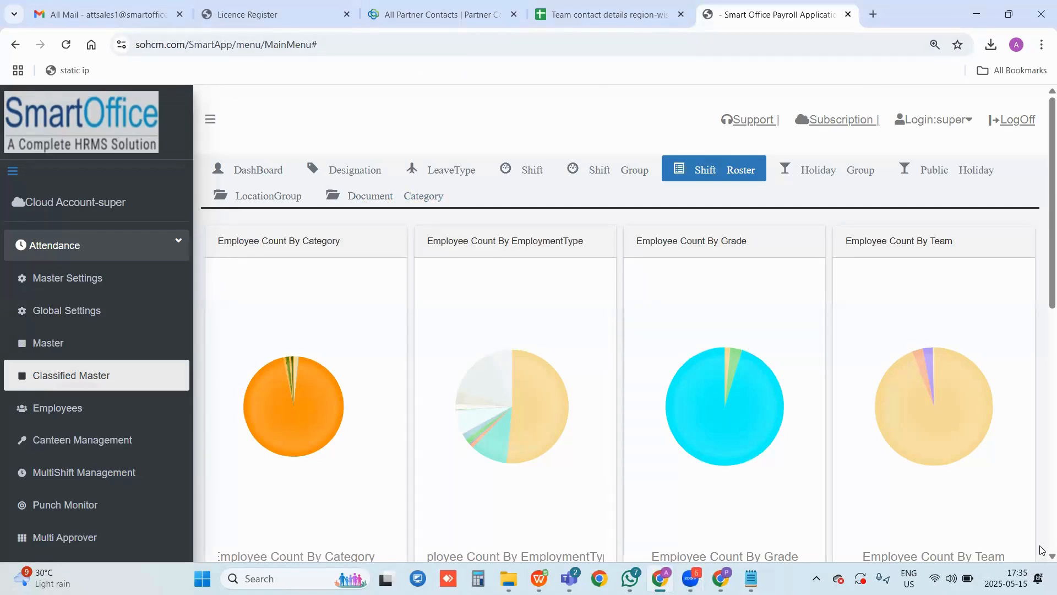
# Log off from the current session and check the web address of the login page
pyautogui.click(1012, 119)
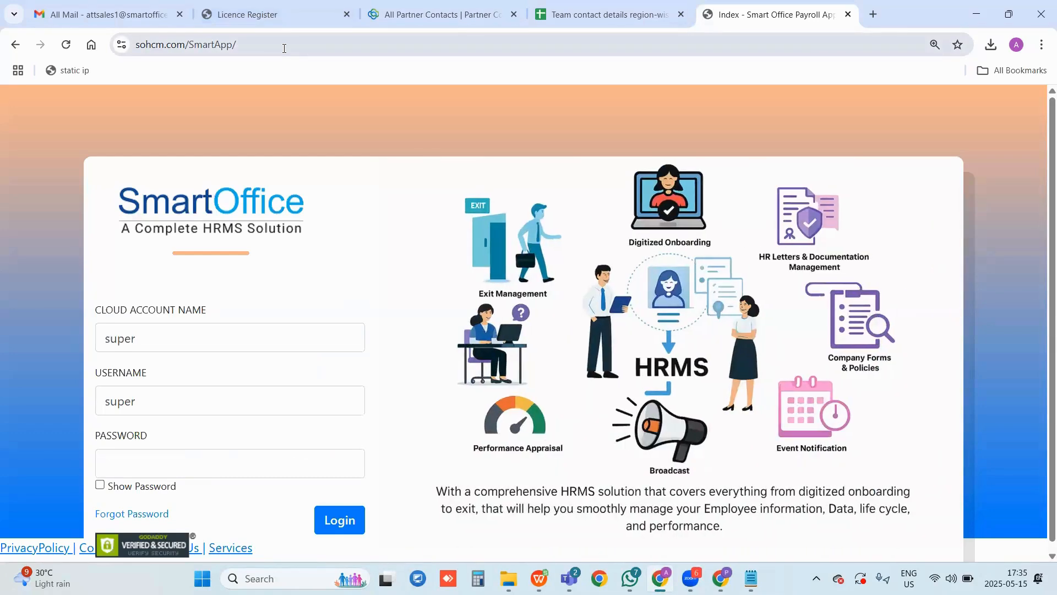
pyautogui.moveTo(285, 49); pyautogui.dragTo(136, 48)
pyautogui.press('End')
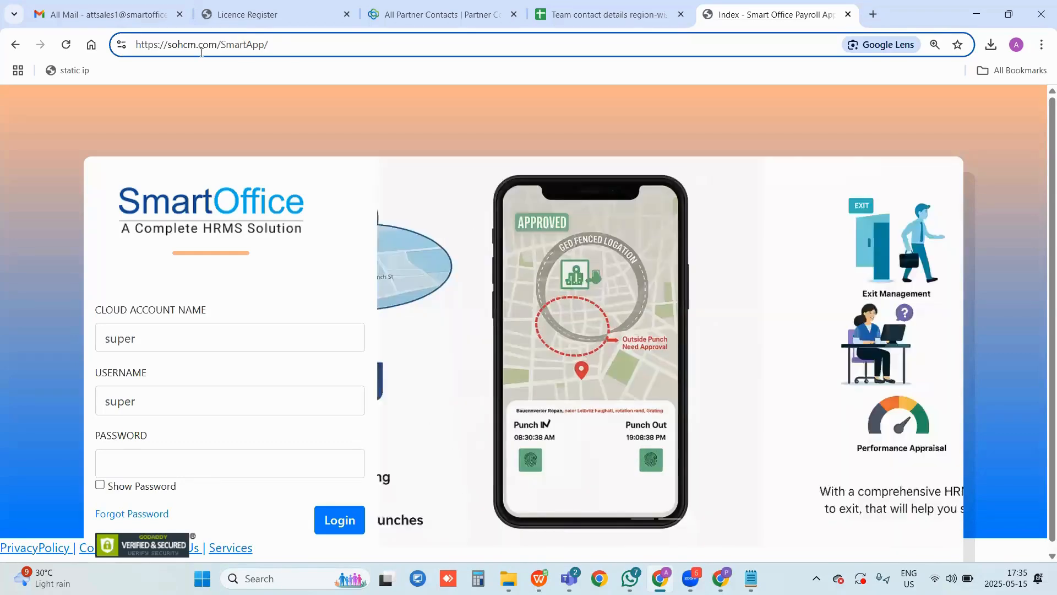
pyautogui.hotkey('ctrl', 'a')
pyautogui.press('Tab')
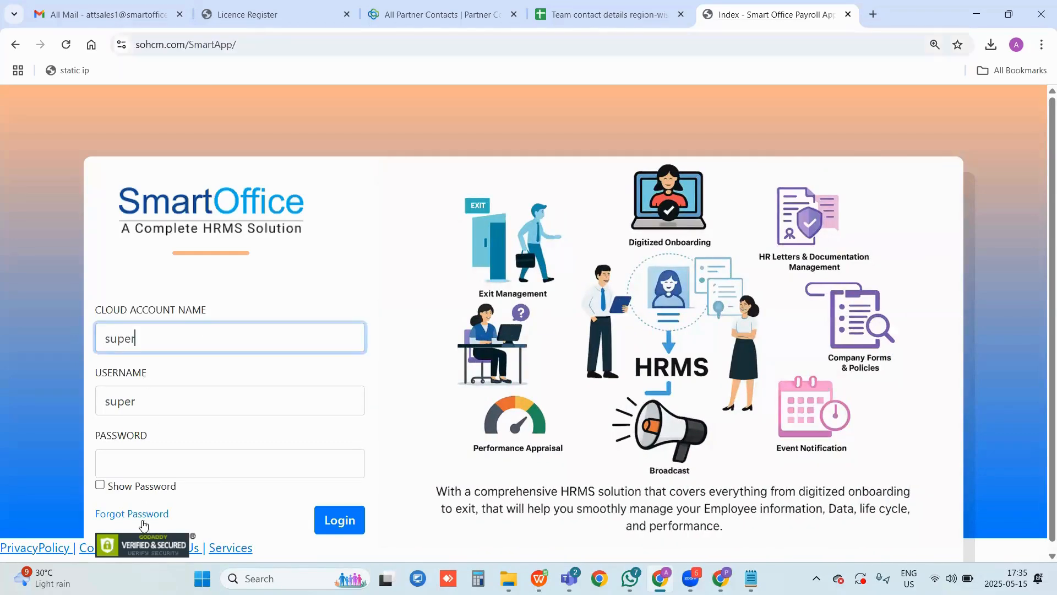
# Enter the account password and log in to the super cloud account
pyautogui.click(147, 450)
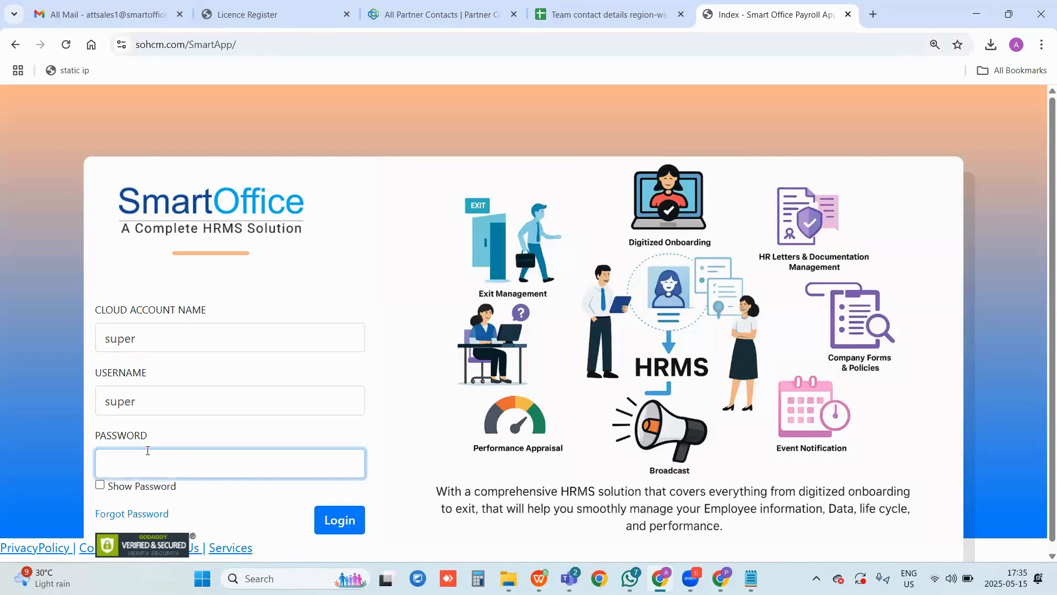
pyautogui.write('********')
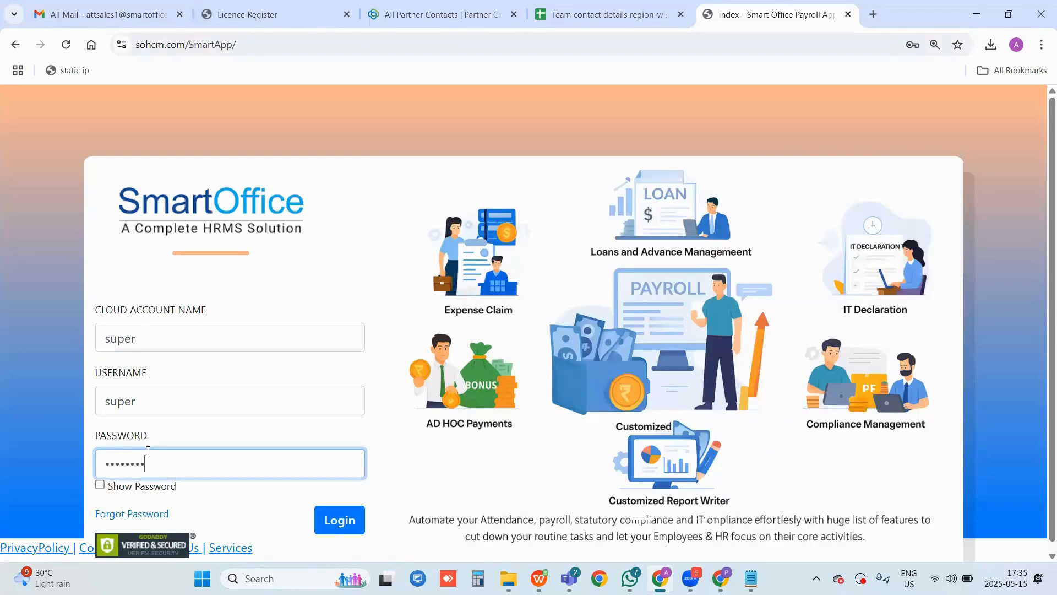
pyautogui.write('***')
pyautogui.press('Return')
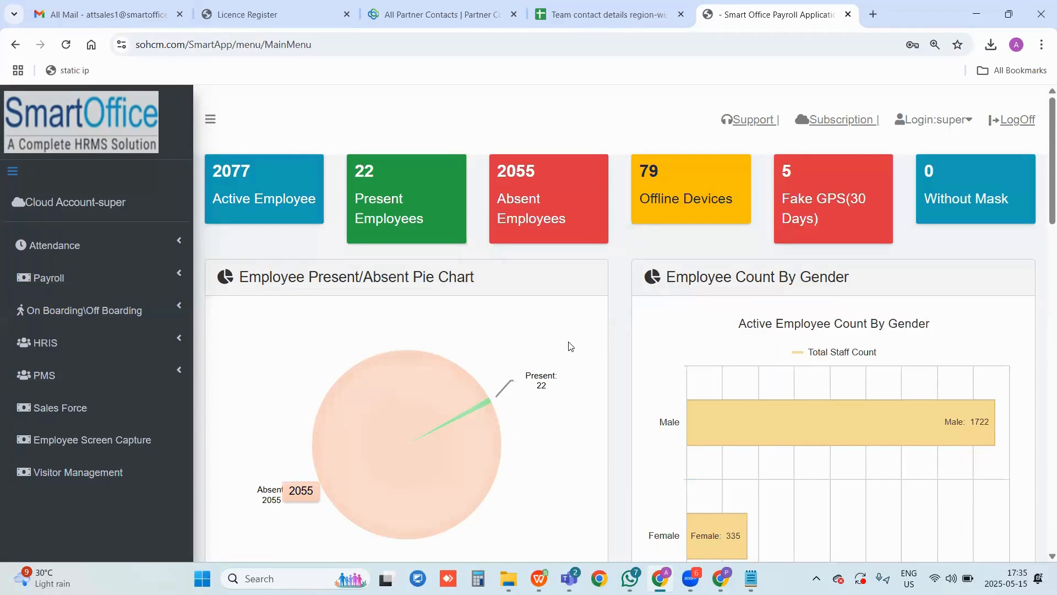
# Open the list of present employees from the dashboard, look through it, and return to the dashboard
pyautogui.click(194, 48)
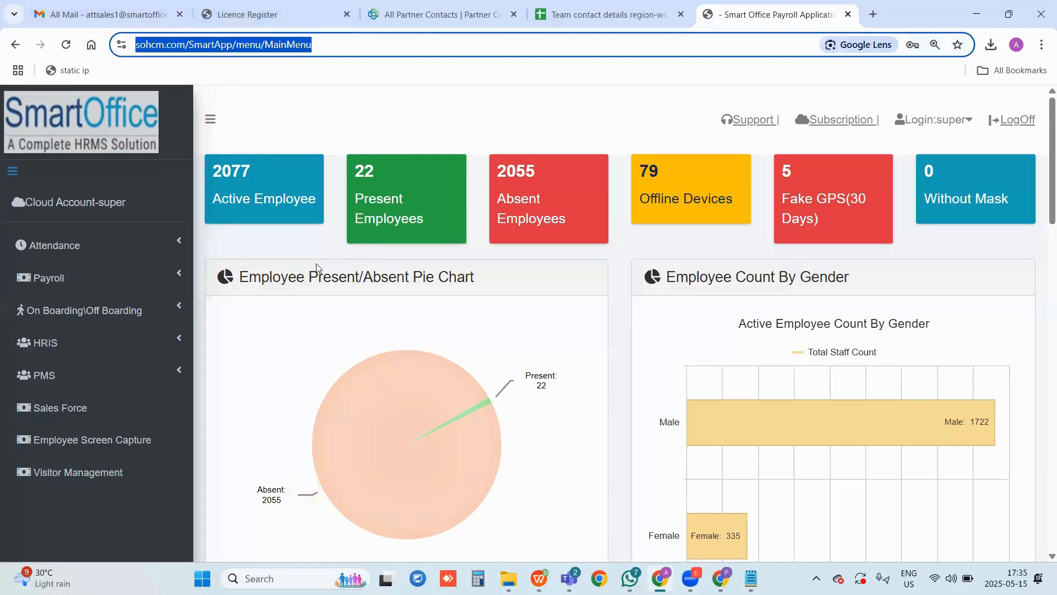
pyautogui.click(238, 188)
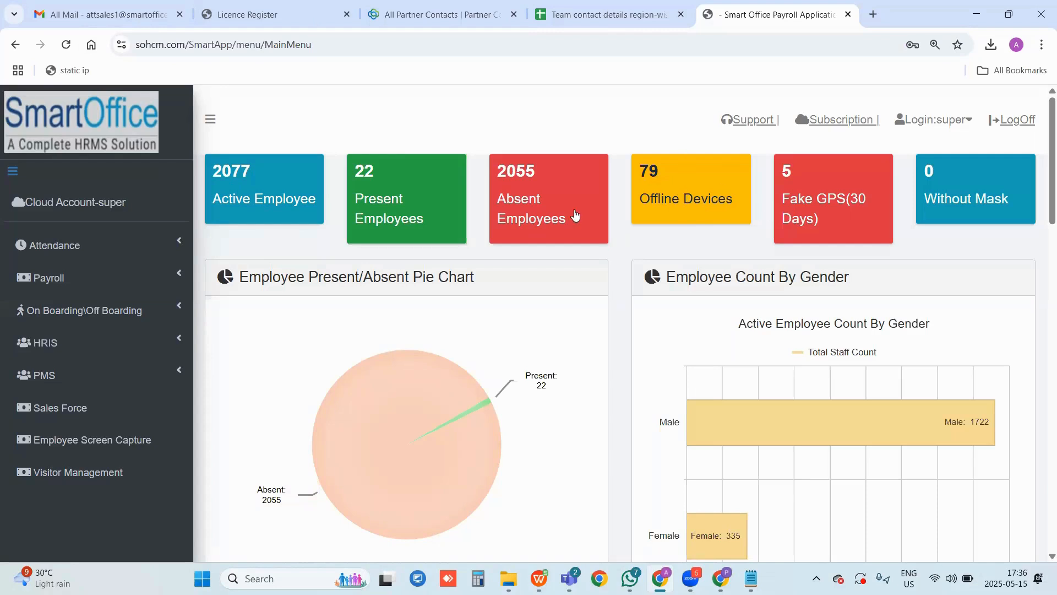
pyautogui.click(387, 207)
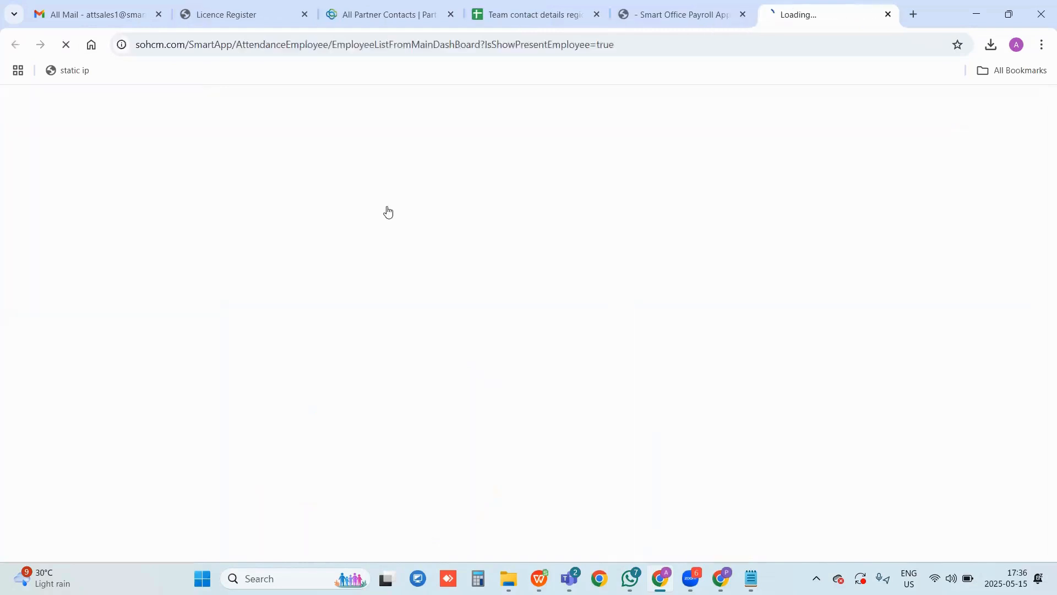
pyautogui.scroll(-4, 385, 264)
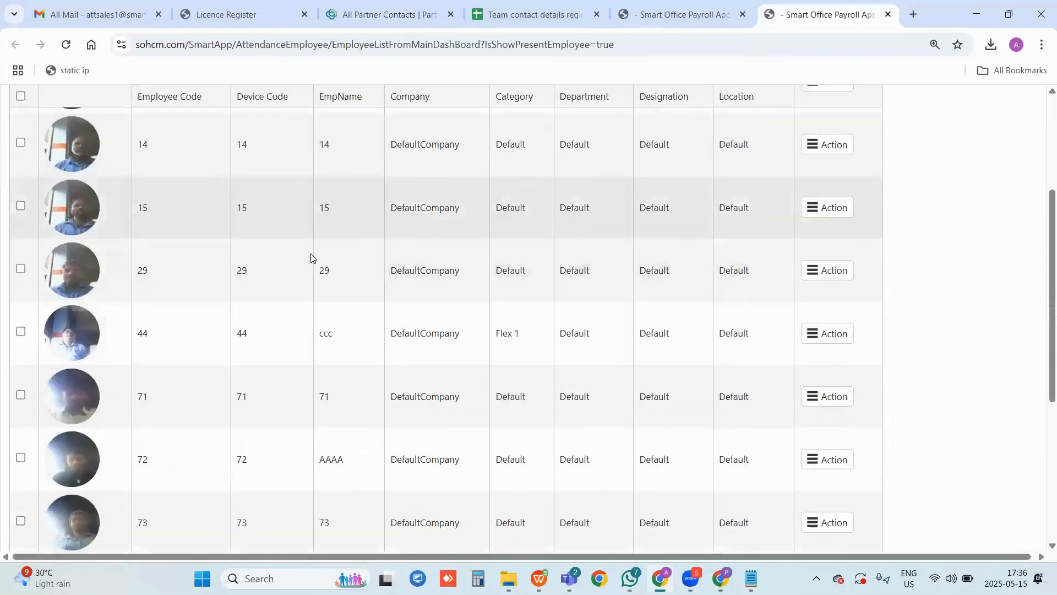
pyautogui.scroll(-5, 405, 250)
pyautogui.scroll(10, 540, 273)
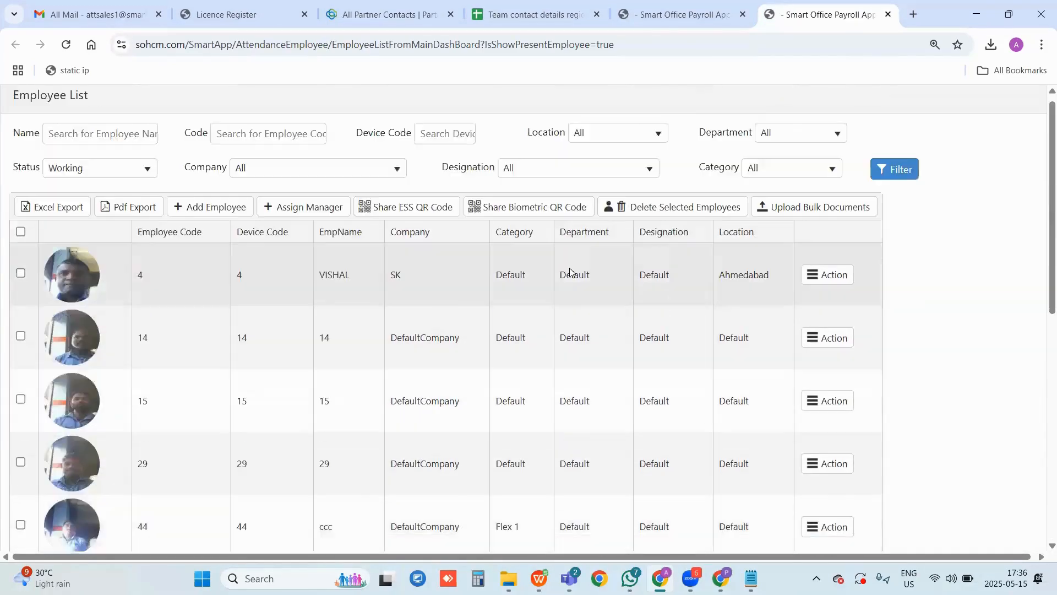
pyautogui.click(677, 16)
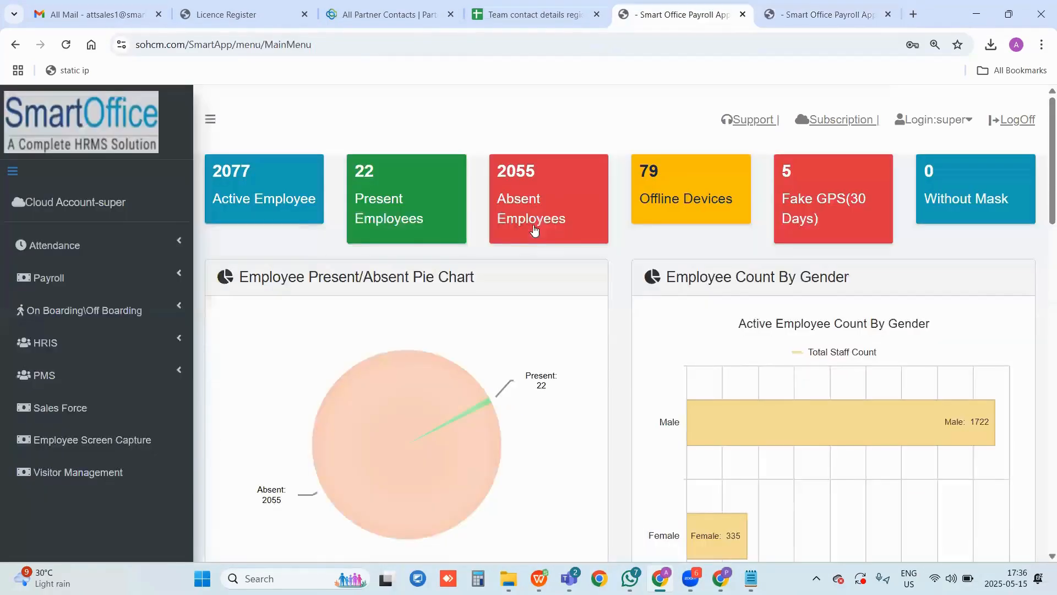
# Open the list of absent employees from the dashboard, look through it, and go back to the dashboard
pyautogui.click(440, 223)
pyautogui.scroll(-4, 424, 269)
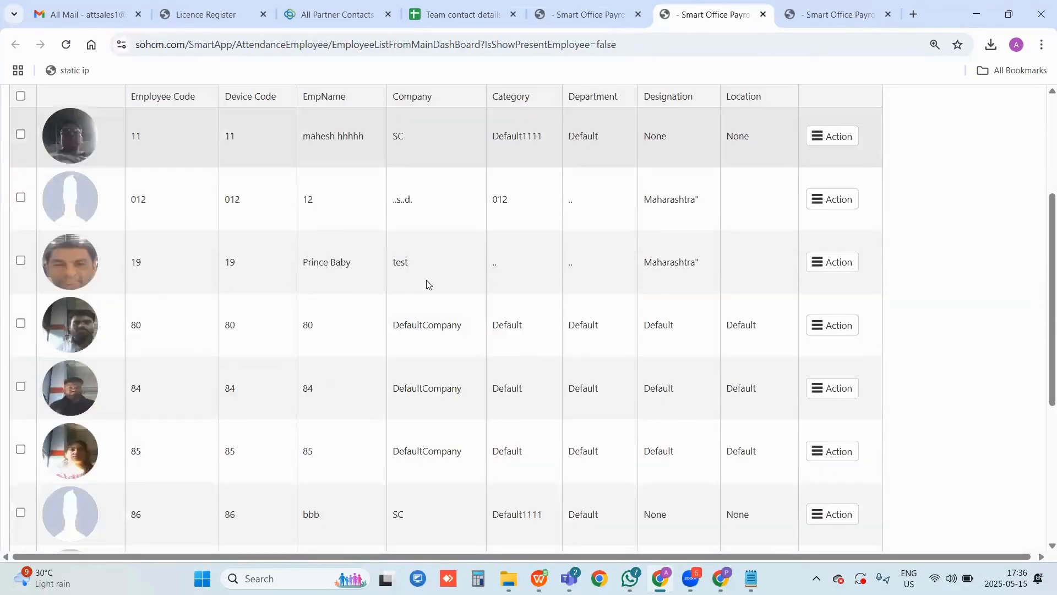
pyautogui.scroll(-3, 427, 283)
pyautogui.scroll(3, 435, 283)
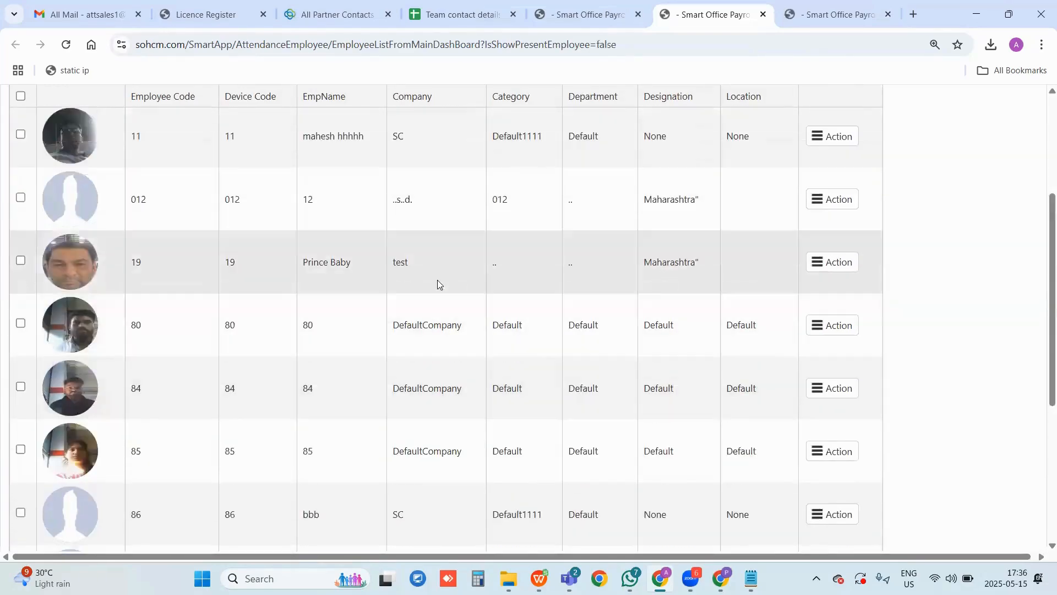
pyautogui.click(587, 12)
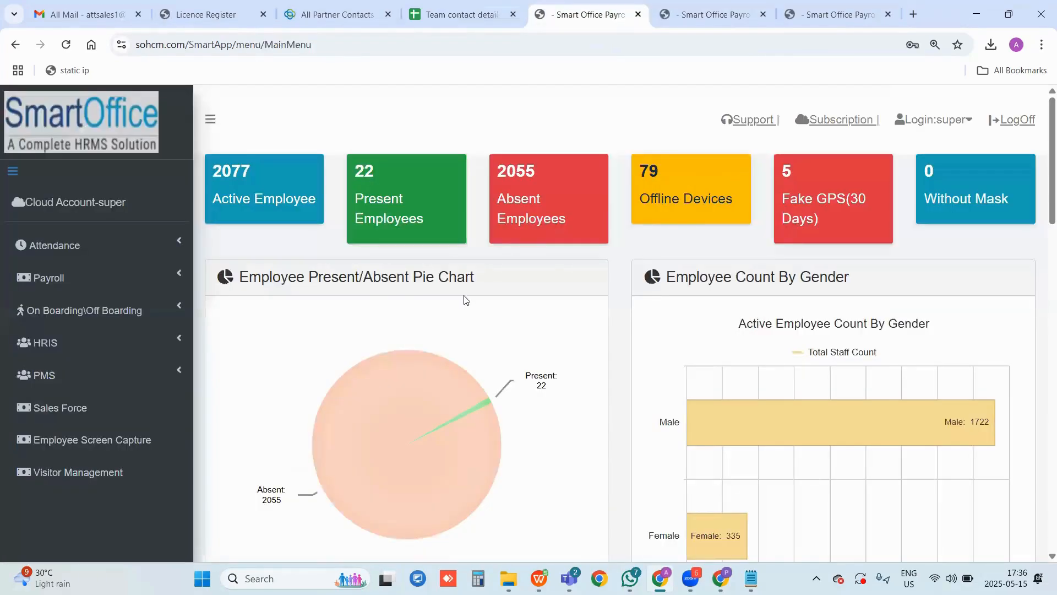
# Examine the Employee Present/Absent Pie Chart on the dashboard
pyautogui.scroll(-1, 466, 301)
pyautogui.moveTo(288, 207); pyautogui.dragTo(413, 207)
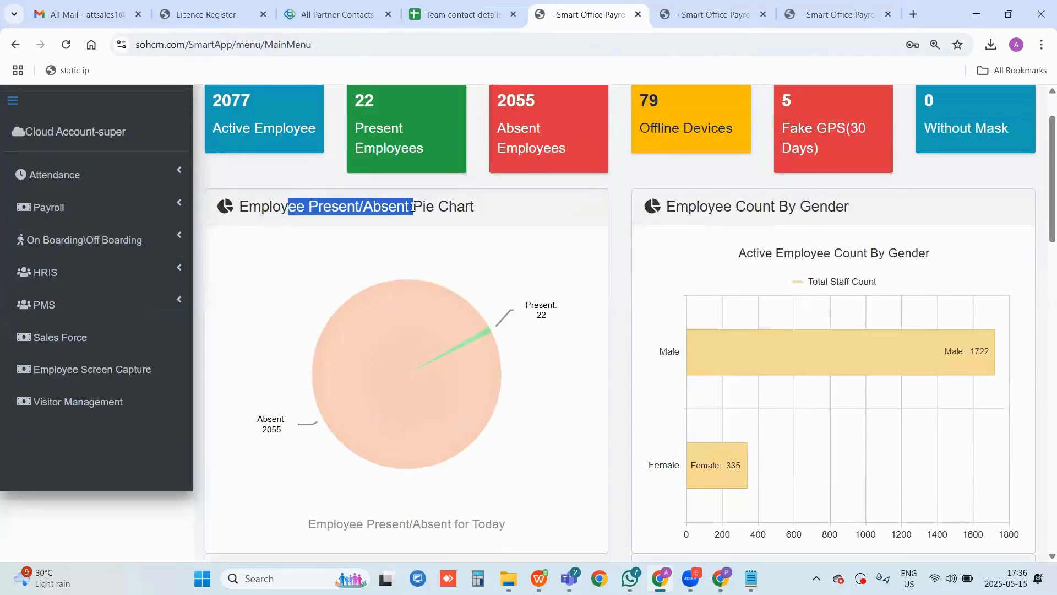
pyautogui.doubleClick(465, 207)
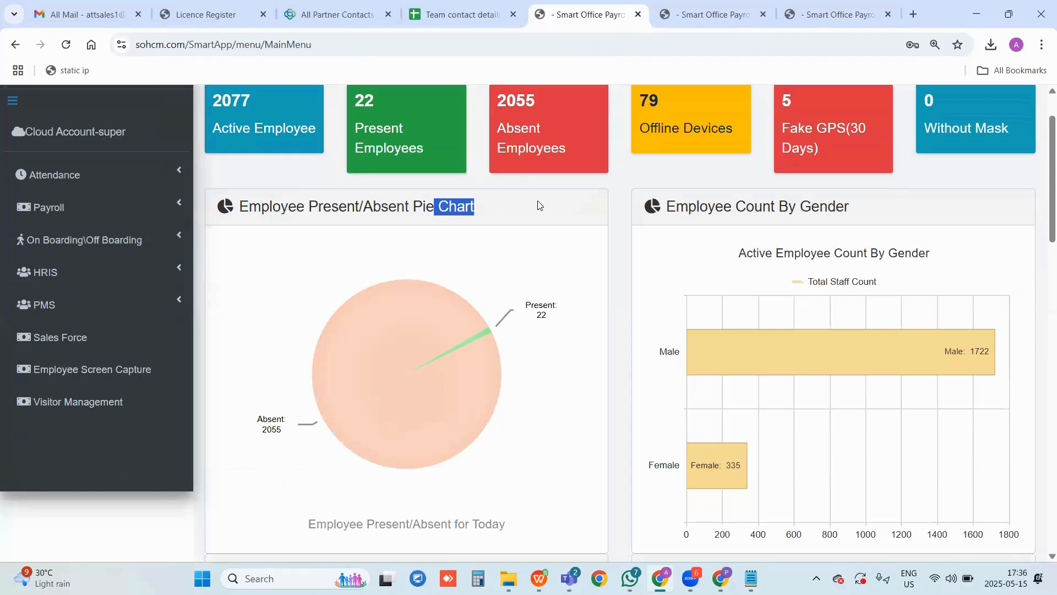
pyautogui.moveTo(502, 347)
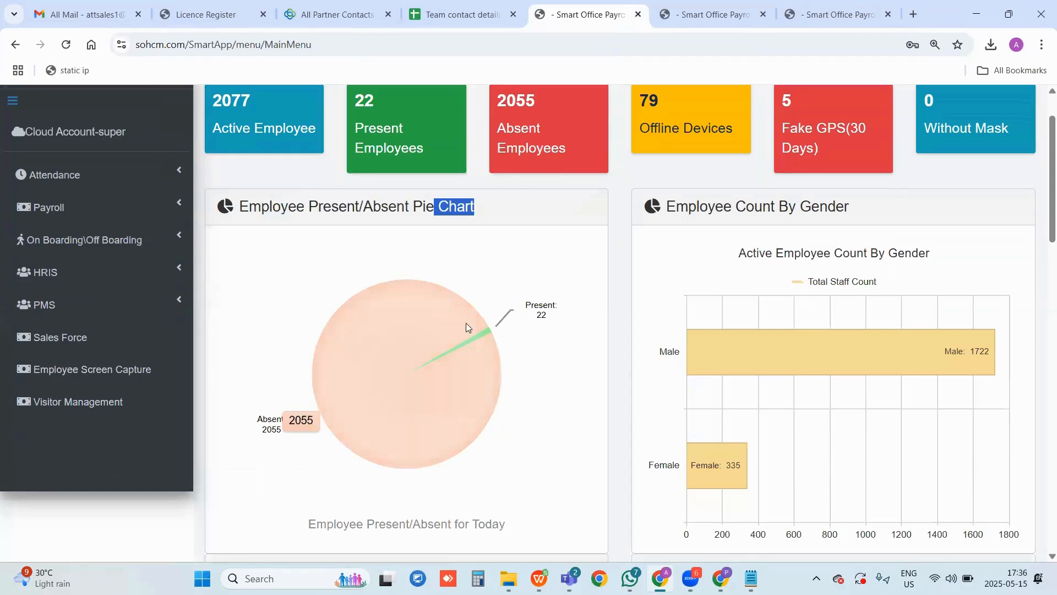
# Examine the male and female staff counts in the Employee Count By Gender chart
pyautogui.click(730, 212)
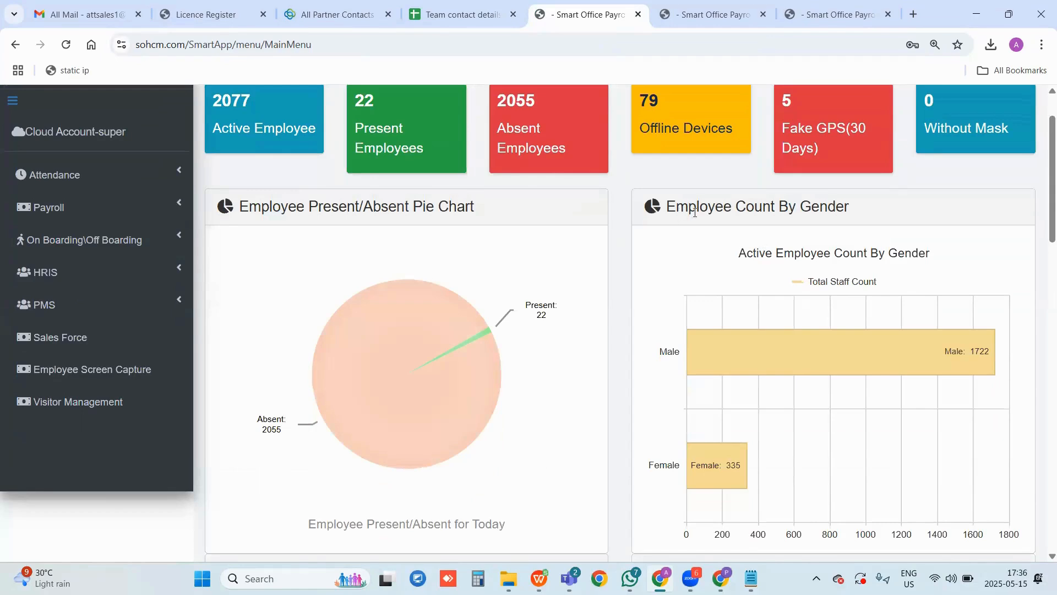
pyautogui.moveTo(677, 212); pyautogui.dragTo(763, 212)
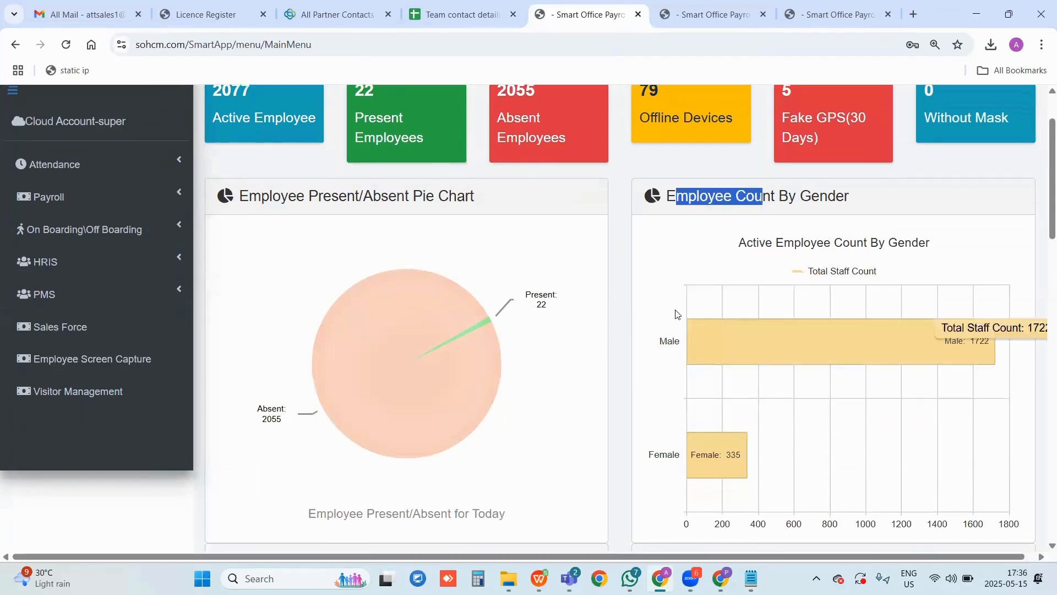
pyautogui.scroll(-1, 677, 314)
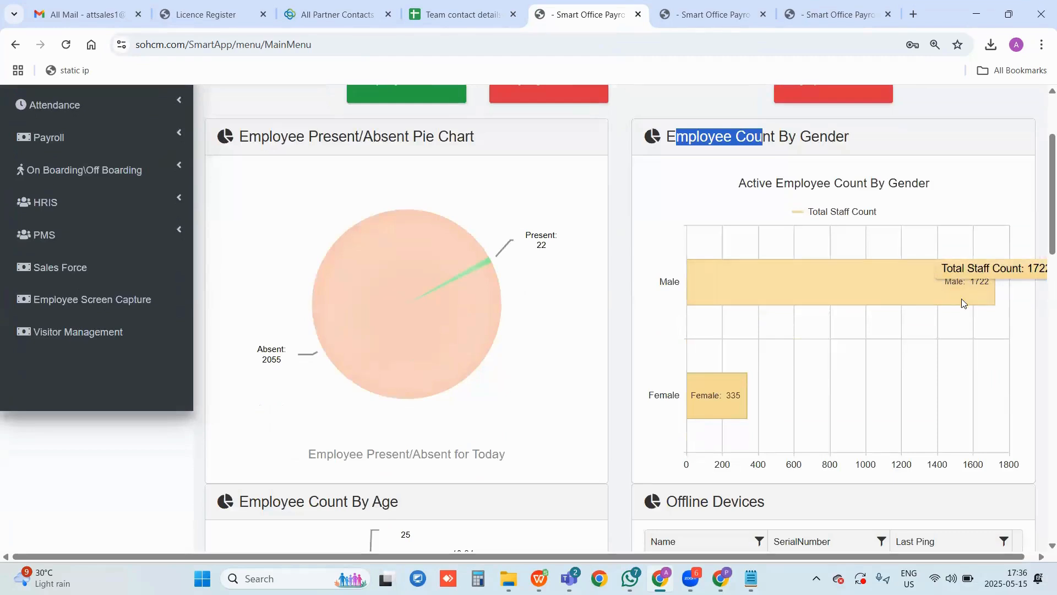
pyautogui.moveTo(662, 410)
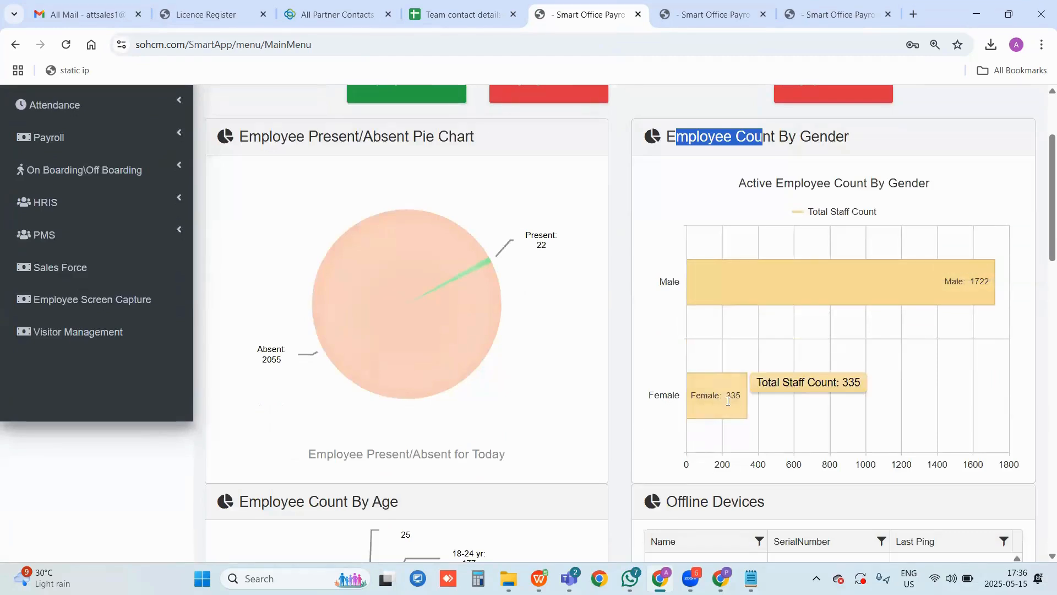
# Review the age chart, the Offline Devices list and the Top 10 monthly employee lists further down the dashboard
pyautogui.scroll(-5, 410, 366)
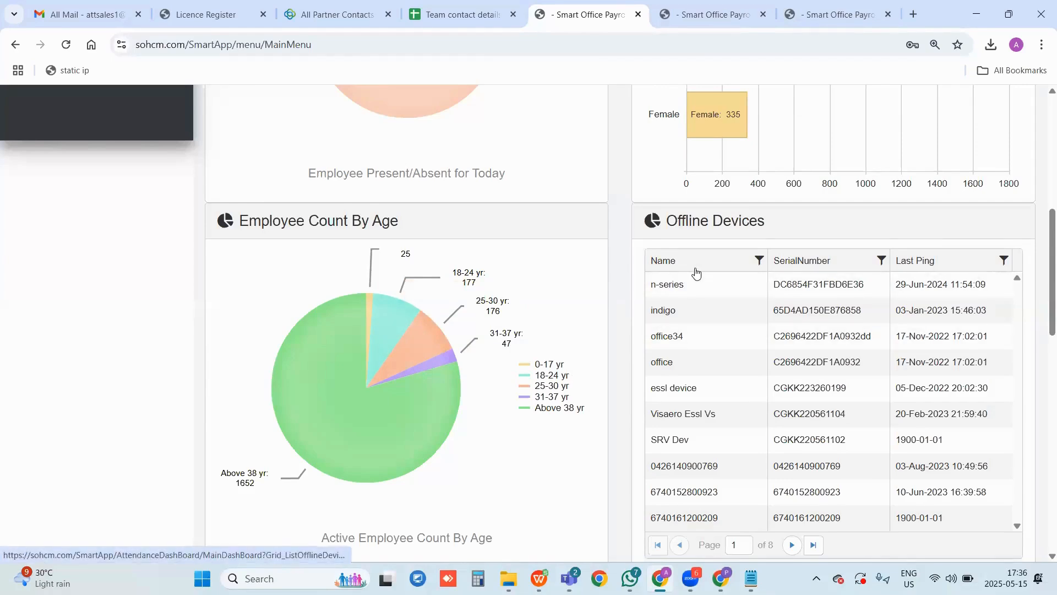
pyautogui.scroll(-1, 713, 389)
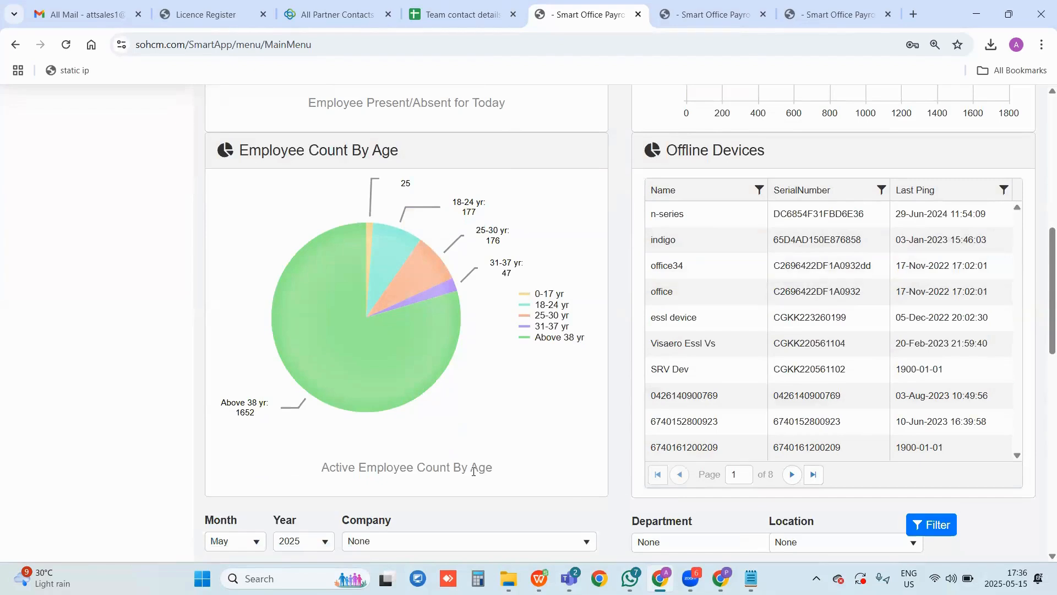
pyautogui.scroll(-5, 474, 471)
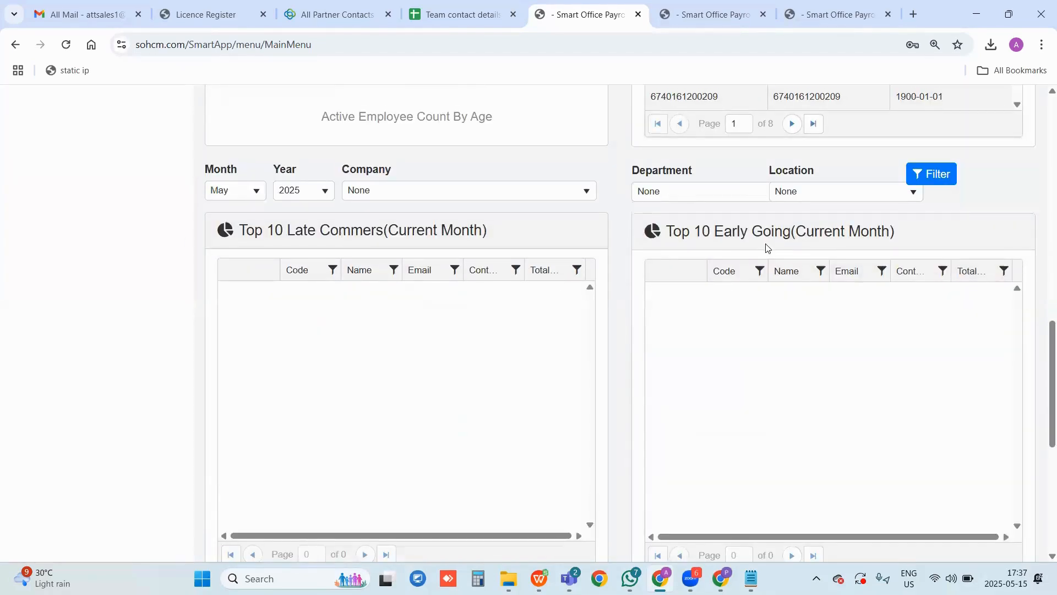
pyautogui.scroll(-4, 764, 246)
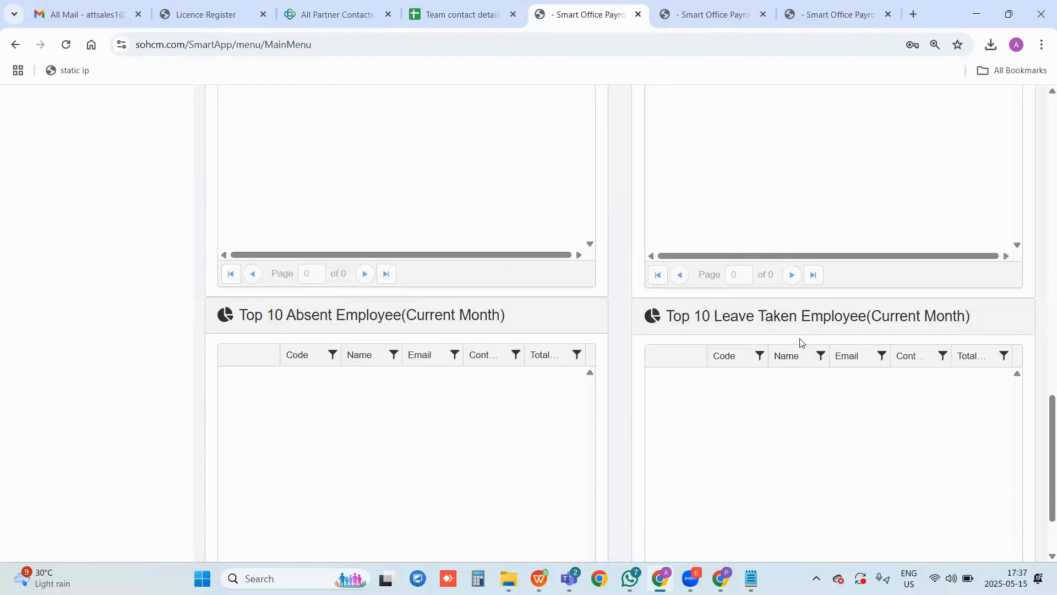
pyautogui.scroll(-2, 798, 342)
pyautogui.scroll(11, 719, 349)
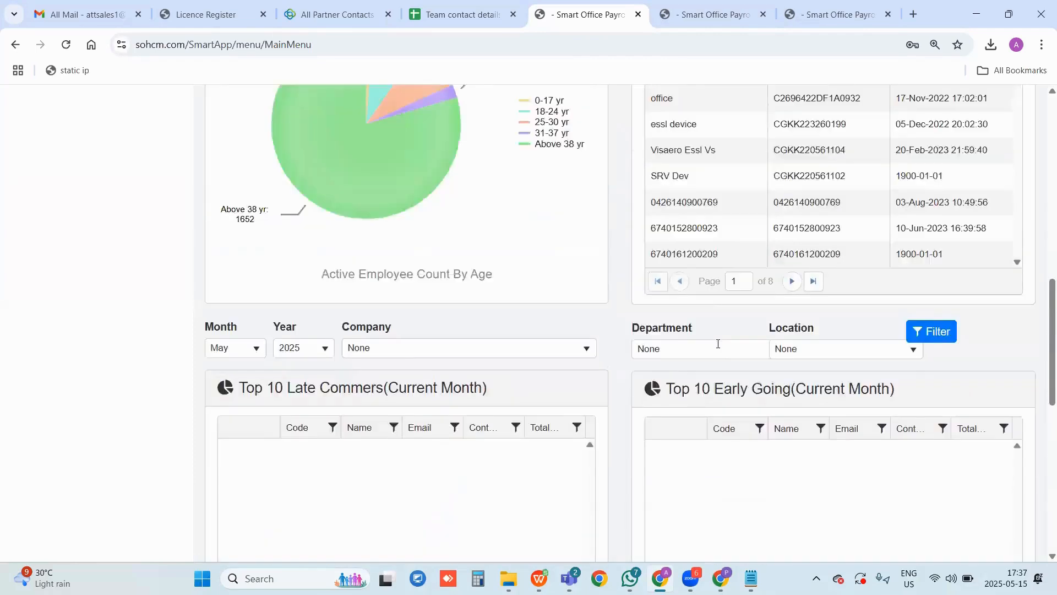
pyautogui.scroll(6, 719, 349)
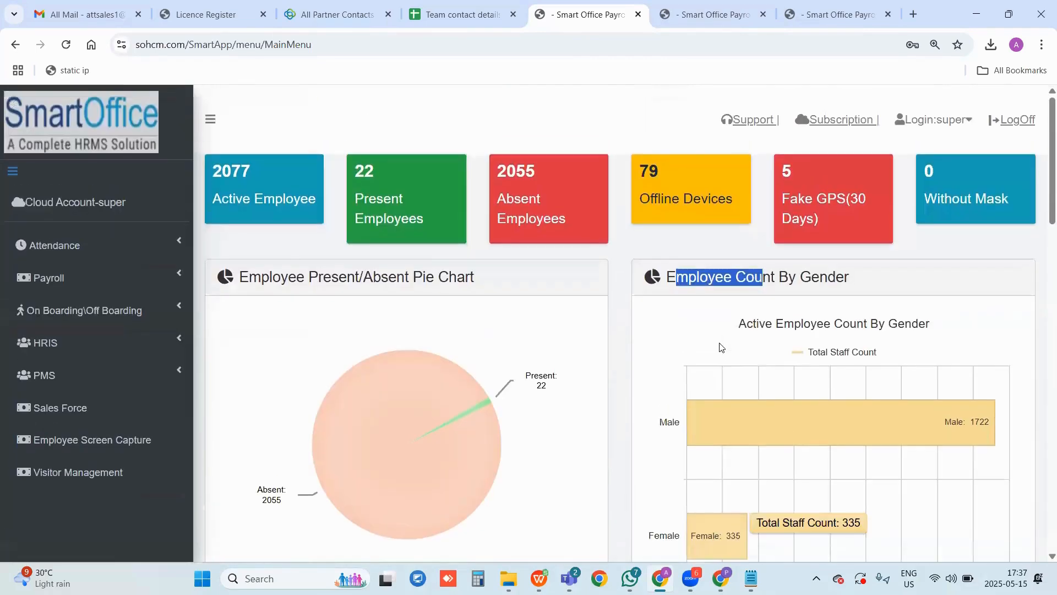
# Open the cloud account's subscription details and check its creation date, expiry date and total active employees
pyautogui.click(57, 206)
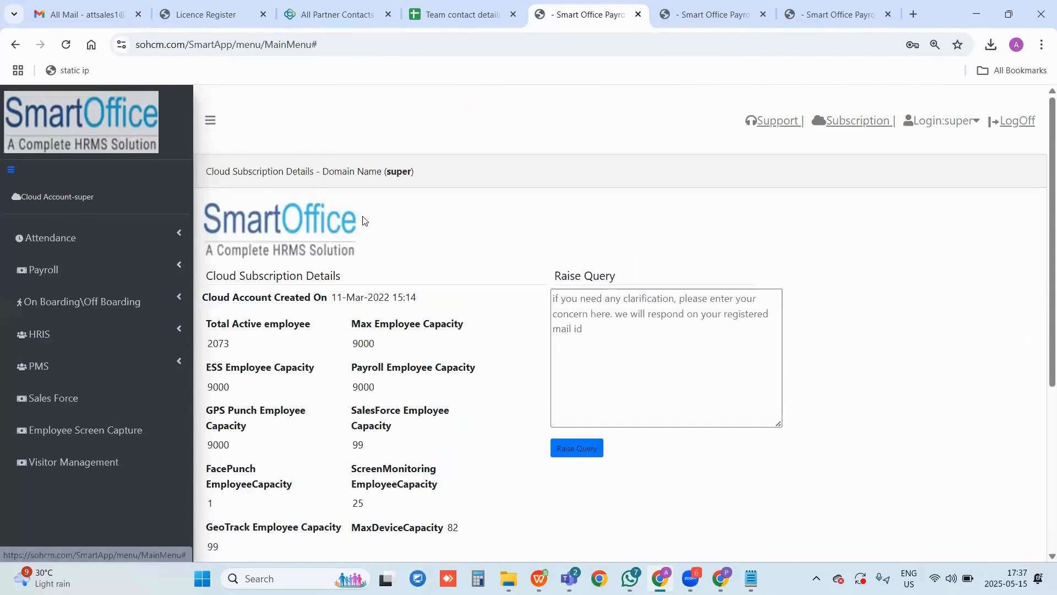
pyautogui.scroll(-1, 364, 220)
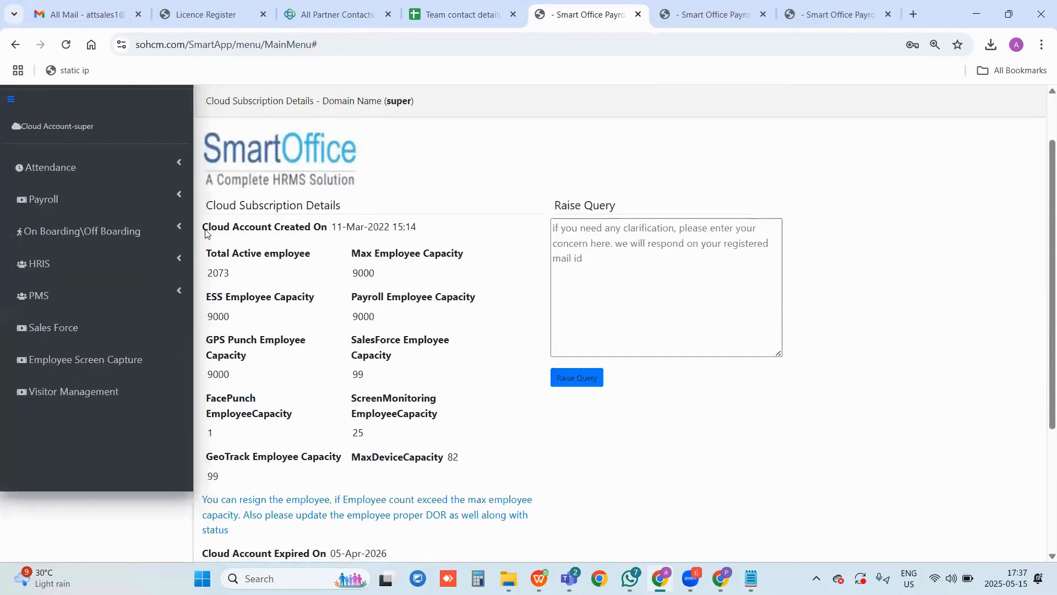
pyautogui.moveTo(203, 221); pyautogui.dragTo(331, 228)
pyautogui.scroll(-2, 245, 352)
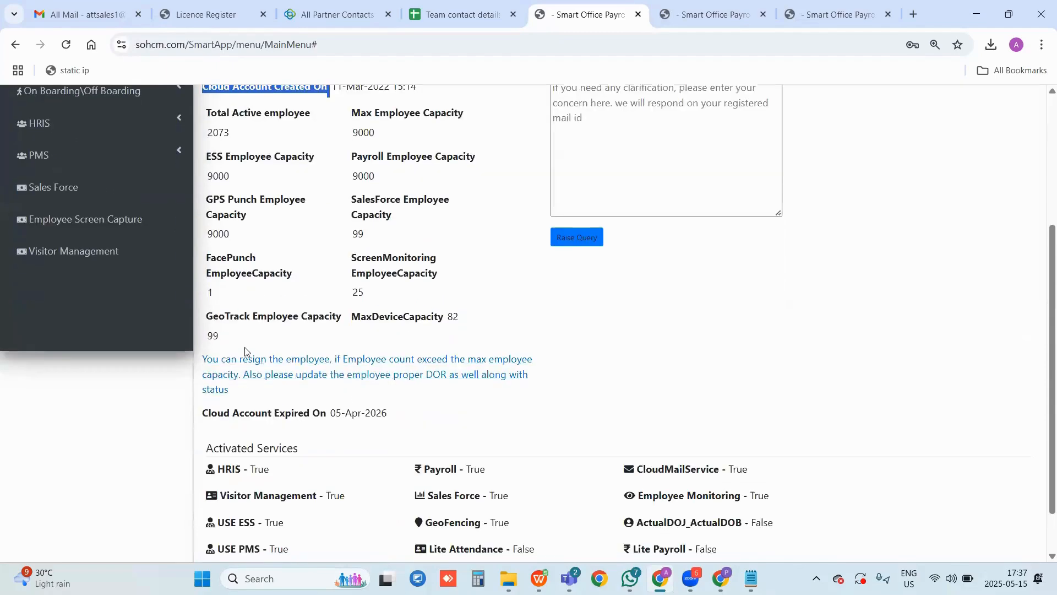
pyautogui.moveTo(202, 414); pyautogui.dragTo(329, 411)
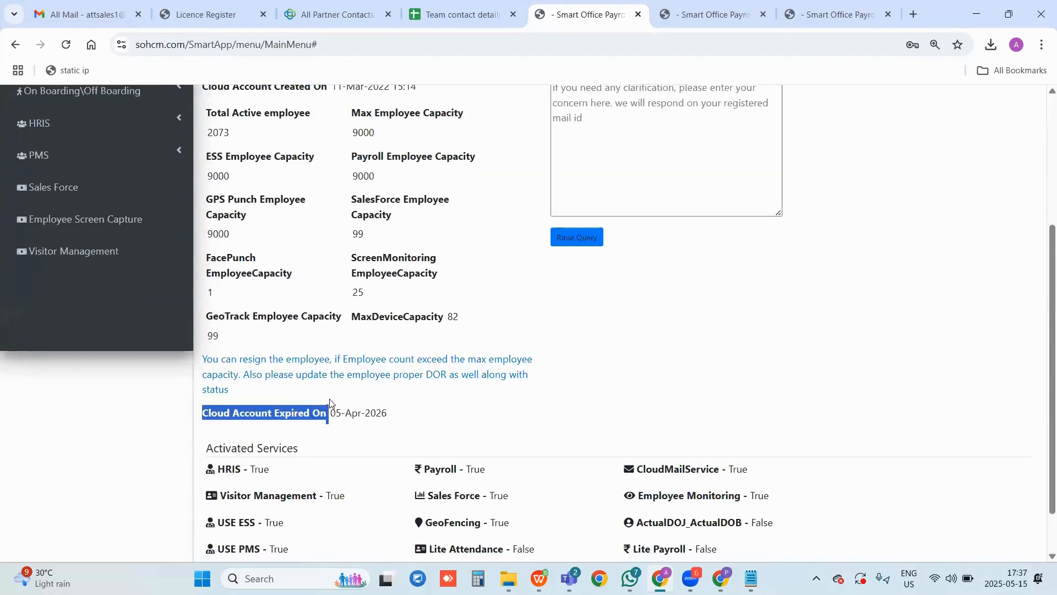
pyautogui.scroll(2, 330, 399)
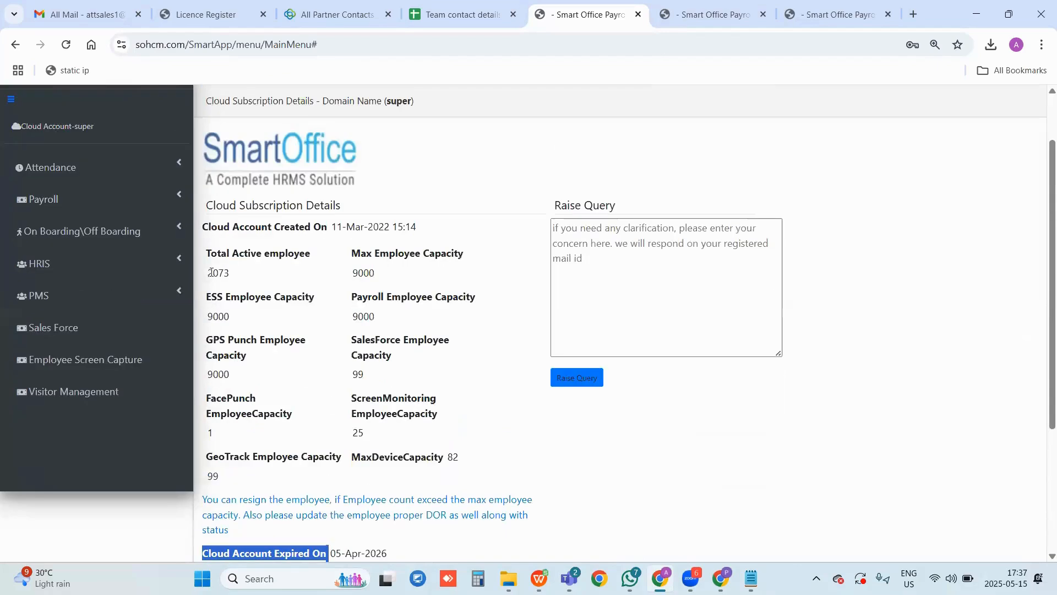
pyautogui.moveTo(209, 273); pyautogui.dragTo(234, 275)
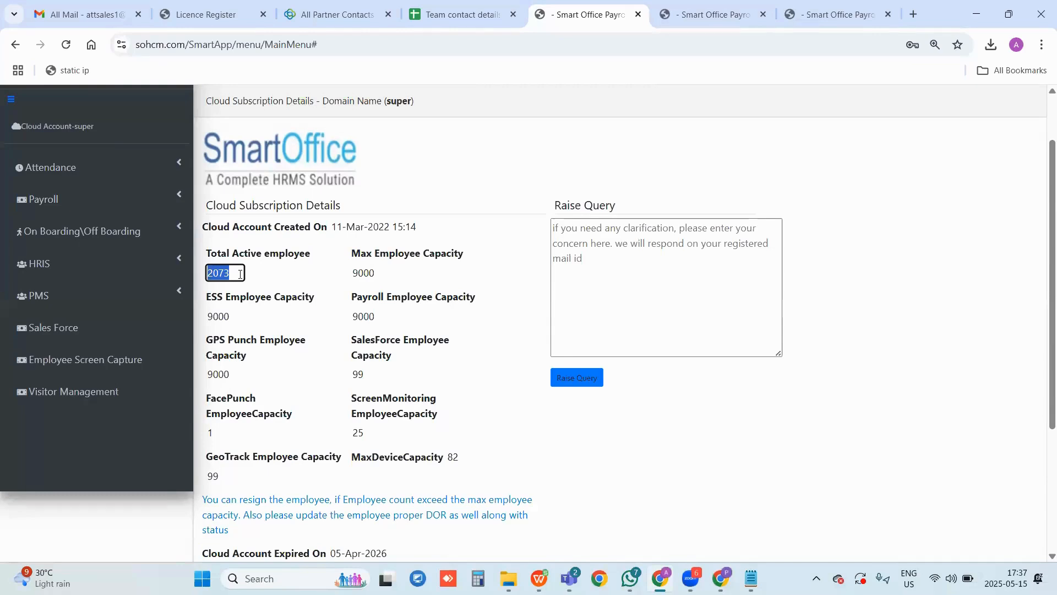
pyautogui.scroll(2, 74, 234)
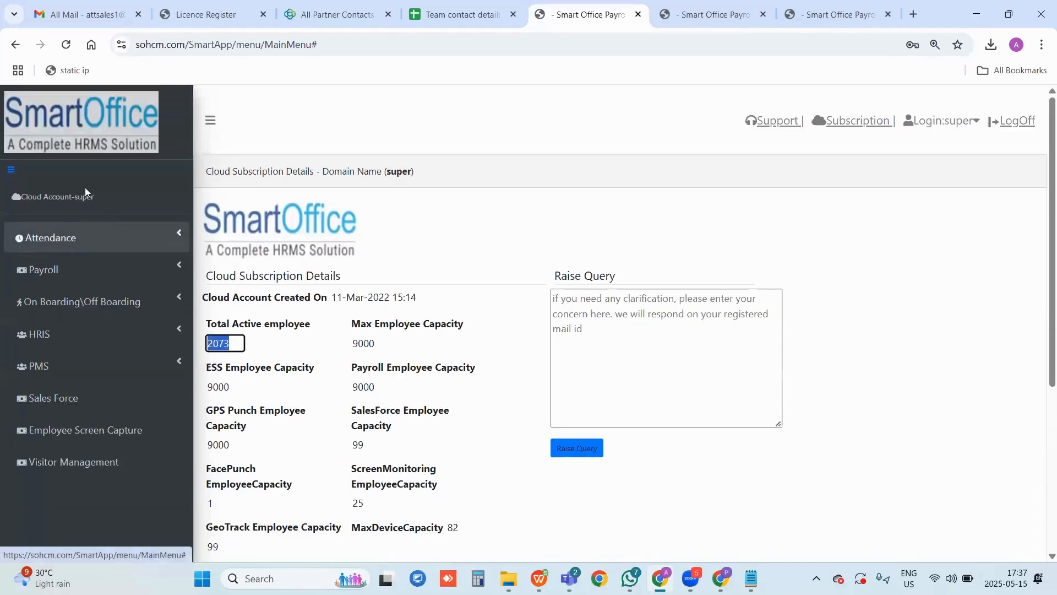
# Open Device Management in the Attendance module and display its list of registered devices
pyautogui.click(71, 237)
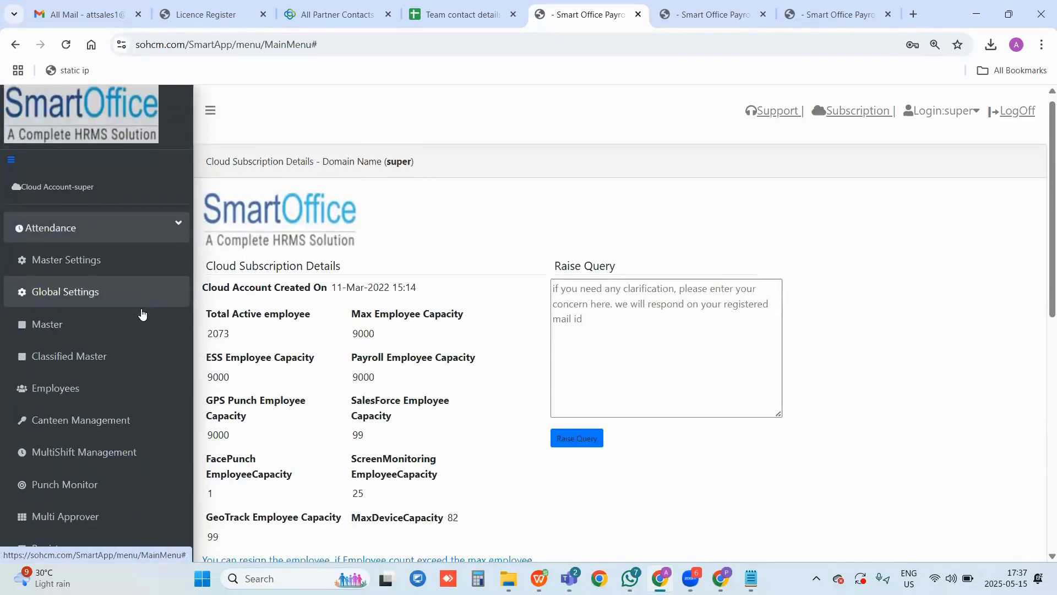
pyautogui.scroll(-6, 142, 314)
pyautogui.click(141, 279)
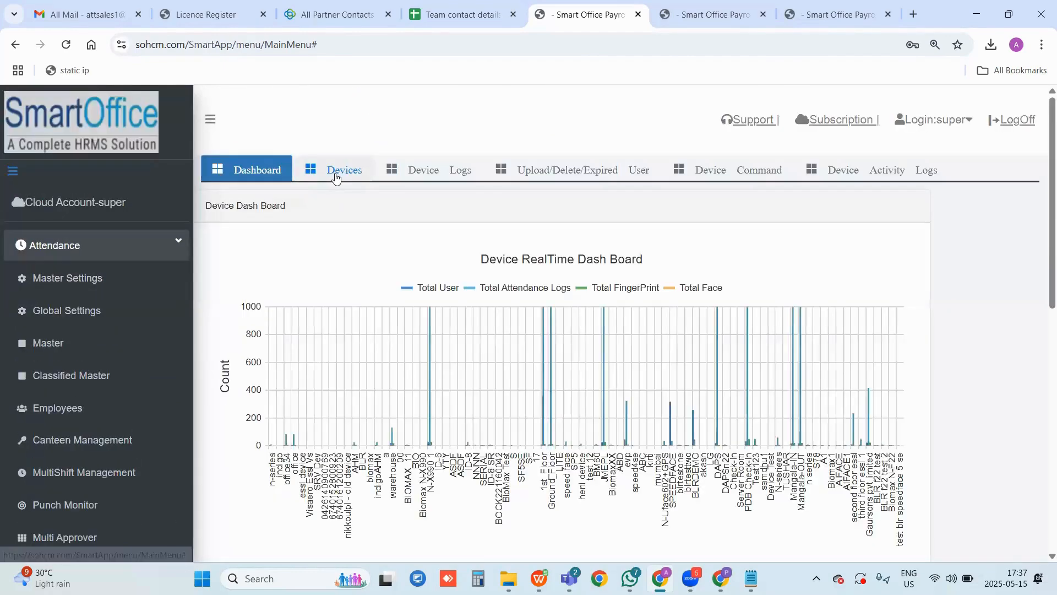
pyautogui.scroll(-3, 425, 262)
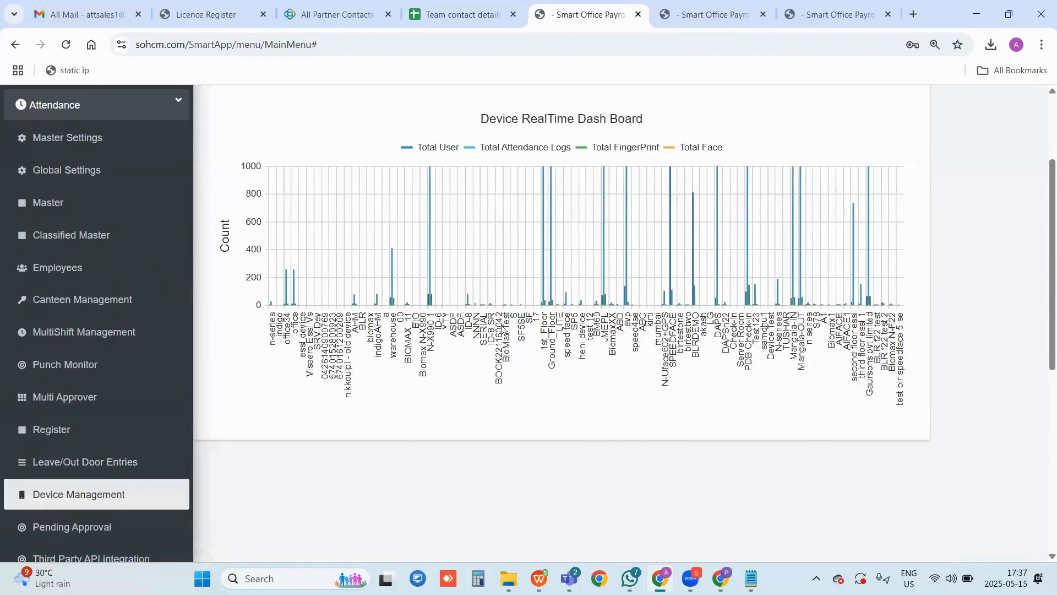
pyautogui.scroll(3, 301, 260)
pyautogui.click(338, 171)
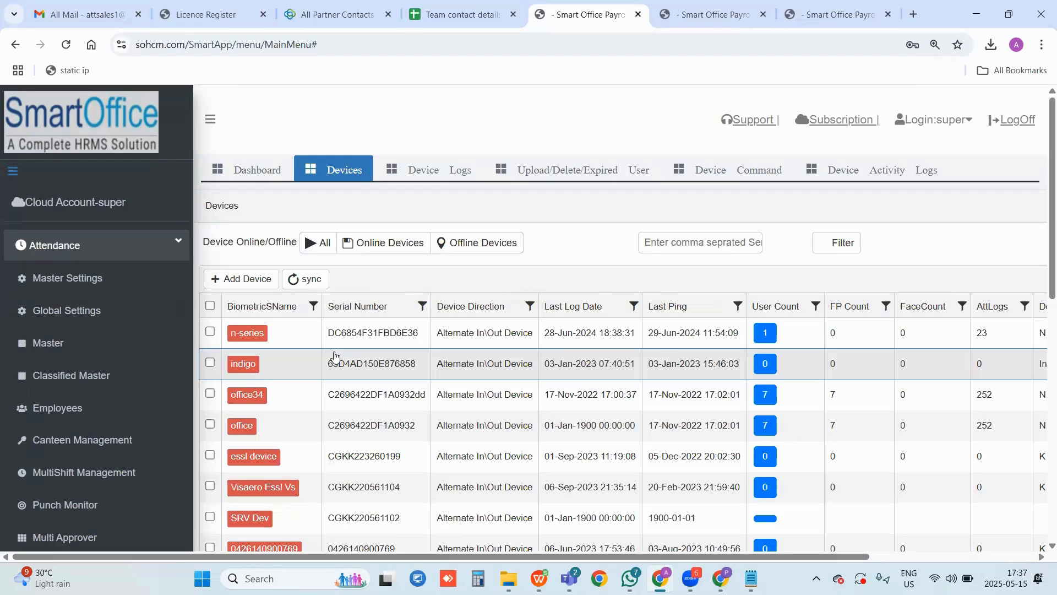
# Open a blank new-device form and review its name, short name, serial number, IP address and time zone fields
pyautogui.click(234, 284)
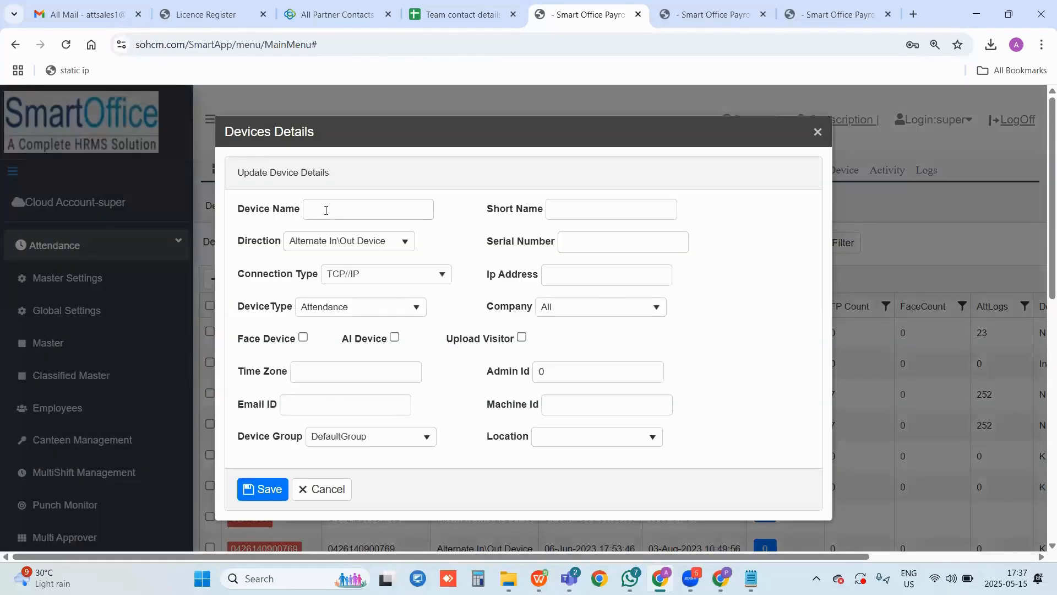
pyautogui.click(323, 208)
pyautogui.click(563, 208)
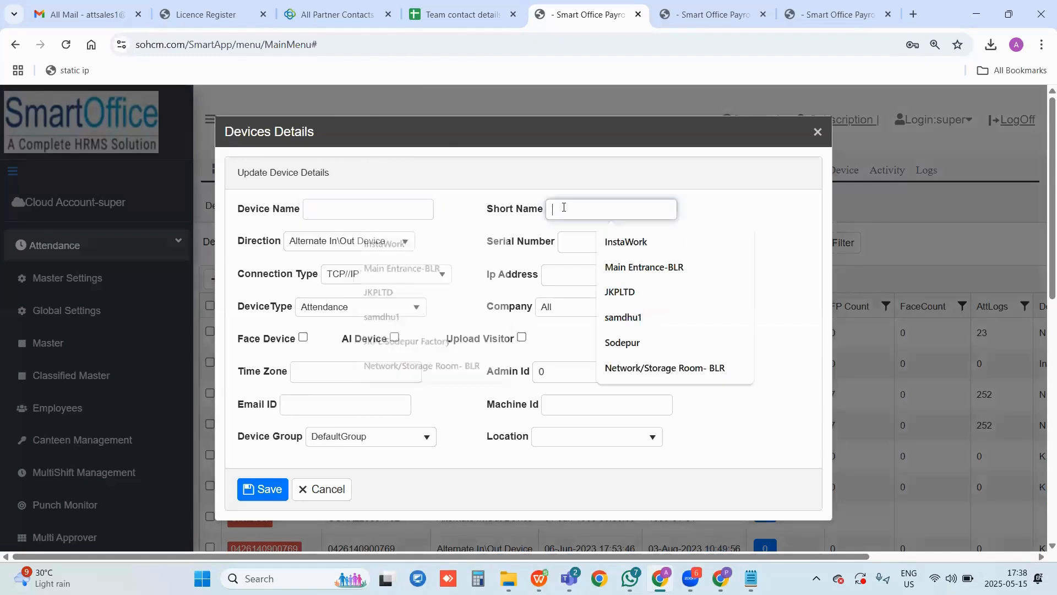
pyautogui.click(570, 246)
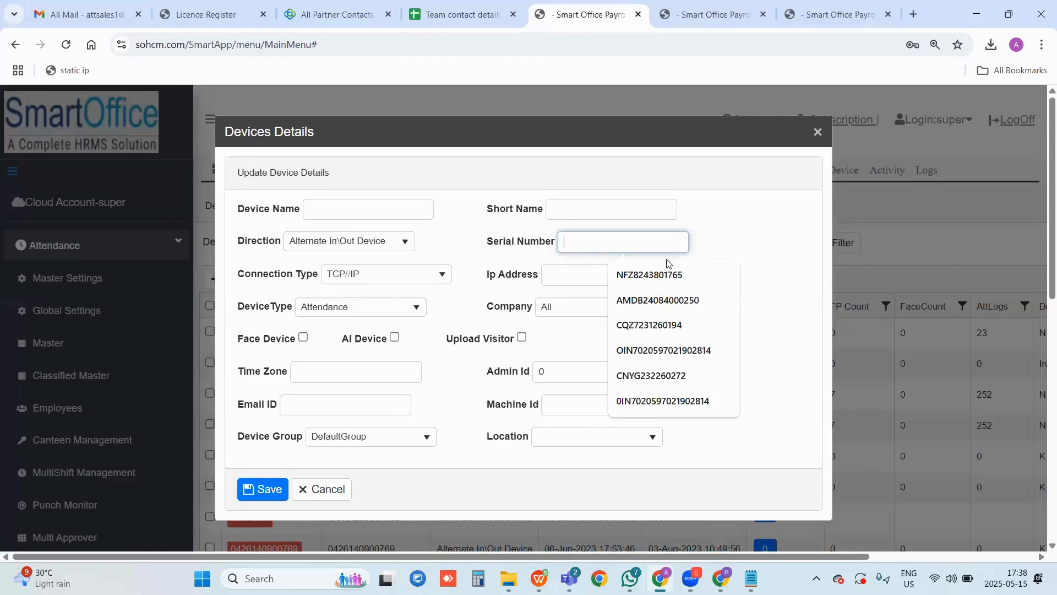
pyautogui.click(573, 277)
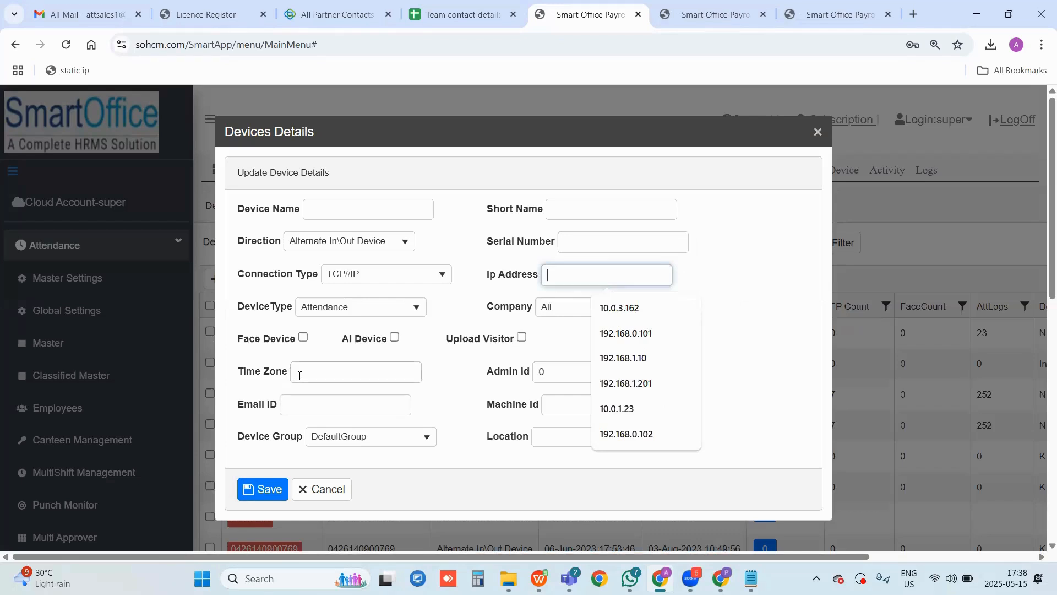
pyautogui.click(336, 374)
pyautogui.scroll(-1, 804, 108)
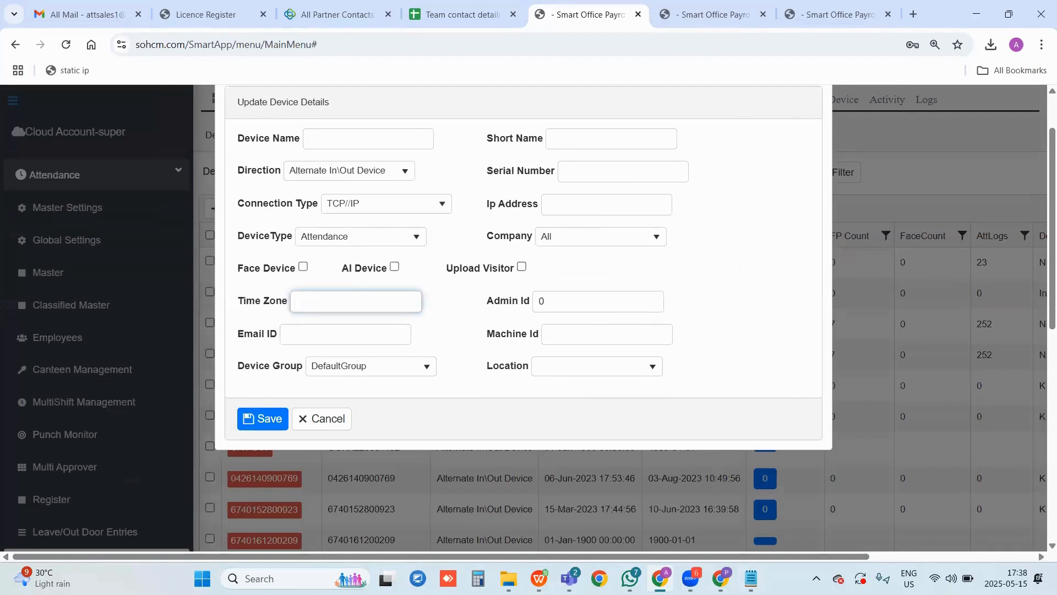
# Switch to Notepad, review the biometric device's server address, port and DNS notes, and return to close the device form unsaved
pyautogui.click(751, 577)
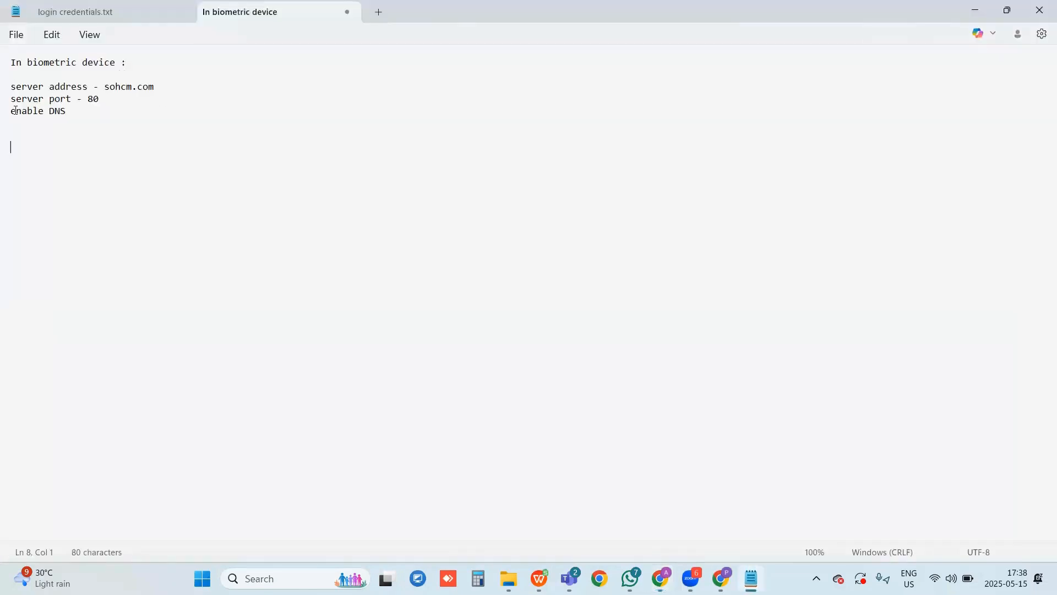
pyautogui.moveTo(11, 113); pyautogui.dragTo(70, 113)
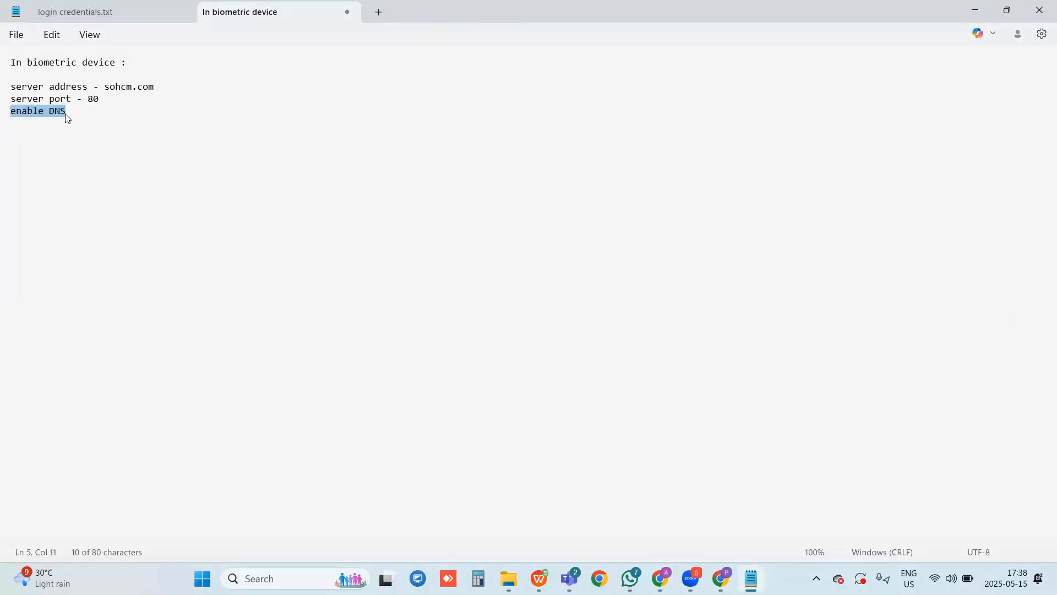
pyautogui.moveTo(13, 88); pyautogui.dragTo(106, 99)
pyautogui.click(107, 100)
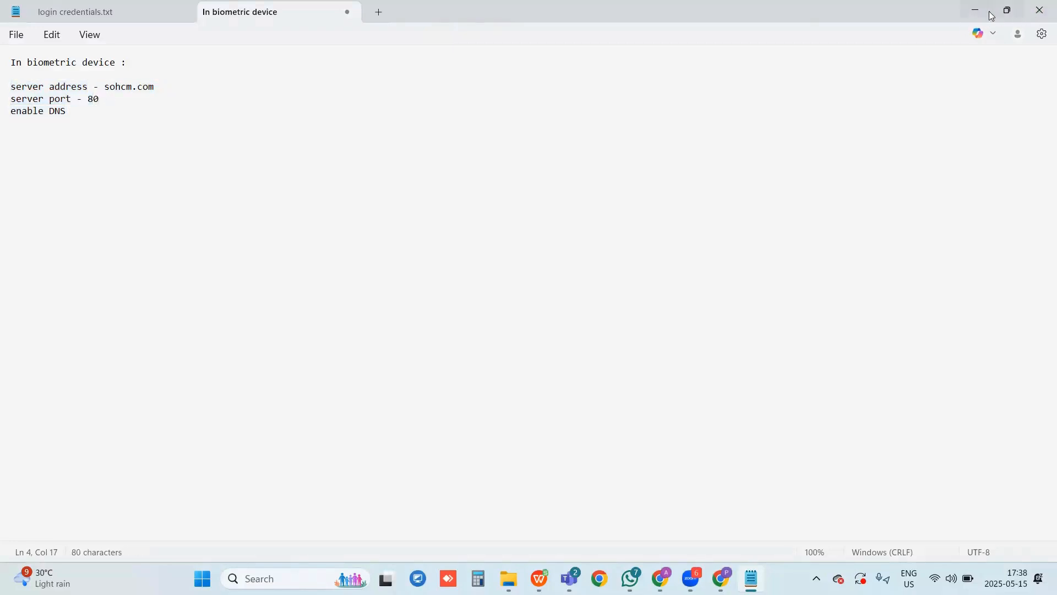
pyautogui.click(972, 11)
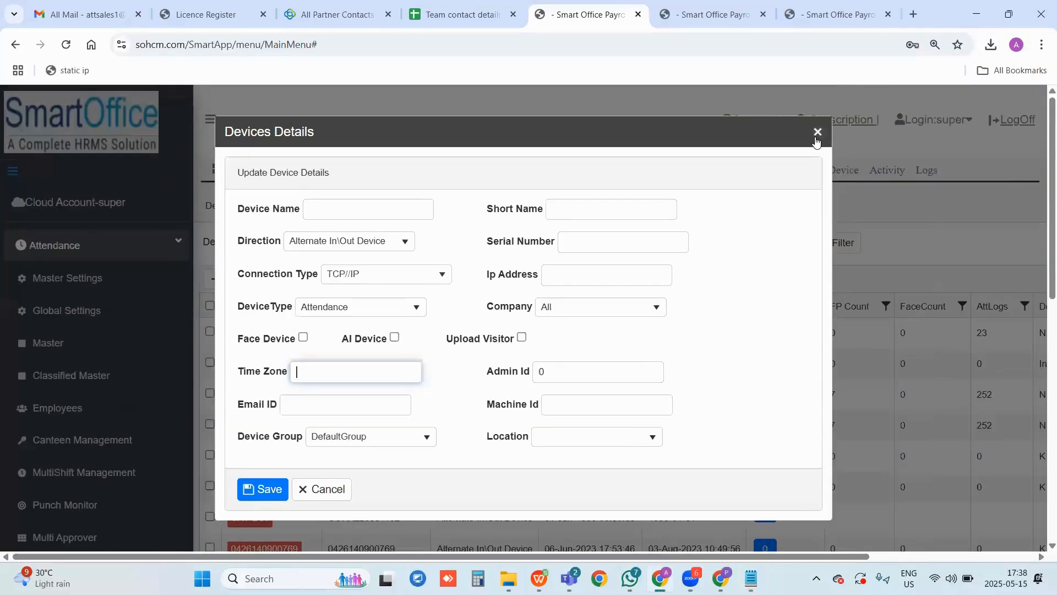
pyautogui.click(817, 137)
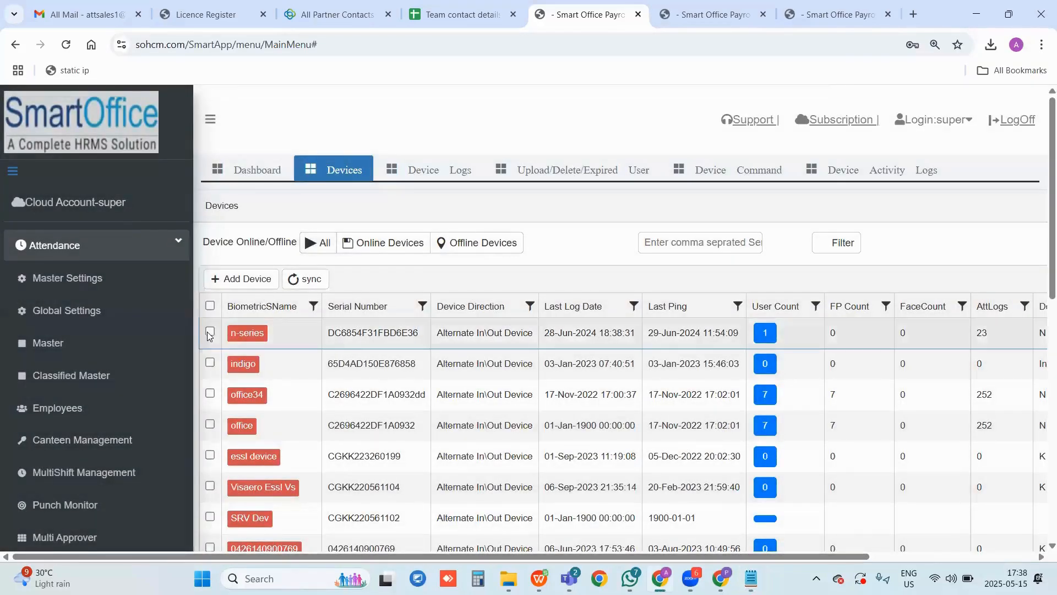
# Look through the full device list and restrict it to the online devices
pyautogui.scroll(-2, 263, 331)
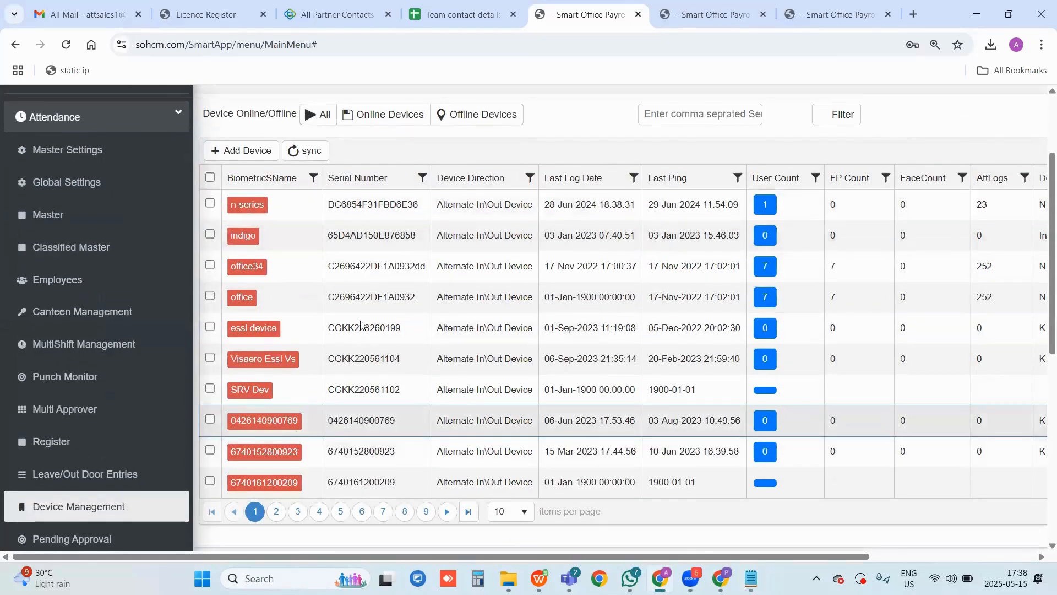
pyautogui.scroll(2, 330, 231)
pyautogui.click(389, 242)
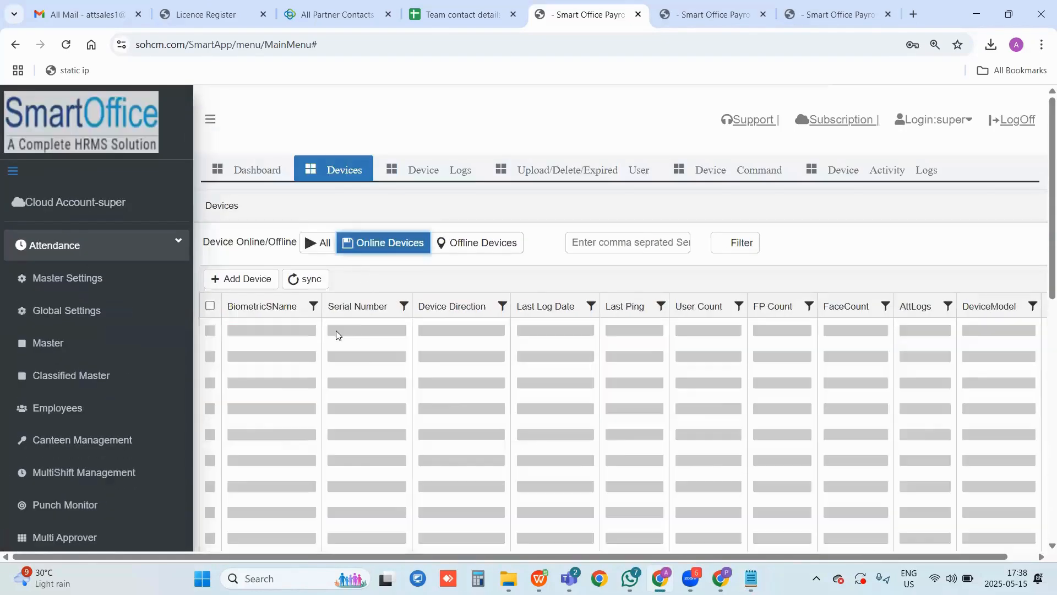
pyautogui.scroll(-2, 287, 308)
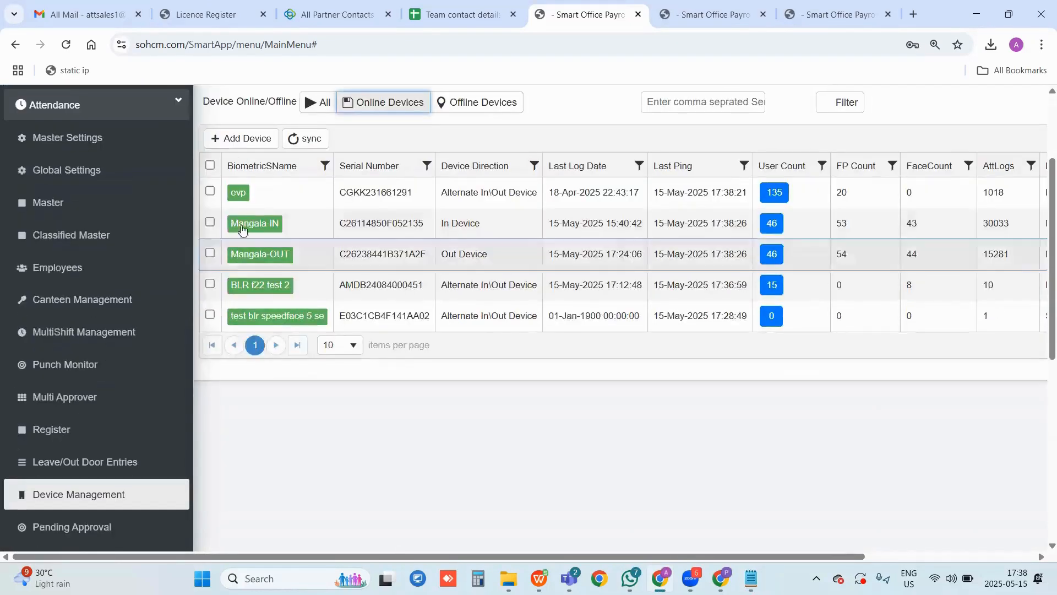
# Send the Get All Users command to the evp device and check its status in the device commands list
pyautogui.click(209, 191)
pyautogui.rightClick(250, 198)
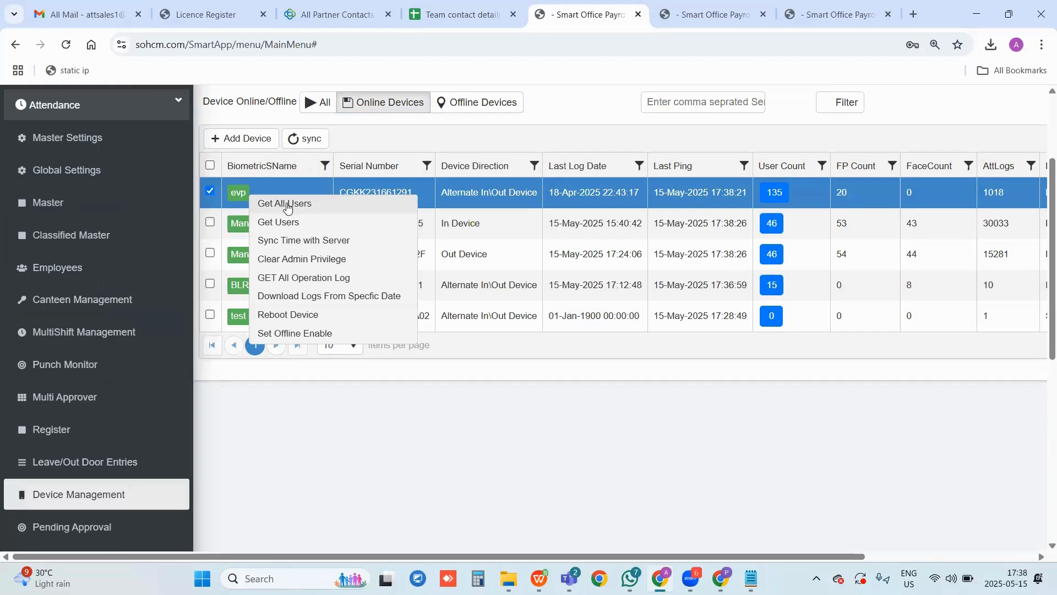
pyautogui.click(281, 208)
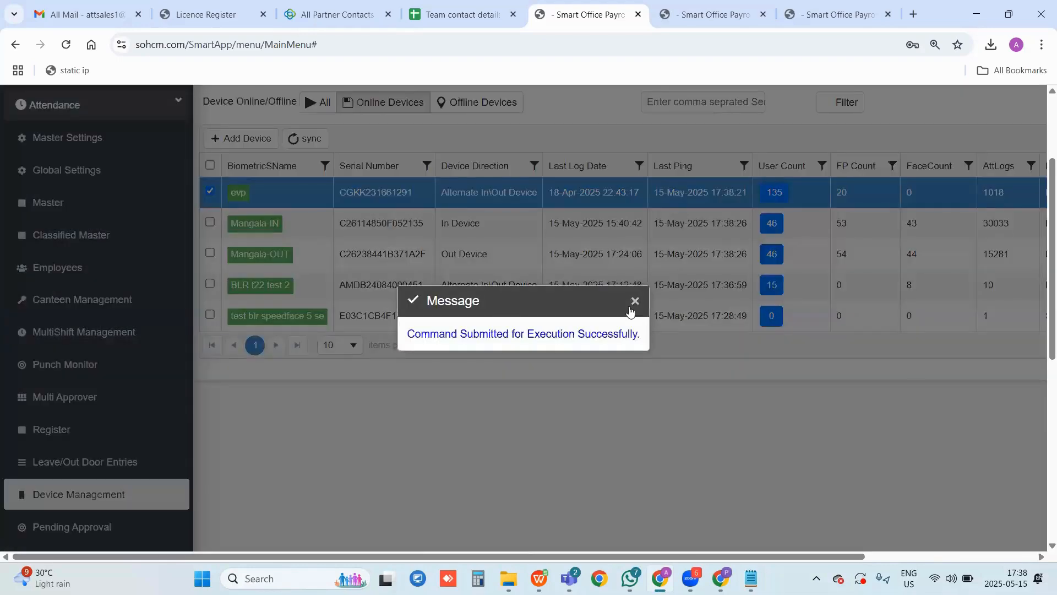
pyautogui.click(633, 300)
pyautogui.scroll(2, 254, 242)
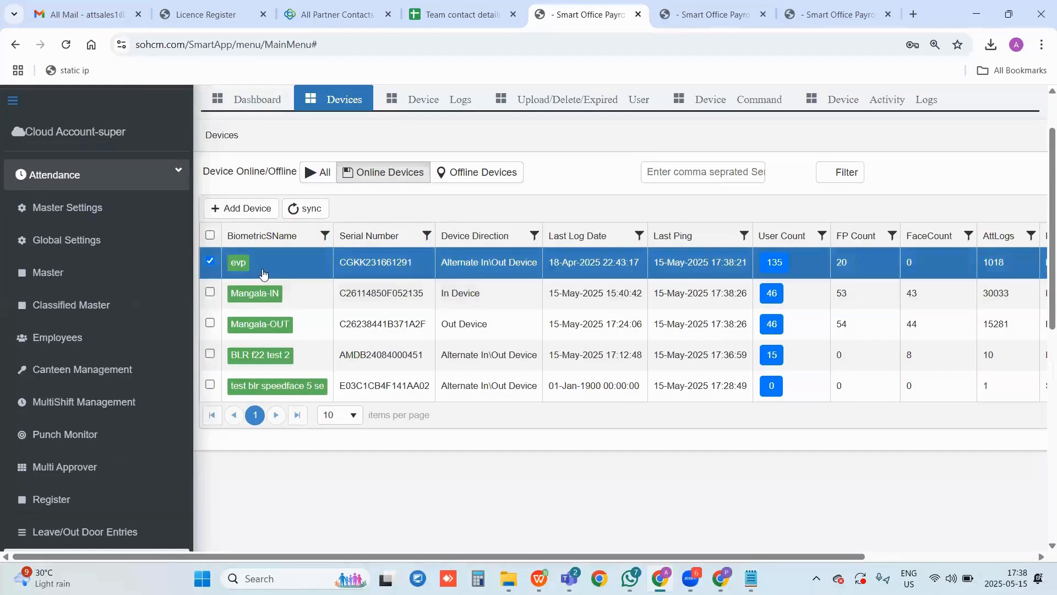
pyautogui.click(726, 104)
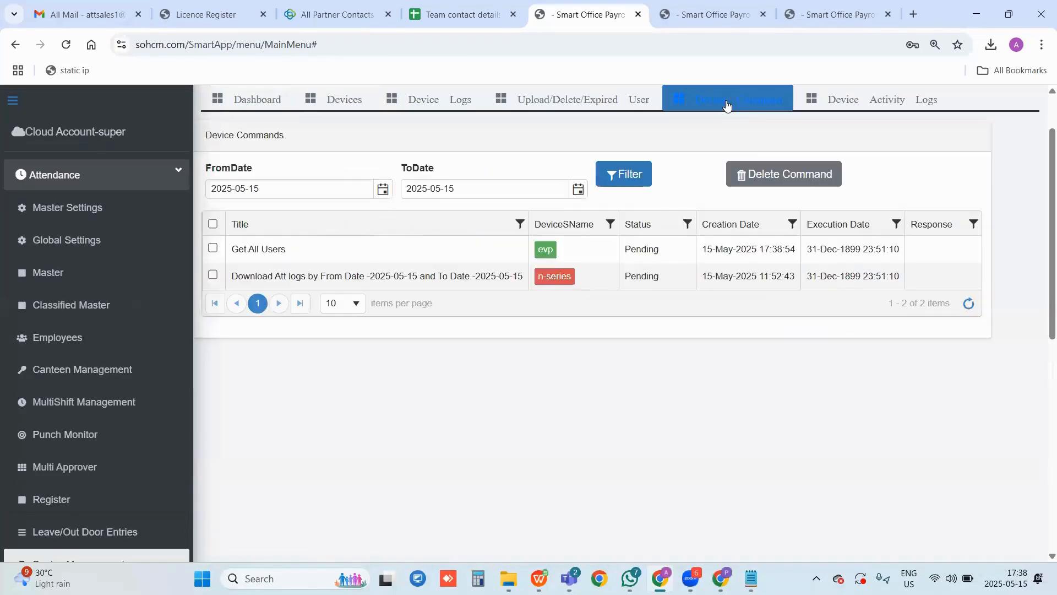
pyautogui.click(645, 251)
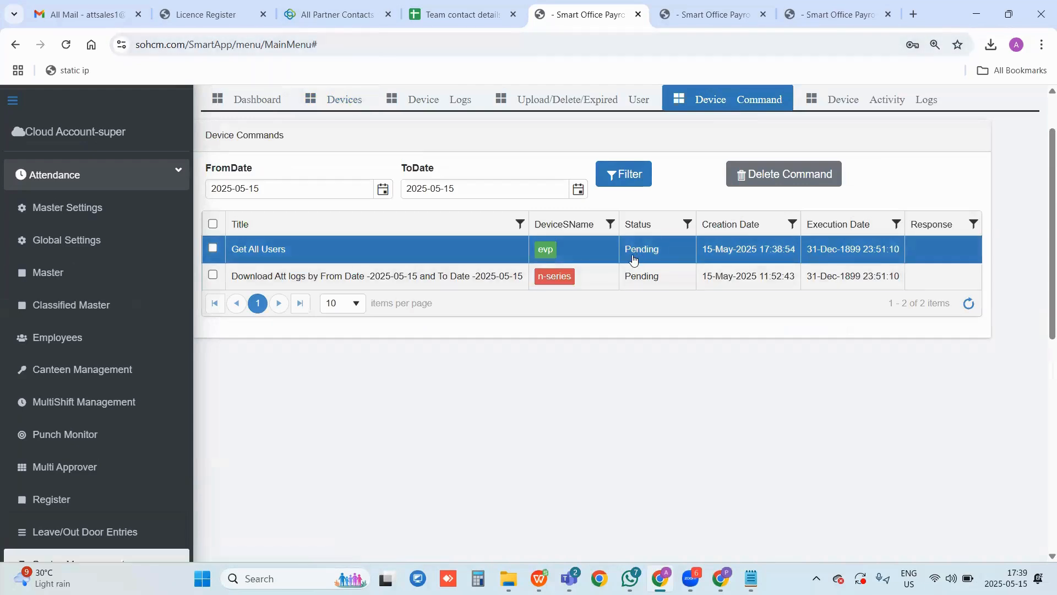
# Start a log download from a specific date for the n-series device, with From Date 01-Feb-2025
pyautogui.click(347, 104)
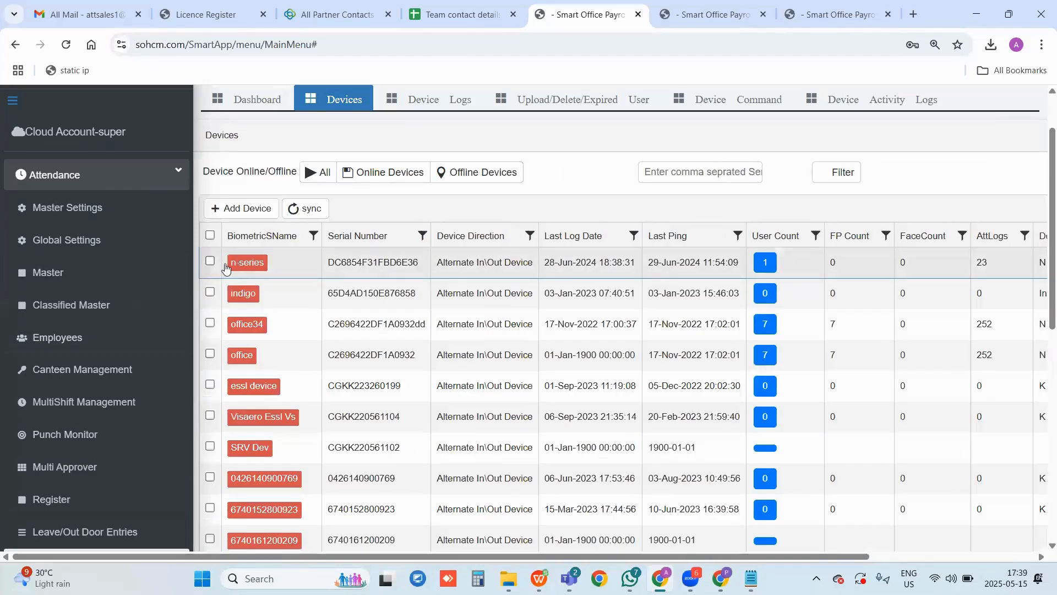
pyautogui.click(210, 261)
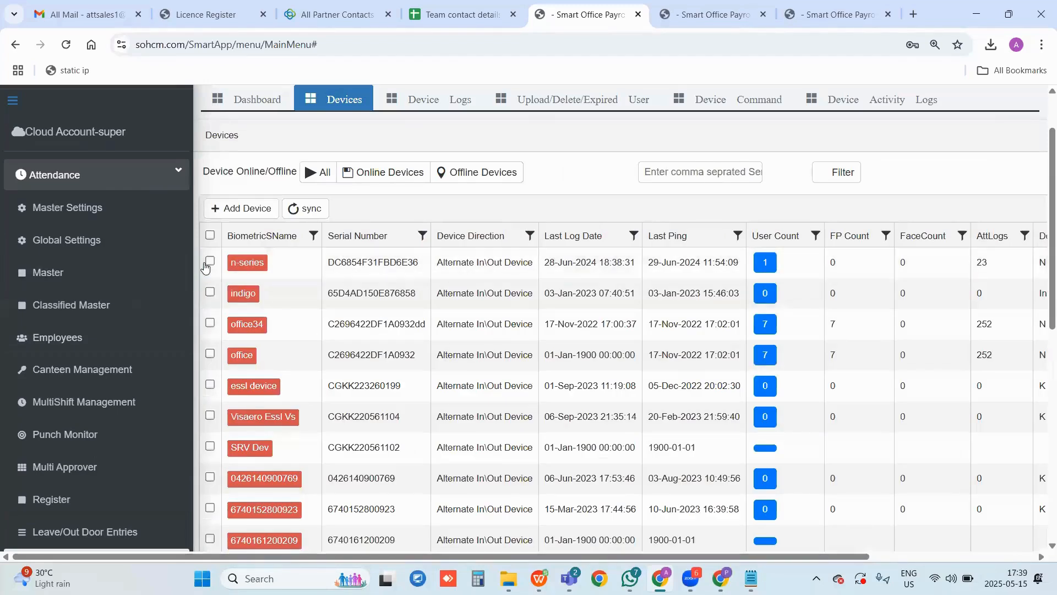
pyautogui.rightClick(267, 272)
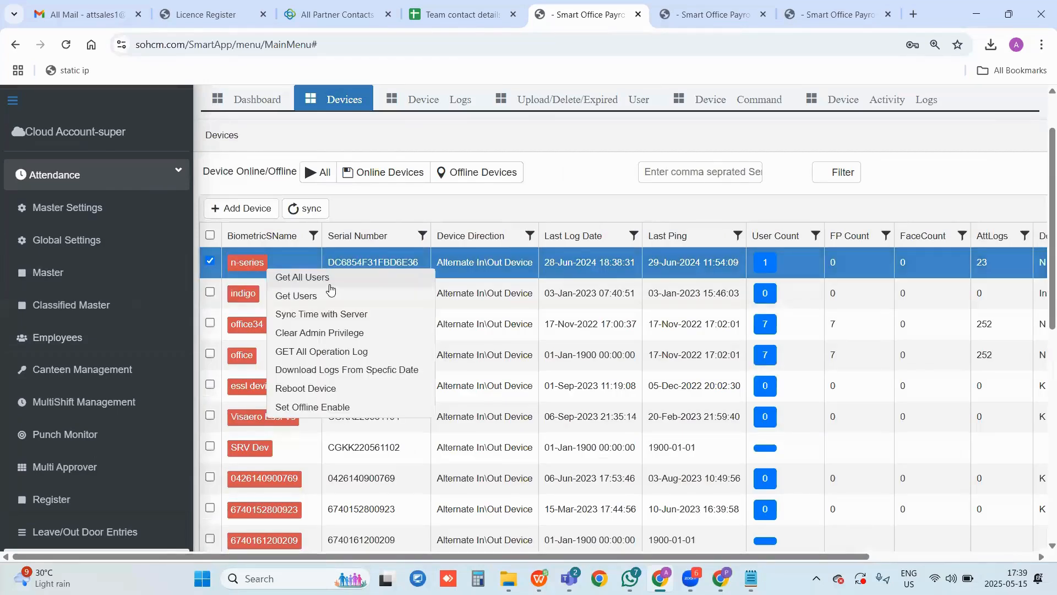
pyautogui.click(340, 368)
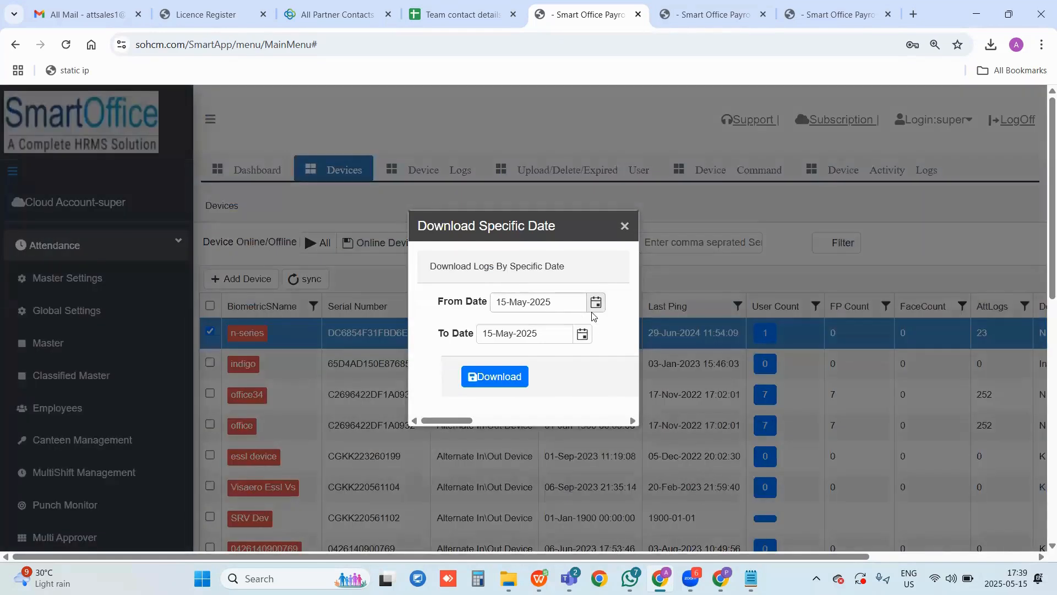
pyautogui.click(596, 303)
pyautogui.click(503, 326)
pyautogui.click(504, 326)
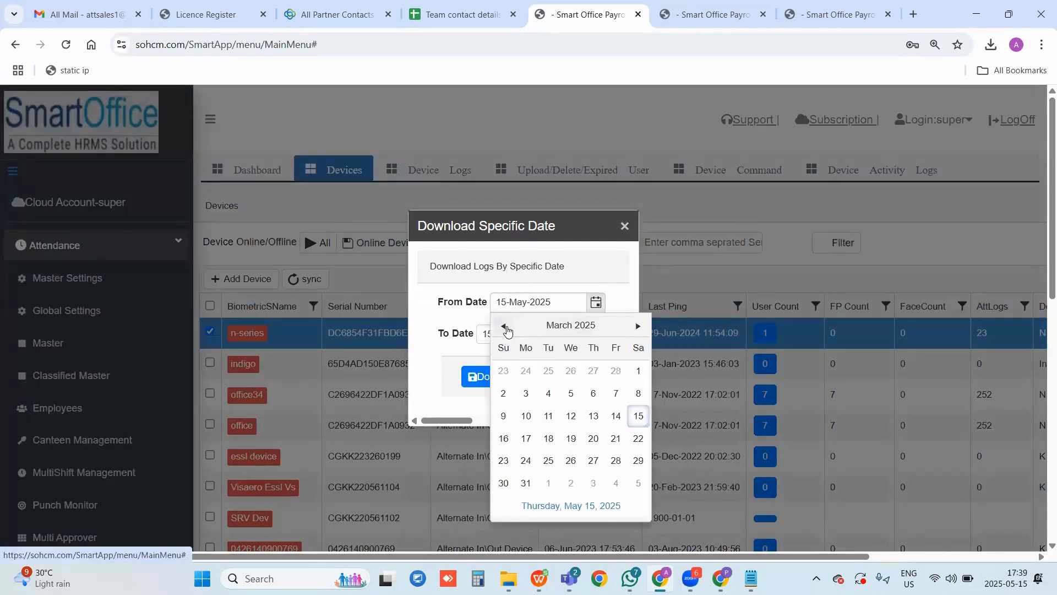
pyautogui.click(504, 326)
pyautogui.click(636, 372)
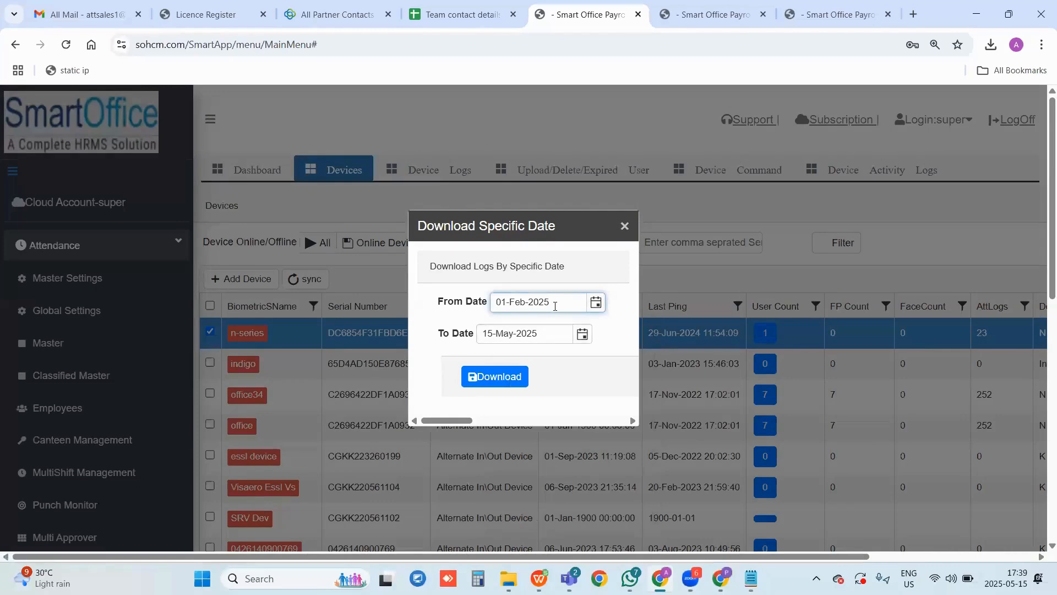
# Set the log download's To Date to 28-Feb-2025, submit the download command and close its dialog
pyautogui.hotkey('ctrl', 'a')
pyautogui.hotkey('ctrl', 'c')
pyautogui.click(490, 333)
pyautogui.hotkey('ctrl', 'a')
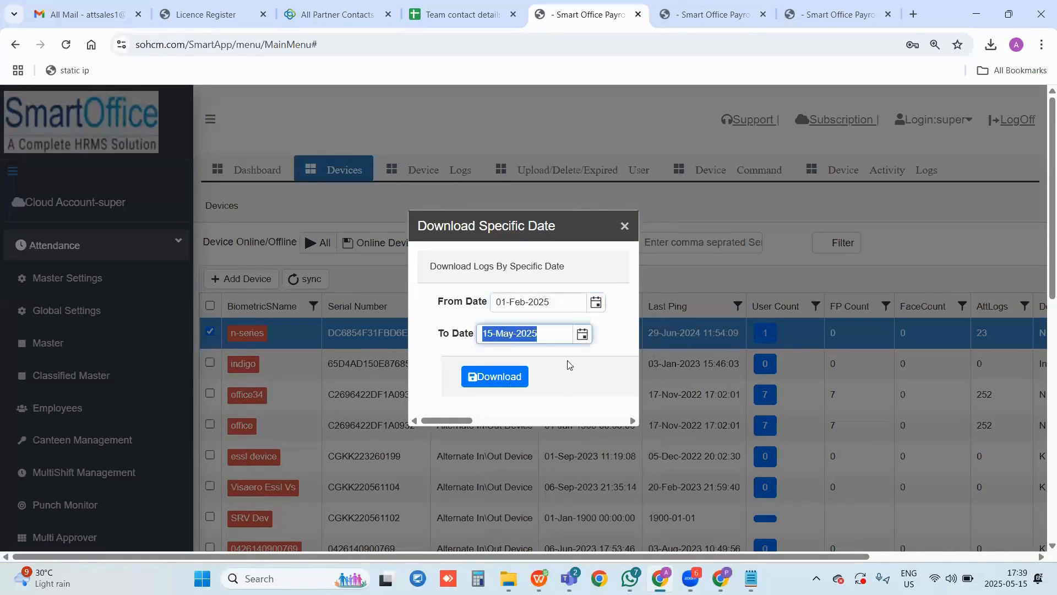
pyautogui.hotkey('ctrl', 'v')
pyautogui.click(582, 333)
pyautogui.click(602, 492)
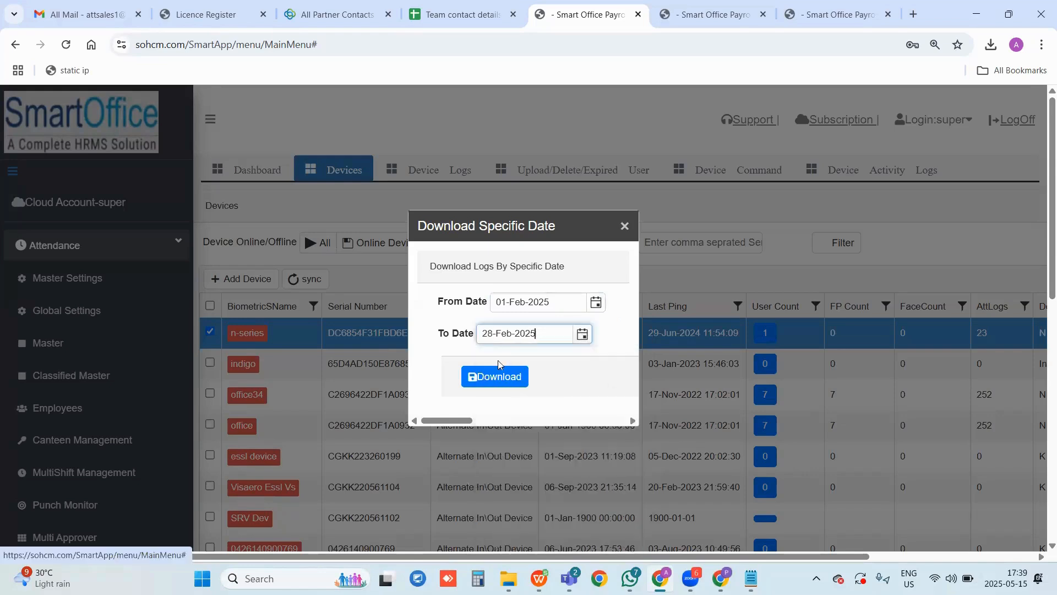
pyautogui.click(501, 376)
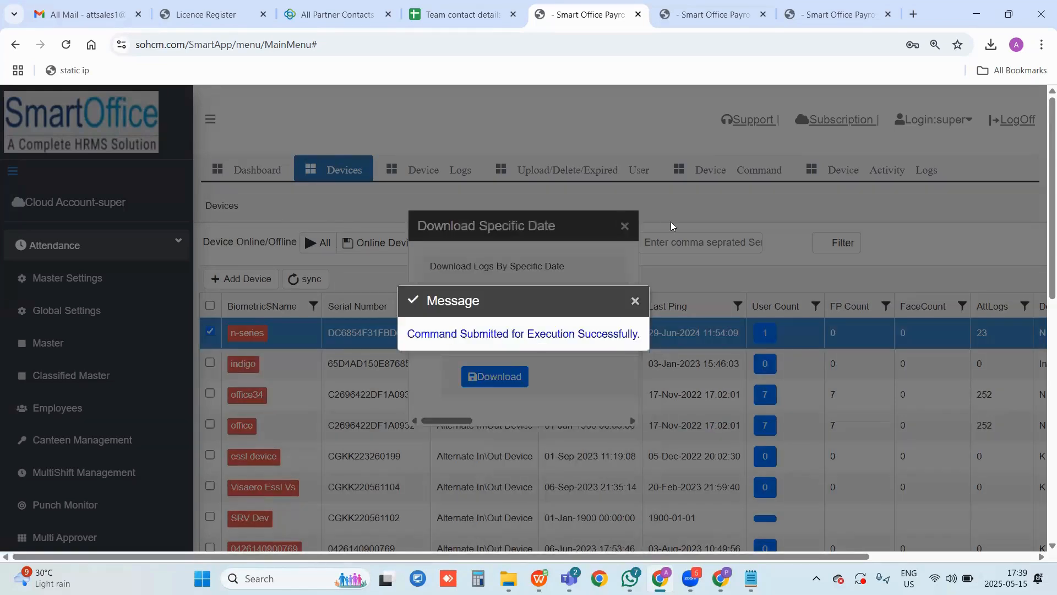
pyautogui.click(635, 299)
pyautogui.click(625, 225)
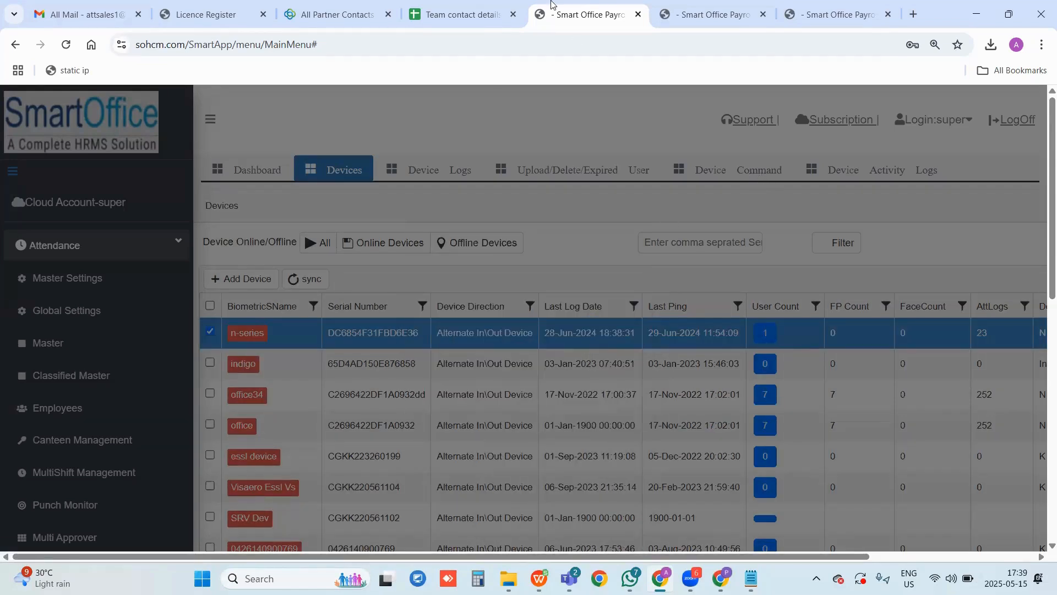
# Duplicate the Smart Office browser tab and display the device commands list under Device Management in the copy
pyautogui.rightClick(589, 14)
pyautogui.click(598, 147)
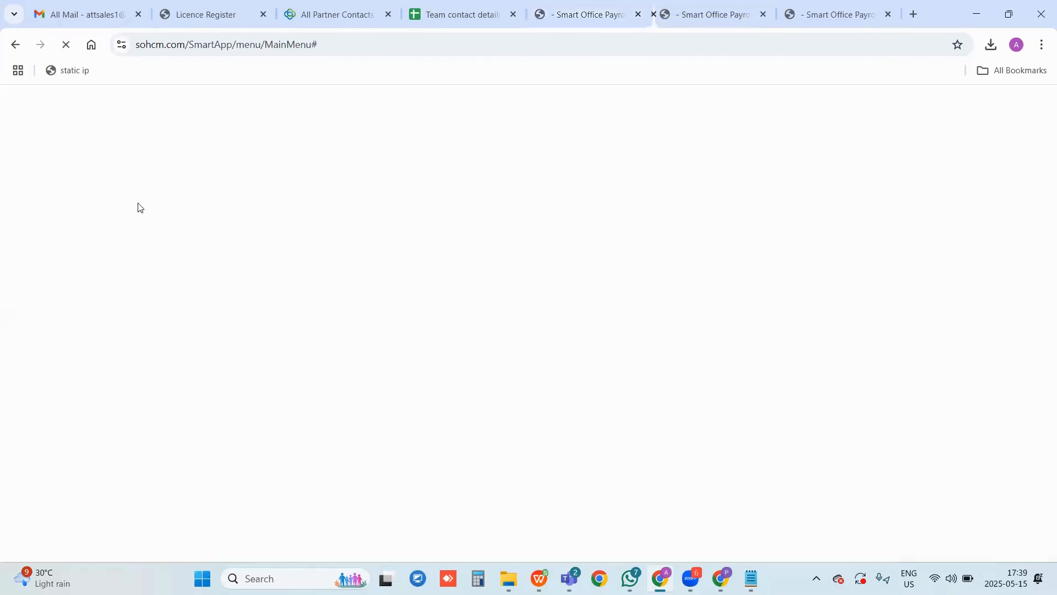
pyautogui.scroll(-1, 99, 384)
pyautogui.scroll(-5, 99, 384)
pyautogui.click(97, 359)
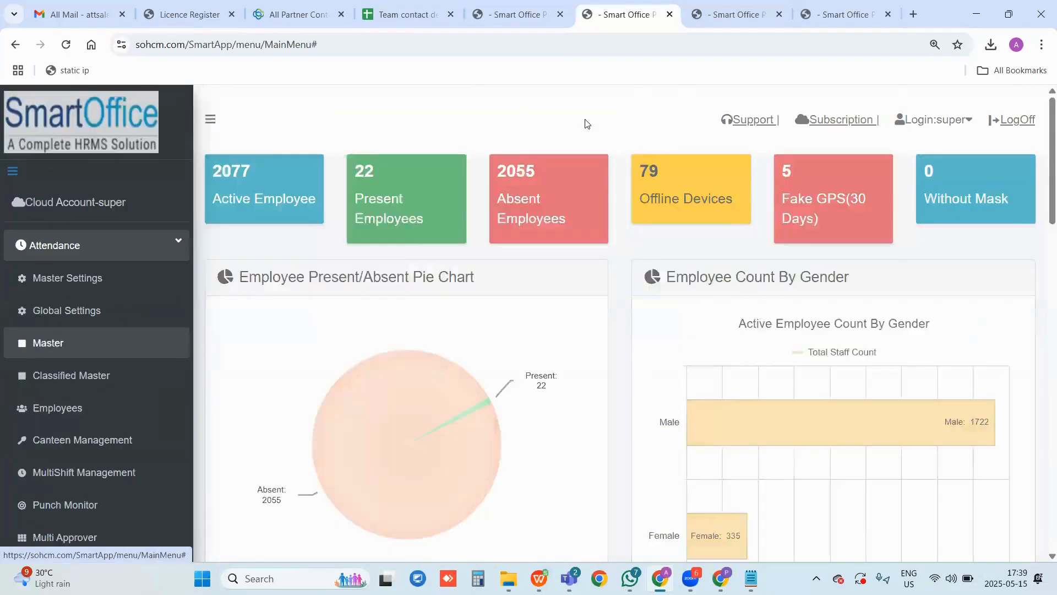
pyautogui.click(722, 170)
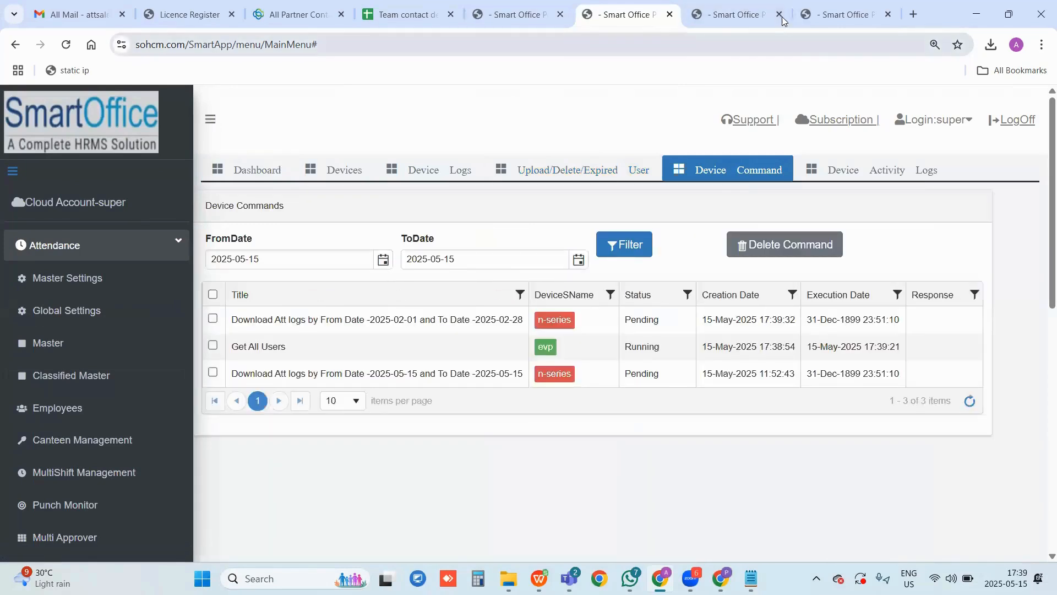
# Close the duplicate Smart Office browser tabs and look over the list of biometric devices
pyautogui.click(779, 15)
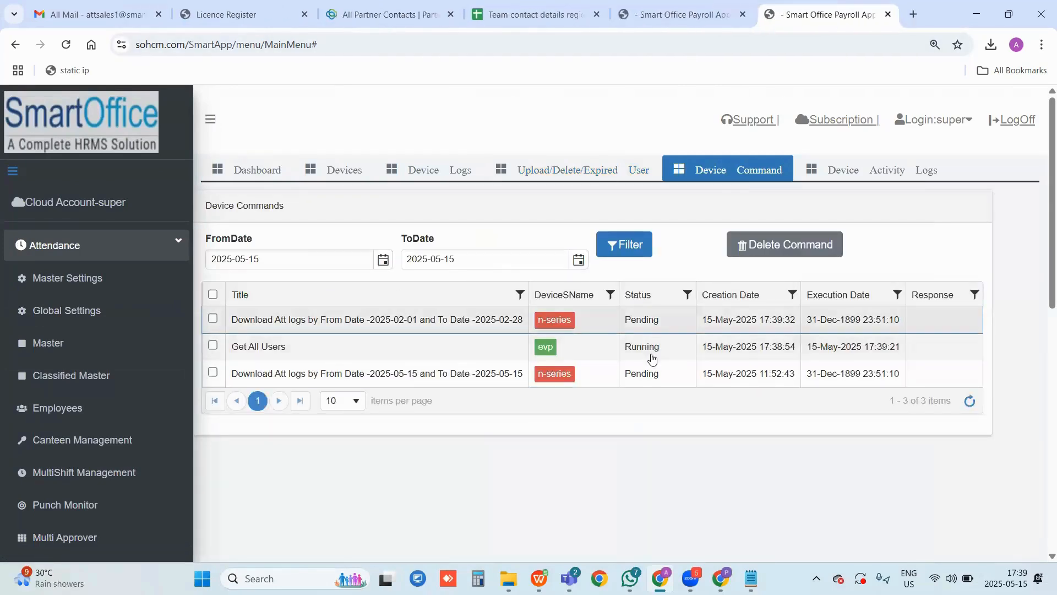
pyautogui.click(348, 175)
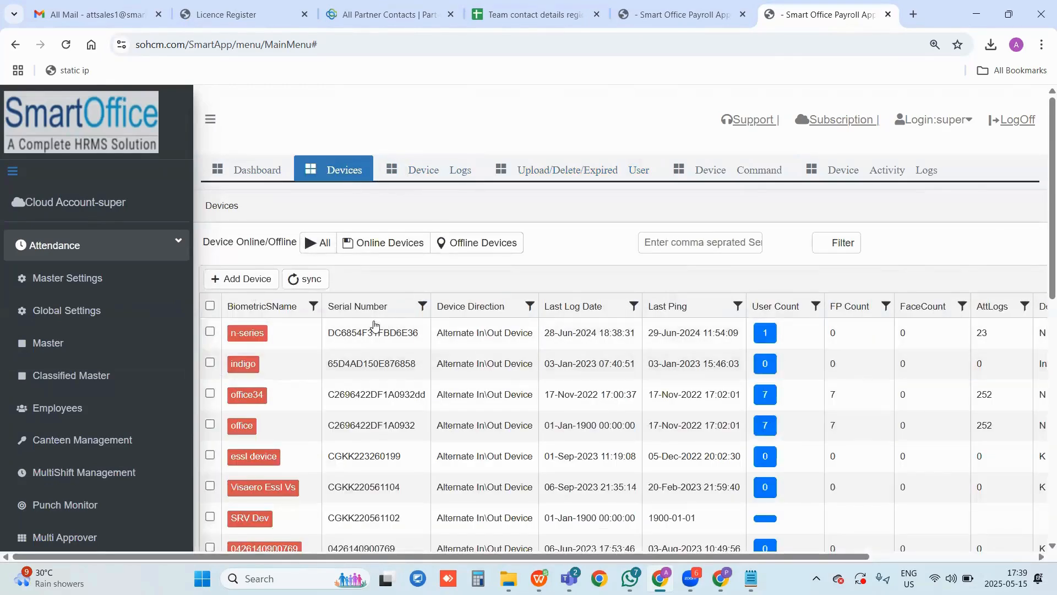
pyautogui.scroll(-3, 375, 325)
pyautogui.scroll(3, 378, 321)
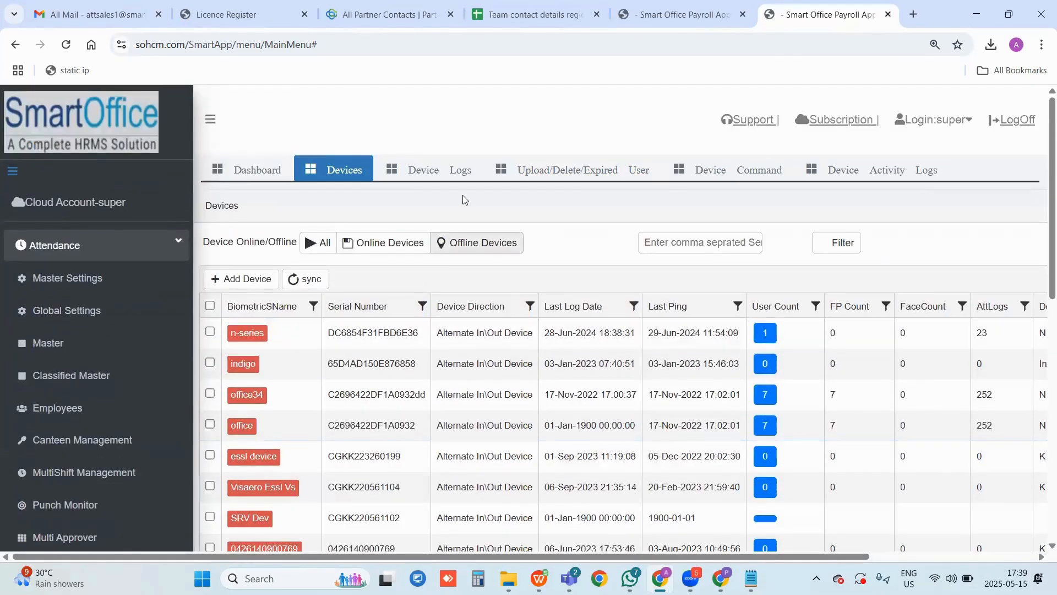
# Display the employee device logs for May 2025 and look through the punch records
pyautogui.click(432, 174)
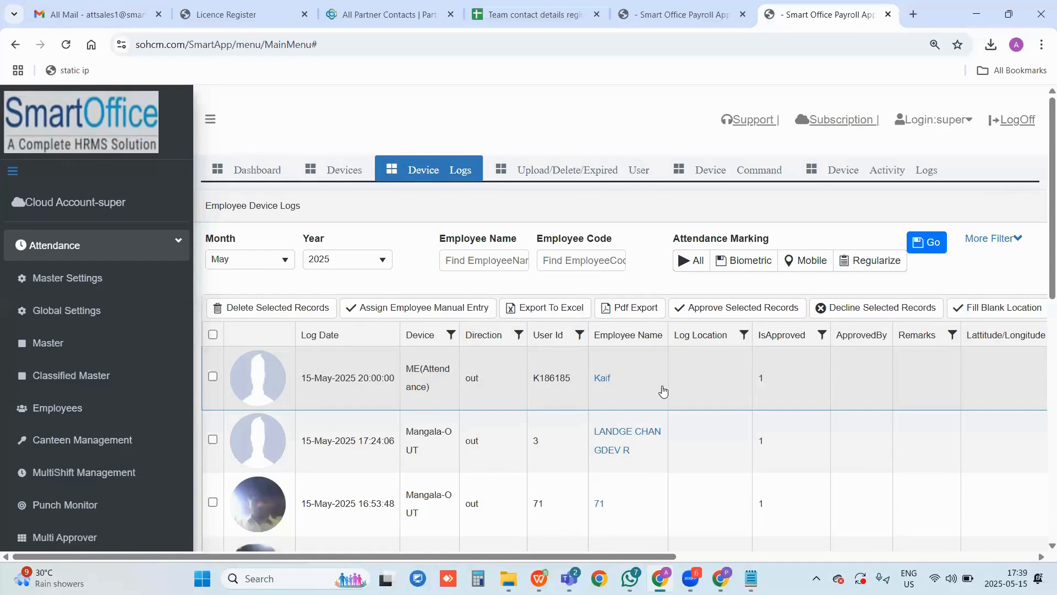
pyautogui.scroll(-4, 655, 387)
pyautogui.scroll(-4, 566, 348)
pyautogui.scroll(5, 556, 345)
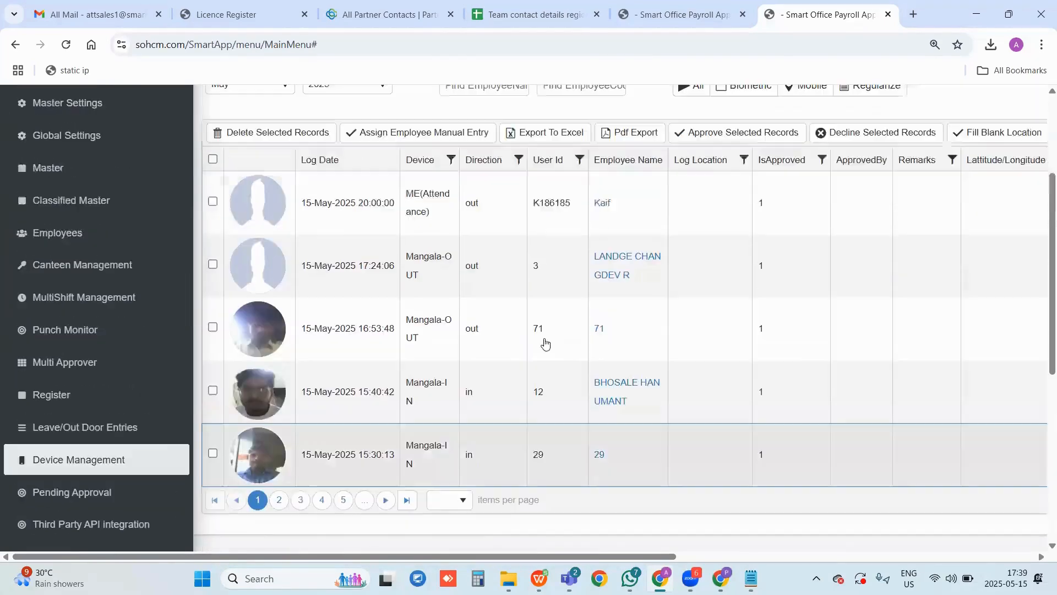
pyautogui.scroll(1, 568, 308)
pyautogui.scroll(-4, 292, 341)
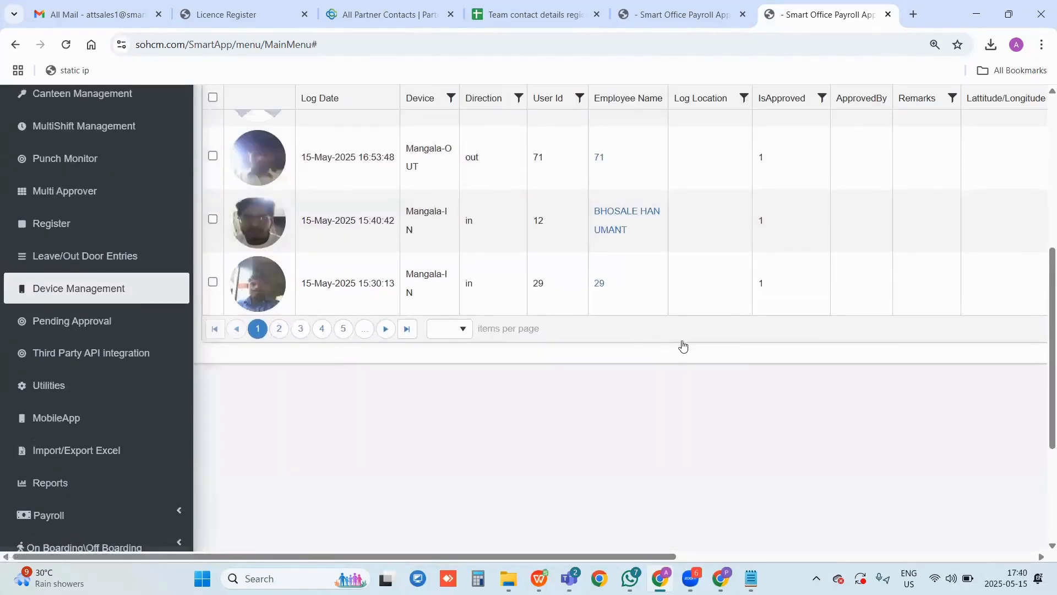
pyautogui.scroll(6, 683, 346)
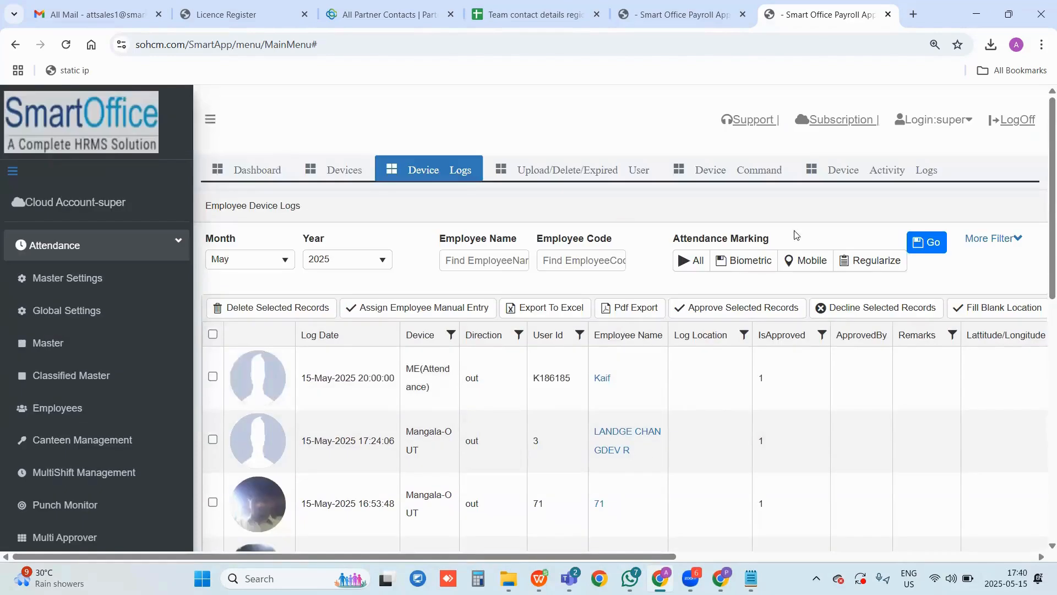
# Filter the device logs to Mobile attendance, view the first log's location on Google Maps, highlight its latitude and return to the logs
pyautogui.click(800, 263)
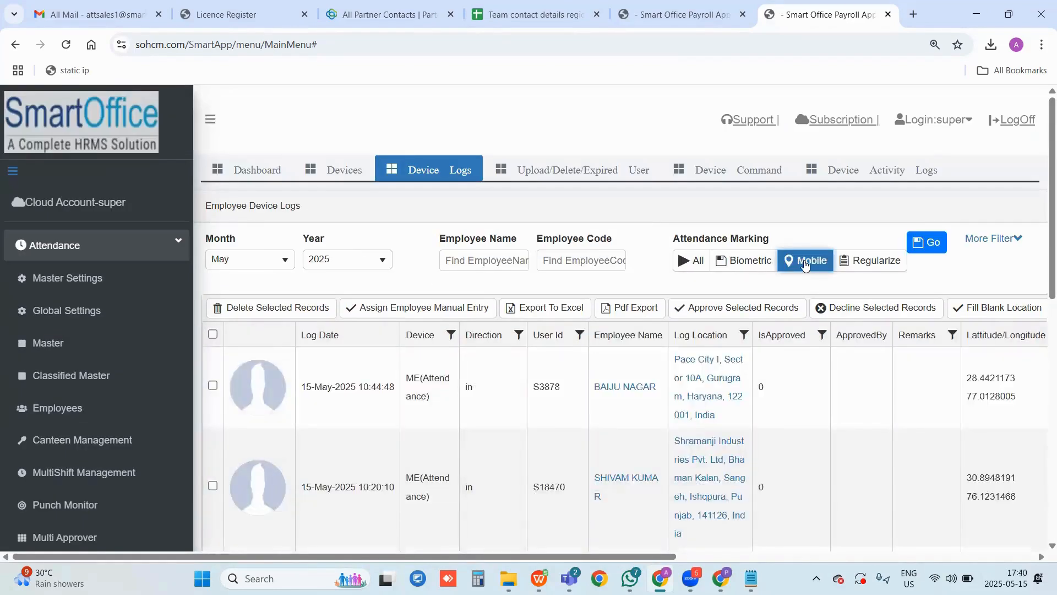
pyautogui.scroll(-1, 510, 398)
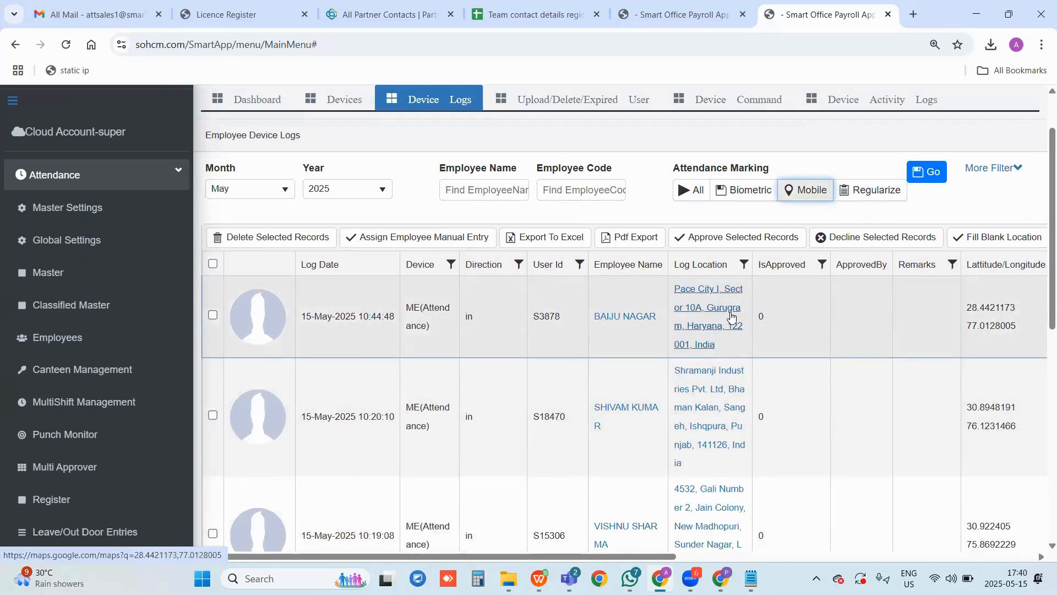
pyautogui.click(702, 314)
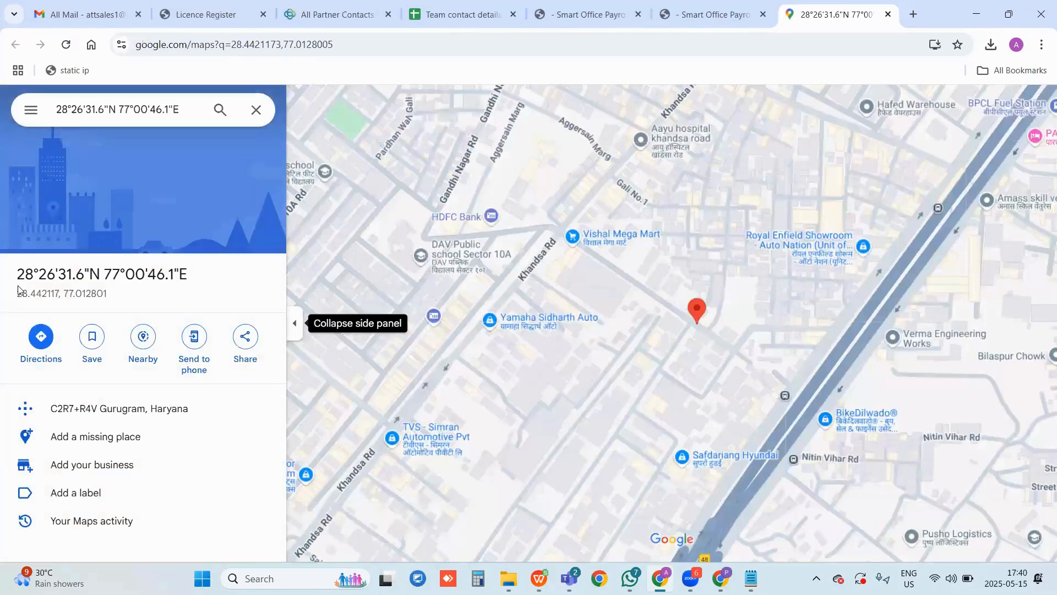
pyautogui.moveTo(18, 294); pyautogui.dragTo(62, 294)
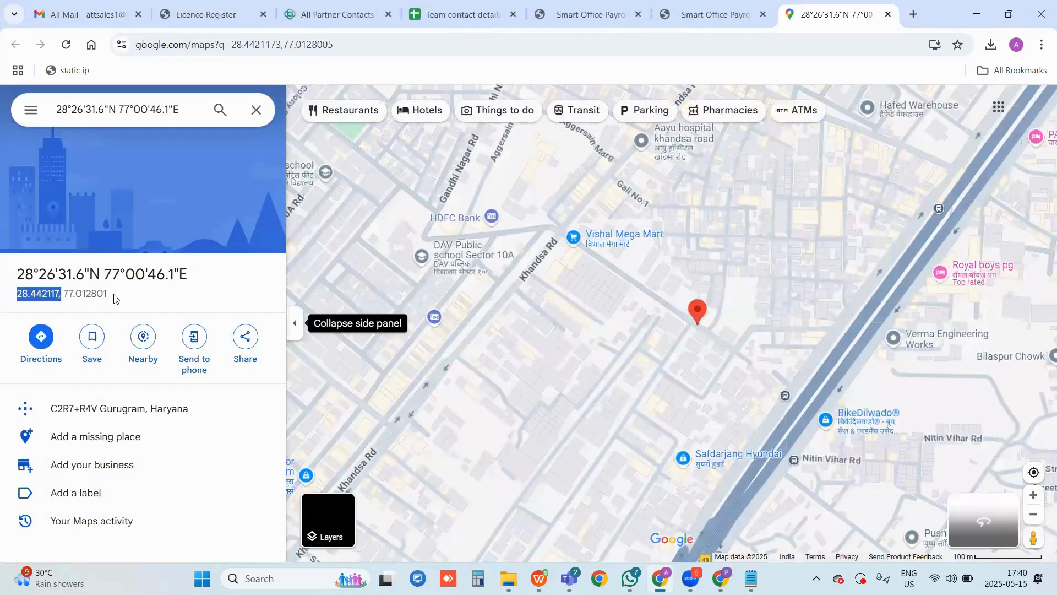
pyautogui.hotkey('ctrl', 'shift', 'Tab')
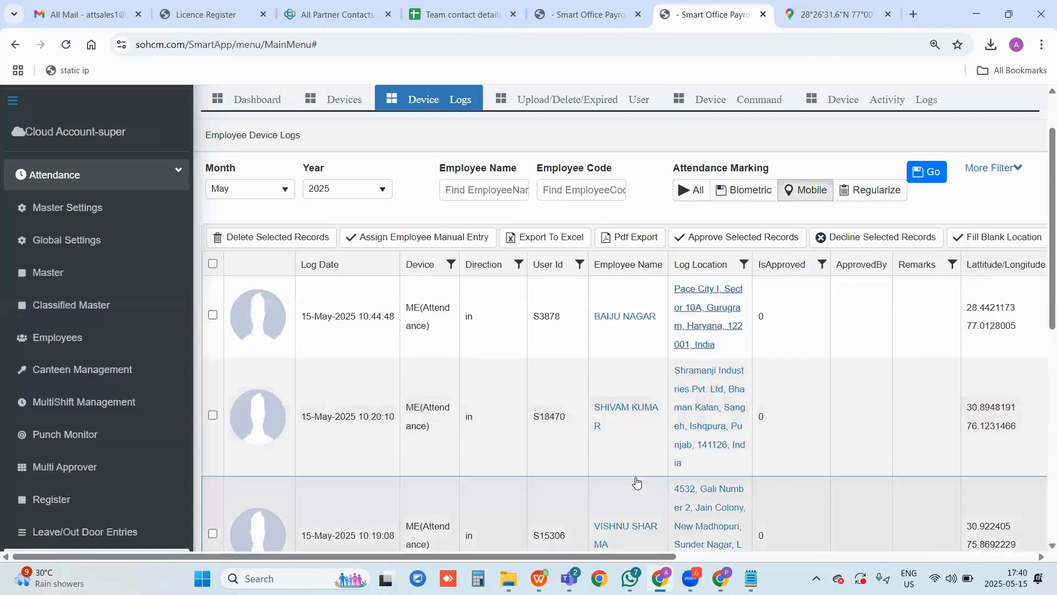
# View the employee image captured with the first mobile attendance log and close it
pyautogui.scroll(-2, 637, 483)
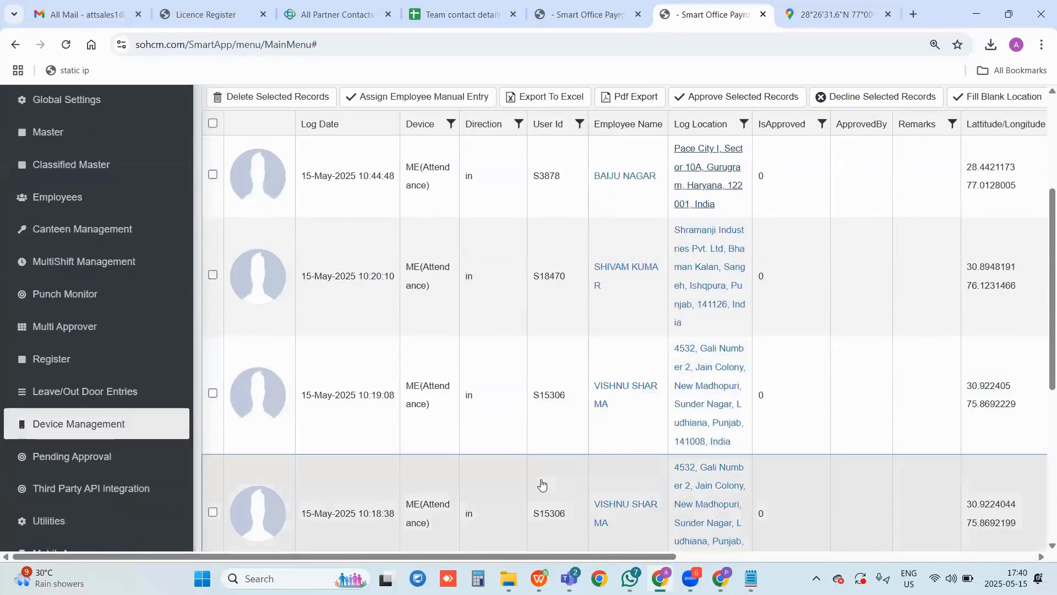
pyautogui.moveTo(190, 558); pyautogui.dragTo(558, 557)
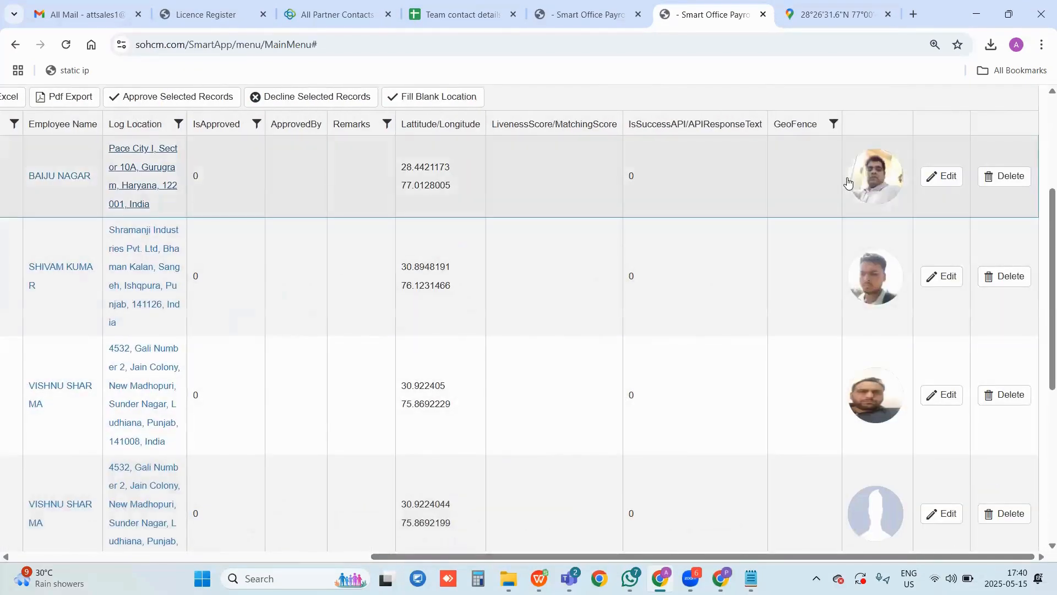
pyautogui.click(877, 177)
pyautogui.scroll(-2, 522, 395)
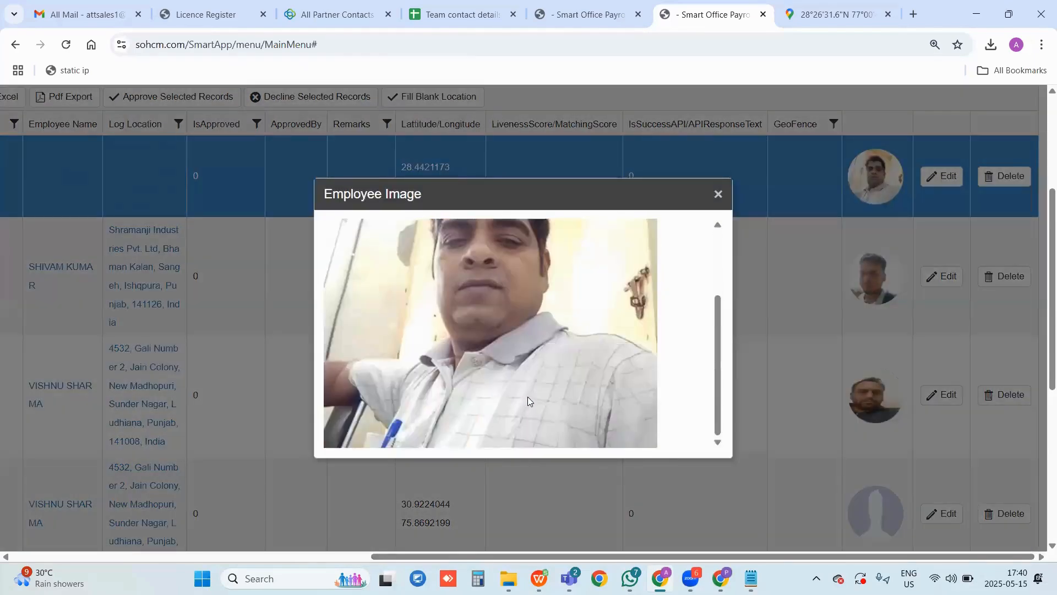
pyautogui.scroll(-1, 528, 396)
pyautogui.scroll(5, 596, 338)
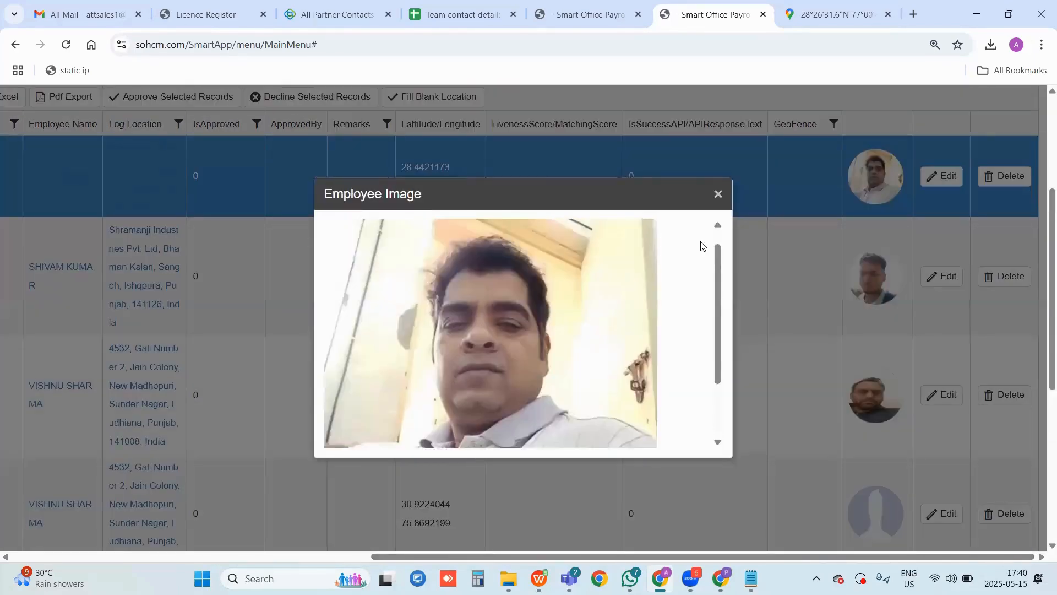
pyautogui.click(717, 194)
pyautogui.scroll(3, 661, 327)
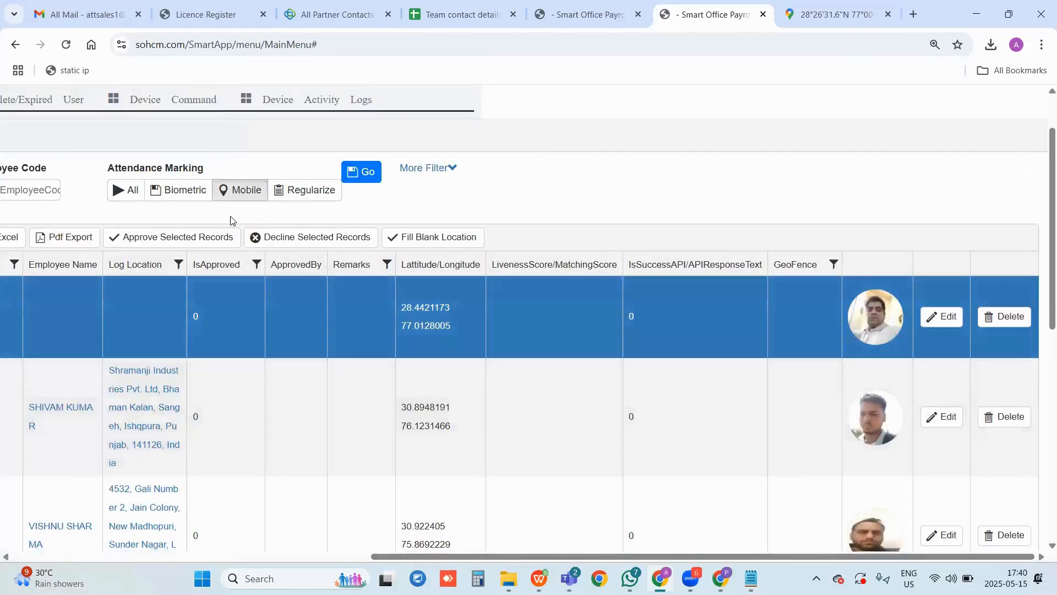
# Filter the device logs to Biometric attendance and examine the listed punches with their devices and directions
pyautogui.click(175, 192)
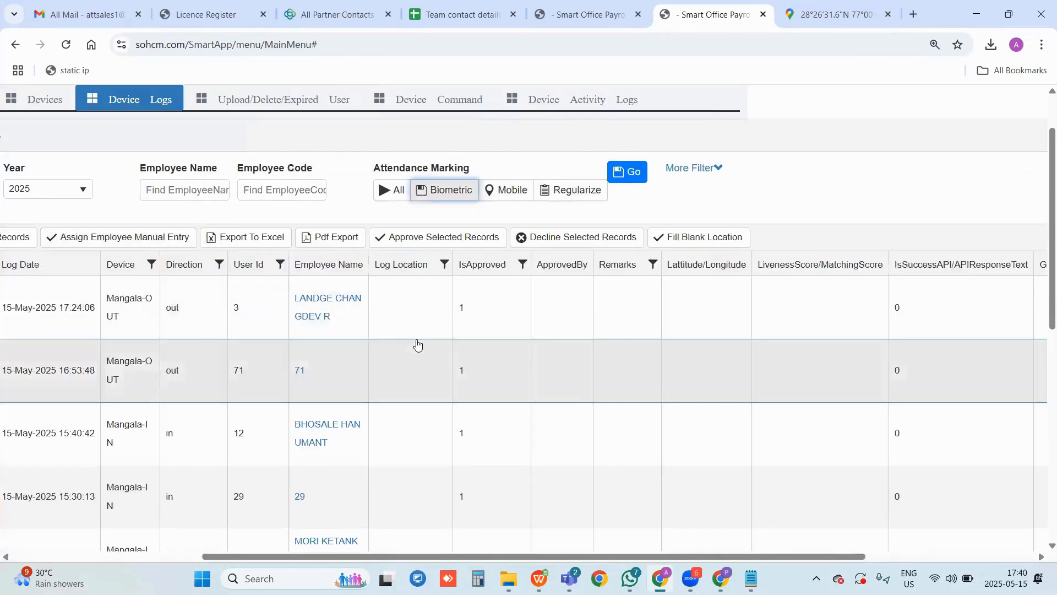
pyautogui.moveTo(210, 557); pyautogui.dragTo(1, 560)
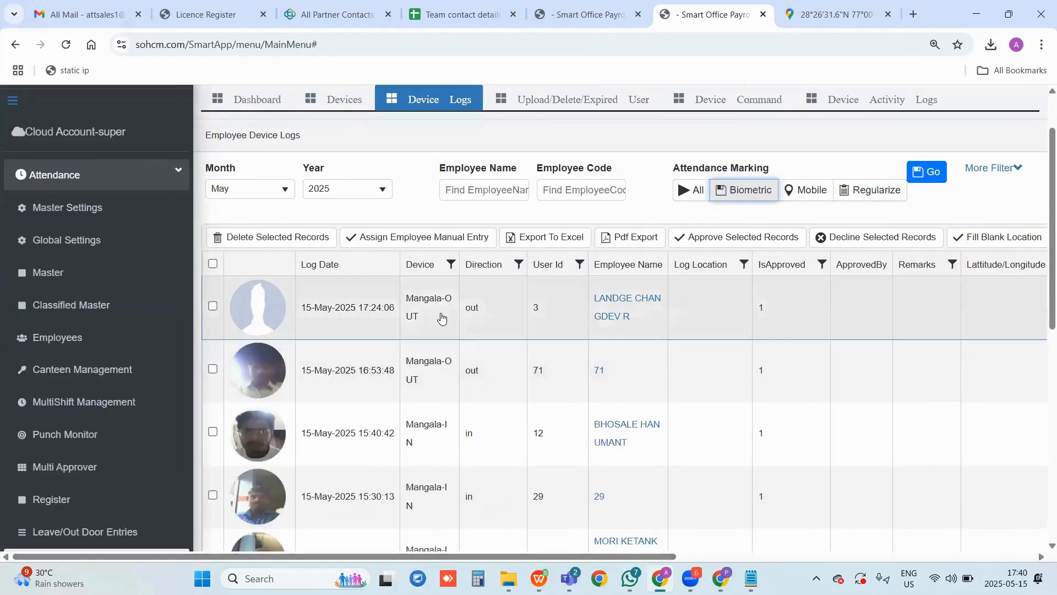
pyautogui.scroll(-3, 441, 313)
pyautogui.scroll(2, 431, 270)
pyautogui.scroll(1, 433, 330)
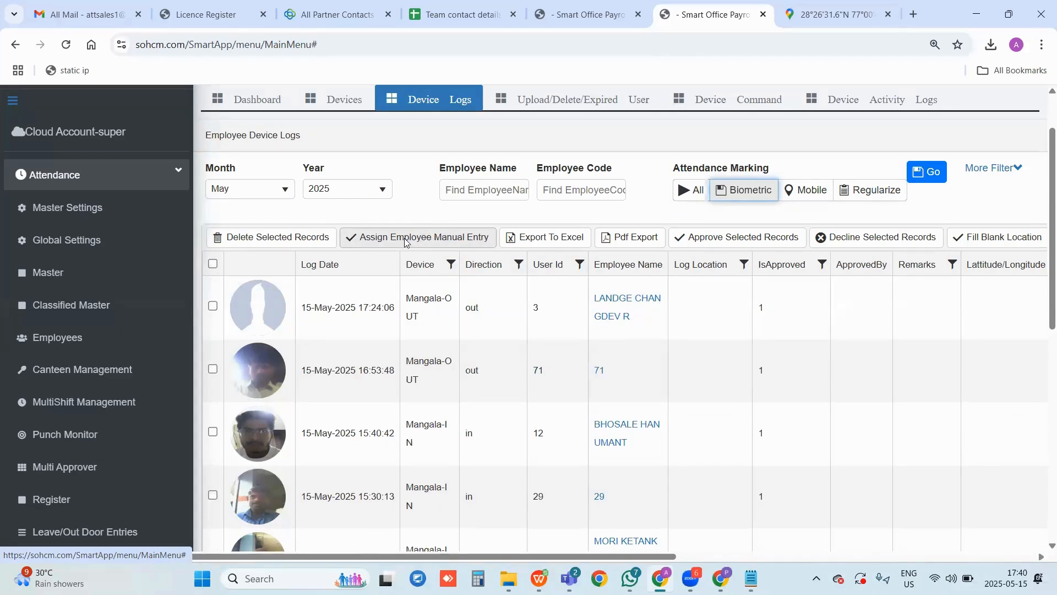
# Start an employee manual entry for the first listed employee, with From Date and To Date 14-May-2025 and time 18:00
pyautogui.click(404, 237)
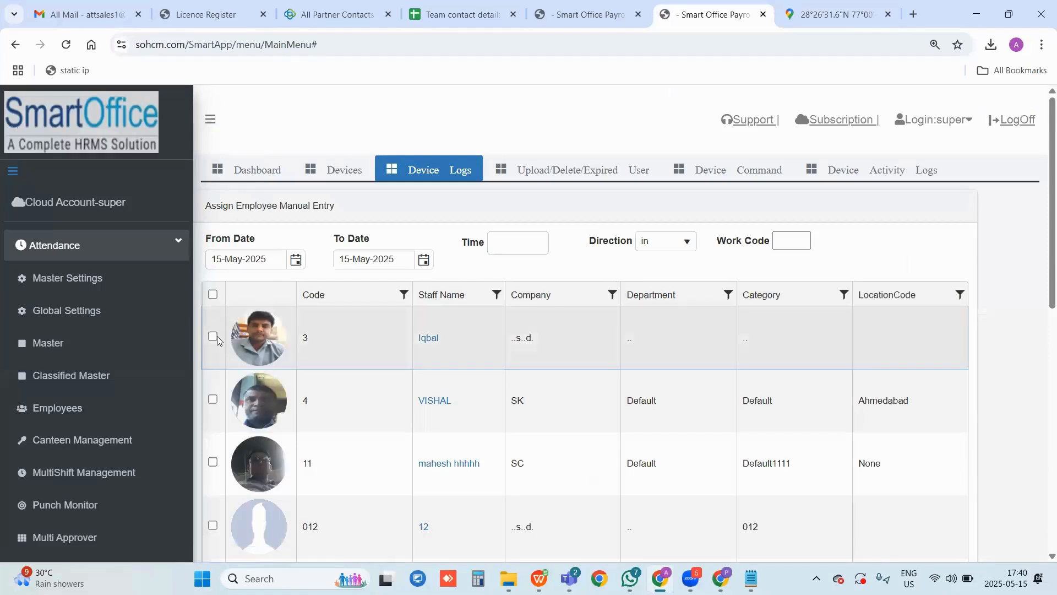
pyautogui.click(213, 337)
pyautogui.click(296, 260)
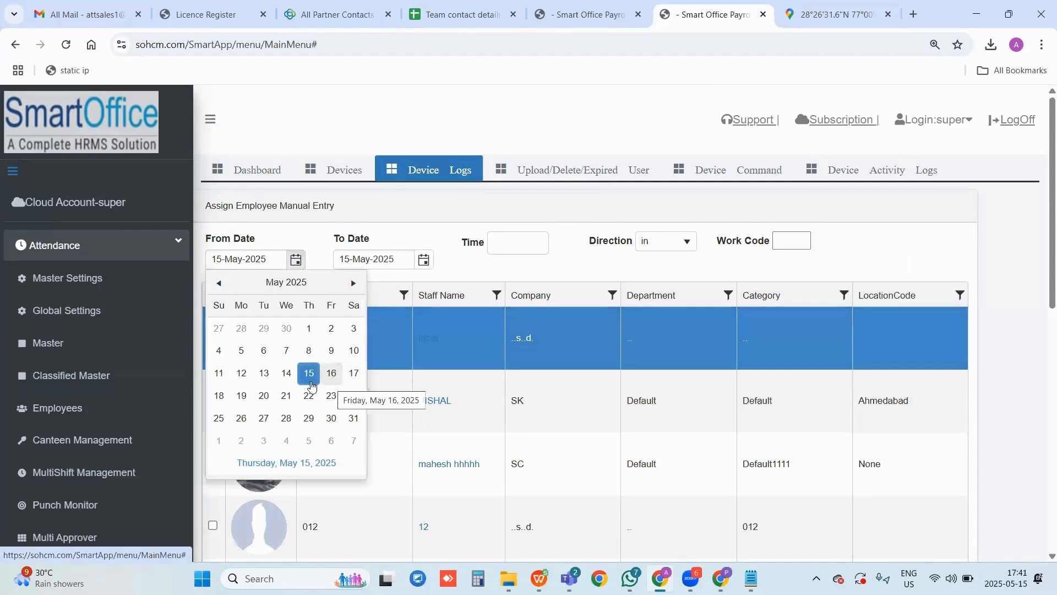
pyautogui.click(287, 372)
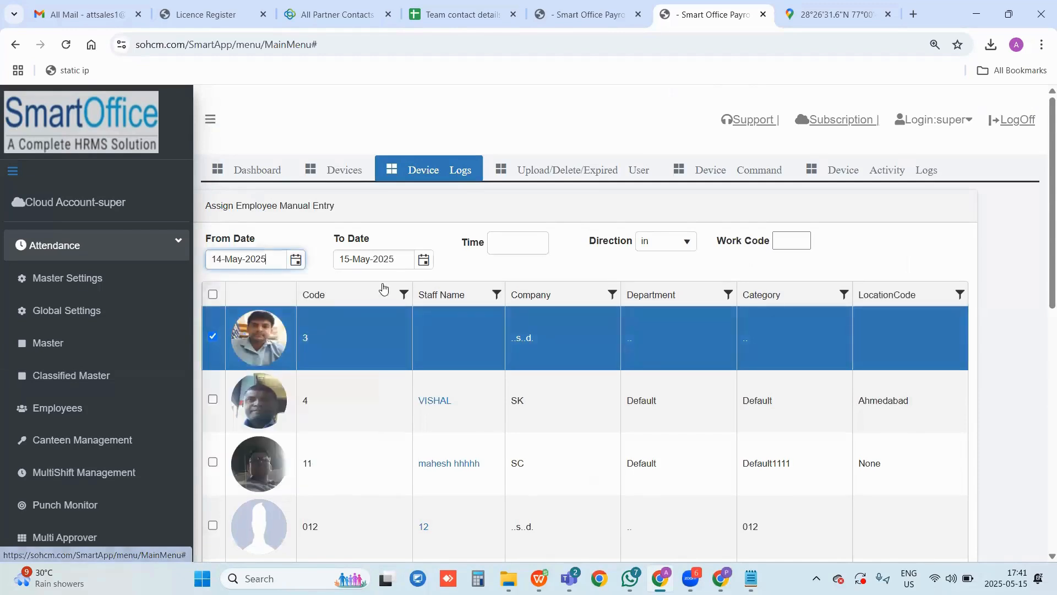
pyautogui.click(423, 259)
pyautogui.click(414, 372)
pyautogui.click(509, 242)
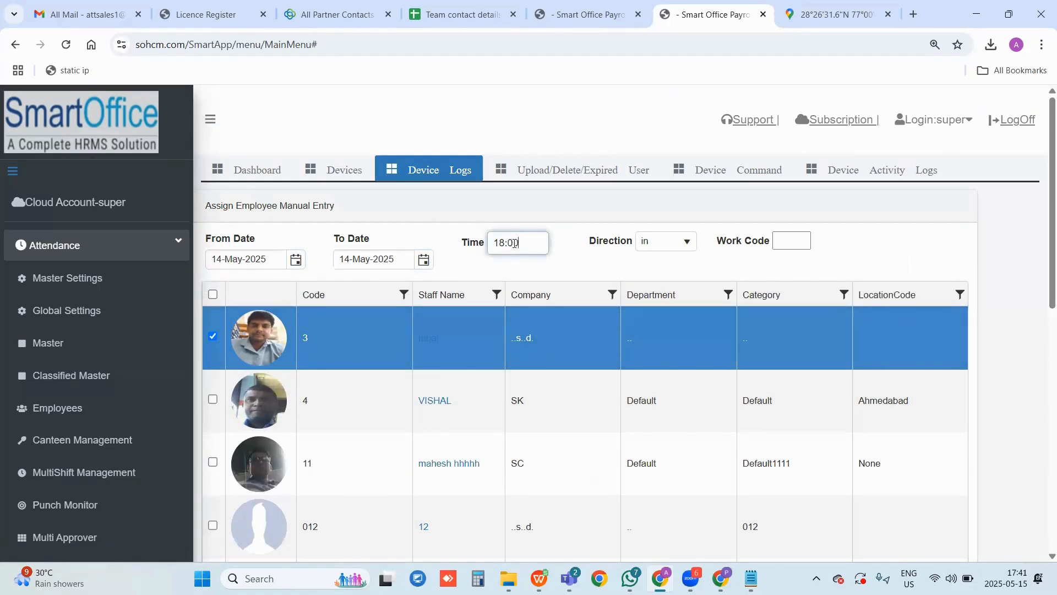
# Set the manual entry's direction to out, save the entry and dismiss the message
pyautogui.click(673, 246)
pyautogui.click(648, 280)
pyautogui.scroll(-1, 257, 449)
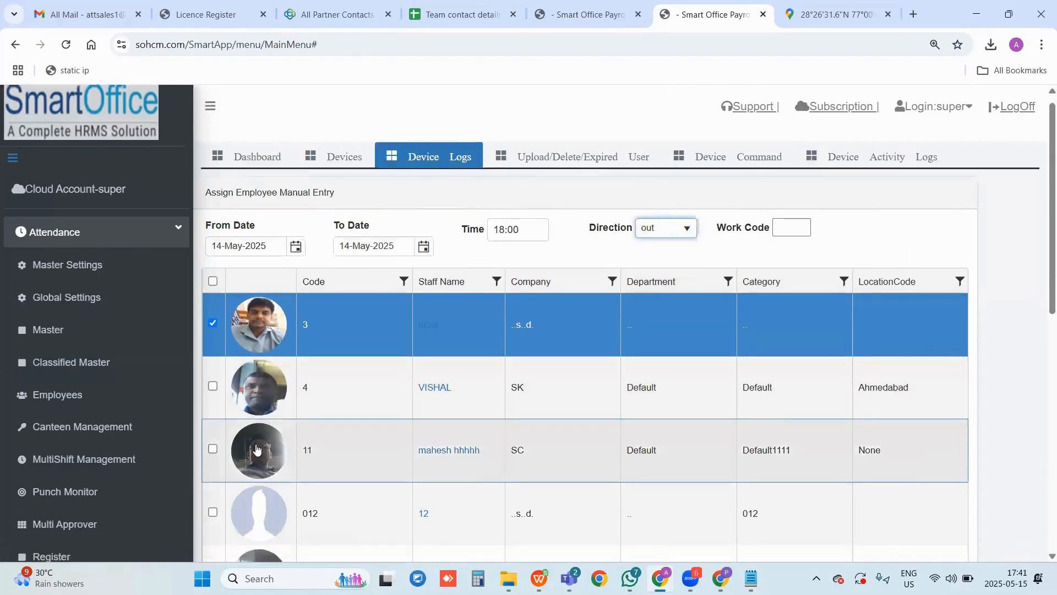
pyautogui.scroll(-5, 257, 449)
pyautogui.click(257, 453)
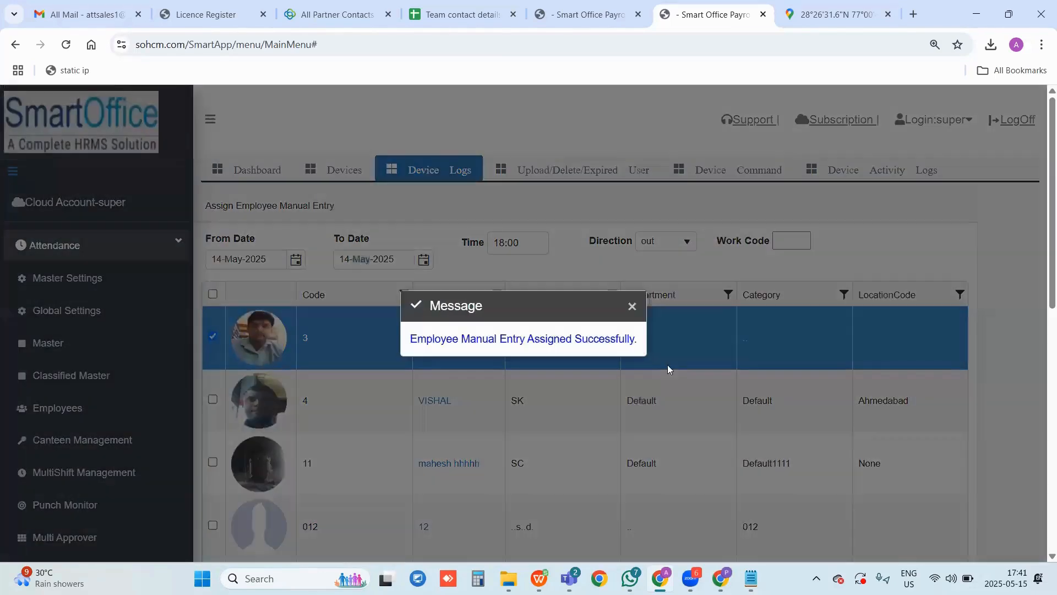
pyautogui.click(634, 307)
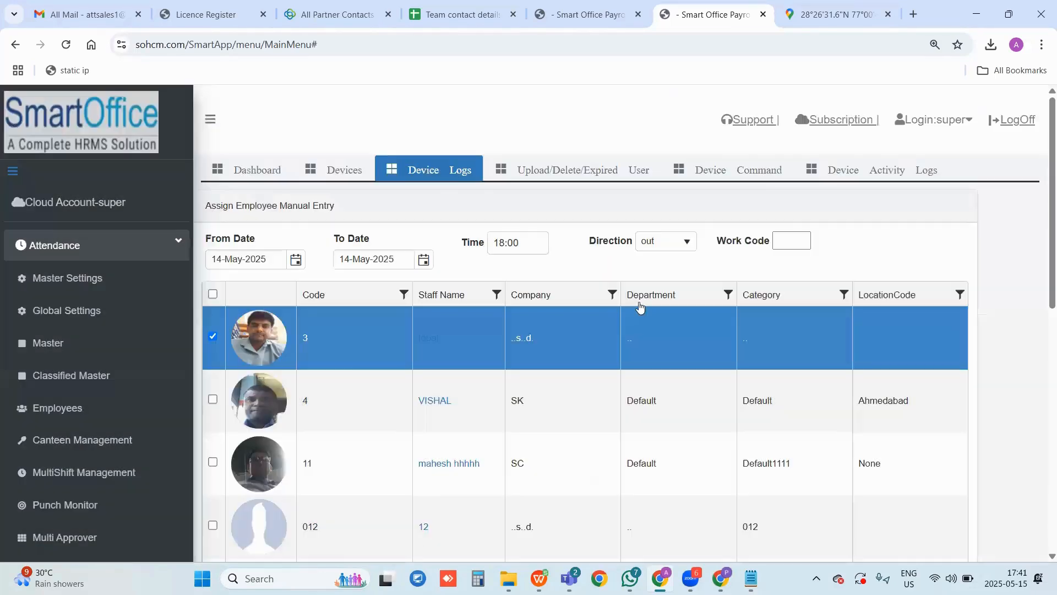
# Delete the 15-May-2025 20:00:00 out record from the employee device logs, confirm the deletion and dismiss the message
pyautogui.click(440, 182)
pyautogui.scroll(-1, 307, 369)
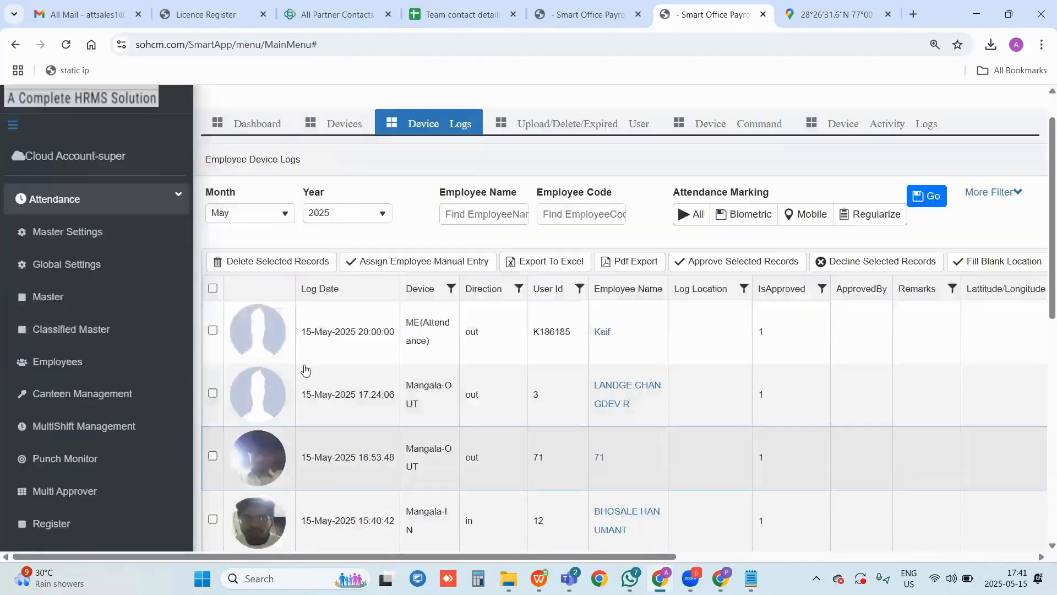
pyautogui.scroll(-1, 306, 369)
pyautogui.click(213, 305)
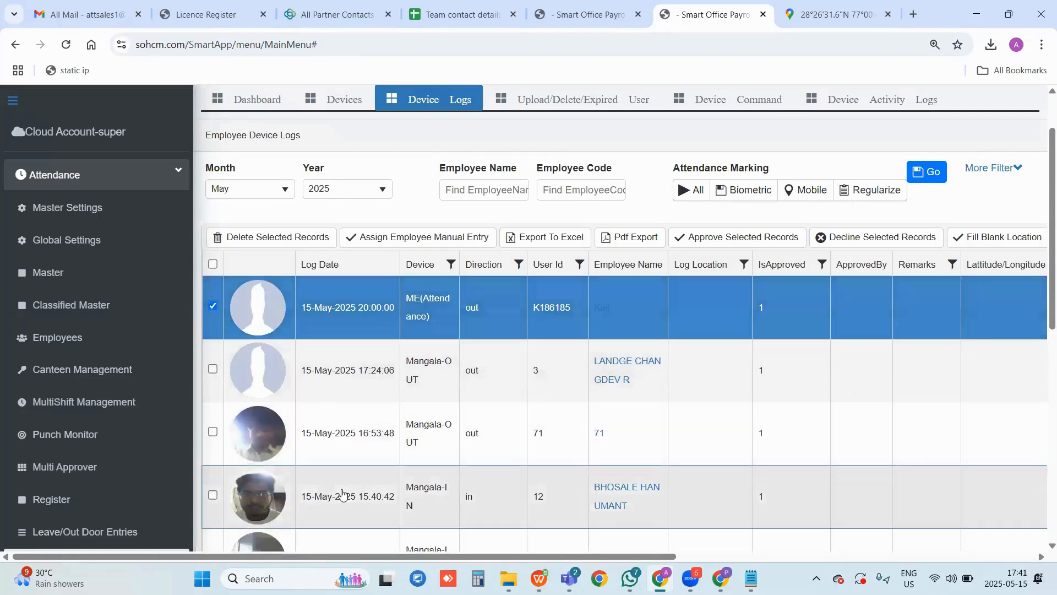
pyautogui.moveTo(184, 554); pyautogui.dragTo(541, 554)
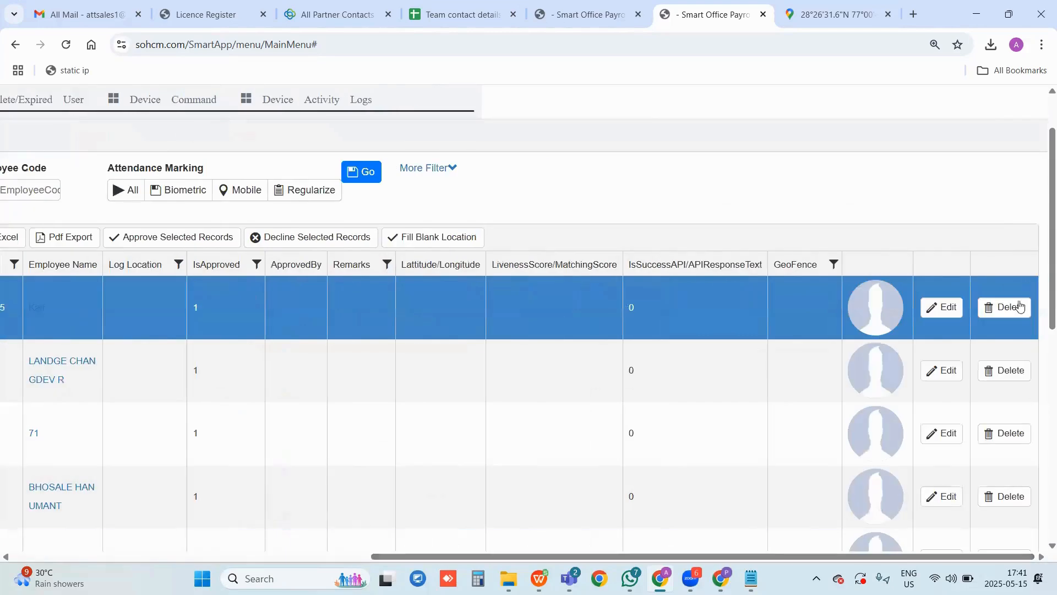
pyautogui.click(1021, 307)
pyautogui.click(592, 133)
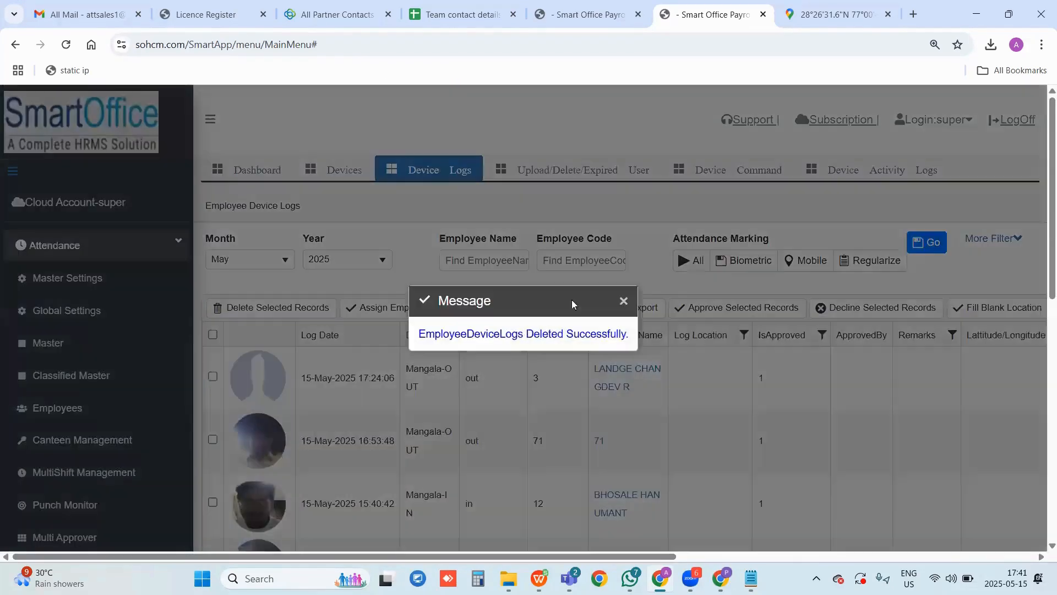
pyautogui.click(614, 299)
# Look over the remaining device log records and their columns, and display the Upload/Delete/Expired User page
pyautogui.scroll(-3, 319, 306)
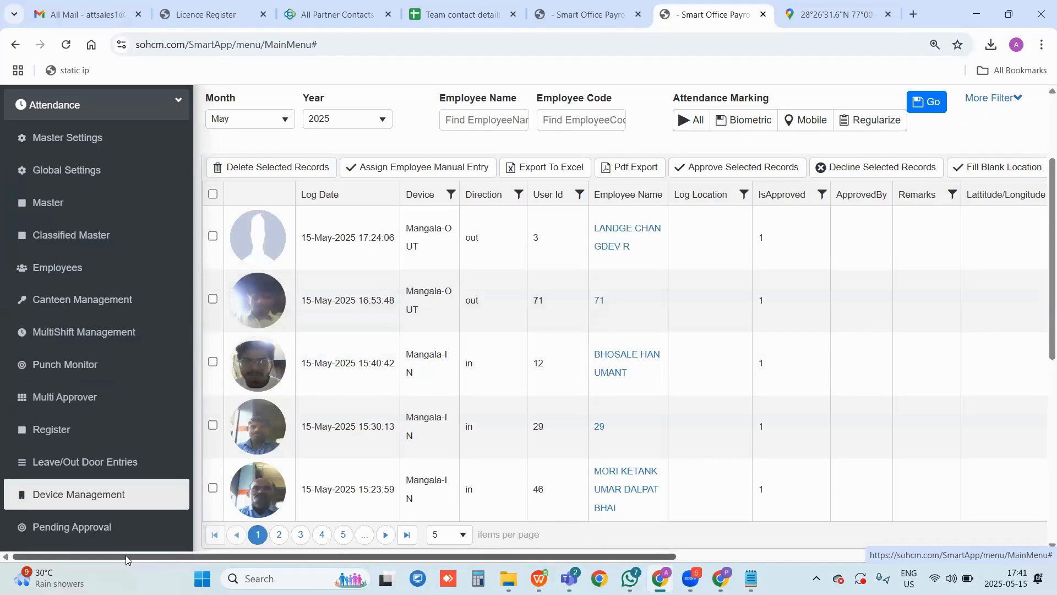
pyautogui.moveTo(125, 555); pyautogui.dragTo(177, 558)
pyautogui.hscroll(5, 176, 558)
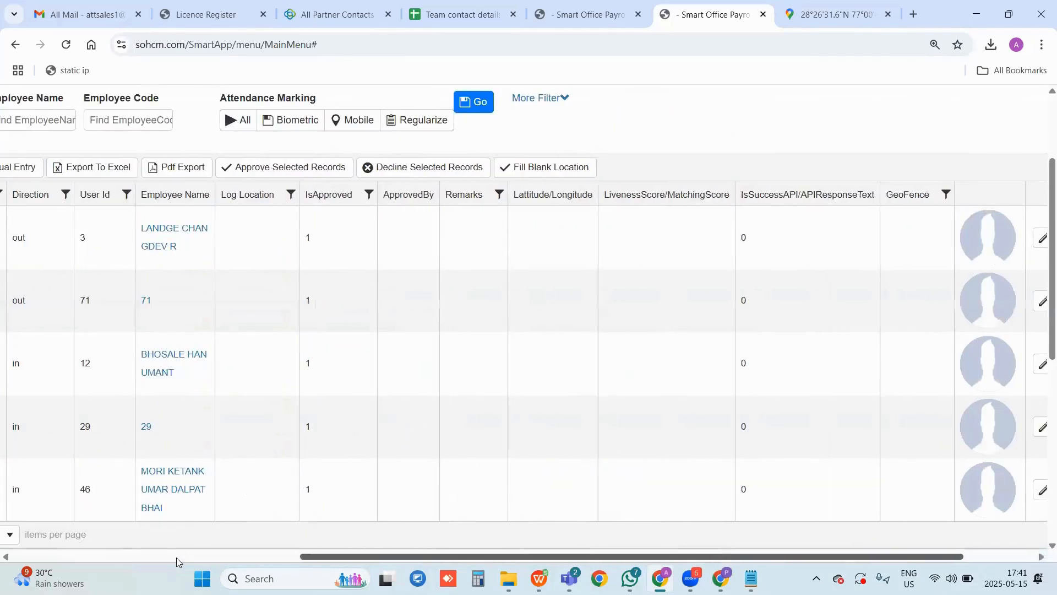
pyautogui.hscroll(-6, 117, 557)
pyautogui.scroll(3, 406, 350)
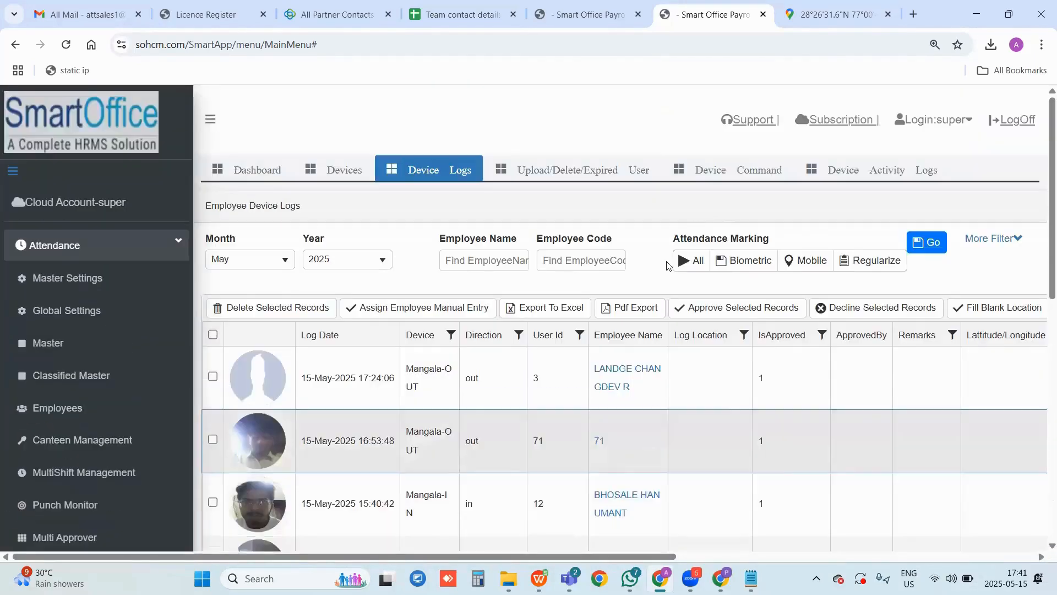
pyautogui.click(585, 168)
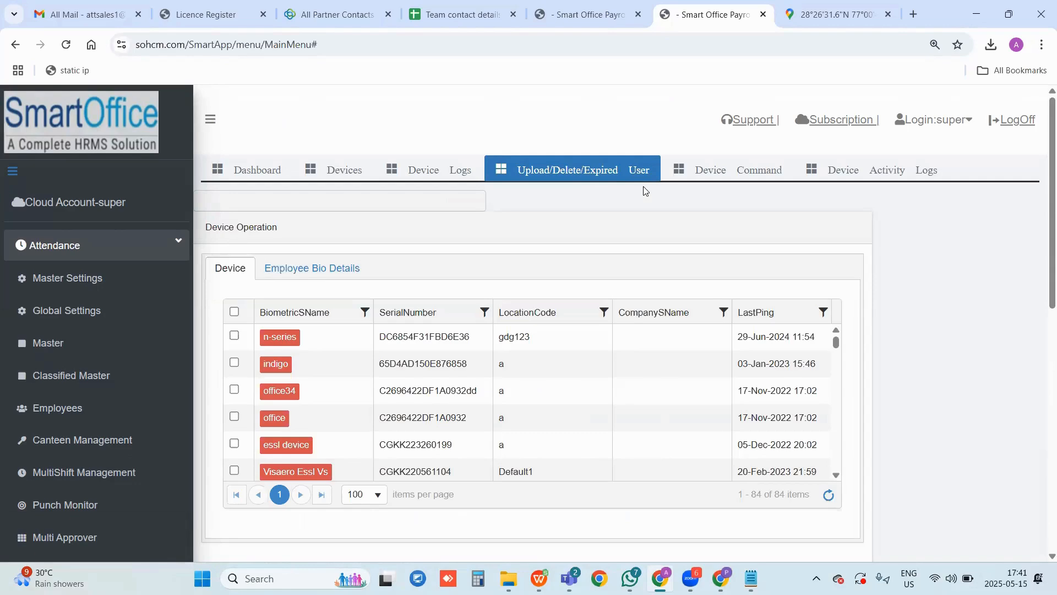
# Select the n-series device, and select the first two employees listed in Employee Bio Details
pyautogui.click(235, 337)
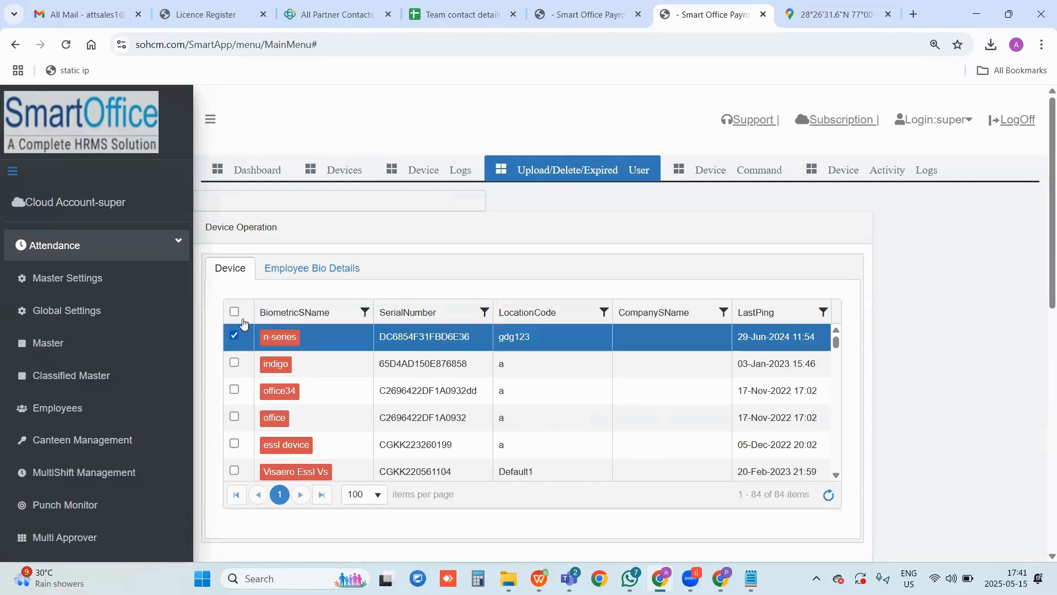
pyautogui.click(278, 276)
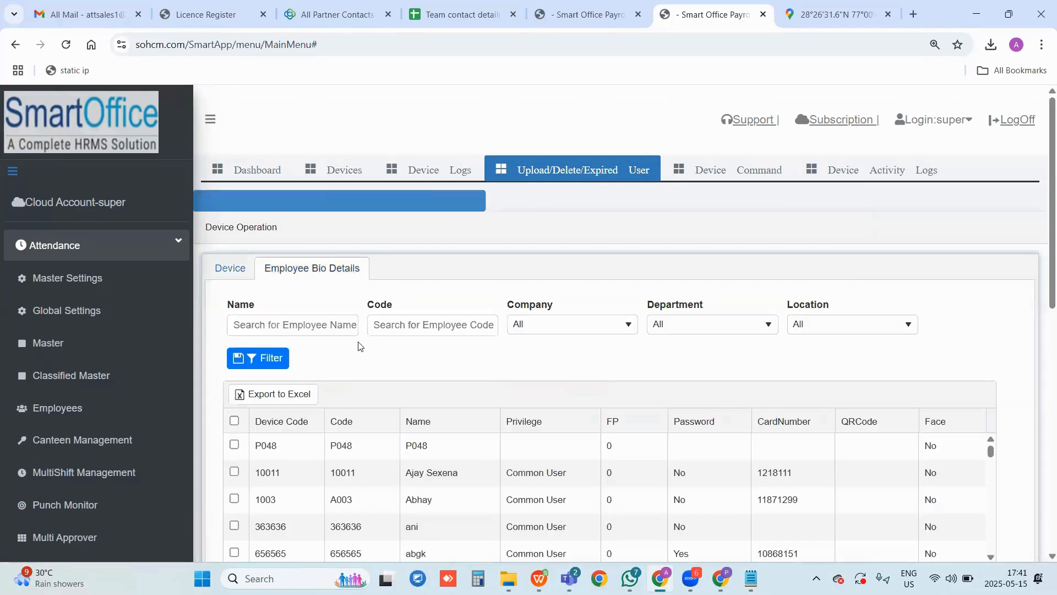
pyautogui.scroll(-3, 358, 345)
pyautogui.click(243, 309)
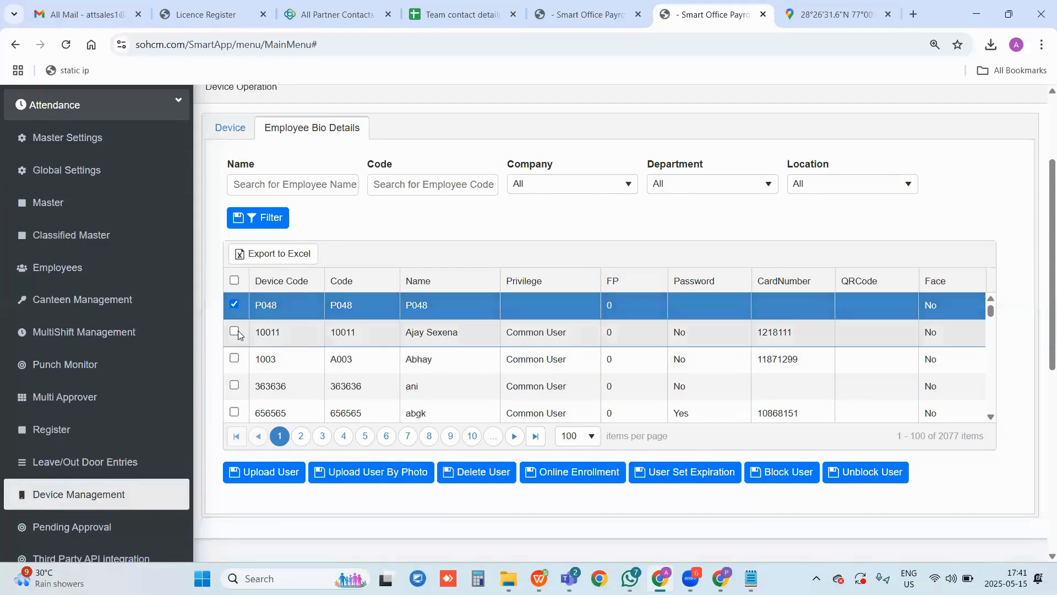
pyautogui.click(235, 332)
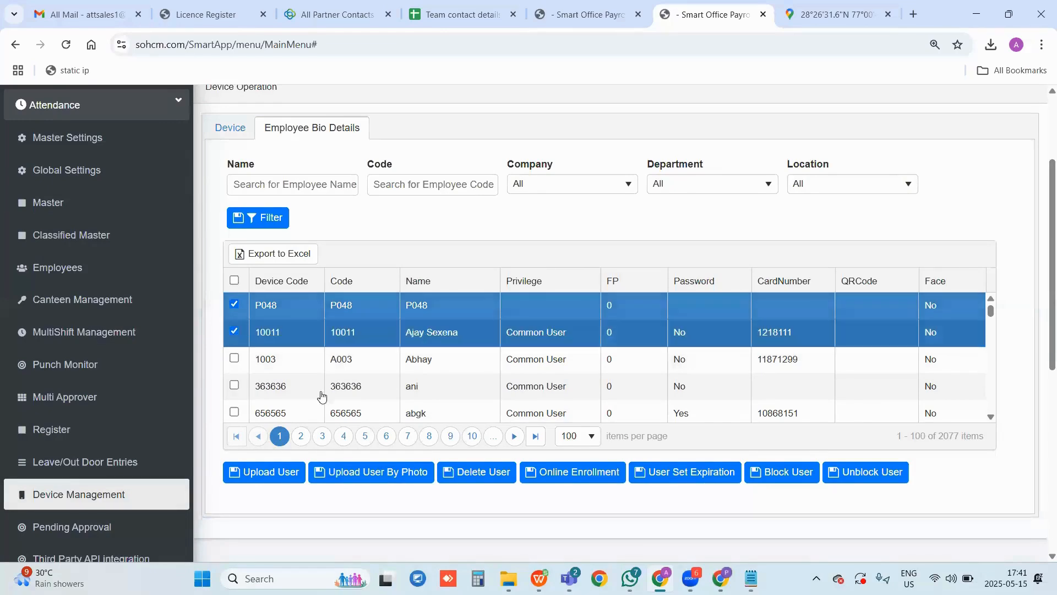
pyautogui.click(407, 184)
pyautogui.click(272, 185)
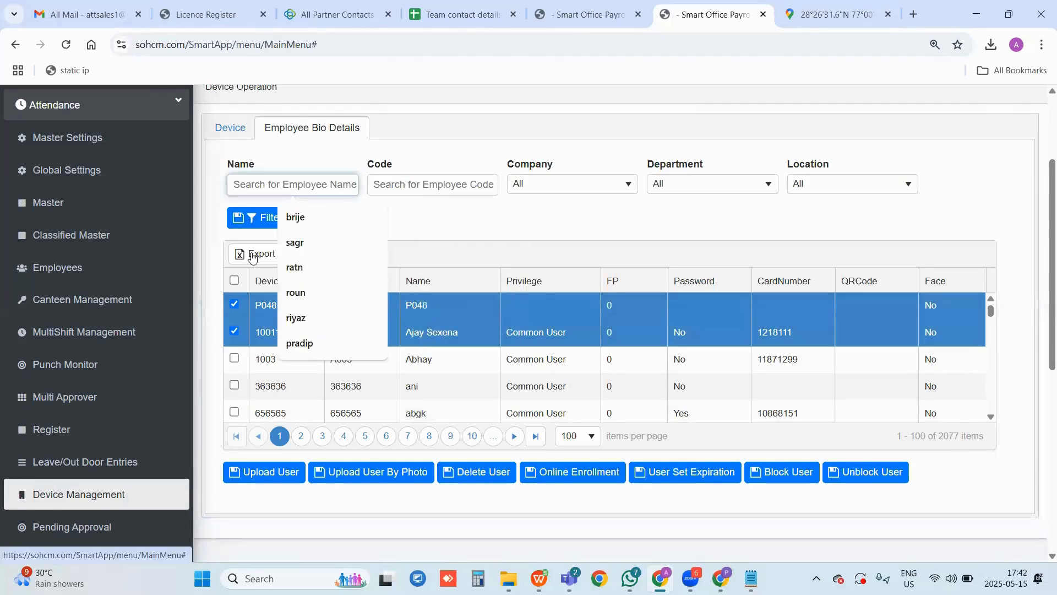
pyautogui.click(210, 298)
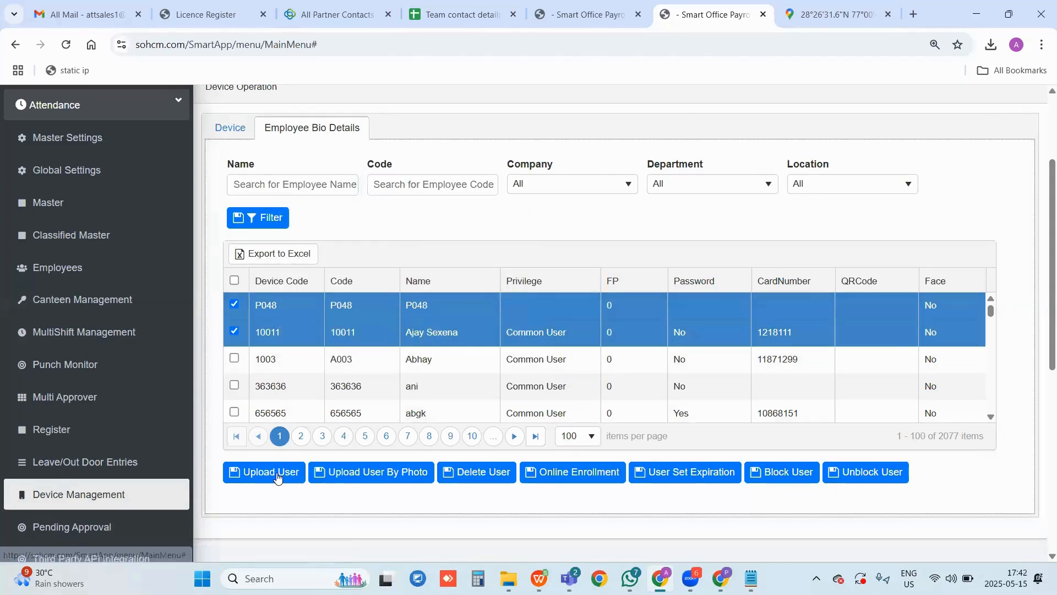
# Upload the two selected employees with Fingerprint, Face, Card and BioPassword included and VerifyMode Apply Group Mode, and close the Upload User dialog
pyautogui.click(277, 473)
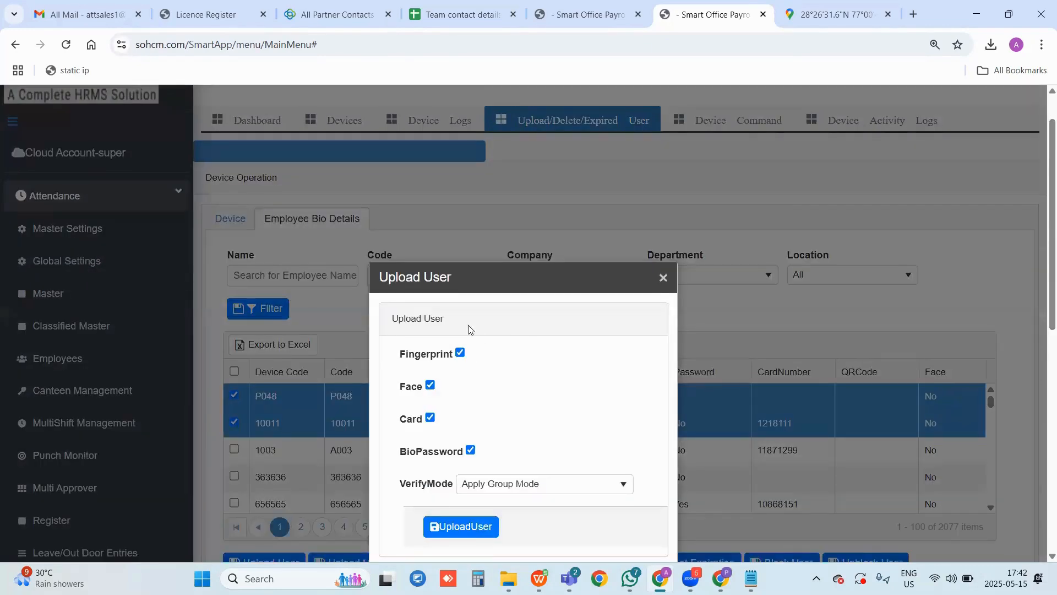
pyautogui.scroll(-1, 472, 328)
pyautogui.moveTo(405, 284); pyautogui.dragTo(455, 282)
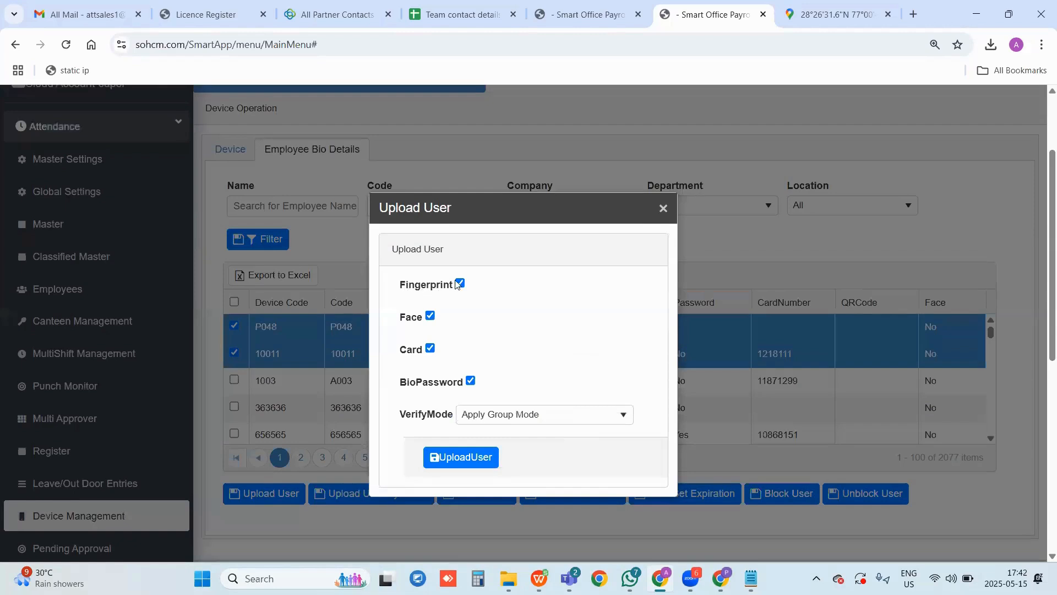
pyautogui.moveTo(395, 318); pyautogui.dragTo(433, 318)
pyautogui.moveTo(401, 352); pyautogui.dragTo(464, 384)
pyautogui.click(472, 296)
pyautogui.click(450, 457)
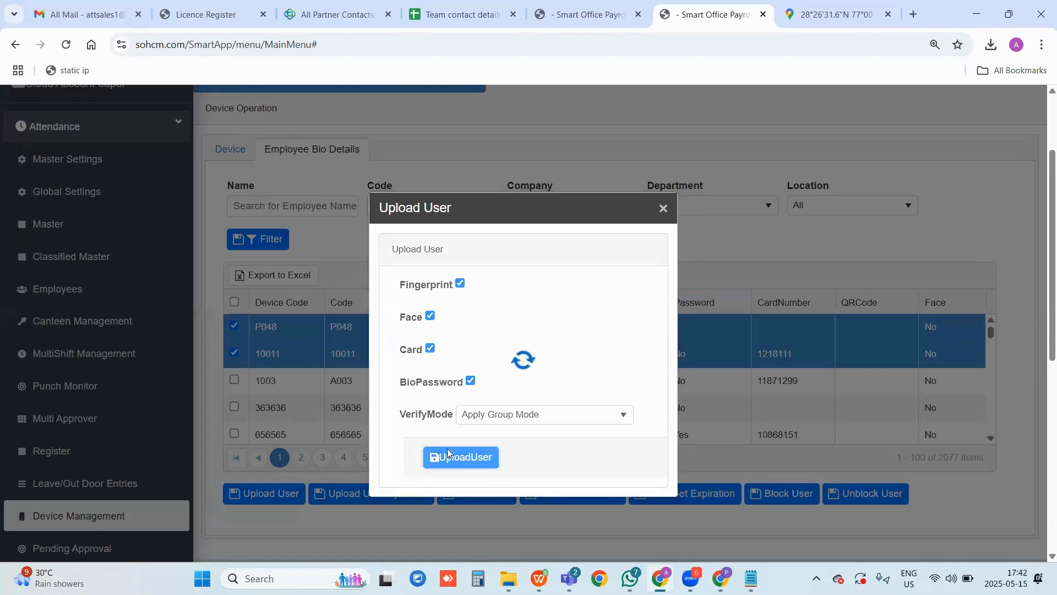
pyautogui.click(649, 306)
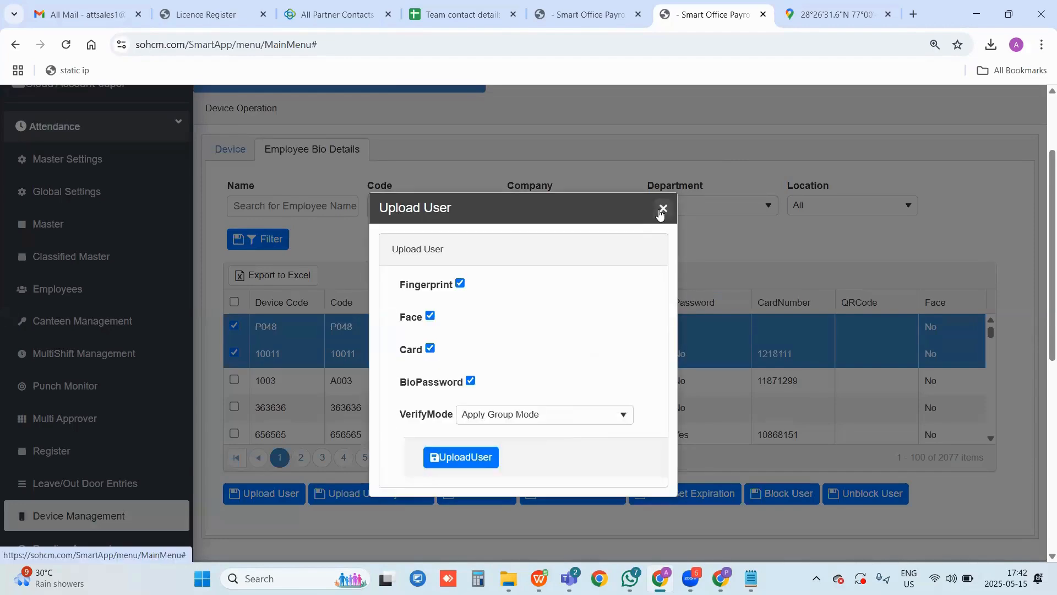
pyautogui.click(664, 208)
# Try Upload User By Photo for the two selected employees and return to the device list
pyautogui.scroll(-1, 395, 458)
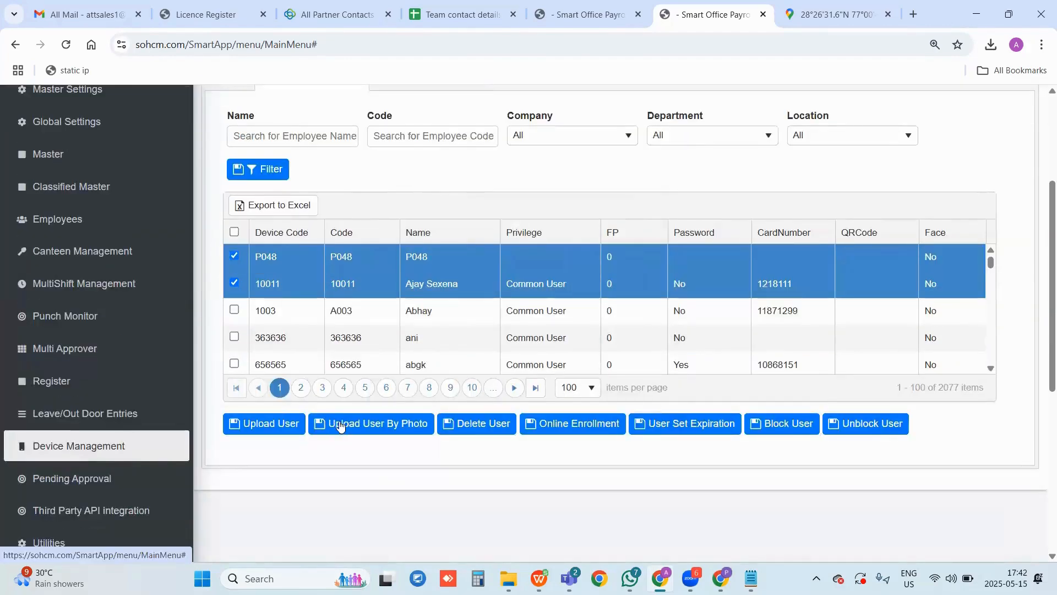
pyautogui.click(354, 427)
pyautogui.click(579, 306)
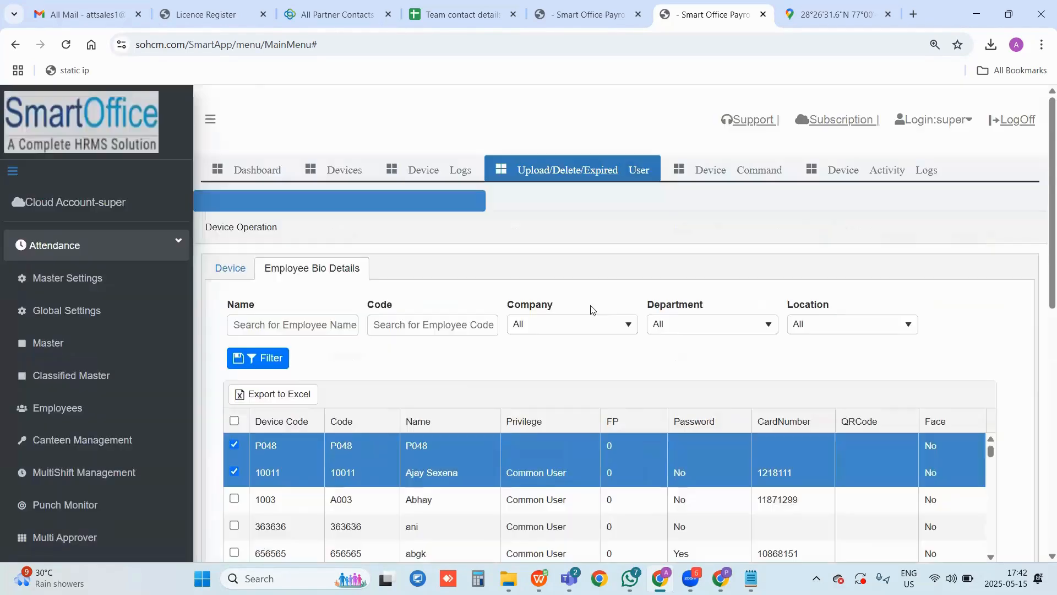
pyautogui.scroll(-2, 341, 432)
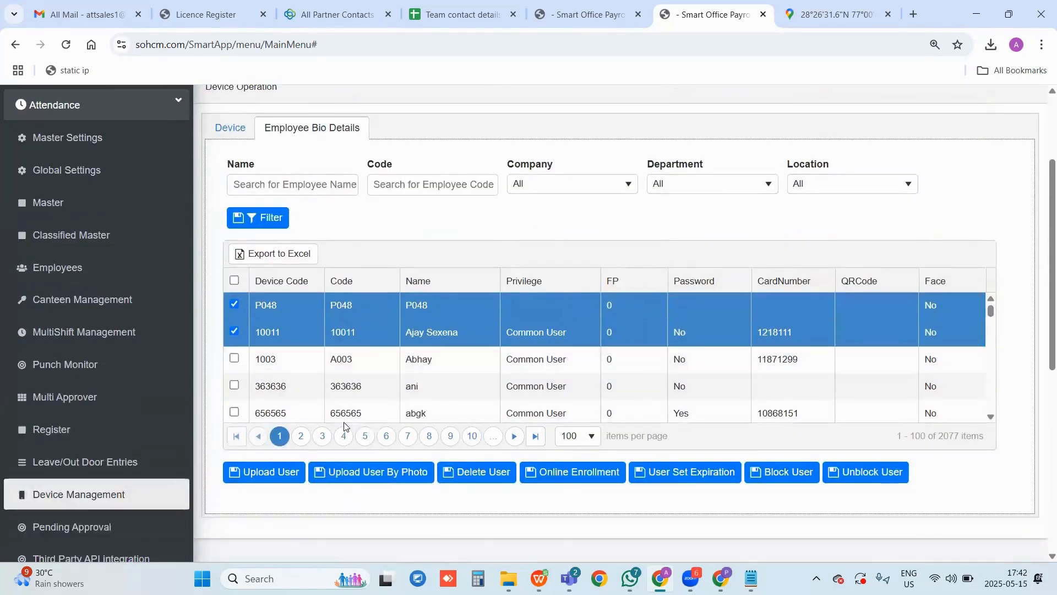
pyautogui.scroll(2, 342, 431)
pyautogui.click(230, 269)
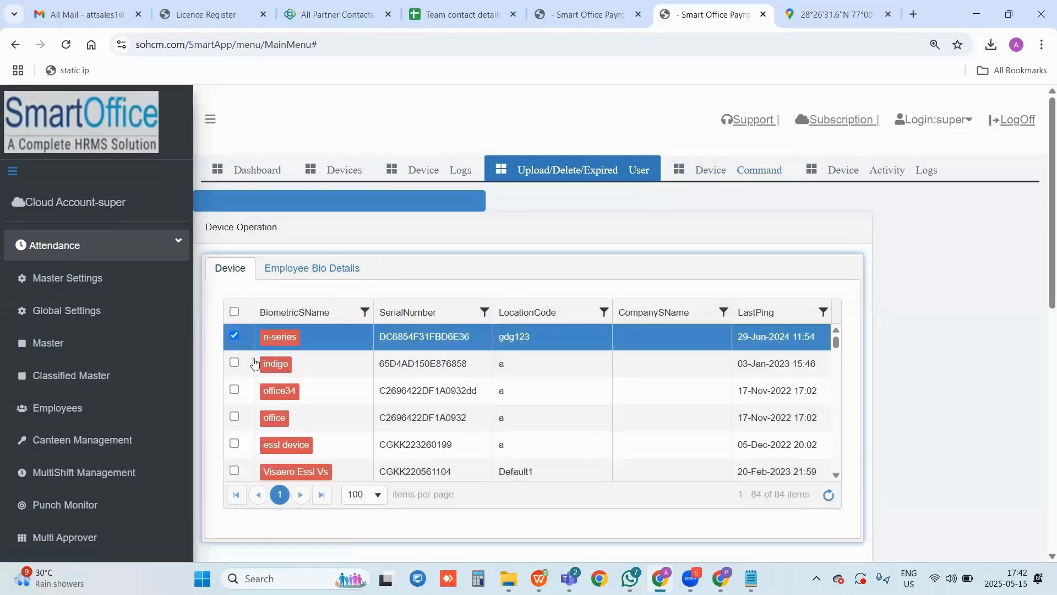
pyautogui.scroll(-5, 78, 434)
pyautogui.scroll(5, 111, 396)
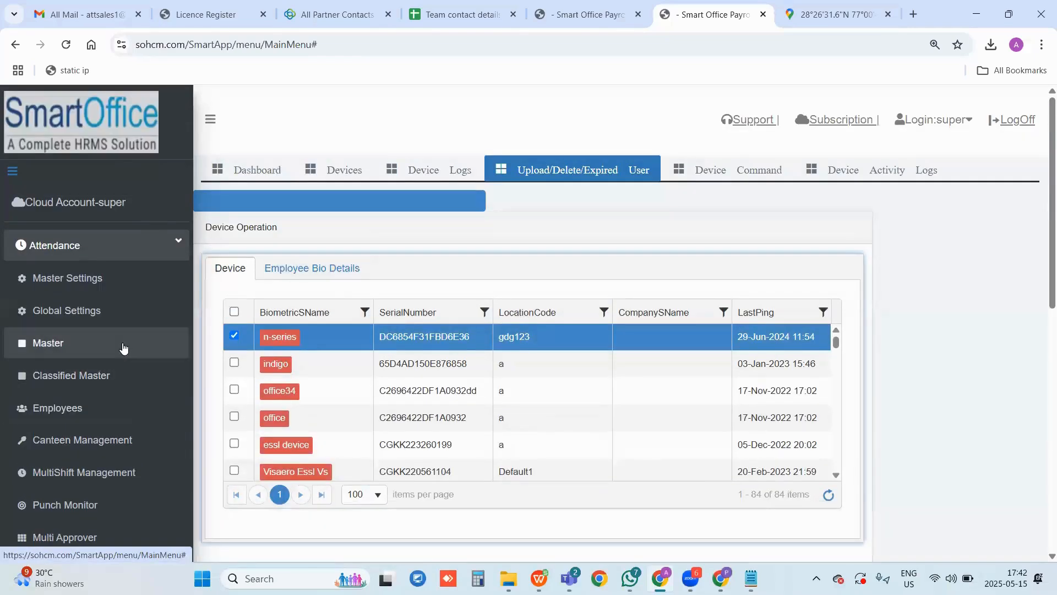
# Display the Employee List in the Employees section and look over its filters, actions and records
pyautogui.click(99, 406)
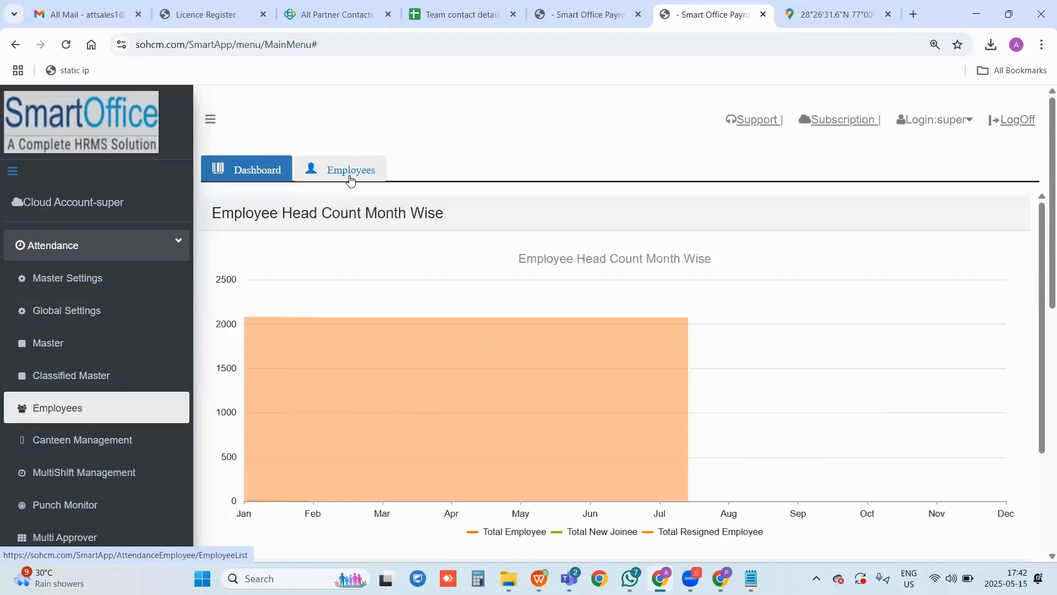
pyautogui.click(350, 177)
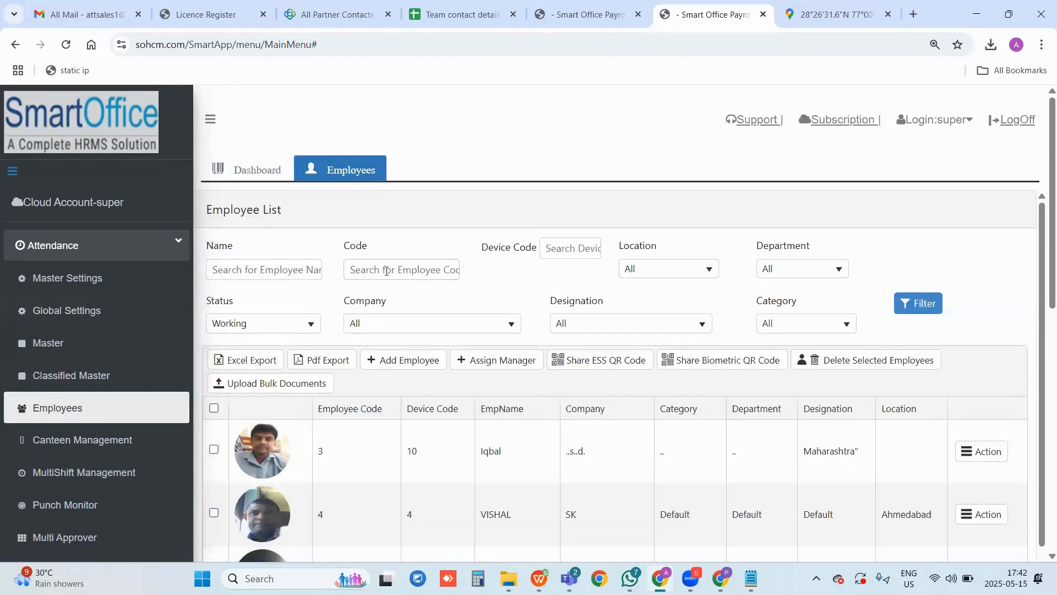
pyautogui.scroll(-3, 415, 302)
pyautogui.scroll(3, 330, 330)
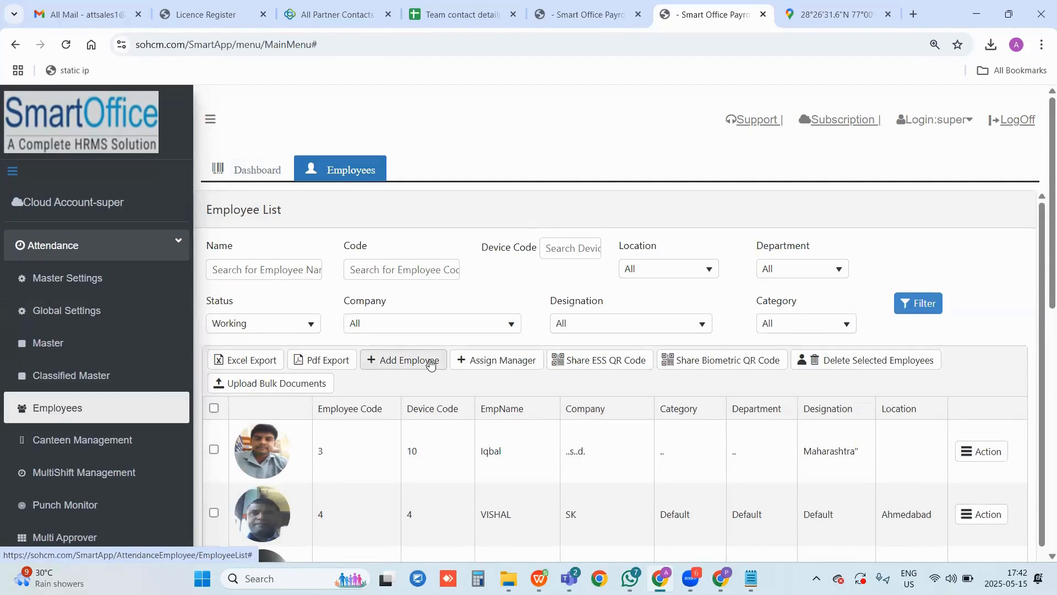
# Open a new employee form and review its Name, Employee Code and Device Code fields
pyautogui.click(388, 364)
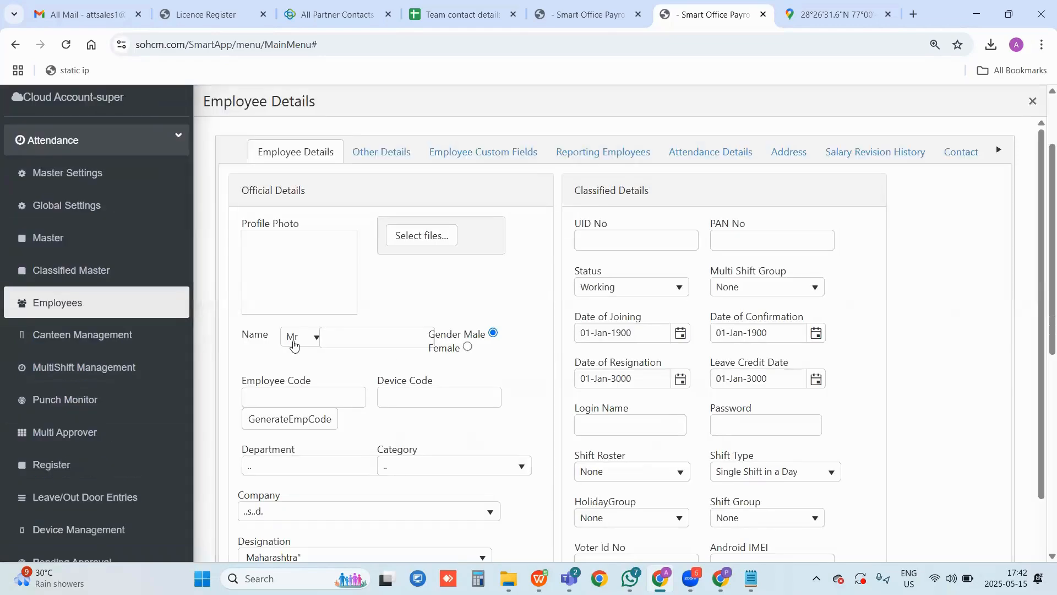
pyautogui.click(349, 337)
pyautogui.scroll(-1, 312, 340)
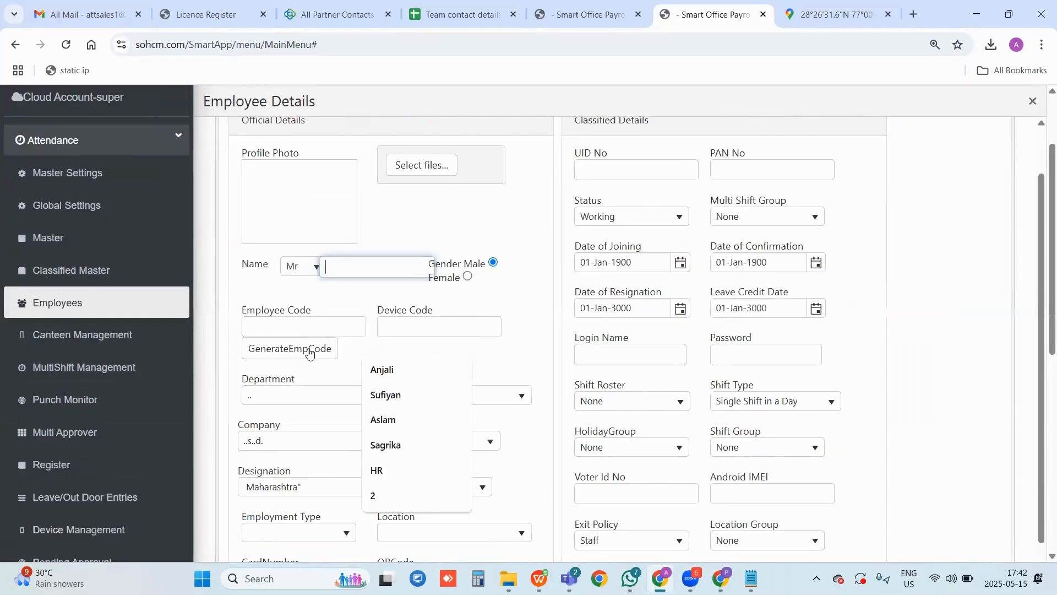
pyautogui.click(311, 333)
pyautogui.click(386, 329)
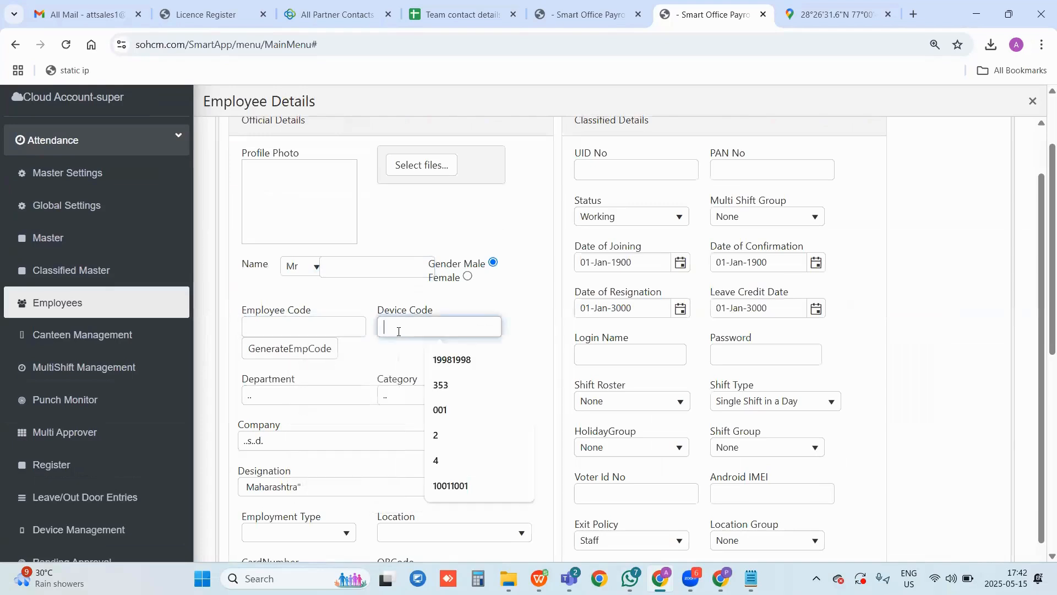
pyautogui.scroll(-2, 380, 366)
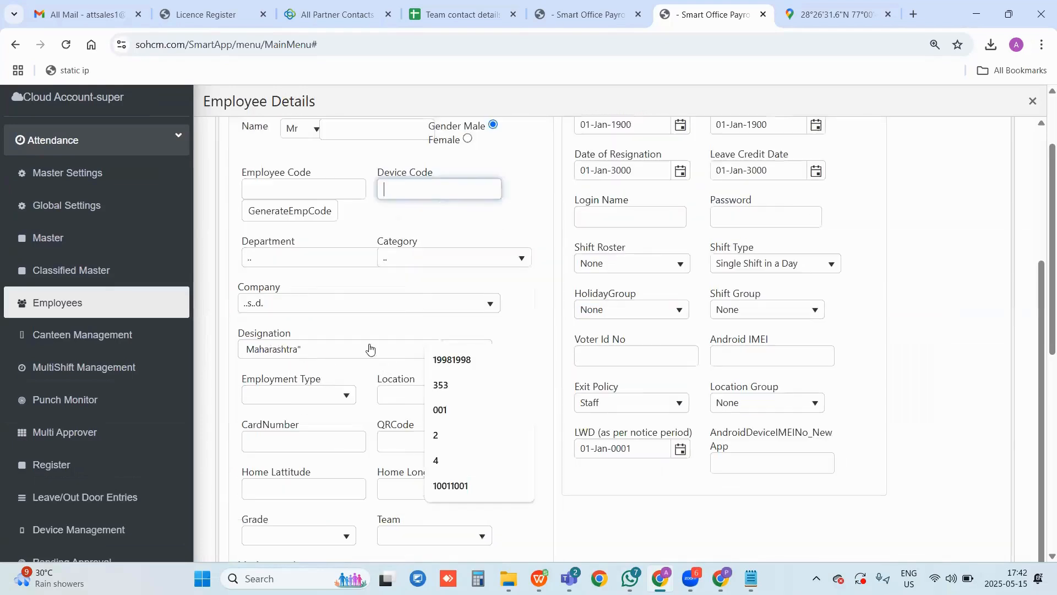
# Examine the available Department, Category and Company options for the new employee
pyautogui.click(339, 257)
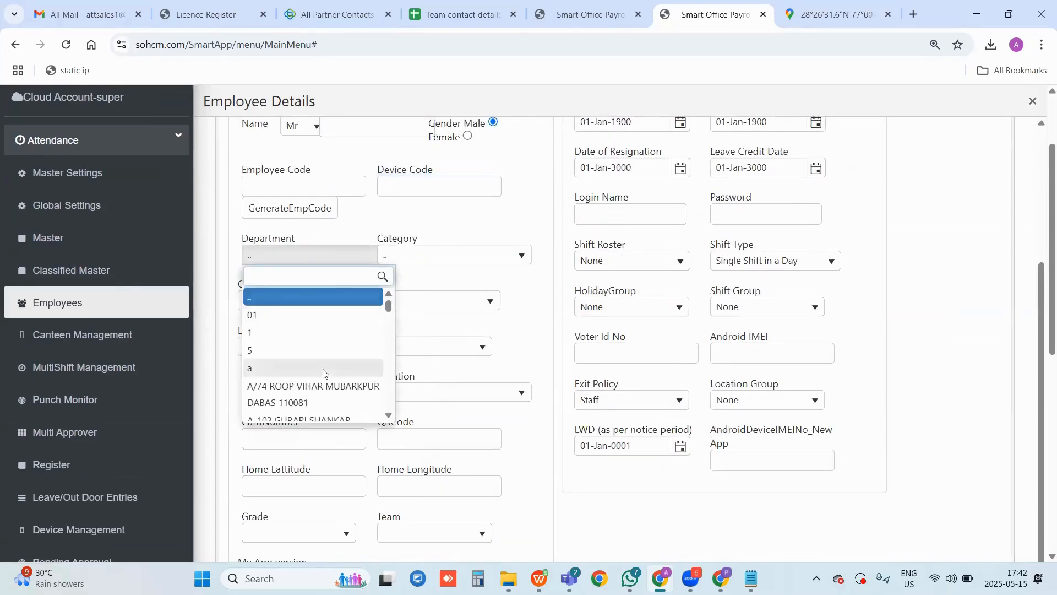
pyautogui.scroll(-2, 340, 299)
pyautogui.click(411, 261)
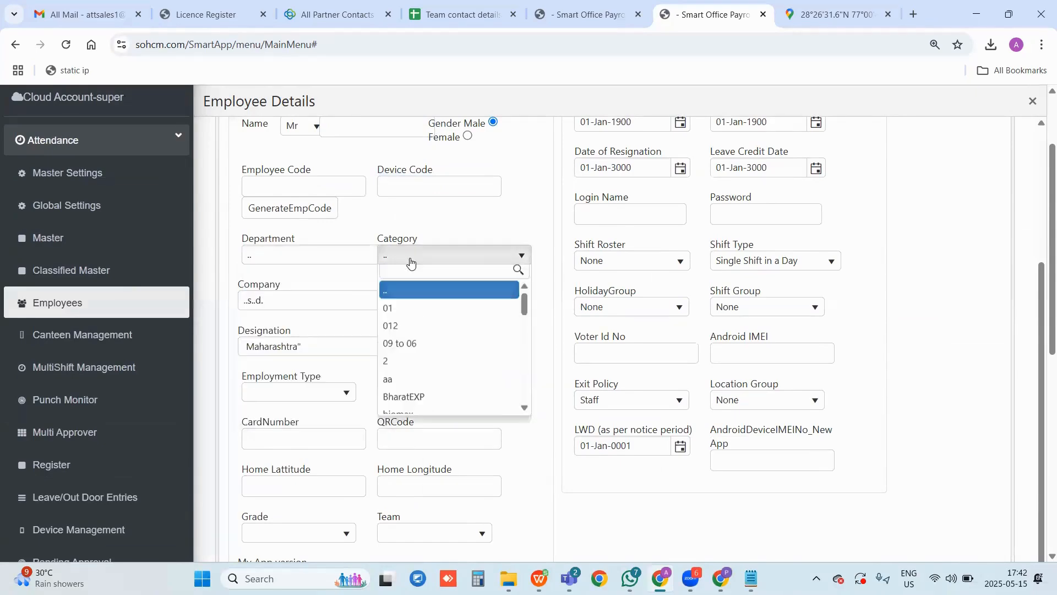
pyautogui.scroll(-4, 417, 325)
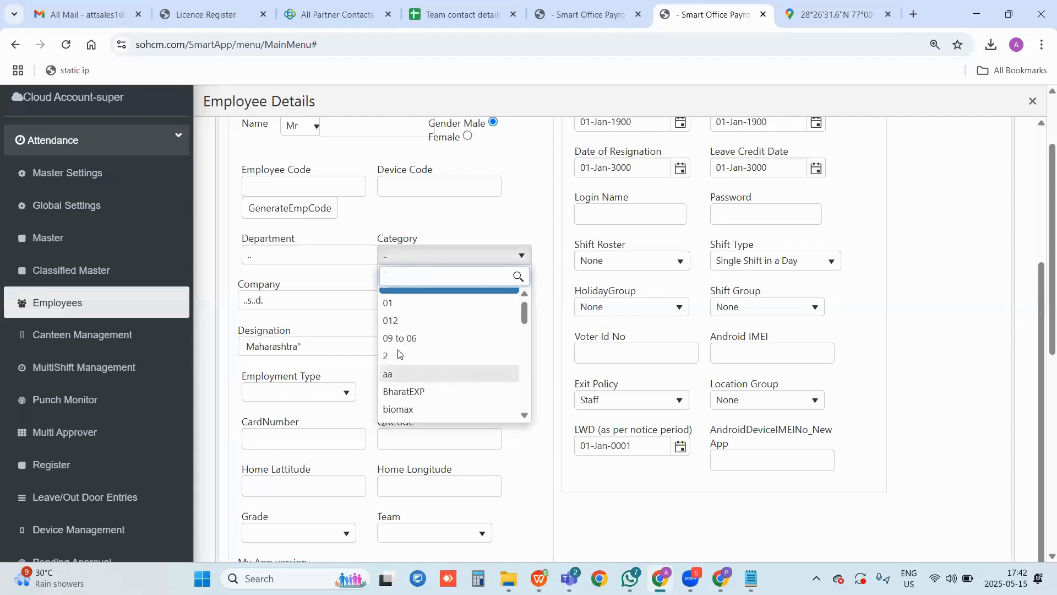
pyautogui.click(283, 301)
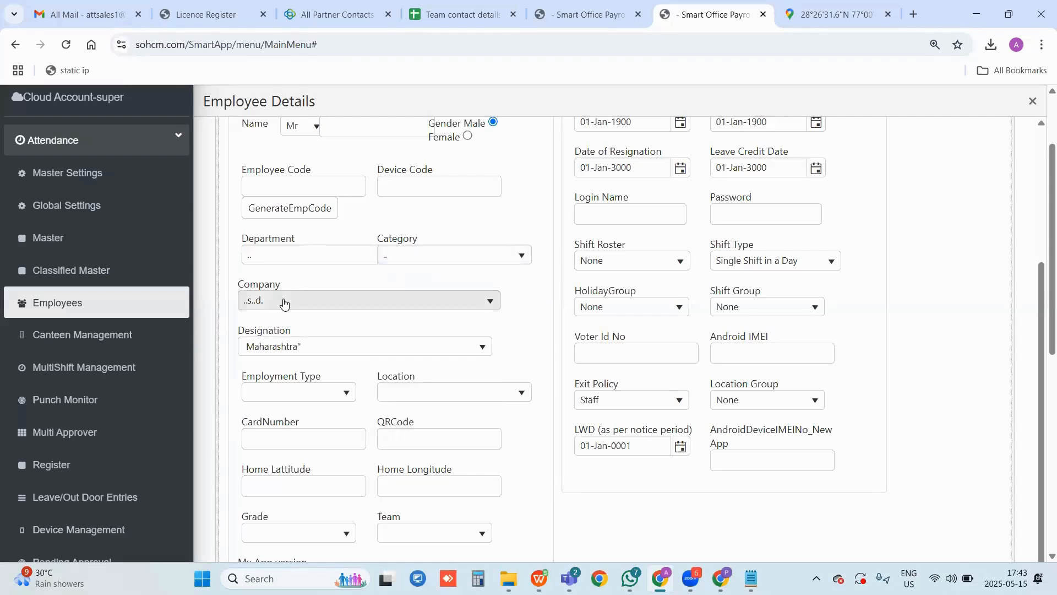
pyautogui.scroll(-5, 341, 427)
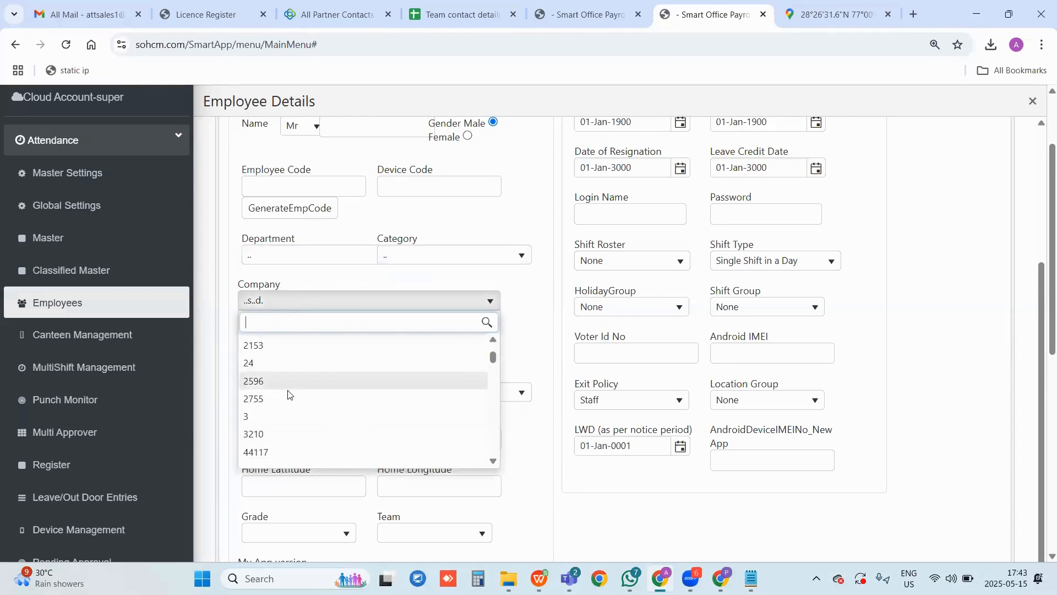
pyautogui.click(531, 349)
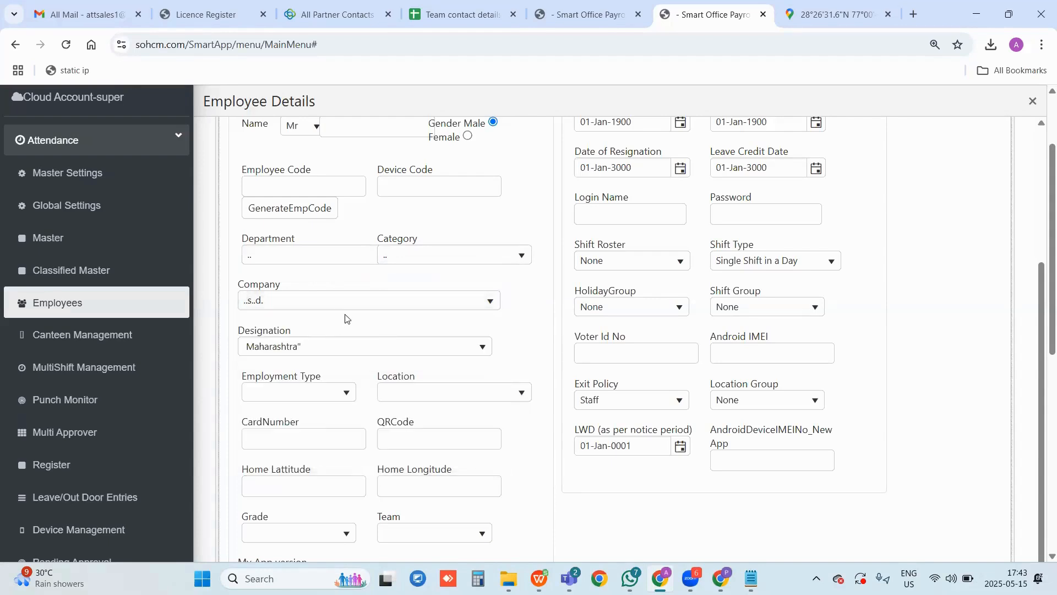
# Set the new employee's designation to "Sr. Manager - Sales, and review the CardNumber field and the role and attendance options
pyautogui.click(307, 347)
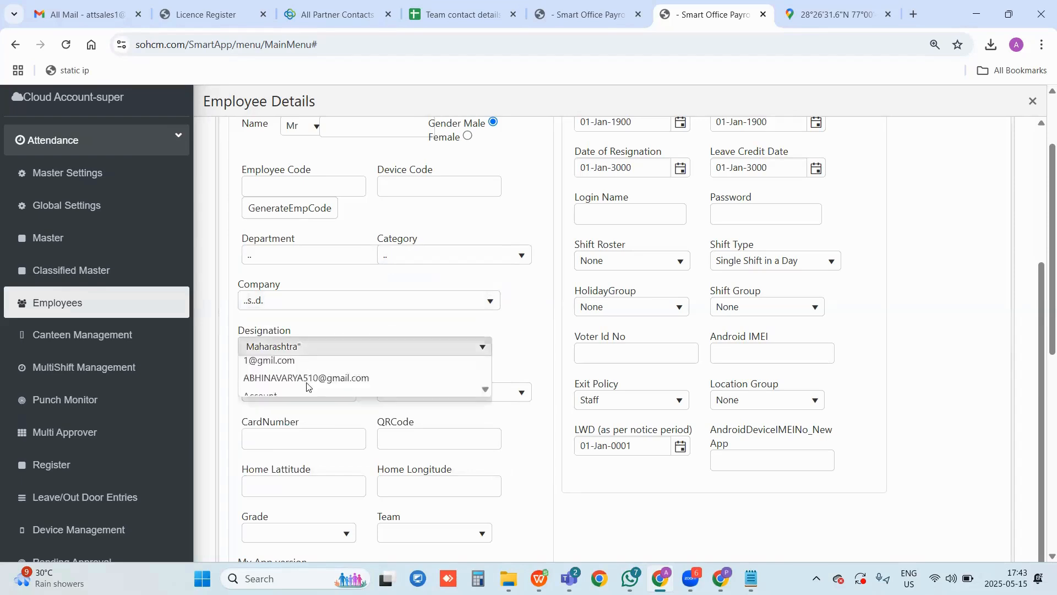
pyautogui.click(309, 426)
pyautogui.scroll(-1, 369, 424)
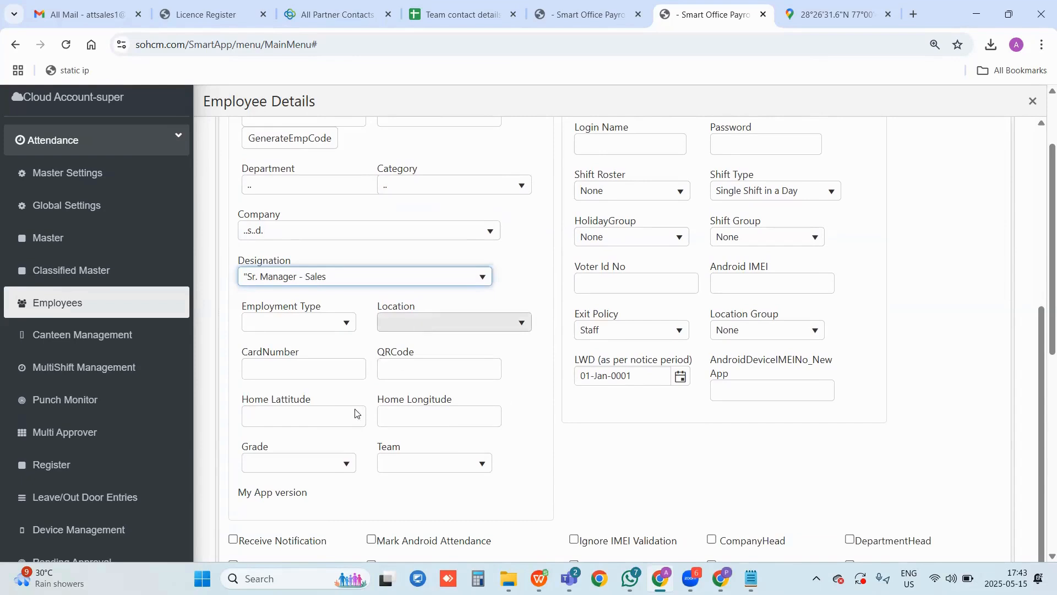
pyautogui.scroll(-3, 305, 386)
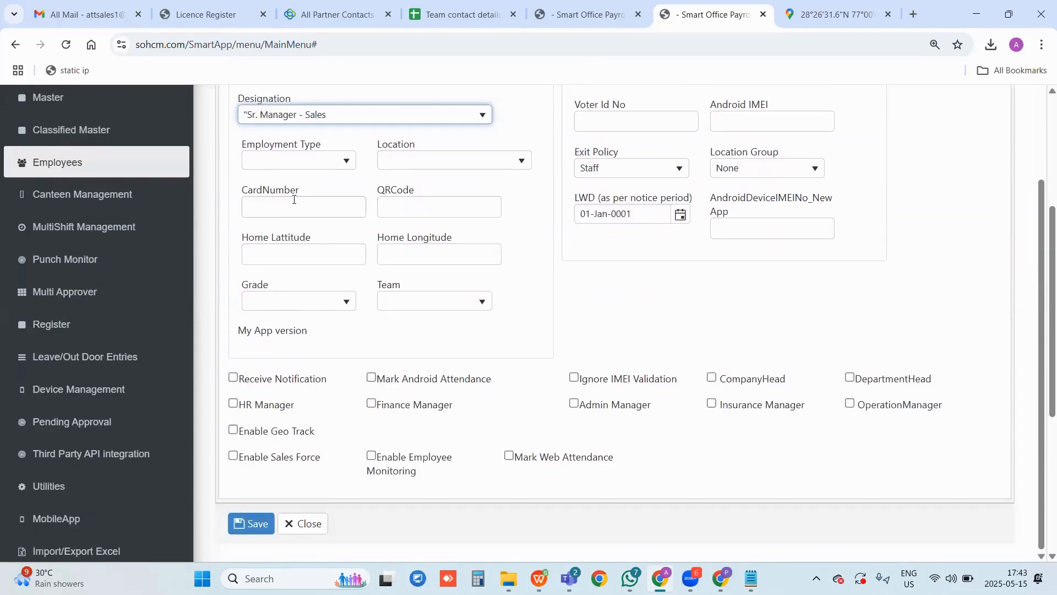
pyautogui.click(294, 206)
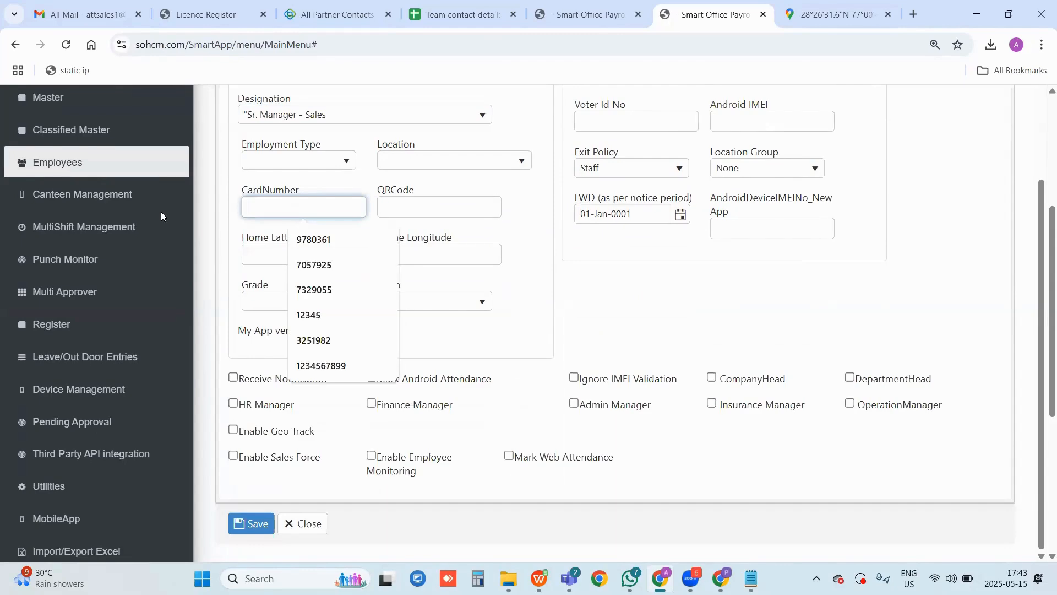
pyautogui.click(431, 371)
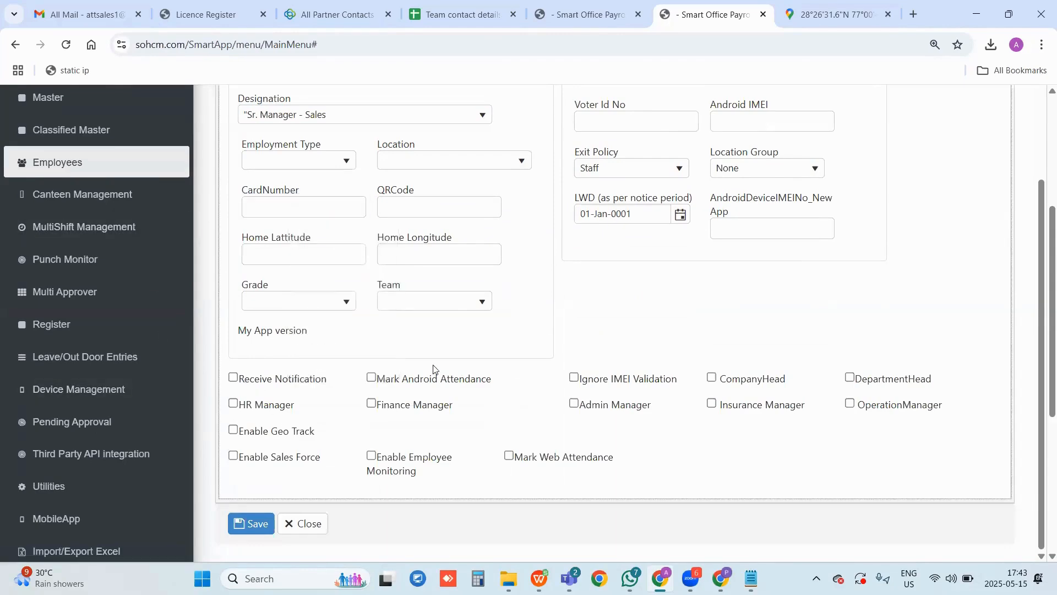
# Review the UID No and PAN No fields in the new employee's Classified Details
pyautogui.scroll(7, 513, 370)
pyautogui.scroll(1, 711, 266)
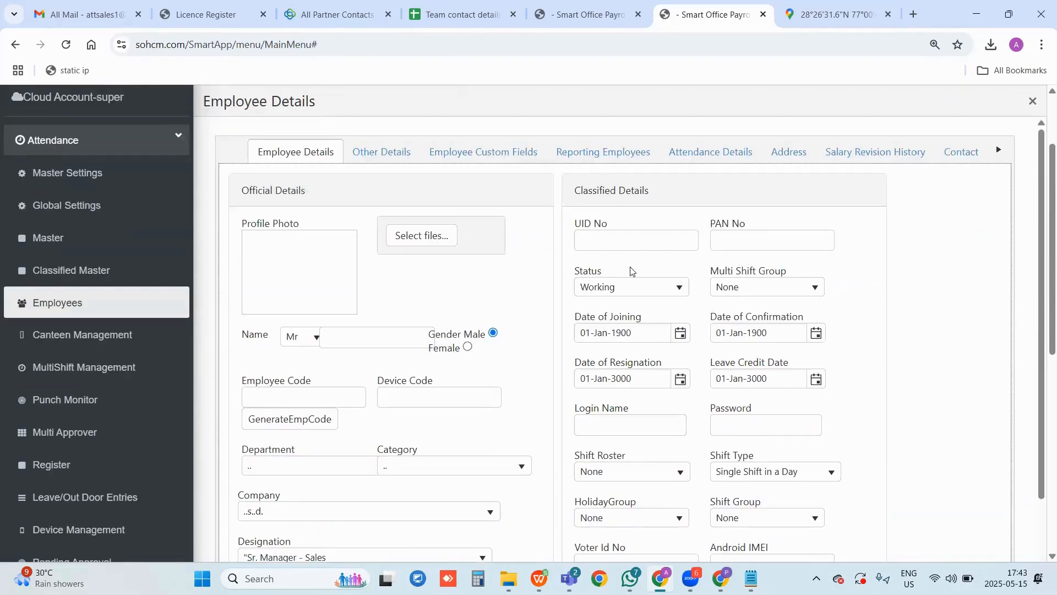
pyautogui.click(620, 241)
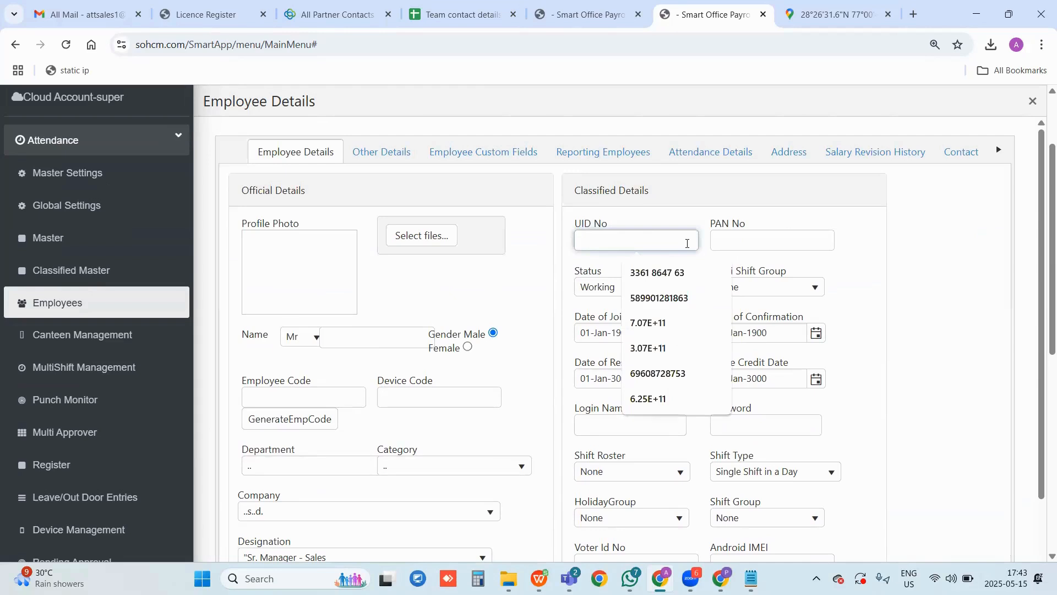
pyautogui.click(767, 240)
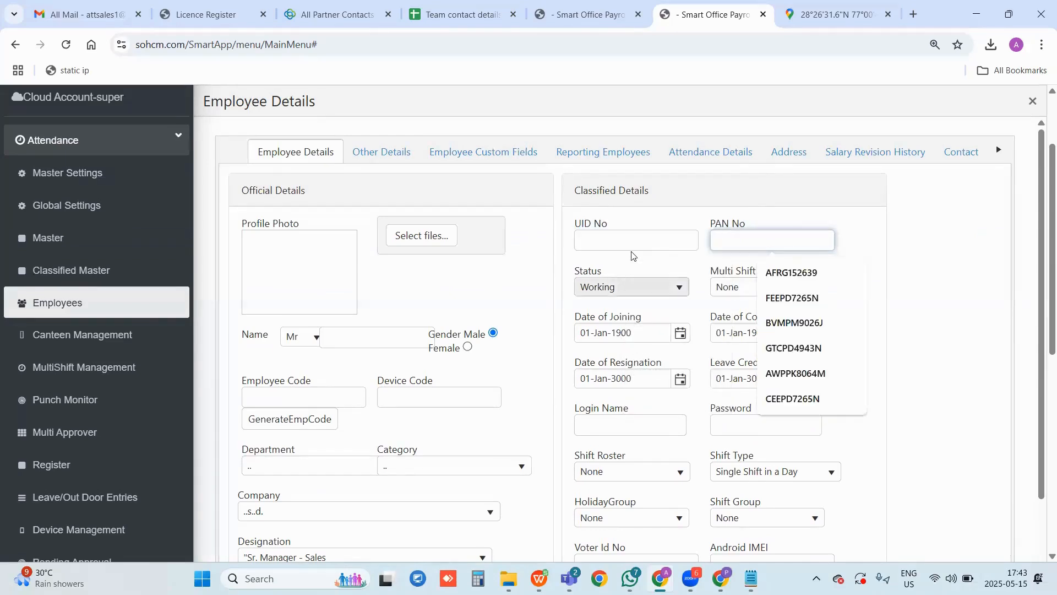
pyautogui.click(692, 240)
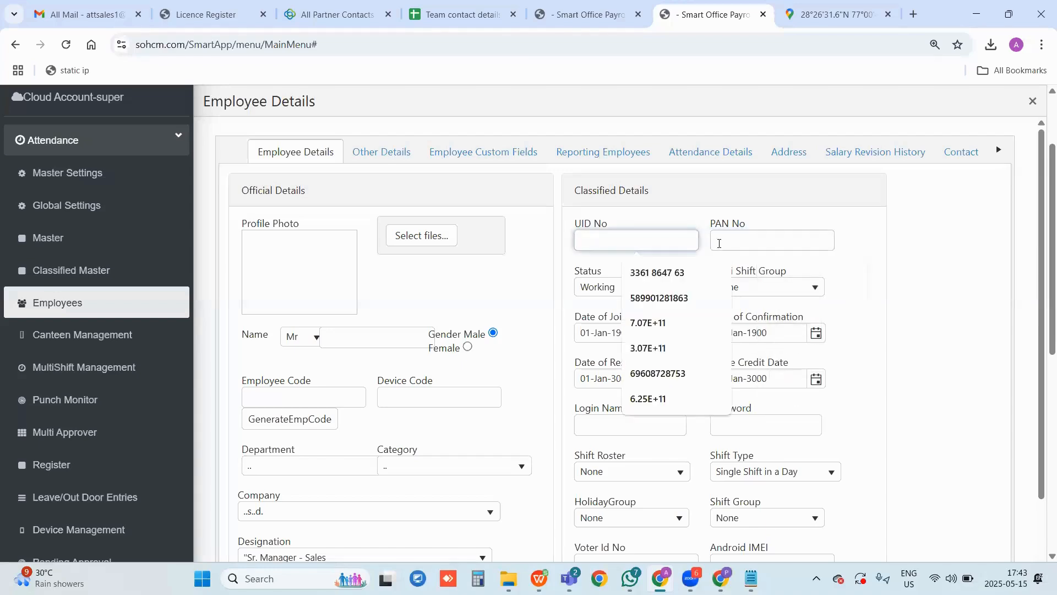
pyautogui.click(568, 301)
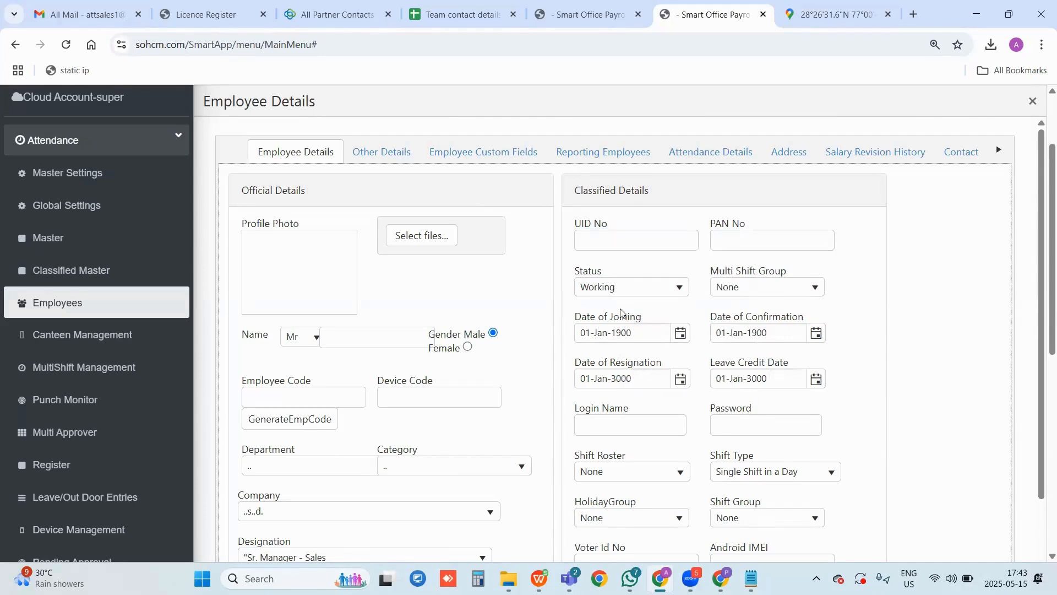
# Review the new employee's Date of Joining, Date of Confirmation, Date of Resignation and Leave Credit Date fields
pyautogui.scroll(-1, 633, 292)
pyautogui.click(645, 267)
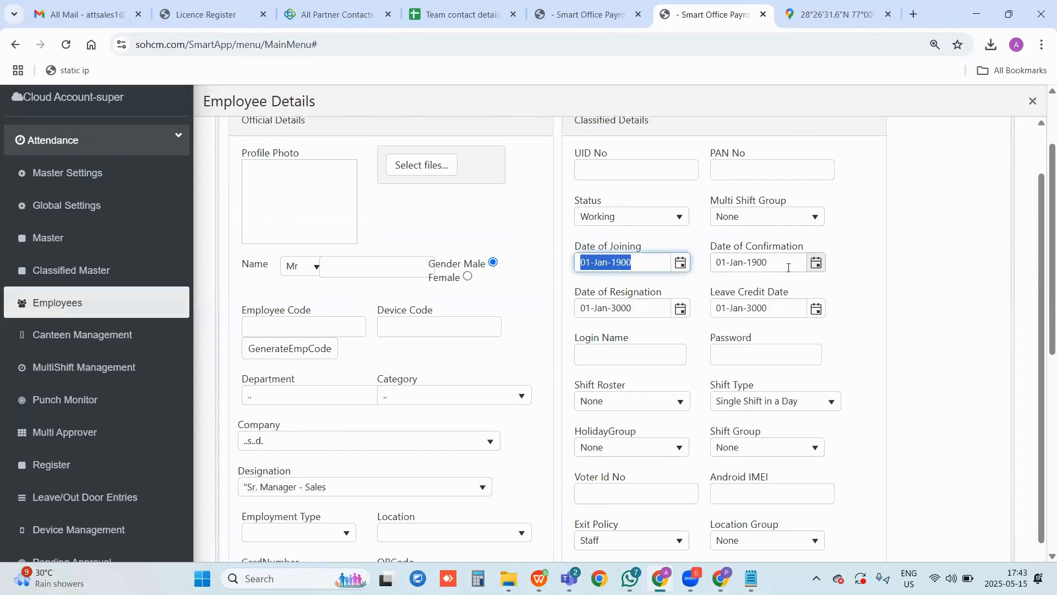
pyautogui.click(791, 267)
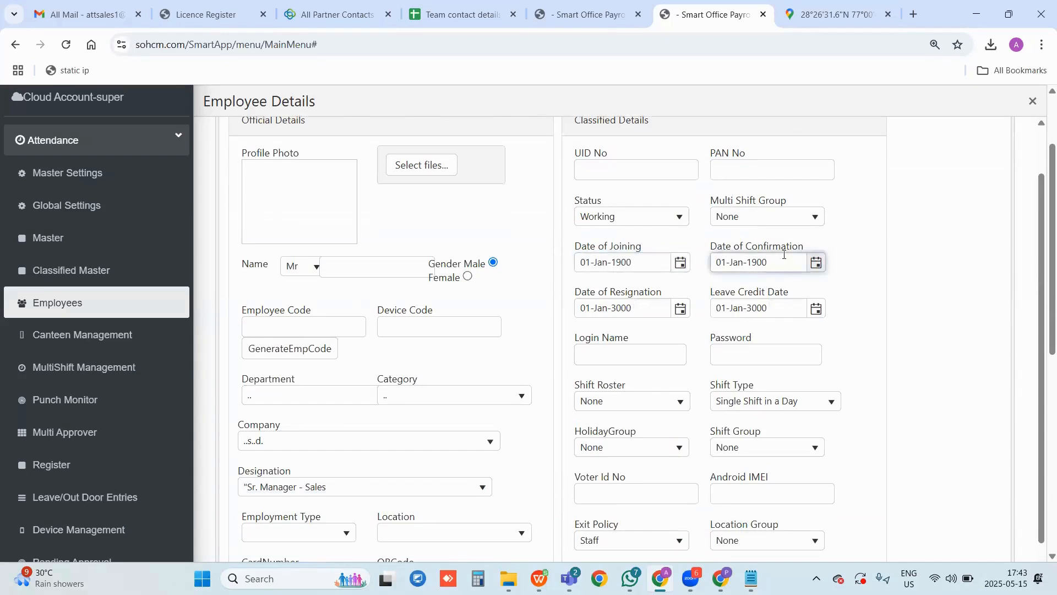
pyautogui.click(656, 306)
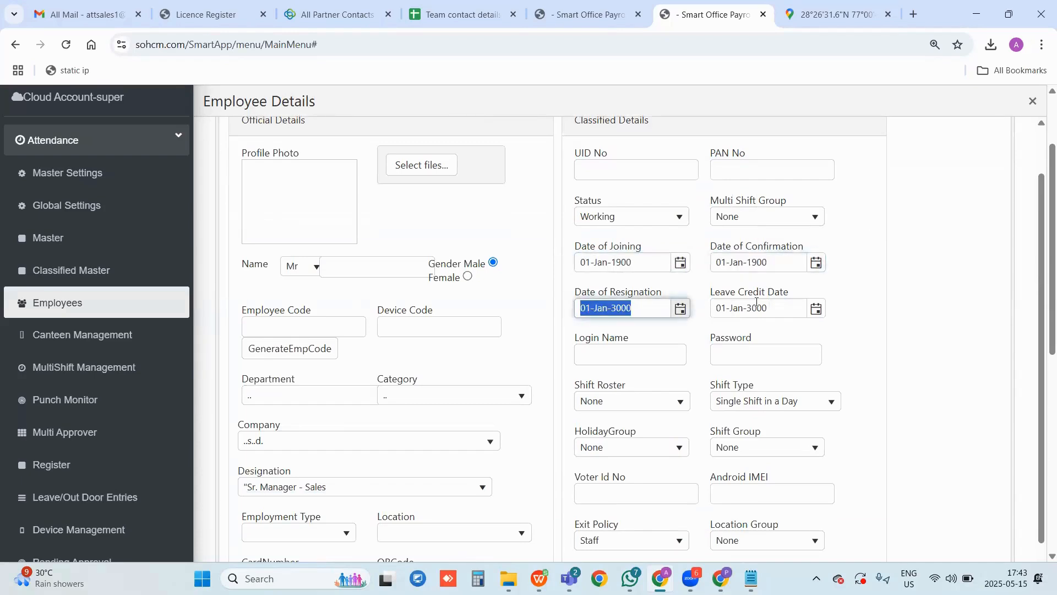
pyautogui.click(786, 316)
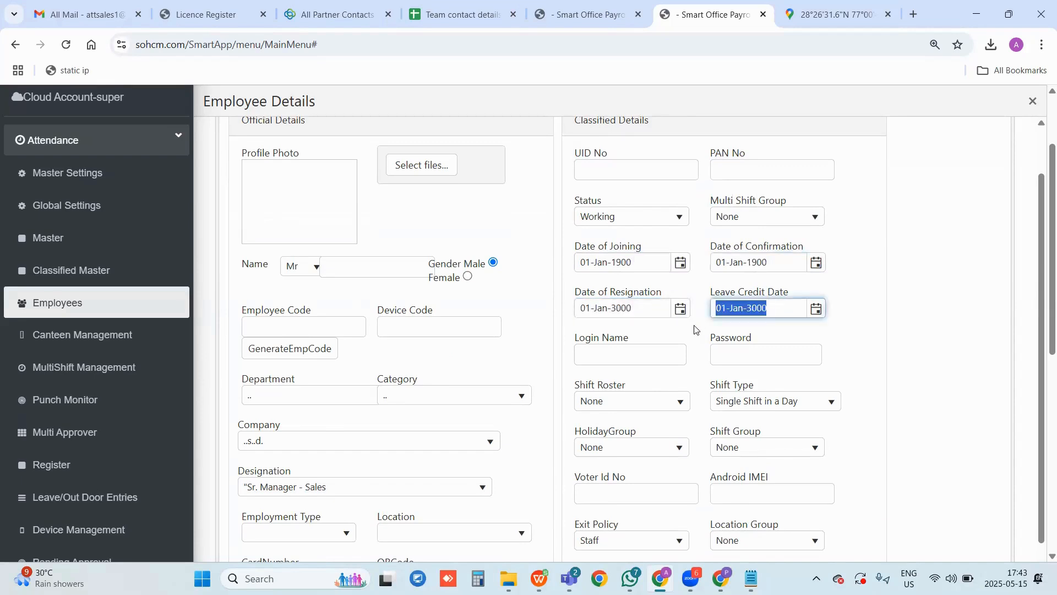
pyautogui.moveTo(775, 308); pyautogui.dragTo(679, 313)
pyautogui.click(772, 307)
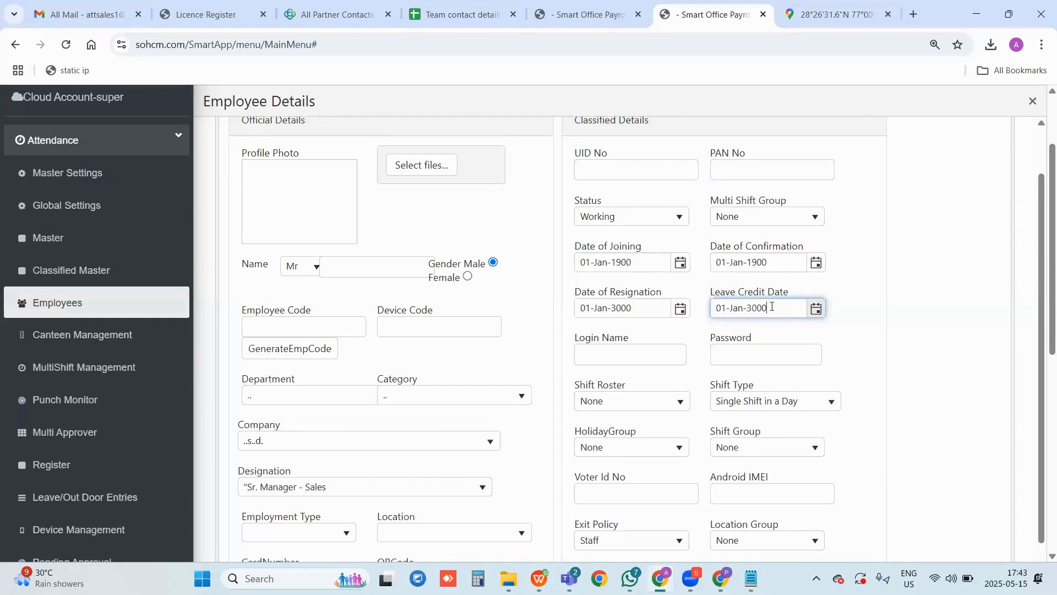
pyautogui.moveTo(772, 307); pyautogui.dragTo(722, 327)
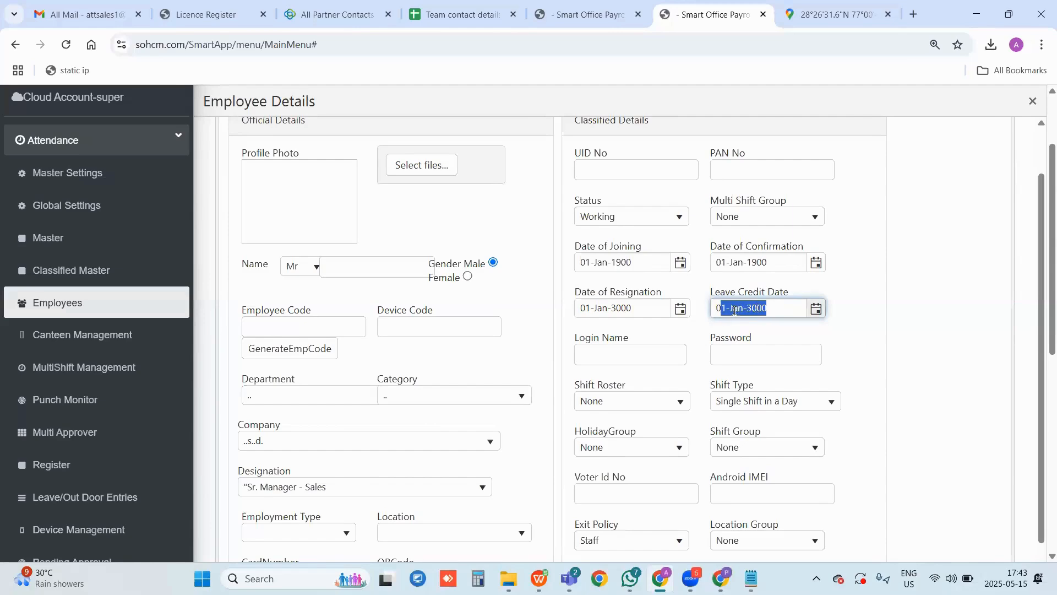
pyautogui.click(777, 309)
# Review the Login Name and Password fields for the new employee's account
pyautogui.scroll(-3, 771, 330)
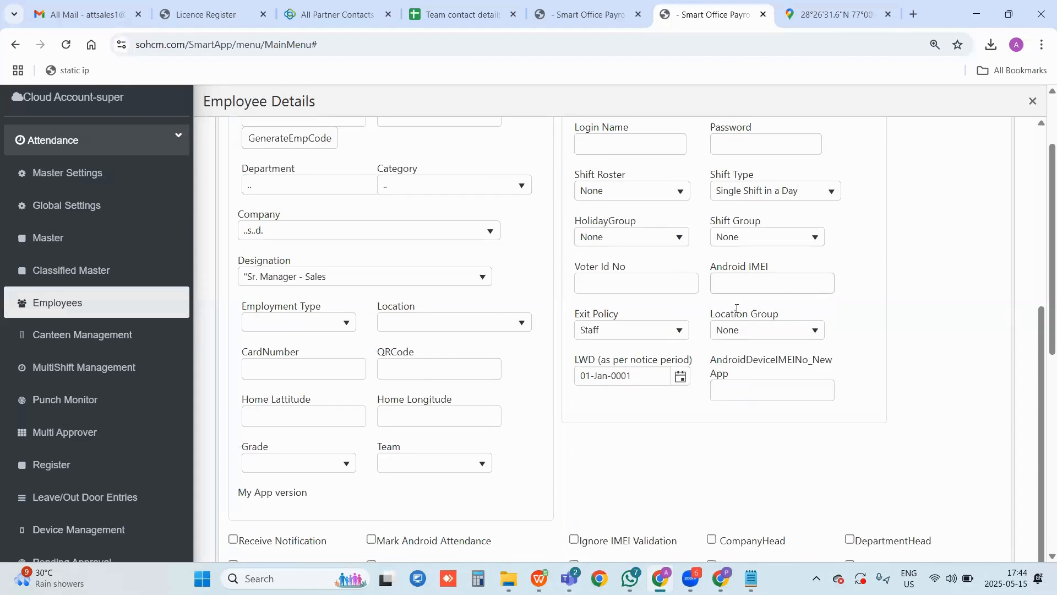
pyautogui.scroll(2, 615, 307)
pyautogui.click(620, 284)
pyautogui.press('Tab')
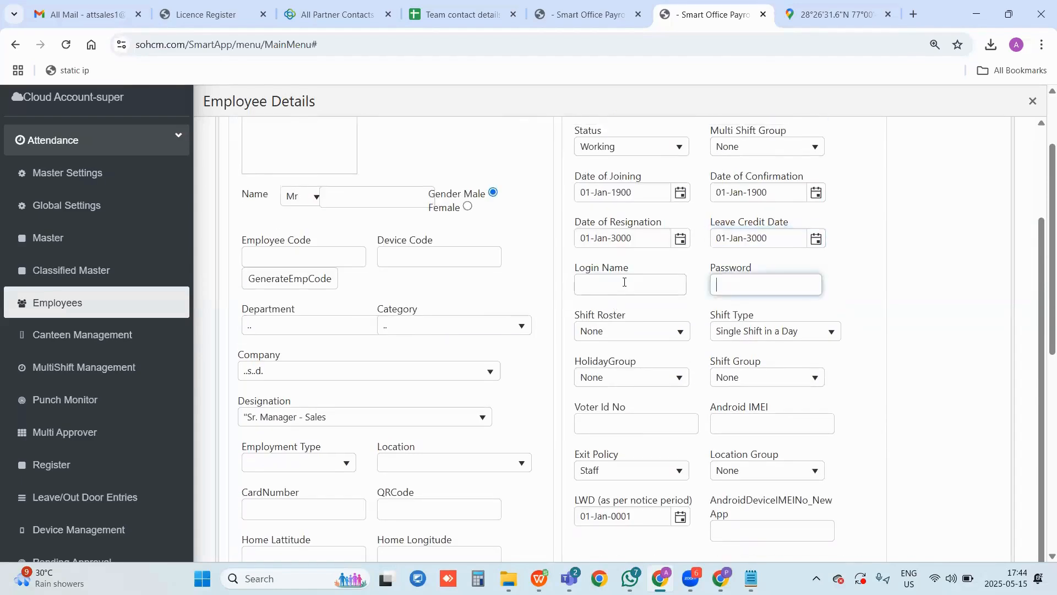
pyautogui.click(625, 282)
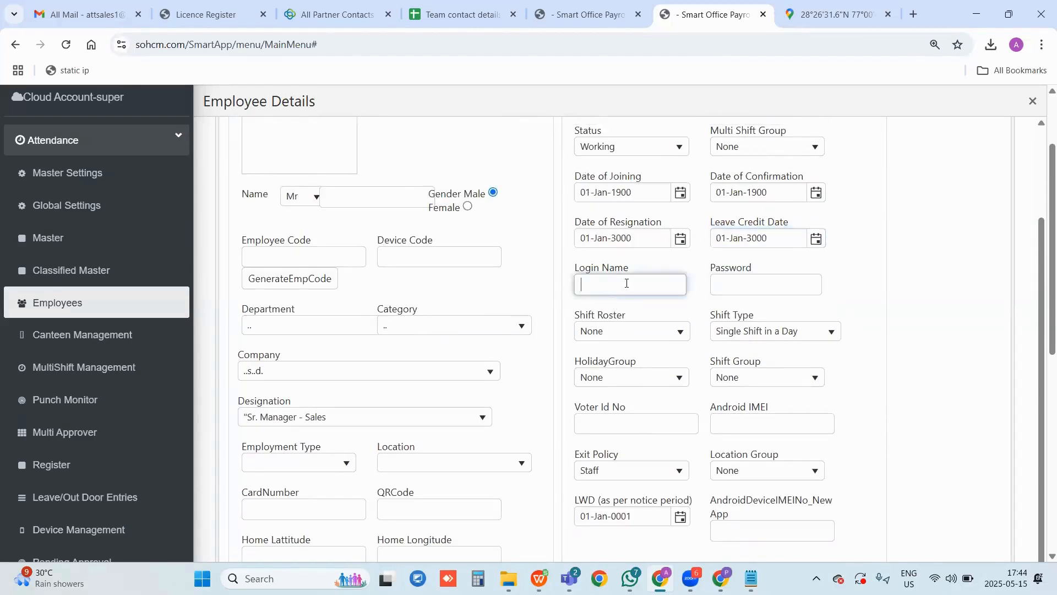
pyautogui.scroll(-3, 671, 300)
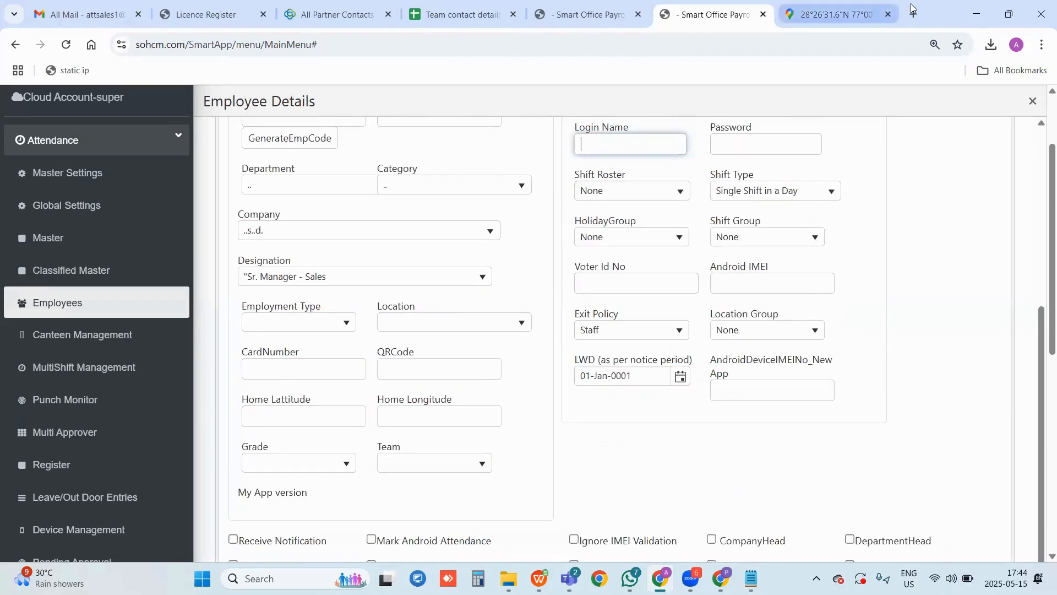
# Close the map page and review the employee form's shift settings, Android IMEI and AndroidDeviceIMEINo_New App fields
pyautogui.click(888, 14)
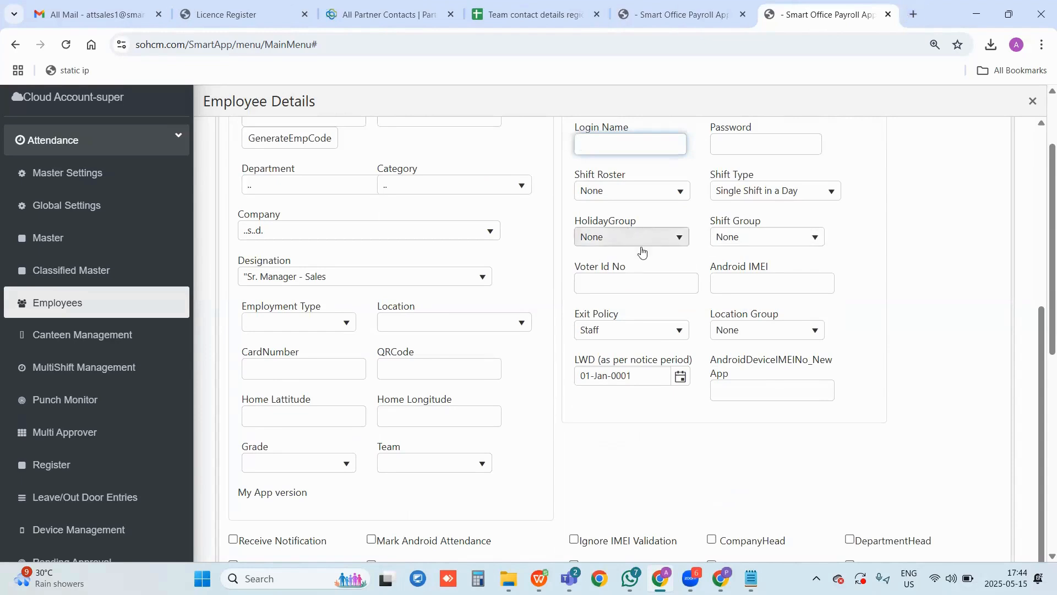
pyautogui.scroll(1, 652, 276)
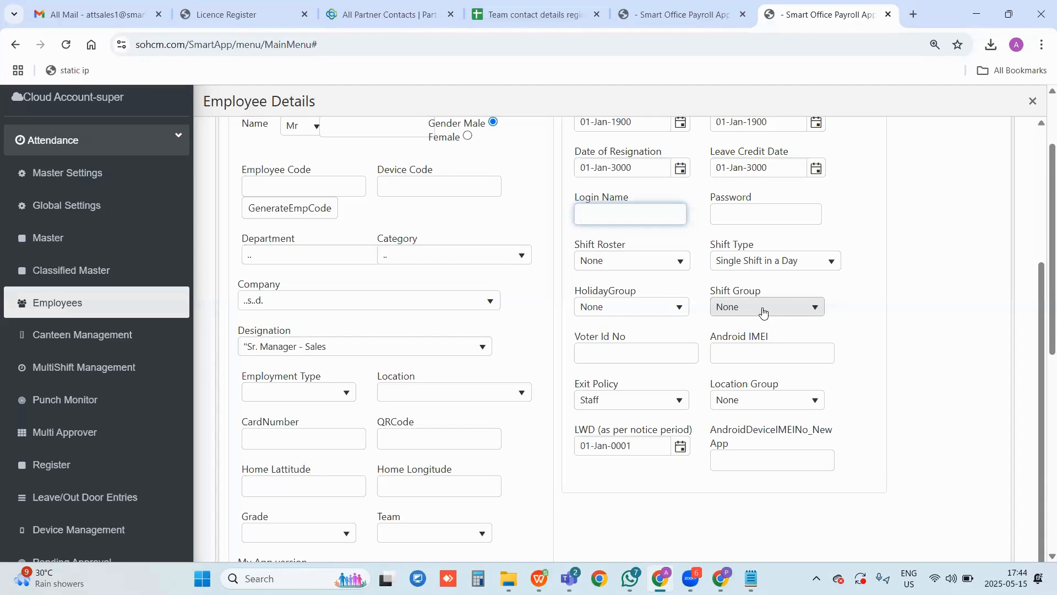
pyautogui.scroll(-2, 763, 312)
pyautogui.click(746, 262)
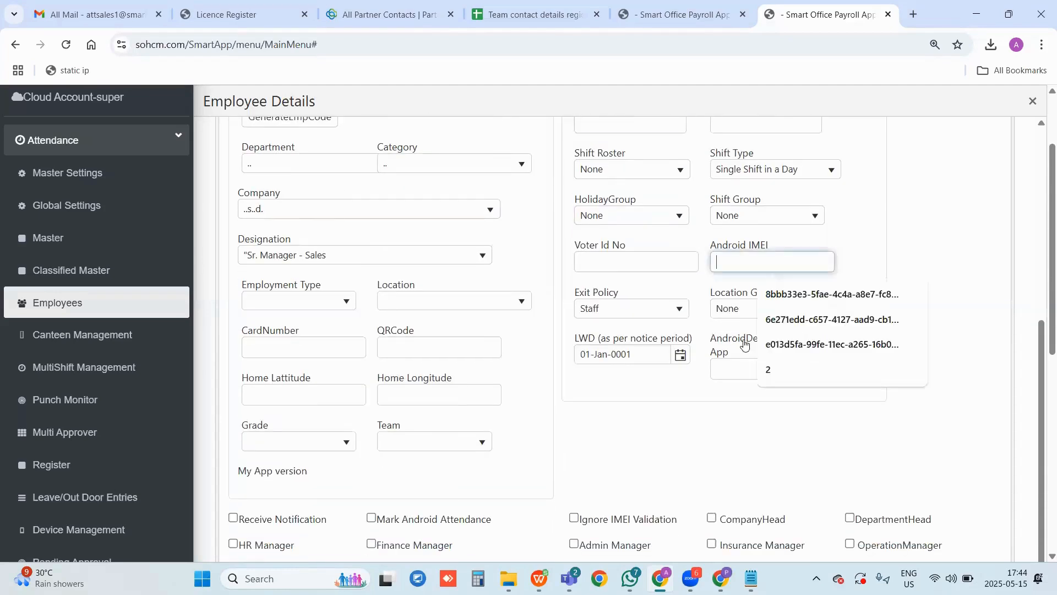
pyautogui.click(725, 375)
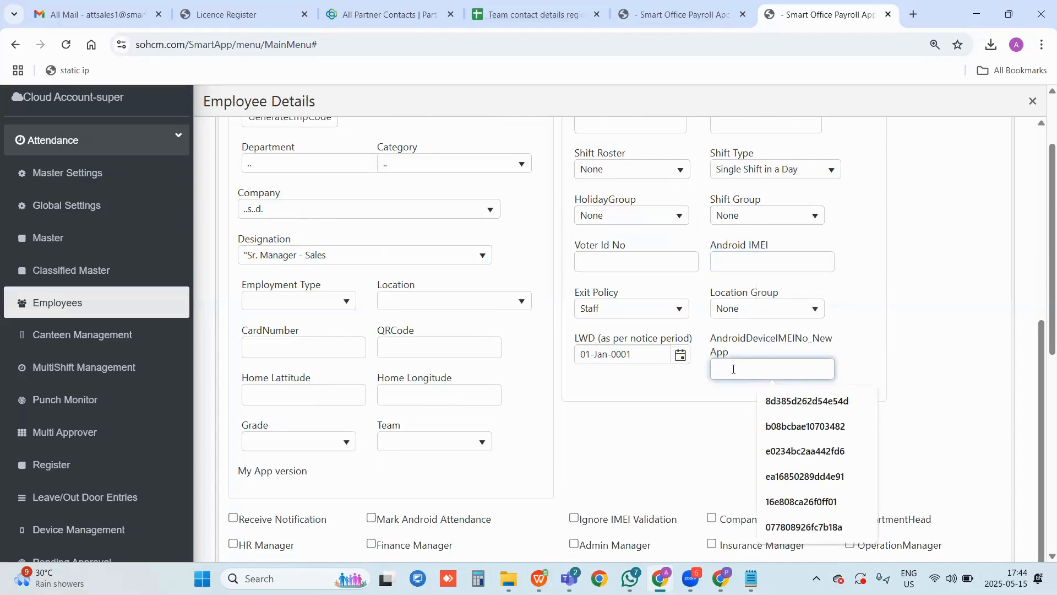
pyautogui.scroll(-5, 498, 392)
pyautogui.scroll(3, 308, 259)
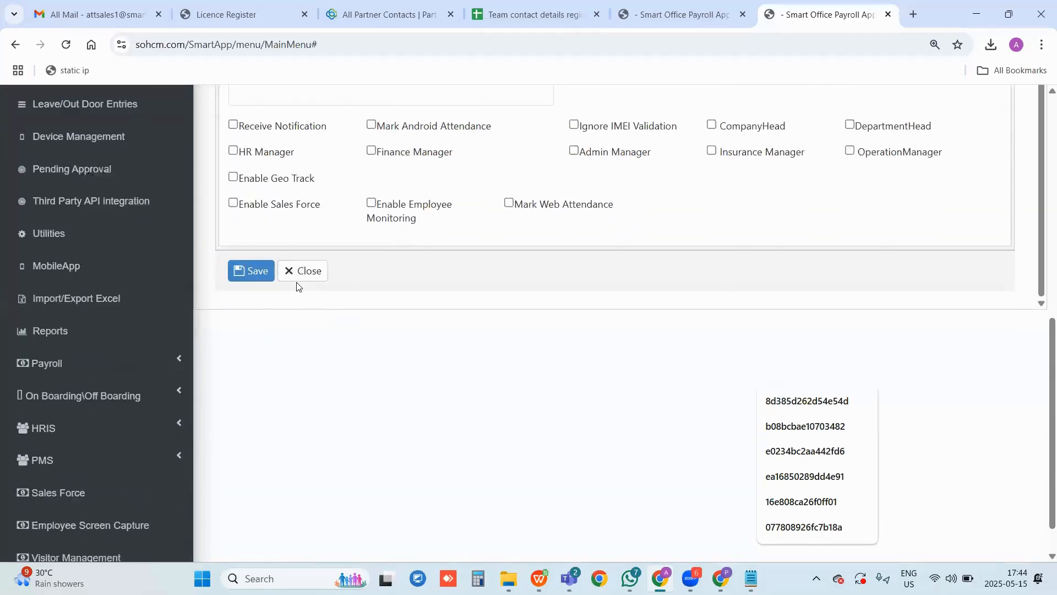
# Enable Receive Notification and Mark Android Attendance for the new employee, and check the Name field
pyautogui.click(234, 238)
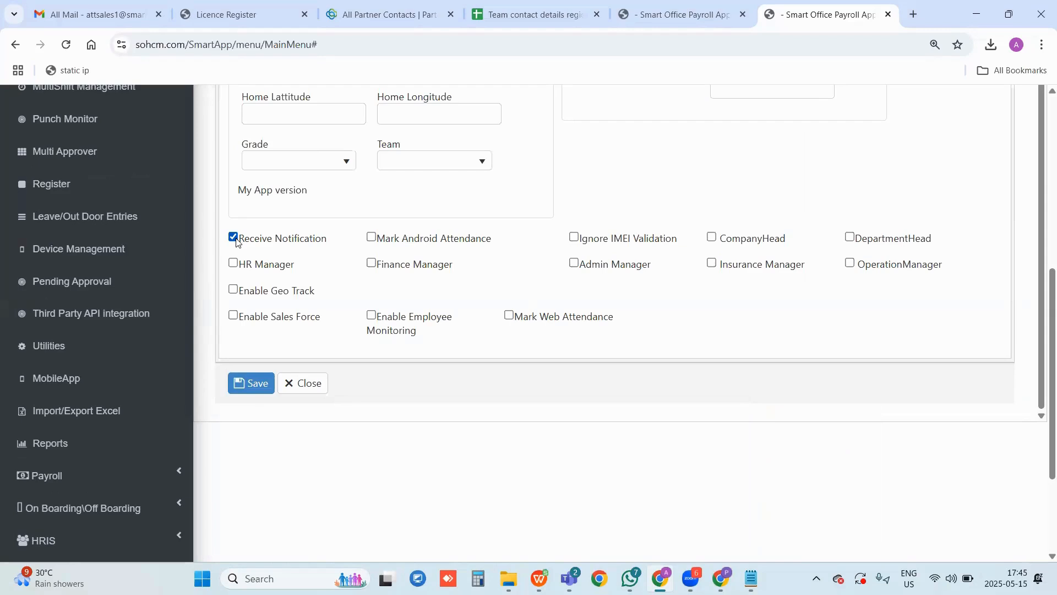
pyautogui.click(372, 238)
pyautogui.moveTo(377, 240); pyautogui.dragTo(503, 249)
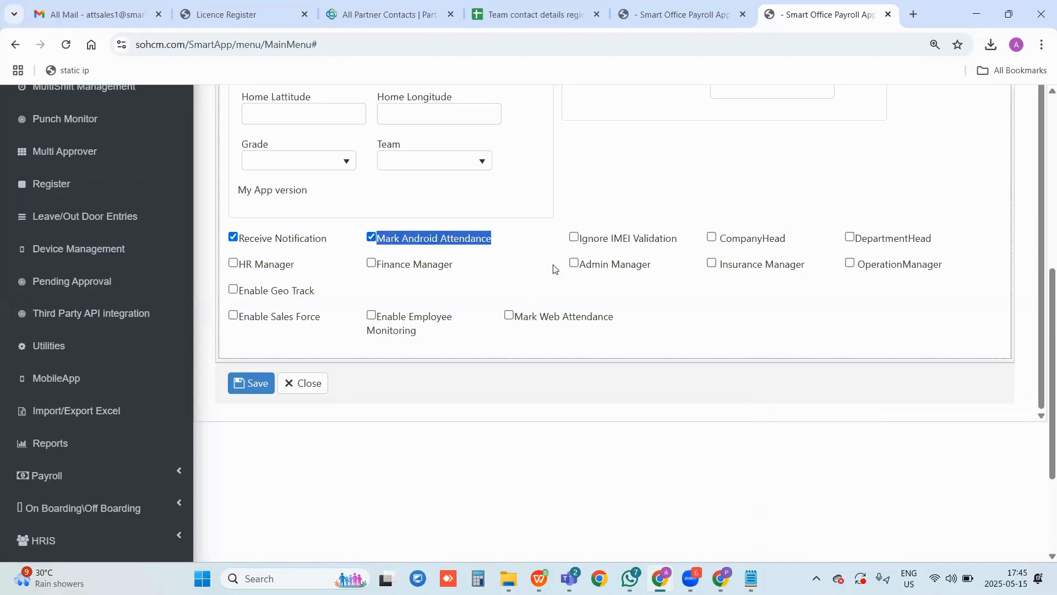
pyautogui.scroll(8, 399, 189)
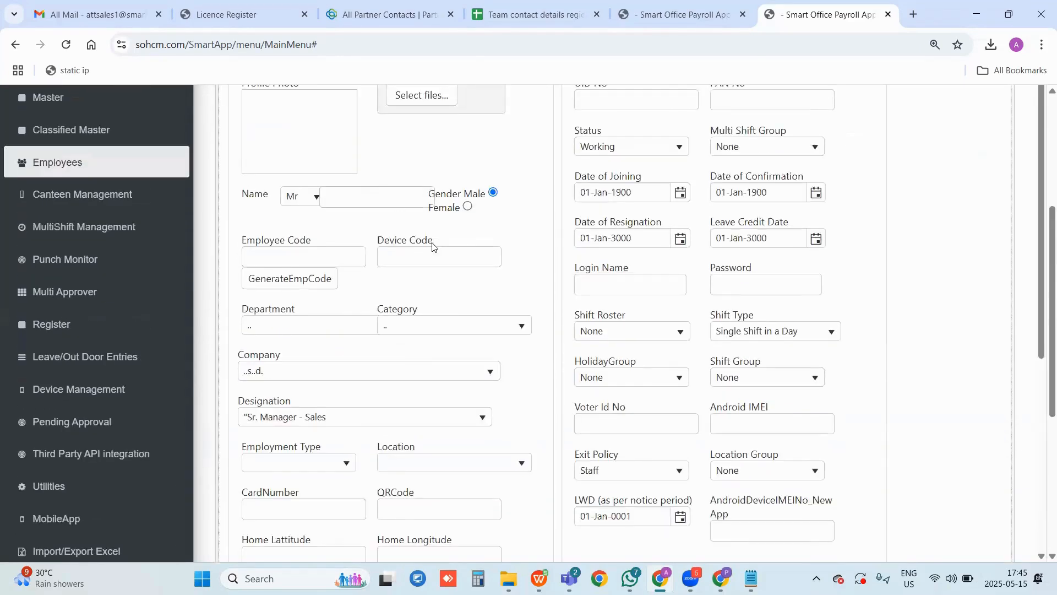
pyautogui.click(418, 197)
pyautogui.scroll(-10, 496, 283)
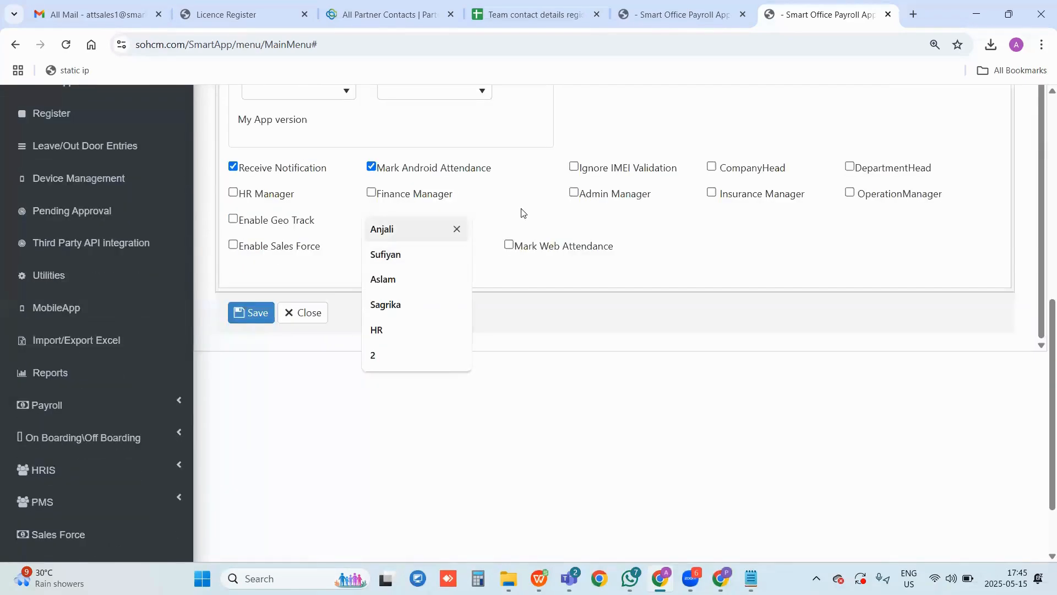
pyautogui.click(522, 209)
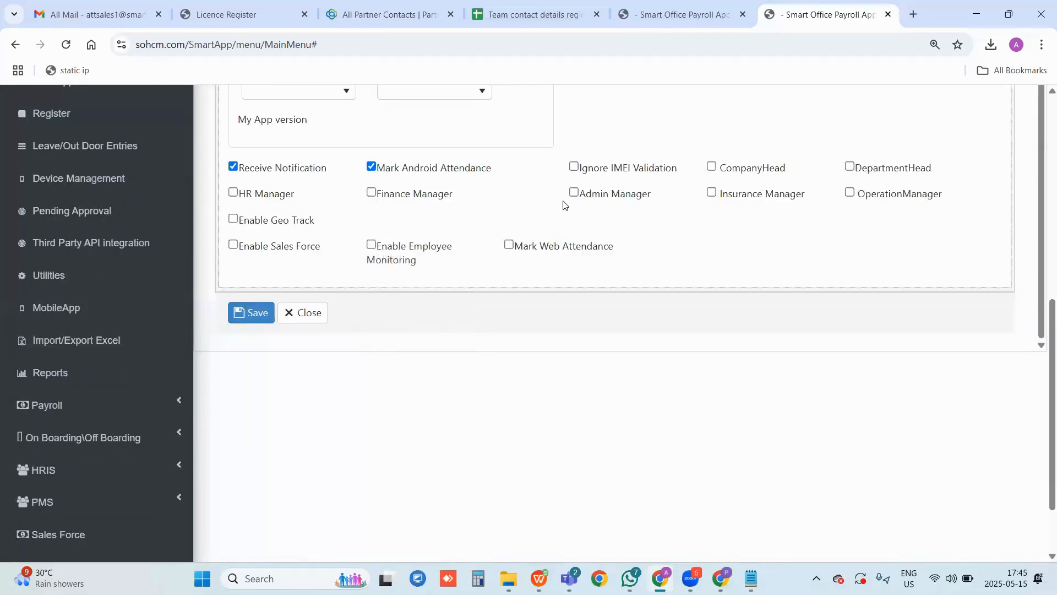
# Enable Ignore IMEI Validation for the new employee and review the AndroidDeviceIMEINo_New App field
pyautogui.click(576, 168)
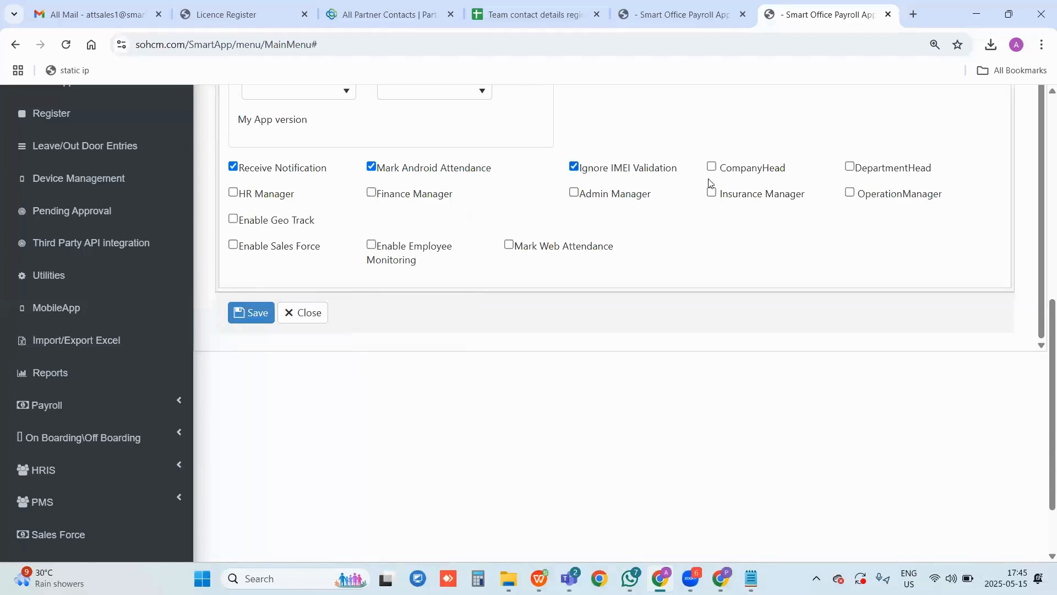
pyautogui.scroll(4, 711, 183)
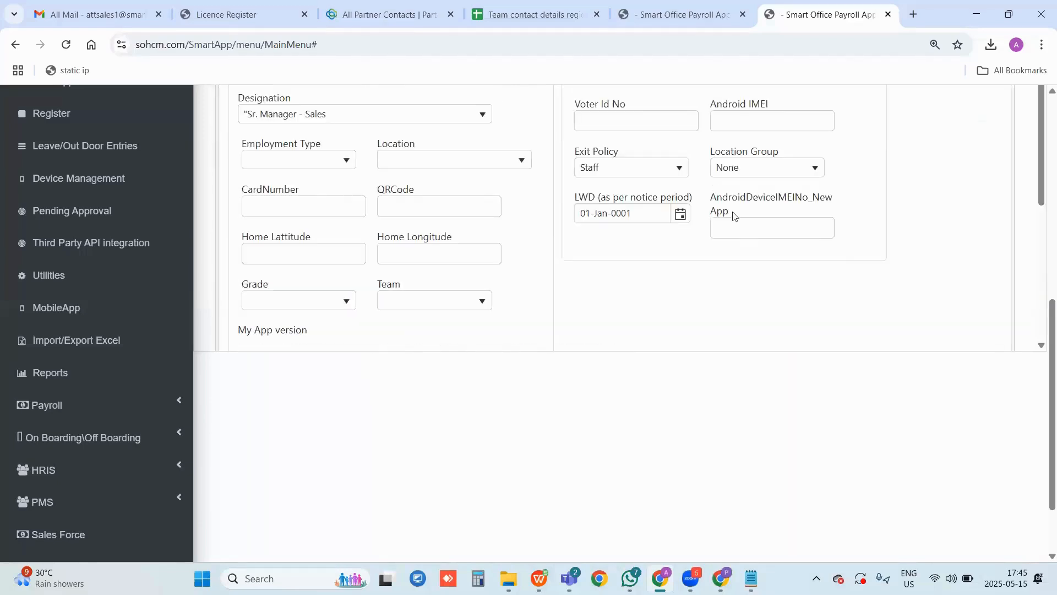
pyautogui.click(754, 234)
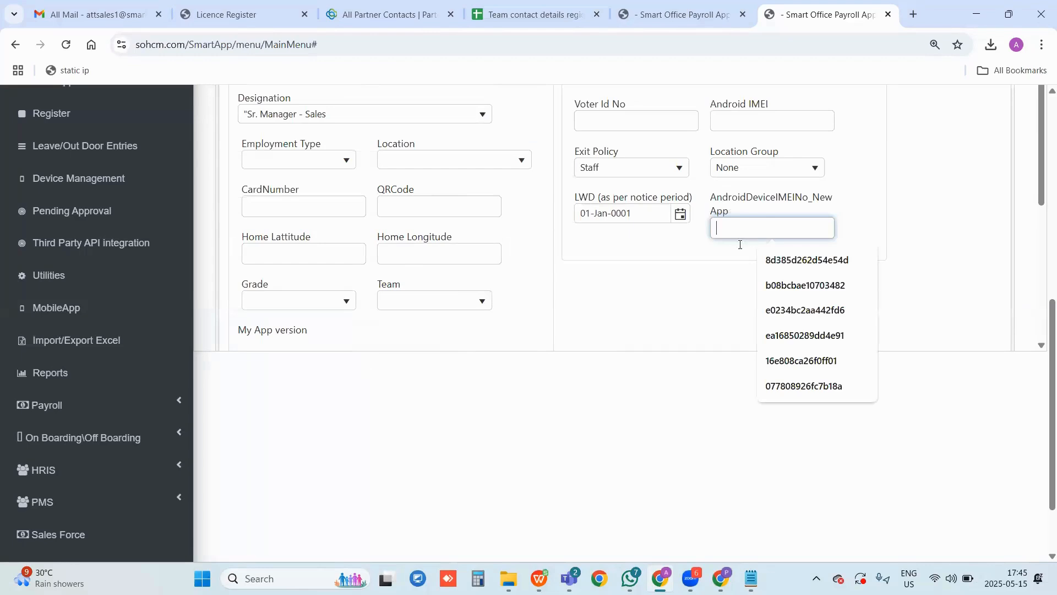
pyautogui.scroll(-4, 740, 233)
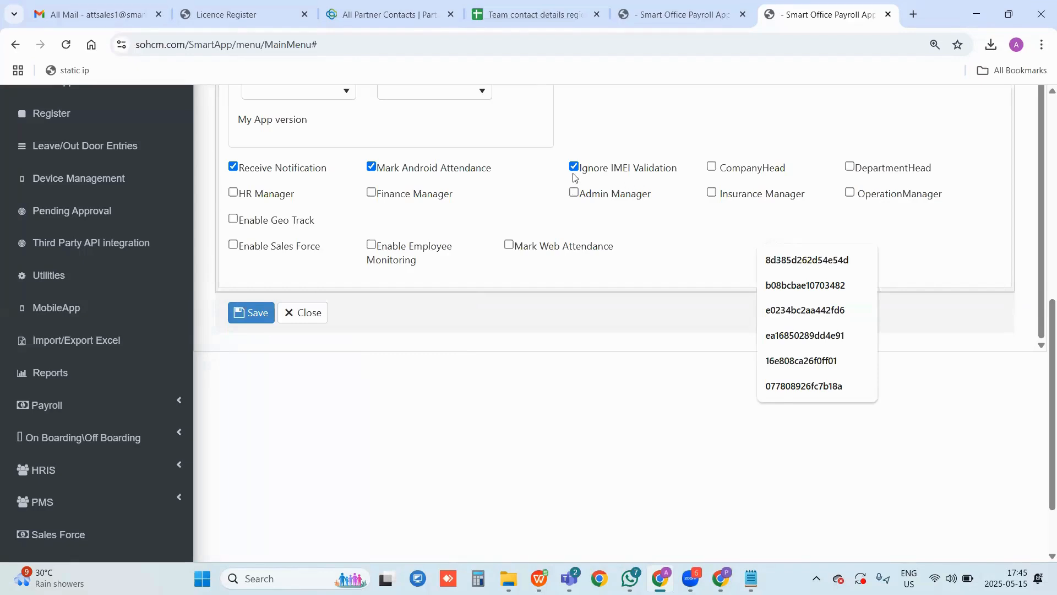
pyautogui.click(320, 216)
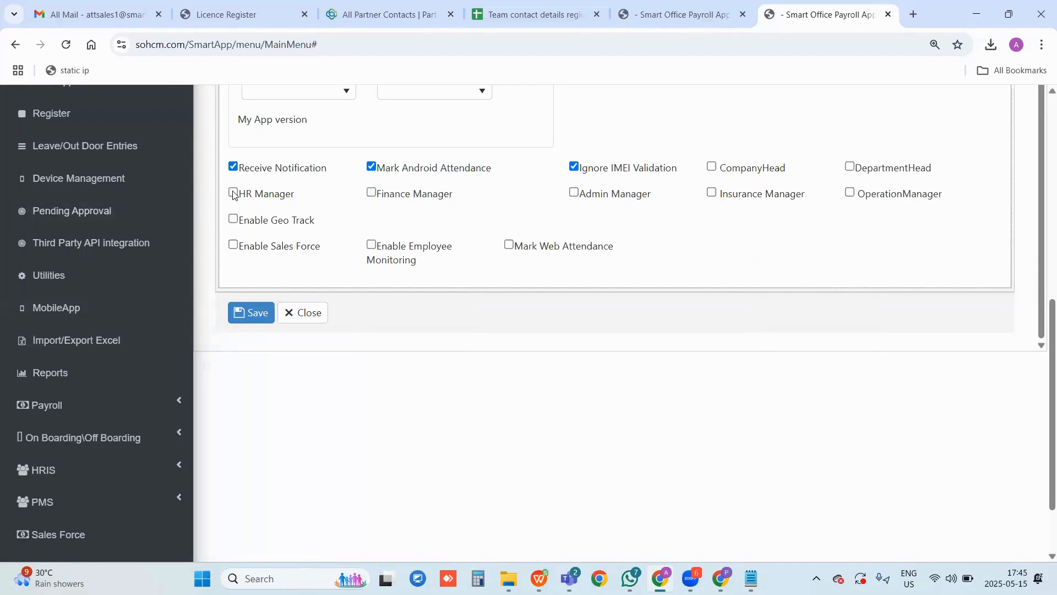
# Enable the HR Manager, Finance Manager and CompanyHead roles for the new employee, and close the form without saving
pyautogui.click(233, 193)
pyautogui.click(372, 193)
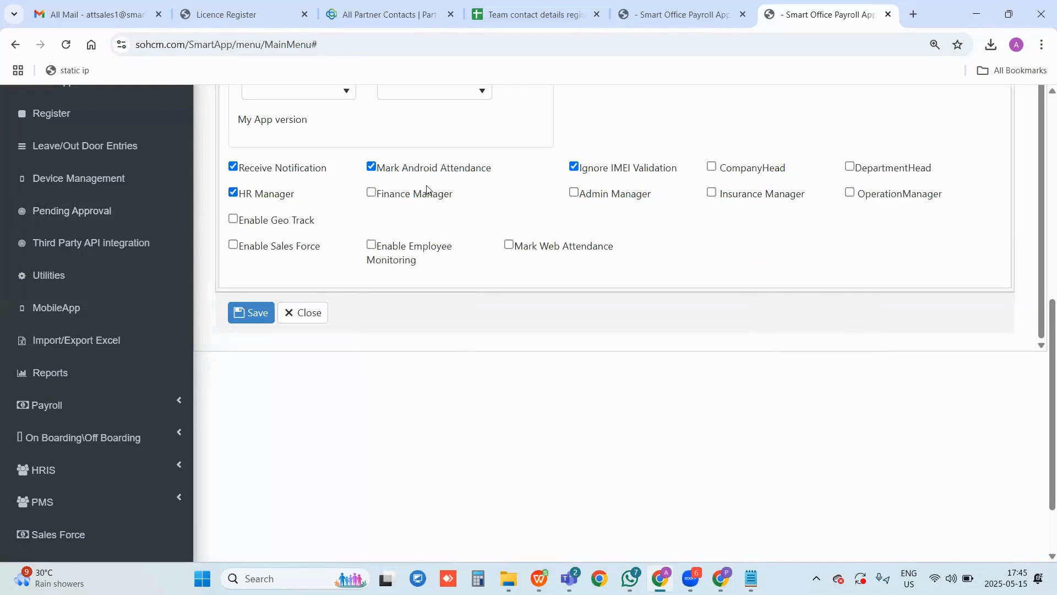
pyautogui.click(712, 166)
pyautogui.click(853, 170)
pyautogui.click(850, 194)
pyautogui.click(850, 168)
pyautogui.click(372, 192)
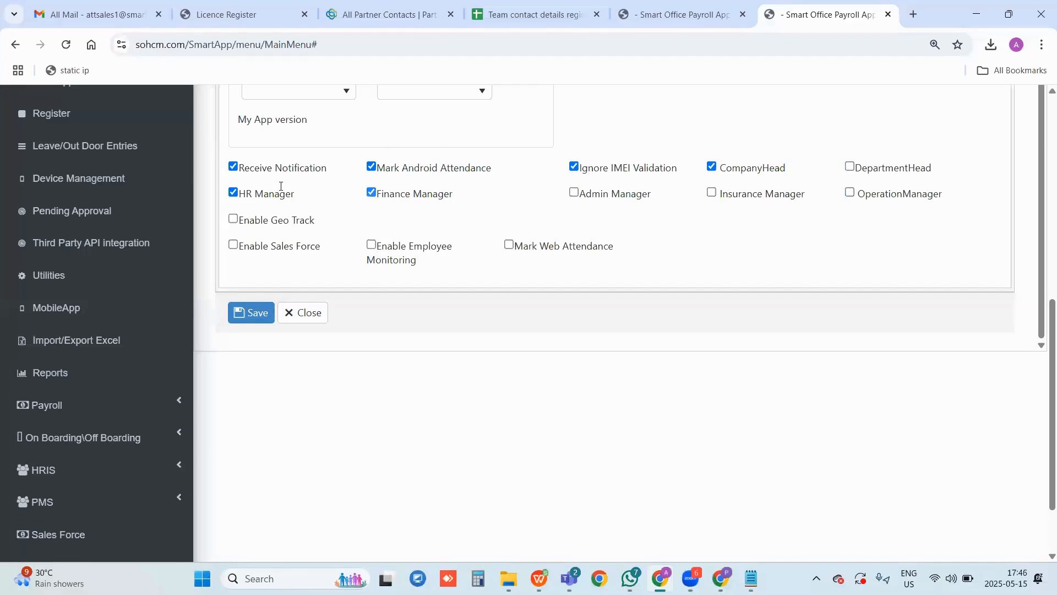
pyautogui.click(255, 194)
pyautogui.click(310, 314)
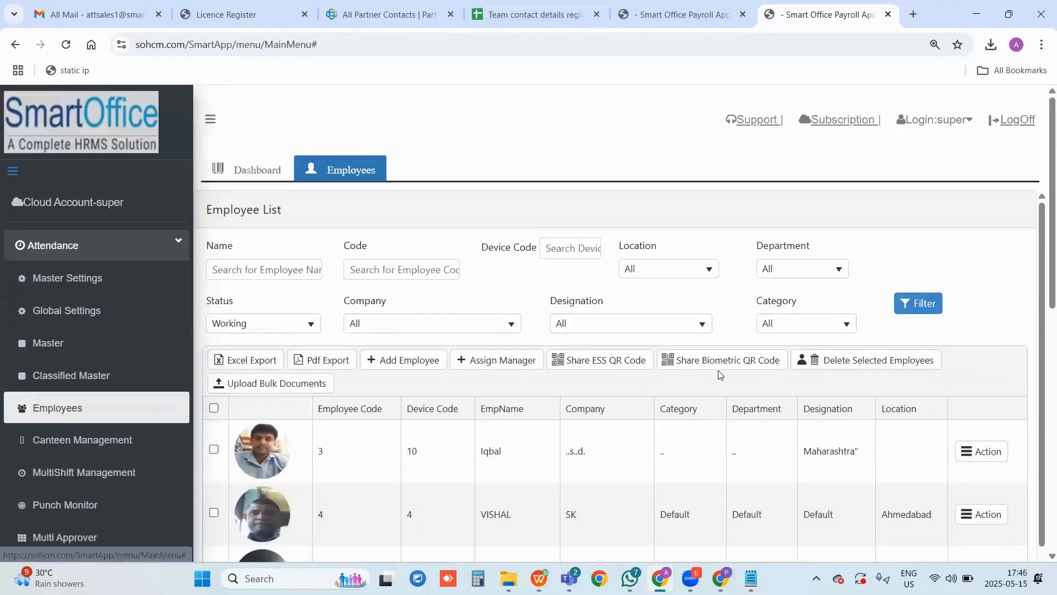
# Select the first employee in the Employee List and open the Assign Reporting Manager dialog
pyautogui.scroll(-1, 217, 369)
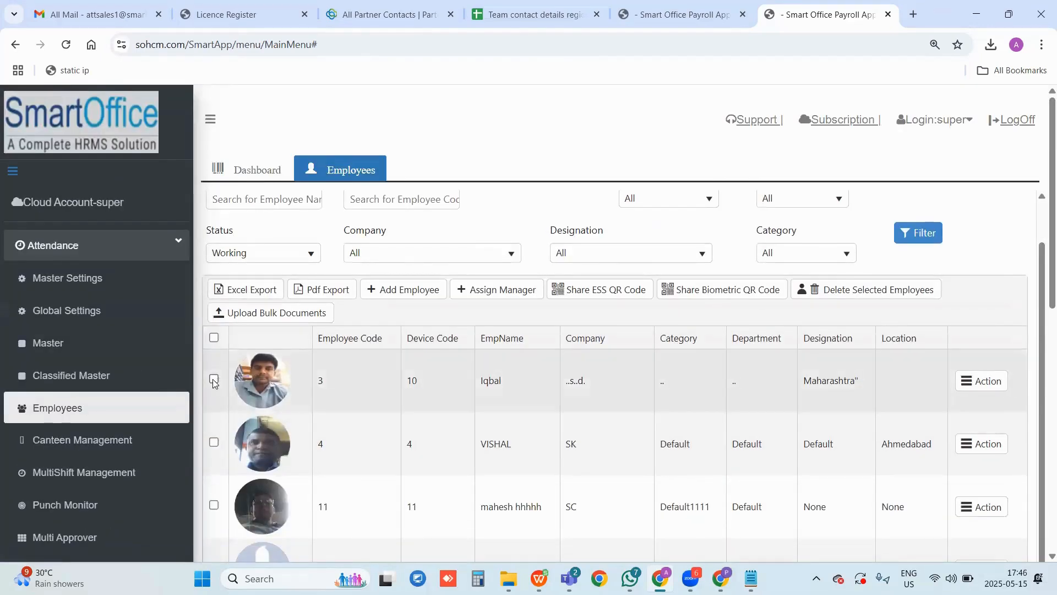
pyautogui.click(214, 380)
pyautogui.click(497, 294)
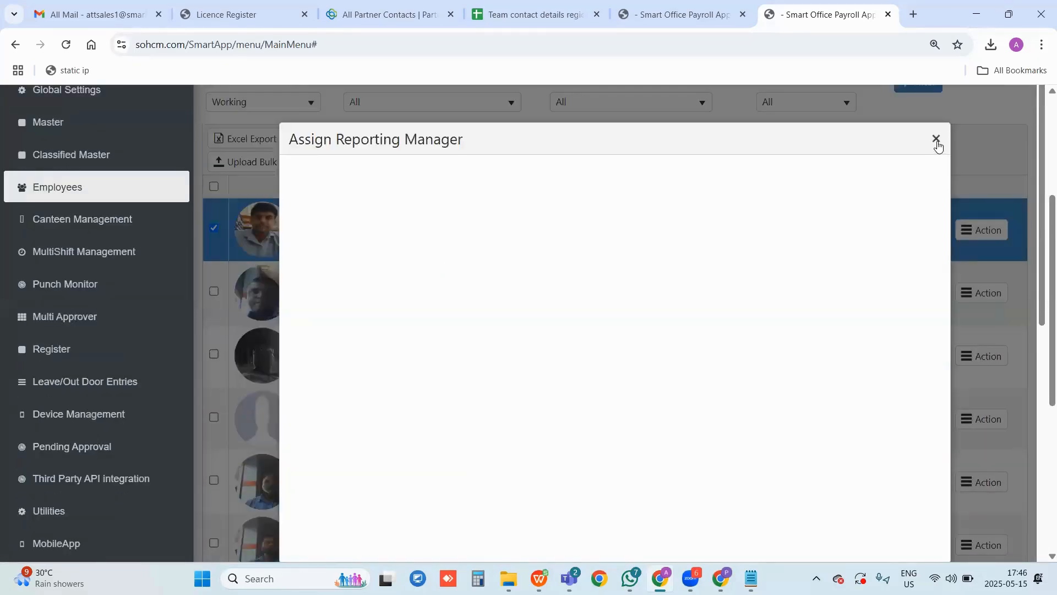
# Close the blank Assign Reporting Manager dialog, reload the Employees page, reselect the first employee and reopen the manager assignment dialog
pyautogui.scroll(4, 343, 167)
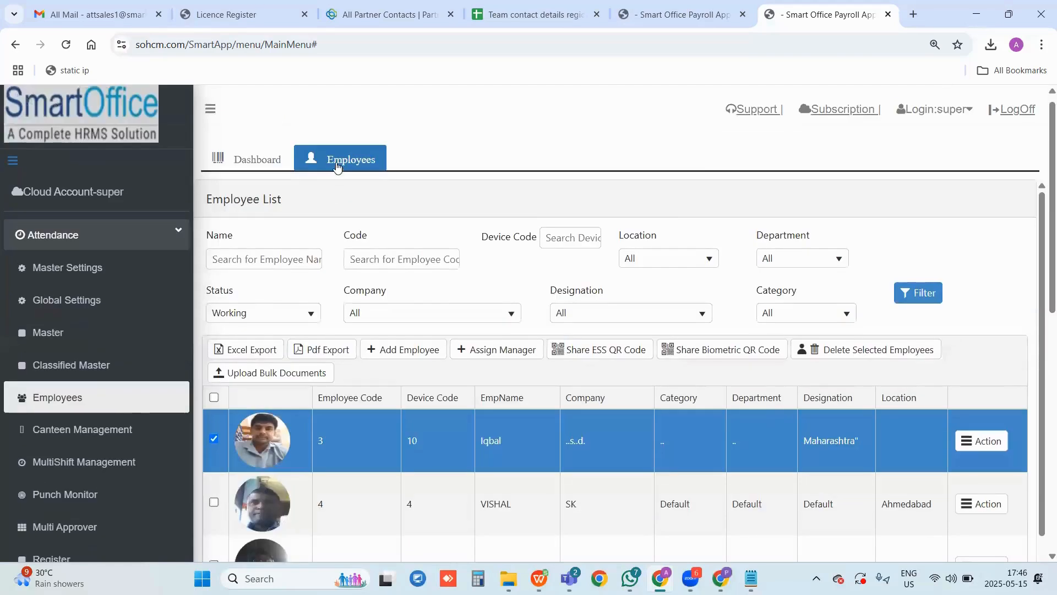
pyautogui.click(336, 164)
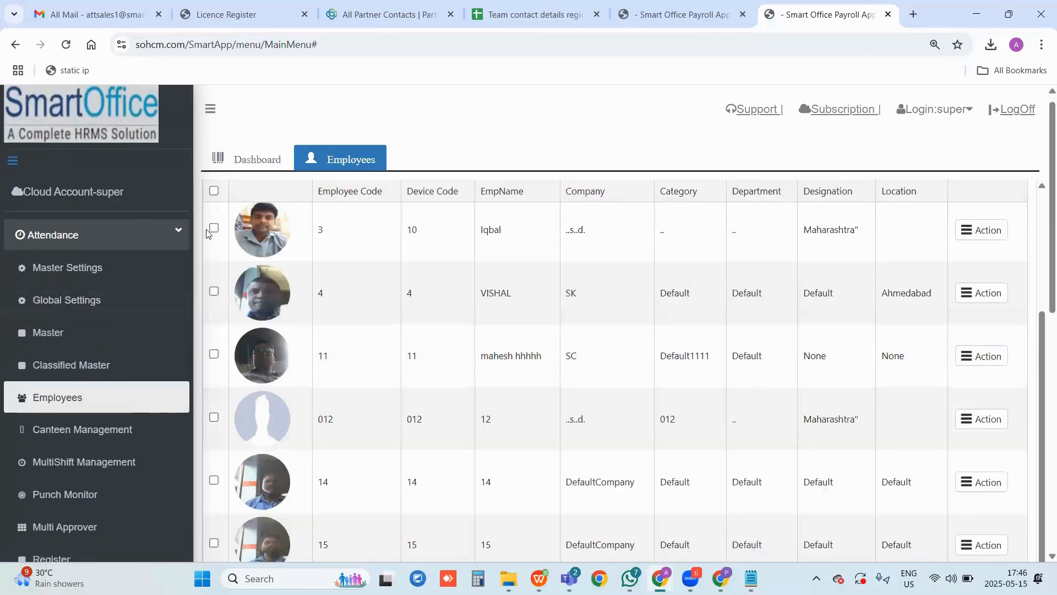
pyautogui.click(214, 229)
pyautogui.scroll(1, 221, 306)
pyautogui.click(214, 238)
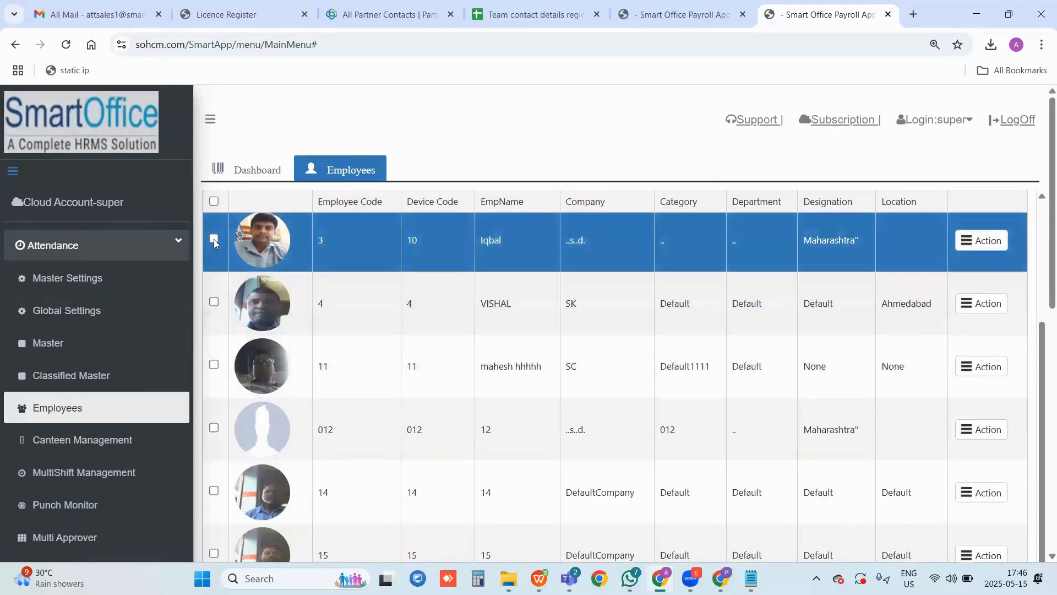
pyautogui.scroll(3, 520, 407)
pyautogui.click(513, 361)
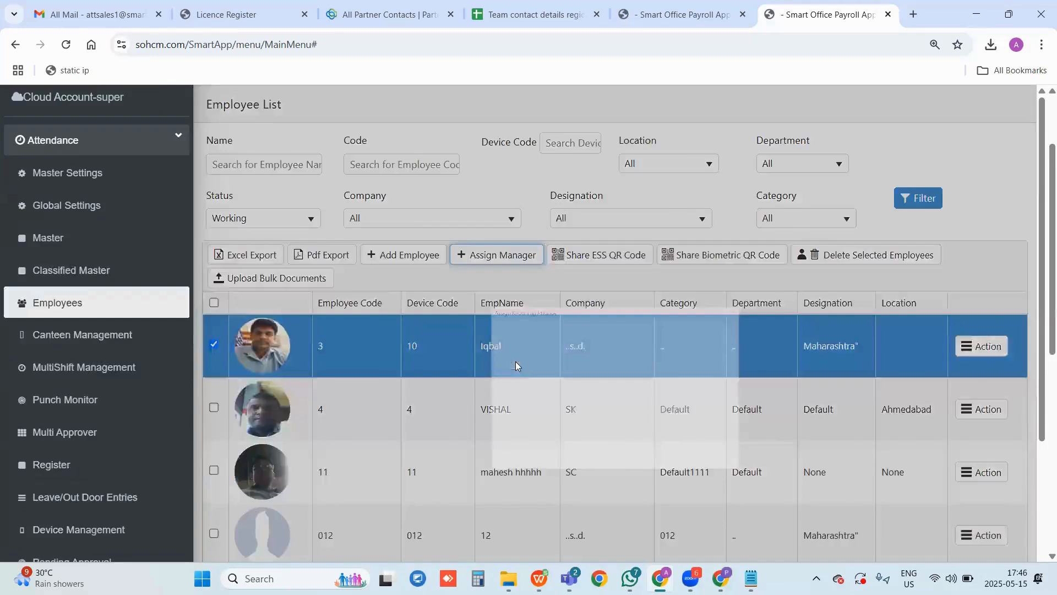
# Assign the second employee in the Reporting Employee List as the first employee's Secondary manager and save
pyautogui.click(397, 227)
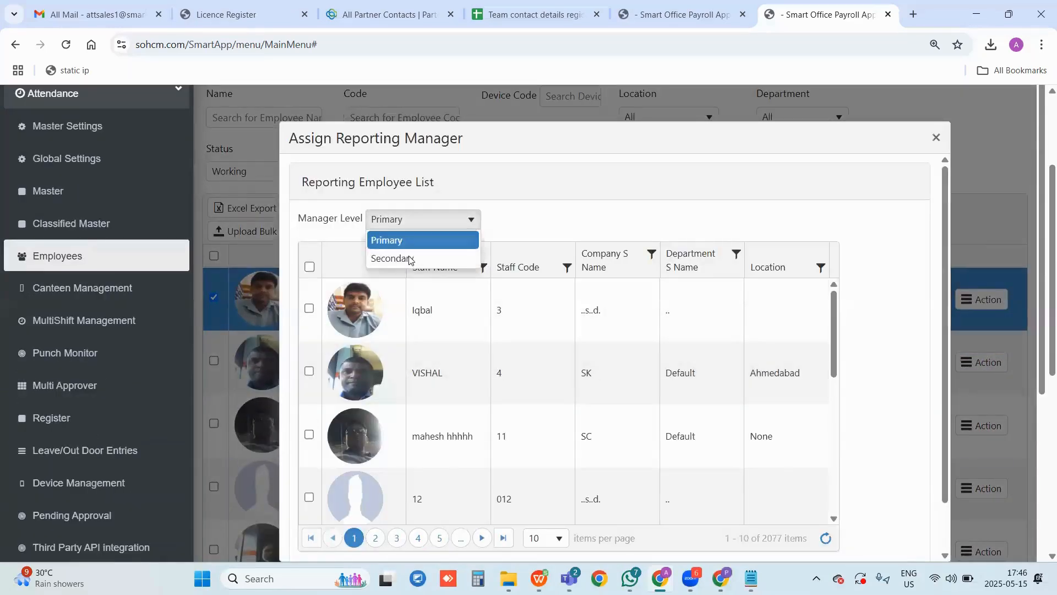
pyautogui.click(410, 259)
pyautogui.scroll(-1, 312, 291)
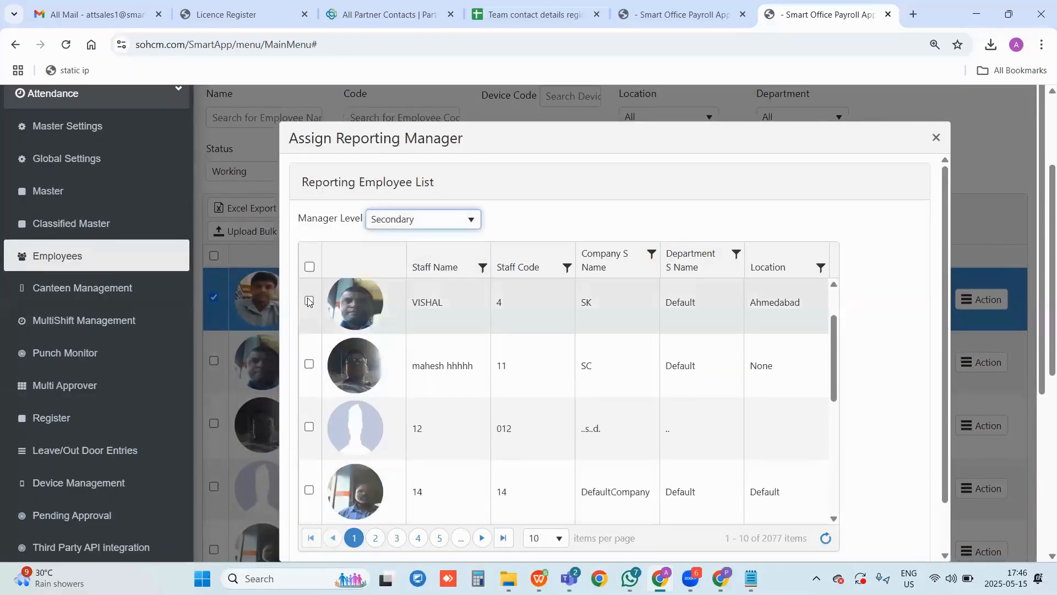
pyautogui.scroll(-8, 347, 371)
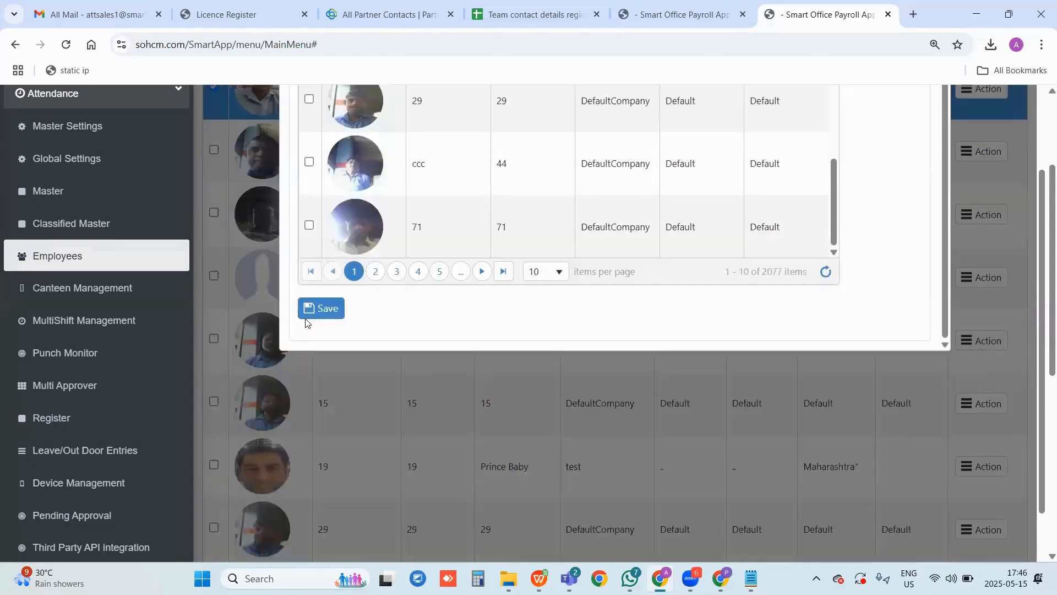
pyautogui.click(308, 313)
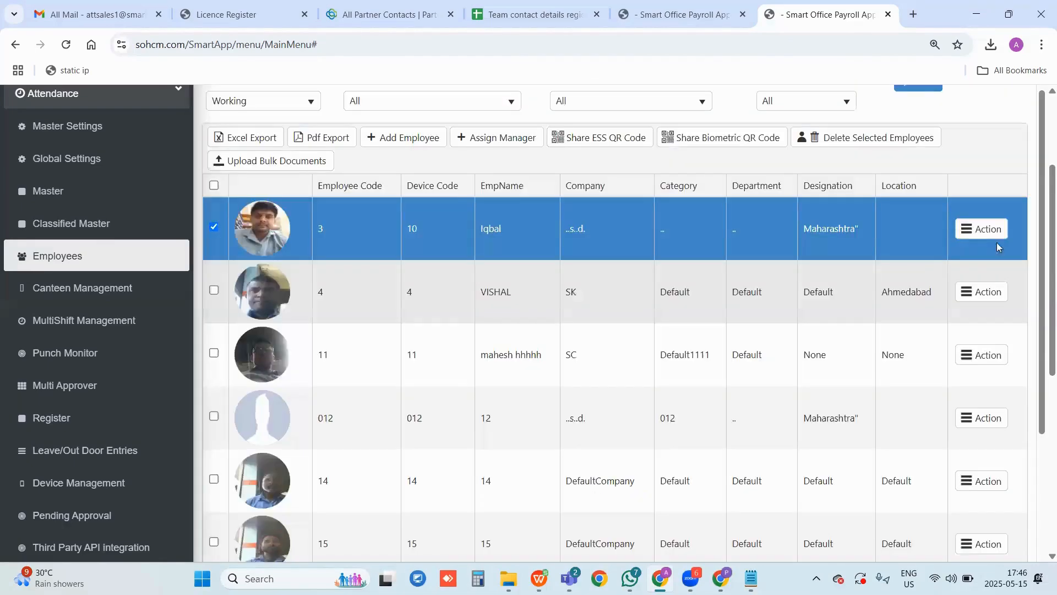
# Open the first employee's reporting manager list and delete the Secondary manager entry
pyautogui.click(988, 229)
pyautogui.click(974, 331)
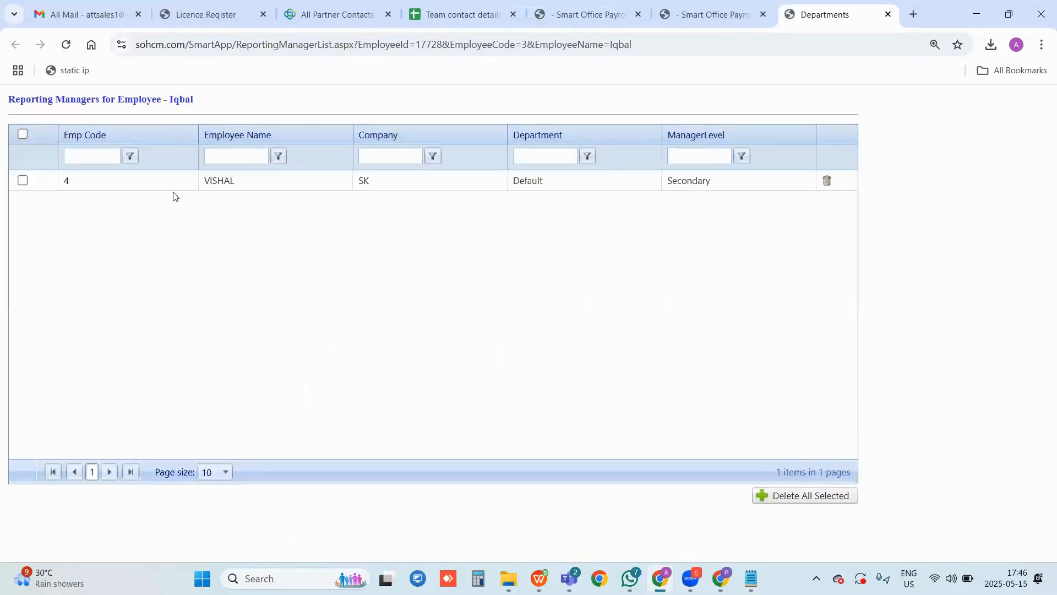
pyautogui.click(186, 185)
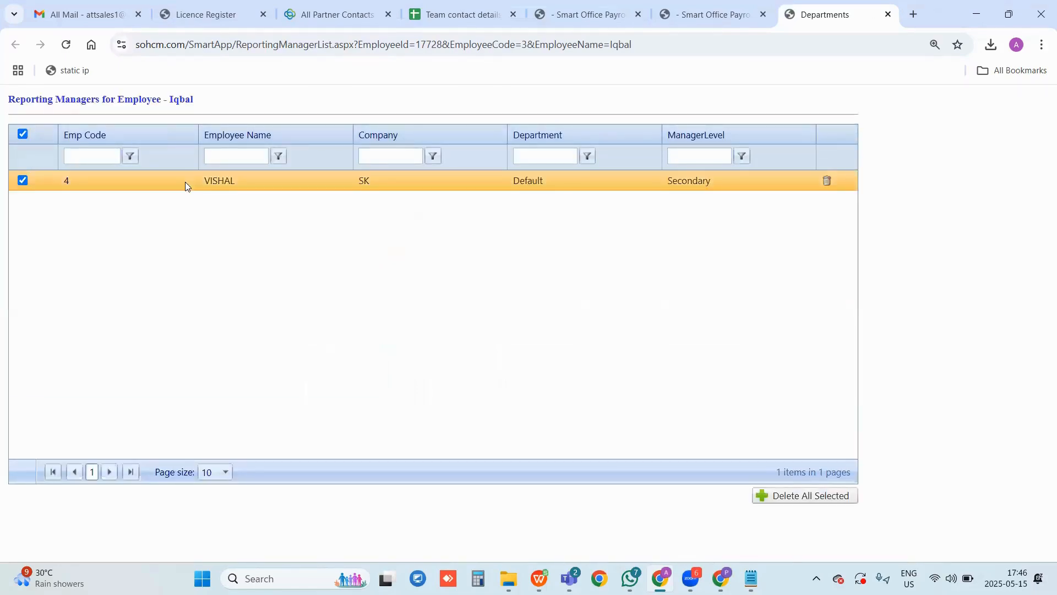
pyautogui.click(828, 182)
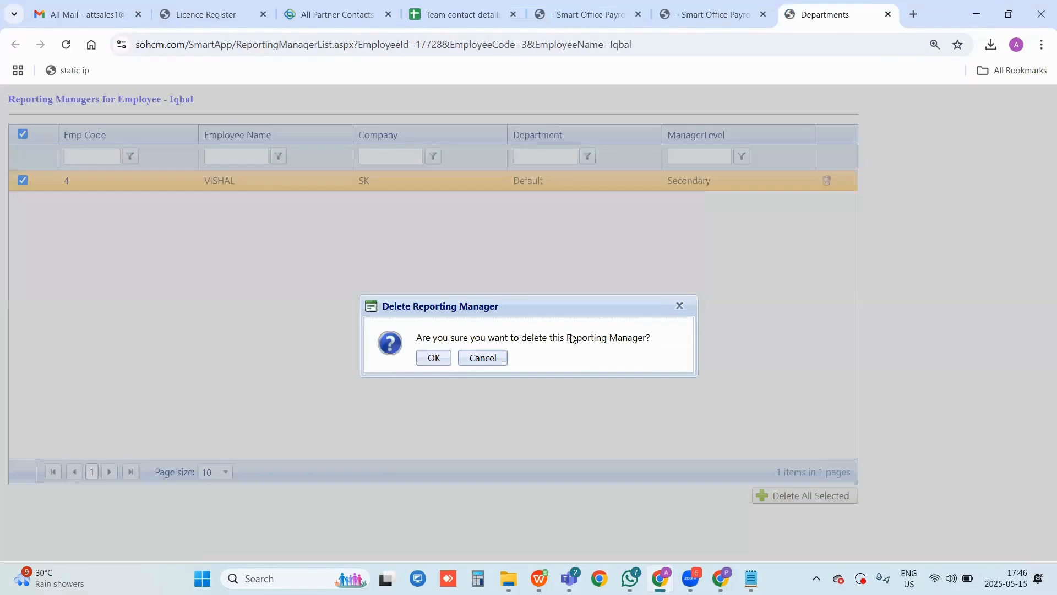
pyautogui.click(434, 359)
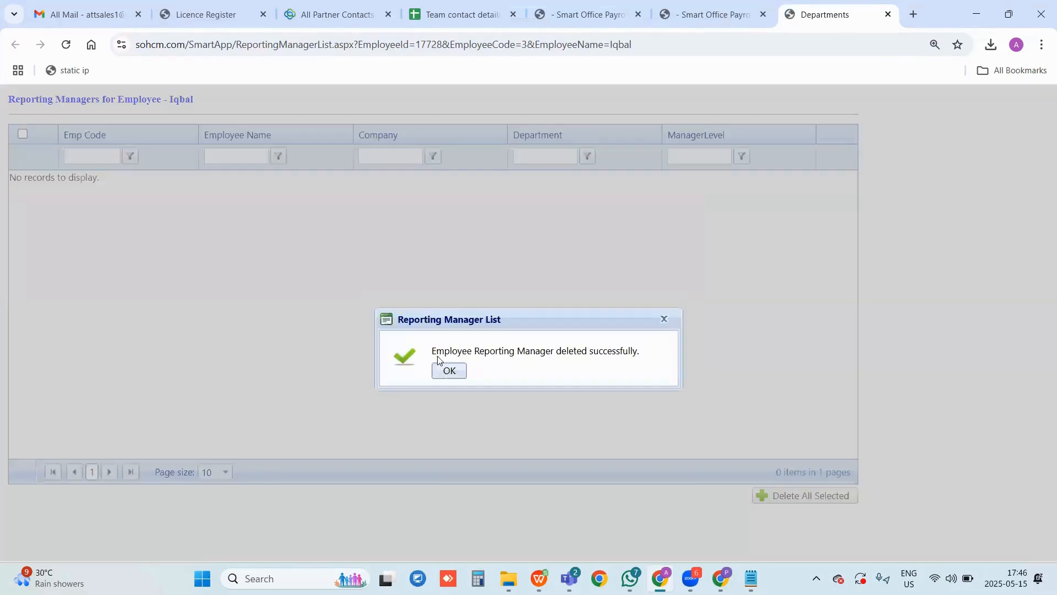
pyautogui.press('Return')
# Return to the Smart Office browser page and open the Roles list in the Master section
pyautogui.click(731, 10)
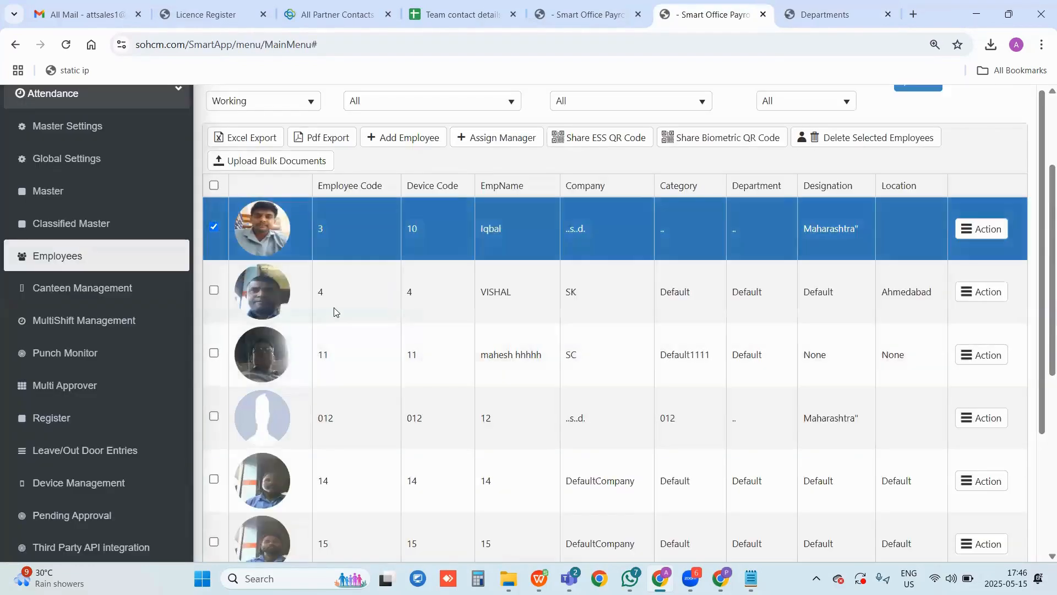
pyautogui.scroll(2, 856, 234)
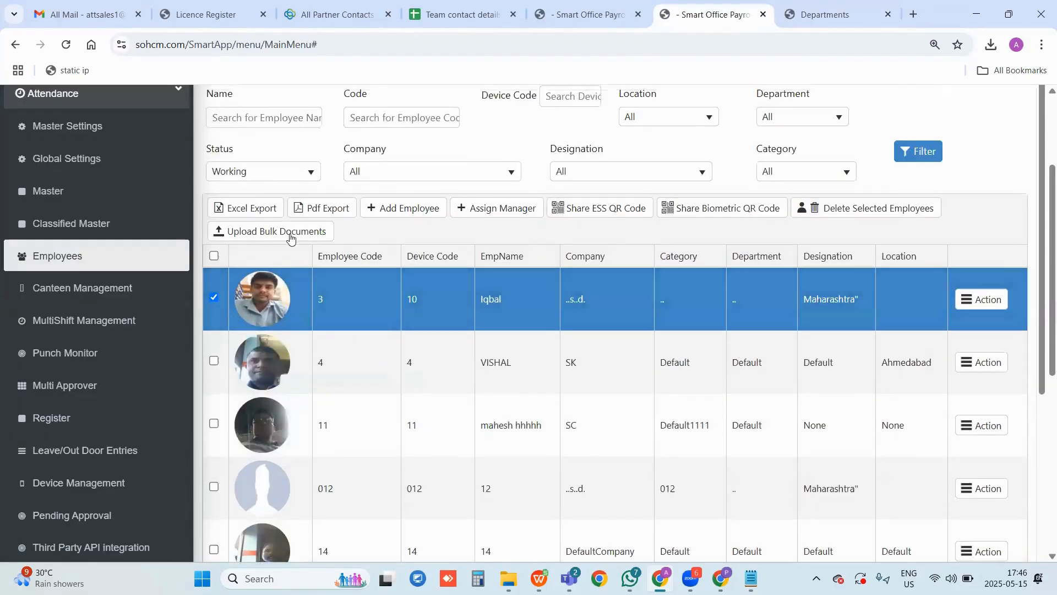
pyautogui.scroll(-2, 103, 284)
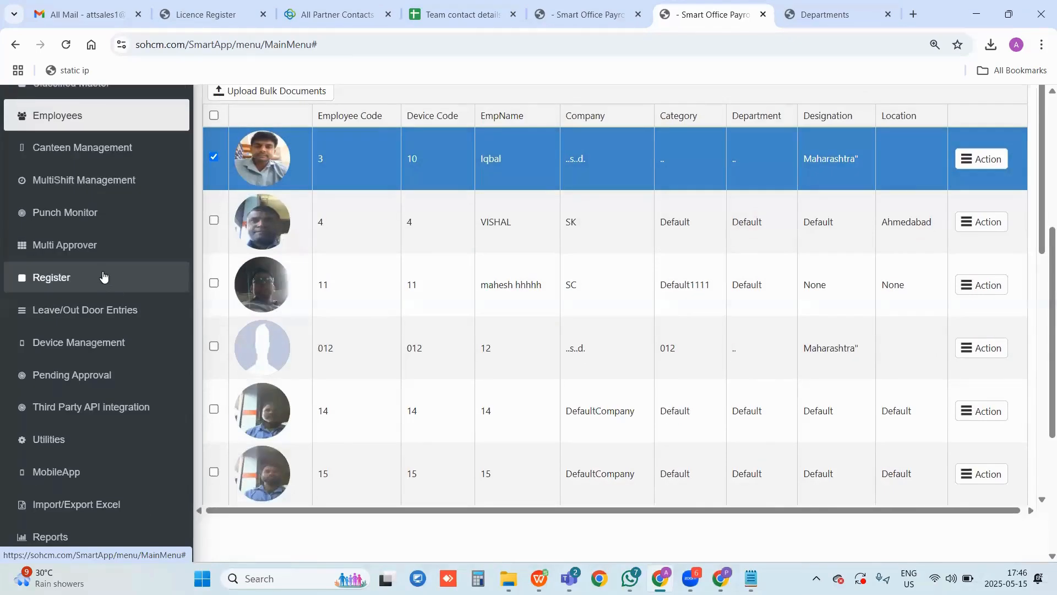
pyautogui.scroll(2, 83, 237)
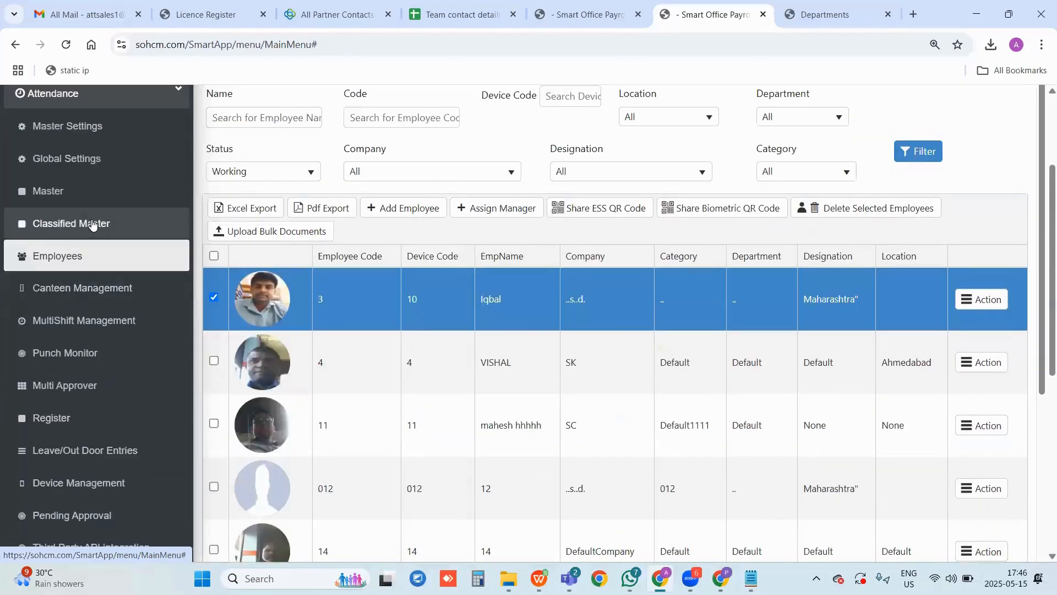
pyautogui.scroll(2, 88, 226)
pyautogui.scroll(2, 72, 261)
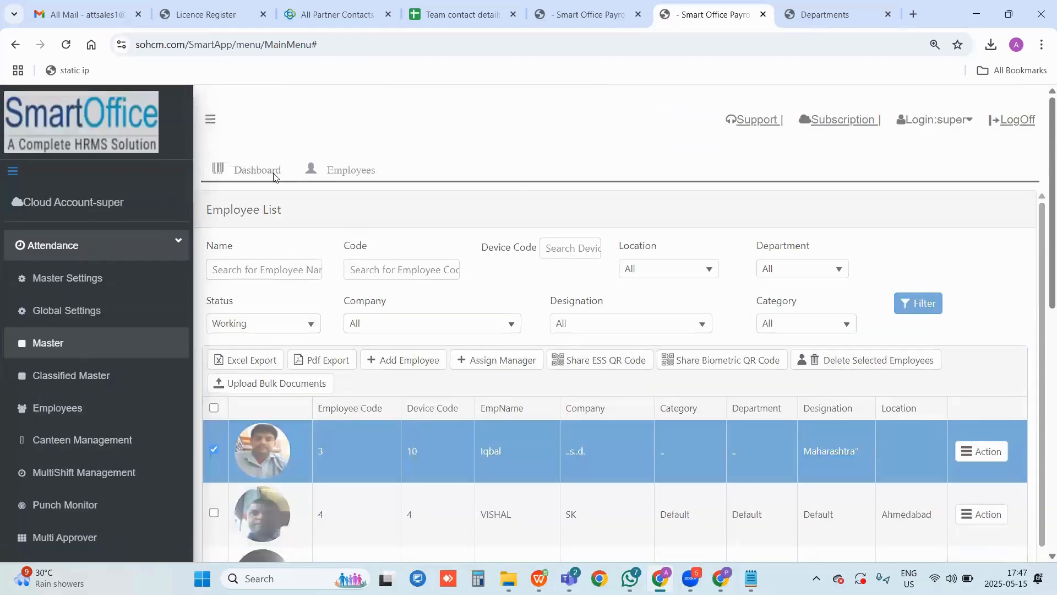
pyautogui.click(15, 347)
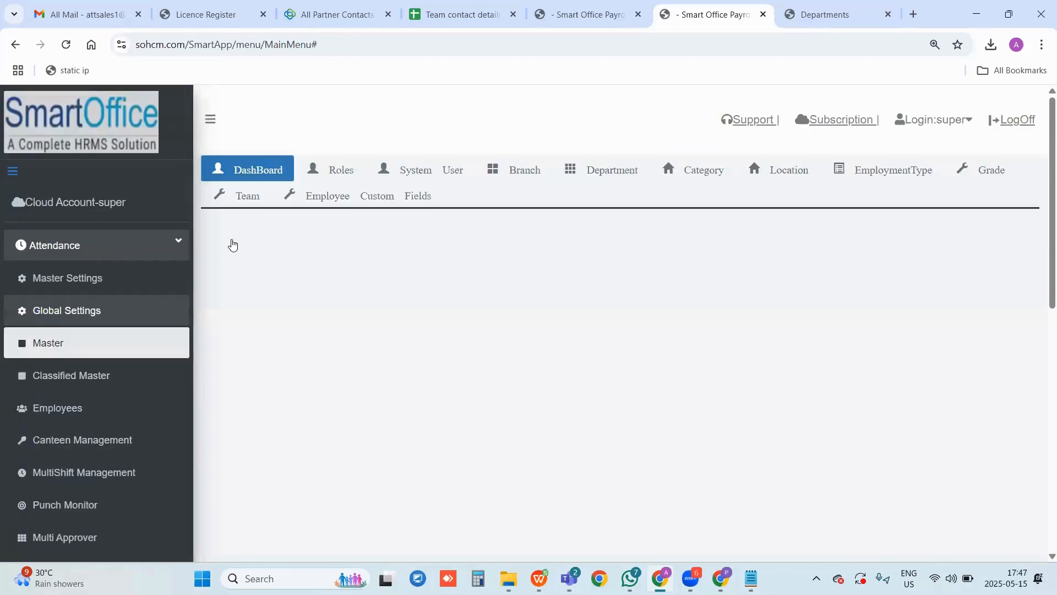
pyautogui.click(345, 175)
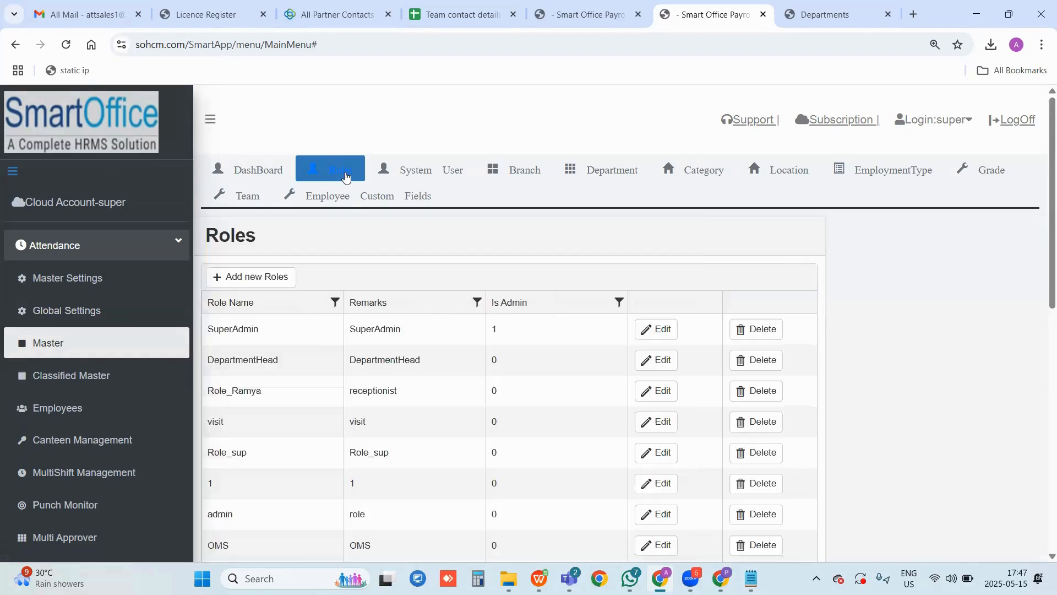
# Start a new role with role name HR and remarks HR, trying the System Admin option and leaving it off
pyautogui.click(280, 278)
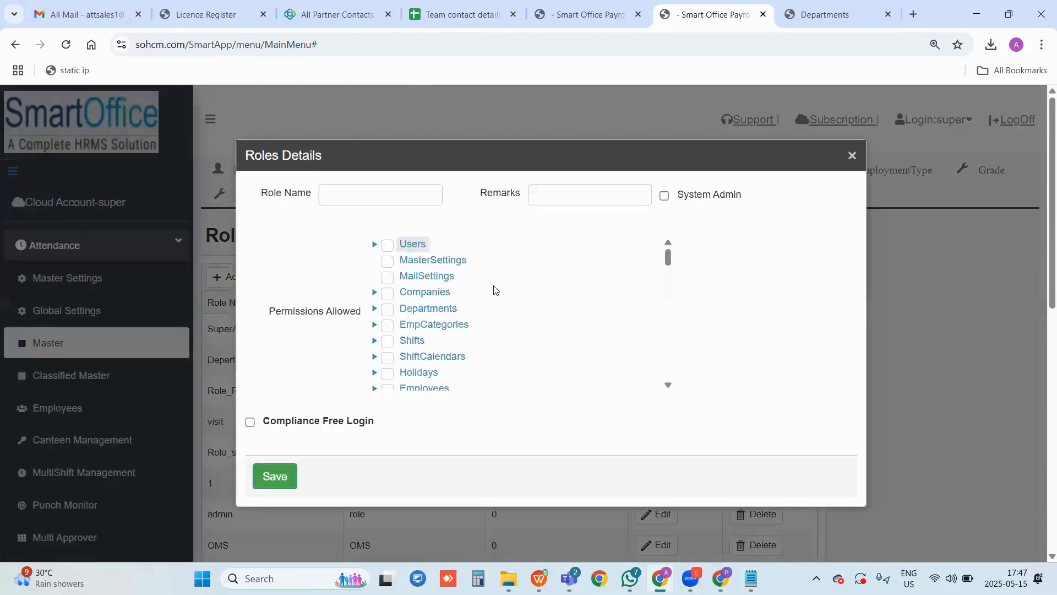
pyautogui.click(380, 205)
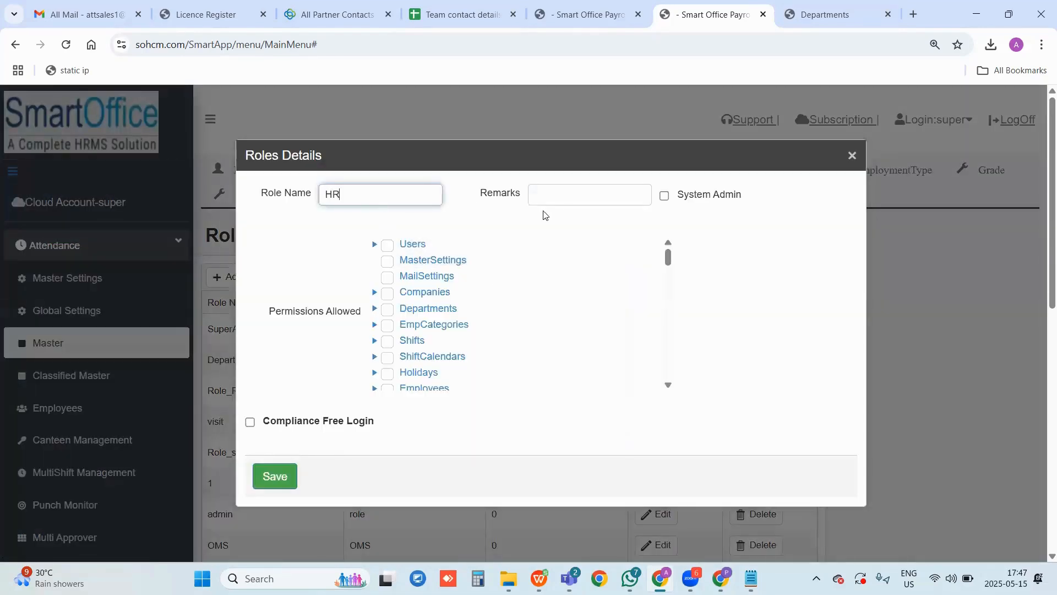
pyautogui.click(567, 204)
pyautogui.write('HR')
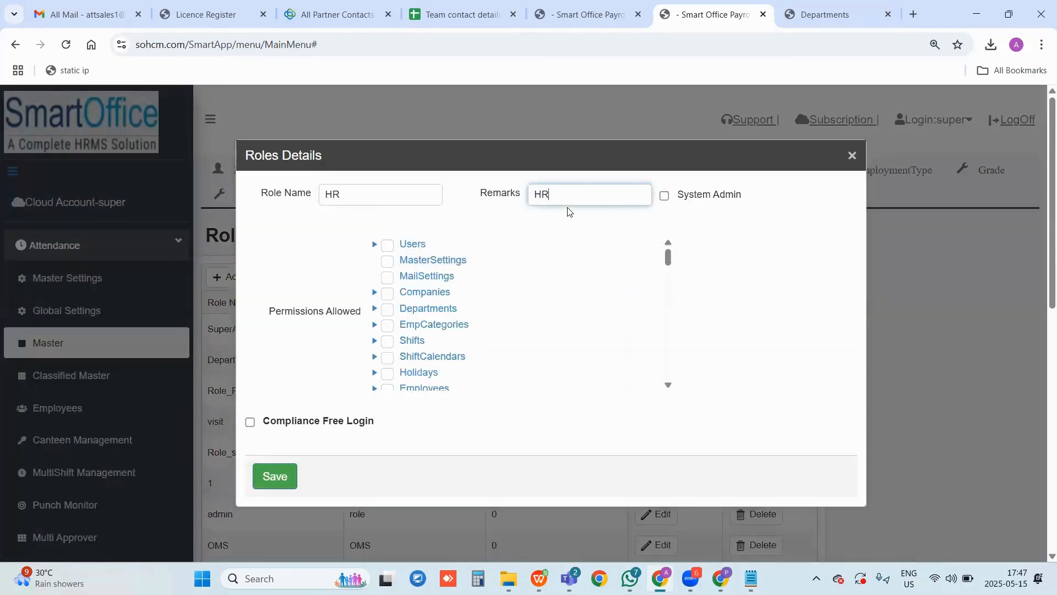
pyautogui.click(665, 197)
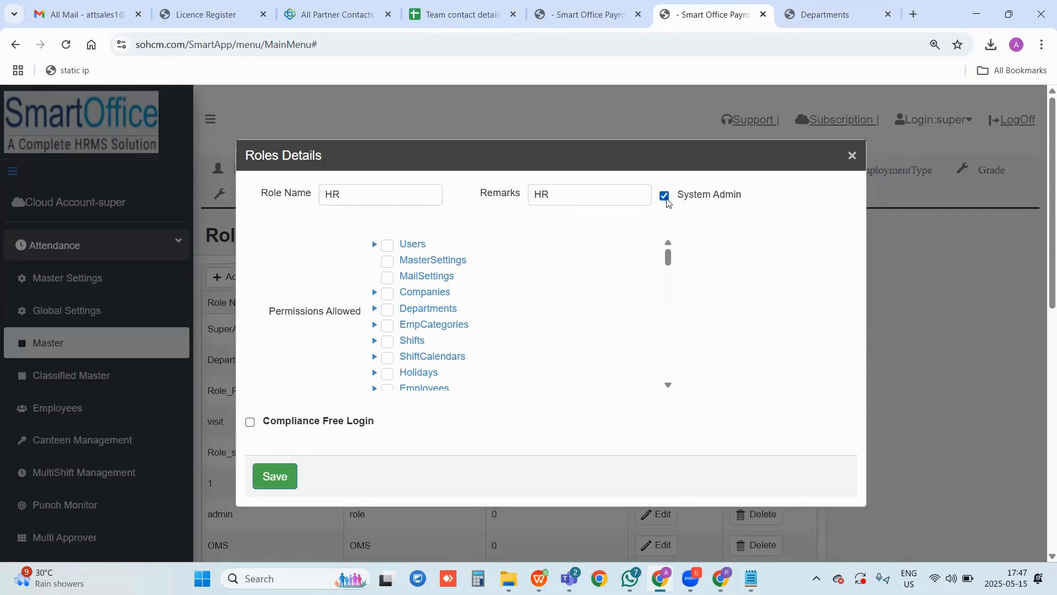
pyautogui.click(665, 197)
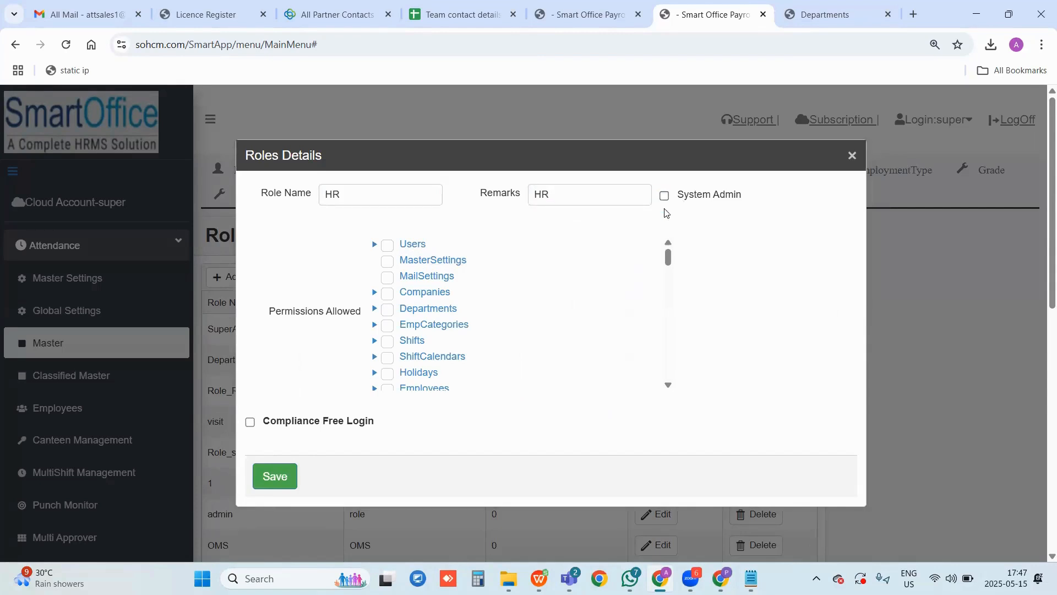
# Allow Users, MasterSettings, MailSettings, Companies, Departments, EmpCategories, Shifts and ShiftCalendars for the HR role, and close the form without saving
pyautogui.click(387, 246)
pyautogui.click(388, 261)
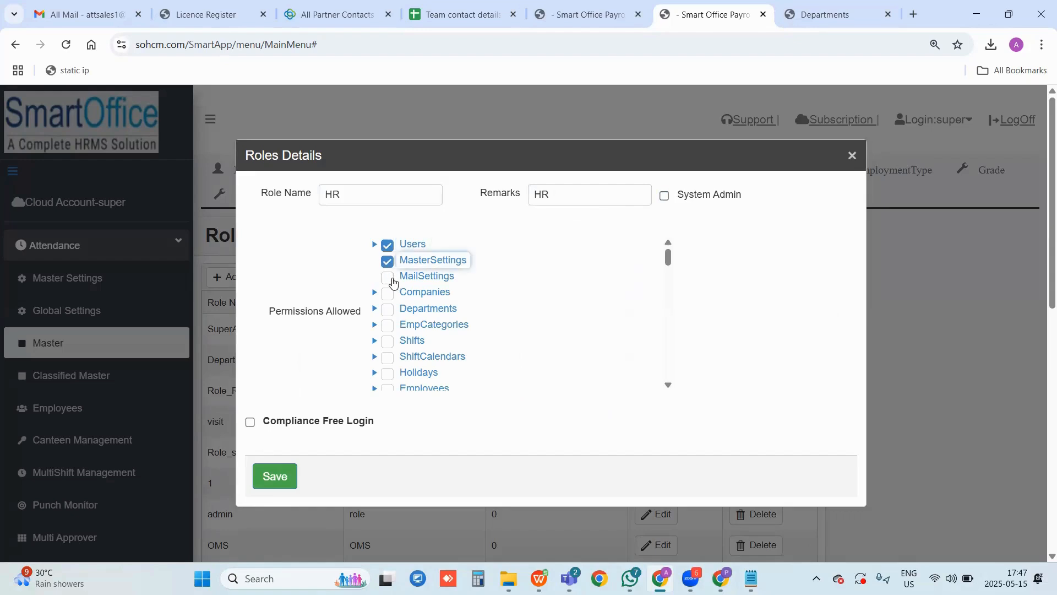
pyautogui.click(387, 277)
pyautogui.click(388, 293)
pyautogui.click(388, 310)
pyautogui.click(387, 326)
pyautogui.click(387, 341)
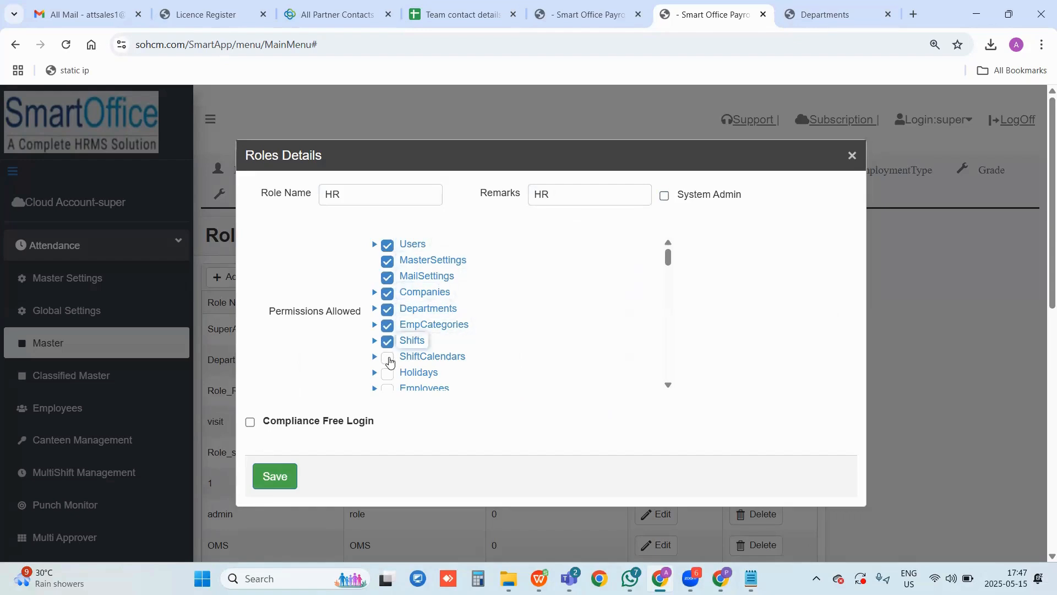
pyautogui.click(388, 357)
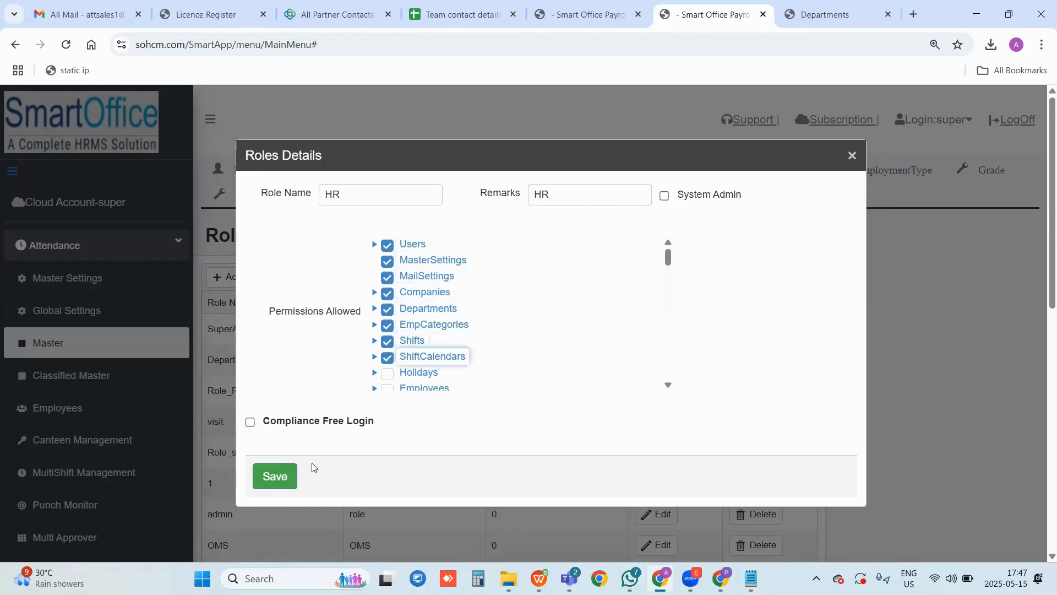
pyautogui.click(852, 155)
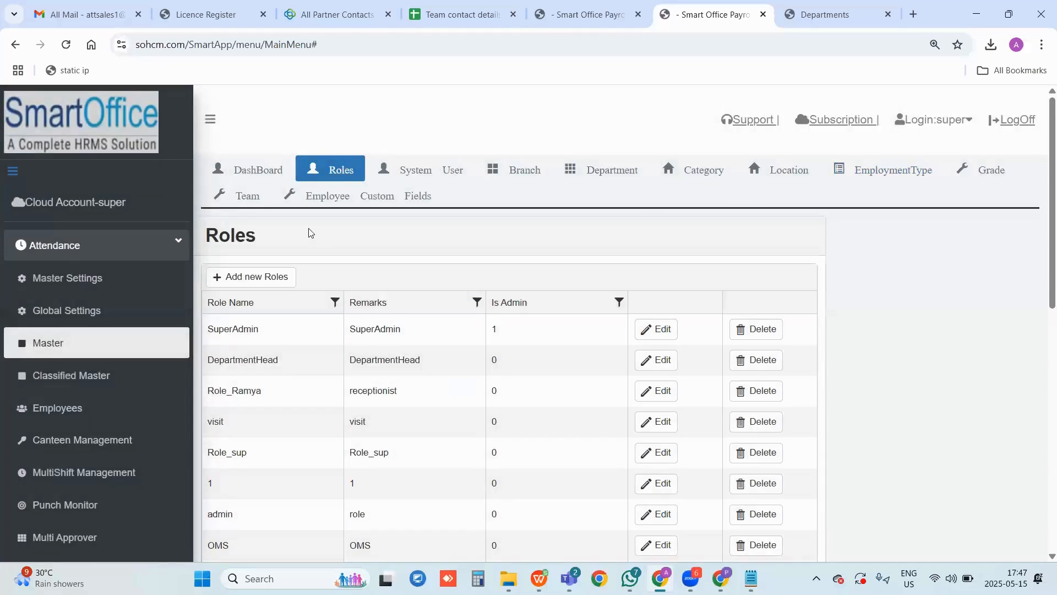
# Open a new System User record and check its Login Name and Login Password fields
pyautogui.click(451, 175)
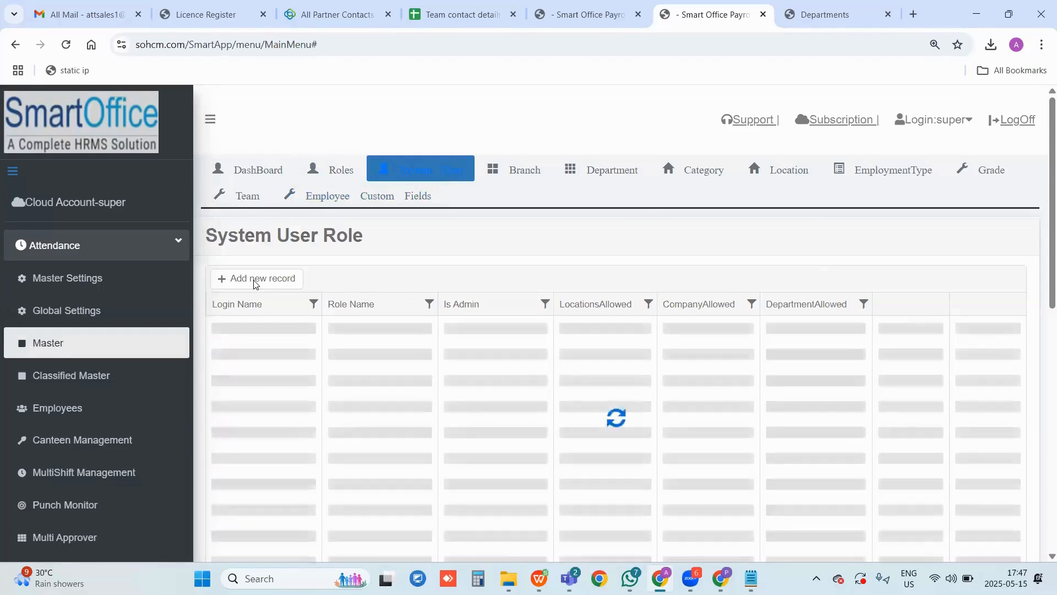
pyautogui.click(255, 282)
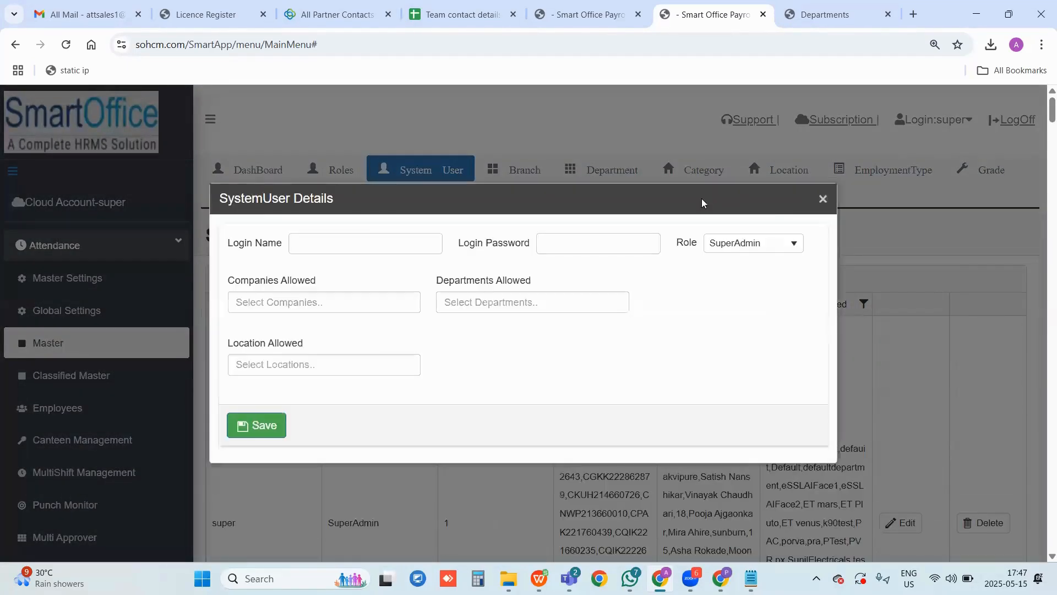
pyautogui.click(353, 245)
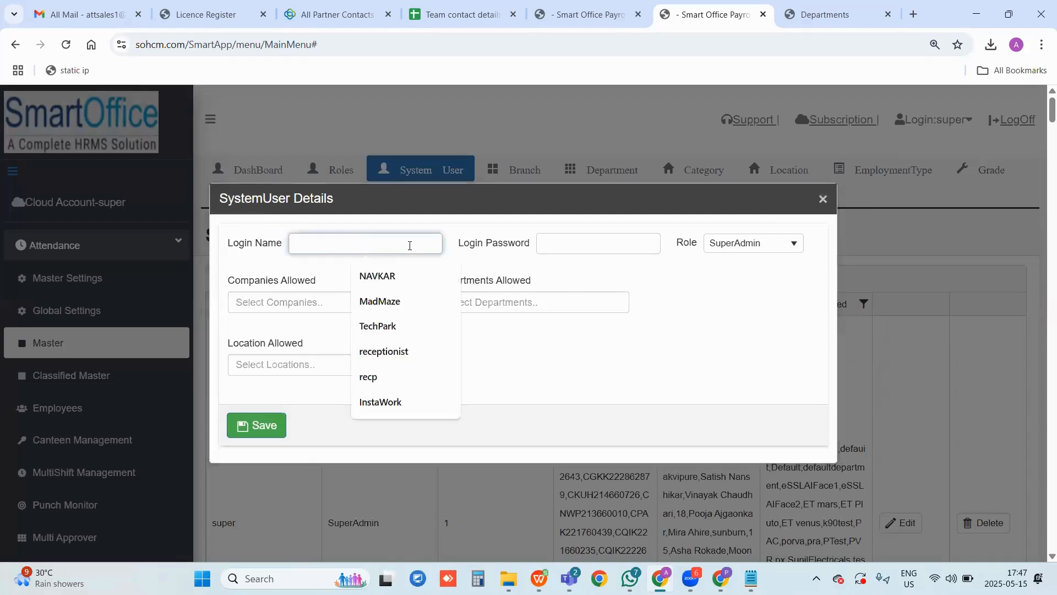
pyautogui.click(594, 249)
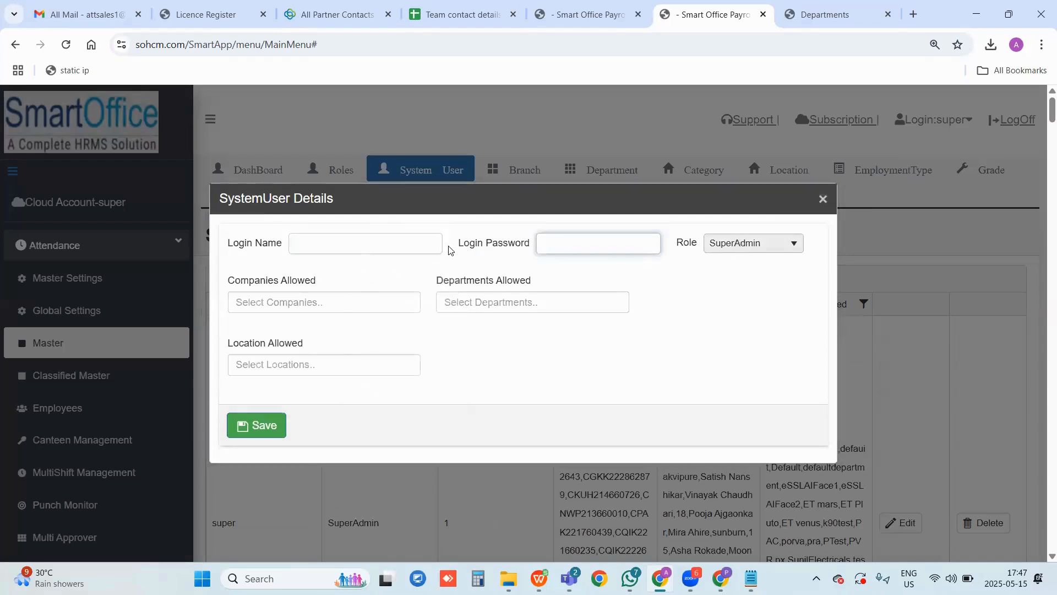
pyautogui.click(396, 245)
pyautogui.click(588, 240)
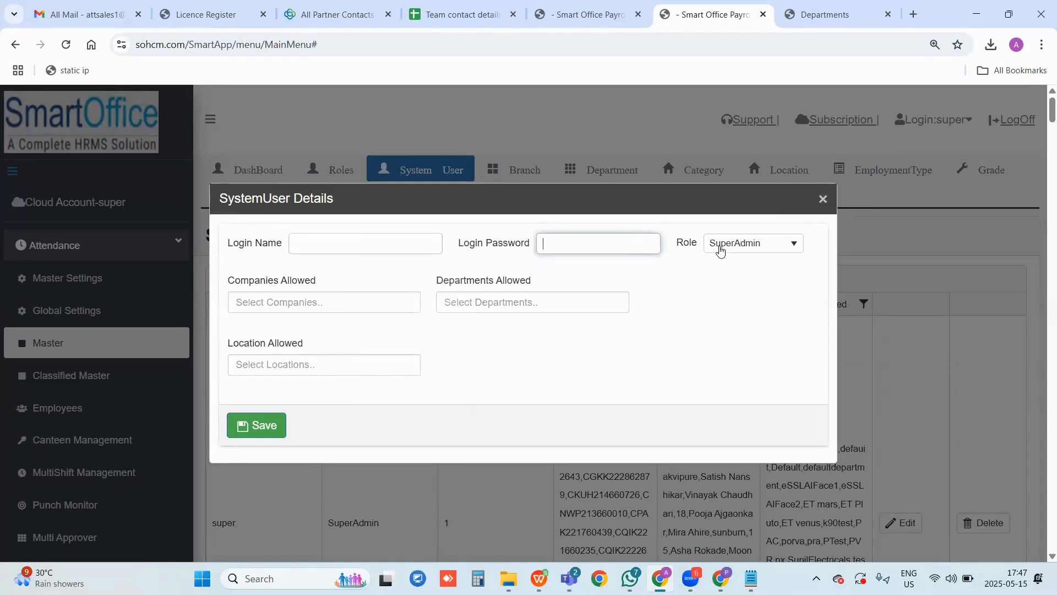
# Set the new system user's role to HR
pyautogui.click(718, 244)
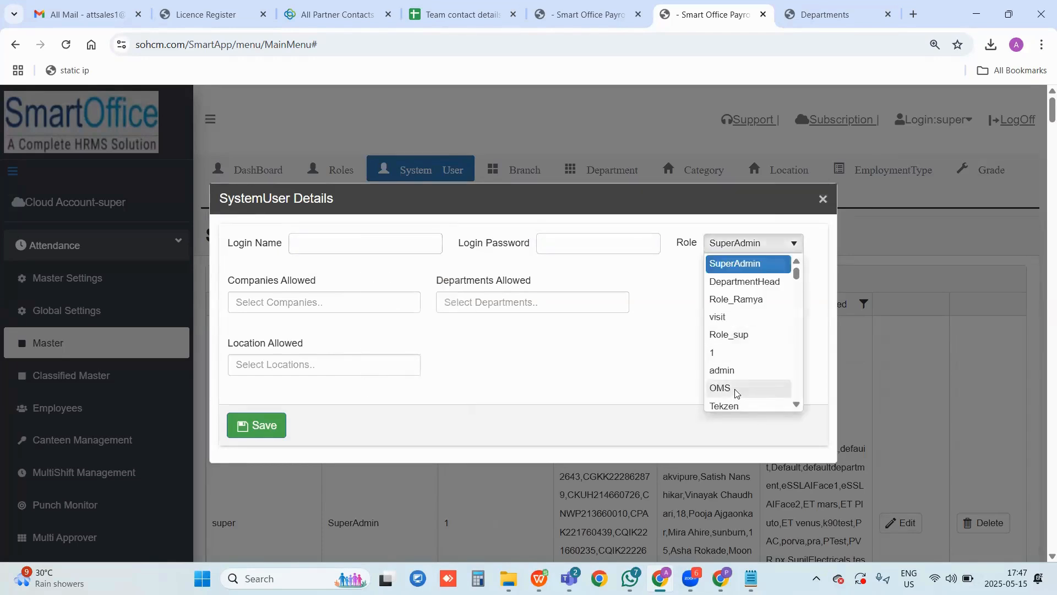
pyautogui.scroll(-5, 736, 392)
pyautogui.click(735, 399)
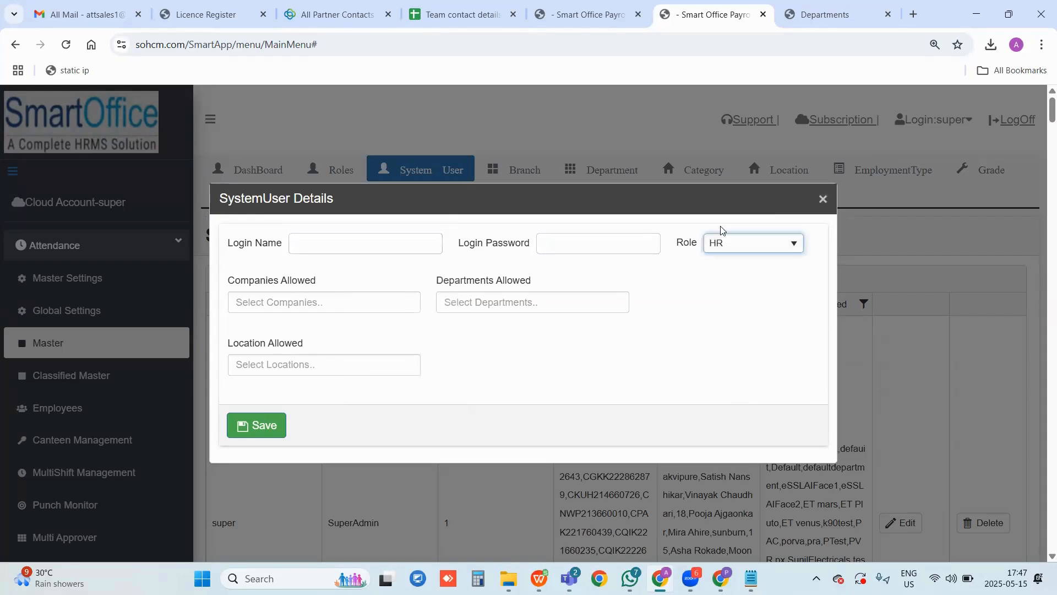
# Allow the company accenture for the new system user
pyautogui.click(330, 308)
pyautogui.scroll(-10, 309, 413)
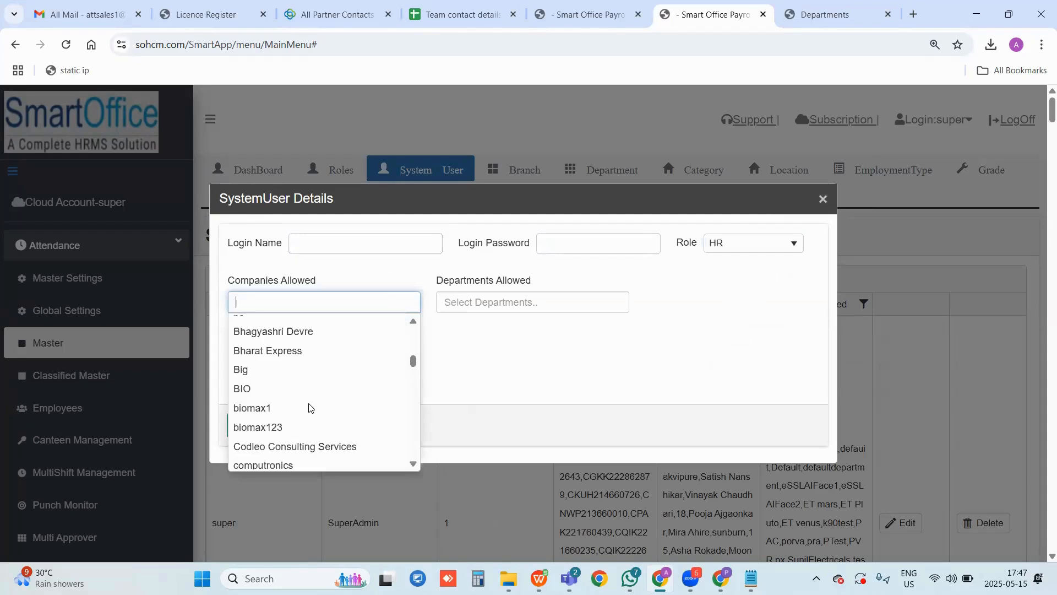
pyautogui.write('acc')
pyautogui.click(296, 325)
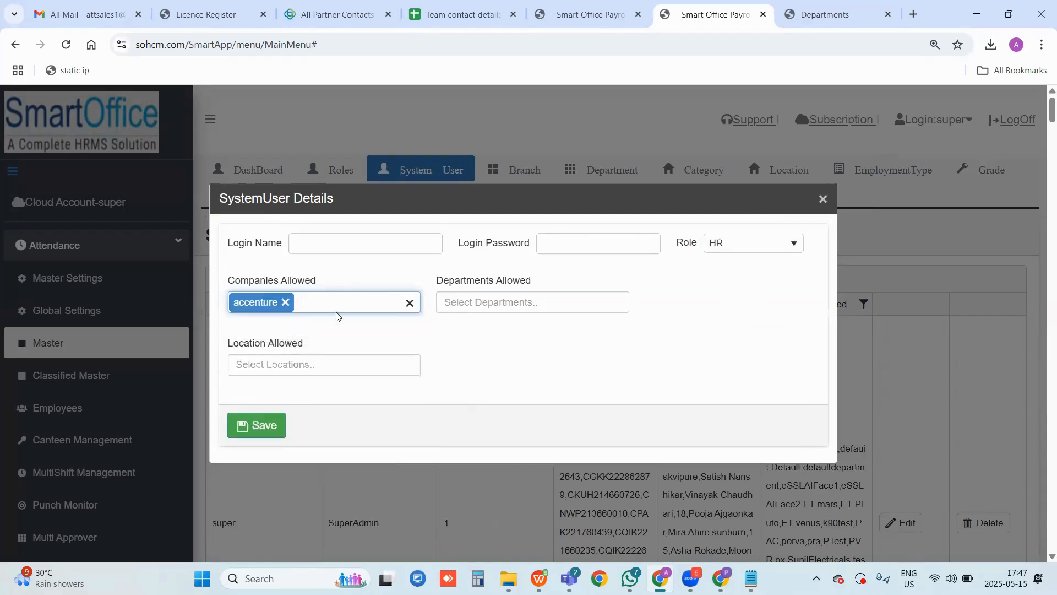
# Check the Login Name and Departments Allowed fields, and close the system user form without saving
pyautogui.click(296, 243)
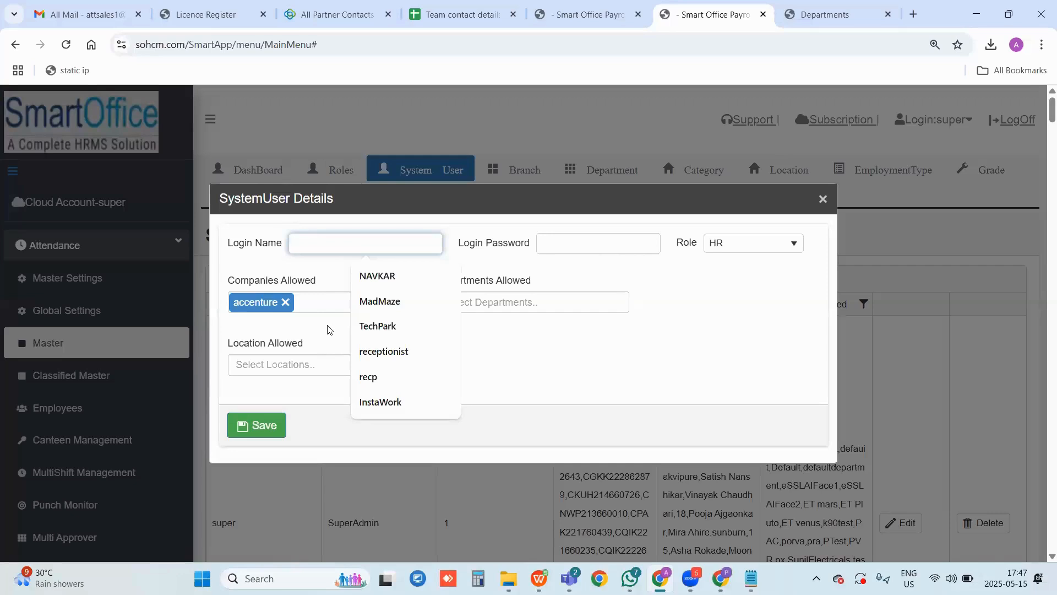
pyautogui.click(330, 364)
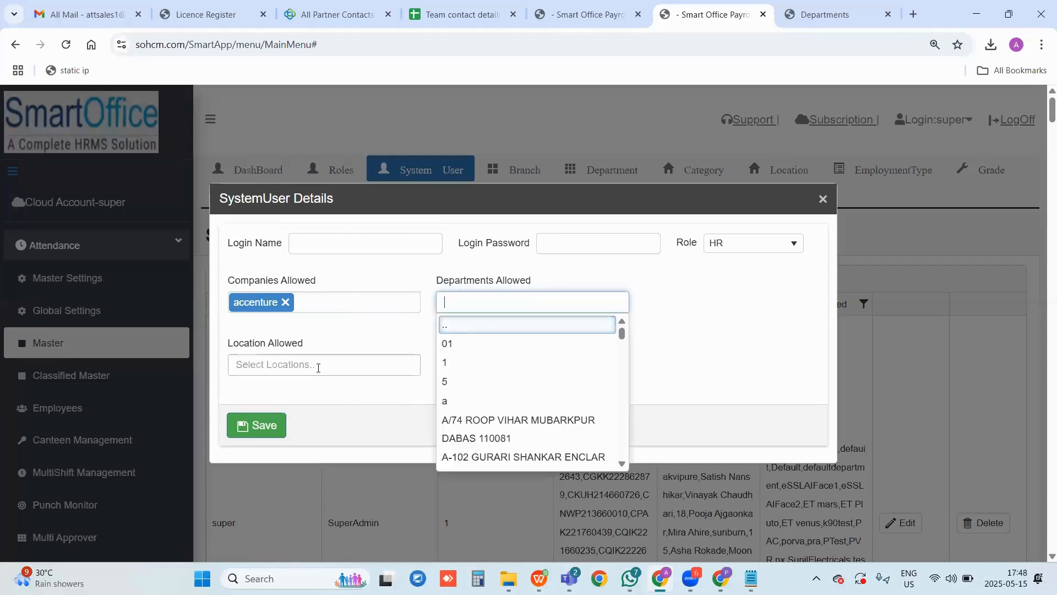
pyautogui.click(822, 199)
# Open a new company record under Branch, check its Full Name, Short Name and remaining fields, and close it without saving
pyautogui.click(508, 171)
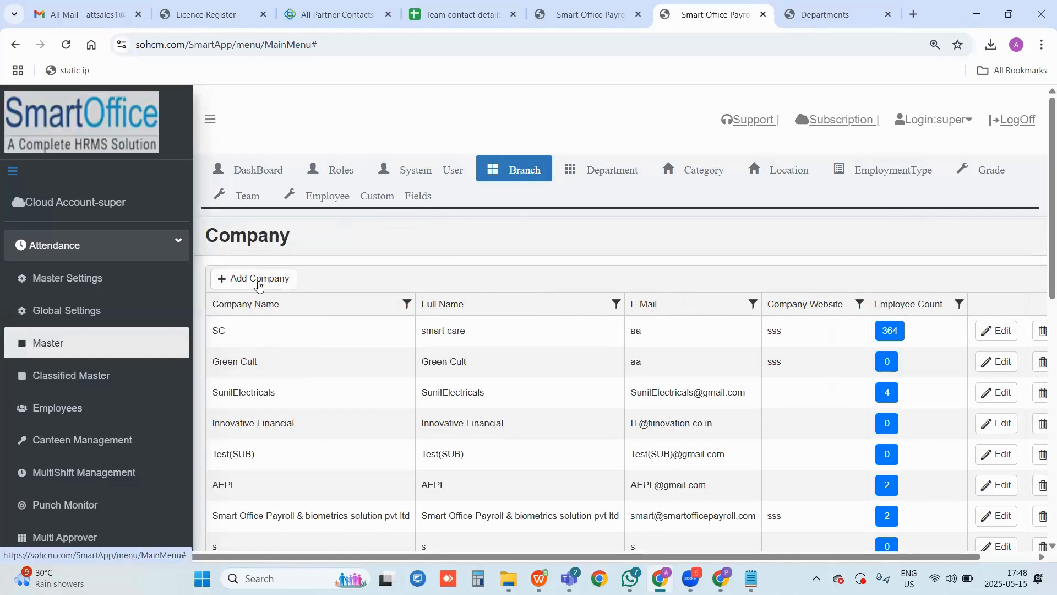
pyautogui.click(249, 279)
pyautogui.click(364, 165)
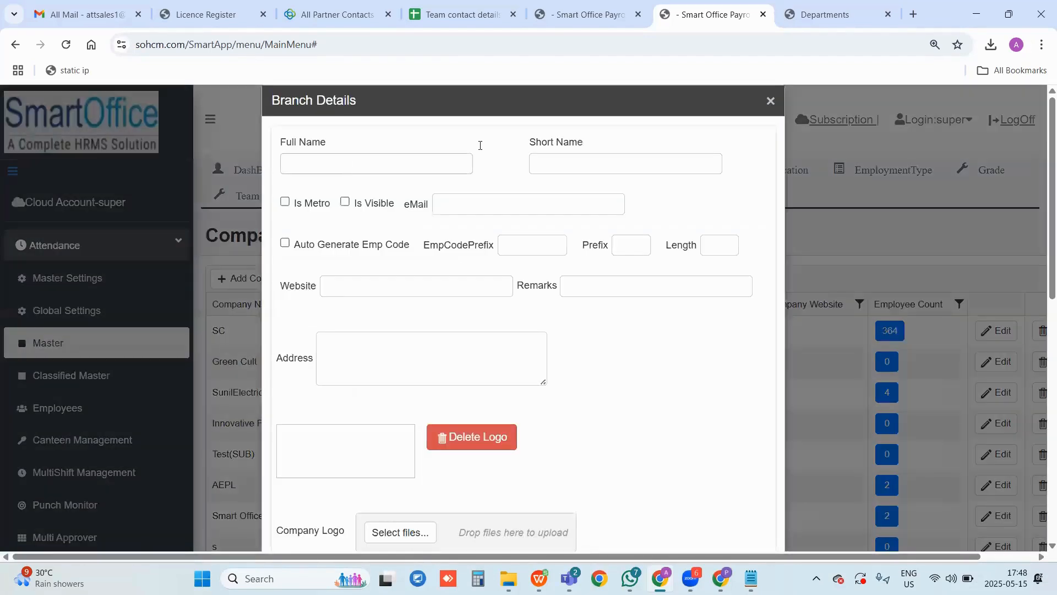
pyautogui.click(356, 370)
pyautogui.click(619, 158)
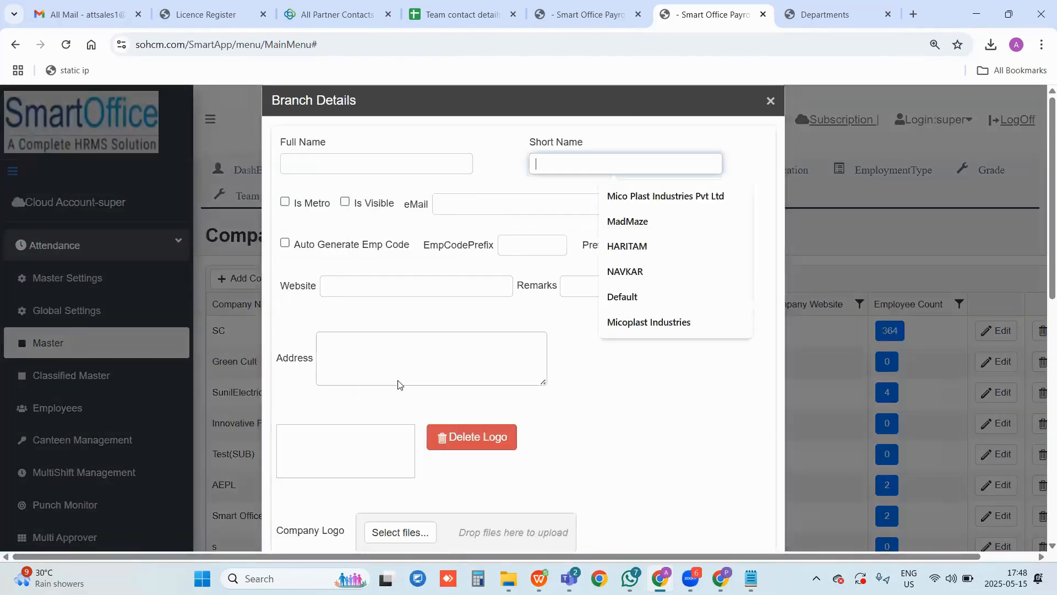
pyautogui.scroll(-3, 321, 406)
pyautogui.scroll(3, 561, 333)
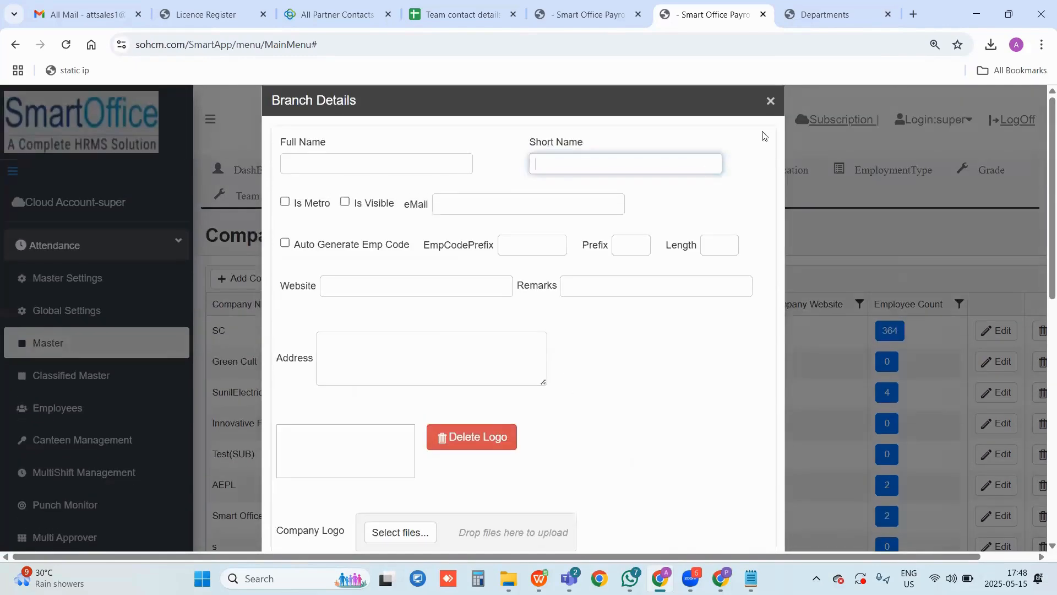
pyautogui.click(770, 101)
# Open a new department record, check its department name and short name fields, and close it without saving
pyautogui.click(585, 171)
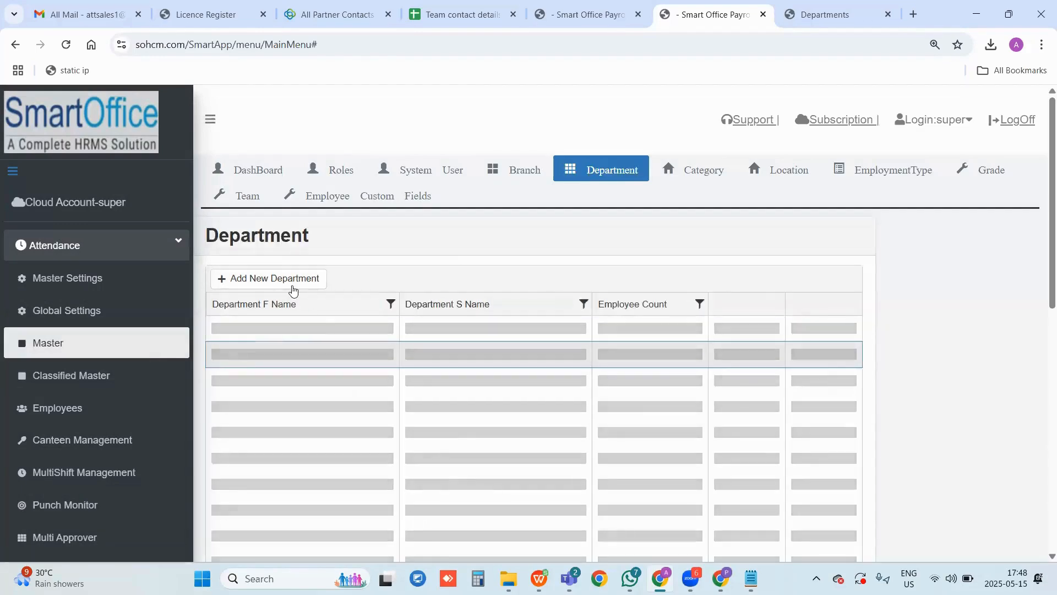
pyautogui.click(280, 281)
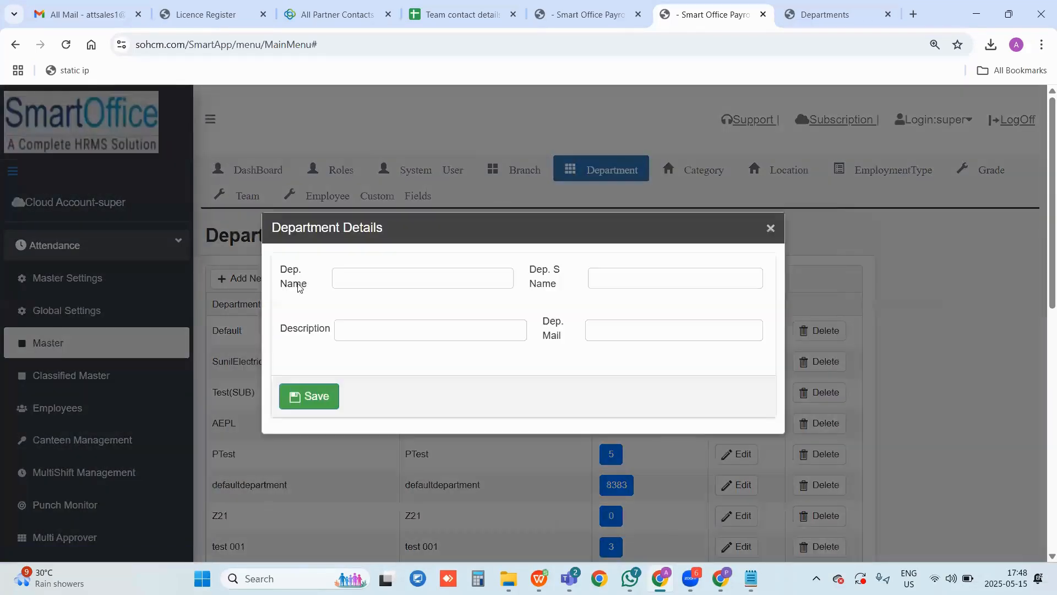
pyautogui.click(430, 279)
pyautogui.press('Tab')
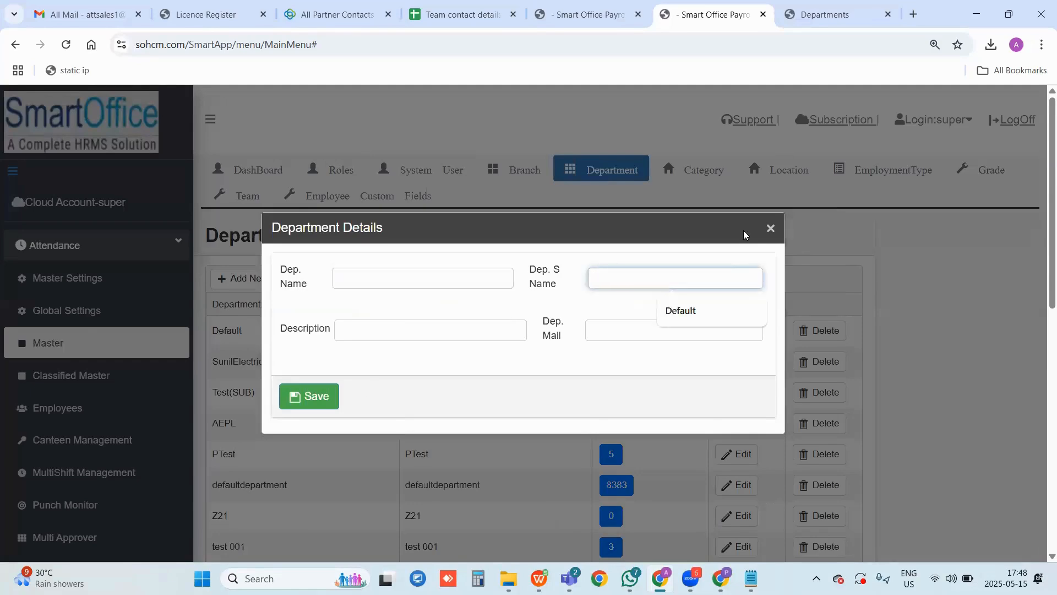
pyautogui.click(772, 229)
# Open a new location record and examine its name, code, e-mail, address and map fields
pyautogui.click(782, 175)
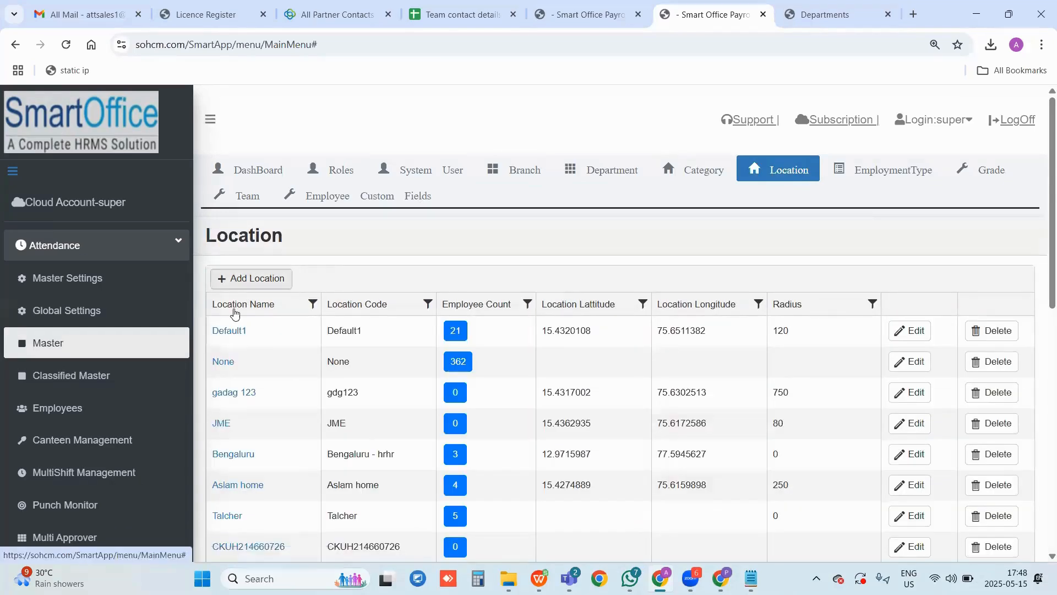
pyautogui.click(272, 279)
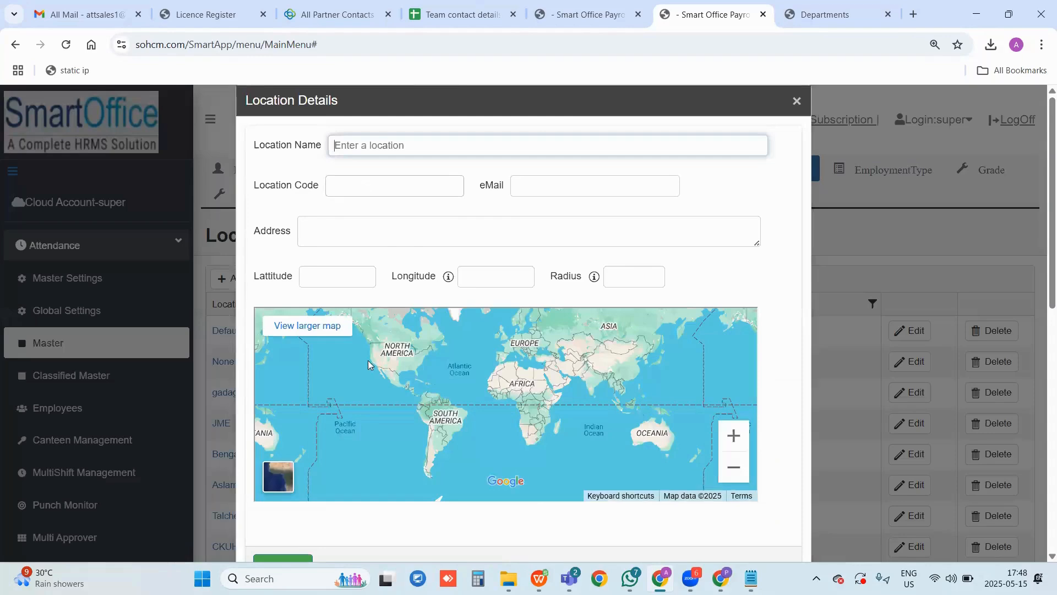
pyautogui.click(367, 184)
pyautogui.scroll(-3, 523, 380)
pyautogui.scroll(1, 728, 338)
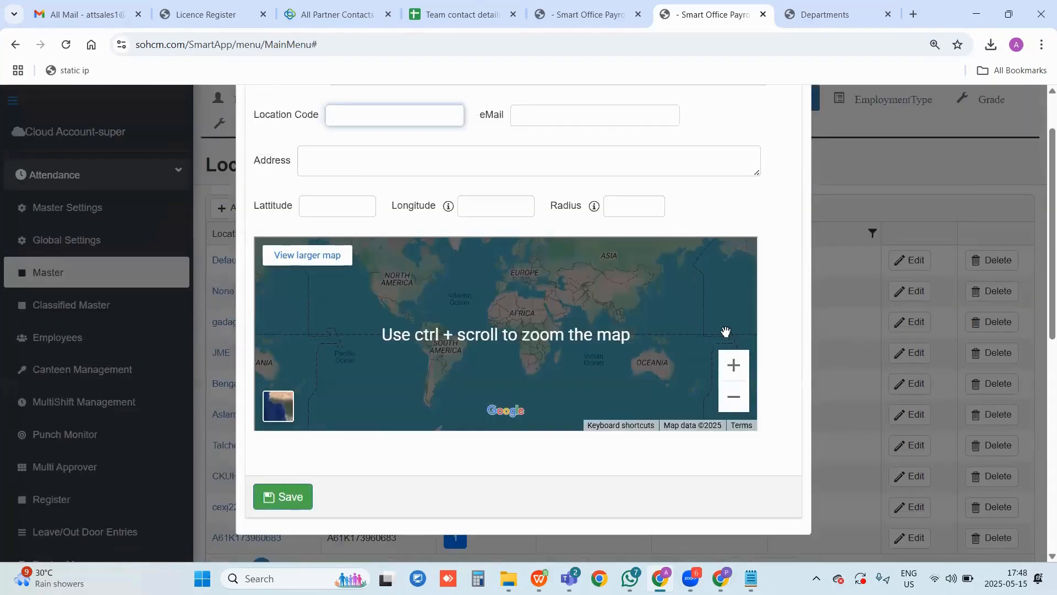
pyautogui.scroll(2, 688, 212)
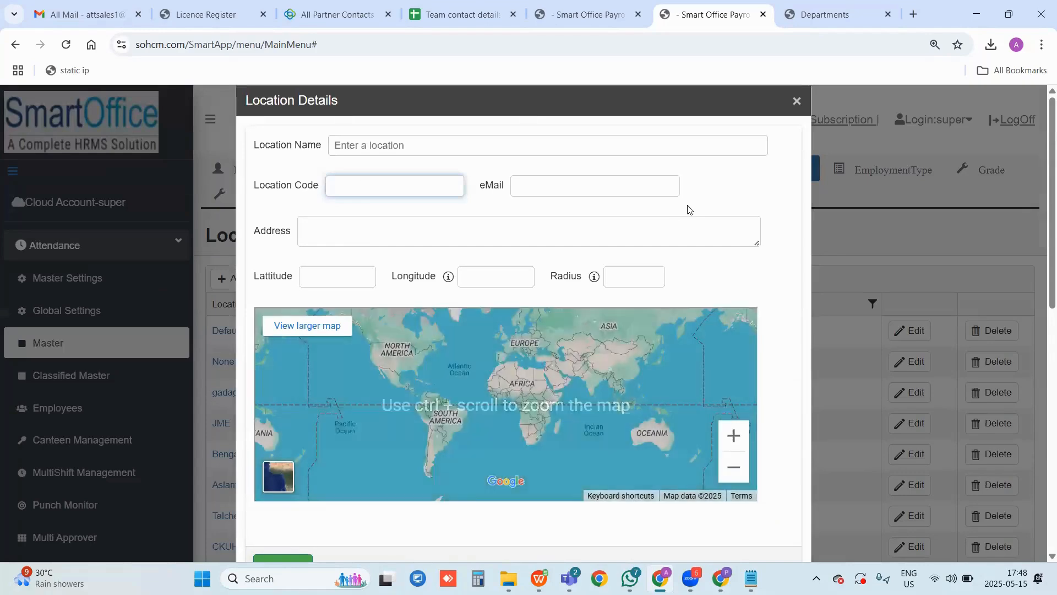
# Check the new location's latitude, longitude and radius fields, and close the form without saving
pyautogui.click(336, 278)
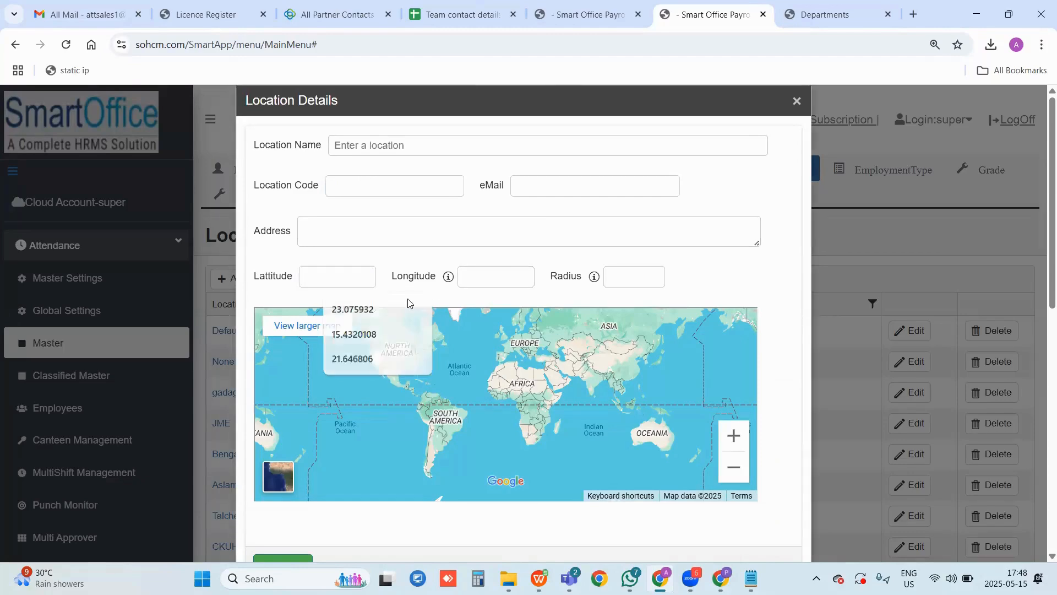
pyautogui.click(477, 275)
pyautogui.click(635, 275)
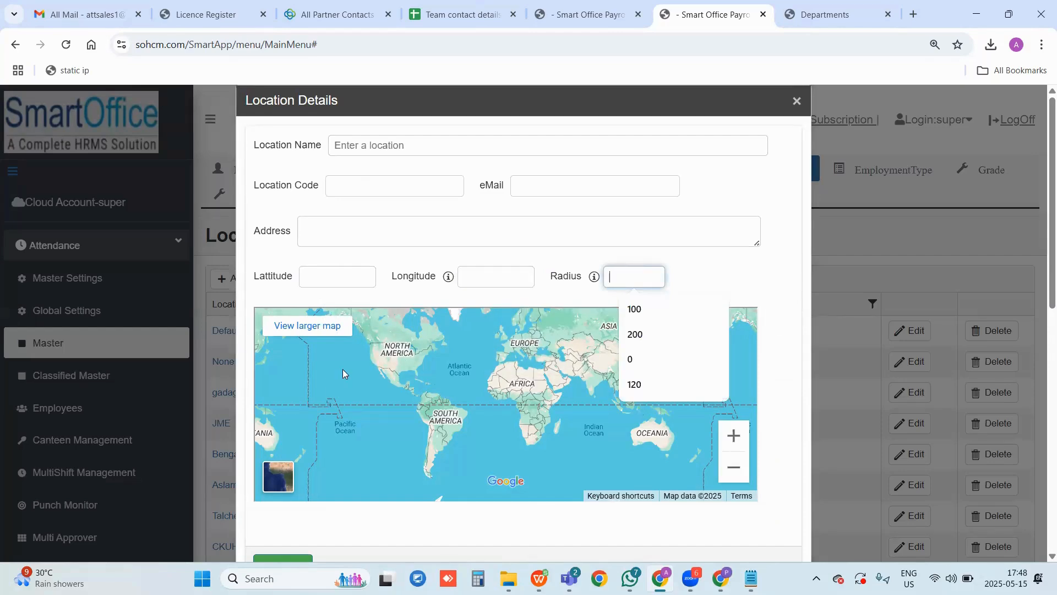
pyautogui.scroll(-2, 286, 411)
pyautogui.scroll(2, 637, 373)
pyautogui.scroll(1, 803, 160)
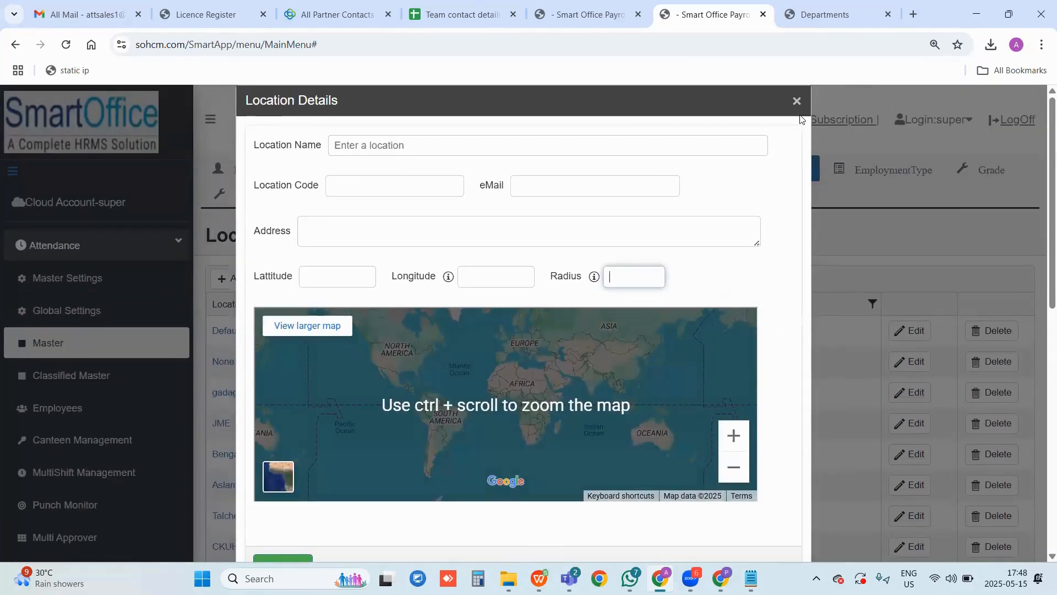
pyautogui.click(798, 99)
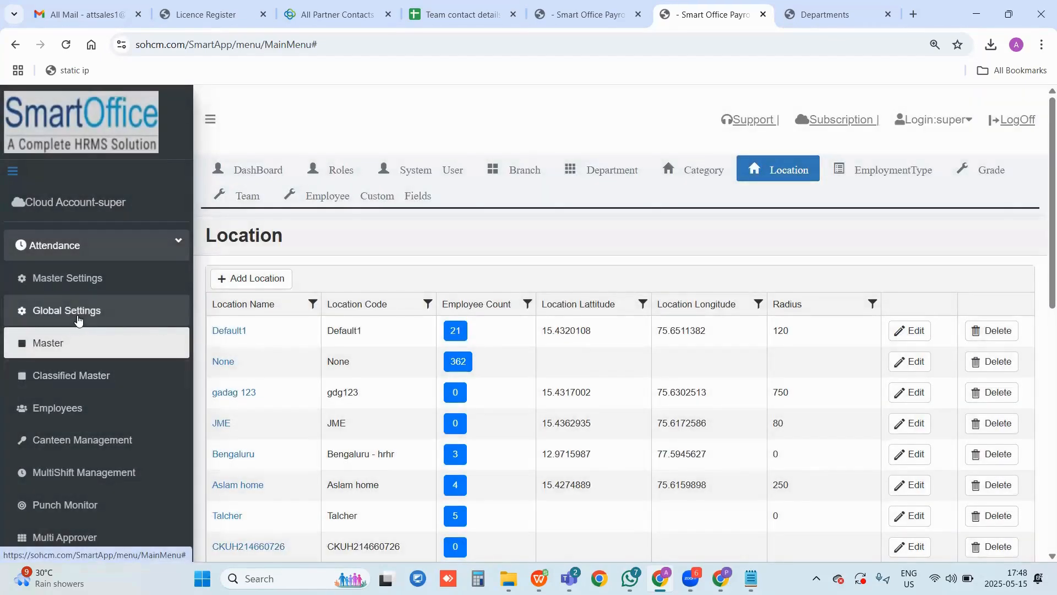
# Open the Master Settings and review the shift, leave, photo path and other settings
pyautogui.click(81, 293)
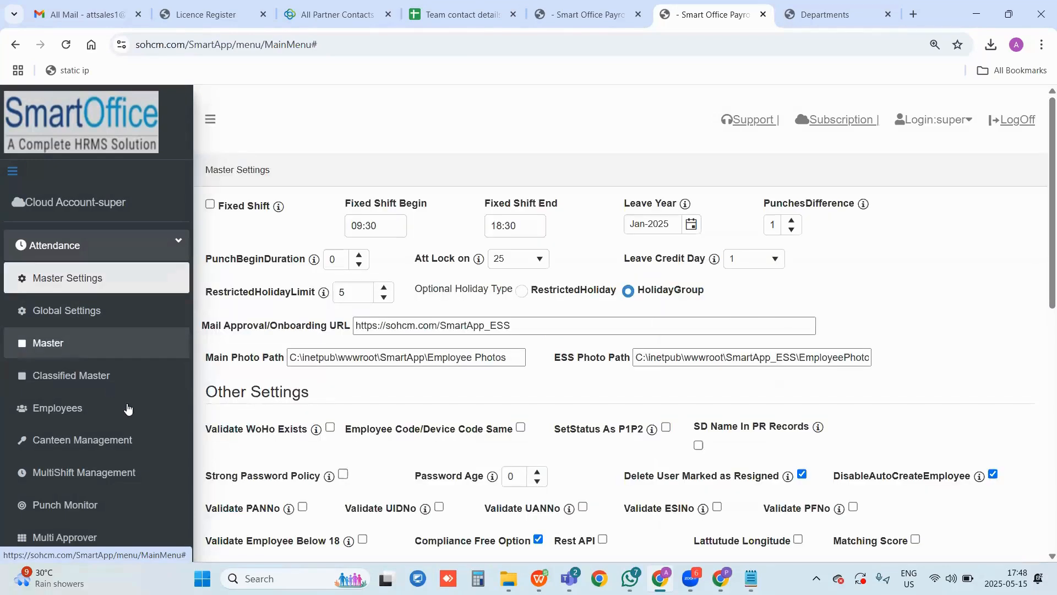
pyautogui.scroll(-1, 440, 409)
pyautogui.scroll(-2, 440, 409)
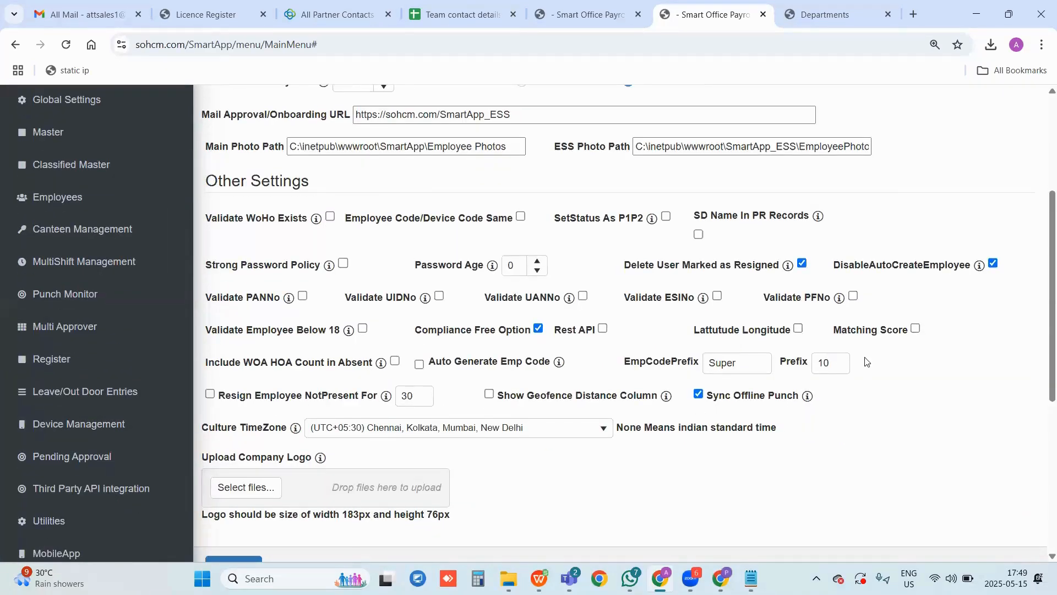
pyautogui.scroll(3, 866, 361)
pyautogui.scroll(-2, 434, 320)
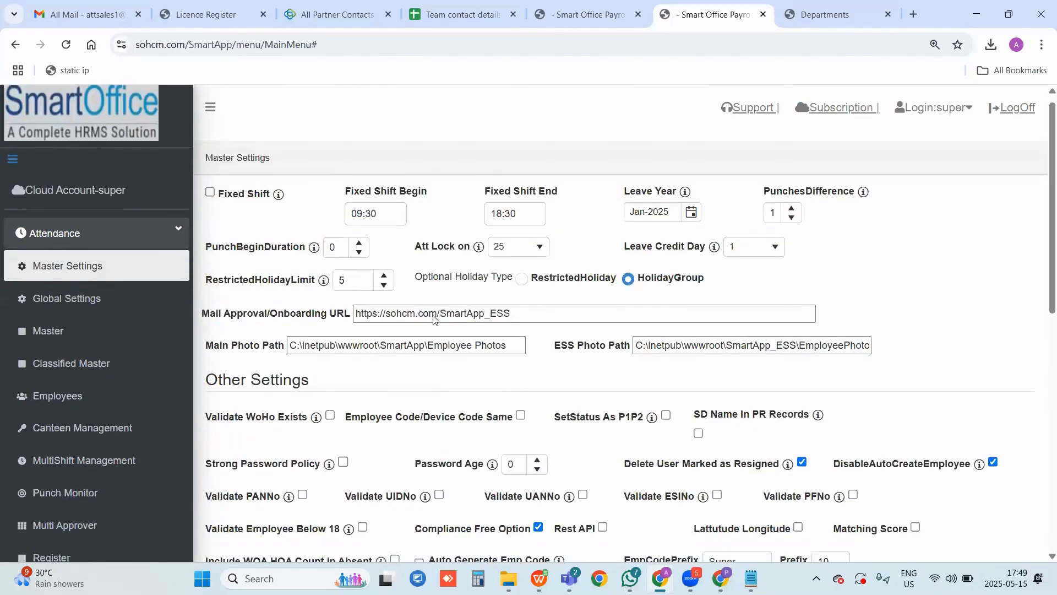
pyautogui.scroll(2, 248, 182)
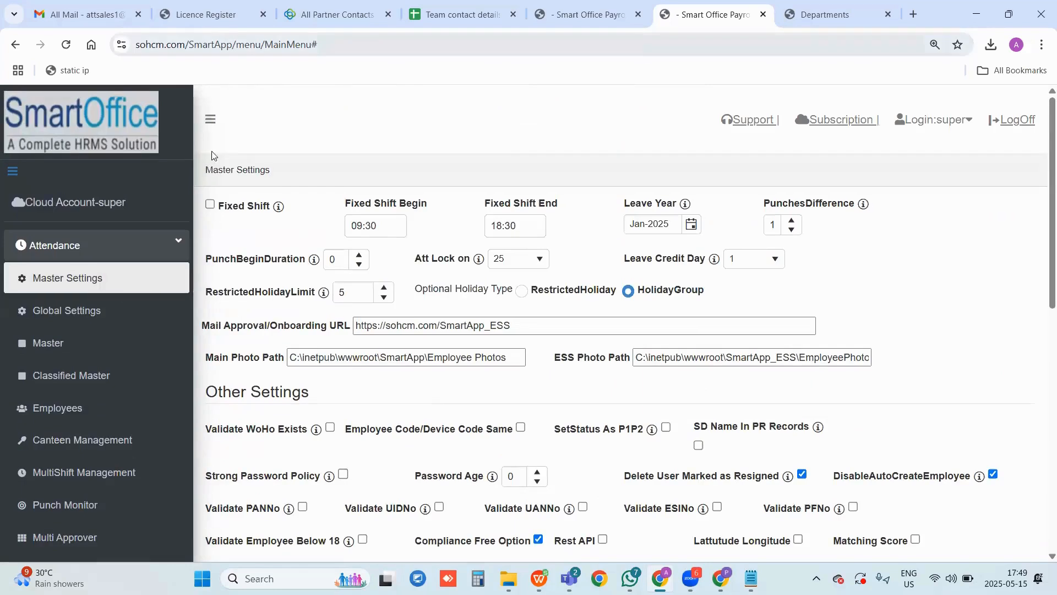
# Try the Fixed Shift option and leave it off, and check the days available for Att Lock on without changing it
pyautogui.click(210, 205)
pyautogui.click(209, 205)
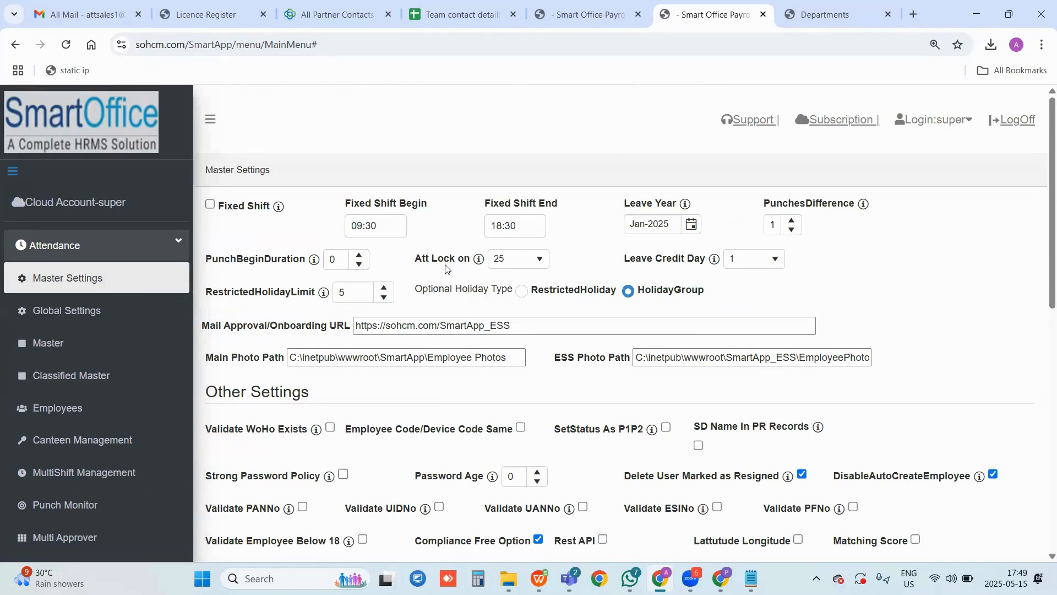
pyautogui.click(516, 259)
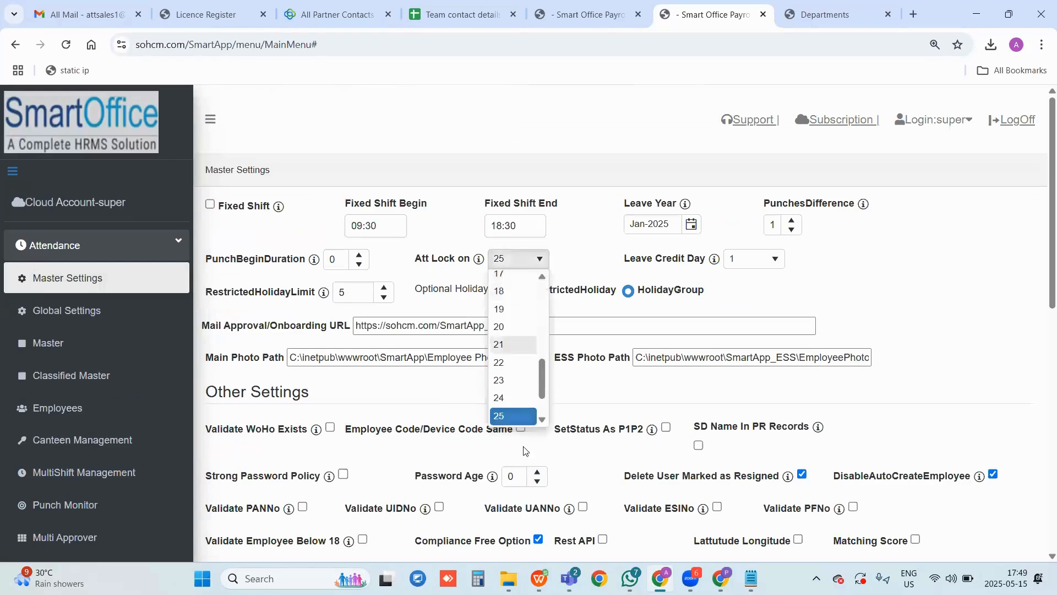
pyautogui.scroll(-1, 518, 265)
pyautogui.click(522, 190)
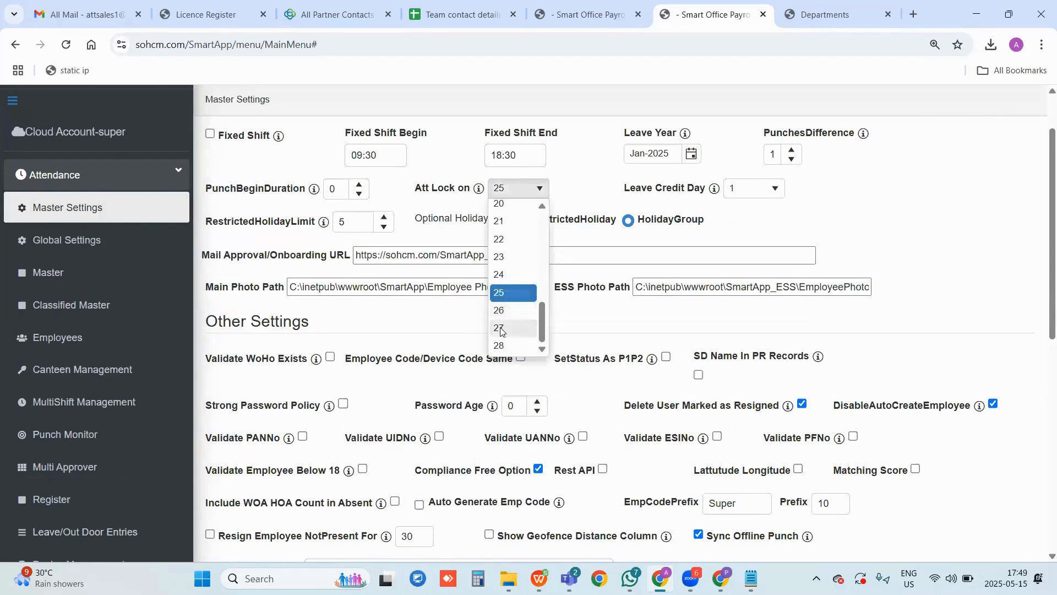
pyautogui.click(447, 268)
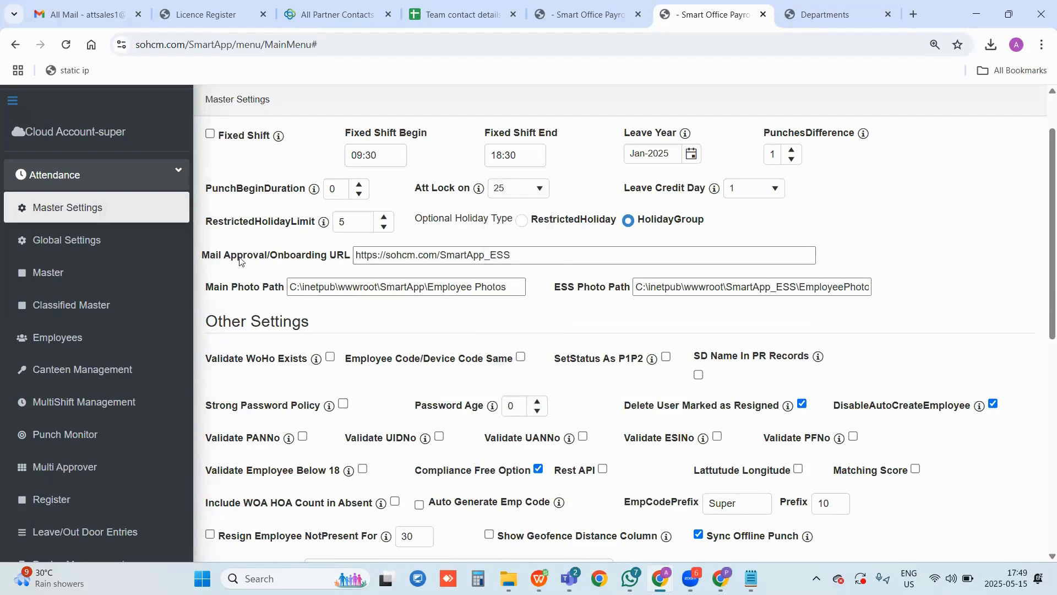
# Turn on Employee Code/Device Code Same under Other Settings and review the remaining options
pyautogui.scroll(-2, 385, 386)
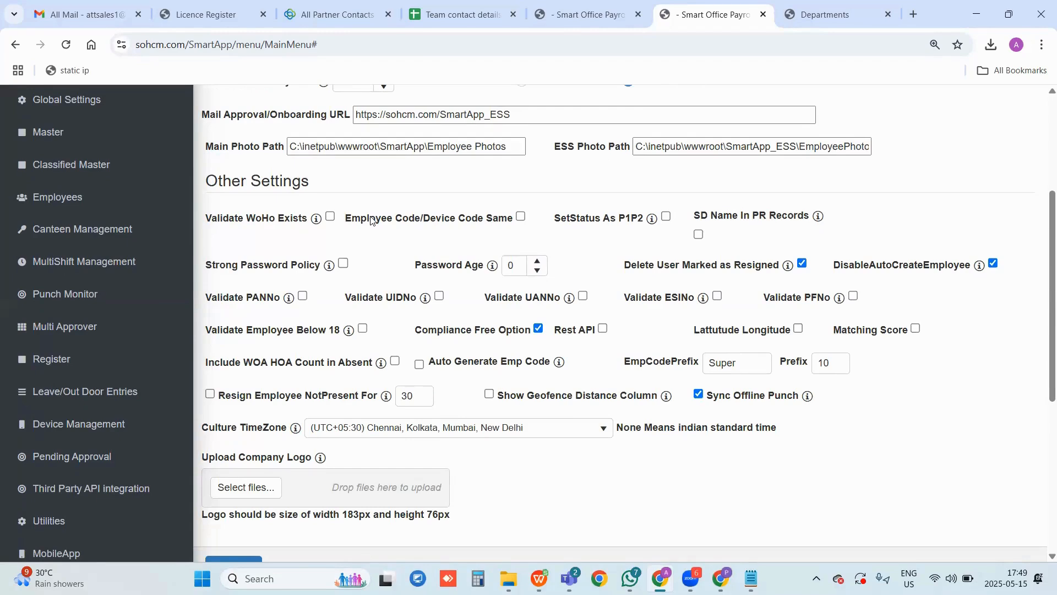
pyautogui.moveTo(372, 220); pyautogui.dragTo(486, 224)
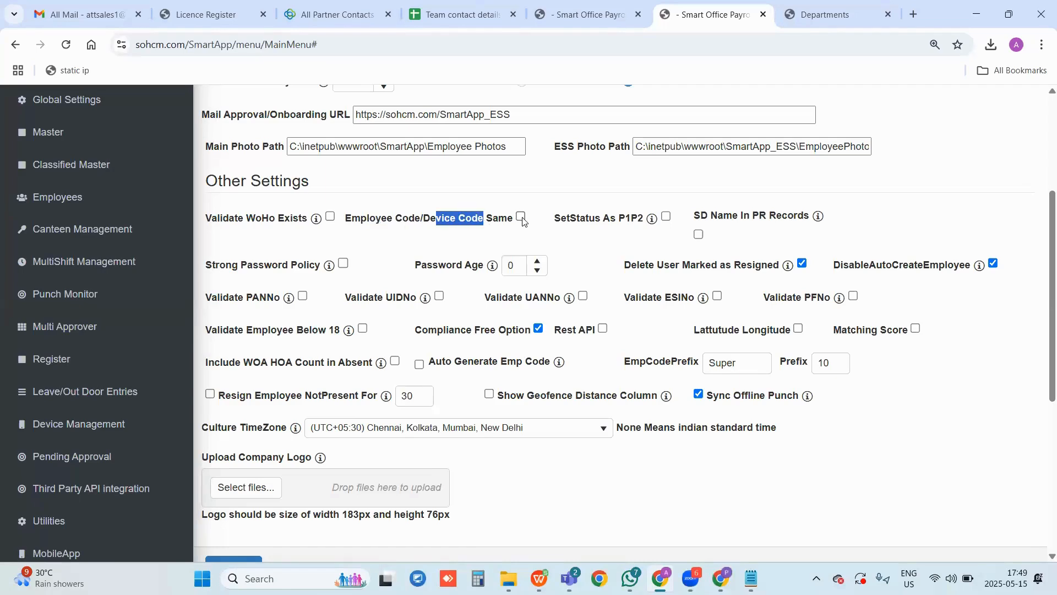
pyautogui.click(521, 216)
pyautogui.scroll(-1, 532, 366)
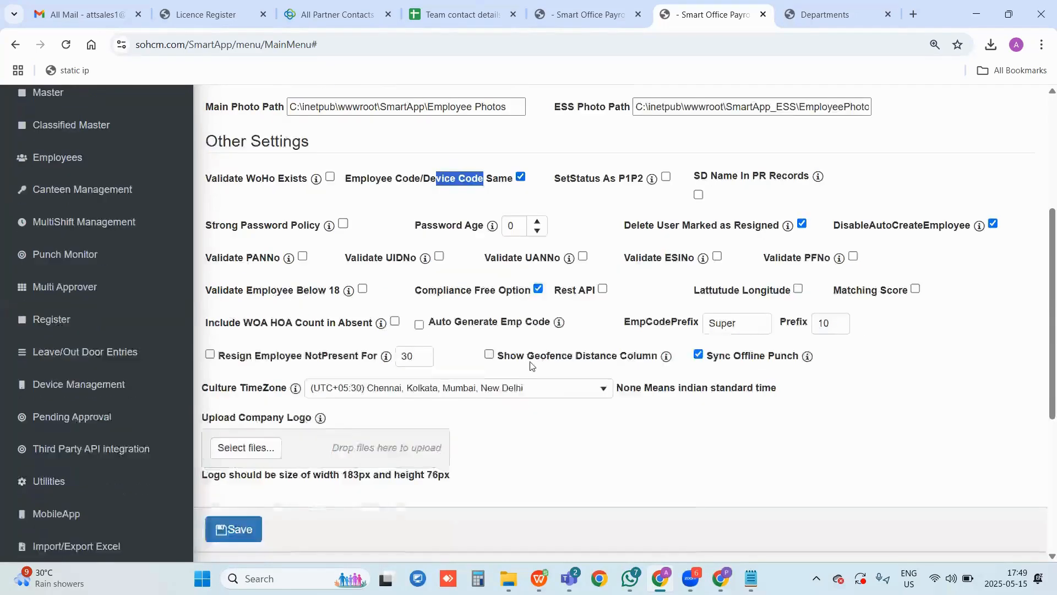
pyautogui.scroll(-1, 532, 367)
pyautogui.scroll(1, 287, 409)
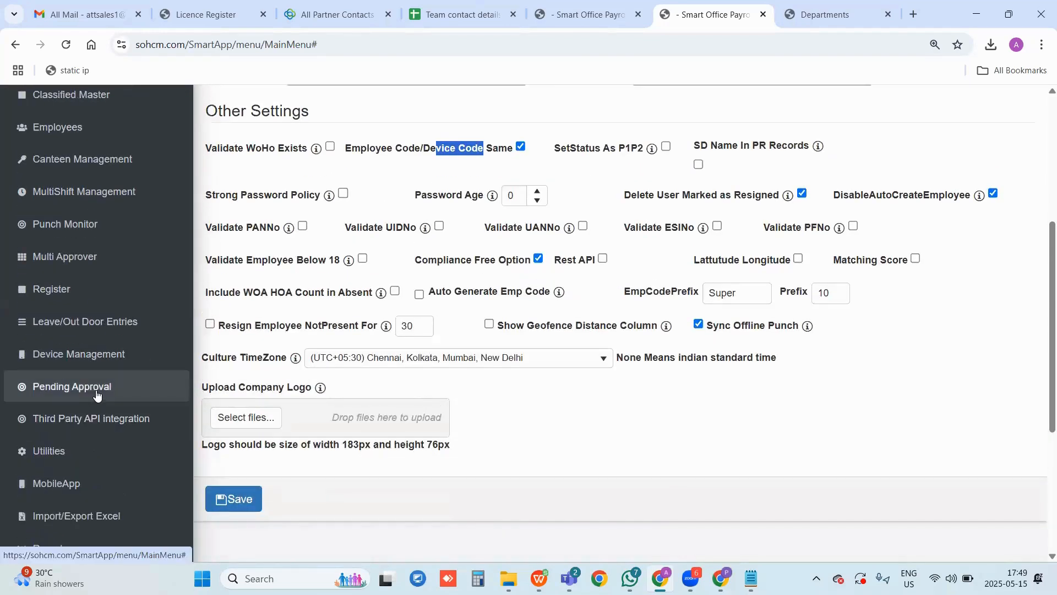
pyautogui.scroll(4, 99, 380)
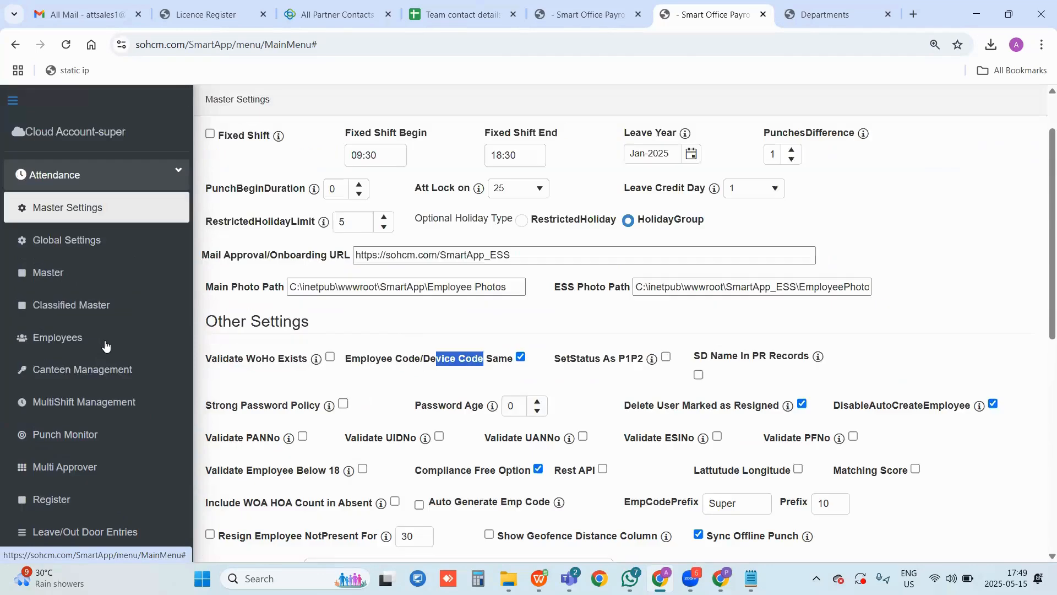
# Start a new category from the Master section's category list and check its Name and Short Name fields without filling them in
pyautogui.click(83, 272)
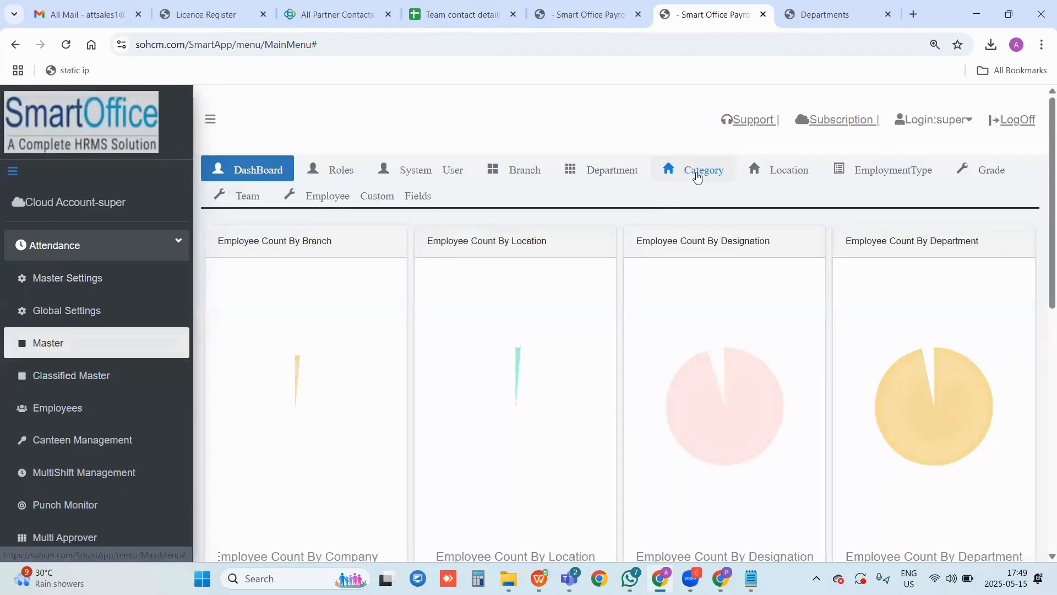
pyautogui.click(697, 174)
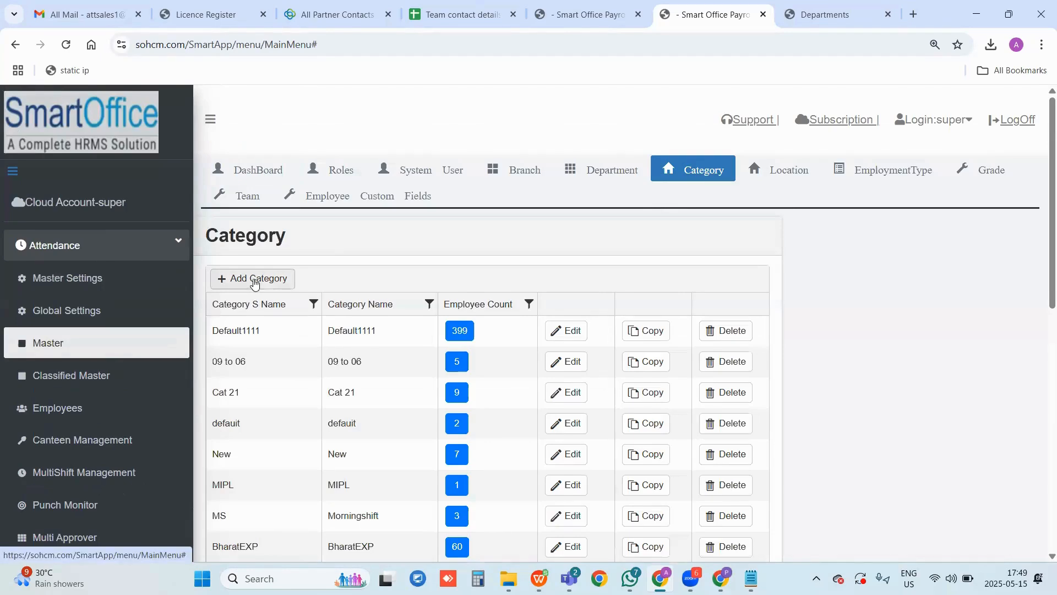
pyautogui.click(254, 281)
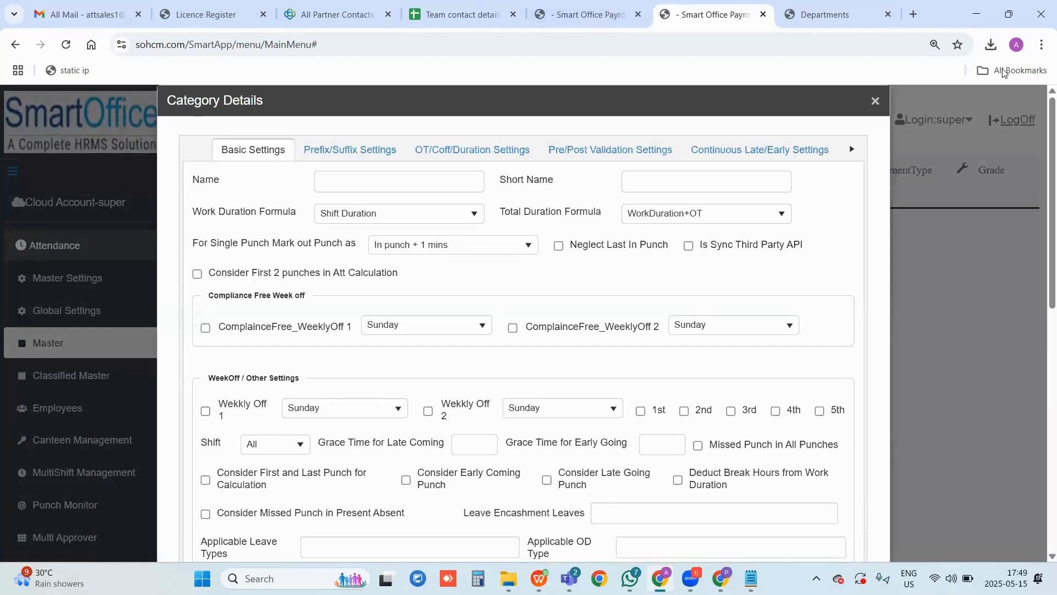
pyautogui.click(462, 186)
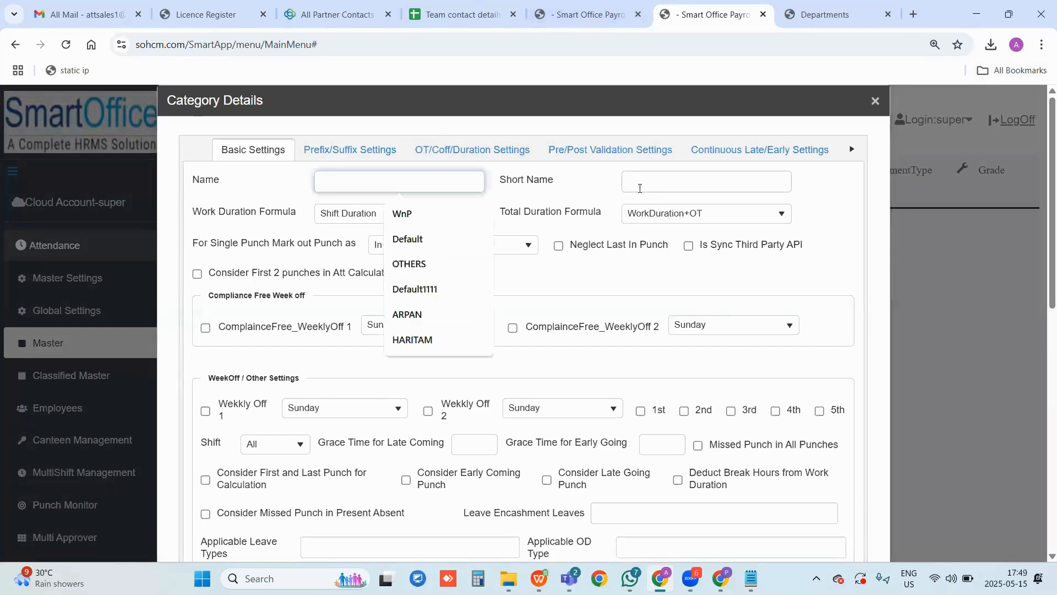
pyautogui.click(638, 187)
# Set the category's Work Duration Formula to Within Shift Worked Duration and its Total Duration Formula to OutTime- InTime
pyautogui.click(334, 215)
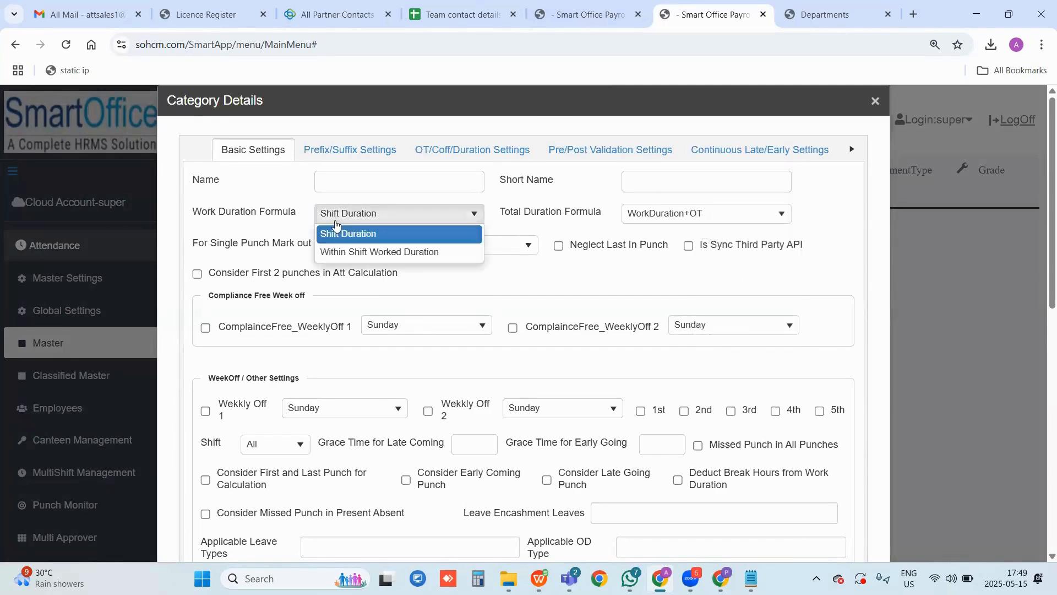
pyautogui.click(346, 253)
pyautogui.click(364, 216)
pyautogui.click(364, 235)
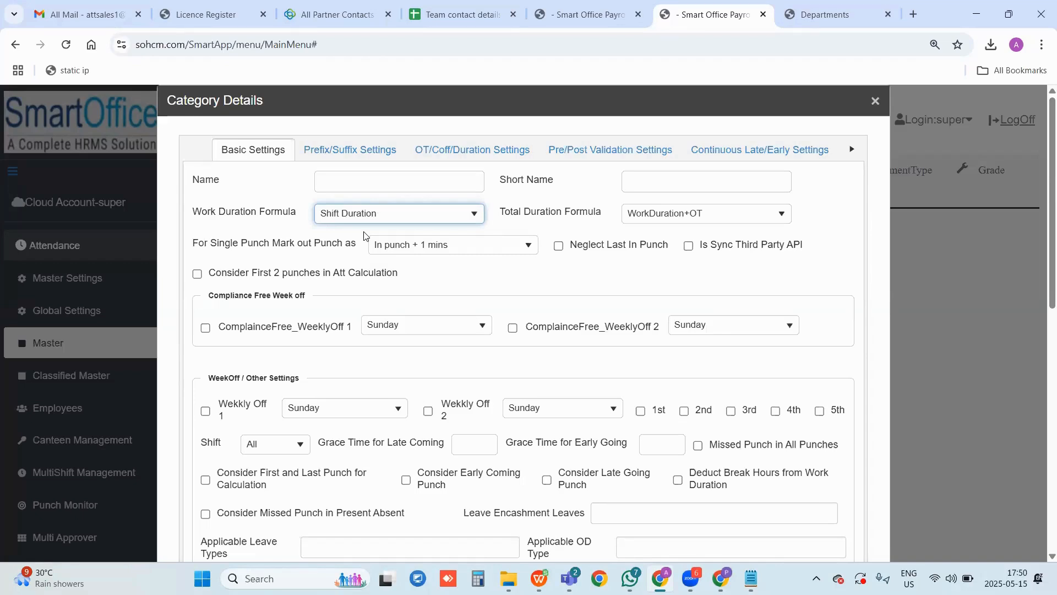
pyautogui.click(388, 217)
pyautogui.click(384, 252)
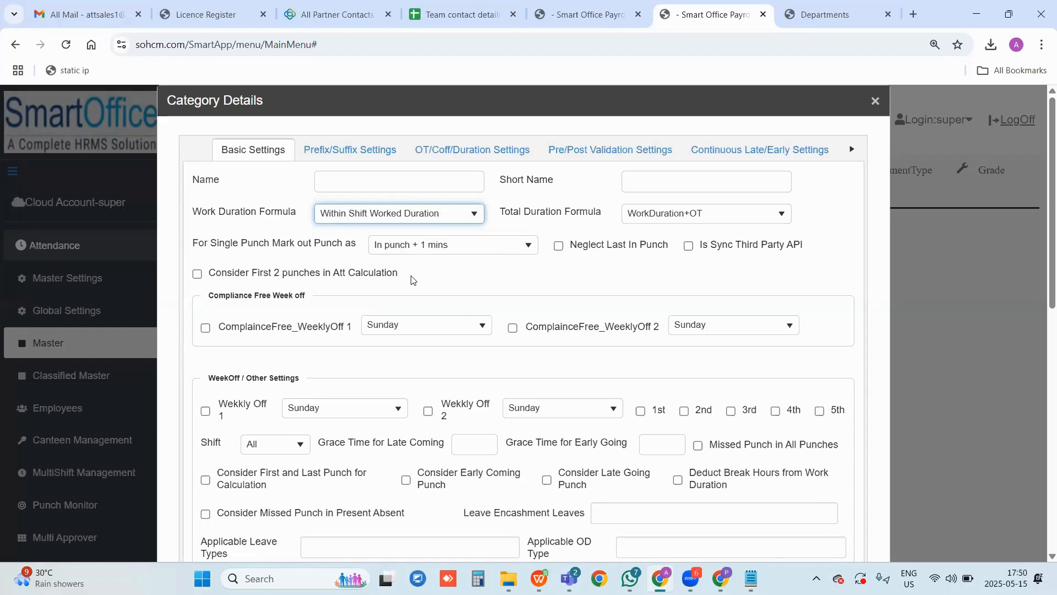
pyautogui.click(619, 221)
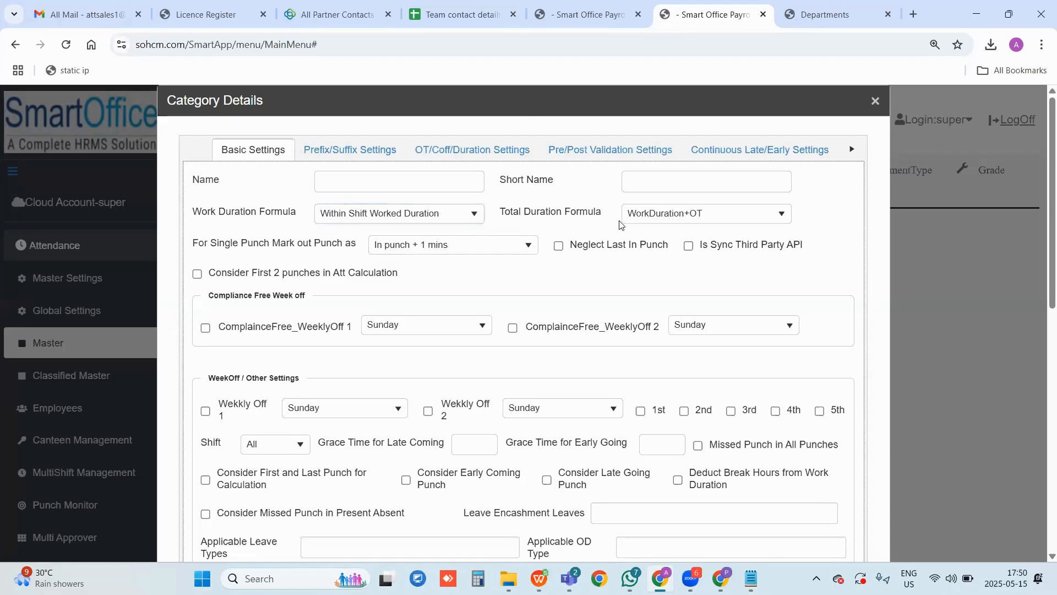
pyautogui.click(634, 222)
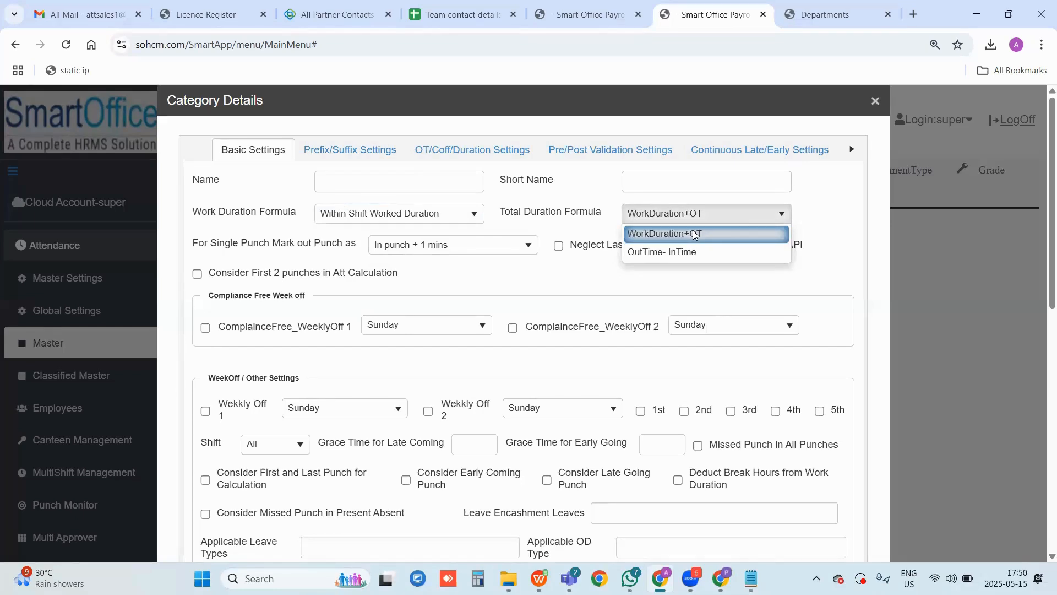
pyautogui.click(668, 253)
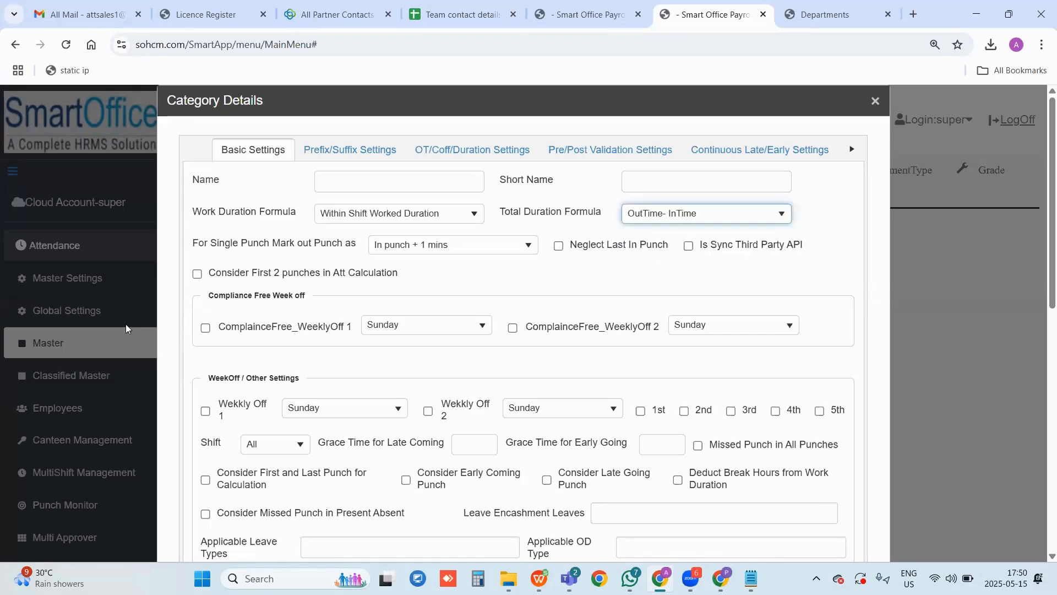
# Set the single punch out-punch rule to No System Entry (S.E) +Present and review the other available choices
pyautogui.moveTo(194, 242); pyautogui.dragTo(347, 256)
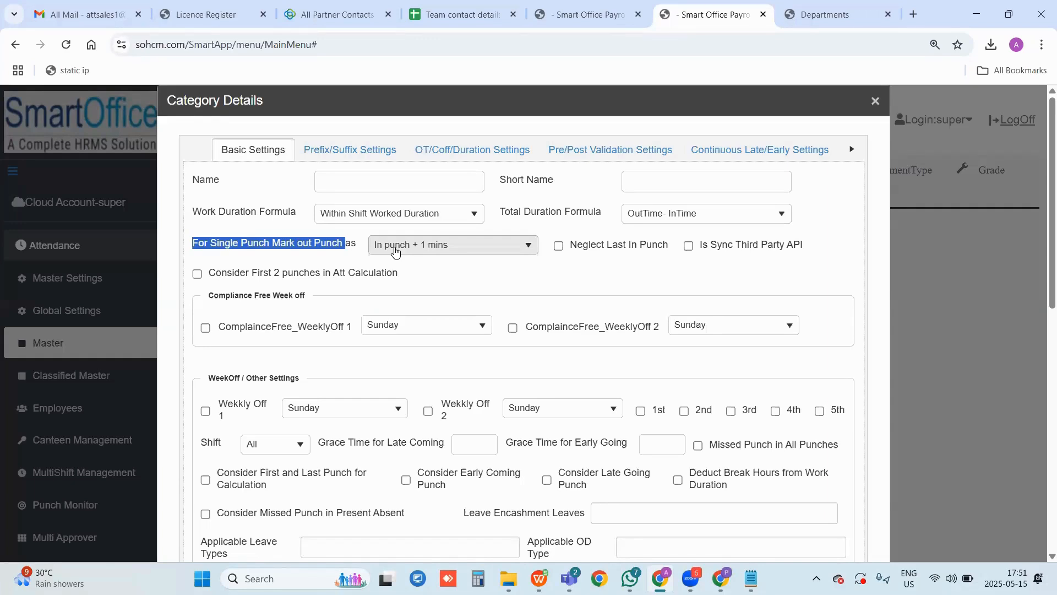
pyautogui.click(395, 251)
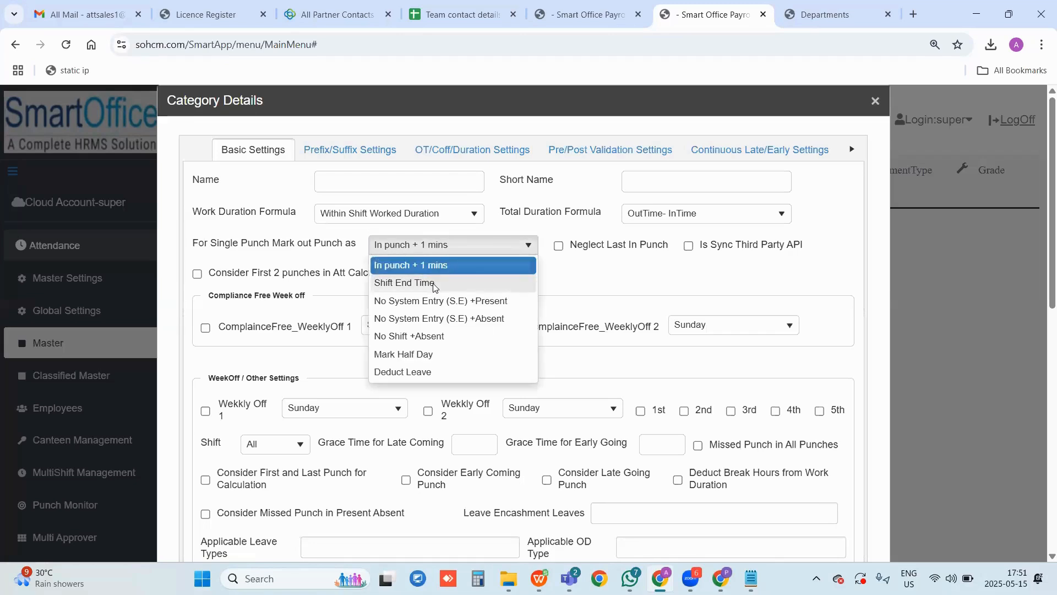
pyautogui.click(435, 285)
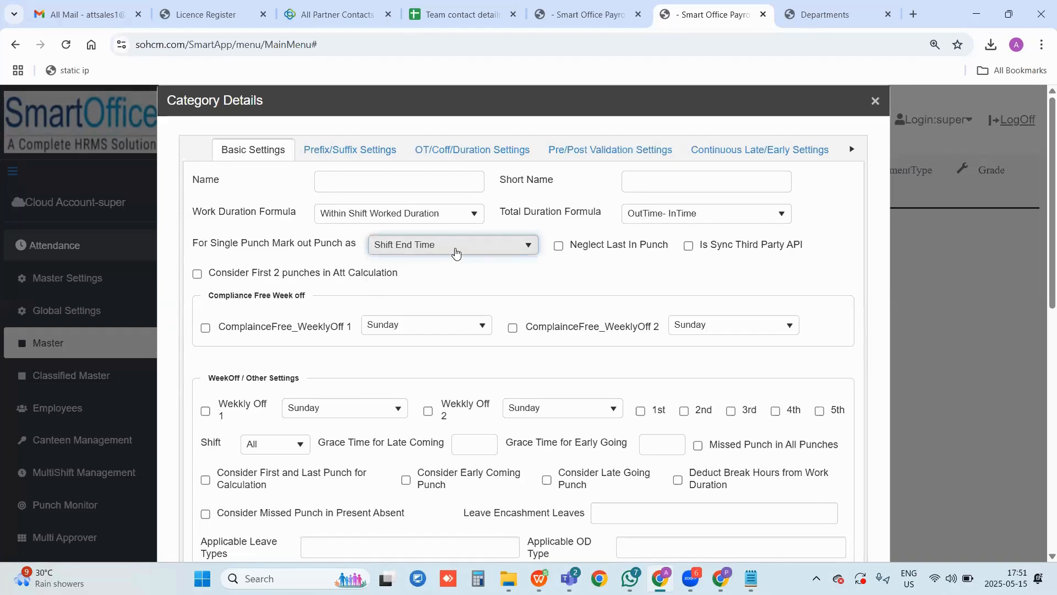
pyautogui.click(456, 253)
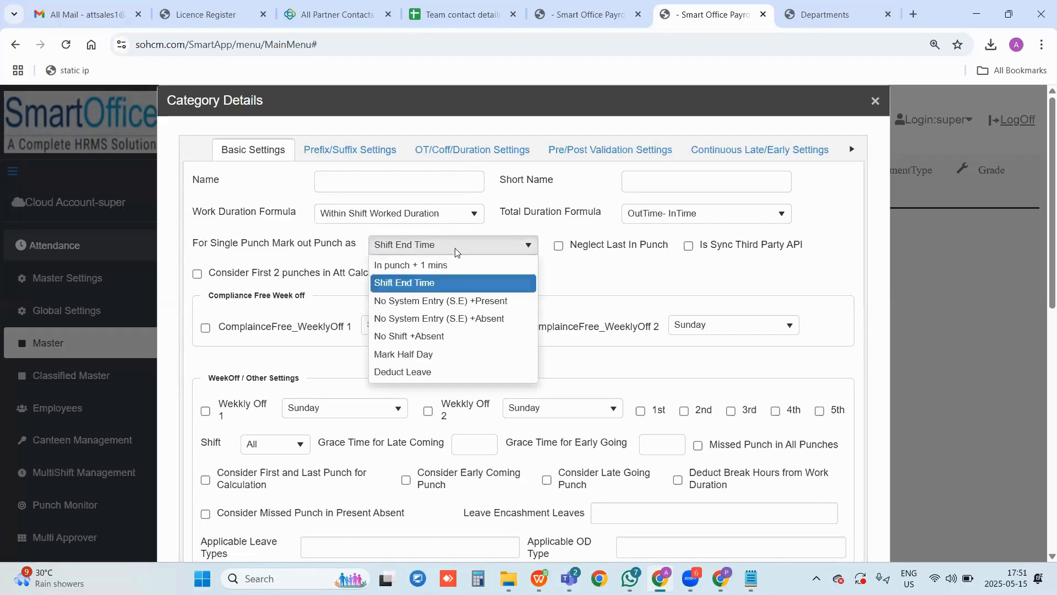
pyautogui.click(456, 301)
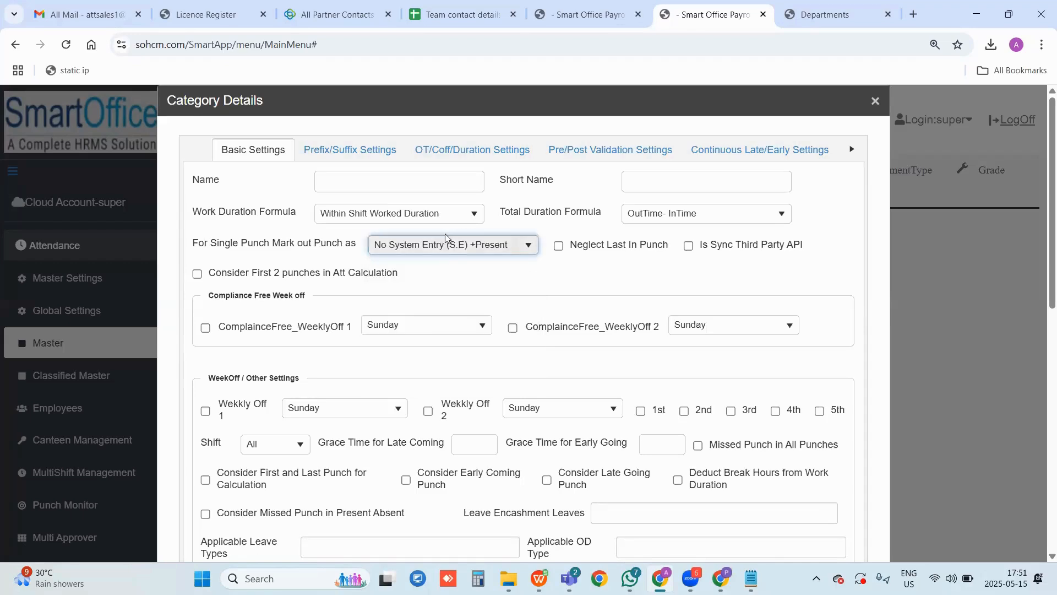
pyautogui.click(468, 244)
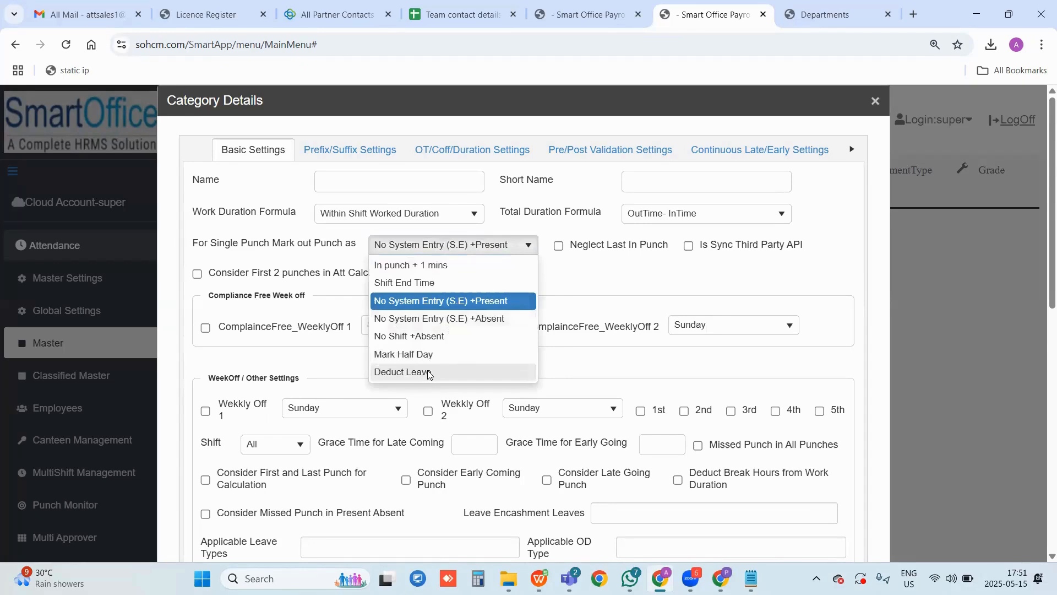
pyautogui.click(562, 289)
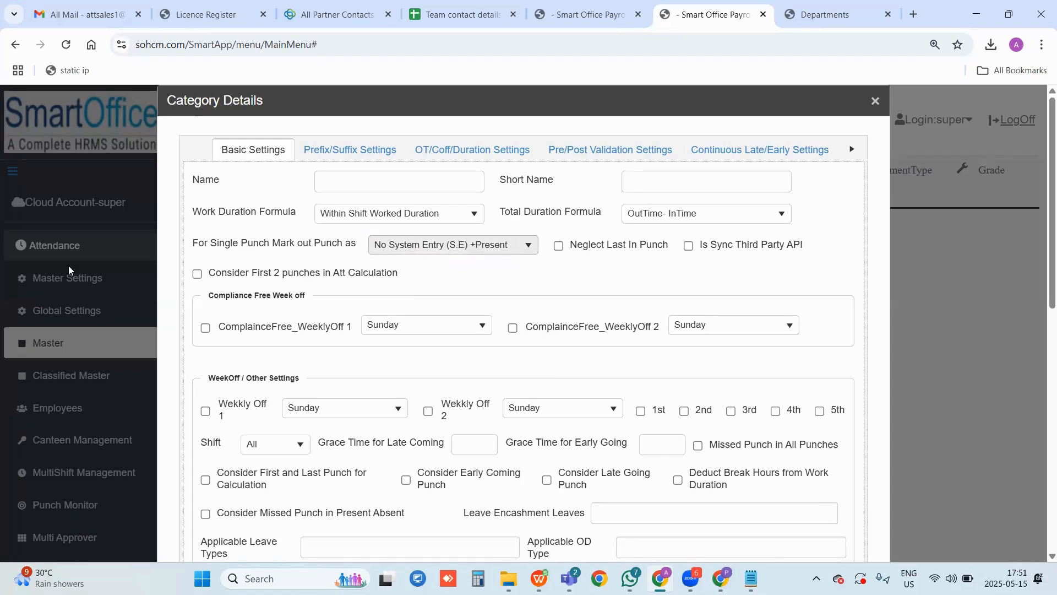
# Try Consider First 2 punches in Att Calculation, leave it off, and turn on Neglect Last In Punch
pyautogui.scroll(-2, 175, 154)
pyautogui.scroll(-2, 175, 155)
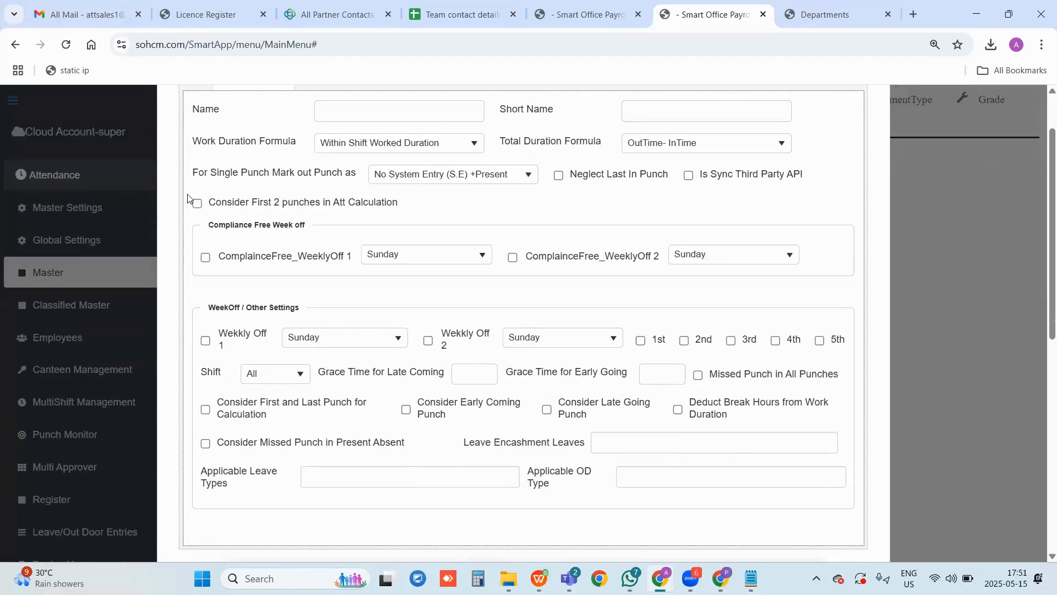
pyautogui.click(198, 204)
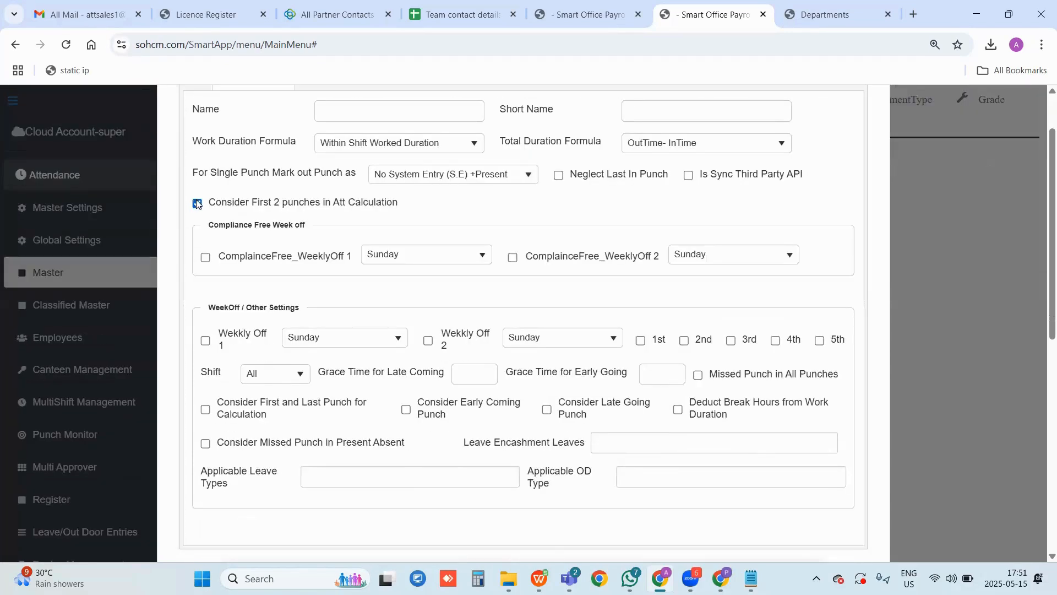
pyautogui.click(197, 203)
pyautogui.click(198, 203)
pyautogui.click(198, 203)
pyautogui.click(579, 178)
# Enable the first weekly off in the WeekOff / Other Settings and set it to Sunday
pyautogui.scroll(-1, 642, 215)
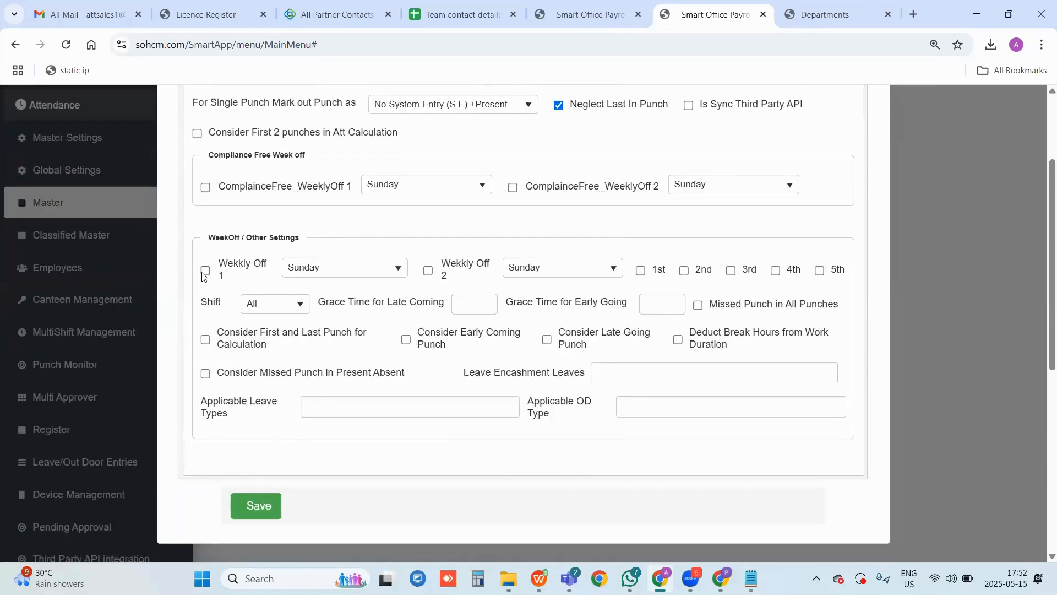
pyautogui.click(205, 270)
pyautogui.click(317, 267)
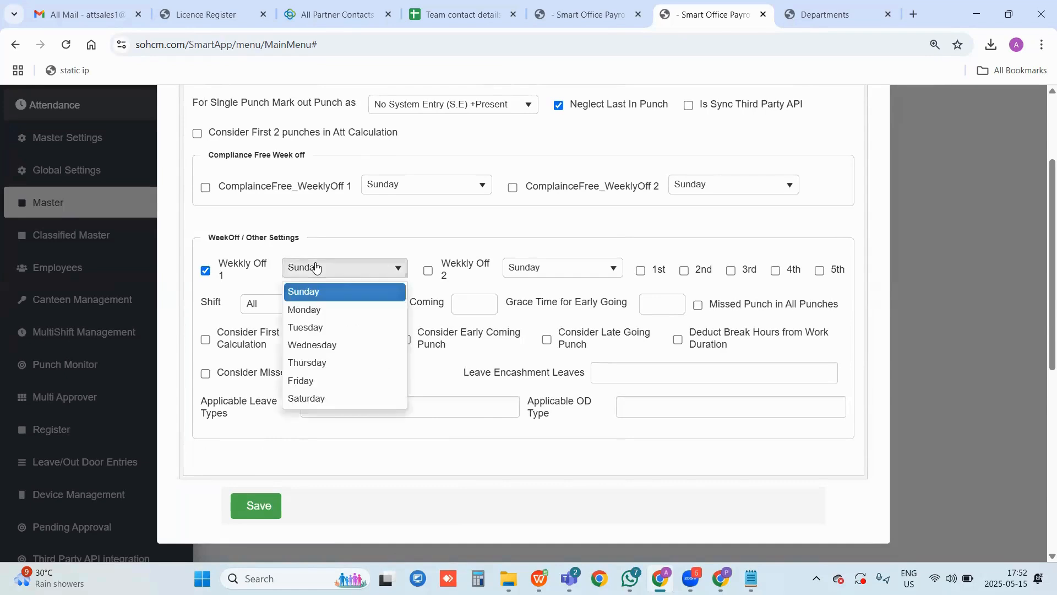
pyautogui.click(338, 290)
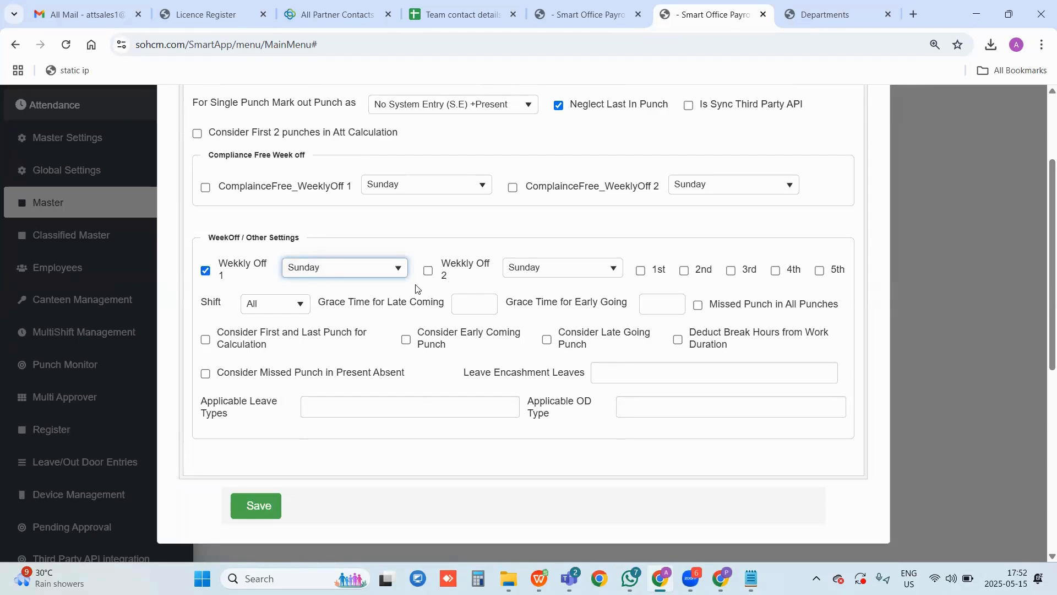
# Enable the second weekly off on Saturday for the 1st, 3rd and 5th weeks
pyautogui.click(428, 270)
pyautogui.click(518, 267)
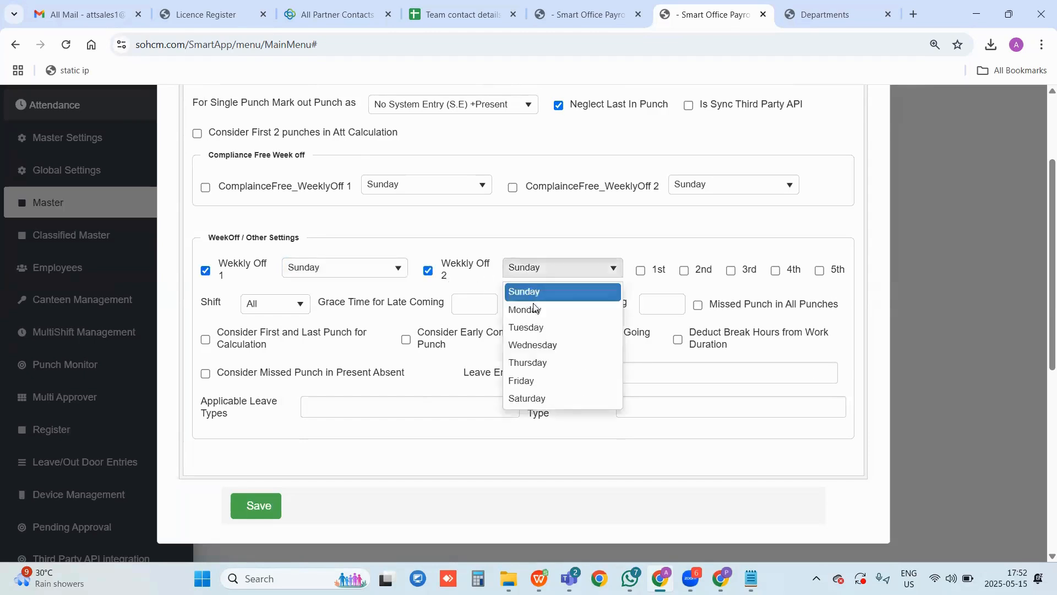
pyautogui.click(543, 399)
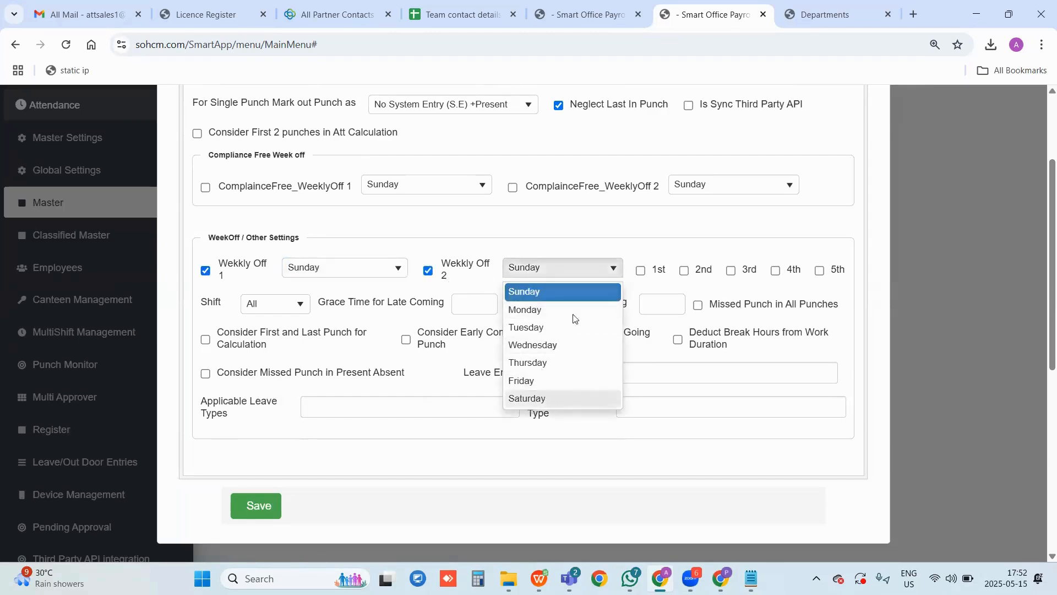
pyautogui.click(641, 270)
pyautogui.click(730, 270)
pyautogui.click(819, 270)
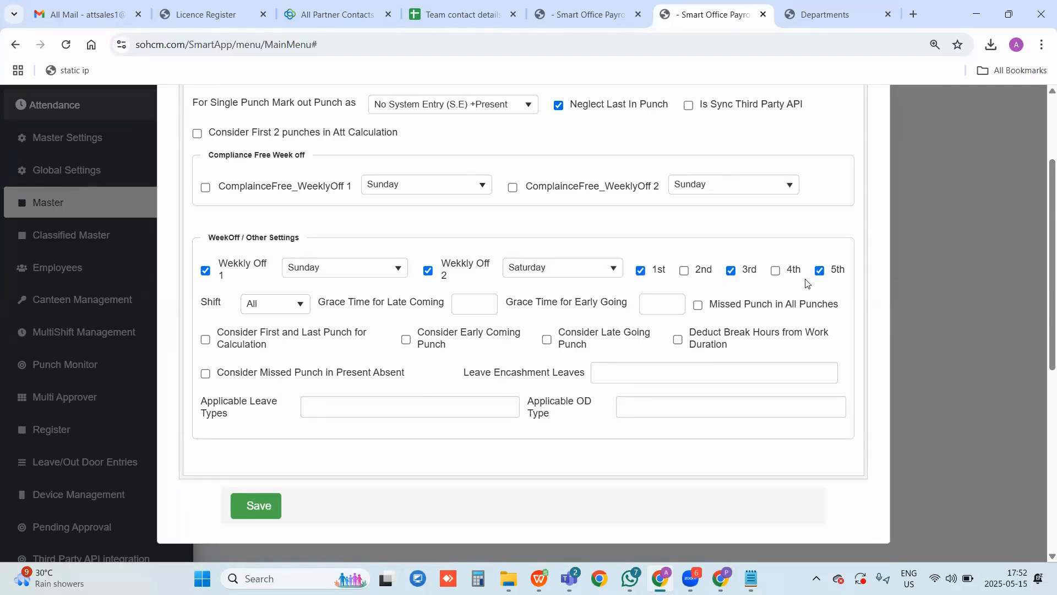
# Set the category's shift to 2nd Shift and the late coming grace time to 5, leaving the early going grace time empty
pyautogui.click(299, 308)
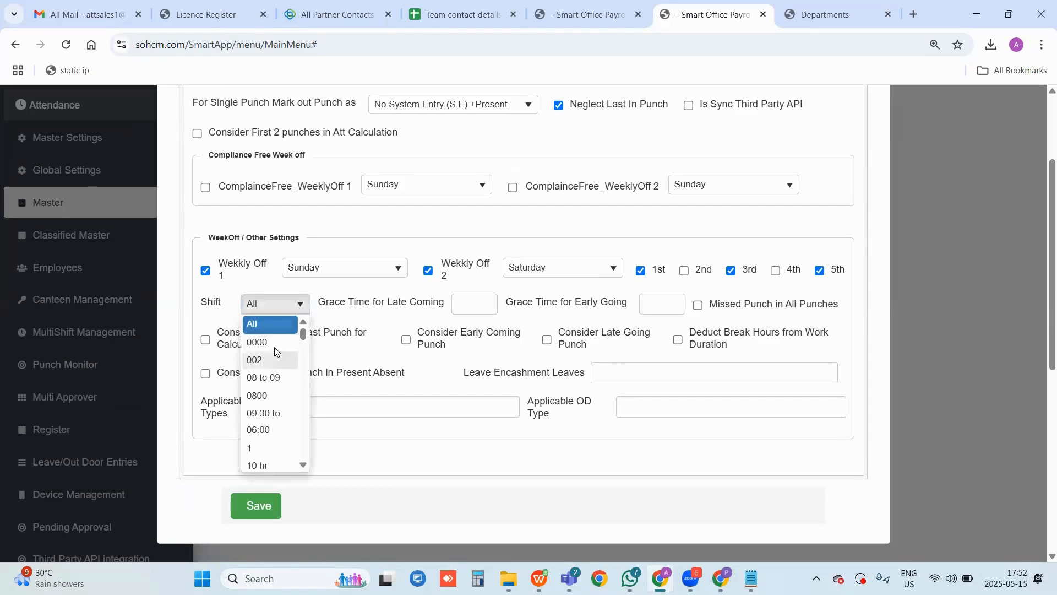
pyautogui.scroll(-1, 275, 424)
pyautogui.scroll(-2, 275, 424)
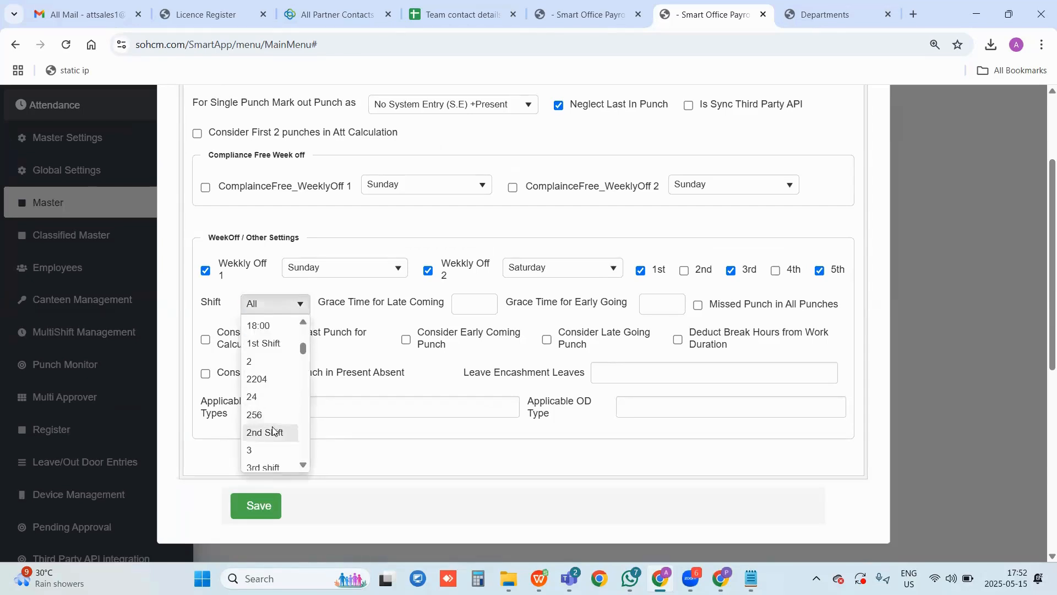
pyautogui.click(274, 428)
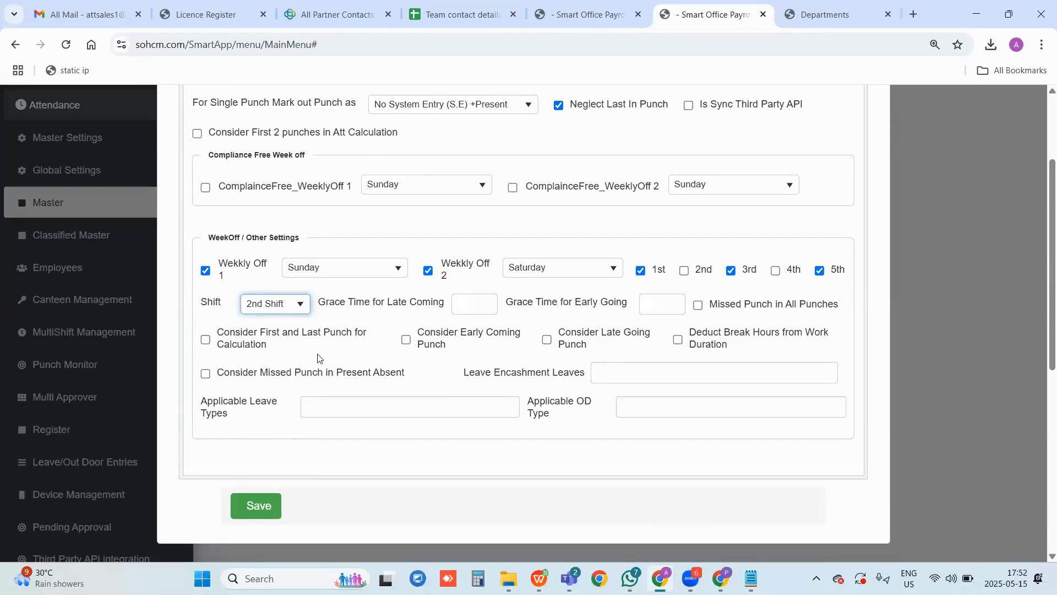
pyautogui.click(481, 304)
pyautogui.click(481, 303)
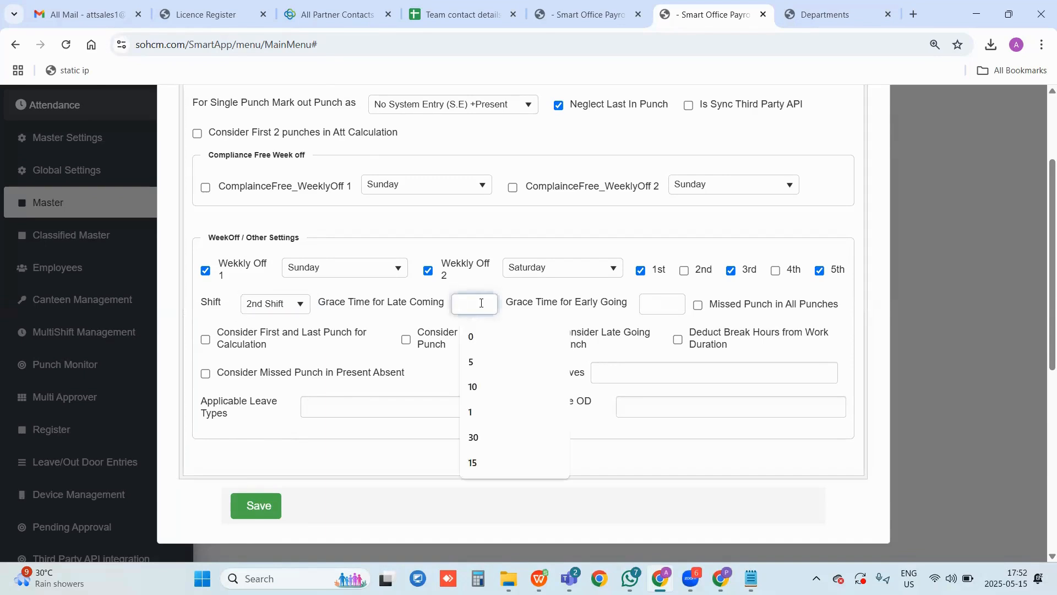
pyautogui.write('5')
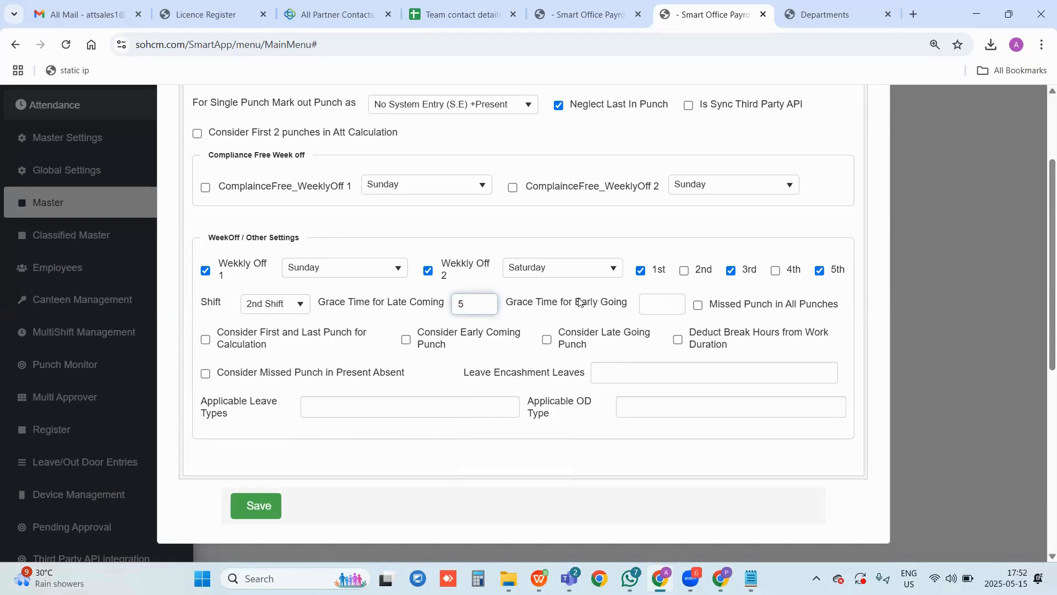
pyautogui.doubleClick(464, 304)
pyautogui.click(645, 306)
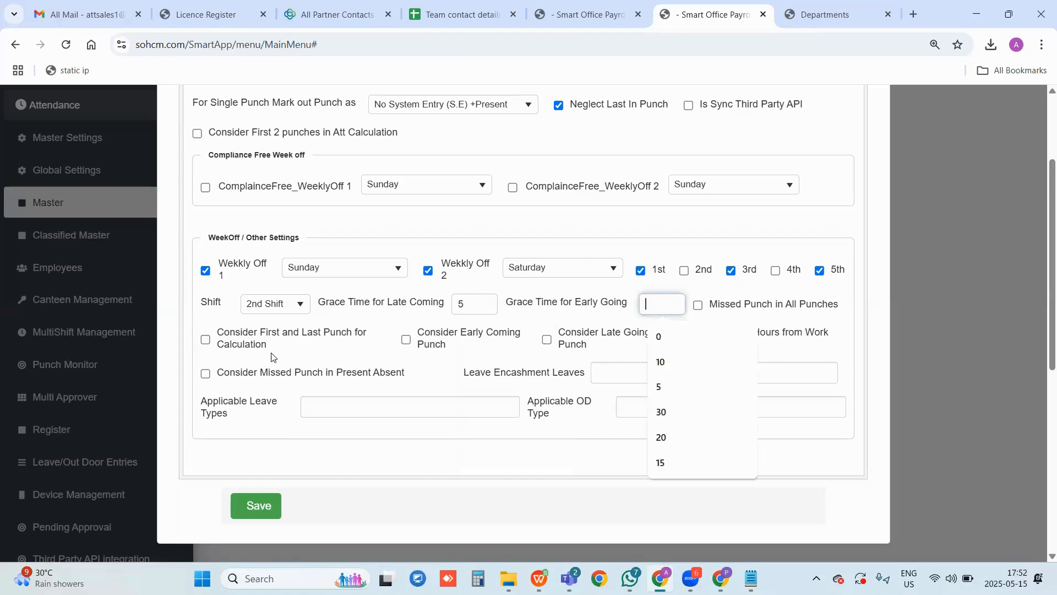
# Turn on first and last punch calculation, early coming punch, late going punch and break hours deduction from work duration
pyautogui.click(206, 341)
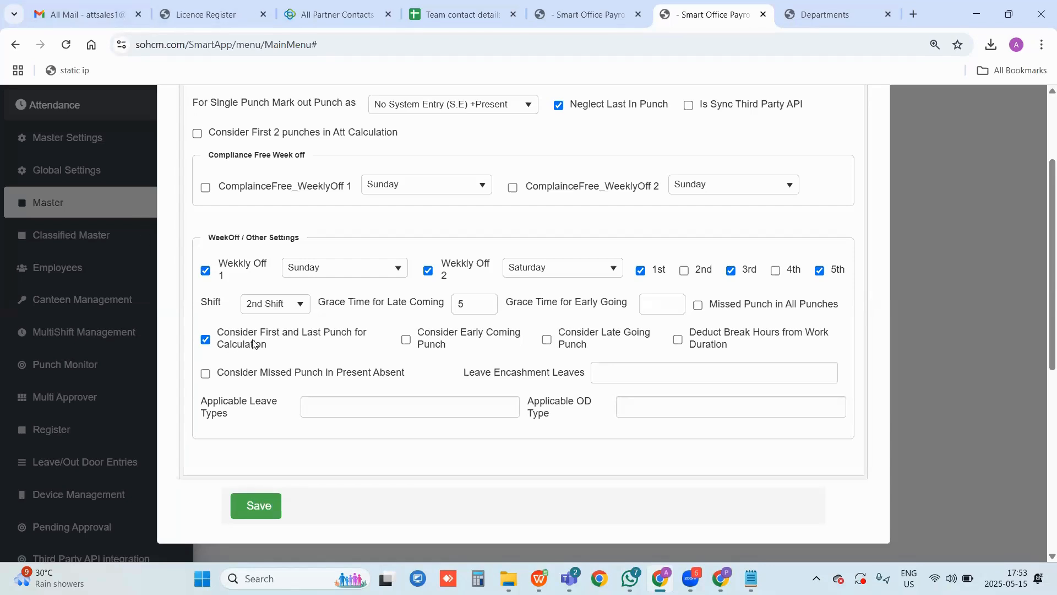
pyautogui.click(407, 339)
pyautogui.click(548, 340)
pyautogui.click(679, 340)
# Add LOP to the category's applicable leave types
pyautogui.click(345, 411)
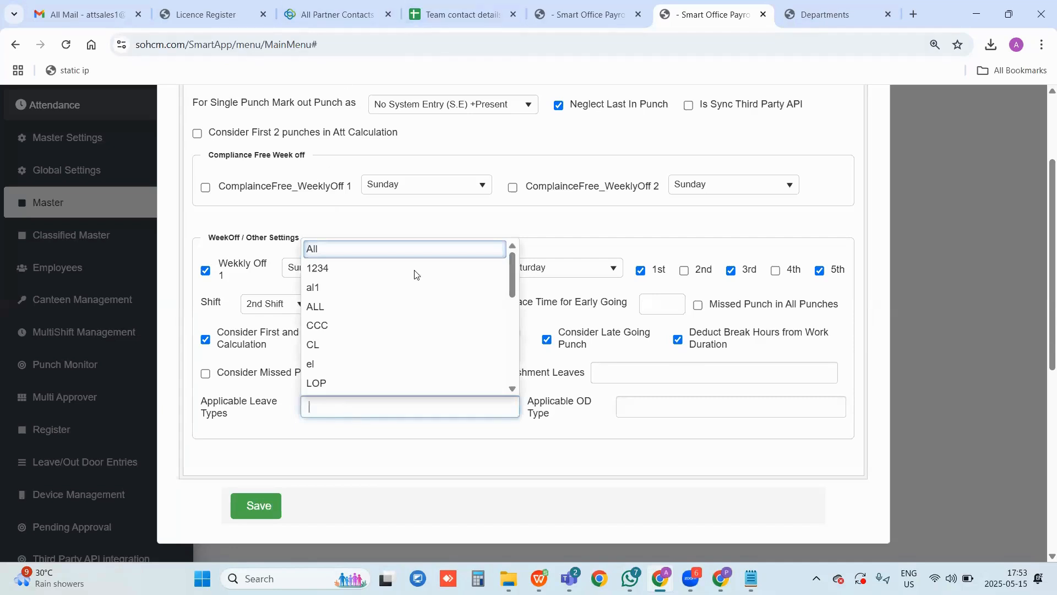
pyautogui.scroll(-3, 440, 364)
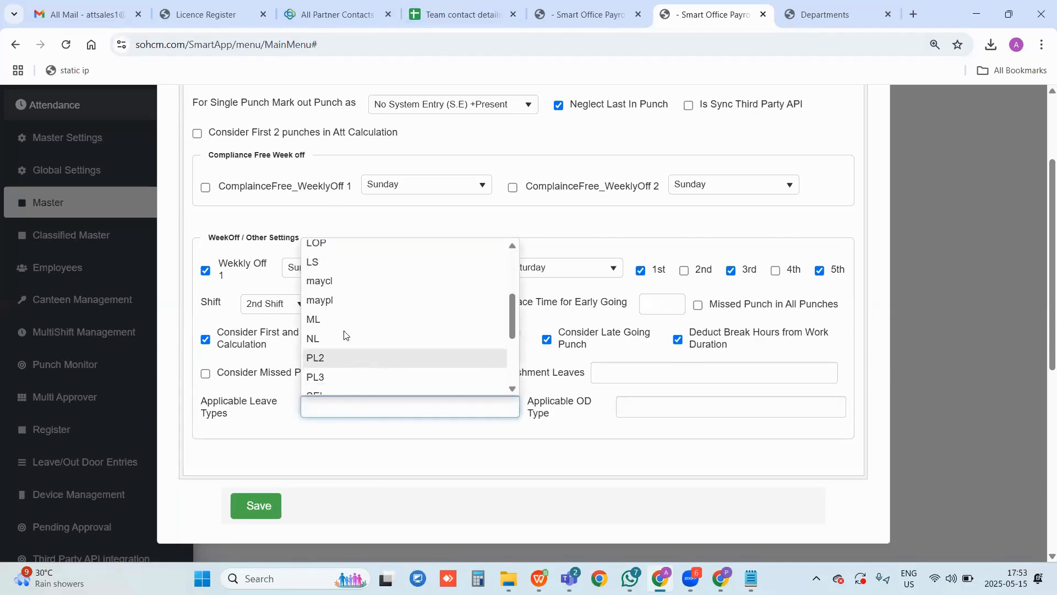
pyautogui.click(325, 245)
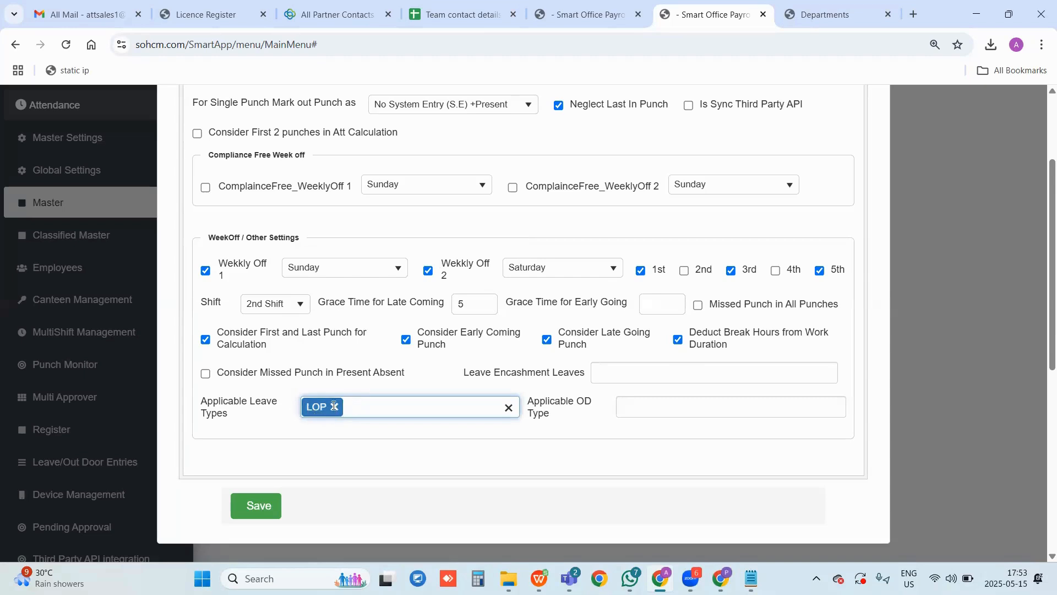
# Add SL and shortest to the category's applicable leave types
pyautogui.click(354, 406)
pyautogui.scroll(-5, 339, 330)
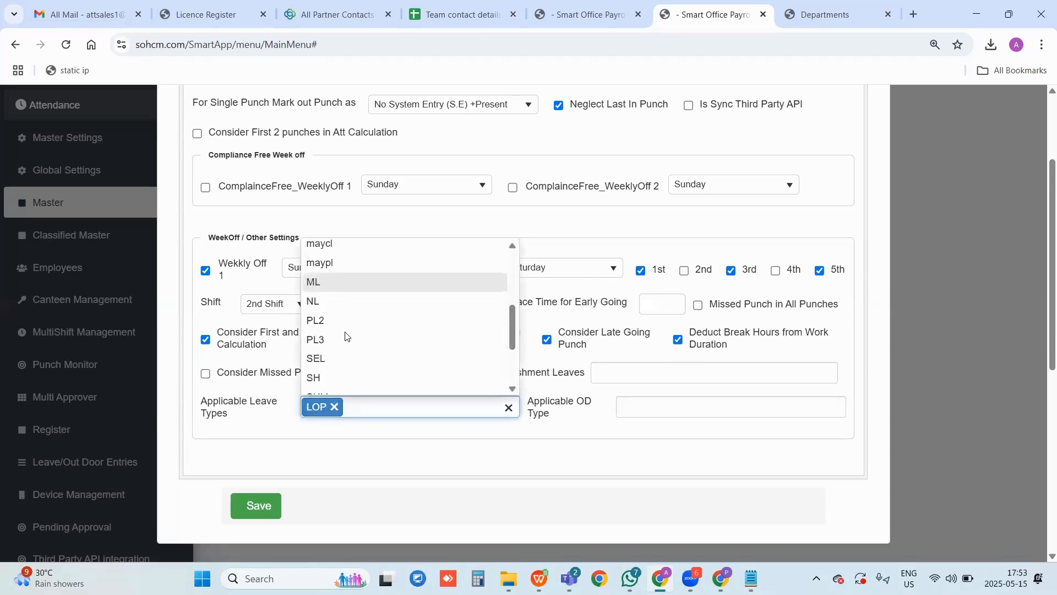
pyautogui.click(333, 328)
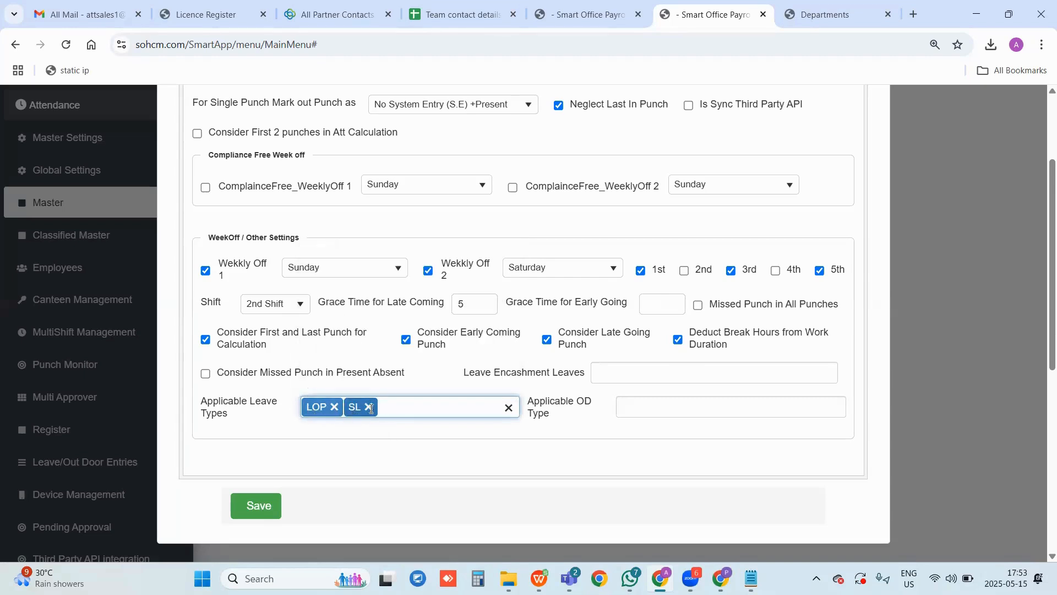
pyautogui.click(388, 407)
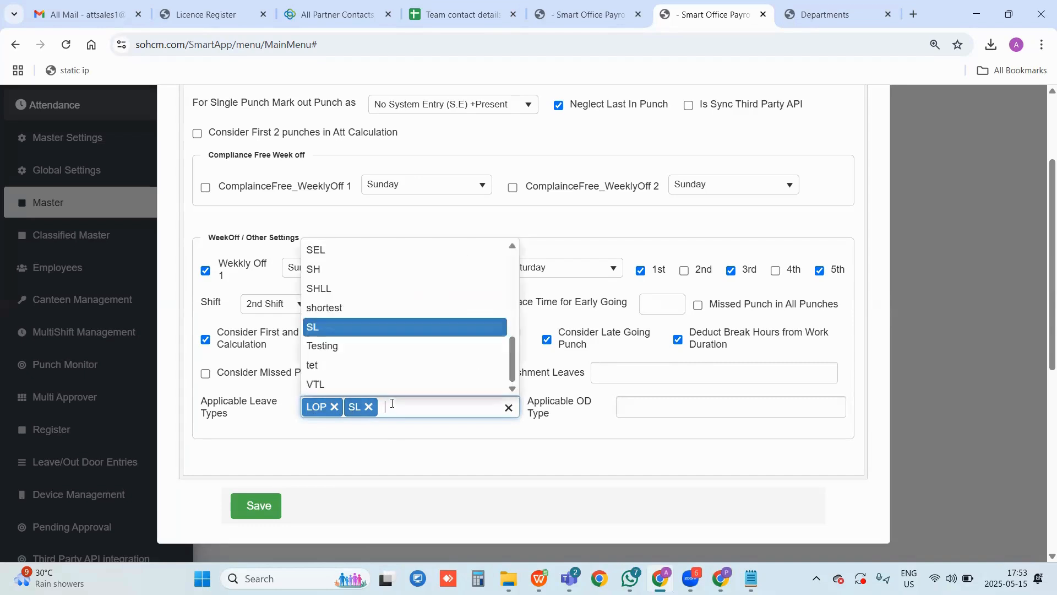
pyautogui.click(333, 308)
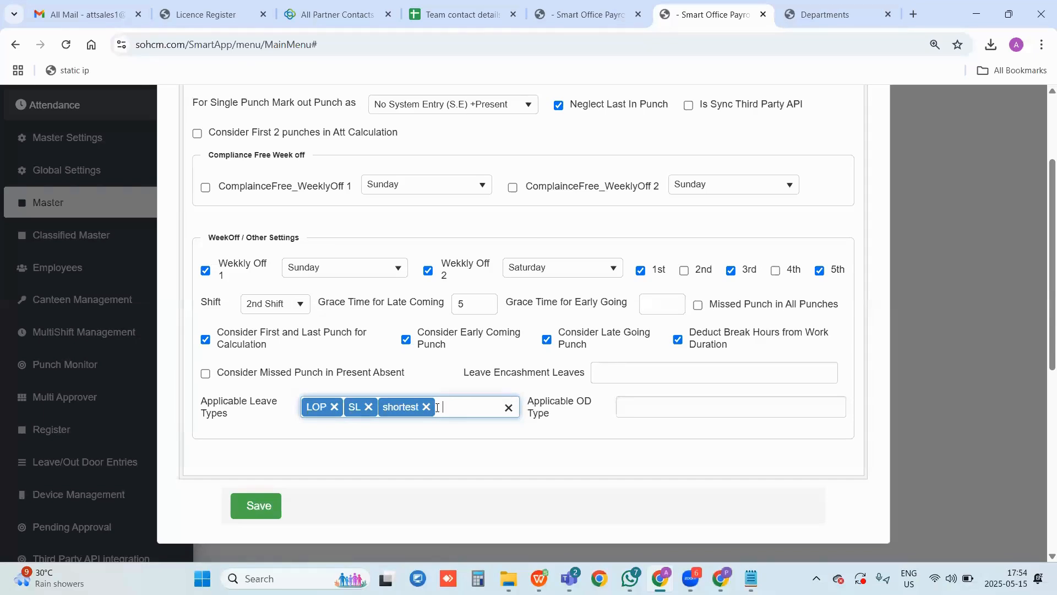
pyautogui.click(438, 407)
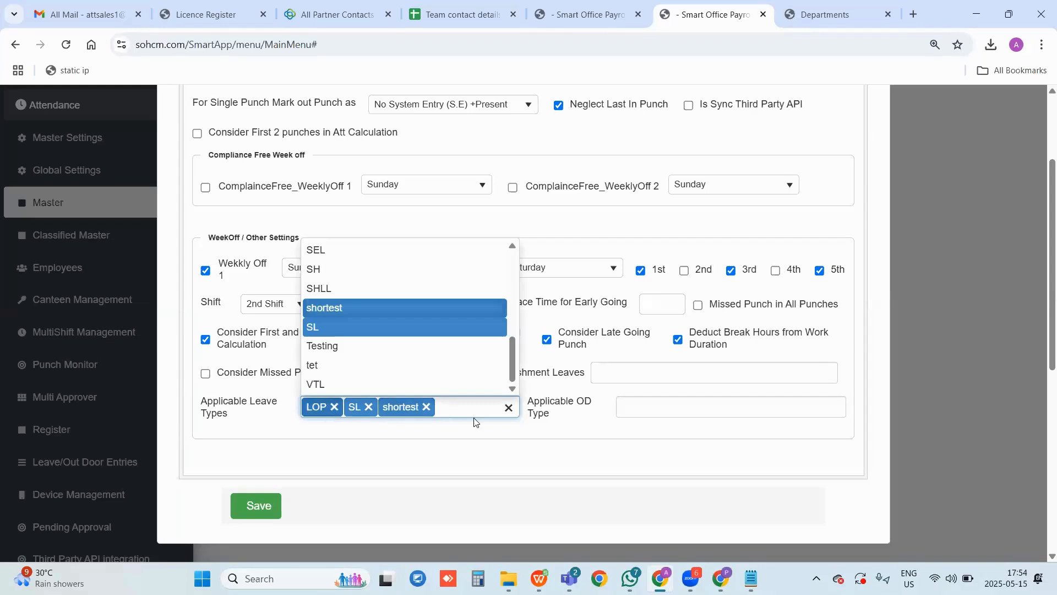
pyautogui.click(634, 411)
# In the prefix/suffix settings, try marking weekly offs and holidays as absent when both prefix and suffix days are absent
pyautogui.scroll(3, 526, 407)
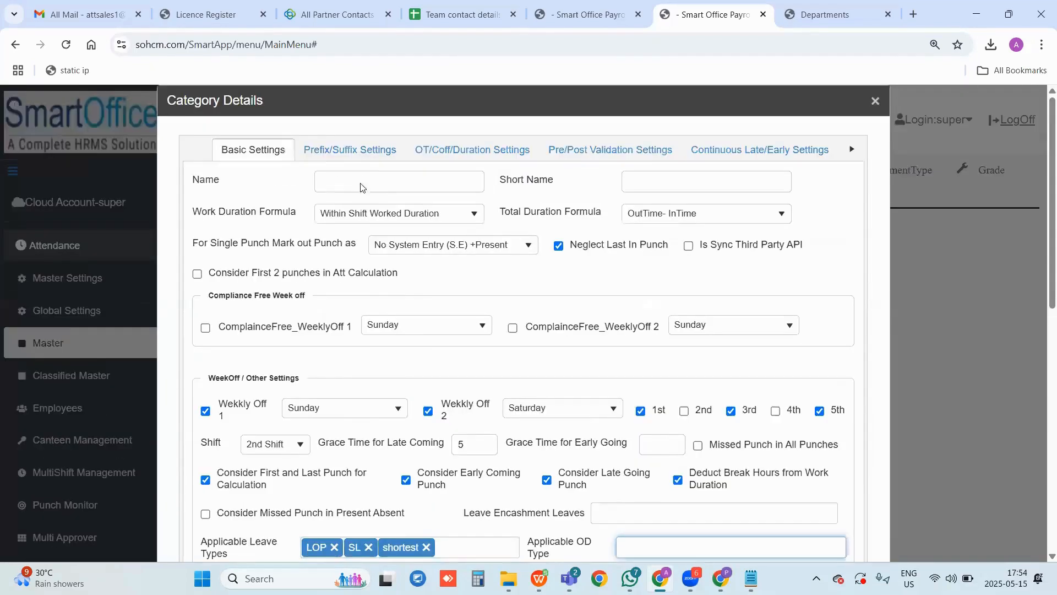
pyautogui.click(347, 150)
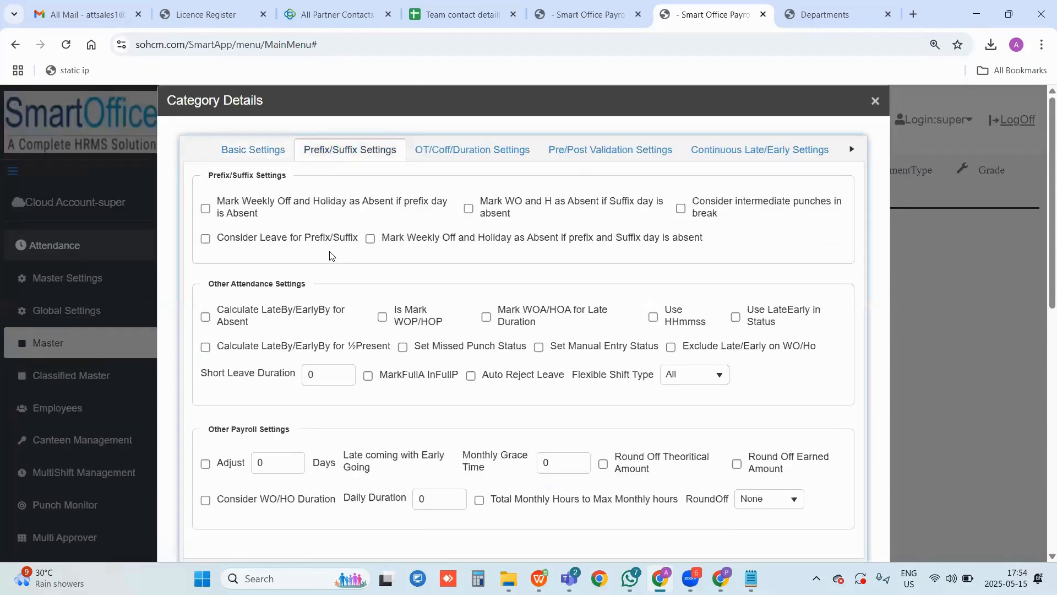
pyautogui.click(372, 242)
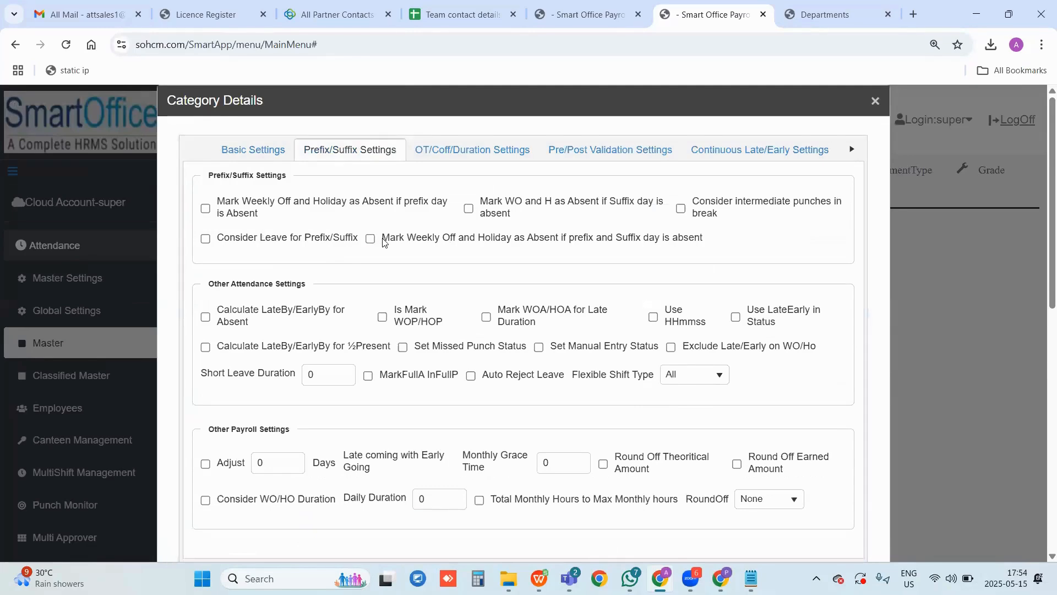
pyautogui.moveTo(383, 242); pyautogui.dragTo(705, 246)
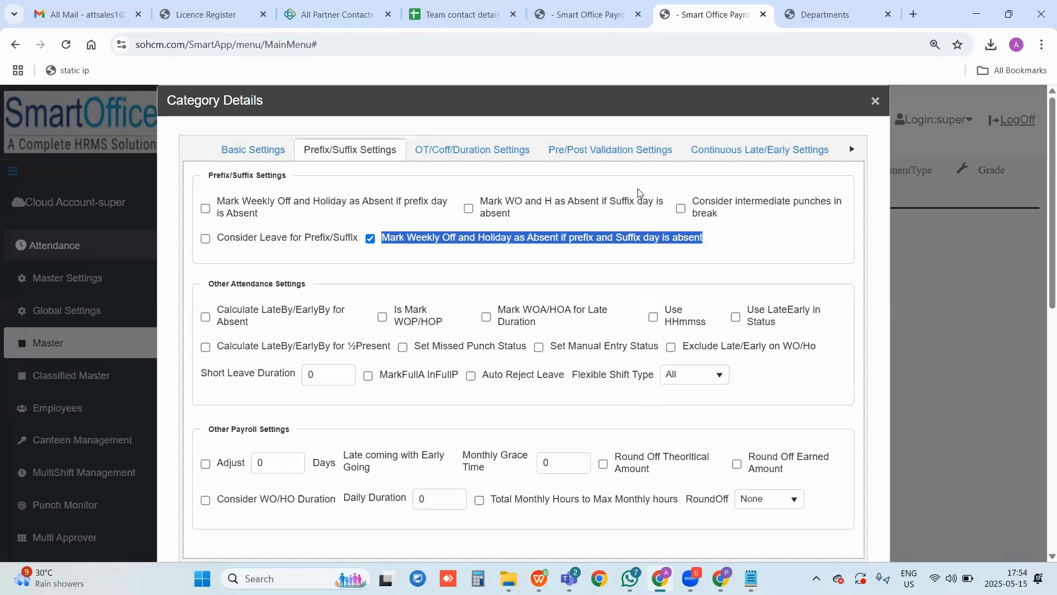
pyautogui.click(371, 239)
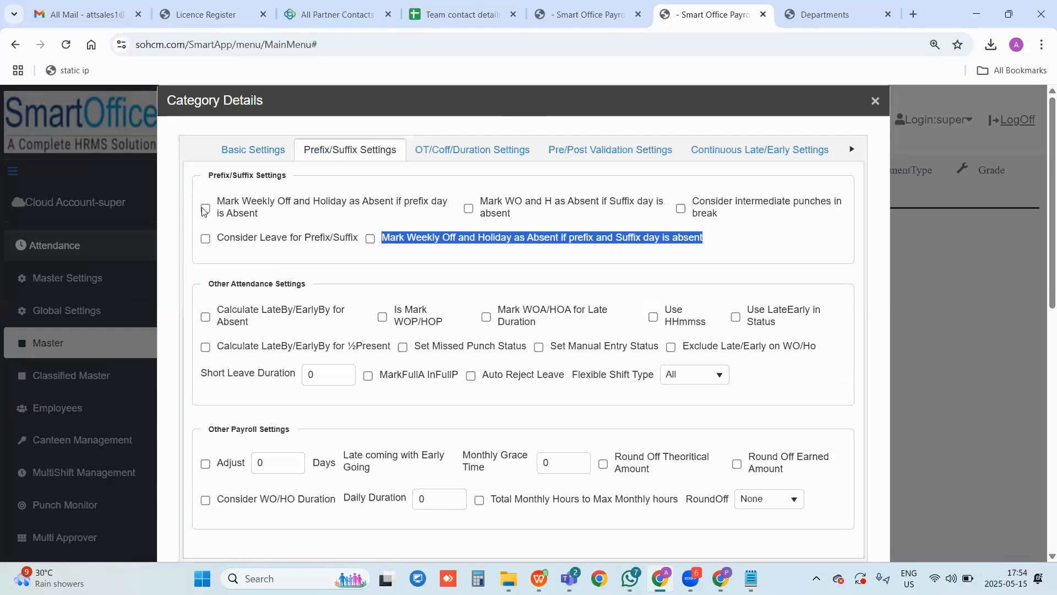
# Try marking weekly offs and holidays as absent for an absent prefix day and for an absent suffix day
pyautogui.click(205, 209)
pyautogui.moveTo(227, 207); pyautogui.dragTo(259, 211)
pyautogui.click(261, 212)
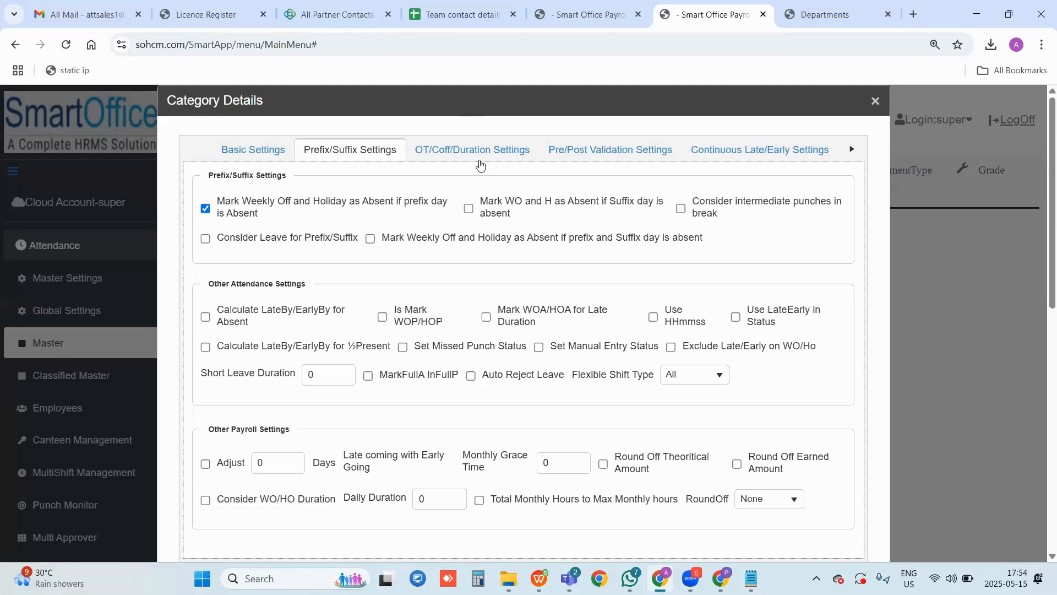
pyautogui.click(468, 208)
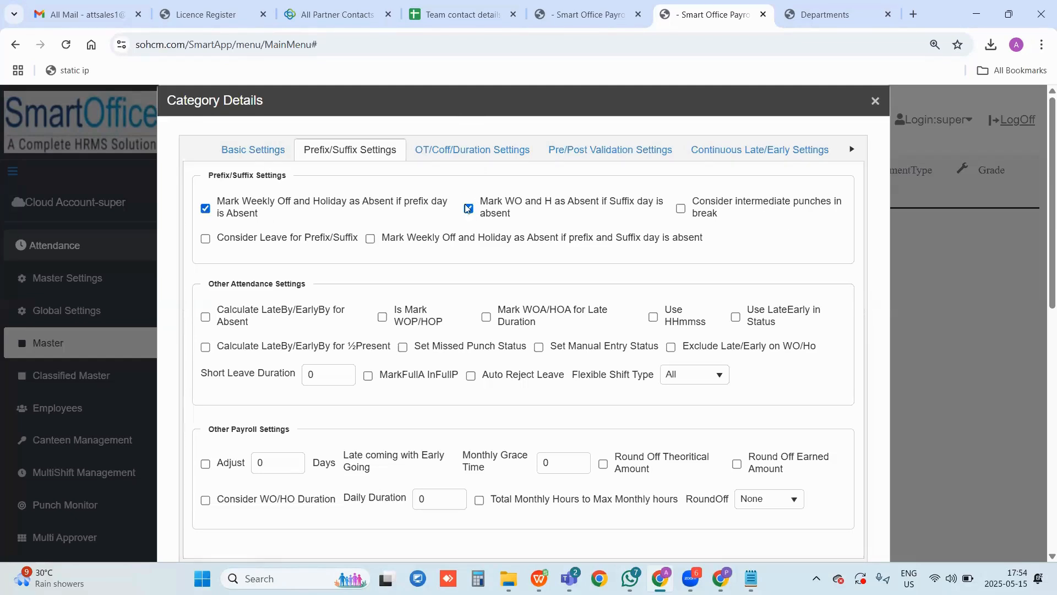
pyautogui.click(205, 208)
pyautogui.click(468, 209)
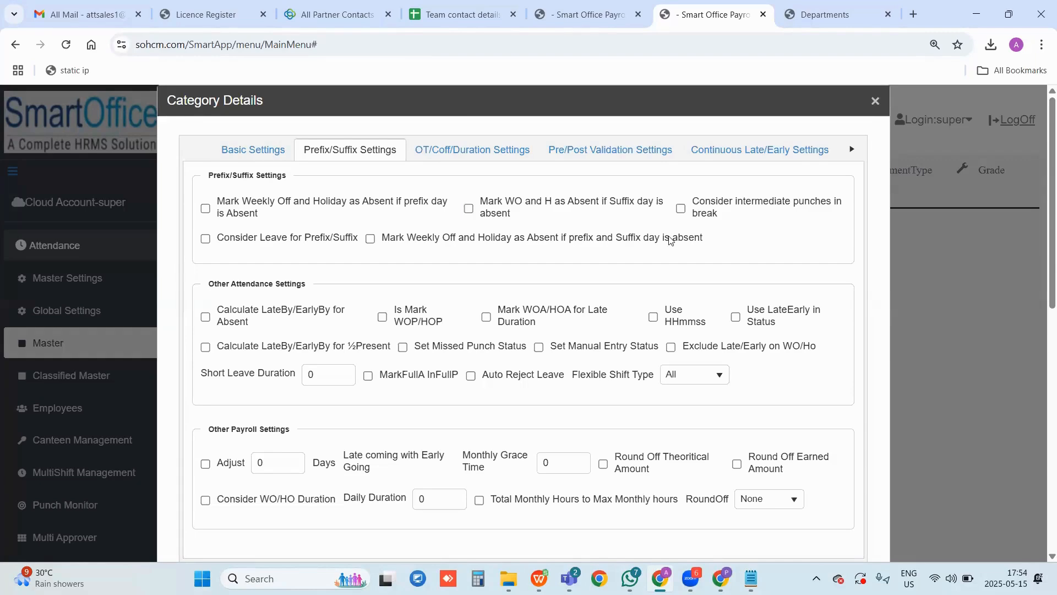
# Turn on considering intermediate punches in break, and review the related break hours deduction in the basic settings
pyautogui.click(681, 210)
pyautogui.click(253, 149)
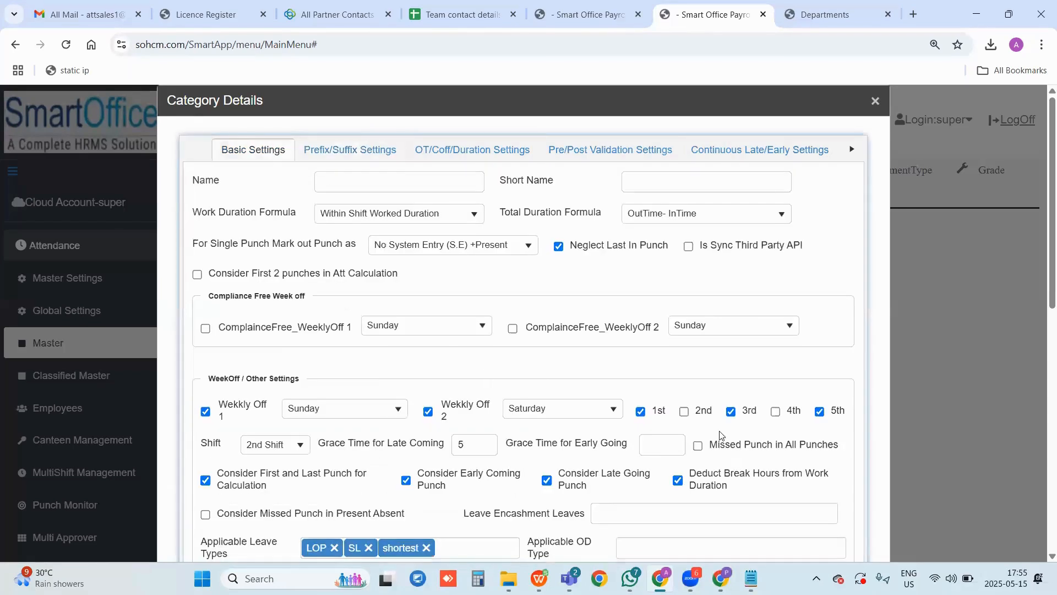
pyautogui.scroll(-1, 685, 457)
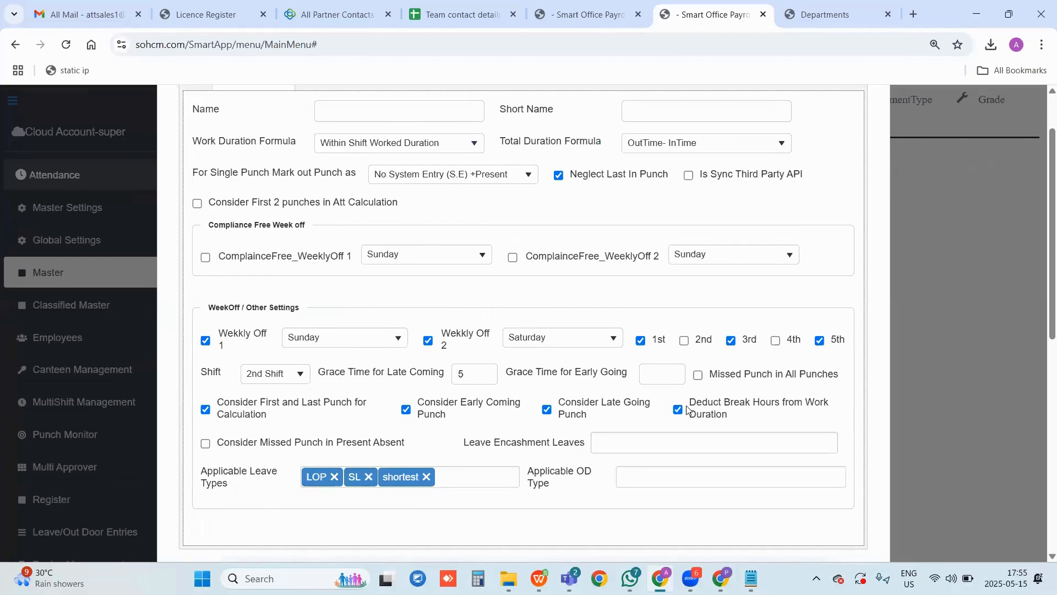
pyautogui.scroll(1, 687, 410)
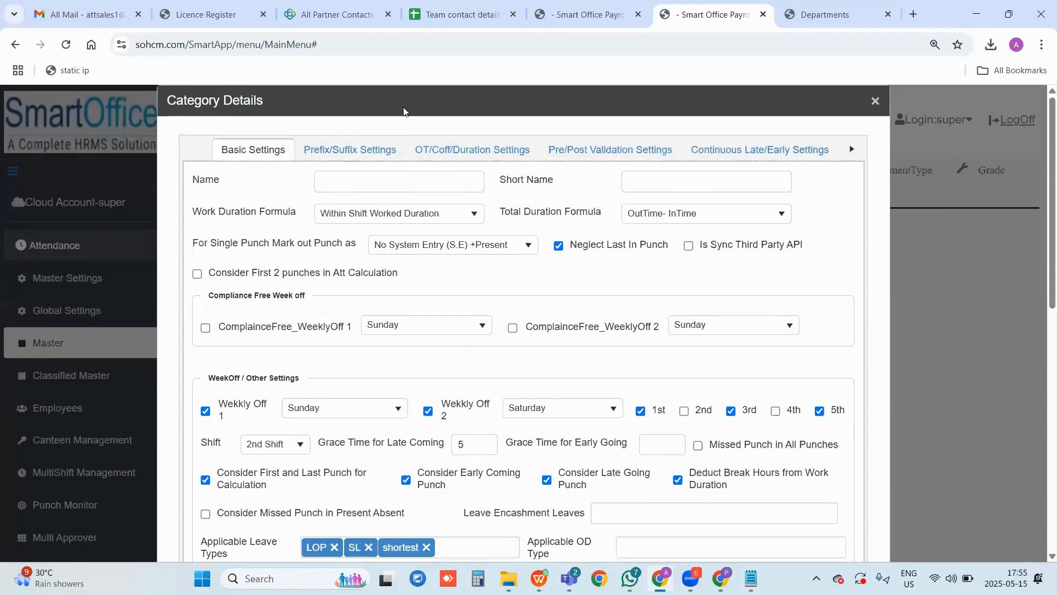
pyautogui.click(355, 151)
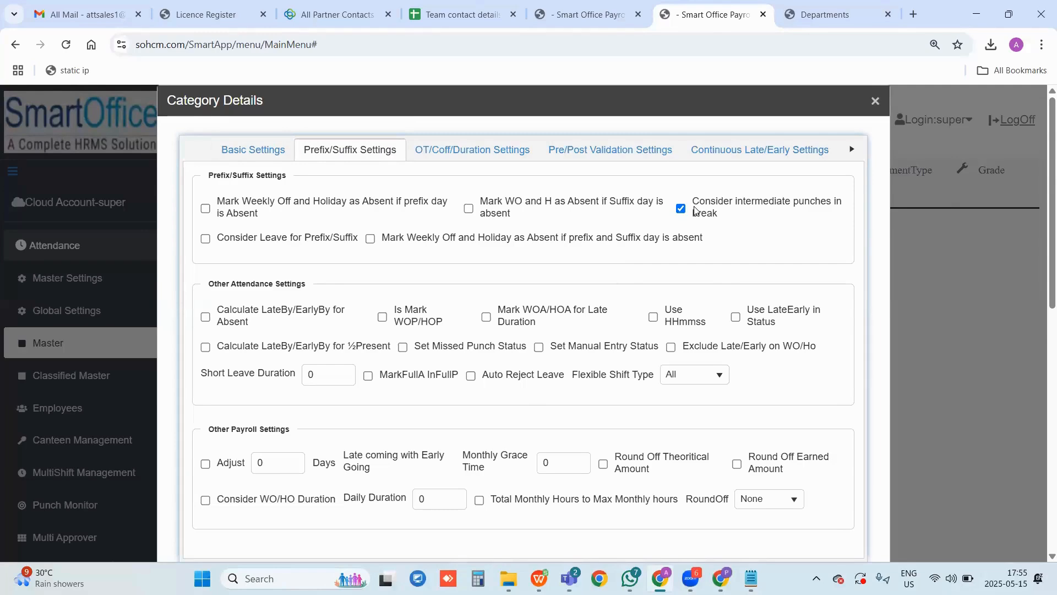
# Enable Is Mark WOP/HOP, Mark WOA/HOA for Late Duration and Use HHmmss in the other attendance settings
pyautogui.scroll(-1, 348, 296)
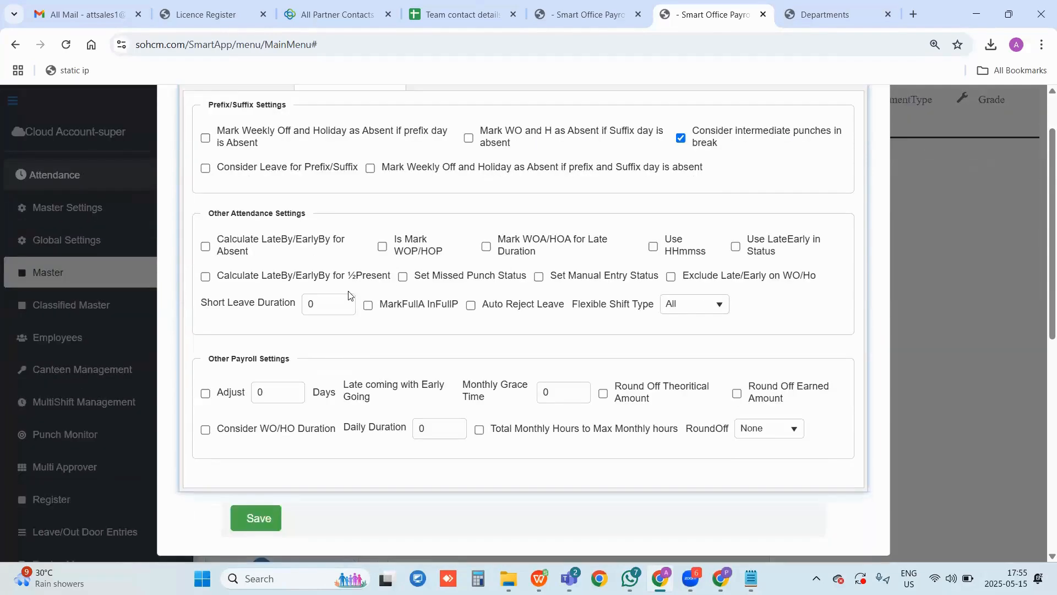
pyautogui.scroll(-2, 276, 278)
pyautogui.scroll(2, 278, 275)
pyautogui.click(383, 247)
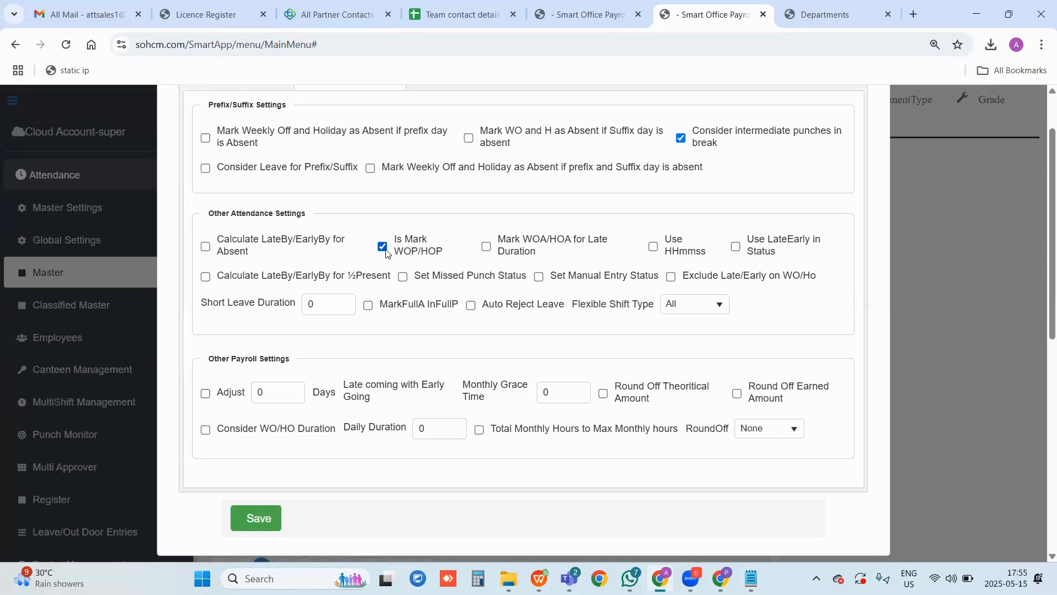
pyautogui.click(487, 247)
pyautogui.click(653, 247)
pyautogui.scroll(-1, 285, 334)
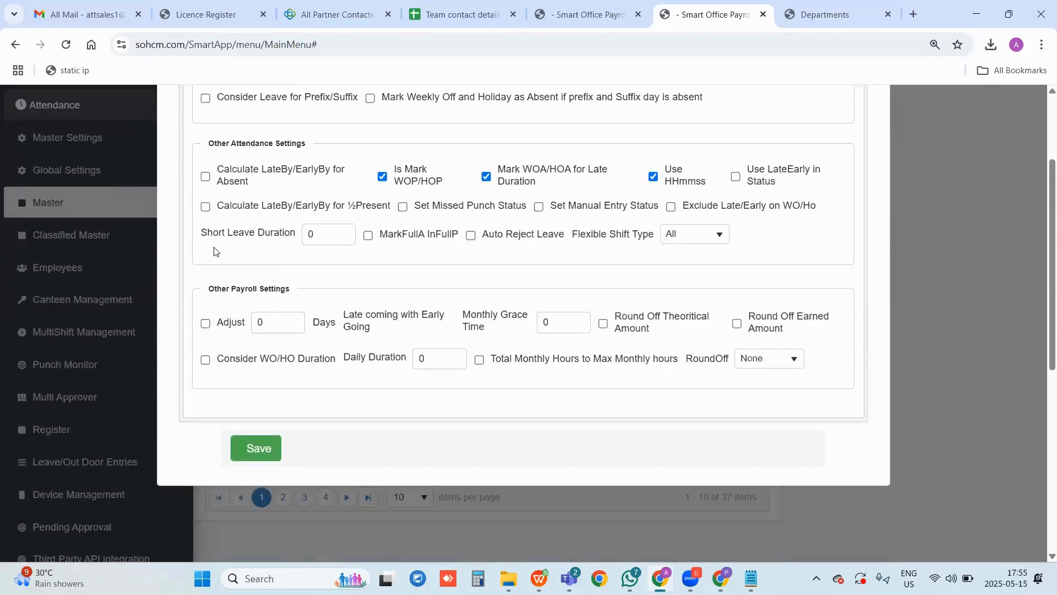
# Try Total Duration - Shift Hours as the category's OT formula and change it to Early Coming + Late Going
pyautogui.scroll(2, 313, 353)
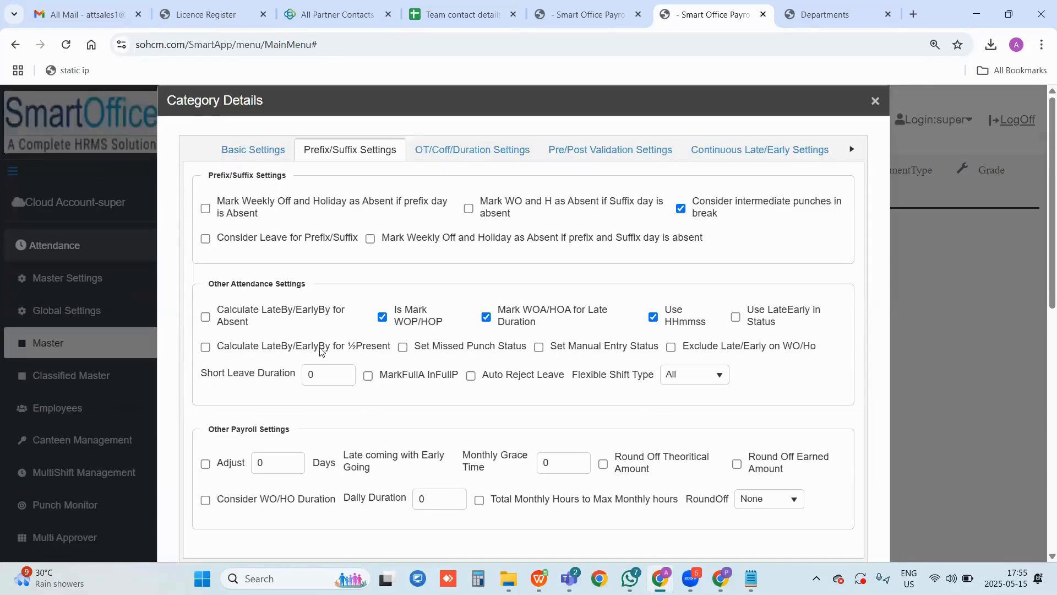
pyautogui.click(445, 150)
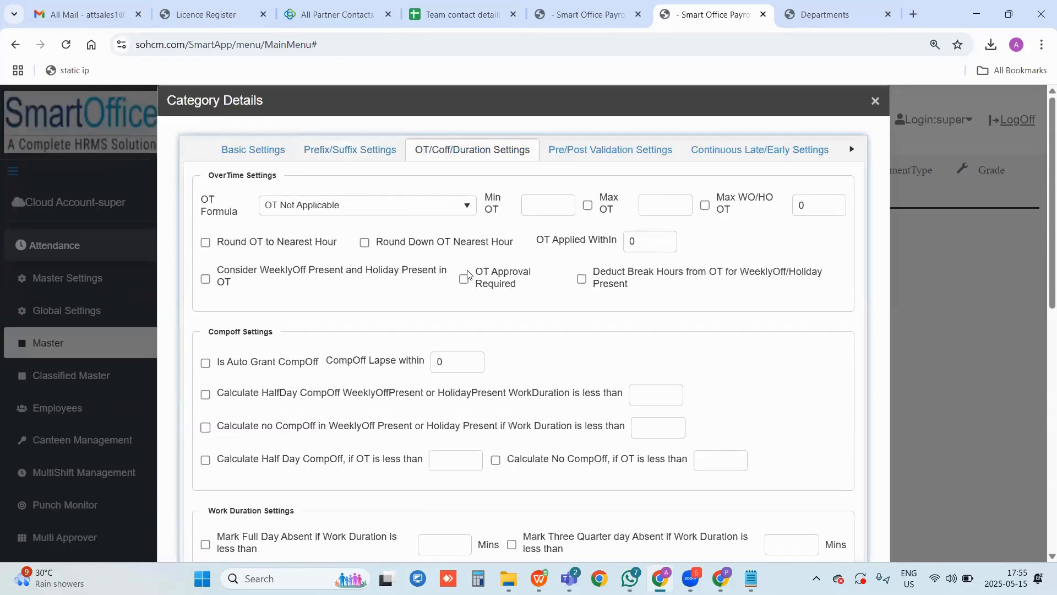
pyautogui.click(305, 206)
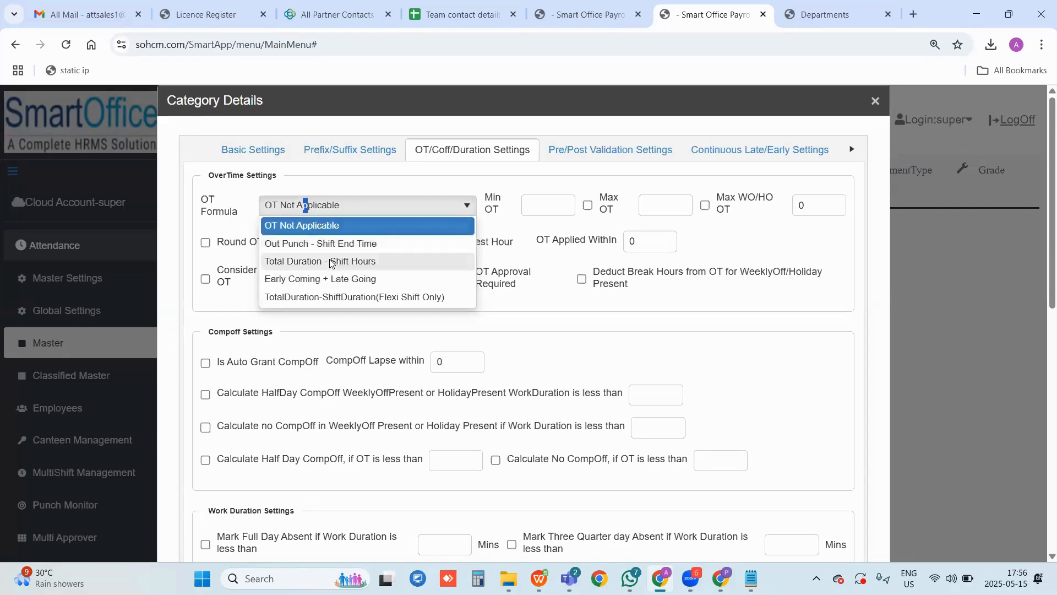
pyautogui.click(332, 263)
pyautogui.click(348, 210)
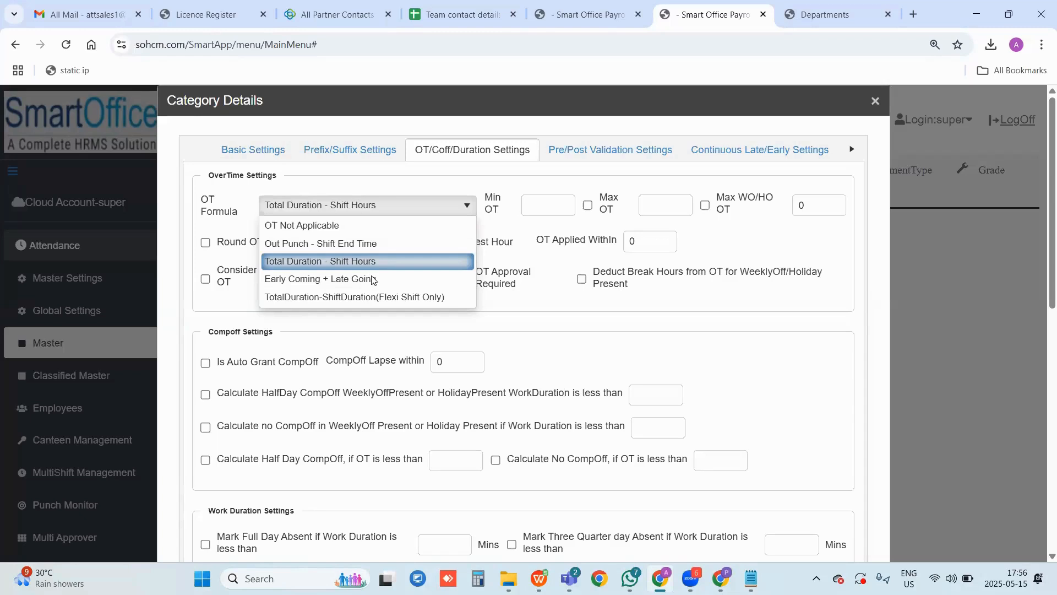
pyautogui.click(373, 279)
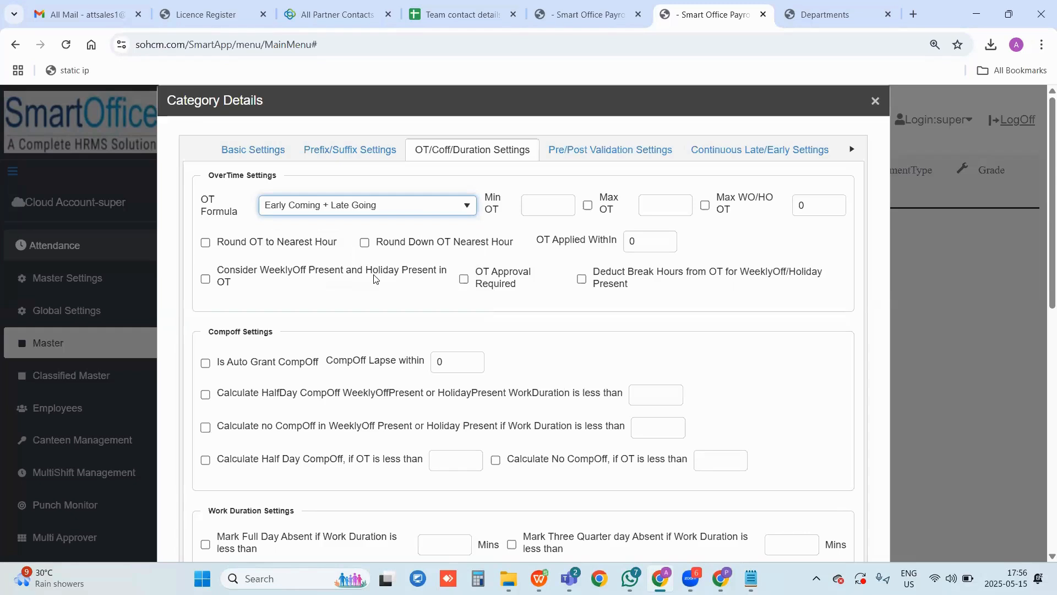
pyautogui.click(435, 212)
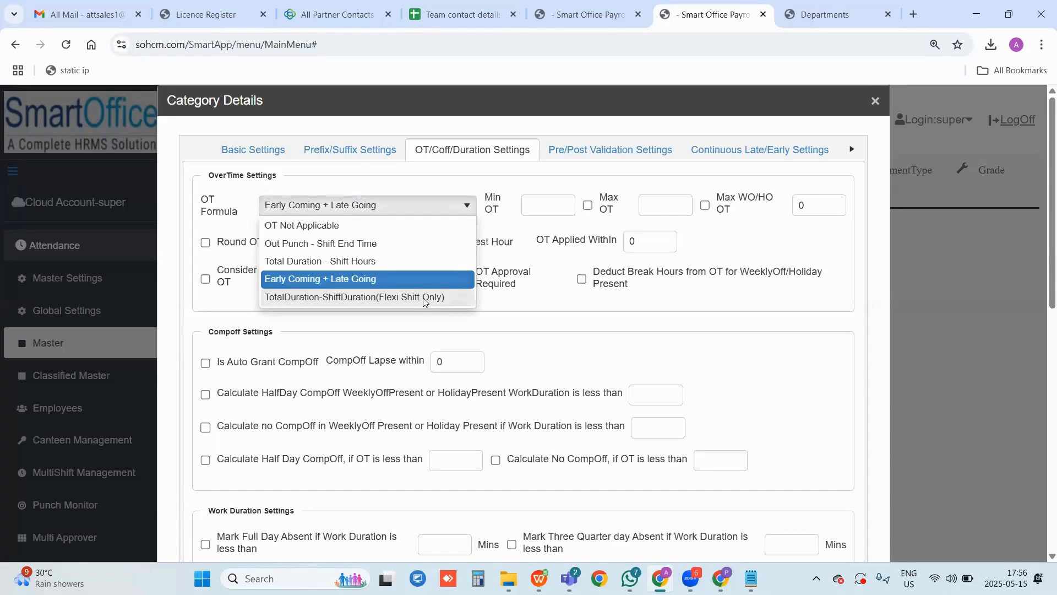
# Duplicate the application's browser tab and start adding a new shift from the Classified Master's shift list
pyautogui.rightClick(718, 17)
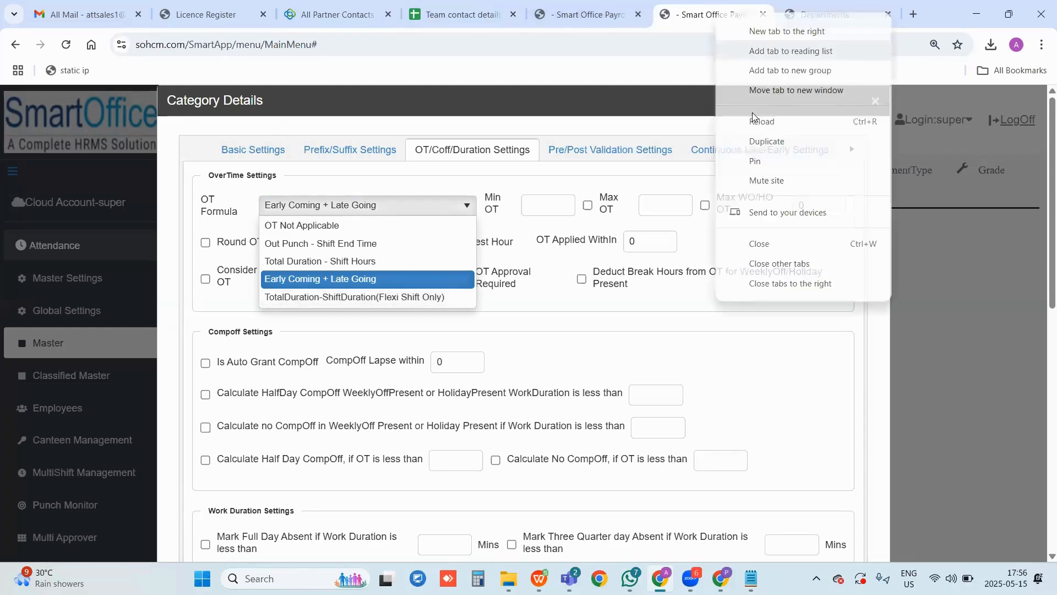
pyautogui.click(761, 139)
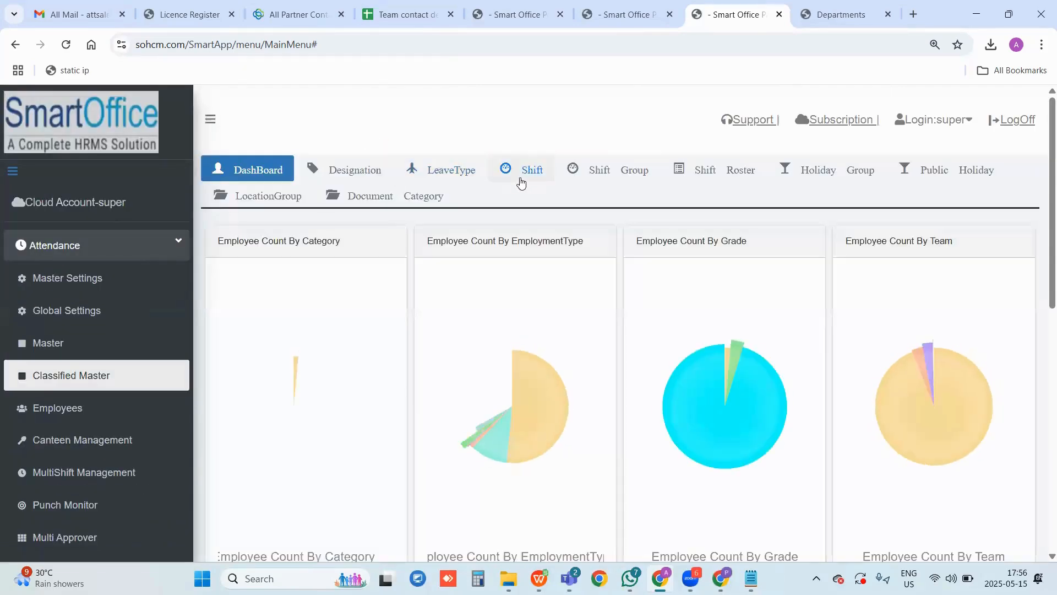
pyautogui.click(521, 173)
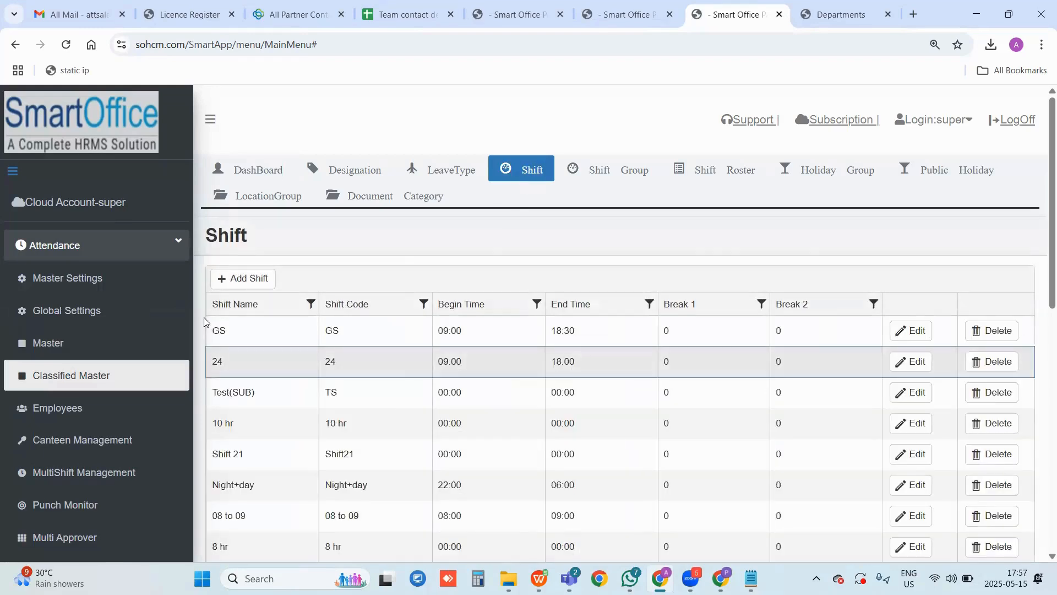
pyautogui.click(239, 279)
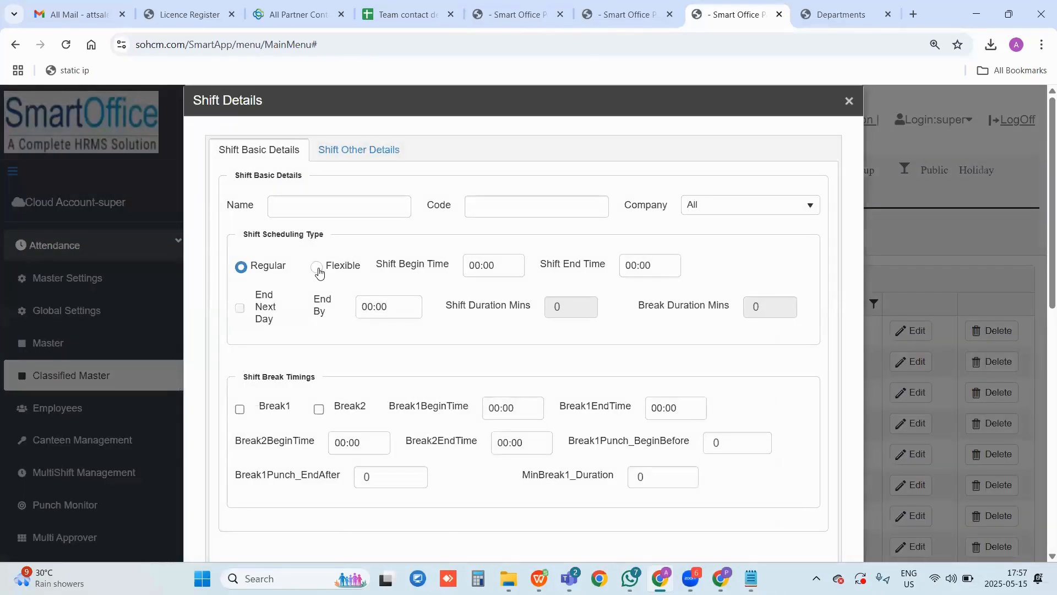
# Make the new shift flexible with a shift duration of 420 minutes
pyautogui.click(316, 267)
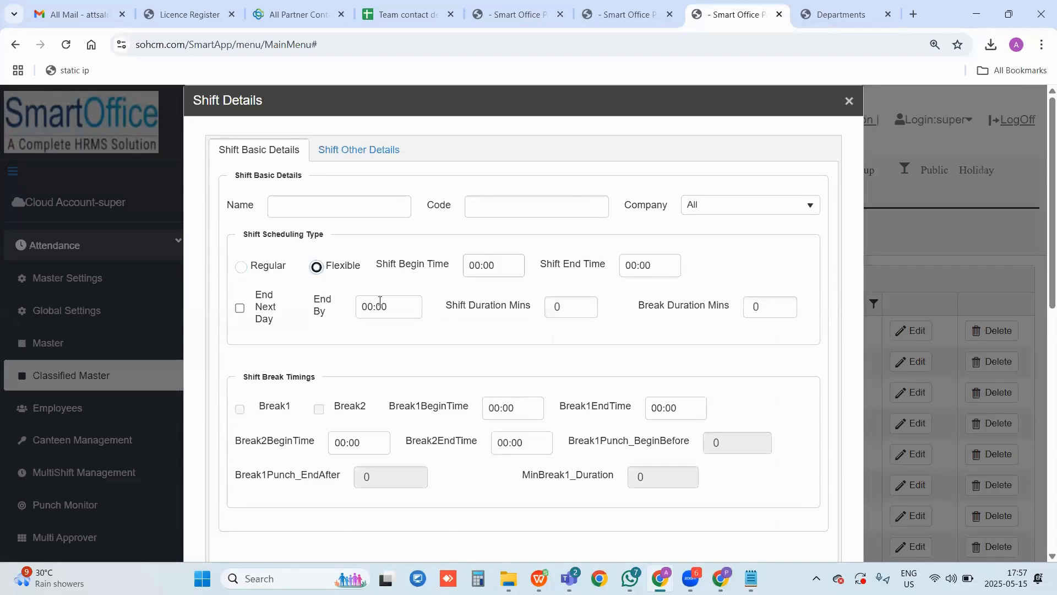
pyautogui.click(547, 306)
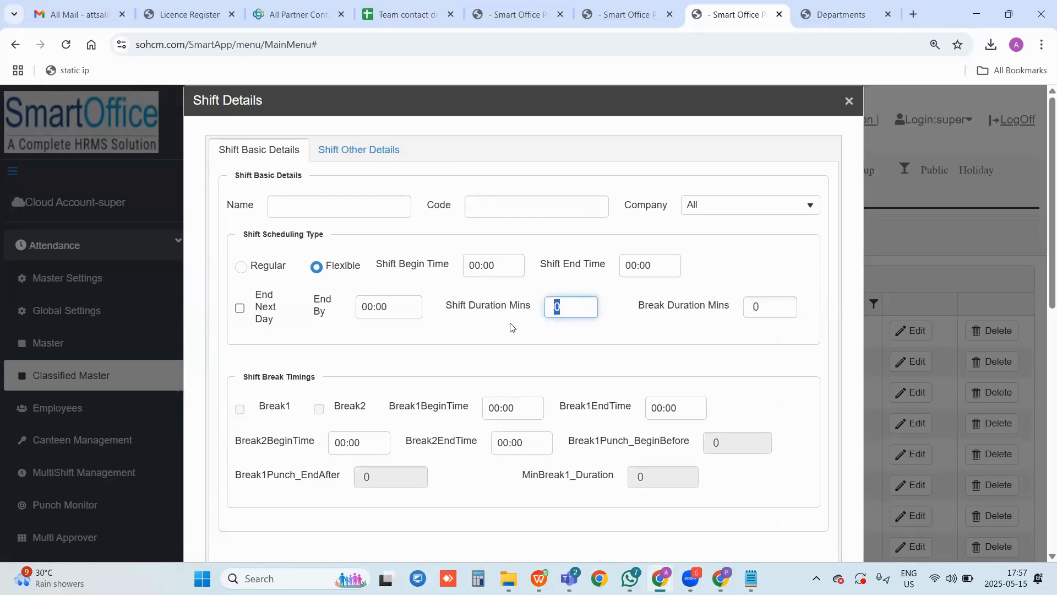
pyautogui.write('420')
# Let the flexible shift end on the next day by 03:00, leaving the shift begin and end times at 00:00
pyautogui.click(239, 309)
pyautogui.moveTo(389, 308); pyautogui.dragTo(356, 307)
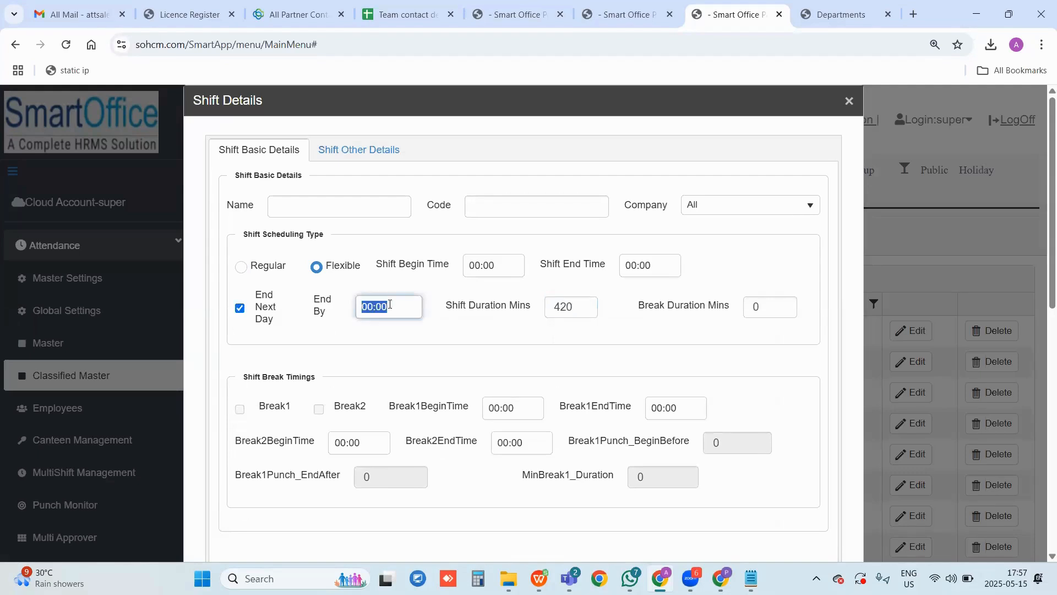
pyautogui.write('0')
pyautogui.press('BackSpace')
pyautogui.press('BackSpace')
pyautogui.write('03:0')
pyautogui.click(592, 265)
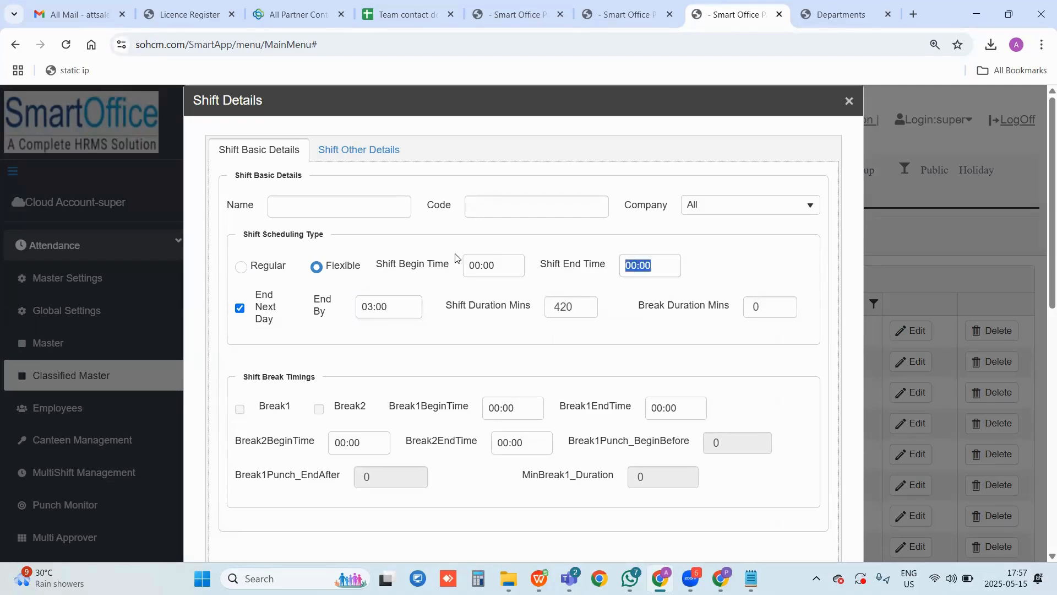
pyautogui.moveTo(384, 265); pyautogui.dragTo(448, 265)
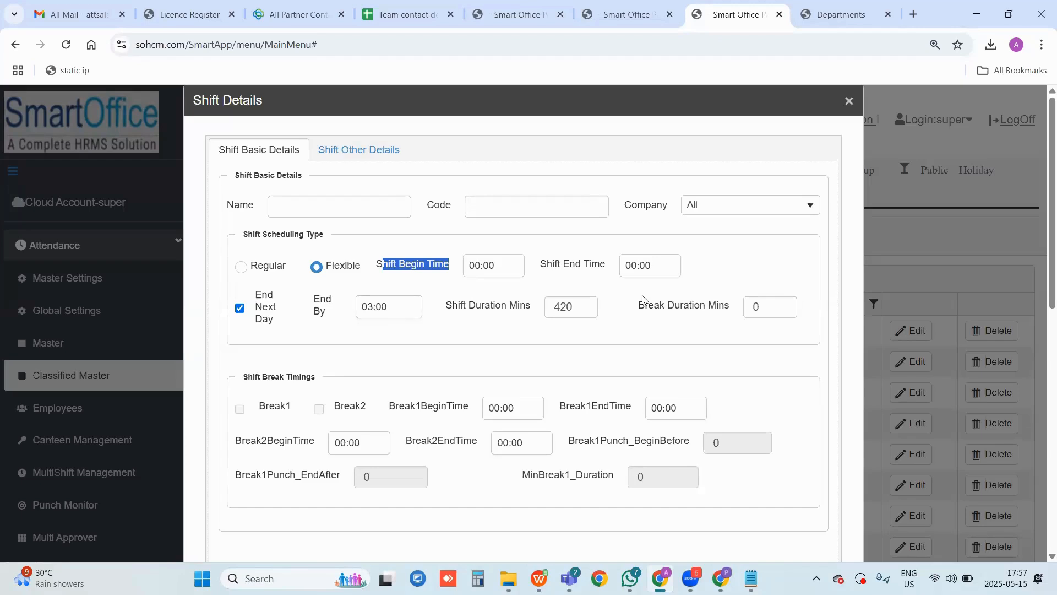
# Review the flexible shift's shift and break duration fields, plus its Punch Begin Duration and Punch End After options
pyautogui.moveTo(584, 308); pyautogui.dragTo(492, 312)
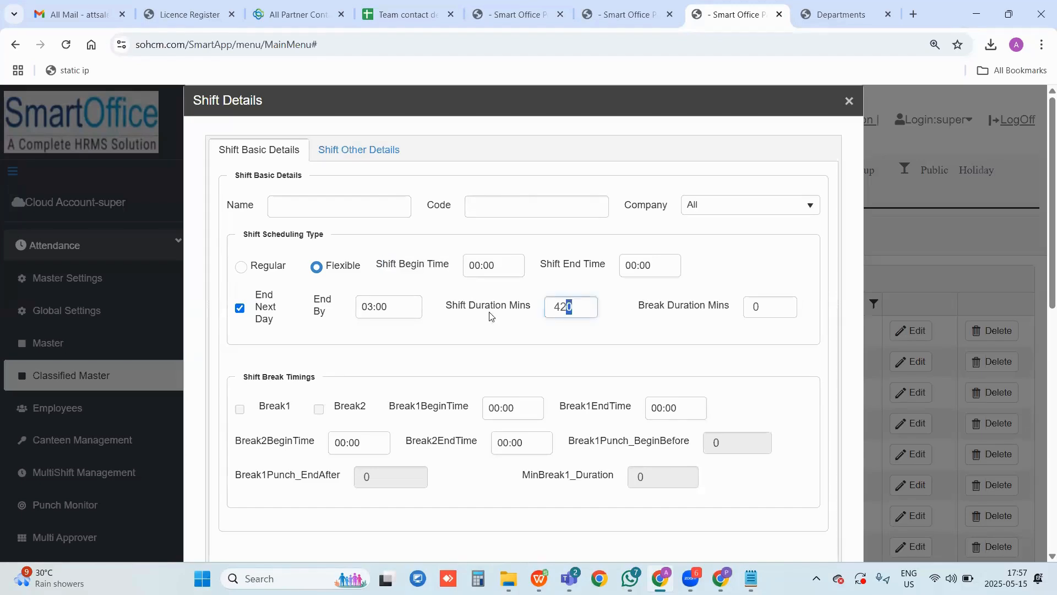
pyautogui.doubleClick(758, 307)
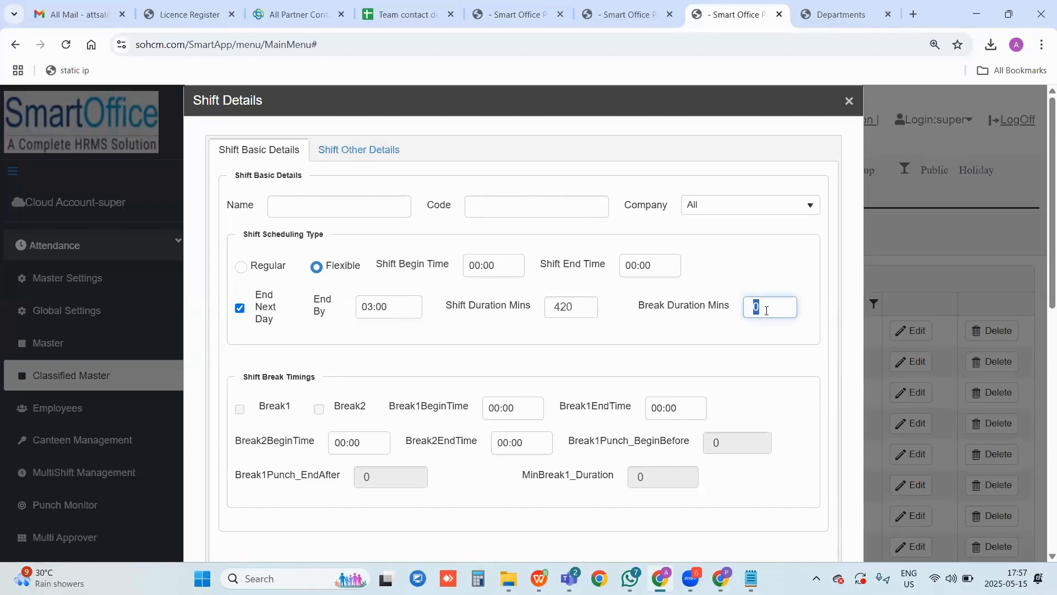
pyautogui.scroll(-1, 771, 313)
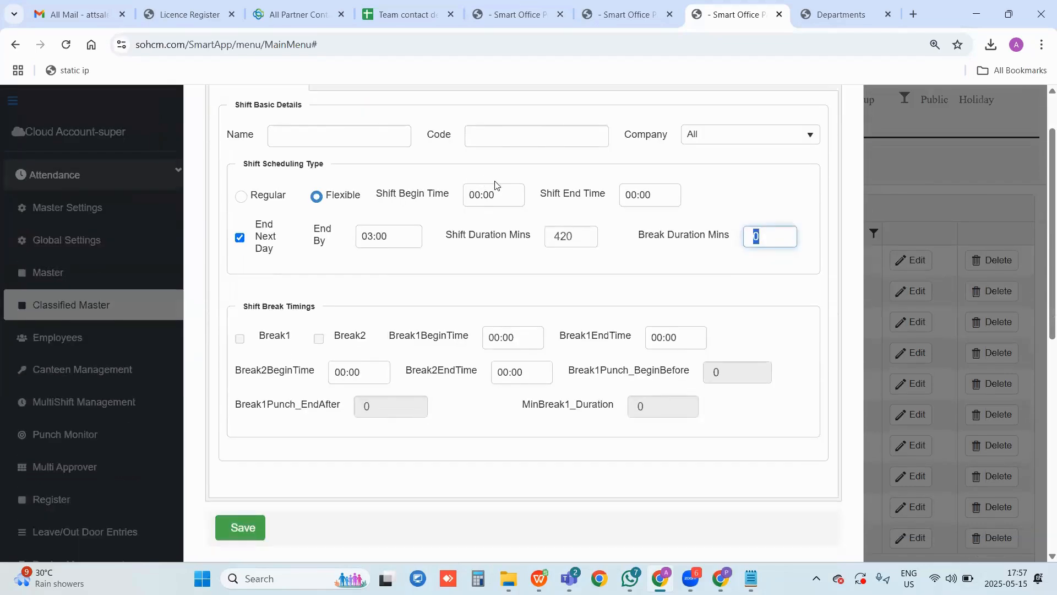
pyautogui.scroll(1, 496, 264)
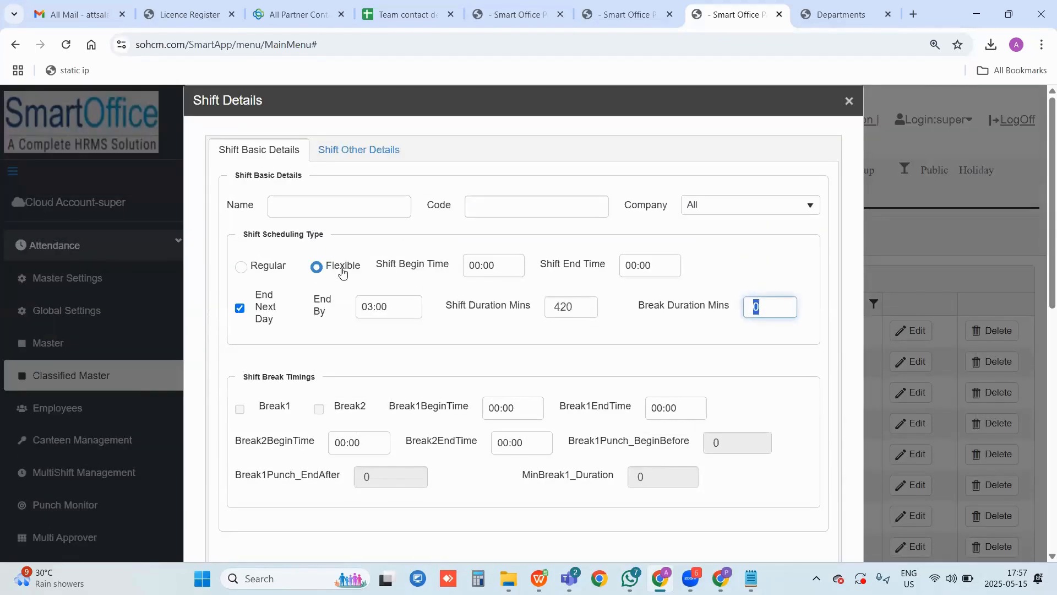
pyautogui.click(337, 157)
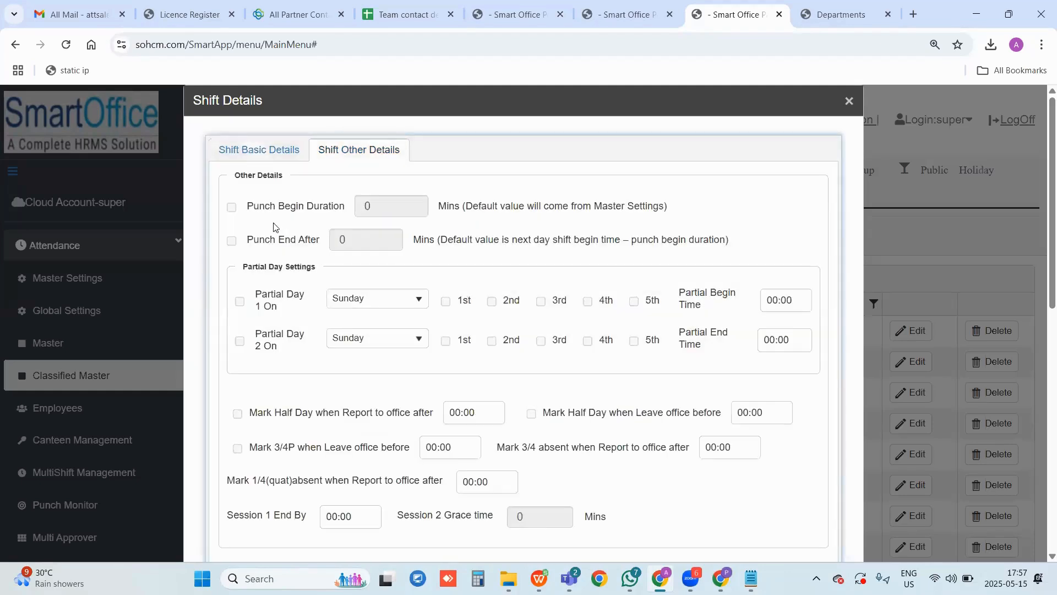
pyautogui.tripleClick(319, 207)
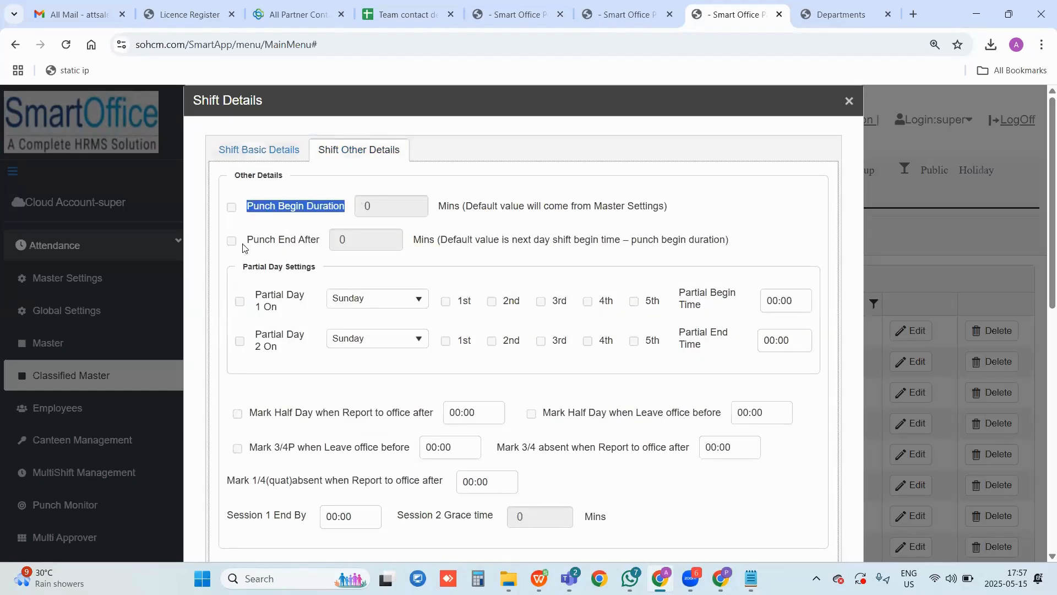
pyautogui.moveTo(244, 243); pyautogui.dragTo(315, 242)
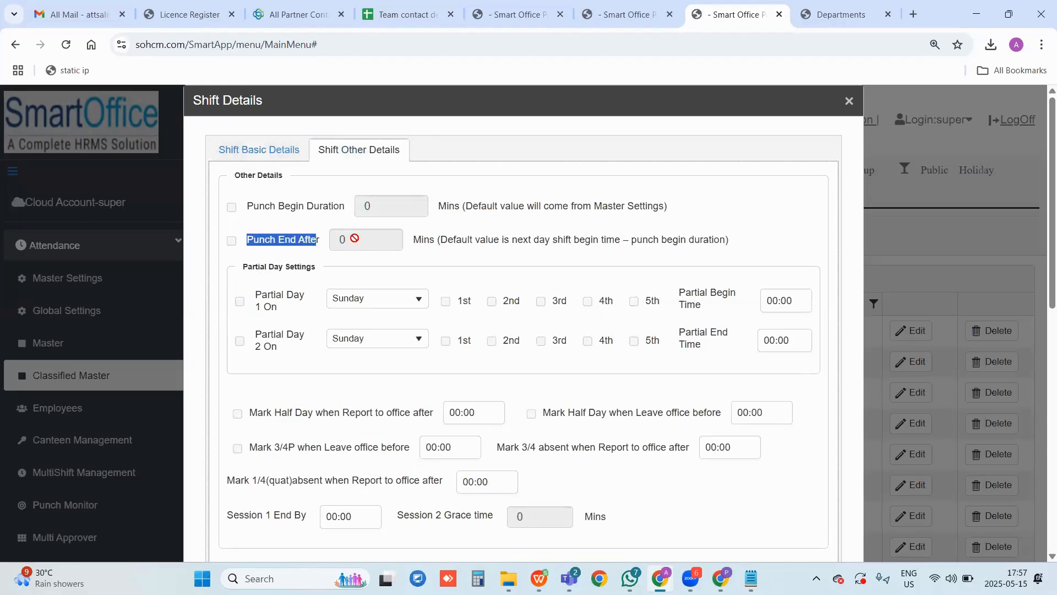
# Change the new shift's scheduling type to Regular in its basic details and check the shift begin and end time fields
pyautogui.click(269, 157)
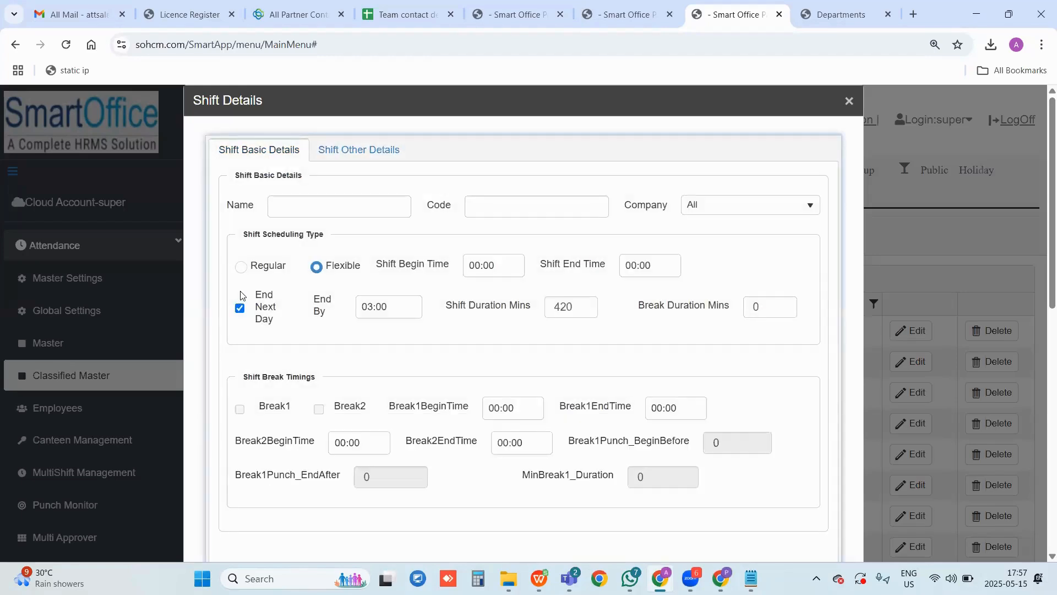
pyautogui.click(241, 266)
pyautogui.click(483, 266)
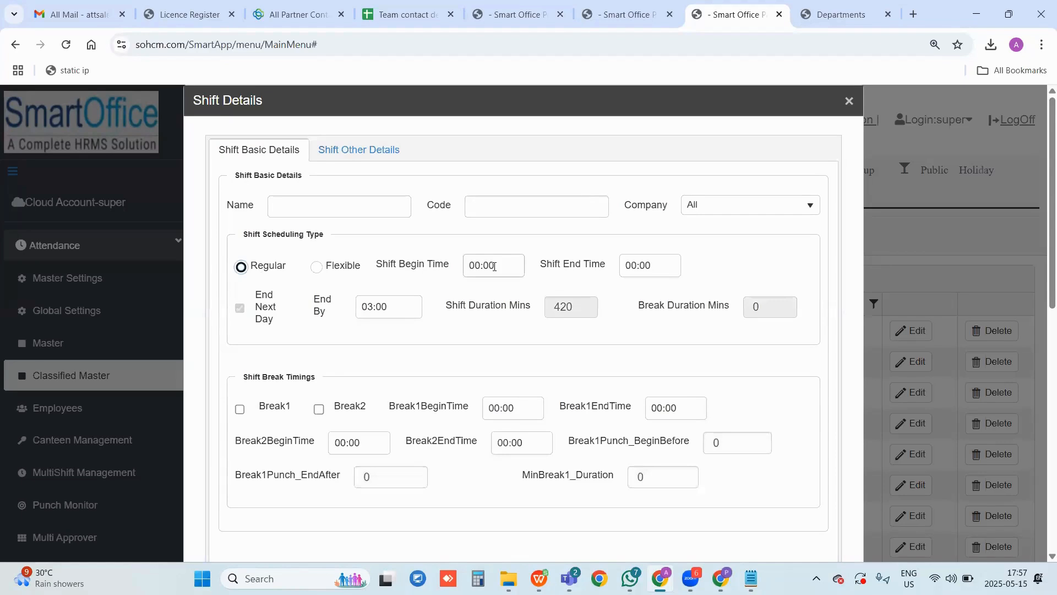
pyautogui.moveTo(494, 267); pyautogui.dragTo(464, 268)
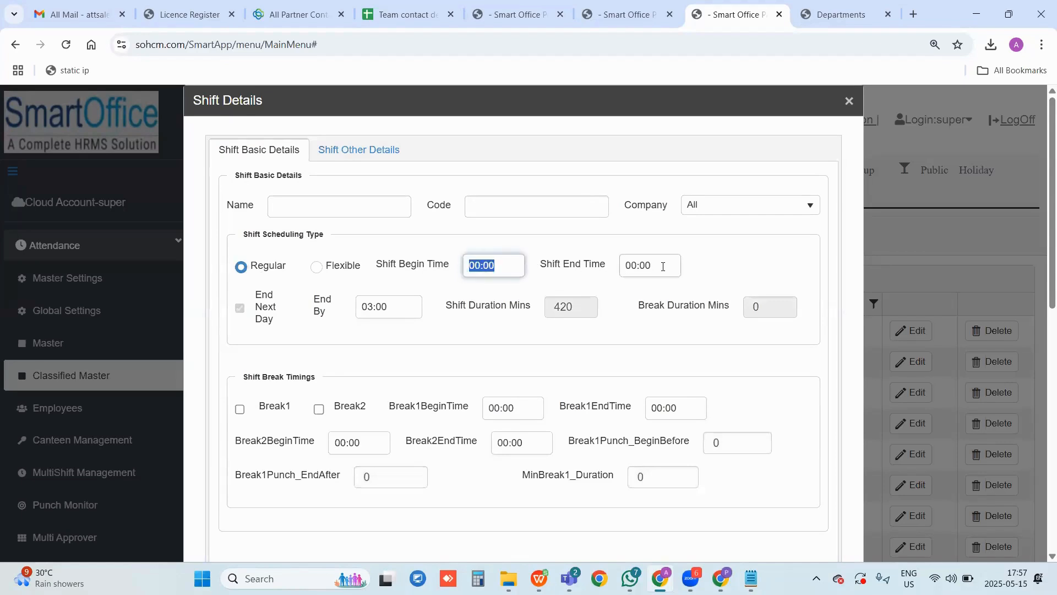
pyautogui.moveTo(663, 266); pyautogui.dragTo(622, 271)
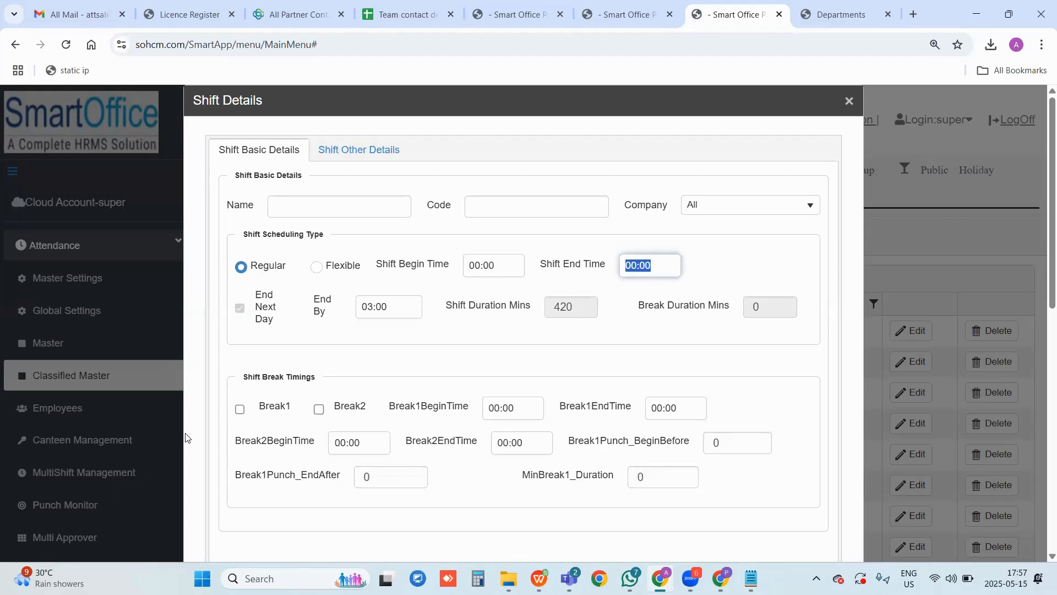
# Enable Break1 in the regular shift's break timings
pyautogui.scroll(-2, 186, 438)
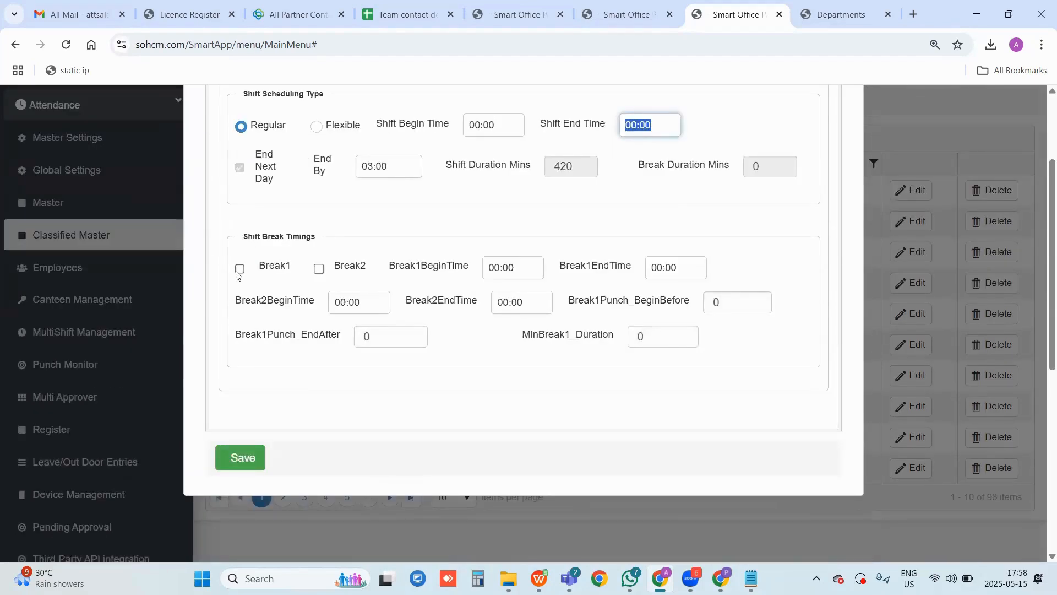
pyautogui.click(289, 269)
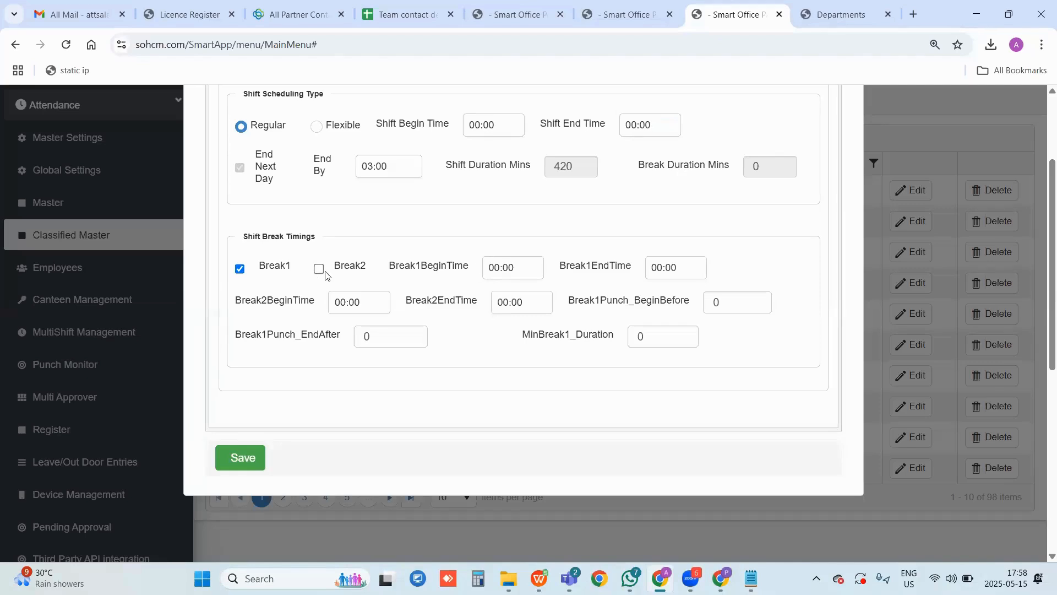
pyautogui.scroll(1, 384, 325)
pyautogui.scroll(2, 384, 325)
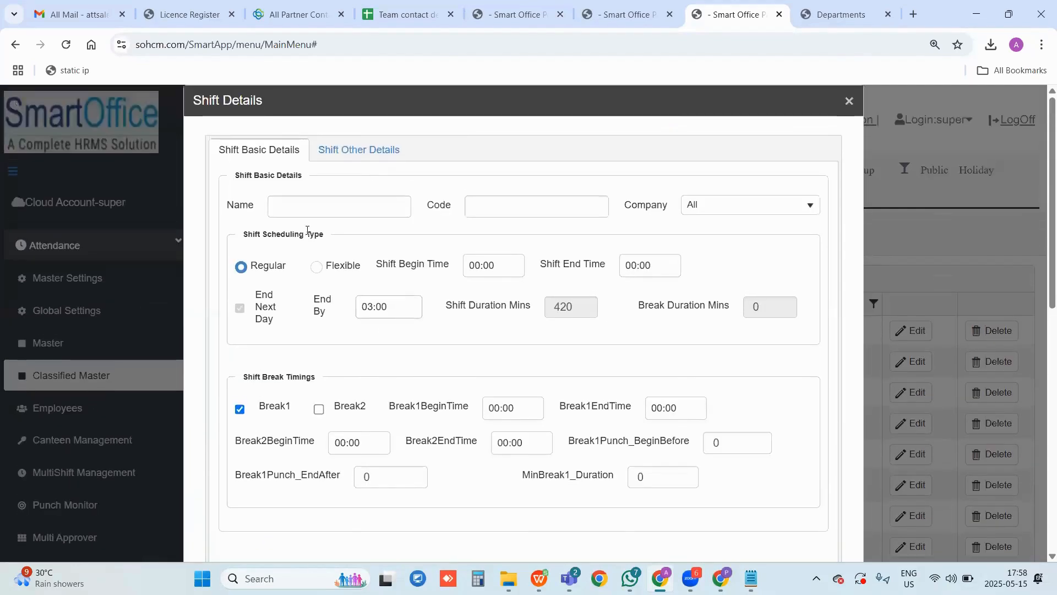
# Enable Punch Begin Duration and Punch End After for the new shift, and set the punch begin duration to 60 minutes
pyautogui.click(361, 149)
pyautogui.click(231, 208)
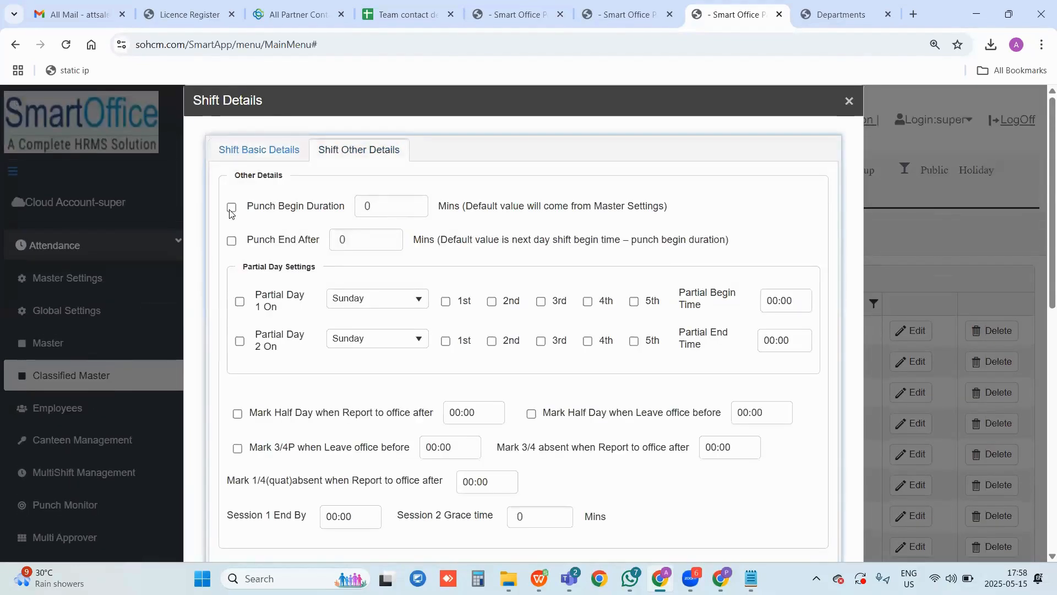
pyautogui.click(232, 240)
pyautogui.doubleClick(365, 205)
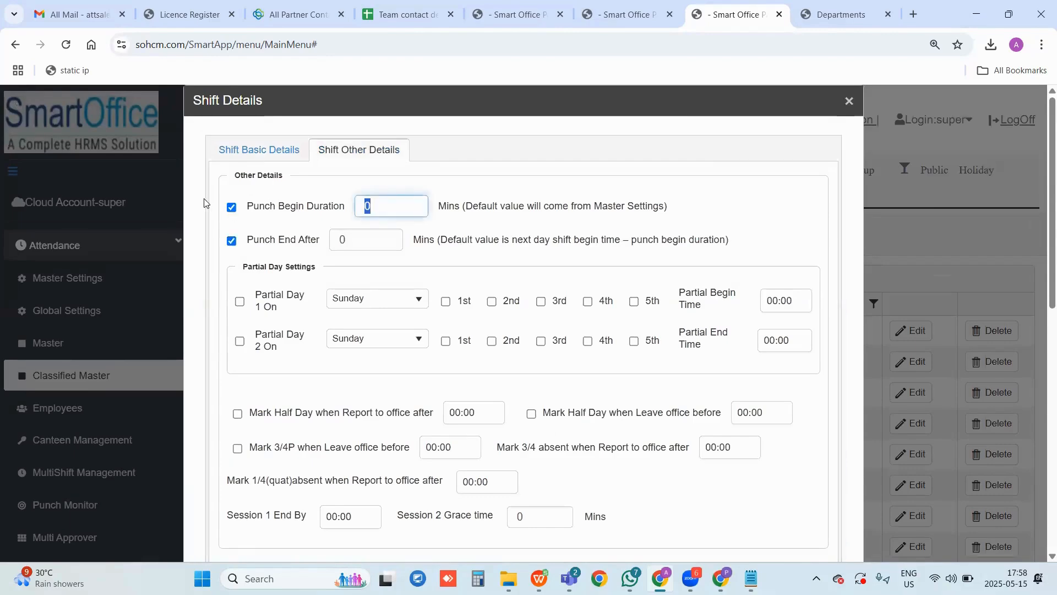
pyautogui.write('60')
# Set the shift begin time to 09:00 and the Punch End After value to 60 minutes
pyautogui.click(264, 150)
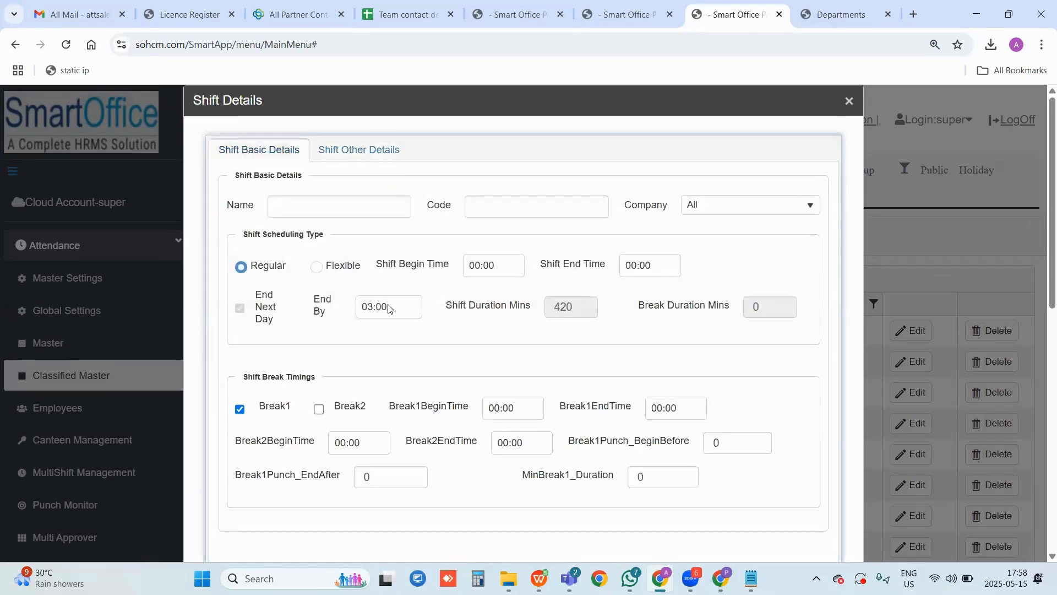
pyautogui.write('09:00')
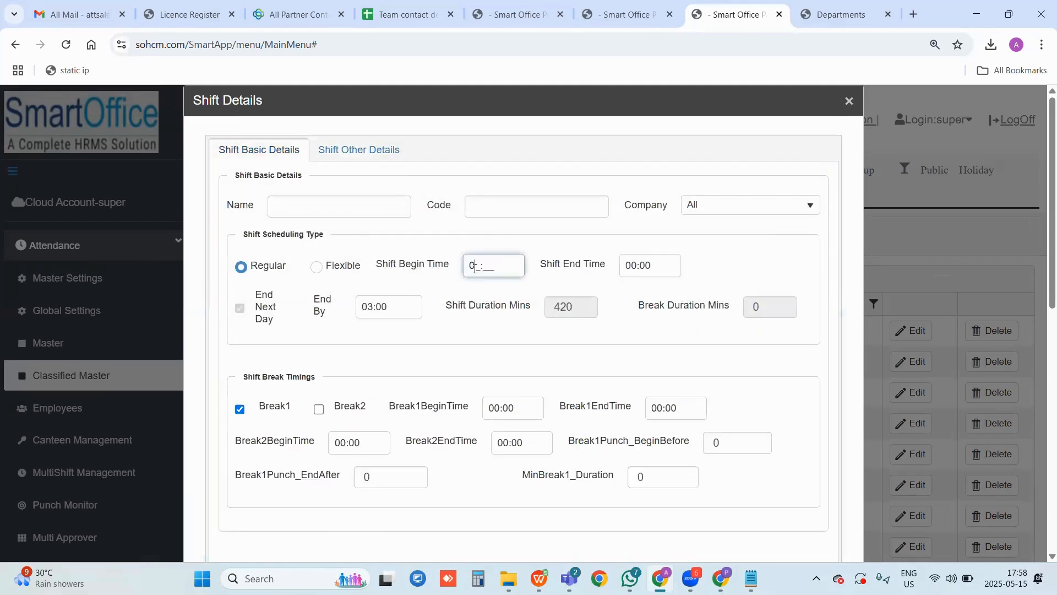
pyautogui.click(369, 164)
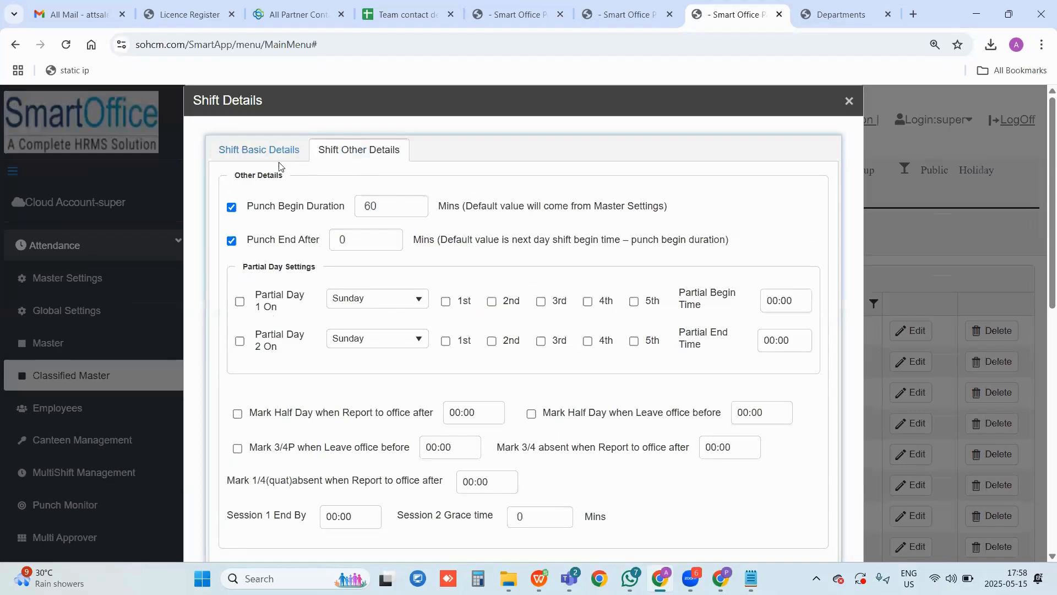
pyautogui.click(292, 245)
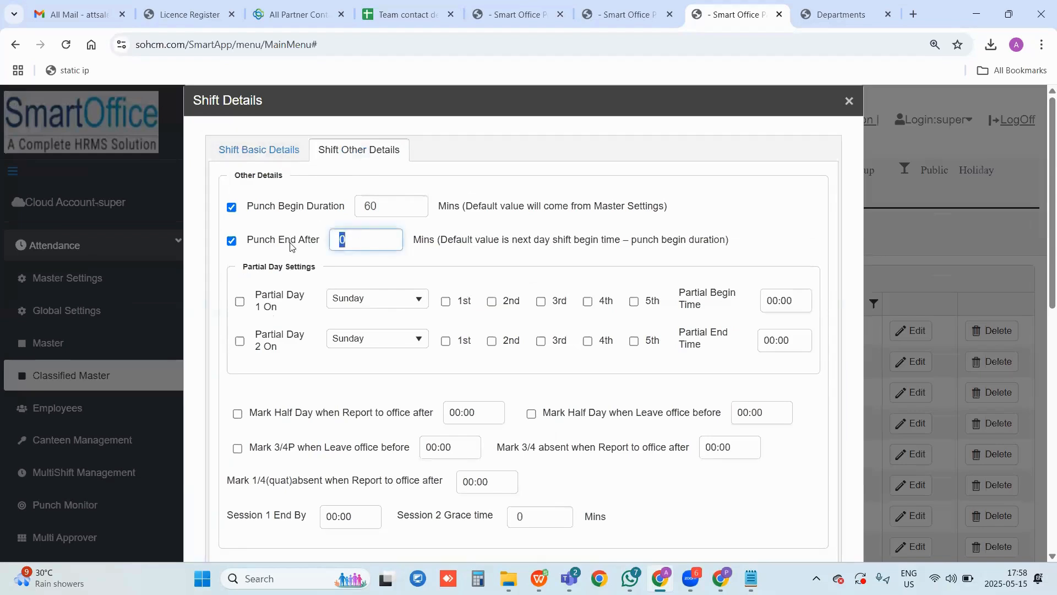
pyautogui.write('60')
# Set the shift end time to 18:00 in the shift's basic details
pyautogui.click(264, 160)
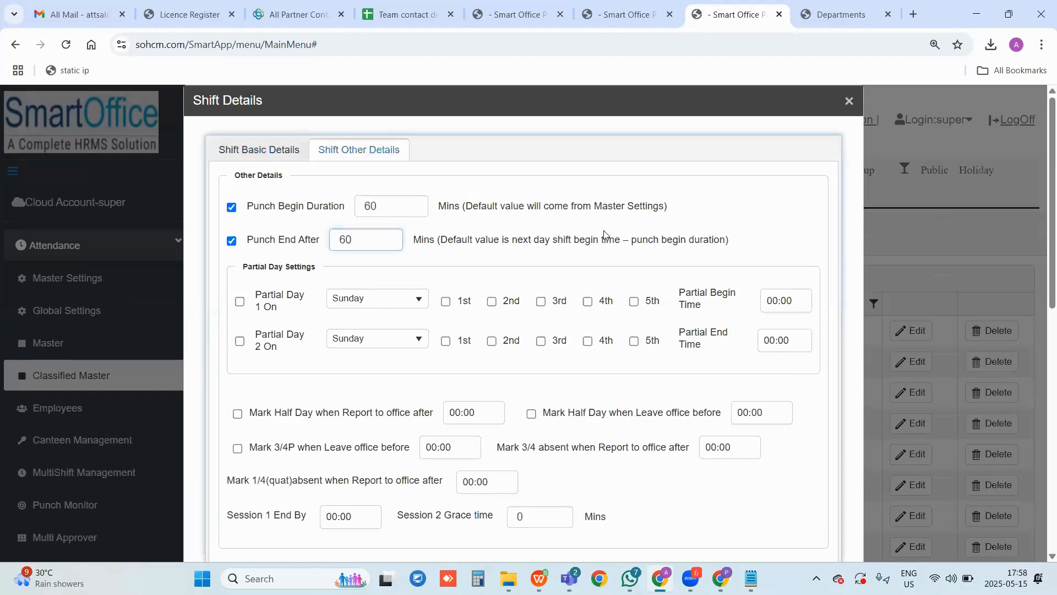
pyautogui.press('Tab')
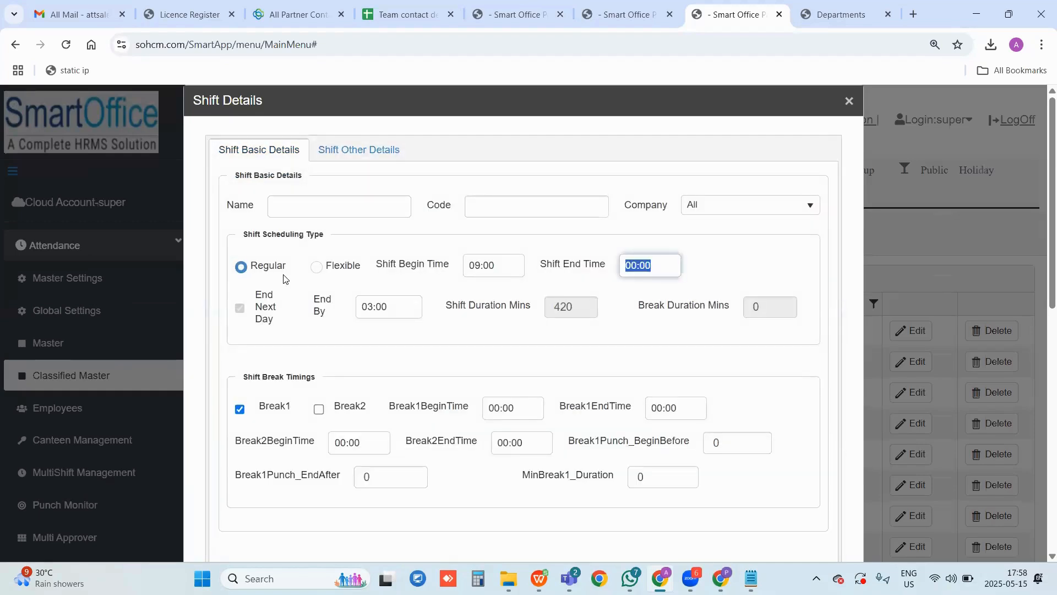
pyautogui.write('1800')
# Enable Partial Day 1 for the shift on the 1st and 2nd Saturday
pyautogui.click(384, 147)
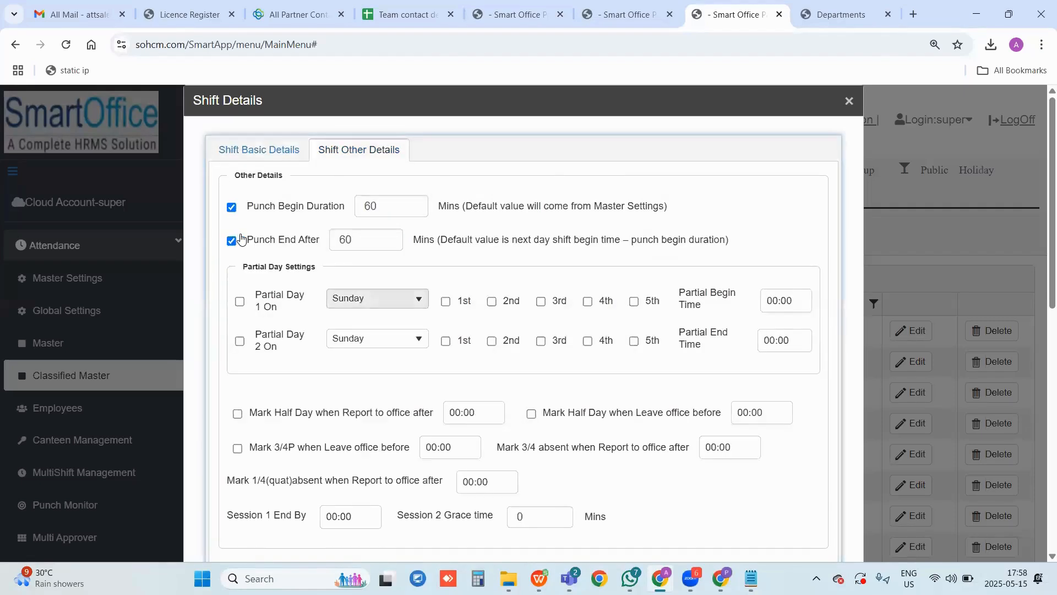
pyautogui.scroll(-1, 240, 238)
pyautogui.click(240, 232)
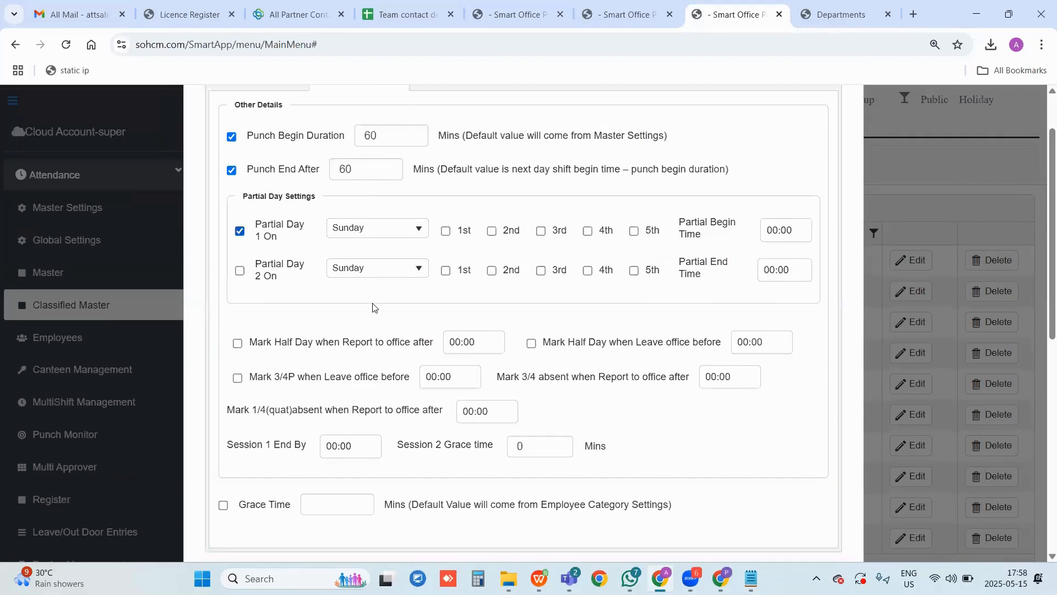
pyautogui.hotkey('alt', 'Down')
pyautogui.press('Down')
pyautogui.press('Down')
pyautogui.press('Down')
pyautogui.press('Down')
pyautogui.press('Down')
pyautogui.press('Down')
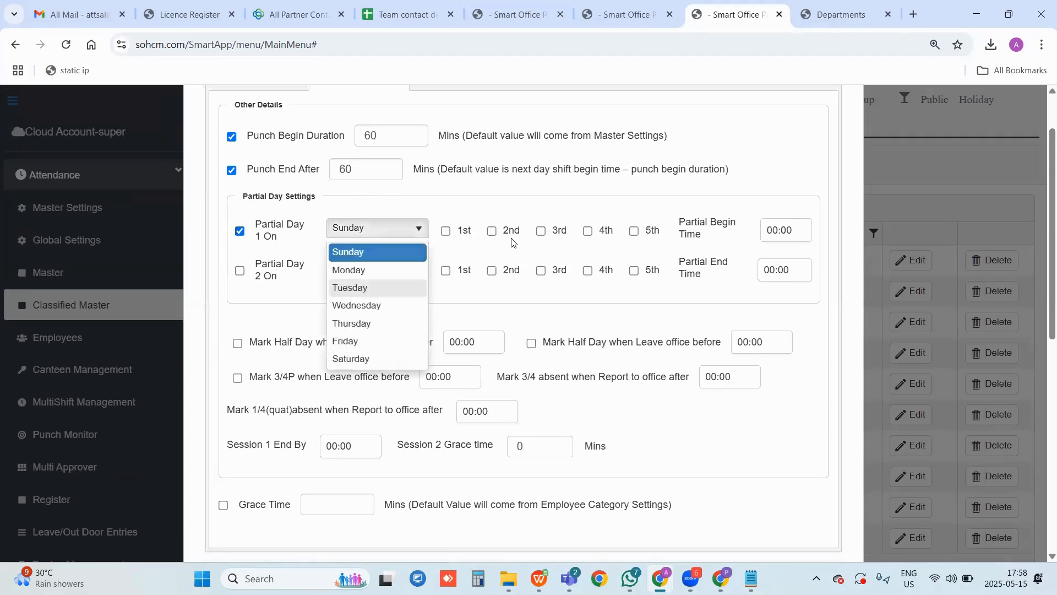
pyautogui.press('Return')
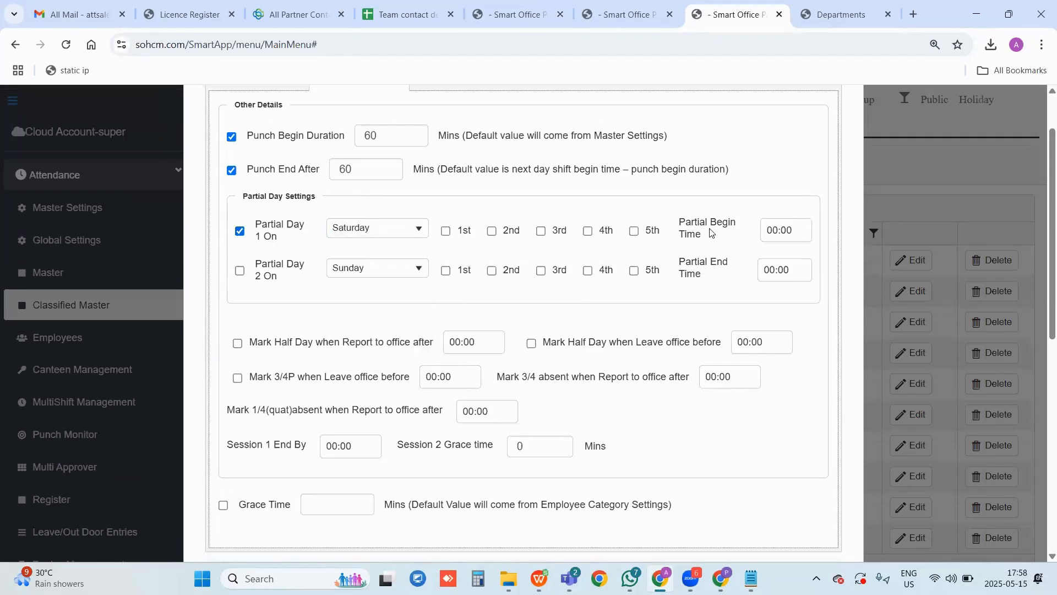
pyautogui.click(492, 231)
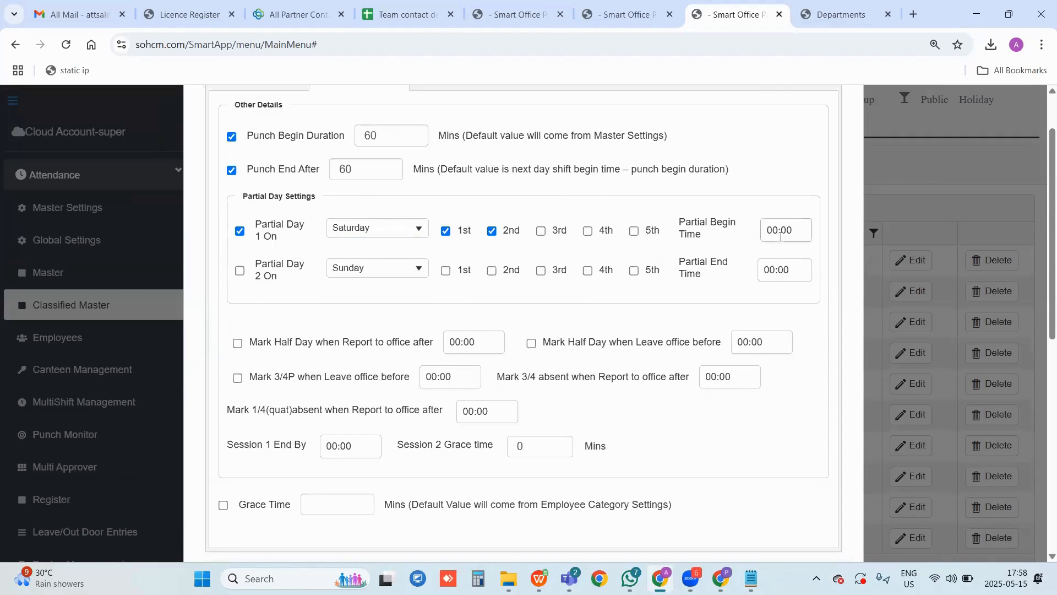
# Set the partial day's begin time to 09:00 and its end time to 13:00
pyautogui.click(781, 237)
pyautogui.write('09:00')
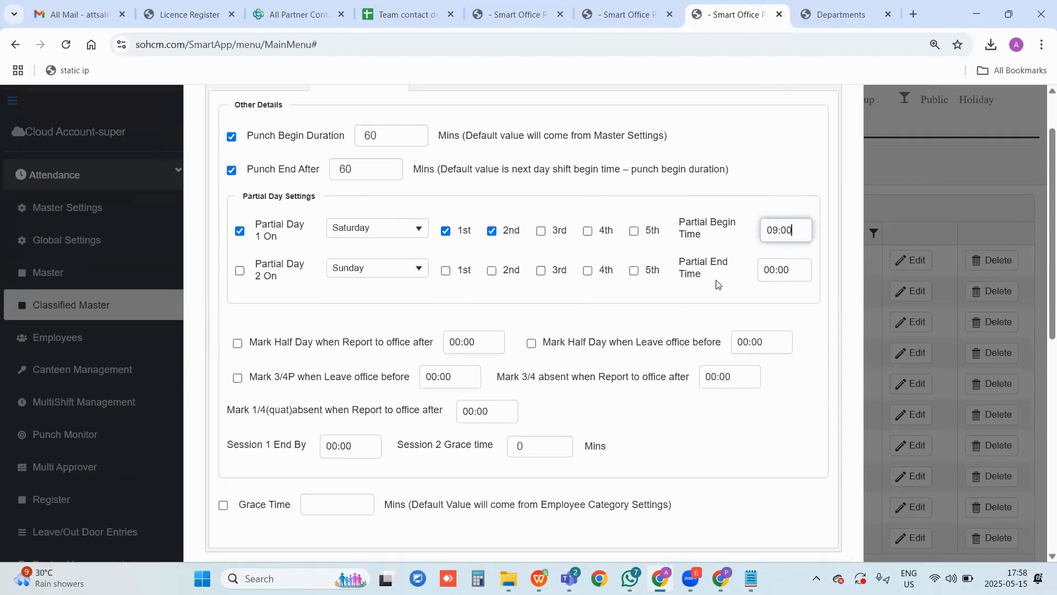
pyautogui.press('Tab')
pyautogui.write('13:00')
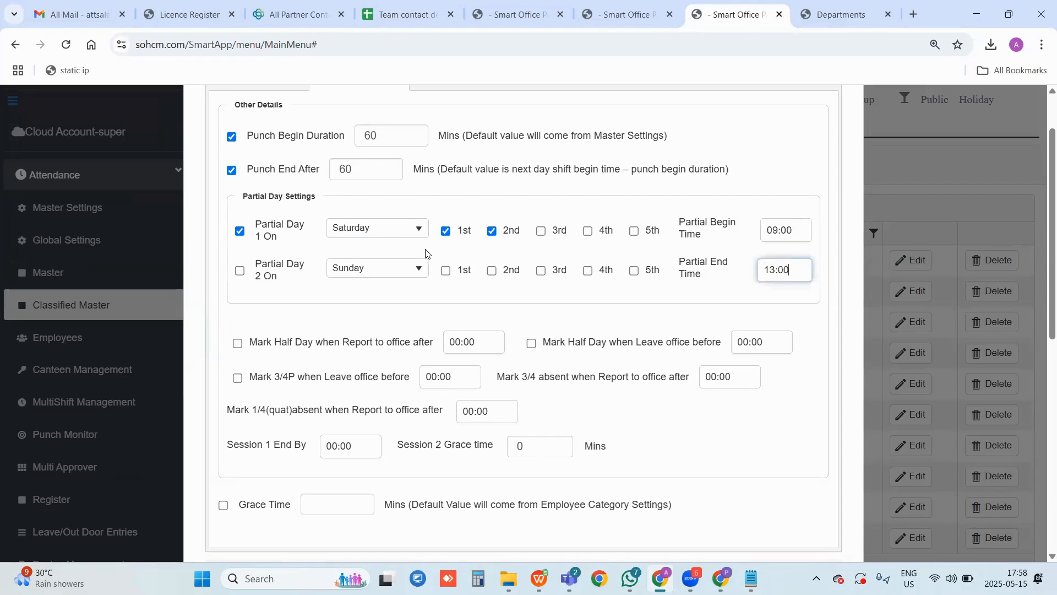
# Enable half-day marking for reporting to office after 11:00 and for leaving office before 16:00
pyautogui.scroll(-3, 385, 218)
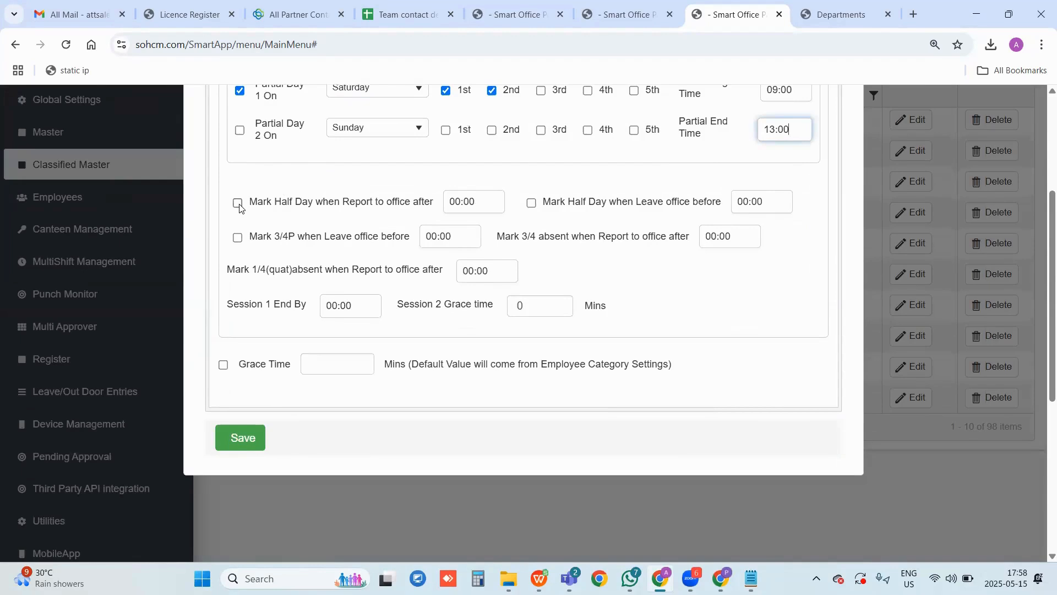
pyautogui.click(334, 207)
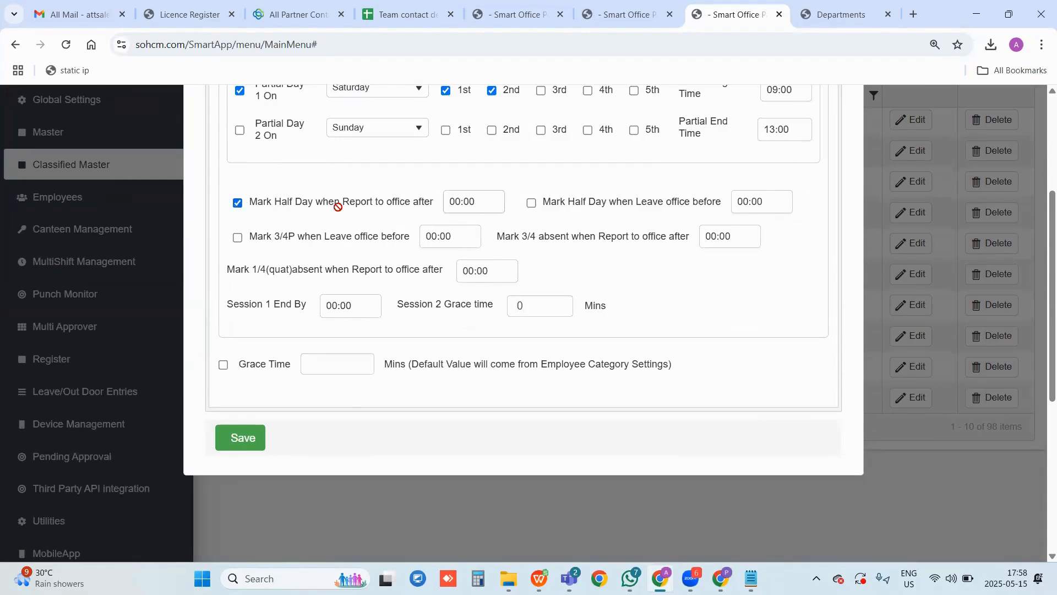
pyautogui.press('Tab')
pyautogui.write('1100')
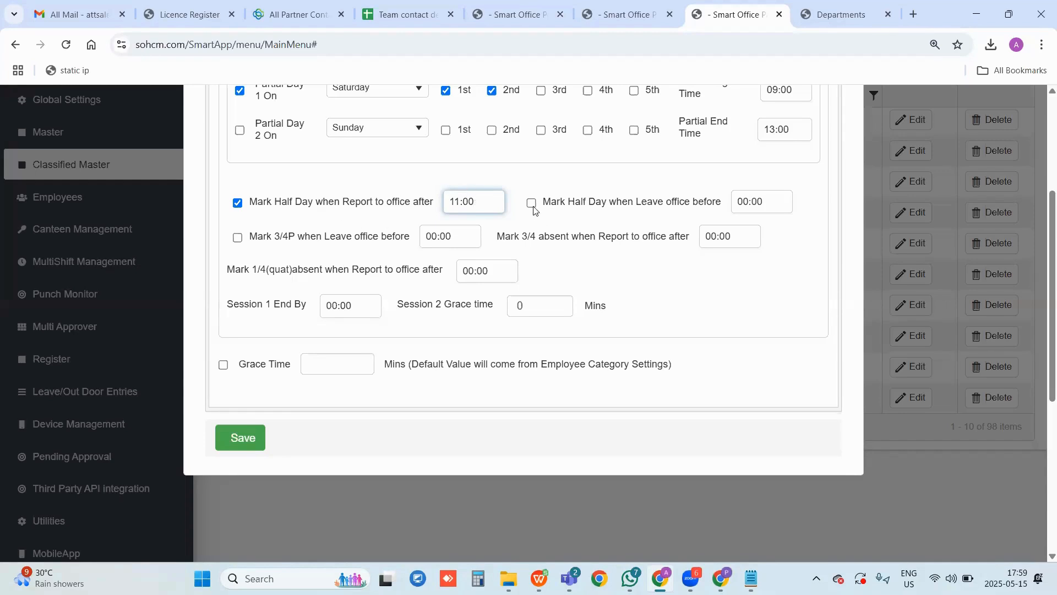
pyautogui.click(637, 203)
pyautogui.click(746, 202)
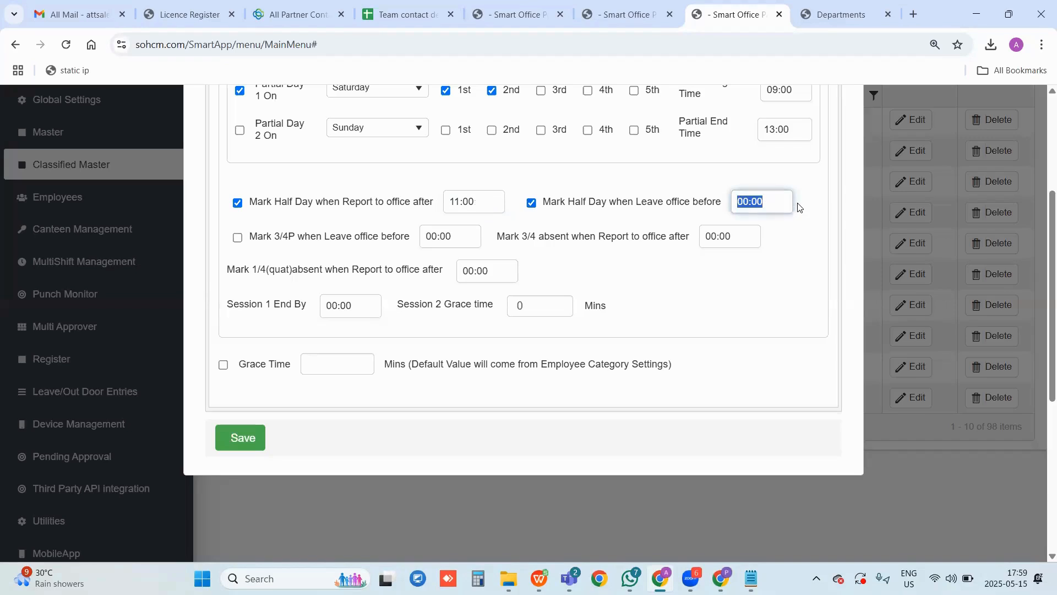
pyautogui.write('1600')
pyautogui.click(435, 226)
# Enable the Mark 3/4P when Leave office before rule for the shift
pyautogui.click(238, 238)
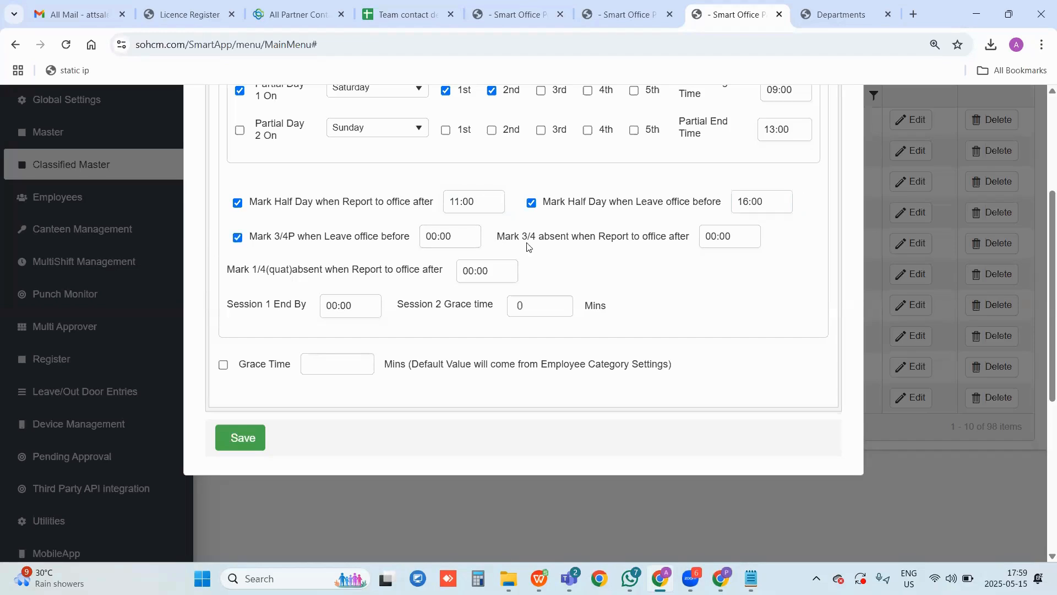
pyautogui.click(526, 242)
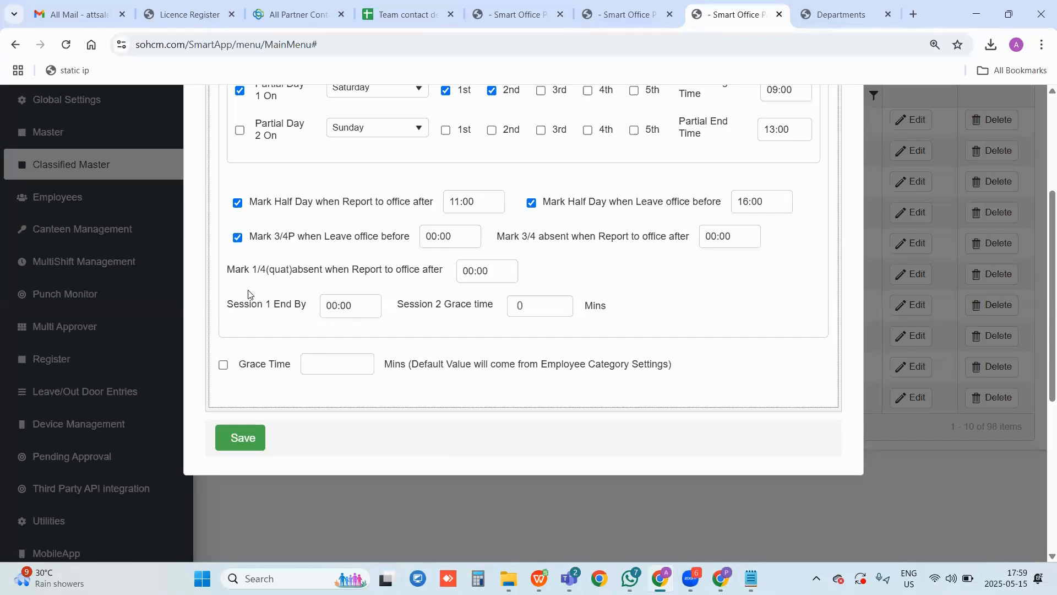
pyautogui.scroll(2, 250, 295)
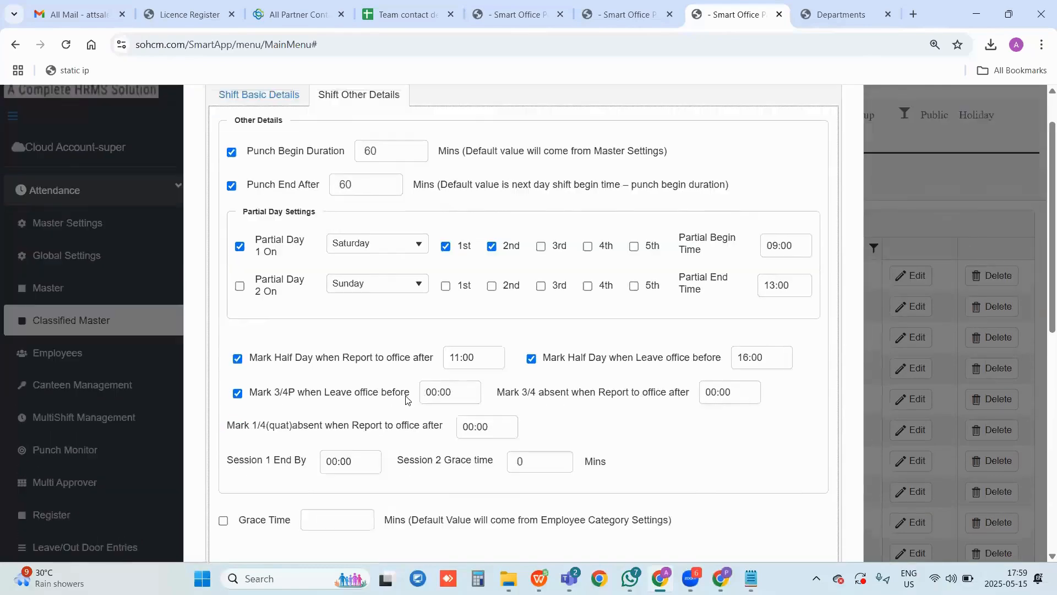
pyautogui.scroll(-2, 406, 397)
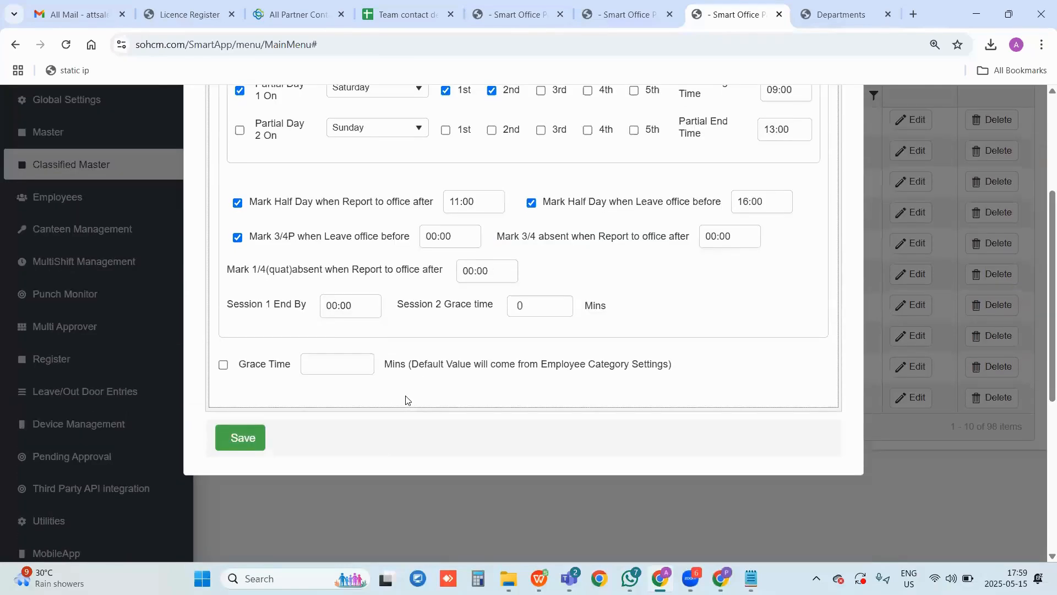
# Enable the shift's grace time and set it to 5 minutes
pyautogui.click(223, 365)
pyautogui.click(333, 368)
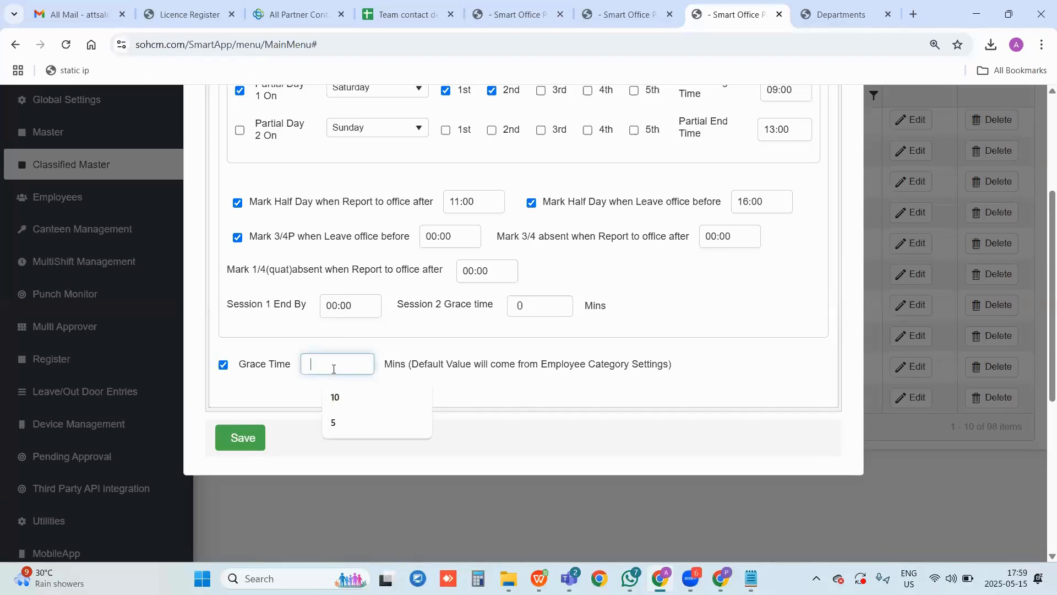
pyautogui.write('5')
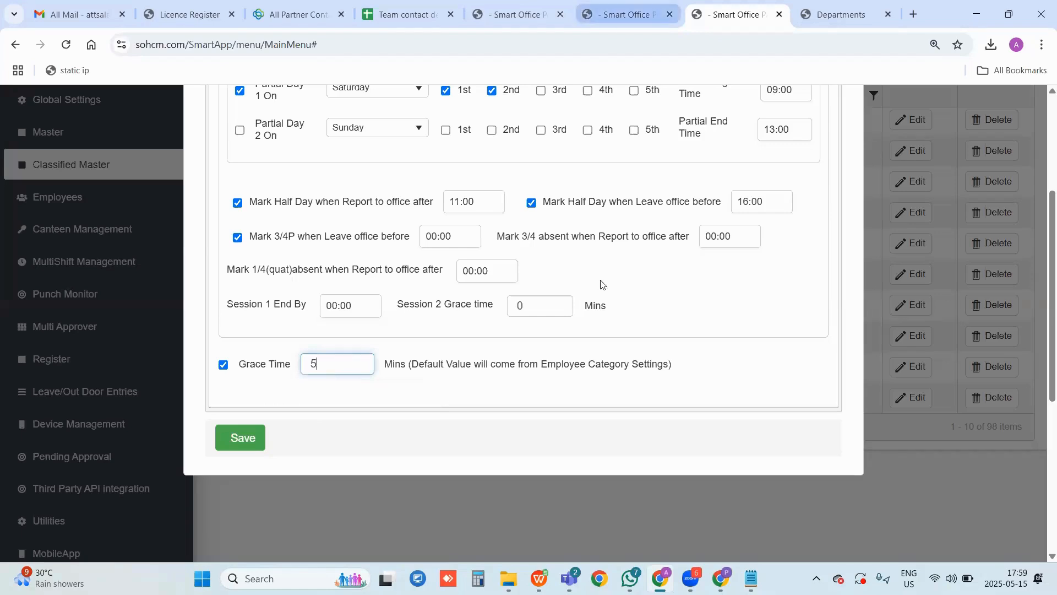
# Check the grace time settings in the employee category details, then return to the shift details
pyautogui.click(623, 15)
pyautogui.click(524, 12)
pyautogui.click(630, 11)
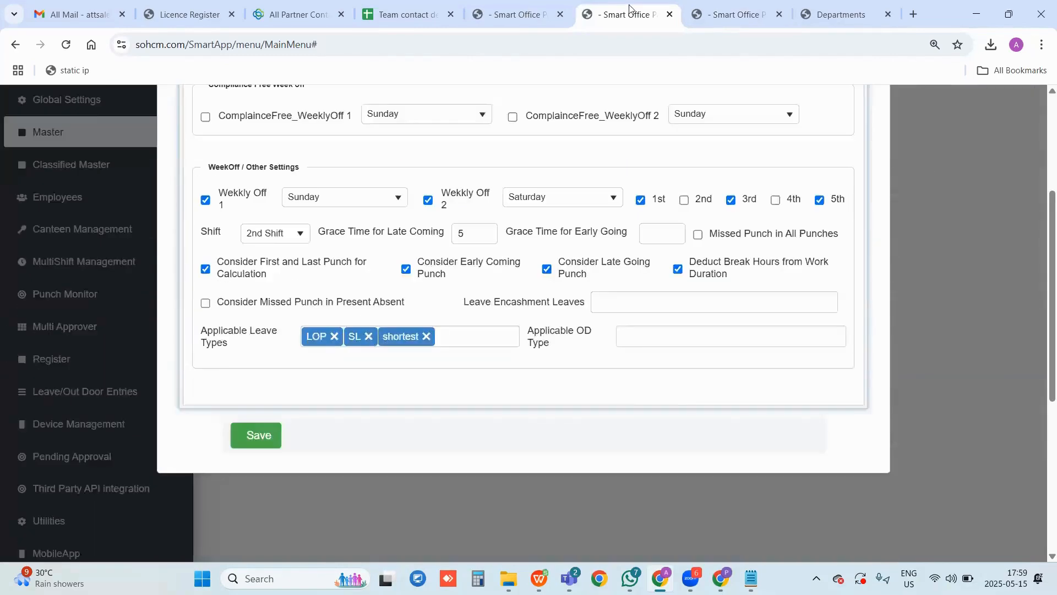
pyautogui.hotkey('ctrl', 'Tab')
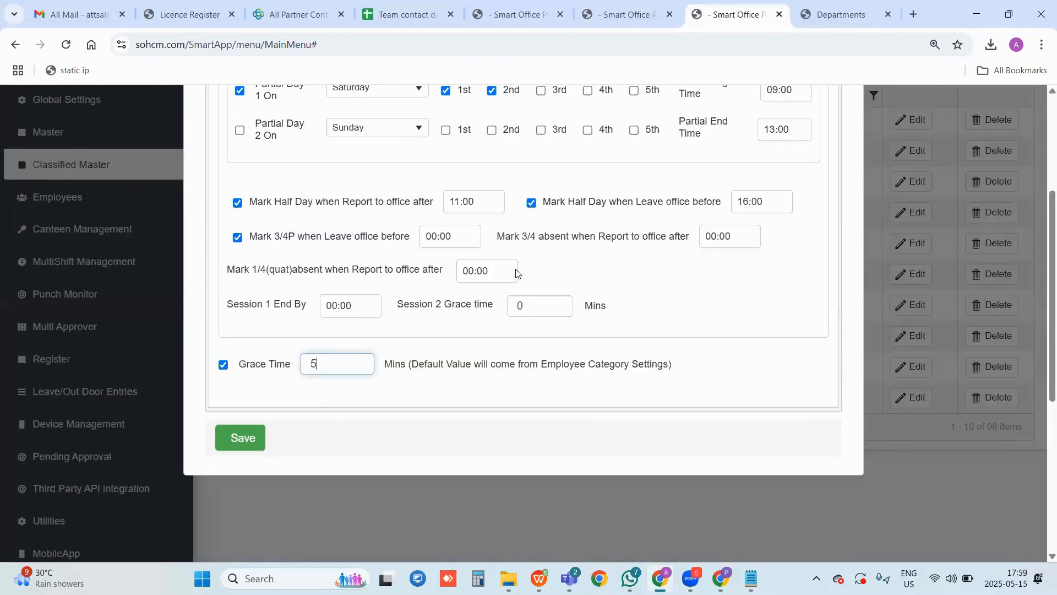
# Close the browser page showing the Devices list and bring up the category's OT/Coff/Duration settings
pyautogui.scroll(4, 429, 268)
pyautogui.hotkey('ctrl', 'shift', 'Tab')
pyautogui.hotkey('ctrl', 'shift', 'Tab')
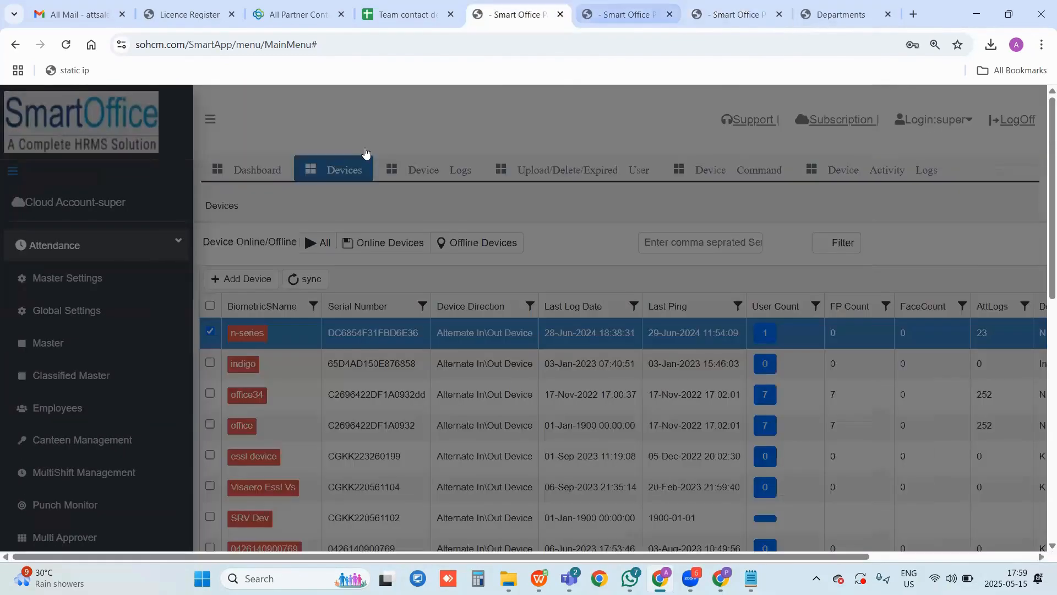
pyautogui.hotkey('ctrl', 'Tab')
pyautogui.hotkey('ctrl', 'w')
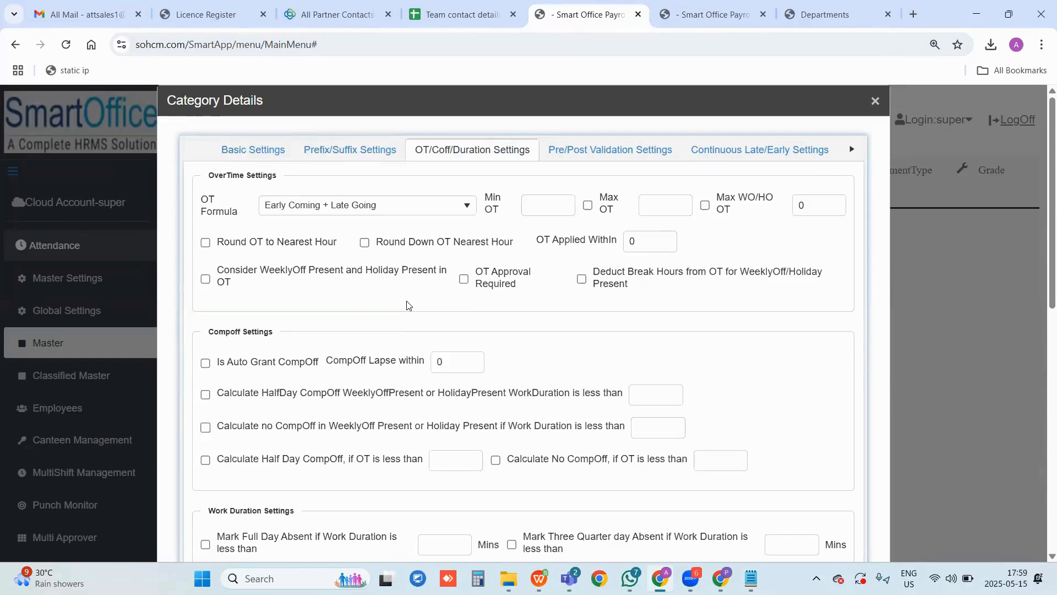
# Set the OT formula to TotalDuration-ShiftDuration(Flexi Shift Only), with Min OT 60 and Max OT enabled at 120
pyautogui.click(365, 206)
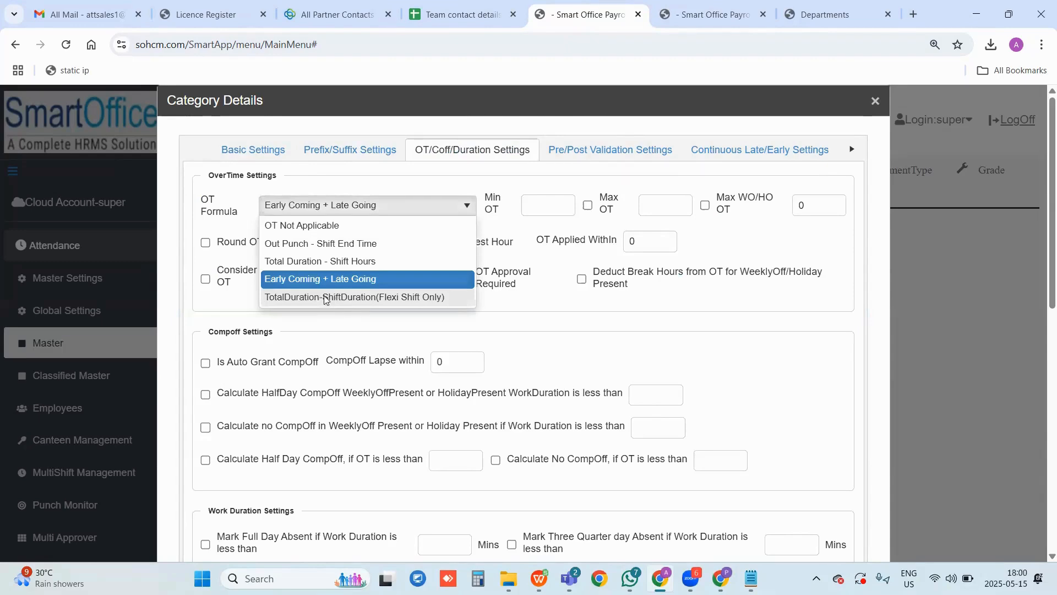
pyautogui.click(324, 297)
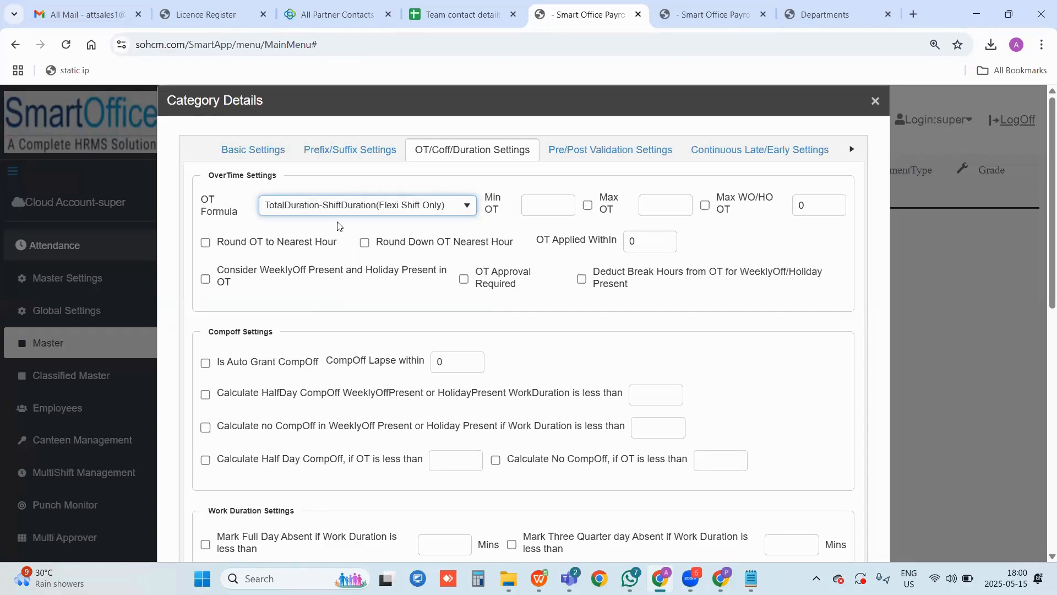
pyautogui.click(545, 207)
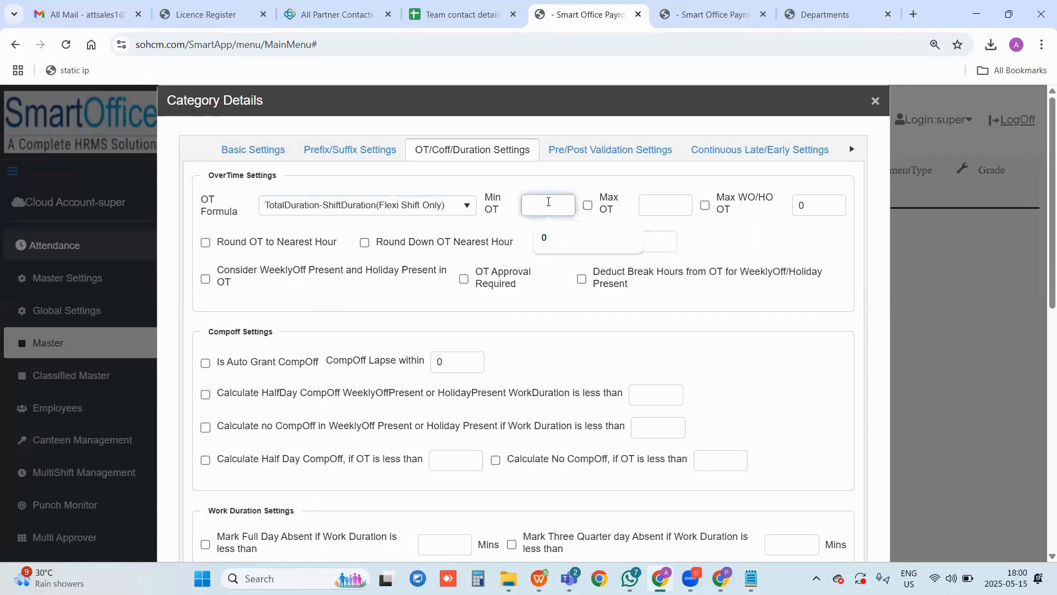
pyautogui.write('60')
pyautogui.click(663, 207)
pyautogui.write('120')
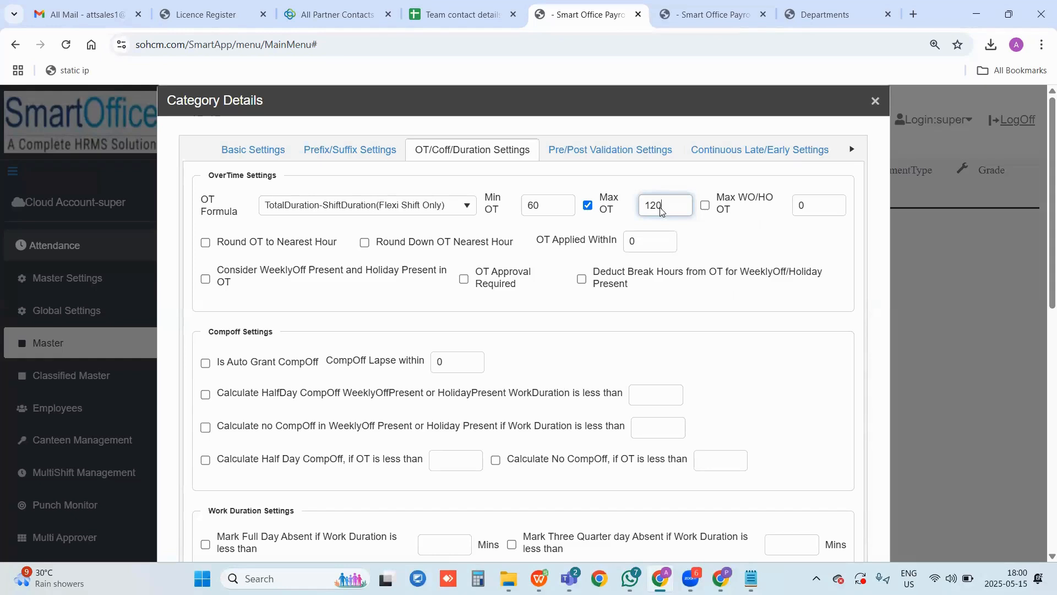
# Enable the Max WO/HO OT limit in the category's overtime settings
pyautogui.doubleClick(643, 210)
pyautogui.press('Tab')
pyautogui.press('Tab')
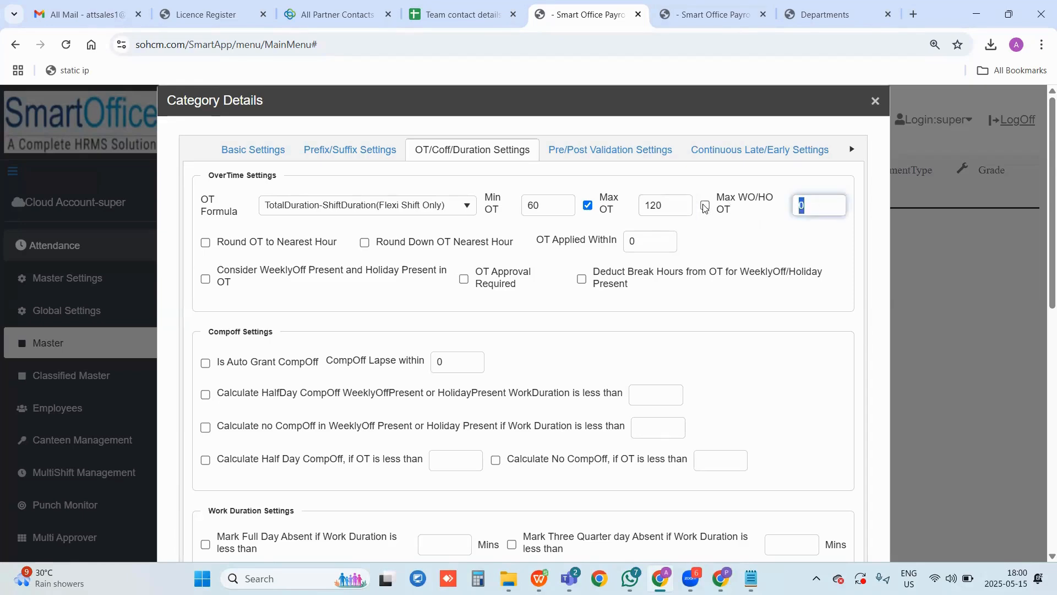
pyautogui.click(705, 207)
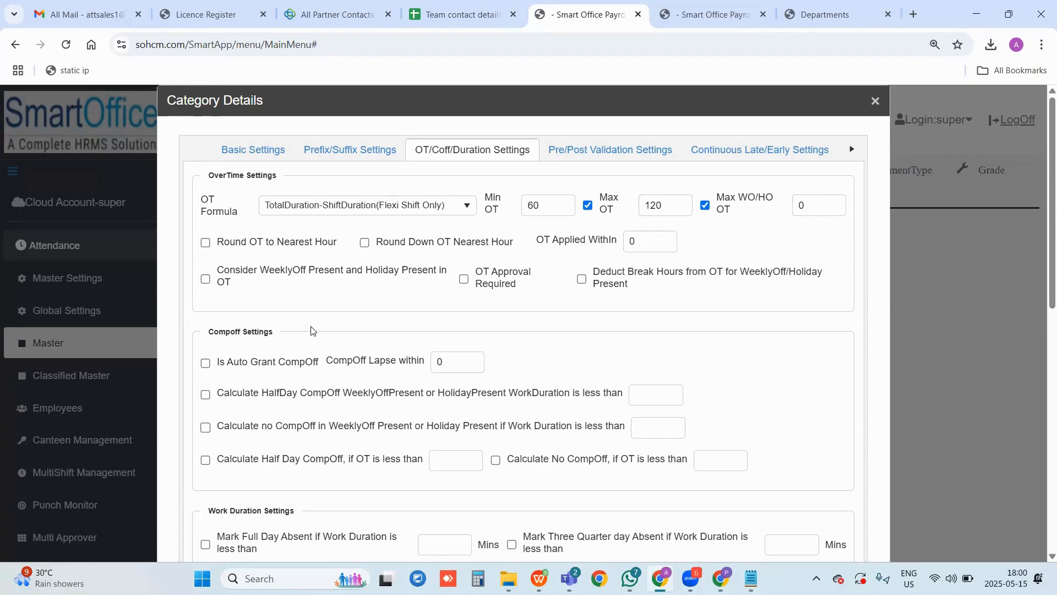
# Set OT Applied WithIn to 2 in the category's overtime settings
pyautogui.click(645, 235)
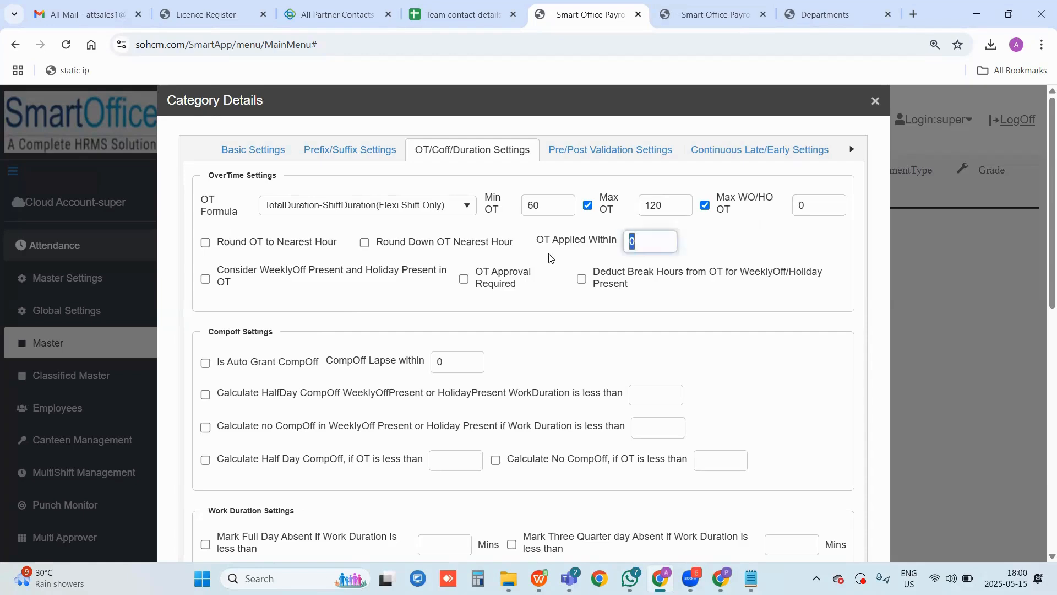
pyautogui.write('2')
pyautogui.scroll(-2, 236, 226)
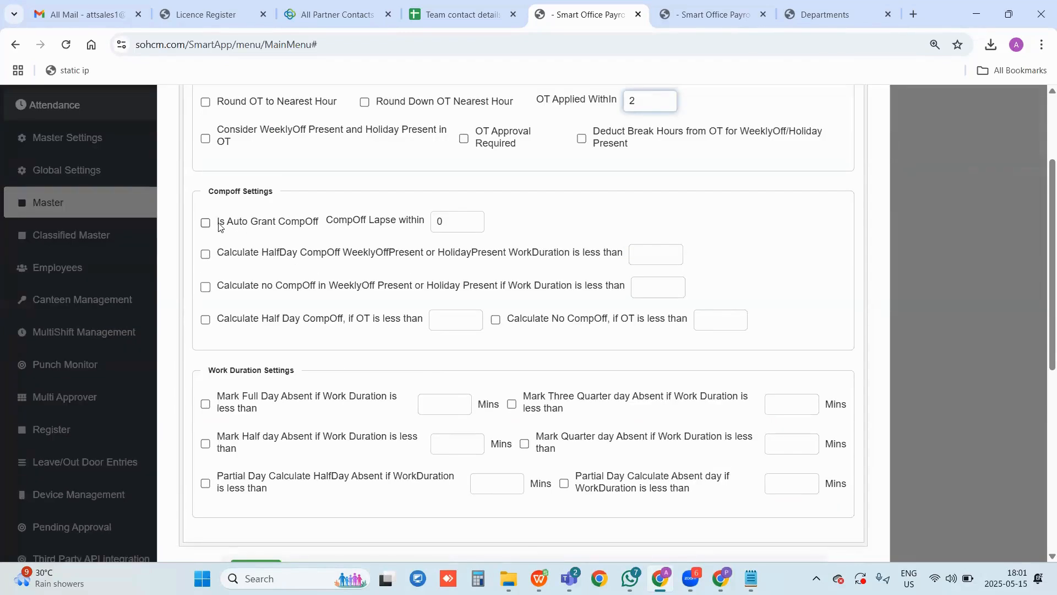
# Enable Is Auto Grant CompOff and leave the CompOff Lapse within value blank
pyautogui.moveTo(220, 226); pyautogui.dragTo(227, 225)
pyautogui.moveTo(319, 223); pyautogui.dragTo(314, 222)
pyautogui.click(313, 222)
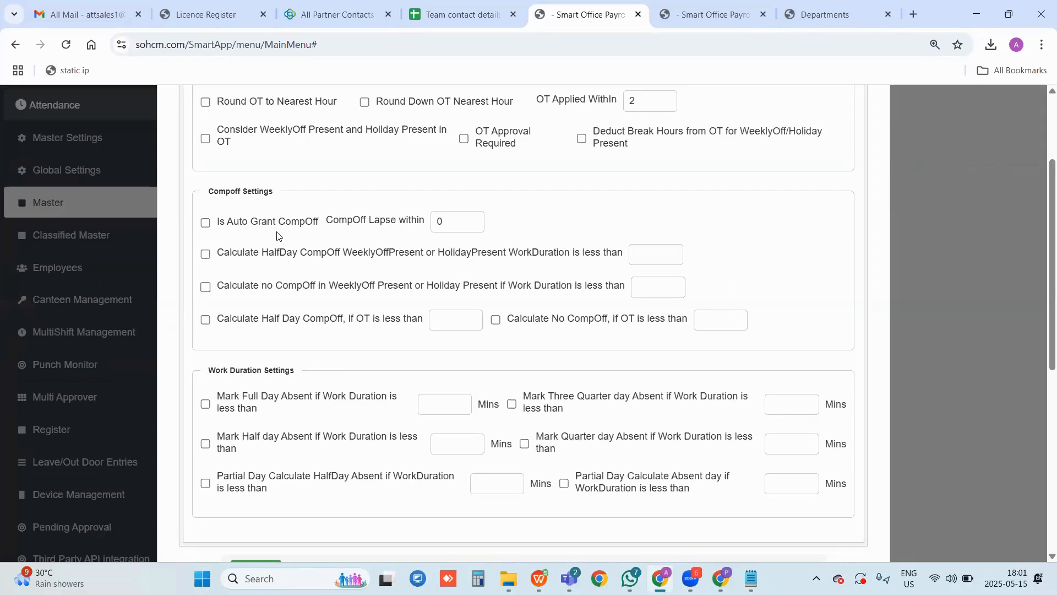
pyautogui.moveTo(278, 222); pyautogui.dragTo(321, 225)
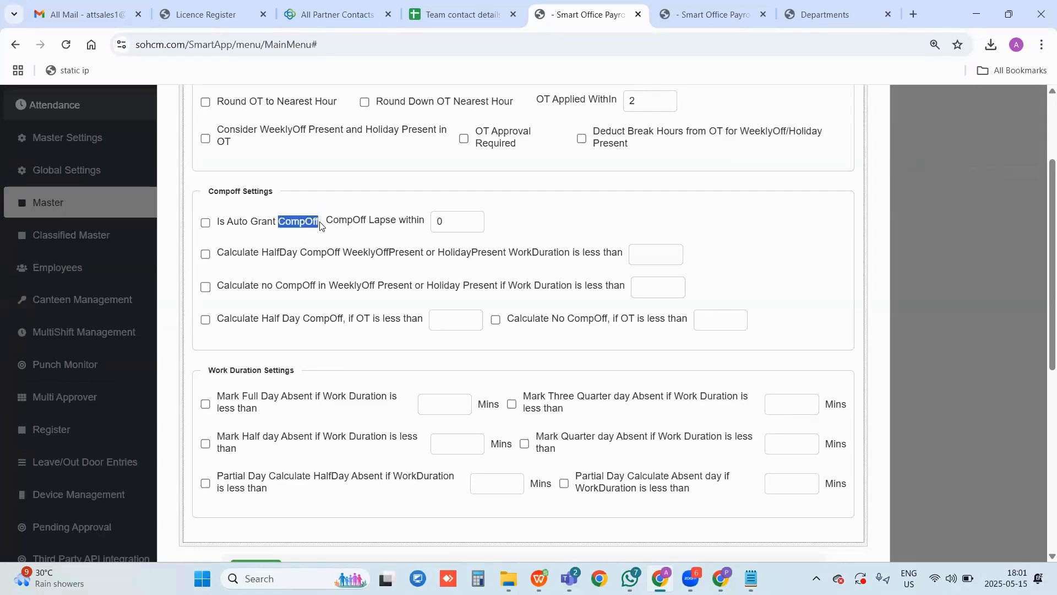
pyautogui.click(206, 223)
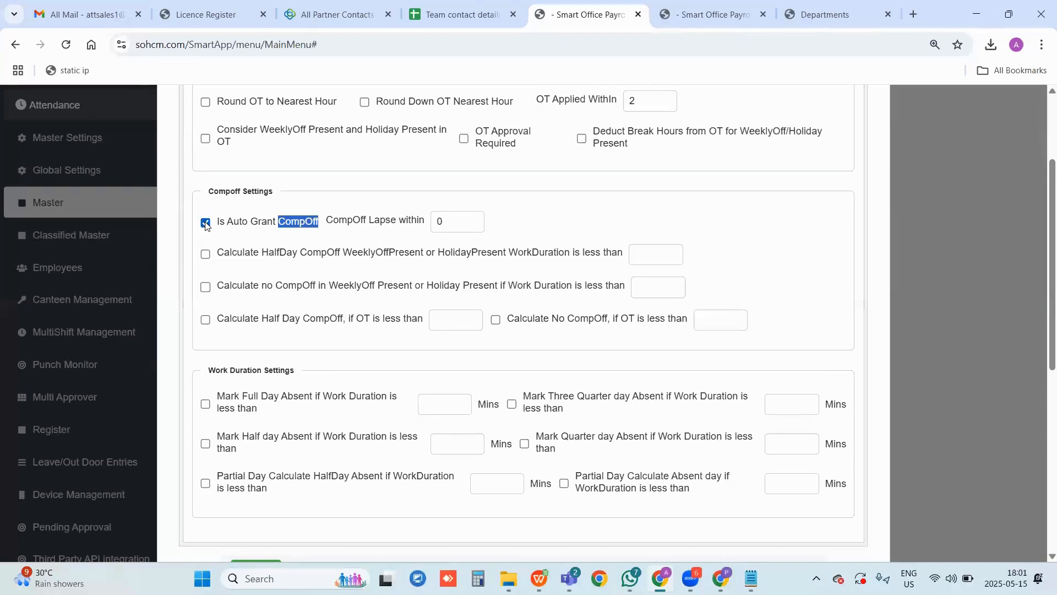
pyautogui.doubleClick(463, 226)
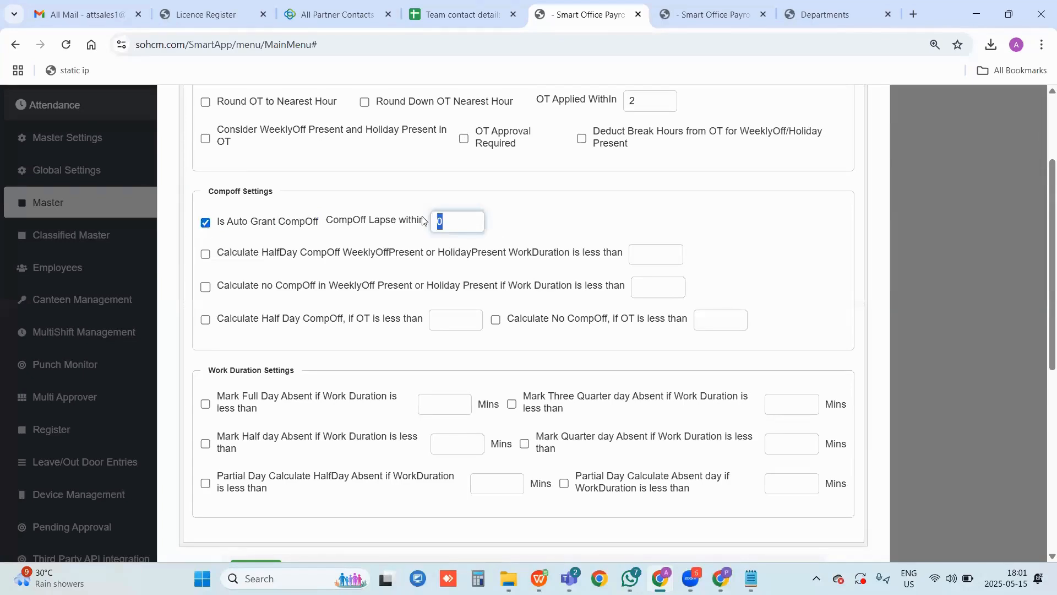
pyautogui.write('10')
pyautogui.doubleClick(434, 227)
pyautogui.press('BackSpace')
# Enable the half-day CompOff calculation for weekly-off or holiday presence with work duration less than 120
pyautogui.click(206, 255)
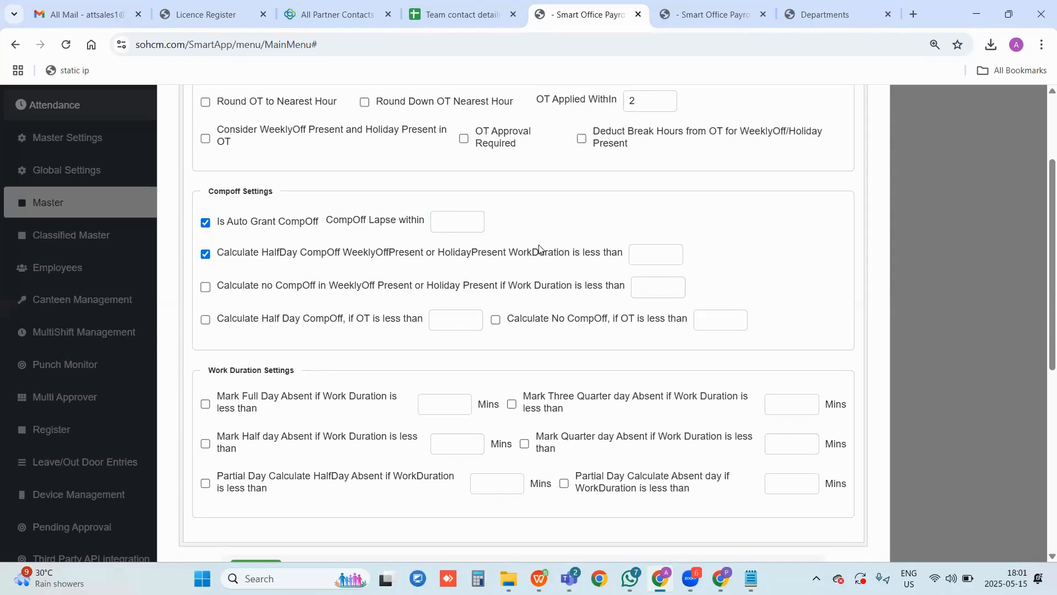
pyautogui.click(642, 251)
pyautogui.write('300')
pyautogui.hotkey('ctrl', 'a')
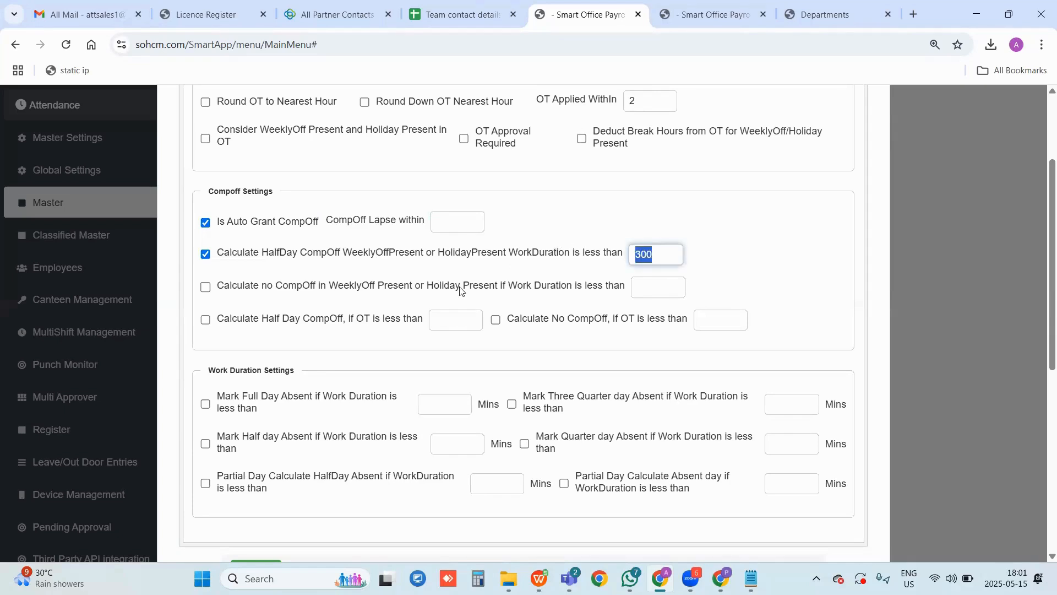
pyautogui.write('120')
# Enable the no-CompOff calculation for weekly-off or holiday presence with work duration less than 60
pyautogui.click(206, 286)
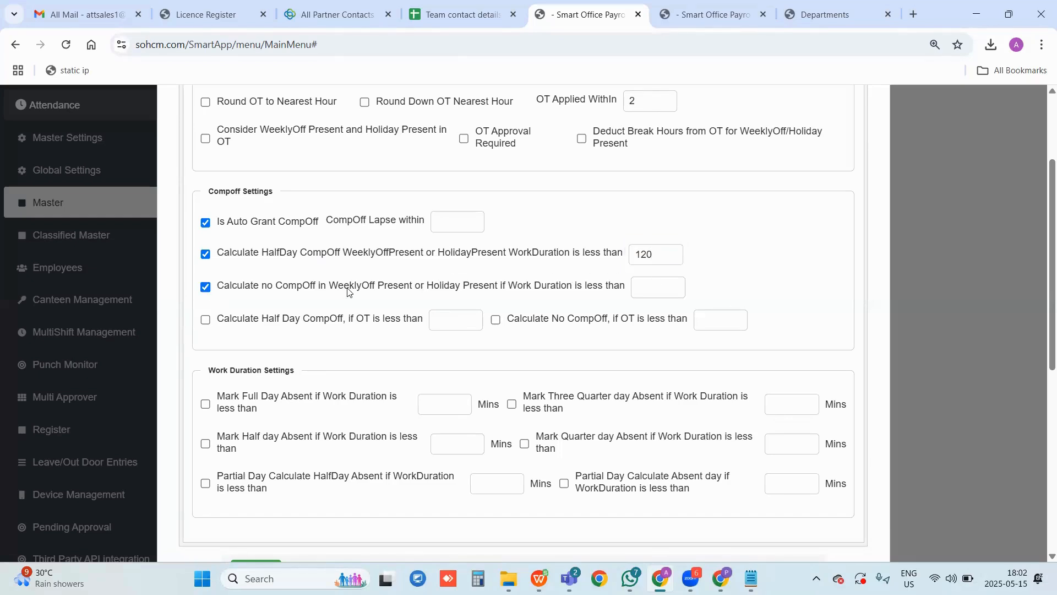
pyautogui.click(664, 282)
pyautogui.write('60')
pyautogui.moveTo(654, 289); pyautogui.dragTo(631, 302)
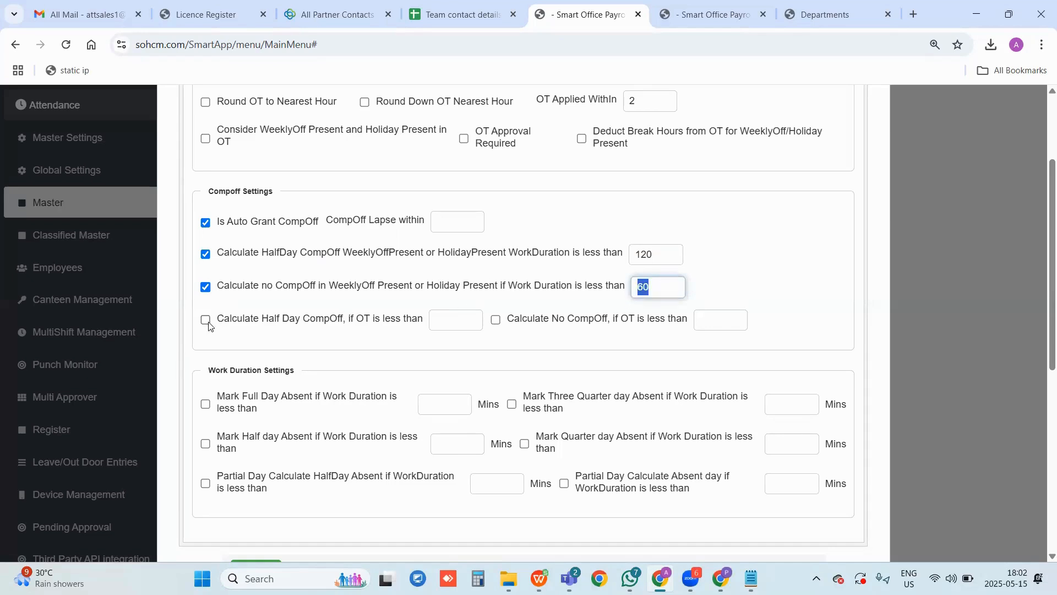
# Enable marking a full day absent if work duration is less than 60 minutes
pyautogui.scroll(-3, 302, 374)
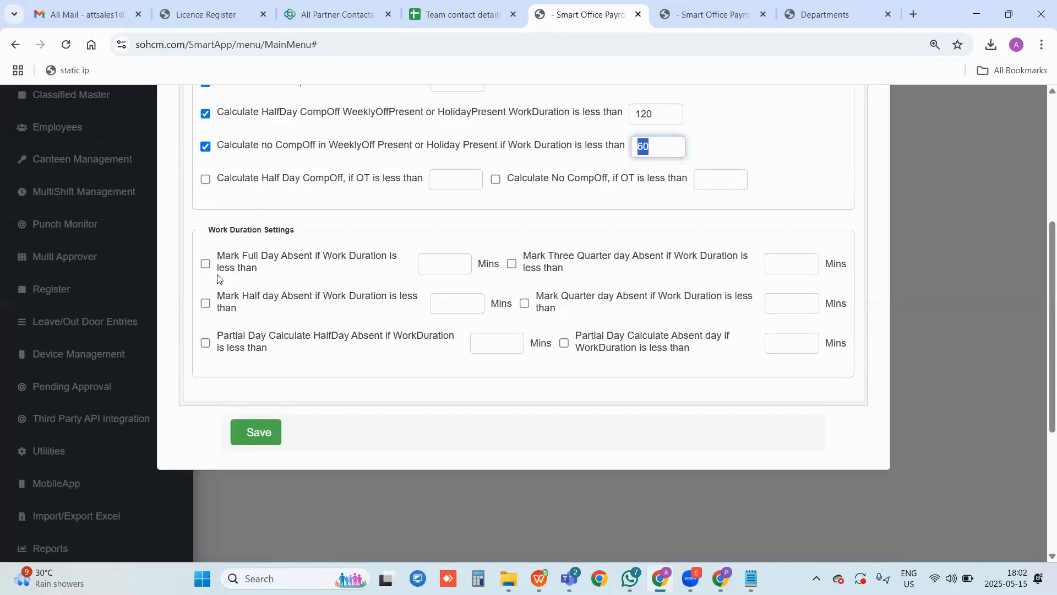
pyautogui.click(206, 264)
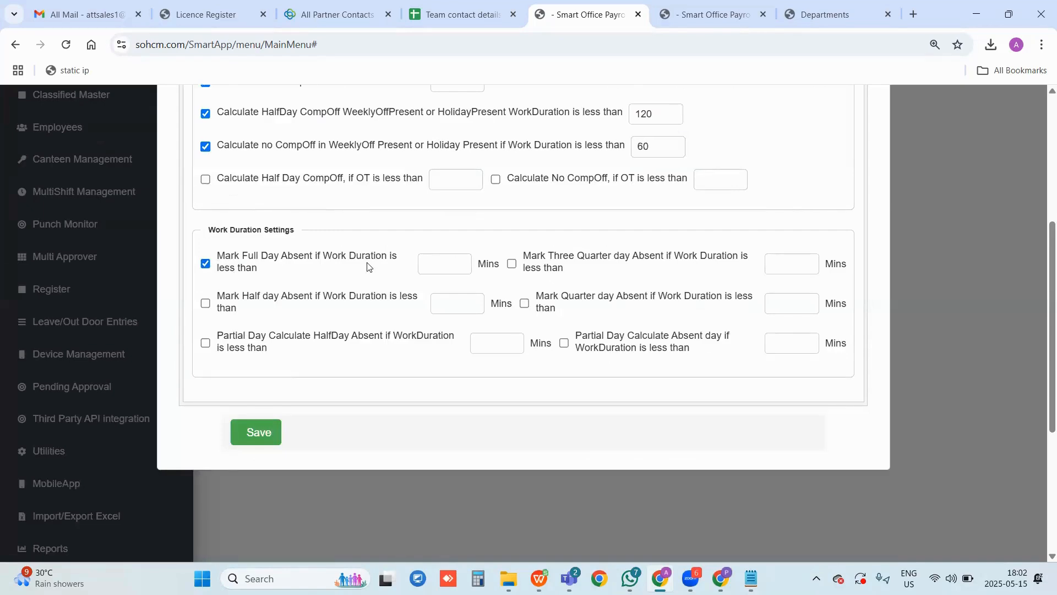
pyautogui.click(449, 263)
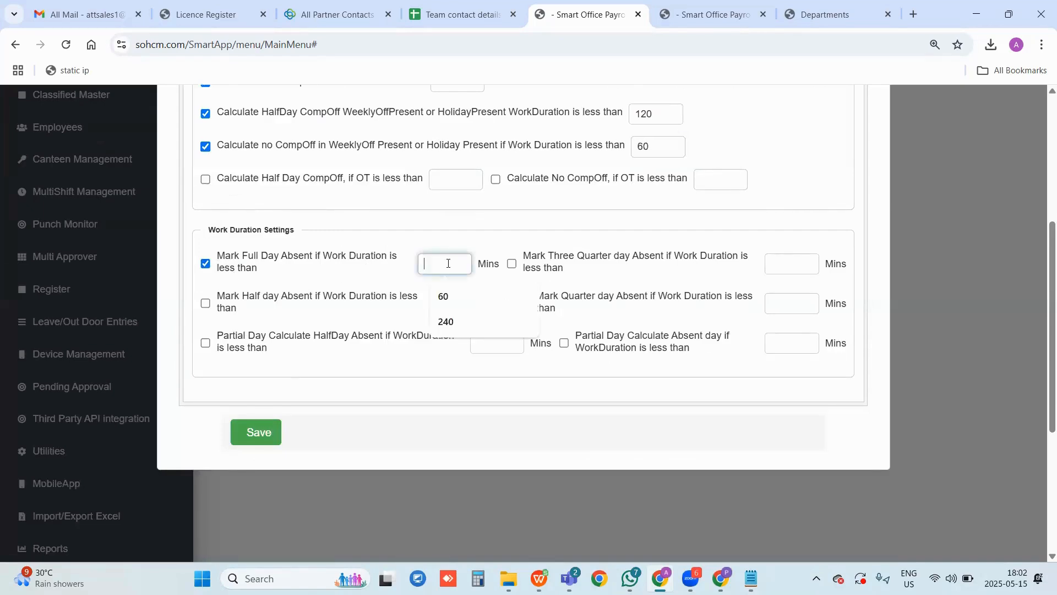
pyautogui.write('60')
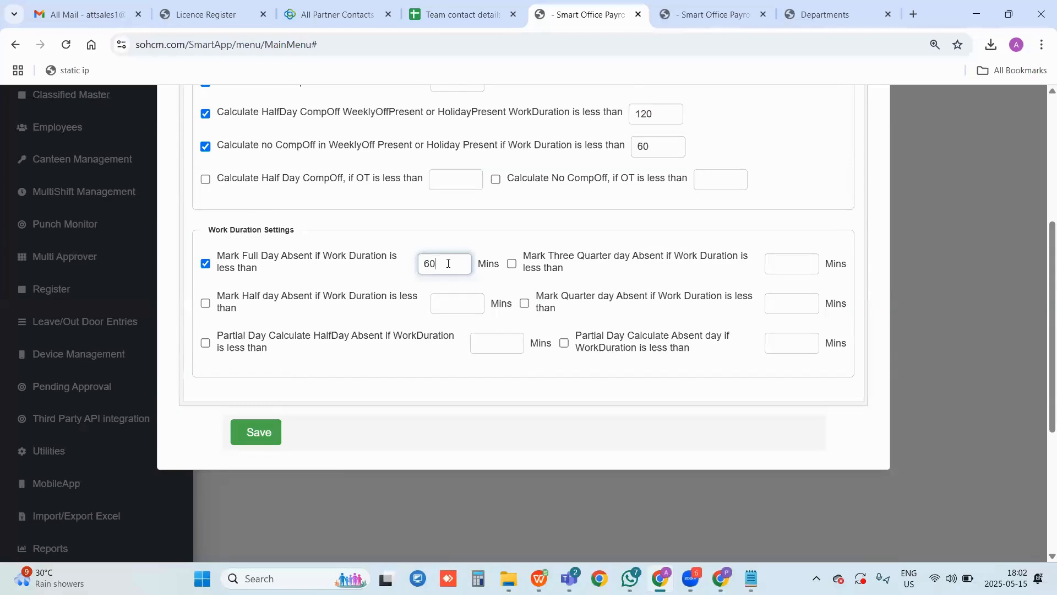
pyautogui.doubleClick(448, 264)
# Enable marking half day absent below 300 minutes of work duration, and also enable the three-quarter-day absent rule
pyautogui.click(206, 303)
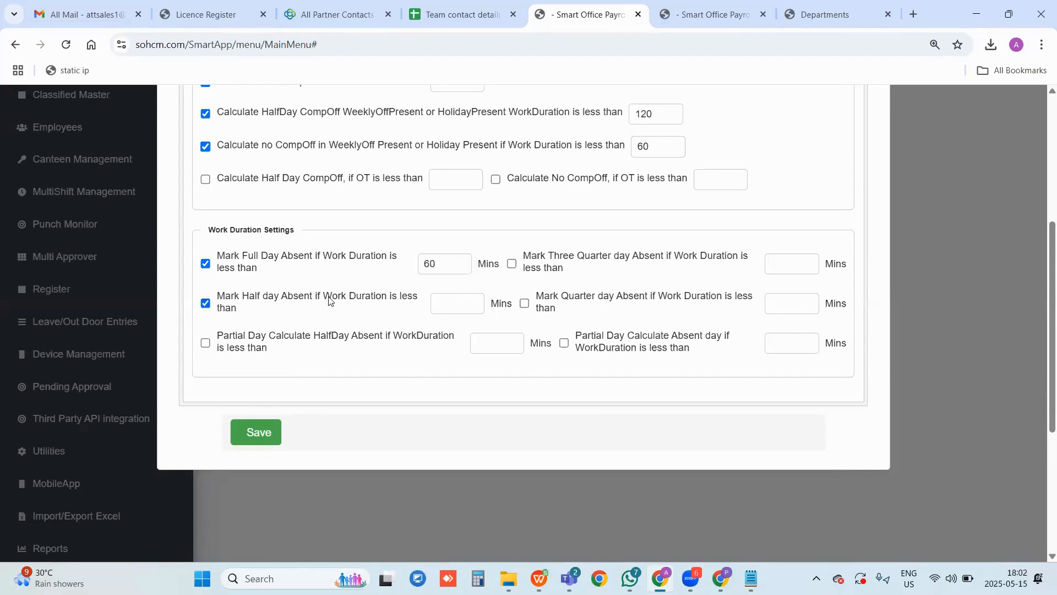
pyautogui.click(444, 299)
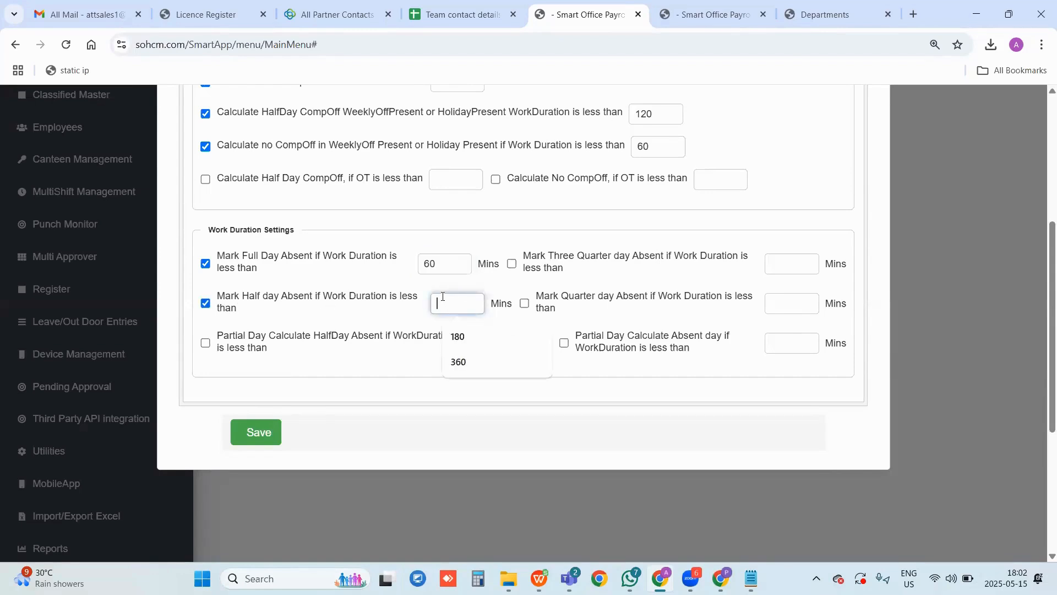
pyautogui.write('300')
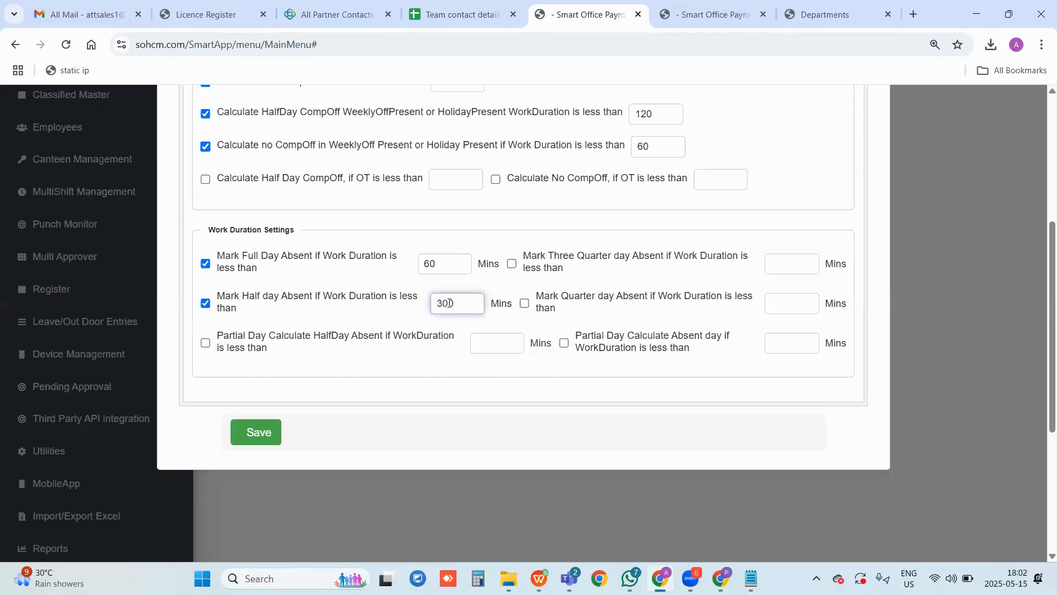
pyautogui.click(512, 265)
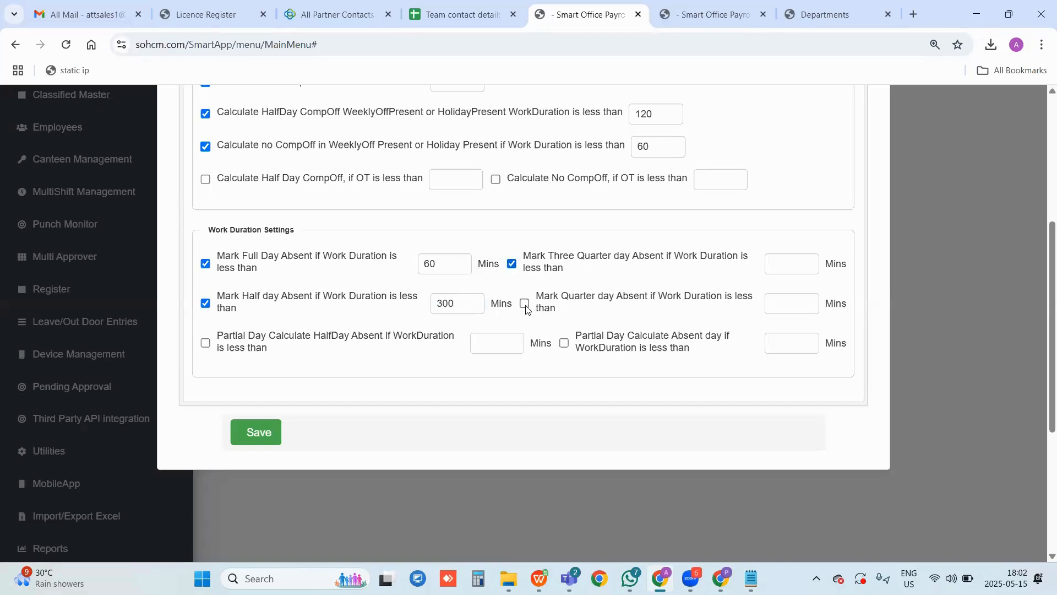
# In the Pre/Post Validation settings, choose Pre Leave Applied WithIn 3 days and set Post AttRegularize Applied WithIn to 5 days
pyautogui.scroll(5, 349, 362)
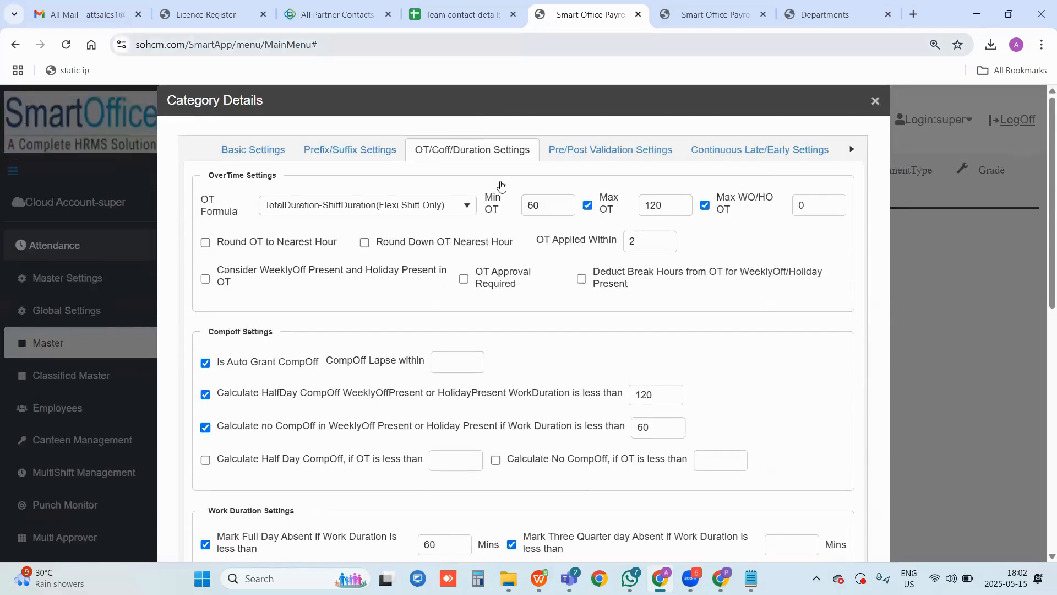
pyautogui.click(603, 164)
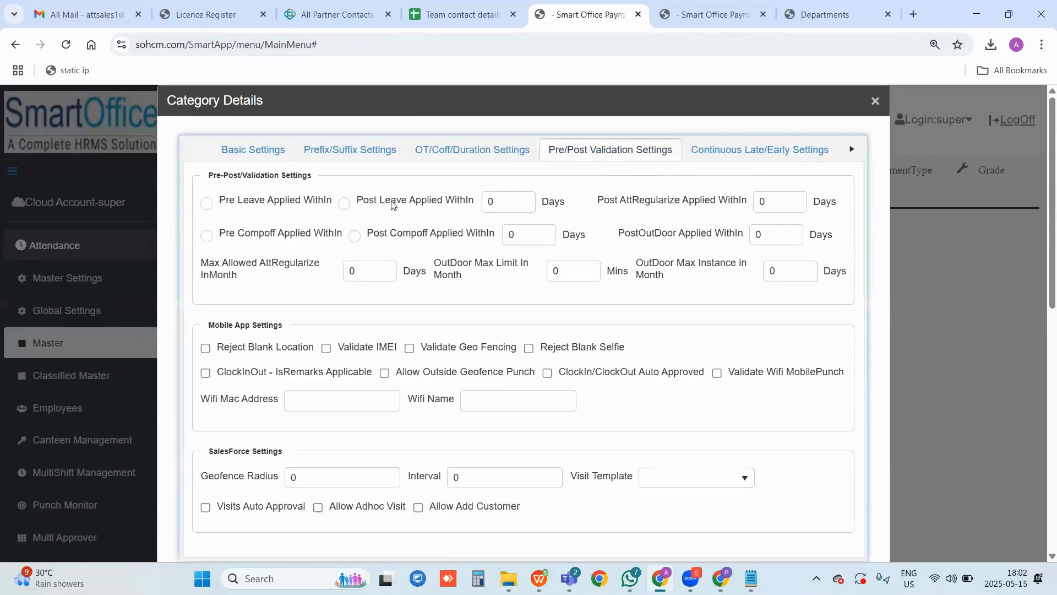
pyautogui.click(206, 204)
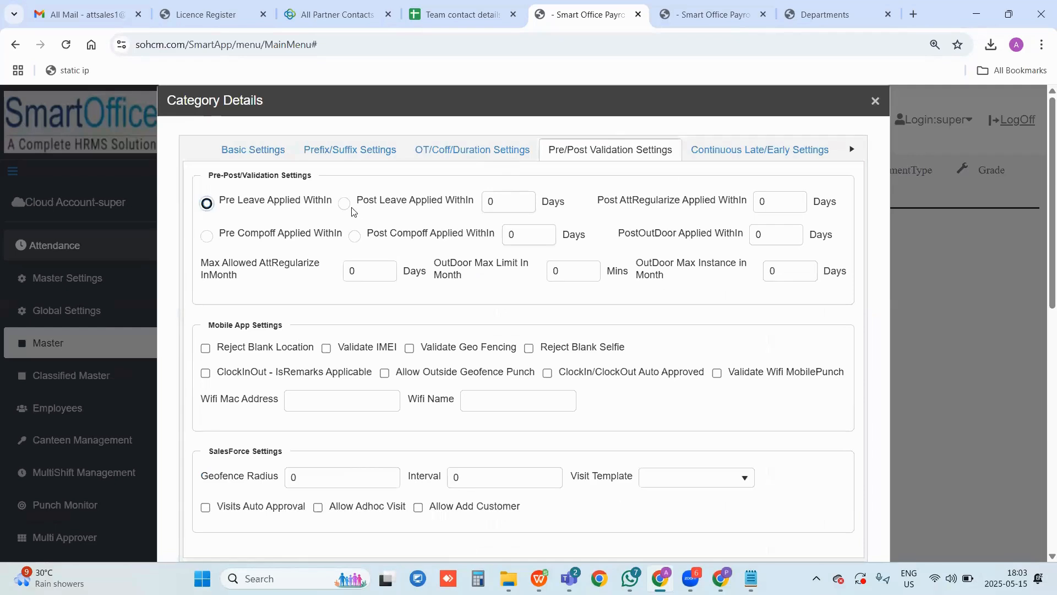
pyautogui.press('Tab')
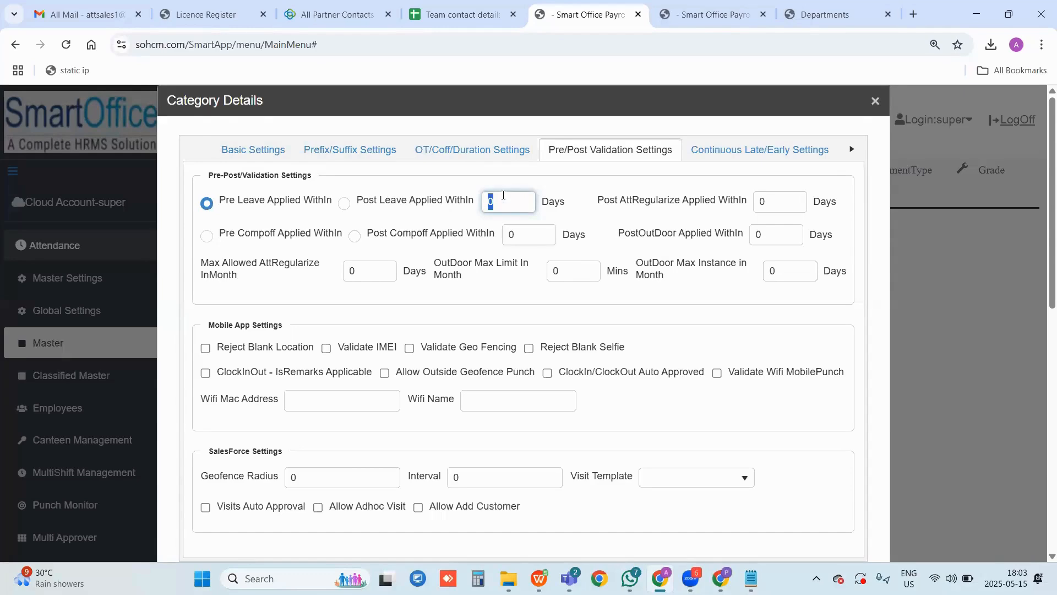
pyautogui.write('3')
pyautogui.click(742, 213)
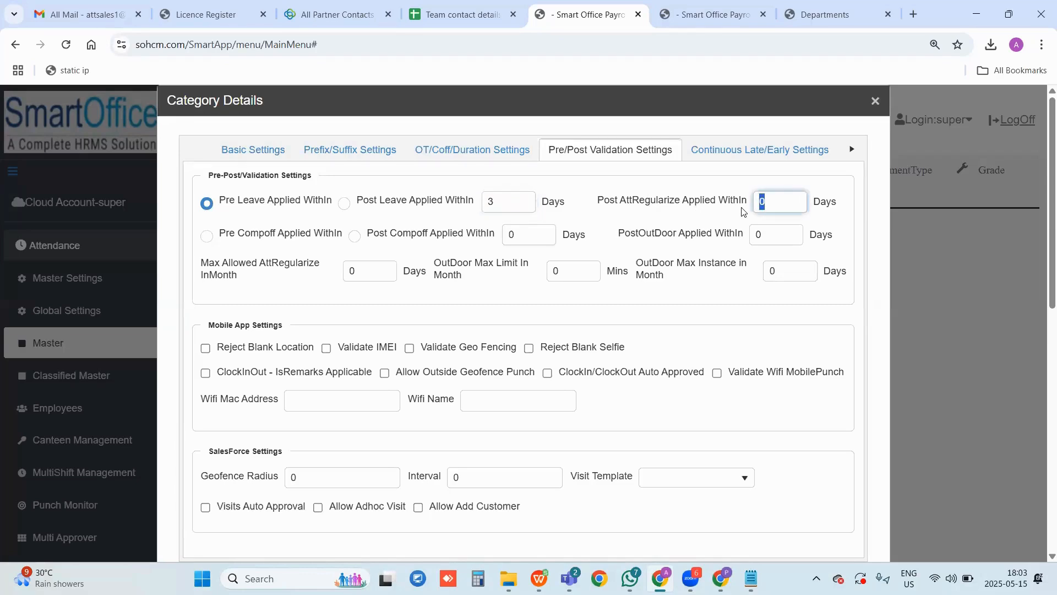
pyautogui.write('5')
pyautogui.click(1006, 579)
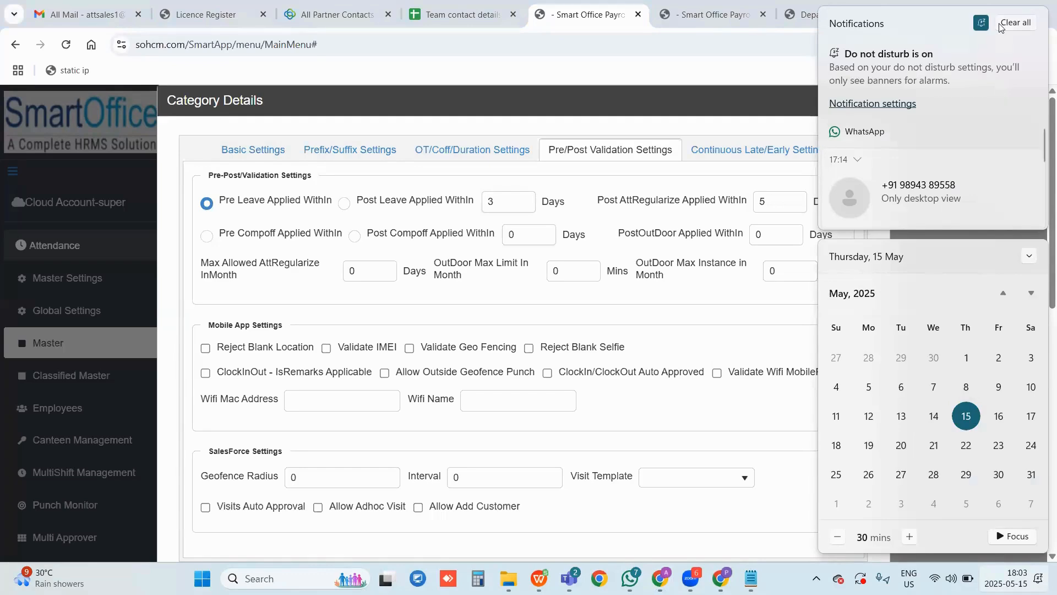
pyautogui.click(372, 228)
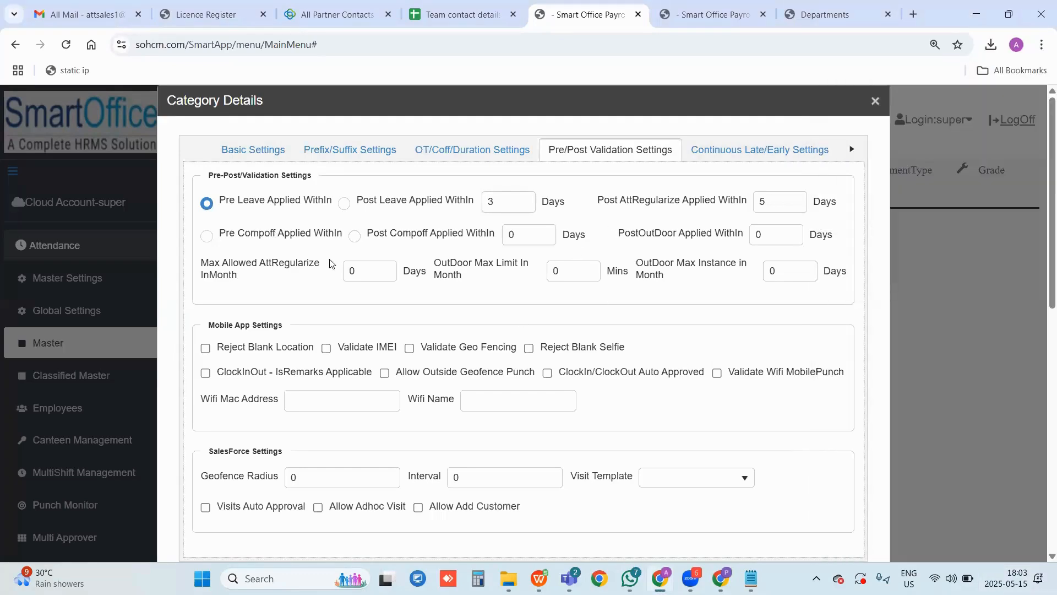
# Set Max Allowed AttRegularize InMonth to 2 days
pyautogui.moveTo(238, 237); pyautogui.dragTo(475, 237)
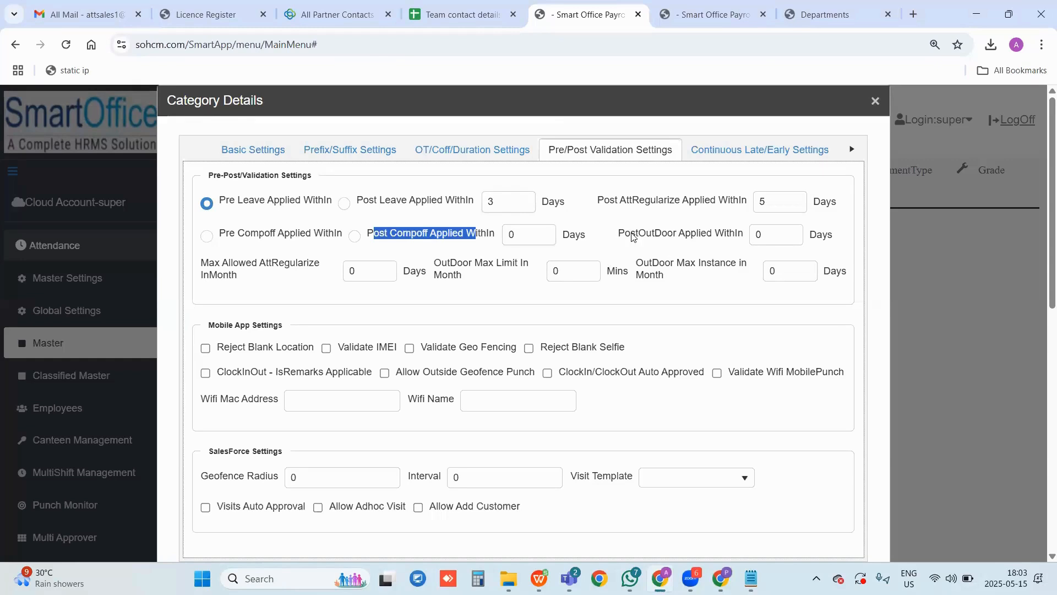
pyautogui.moveTo(633, 234); pyautogui.dragTo(716, 234)
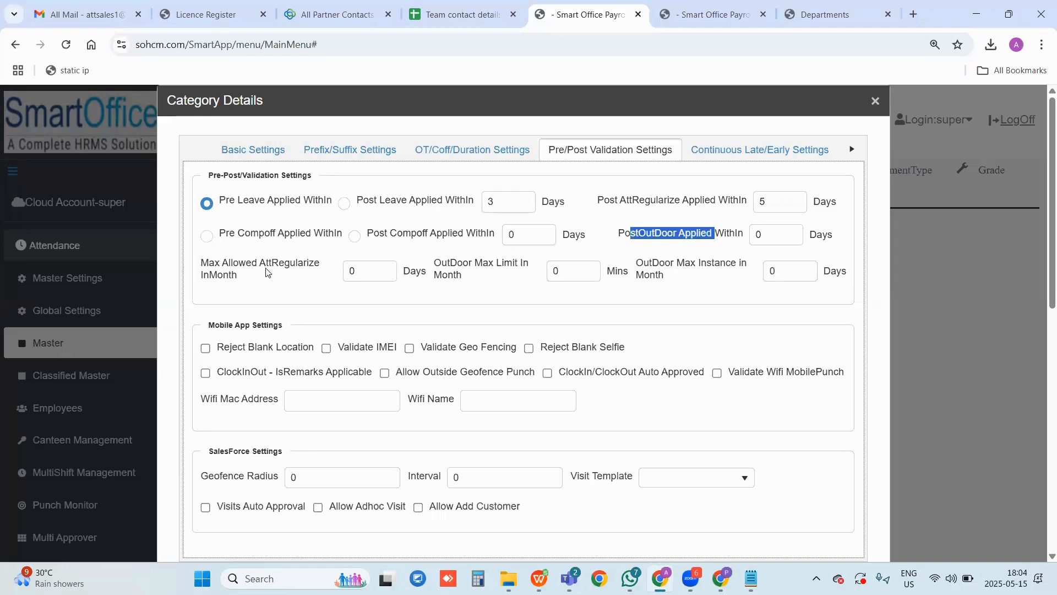
pyautogui.moveTo(365, 271); pyautogui.dragTo(101, 266)
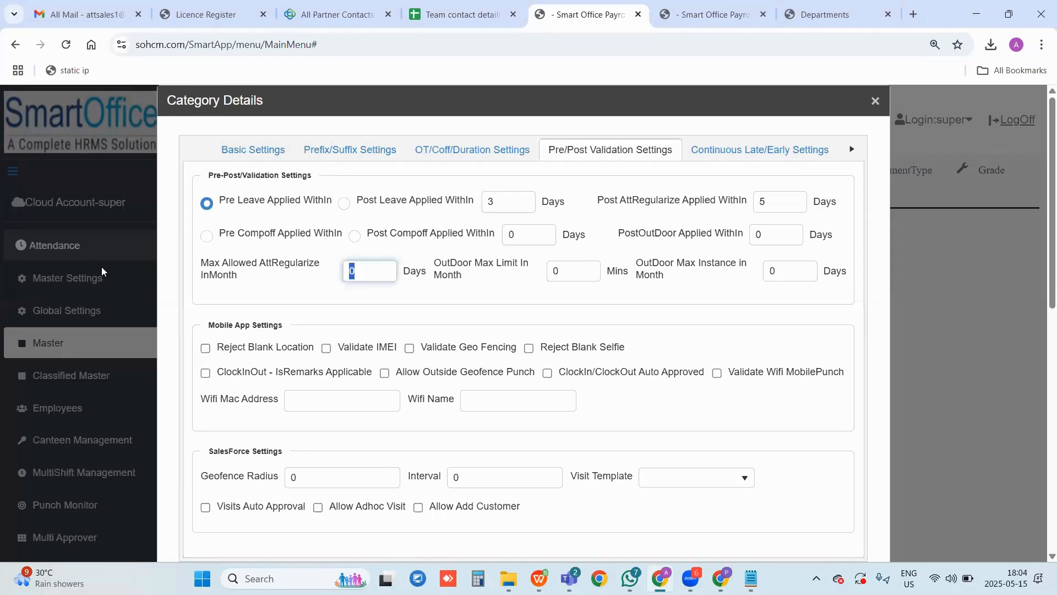
pyautogui.write('2')
pyautogui.scroll(-1, 220, 275)
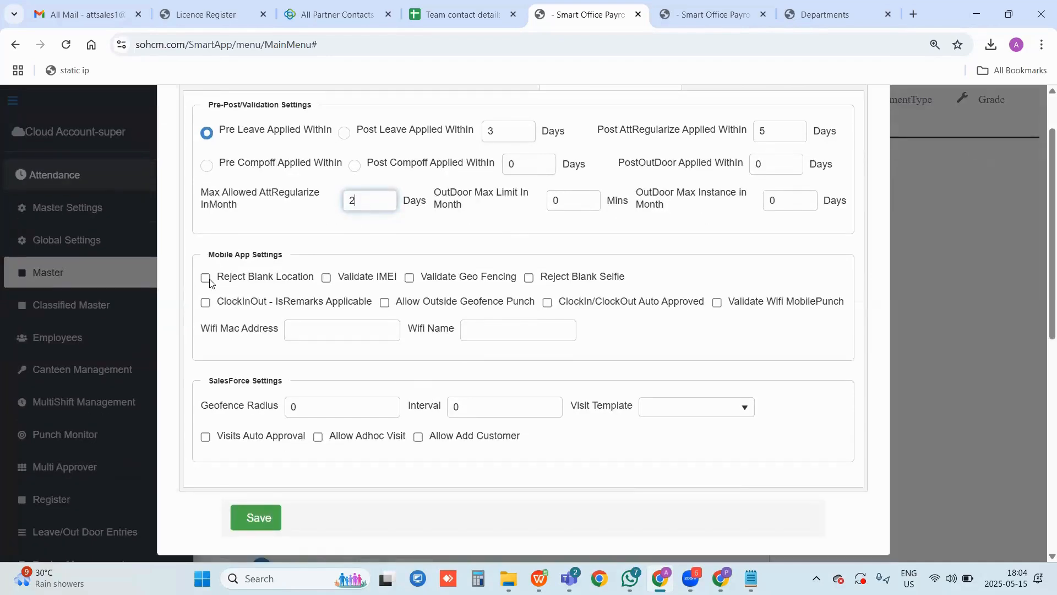
pyautogui.click(236, 284)
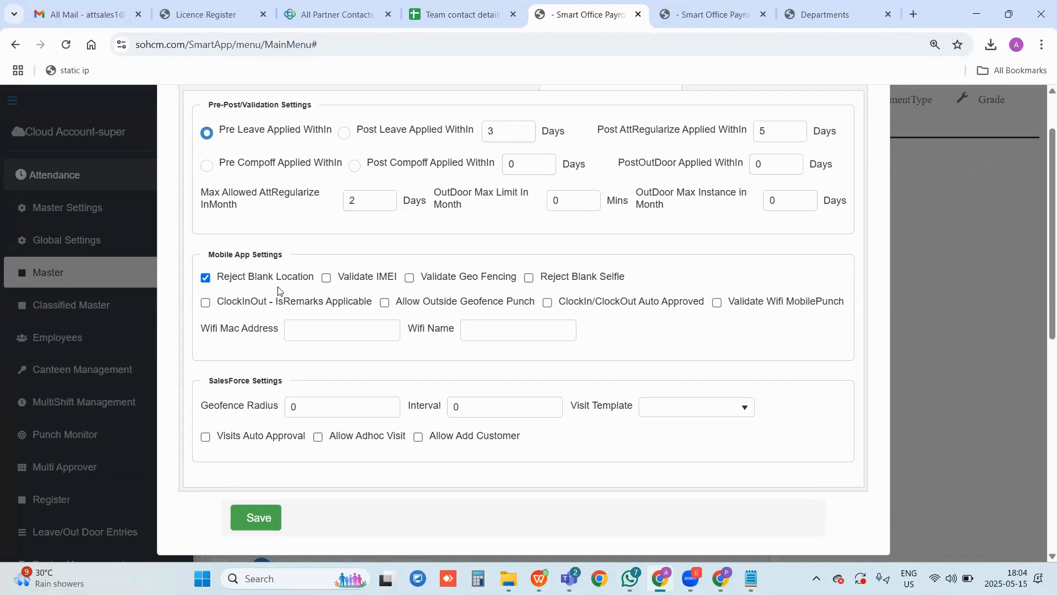
pyautogui.click(326, 277)
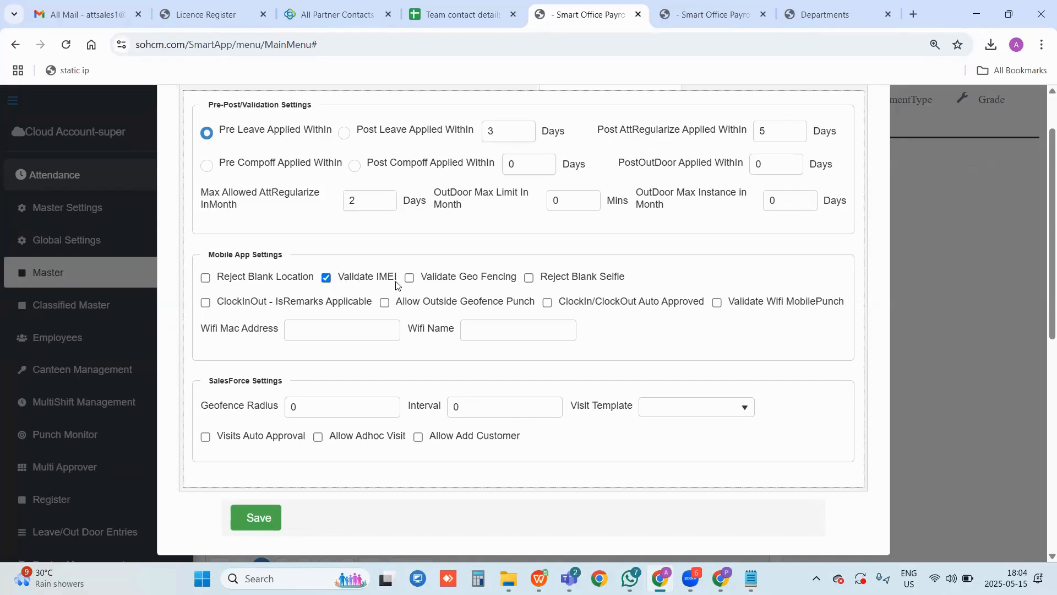
pyautogui.moveTo(338, 278); pyautogui.dragTo(401, 282)
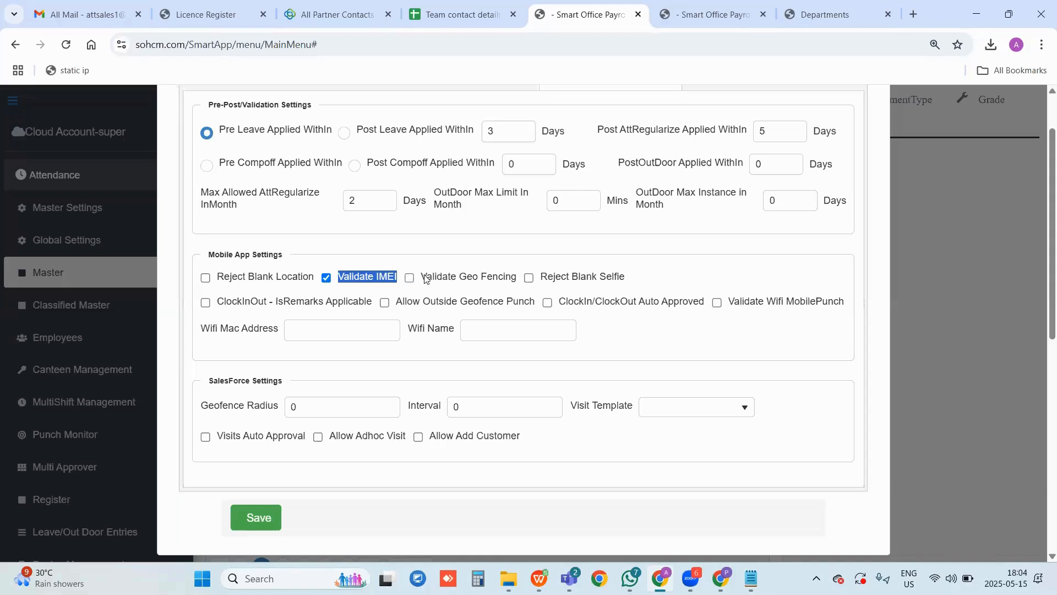
pyautogui.moveTo(427, 277); pyautogui.dragTo(518, 277)
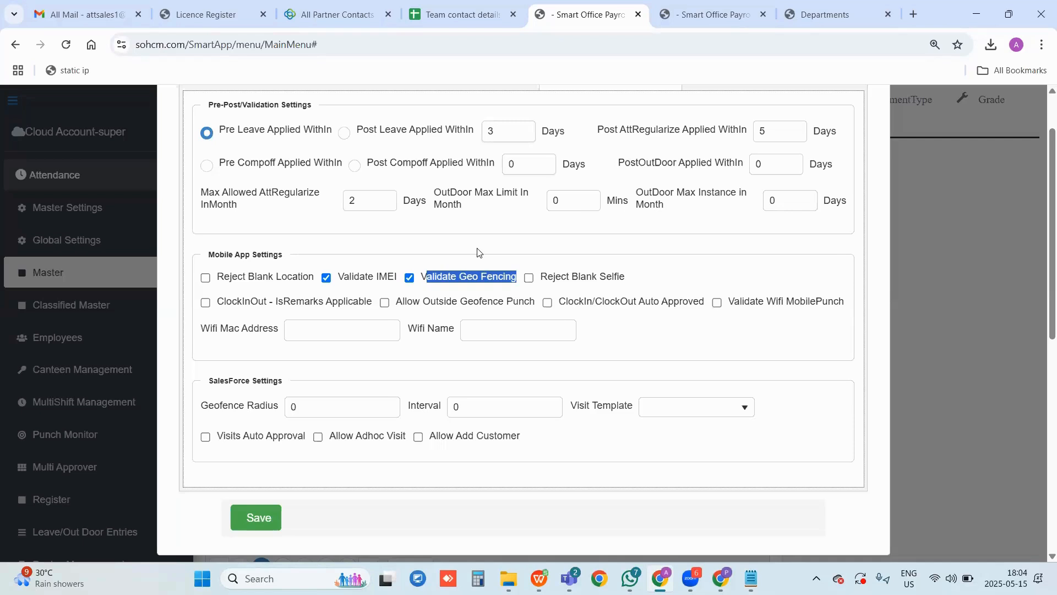
pyautogui.click(410, 278)
pyautogui.click(326, 278)
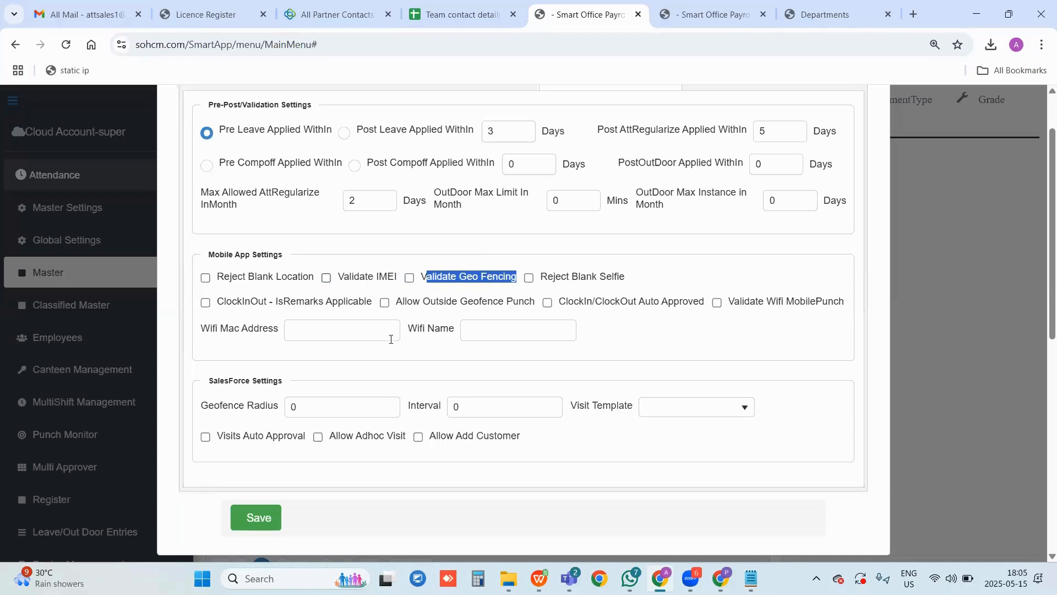
# Enable Reject Blank Selfie and ClockInOut - IsRemarks Applicable in the category's Mobile App Settings
pyautogui.click(530, 281)
pyautogui.click(205, 302)
pyautogui.moveTo(220, 304); pyautogui.dragTo(373, 310)
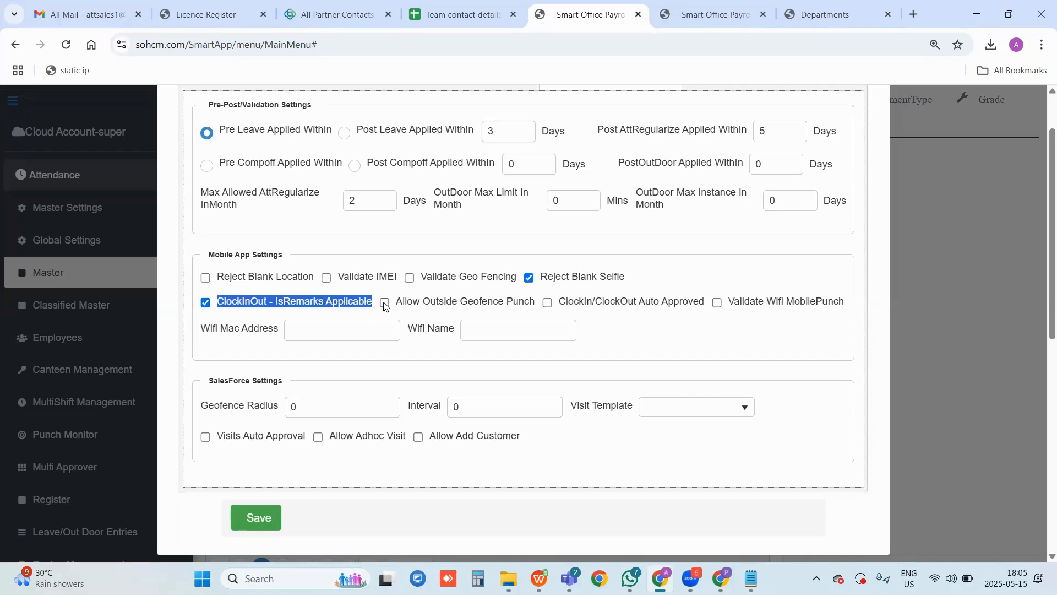
# Enable Allow Outside Geofence Punch and Validate Geo Fencing in the category's Mobile App Settings
pyautogui.click(384, 304)
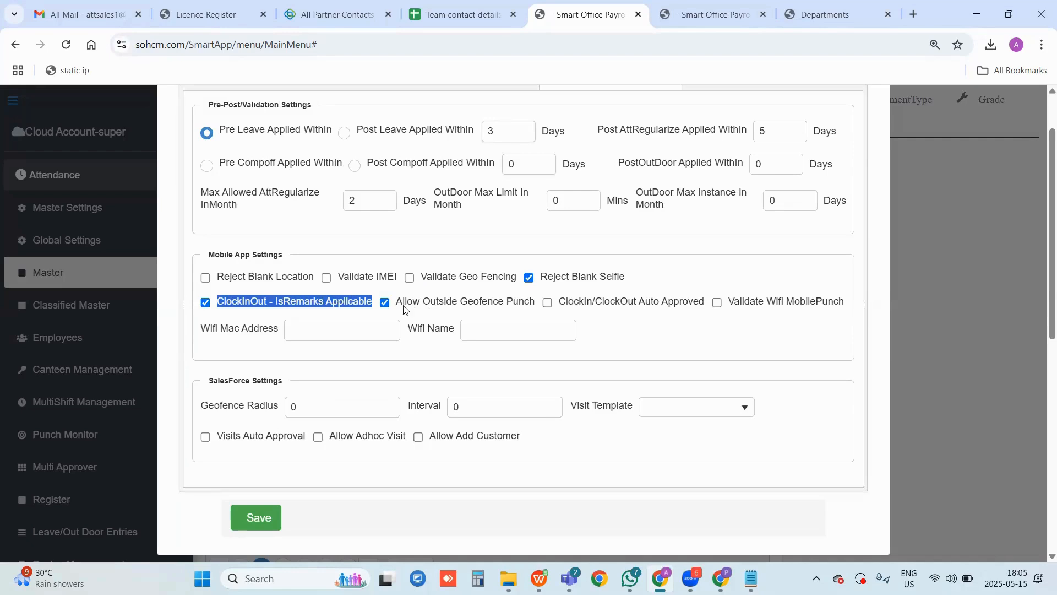
pyautogui.moveTo(397, 304); pyautogui.dragTo(531, 306)
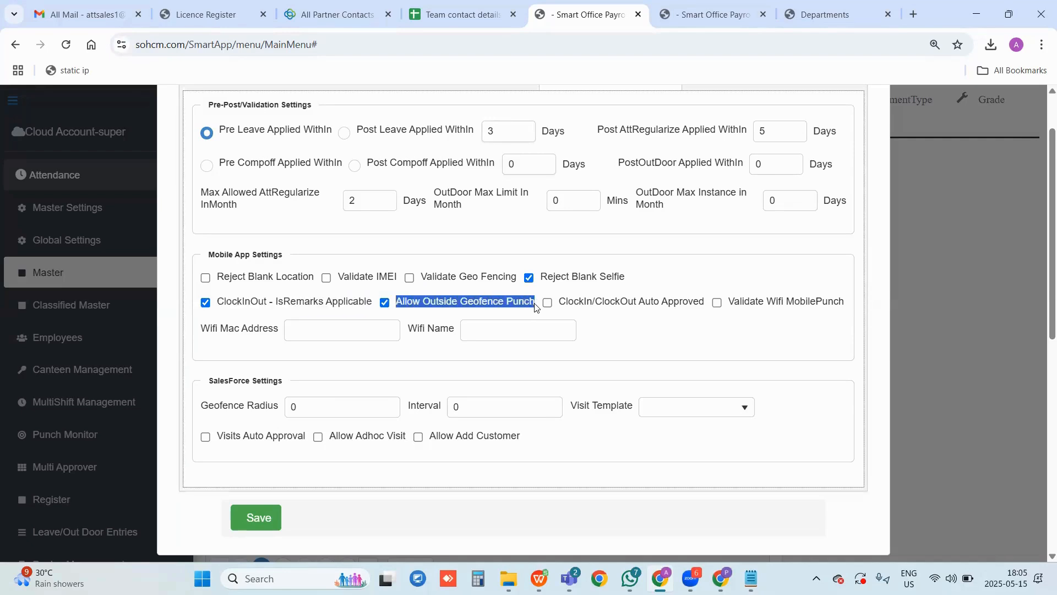
pyautogui.click(410, 278)
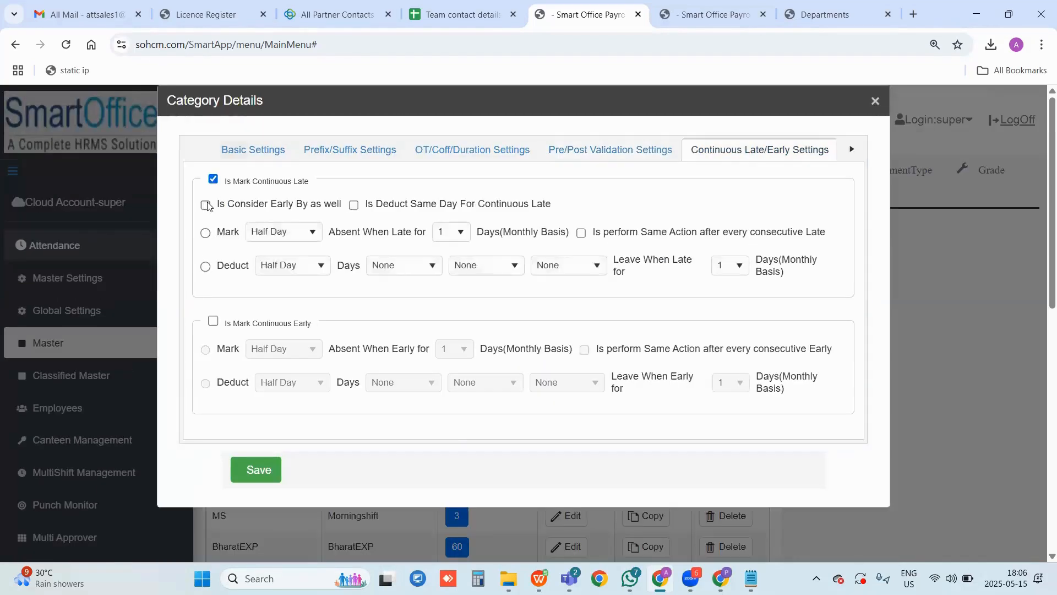
# In the Continuous Late settings, enable Is Consider Early By as well and choose to deduct a Half Day
pyautogui.click(207, 205)
pyautogui.moveTo(276, 183); pyautogui.dragTo(333, 184)
pyautogui.click(205, 266)
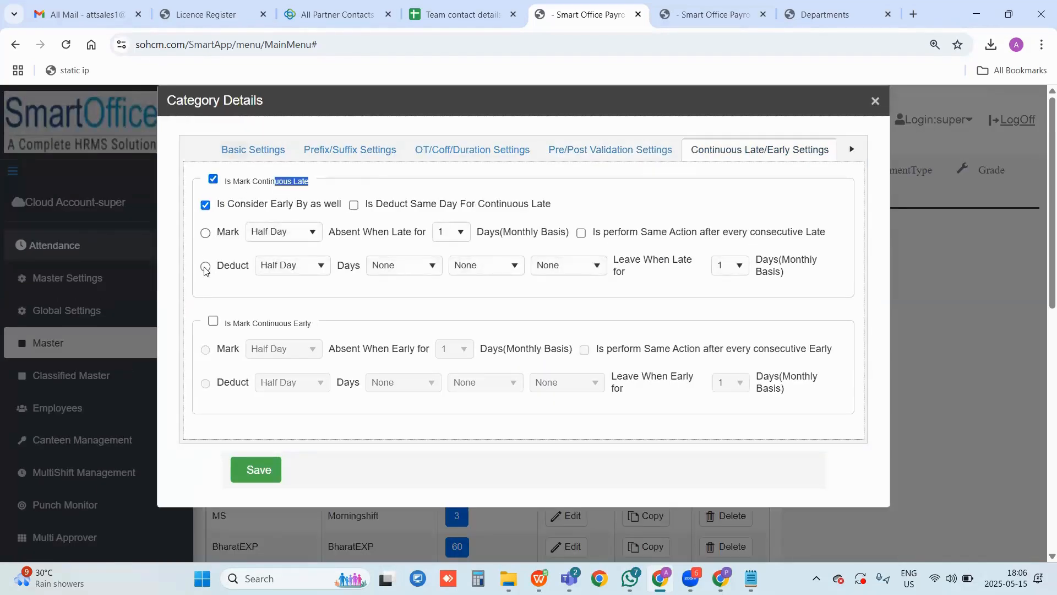
pyautogui.click(278, 265)
pyautogui.click(279, 289)
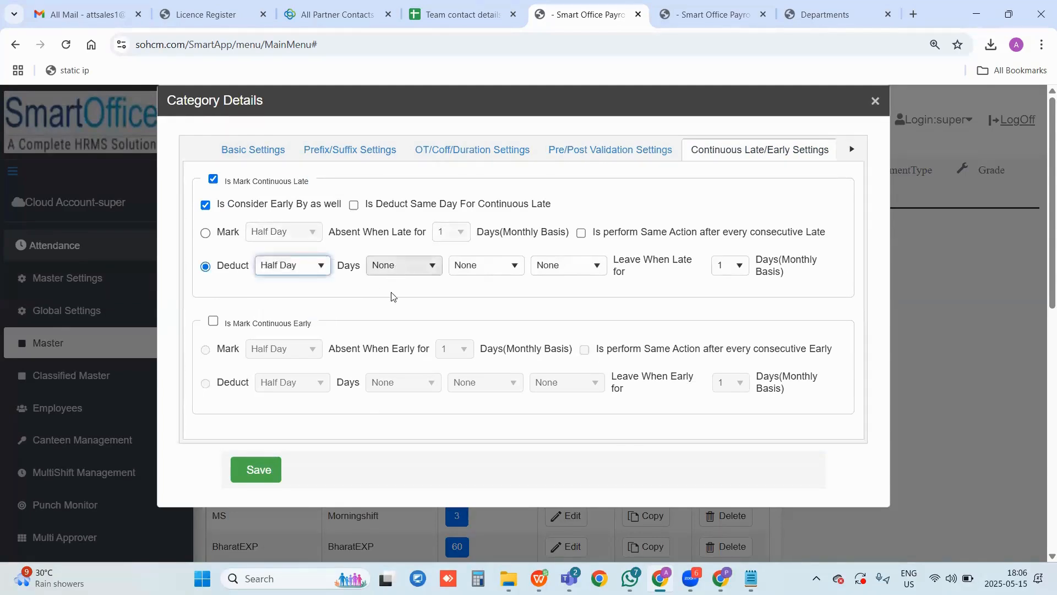
# Set the continuous late deduction order to CL, ML and Absent, applied when late for 3 days on a monthly basis
pyautogui.click(395, 267)
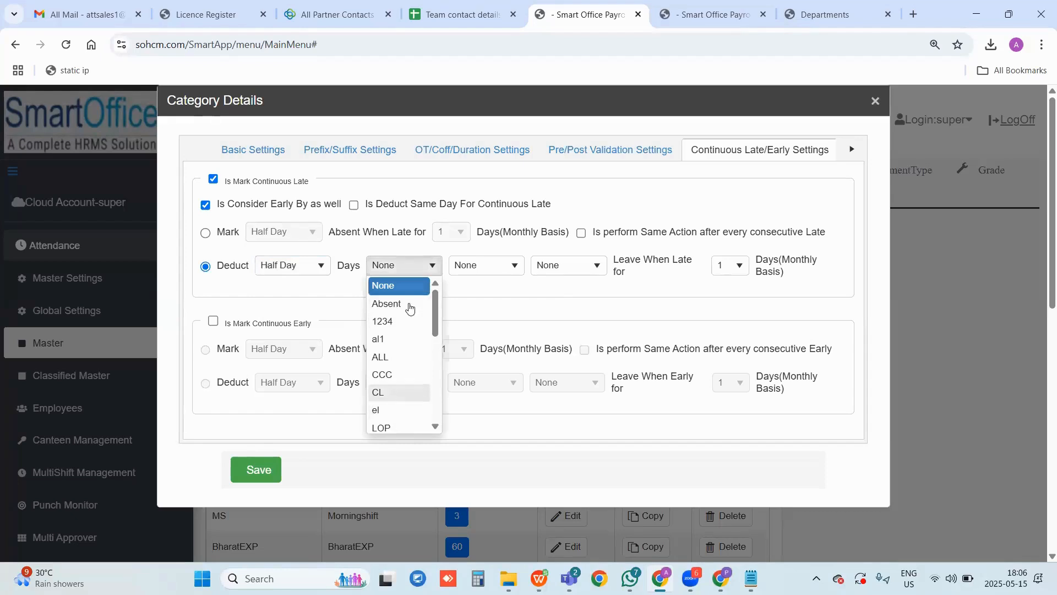
pyautogui.click(395, 392)
pyautogui.click(476, 265)
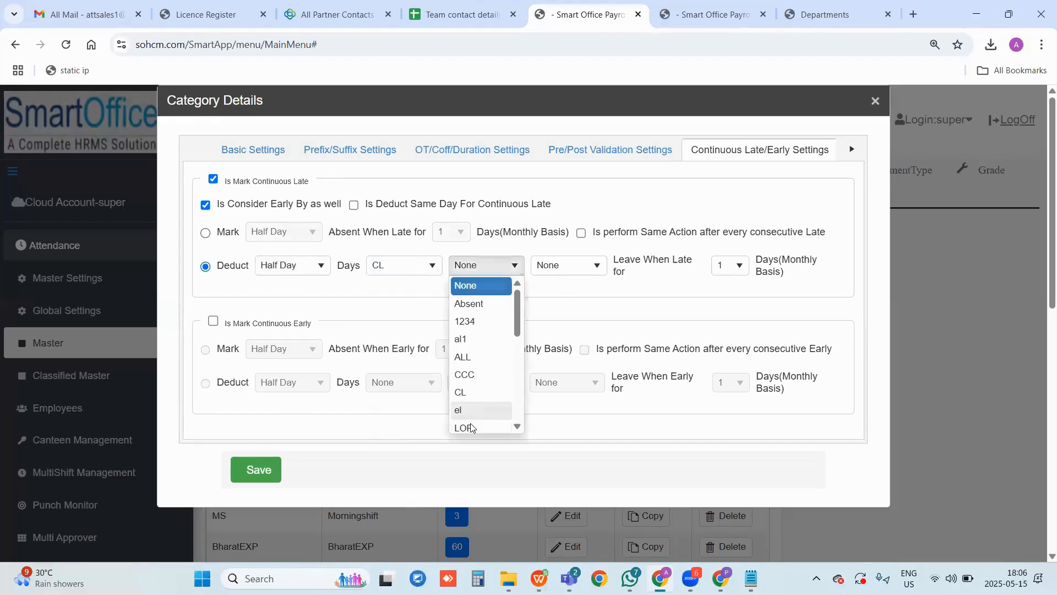
pyautogui.scroll(-1, 476, 408)
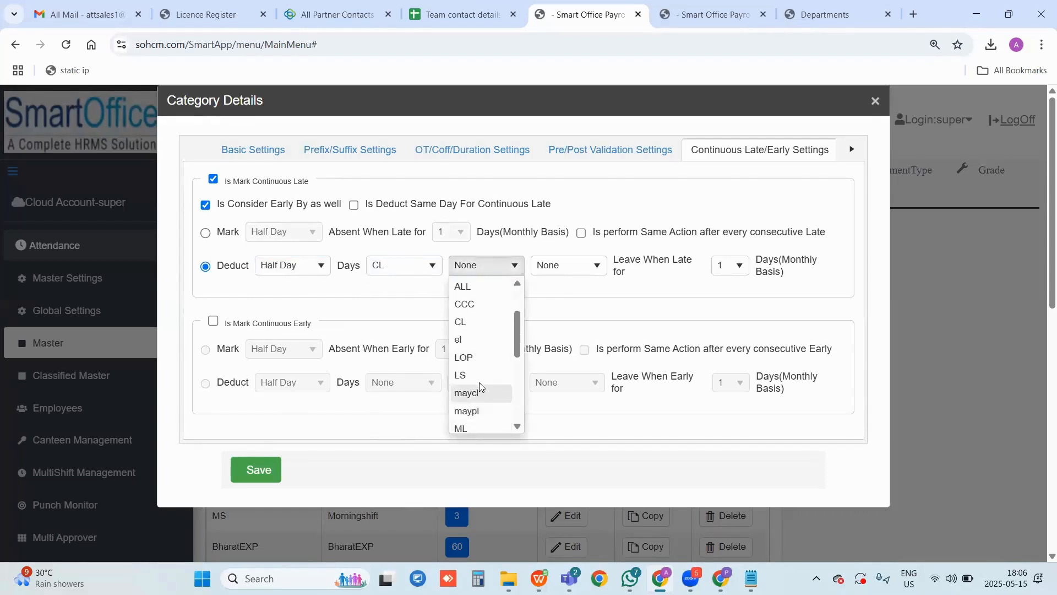
pyautogui.click(478, 429)
pyautogui.click(559, 273)
pyautogui.click(567, 304)
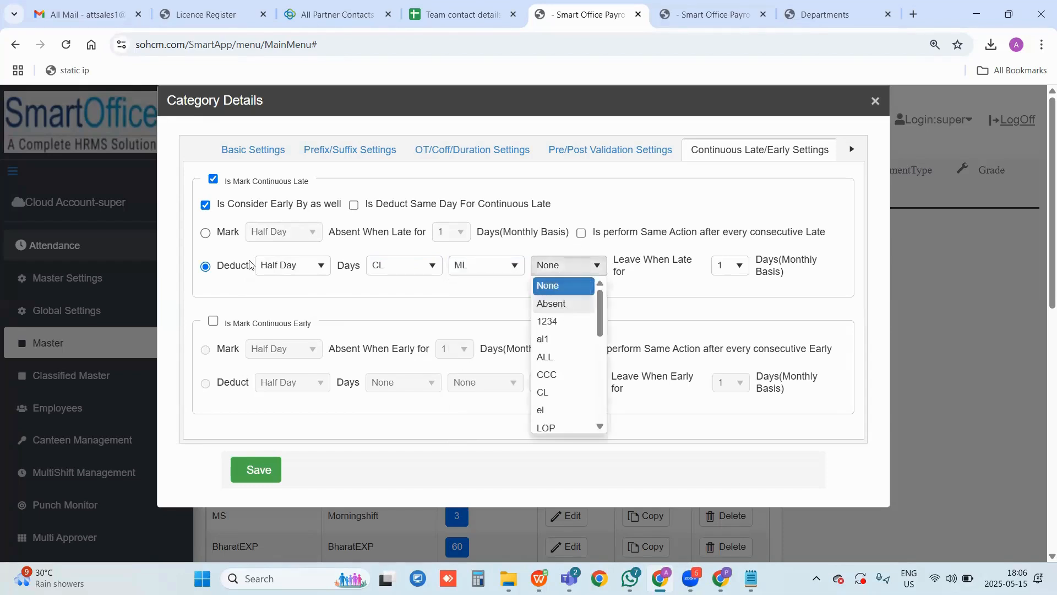
pyautogui.click(738, 277)
pyautogui.click(726, 322)
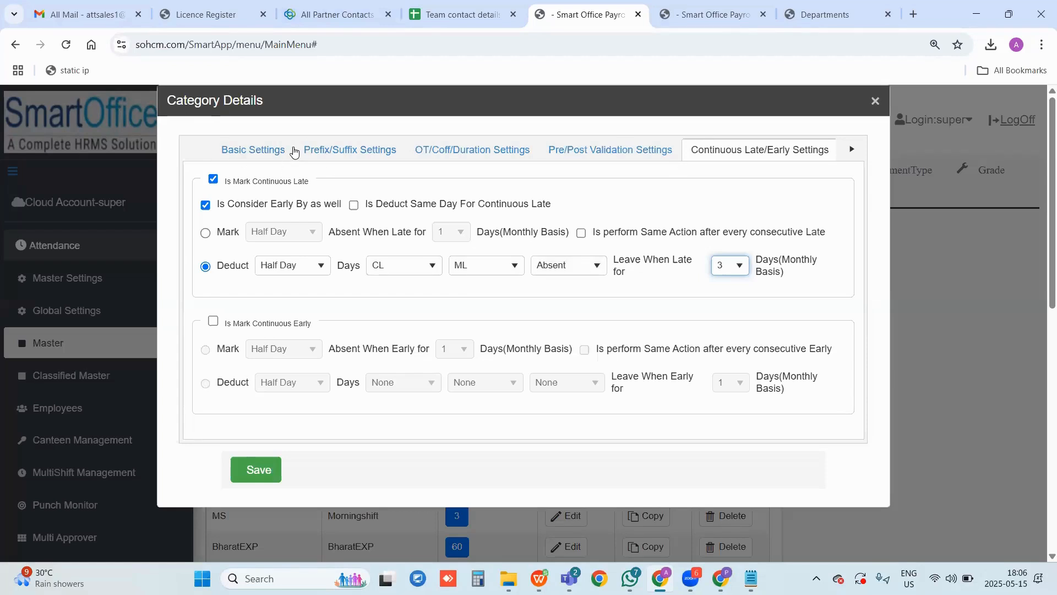
# Return to the category's Basic Settings, close the category details without saving, and open the Designation list under Classified Master
pyautogui.click(255, 158)
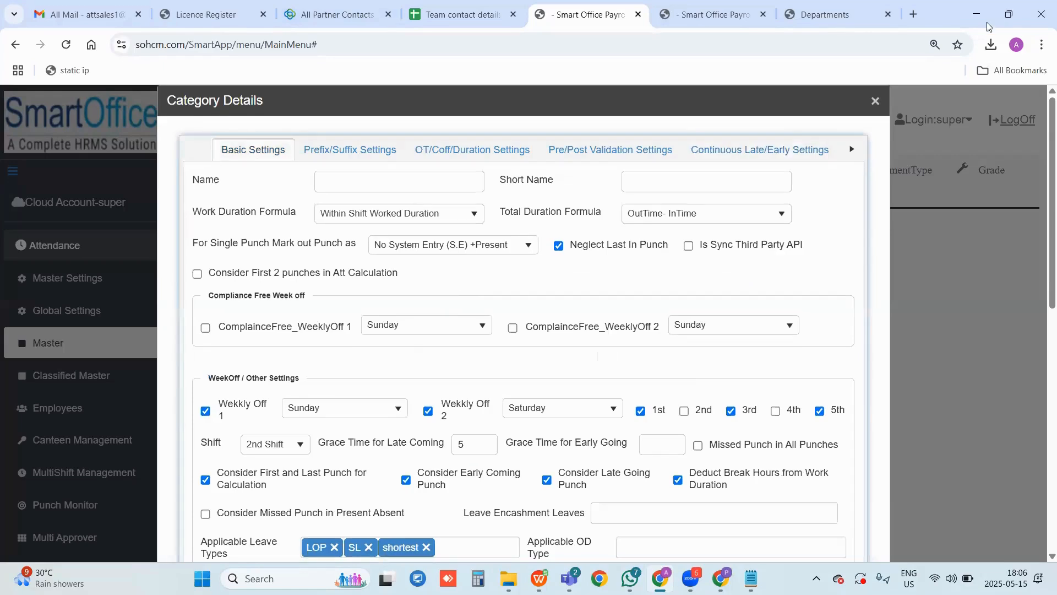
pyautogui.click(875, 101)
pyautogui.click(30, 380)
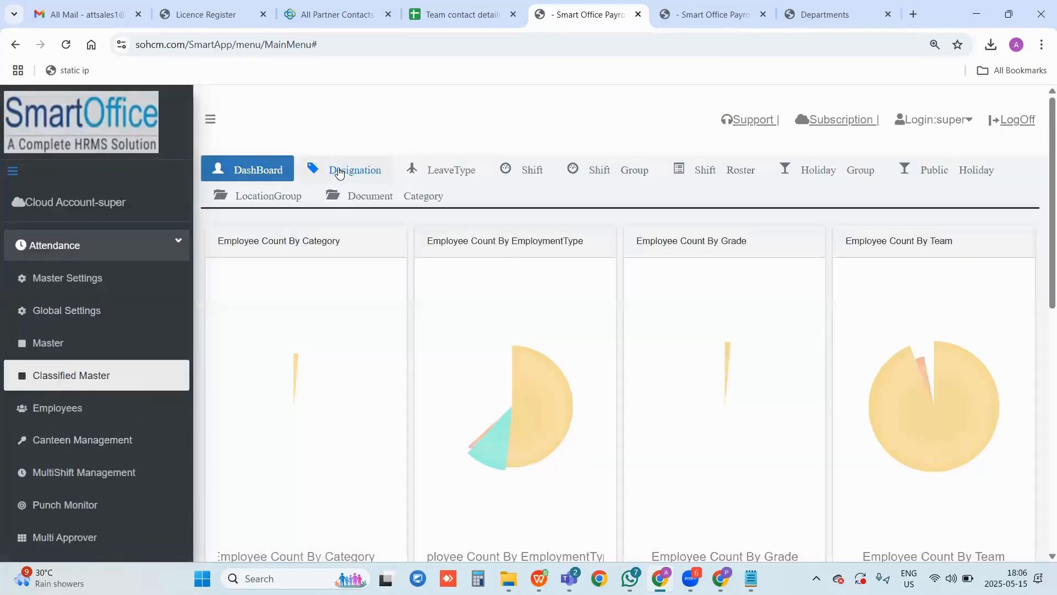
pyautogui.click(340, 174)
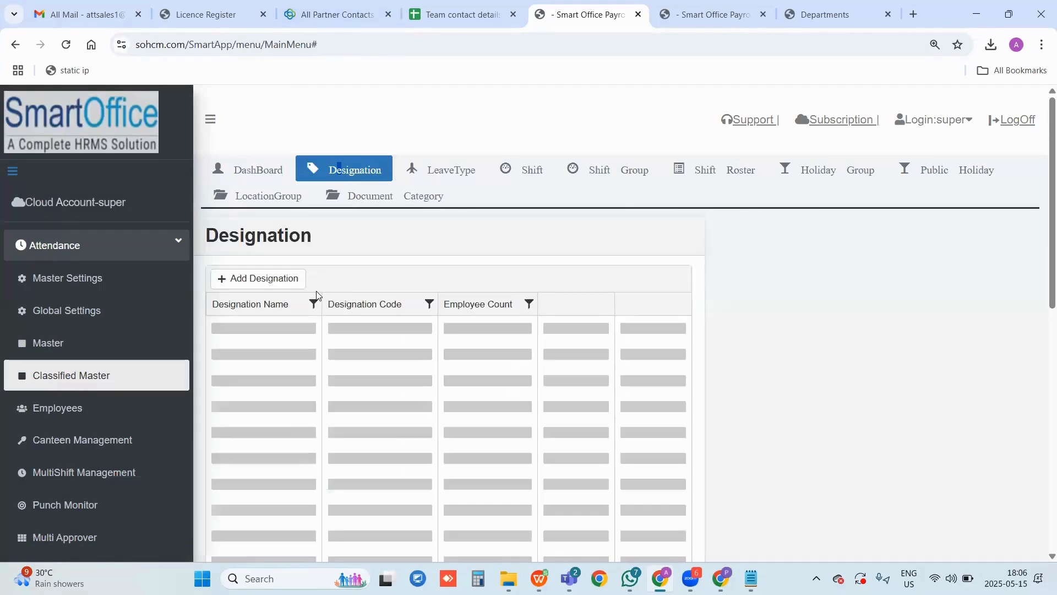
# Open a blank designation form, review its name, code, and normal and probation notice period fields, and close it unsaved
pyautogui.click(264, 280)
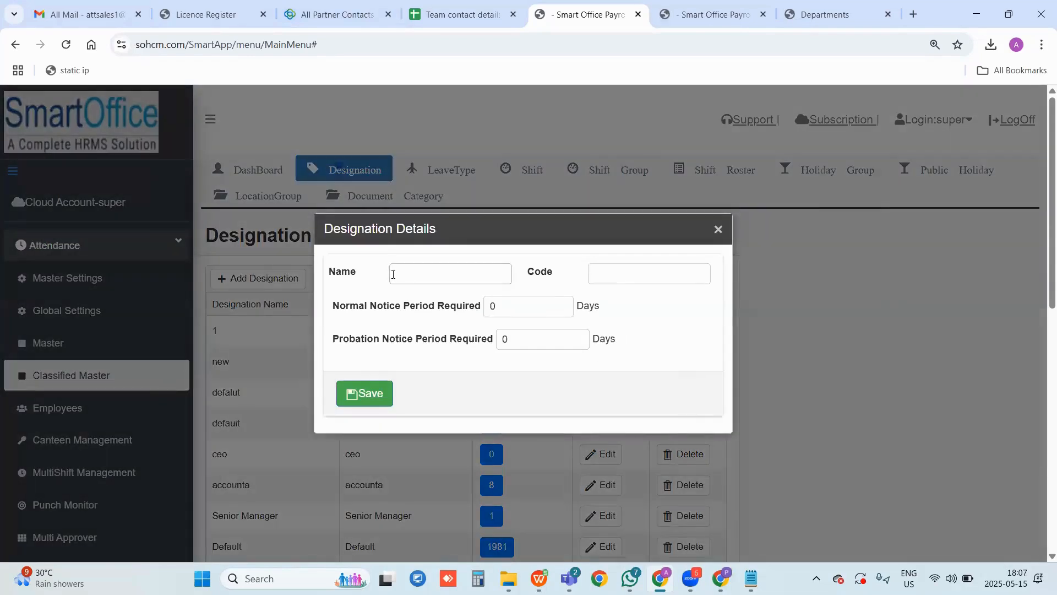
pyautogui.click(392, 275)
pyautogui.click(597, 278)
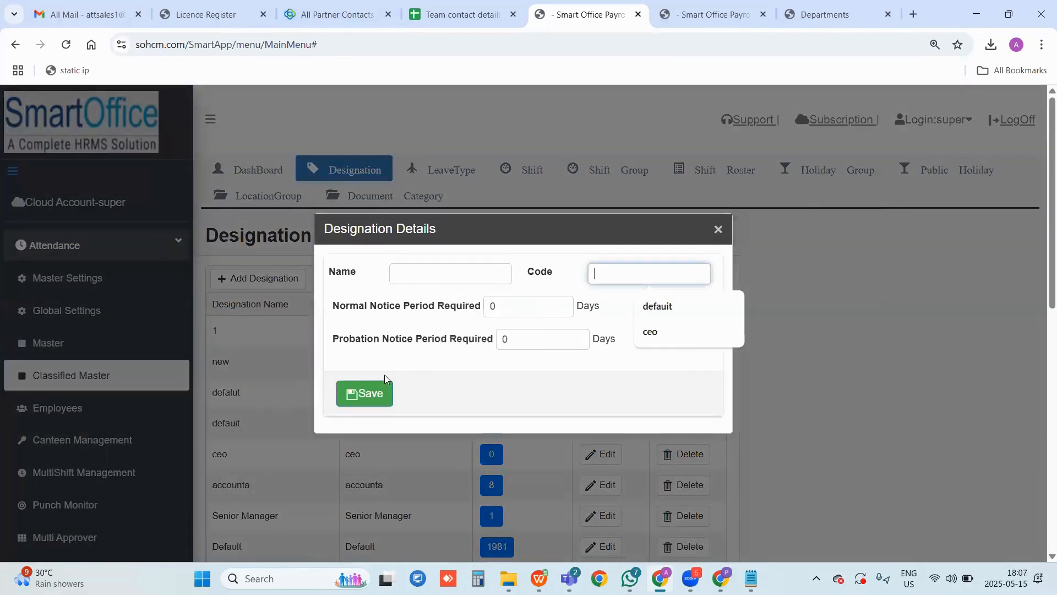
pyautogui.click(494, 314)
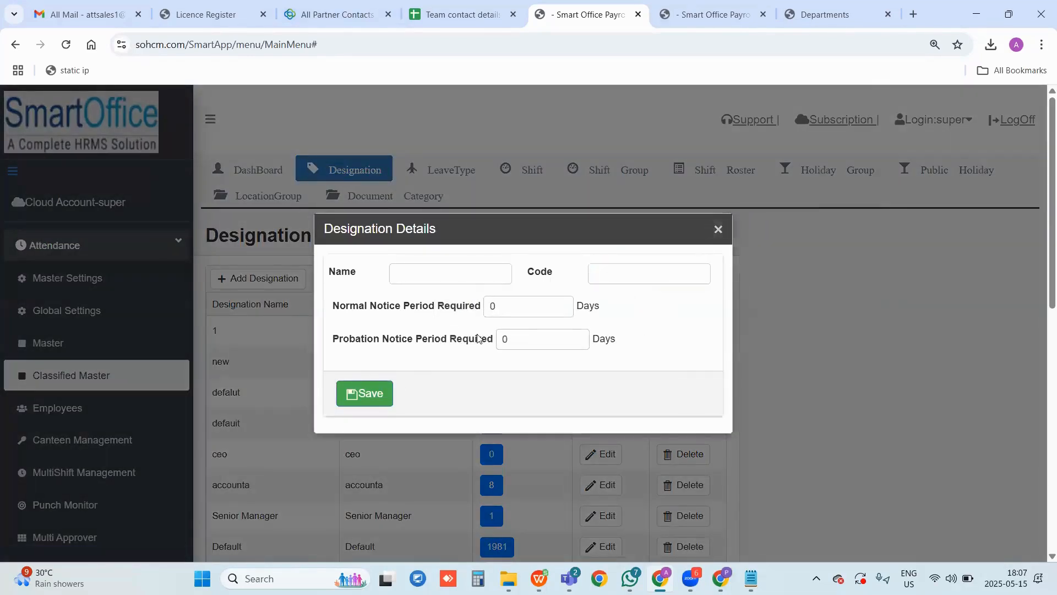
pyautogui.click(500, 338)
pyautogui.click(504, 297)
pyautogui.click(717, 231)
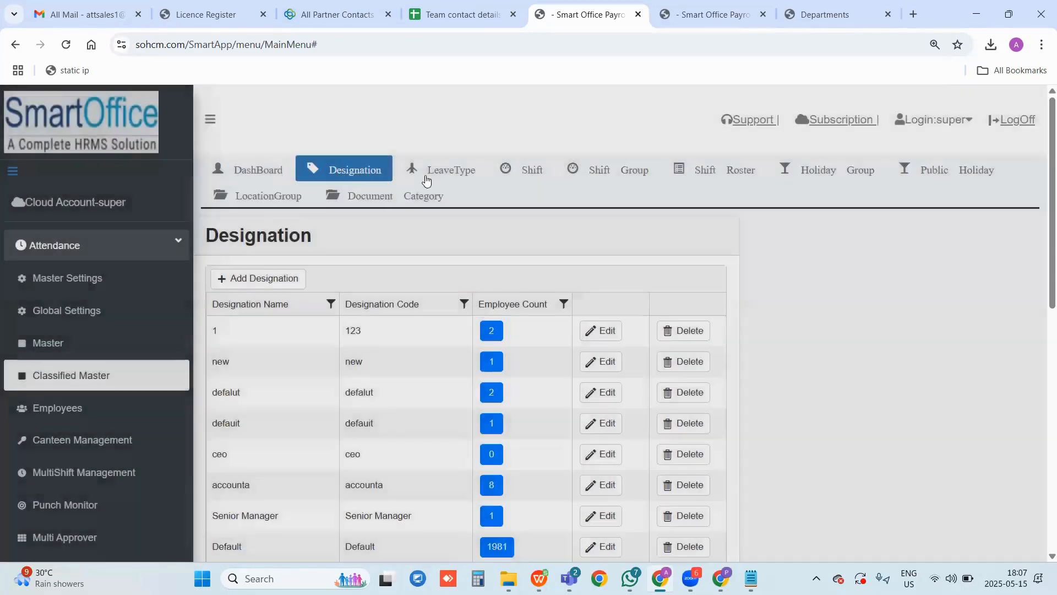
# Start a new leave type with name EL, code EL and gender All
pyautogui.click(472, 170)
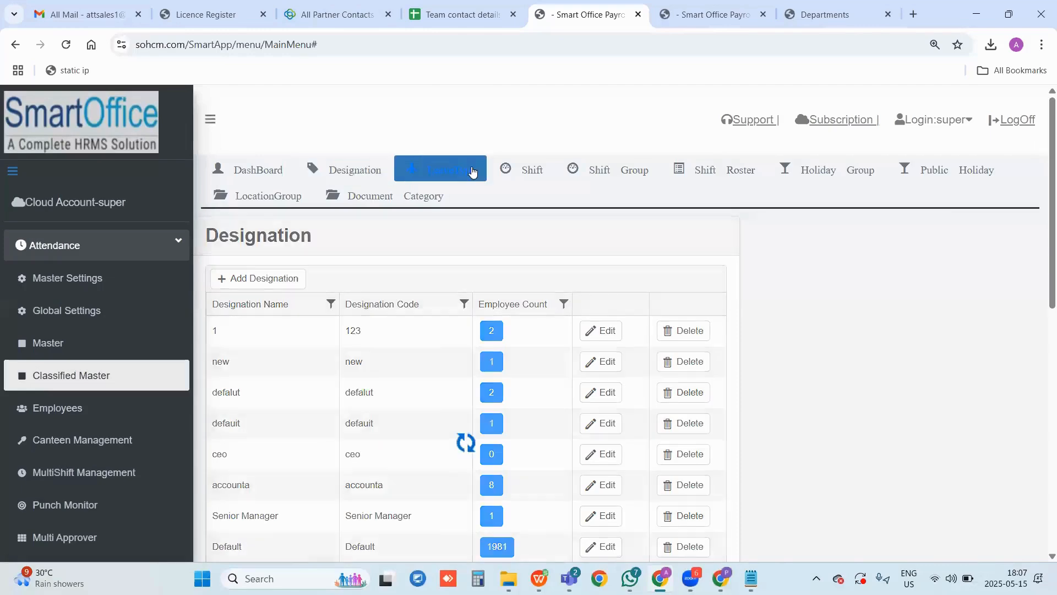
pyautogui.click(240, 278)
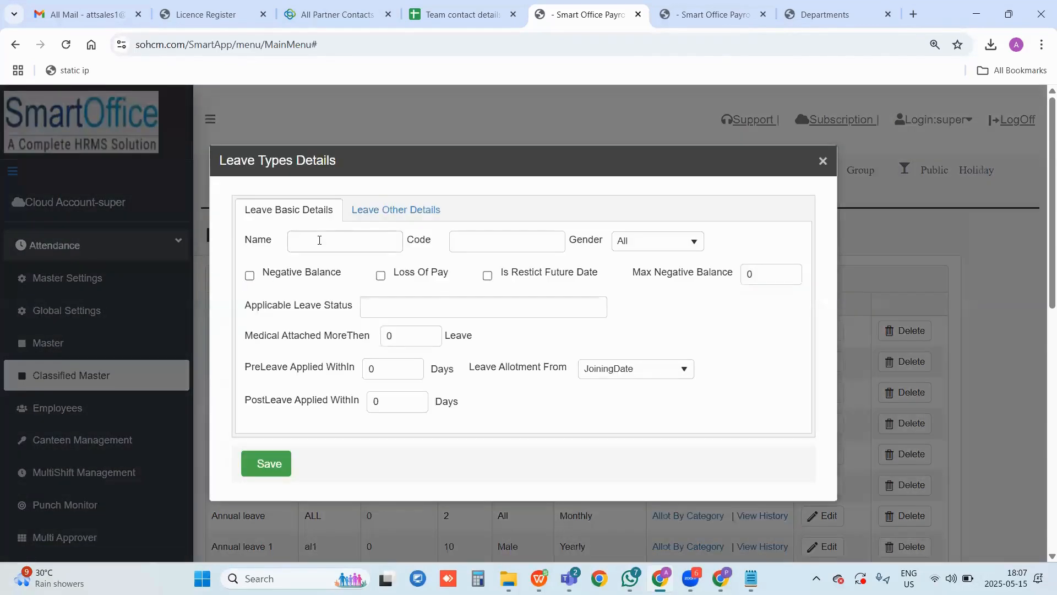
pyautogui.click(320, 241)
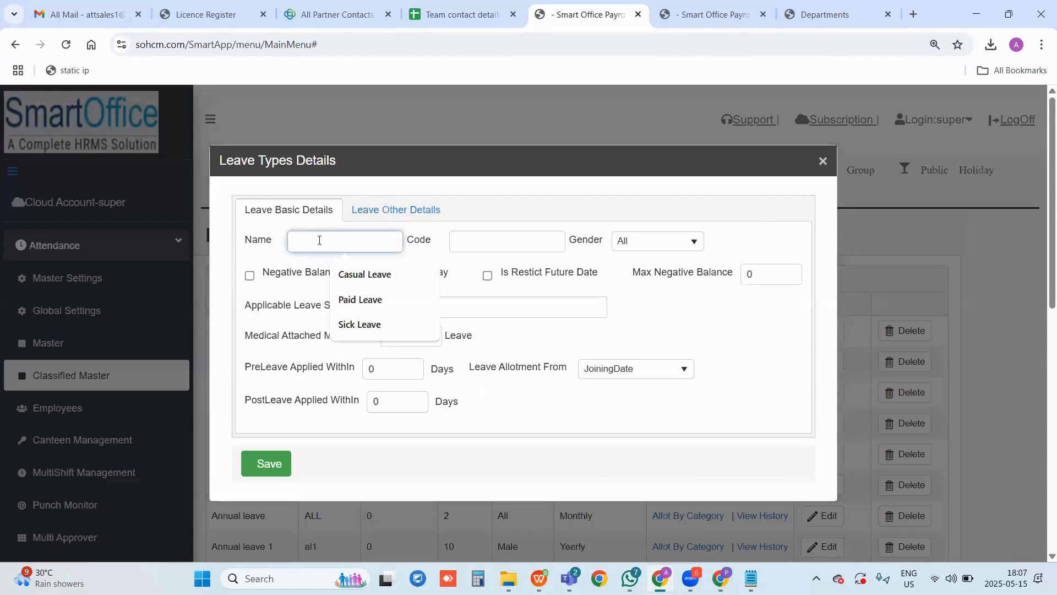
pyautogui.write('EL')
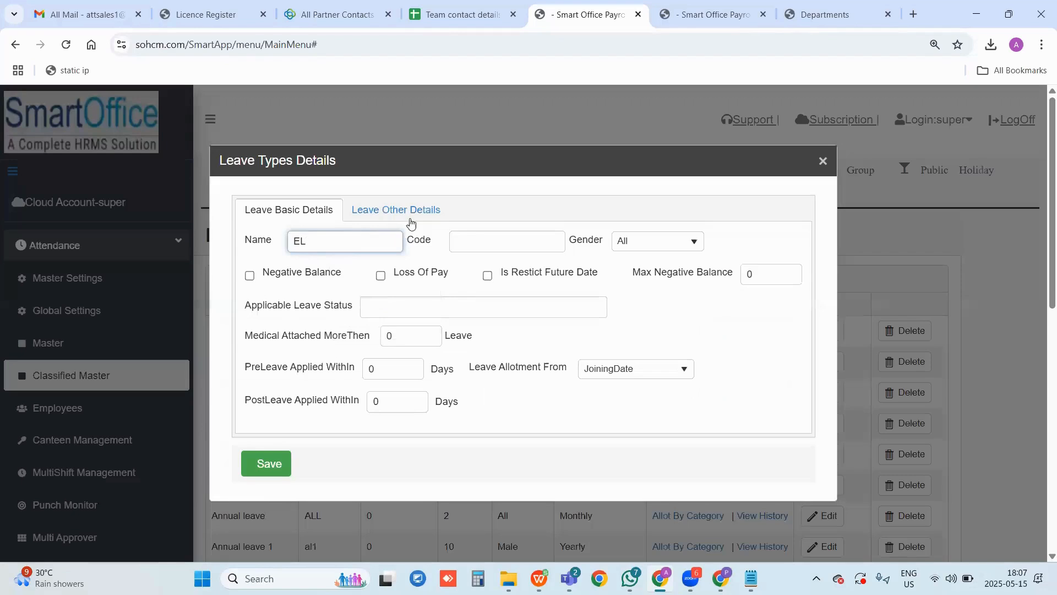
pyautogui.click(462, 240)
pyautogui.write('EL')
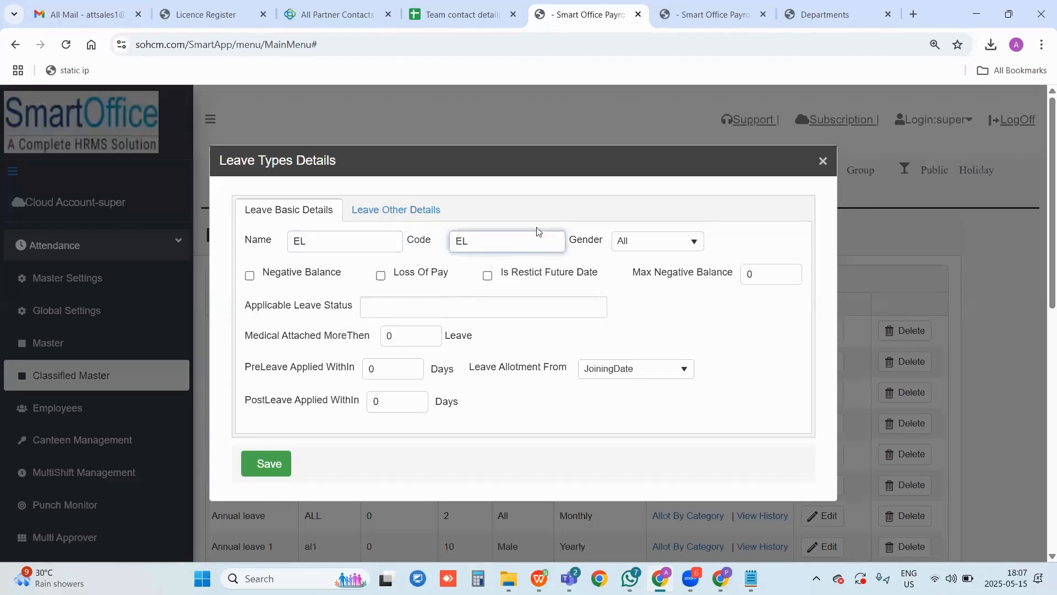
pyautogui.click(668, 248)
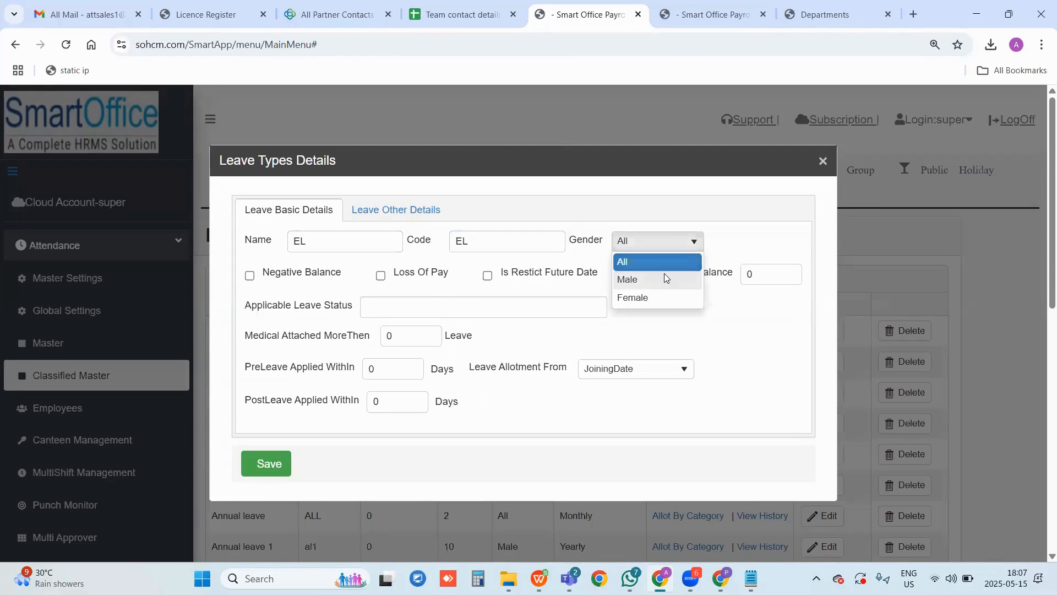
pyautogui.click(641, 257)
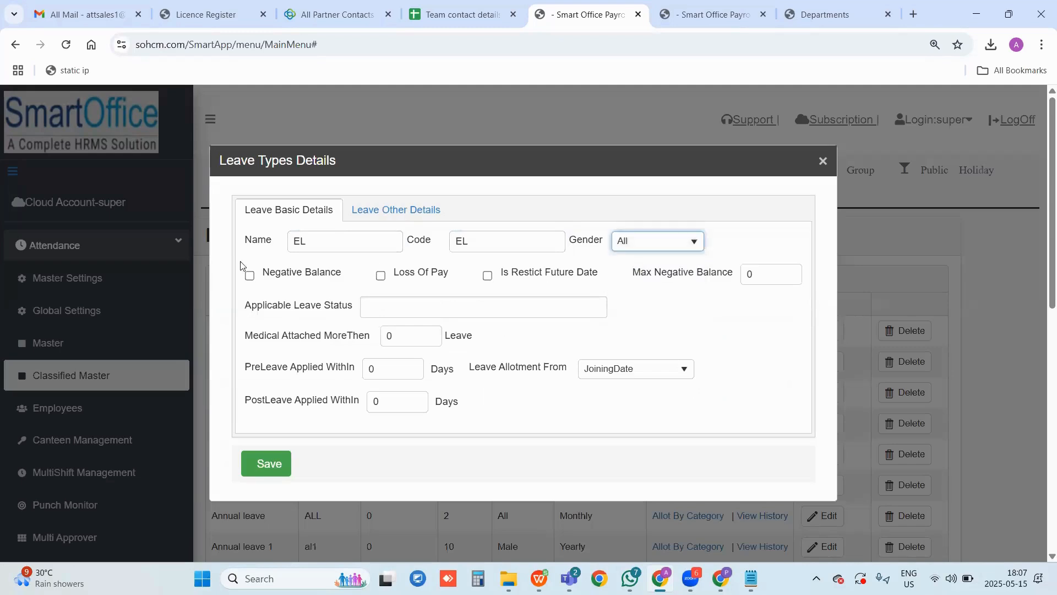
# Enable Negative Balance for the EL leave type and set Max Negative Balance to 5
pyautogui.click(287, 249)
pyautogui.hotkey('ctrl', 'a')
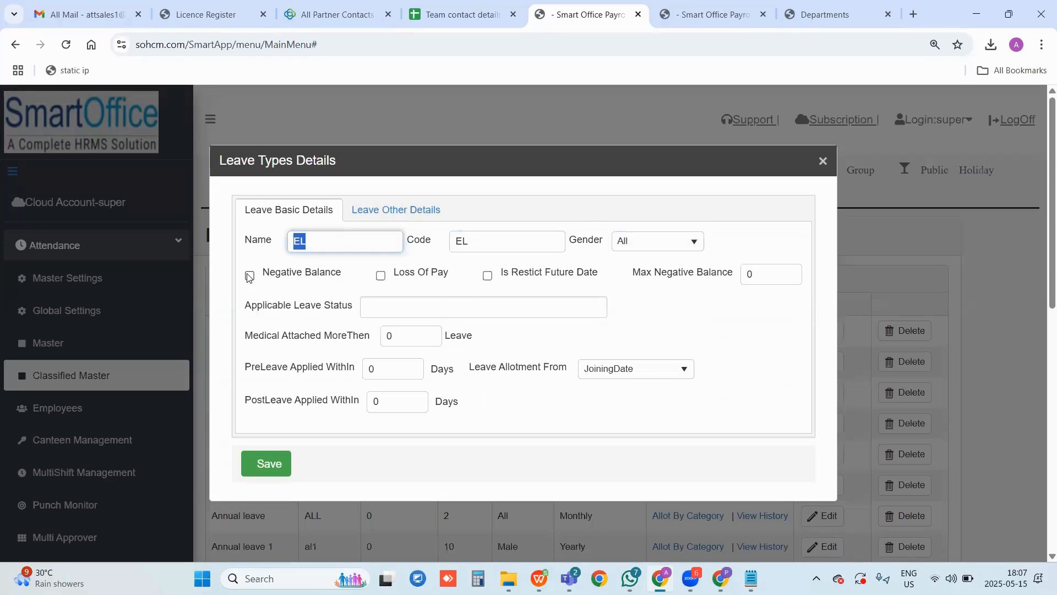
pyautogui.click(250, 276)
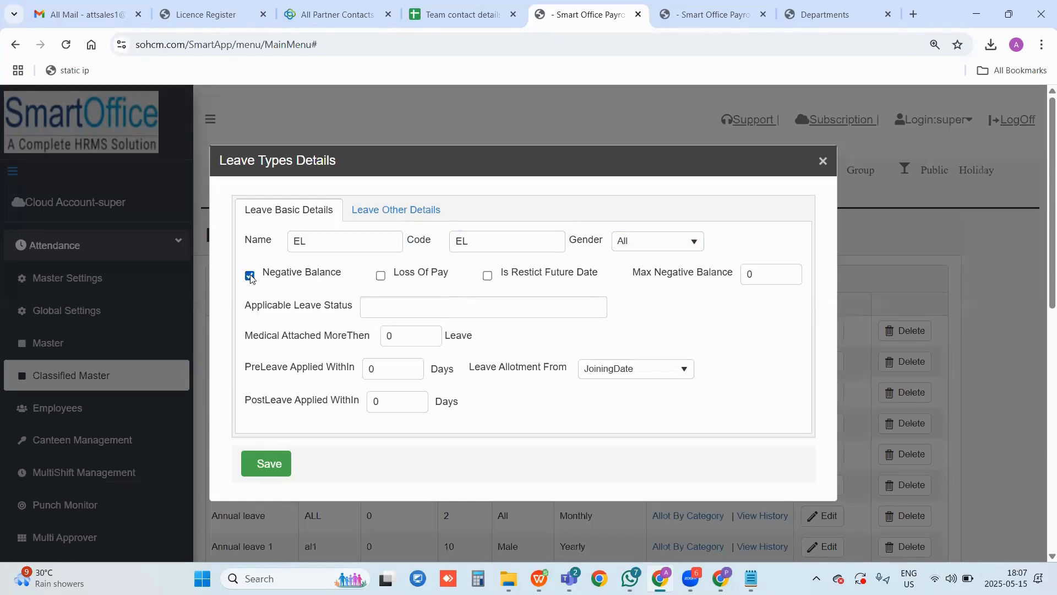
pyautogui.click(778, 270)
pyautogui.hotkey('ctrl', 'a')
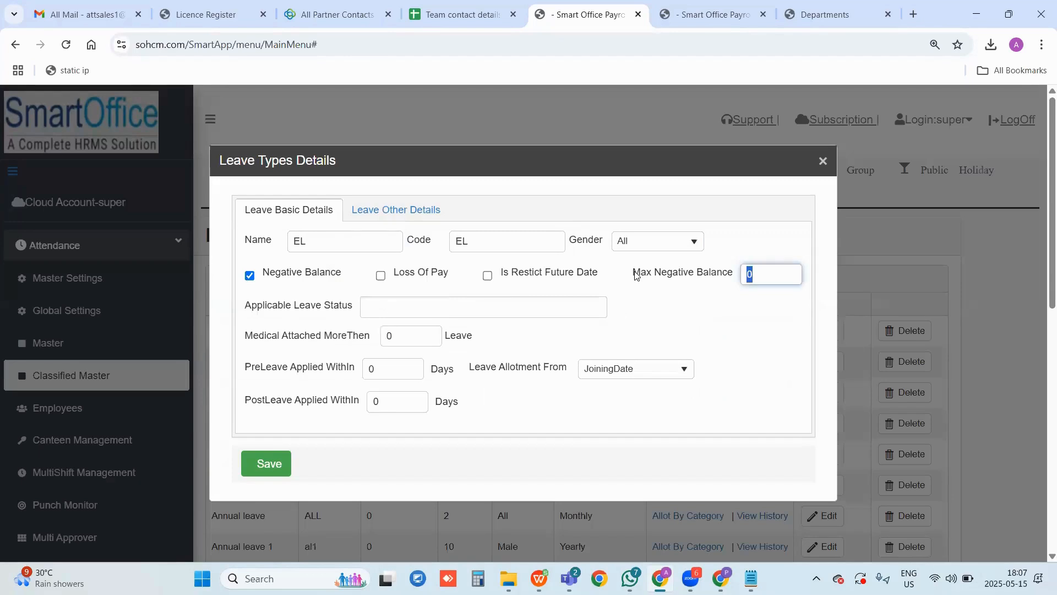
pyautogui.write('5')
# Disable Negative Balance for the EL leave type
pyautogui.click(249, 277)
pyautogui.moveTo(330, 249); pyautogui.dragTo(233, 252)
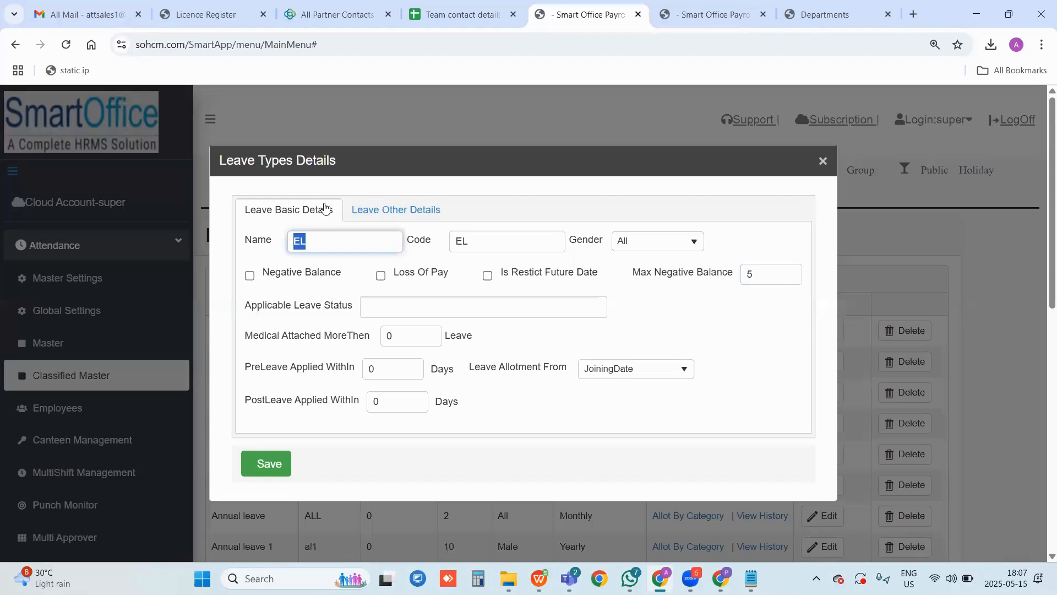
pyautogui.click(324, 245)
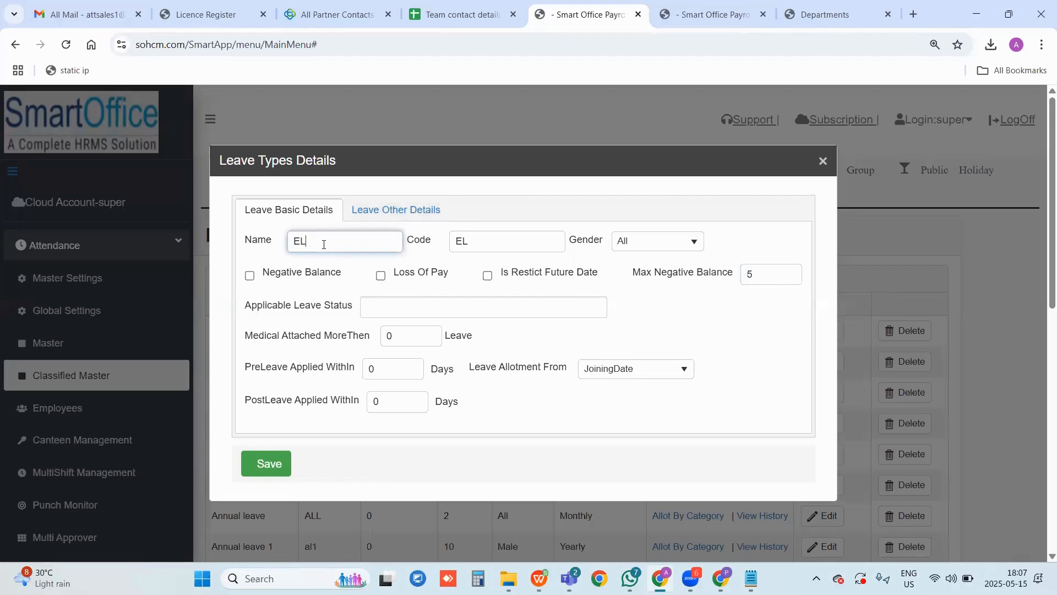
pyautogui.doubleClick(324, 245)
# Try the Loss Of Pay option on the EL leave type, enabling it and disabling it again
pyautogui.click(382, 276)
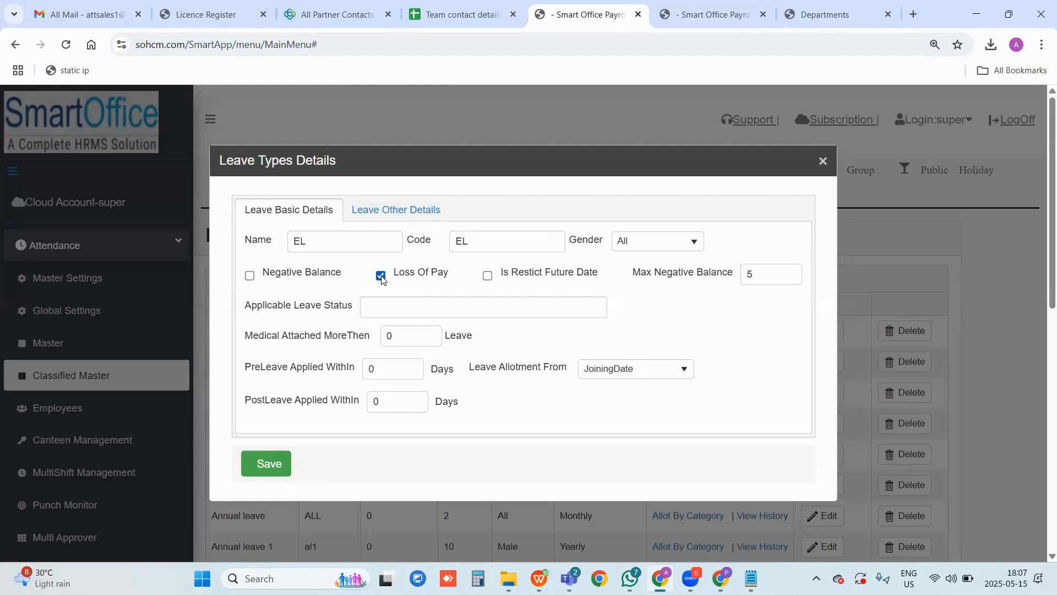
pyautogui.doubleClick(312, 244)
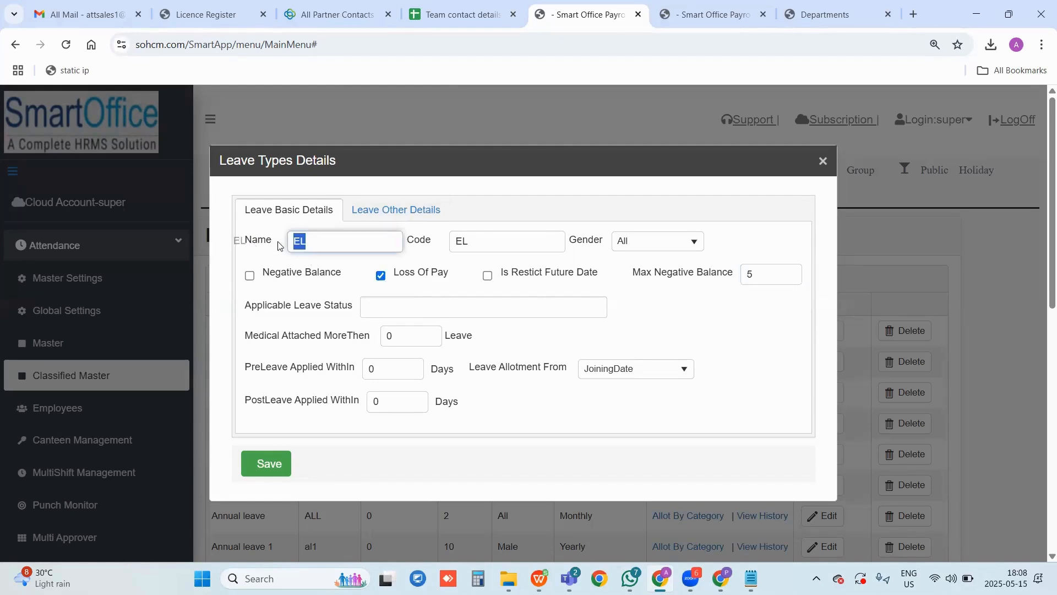
pyautogui.click(382, 276)
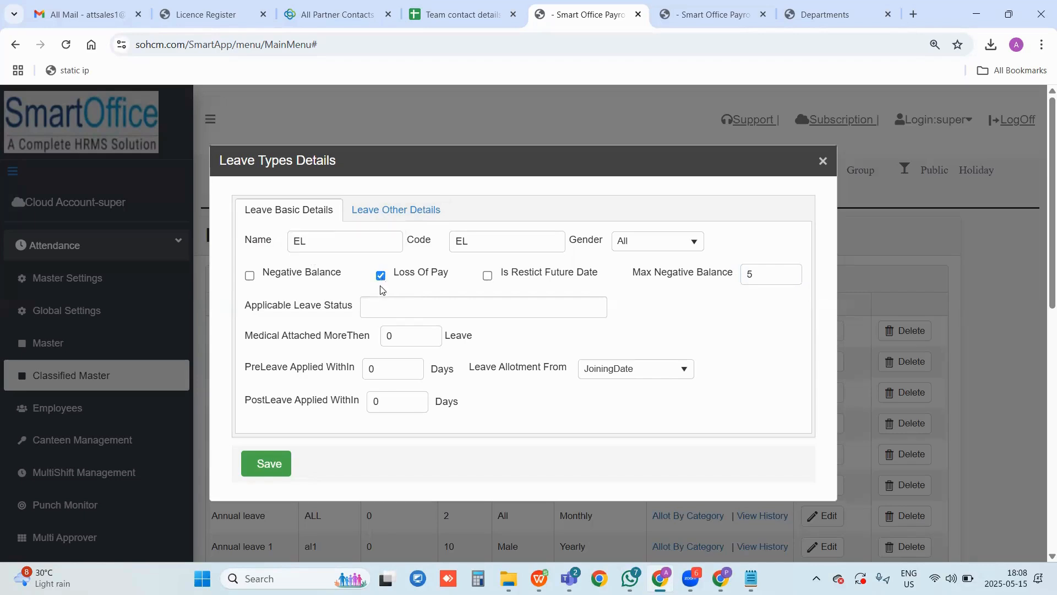
# Set the EL leave type's Applicable Leave Status to Half Day and Full Day
pyautogui.click(390, 313)
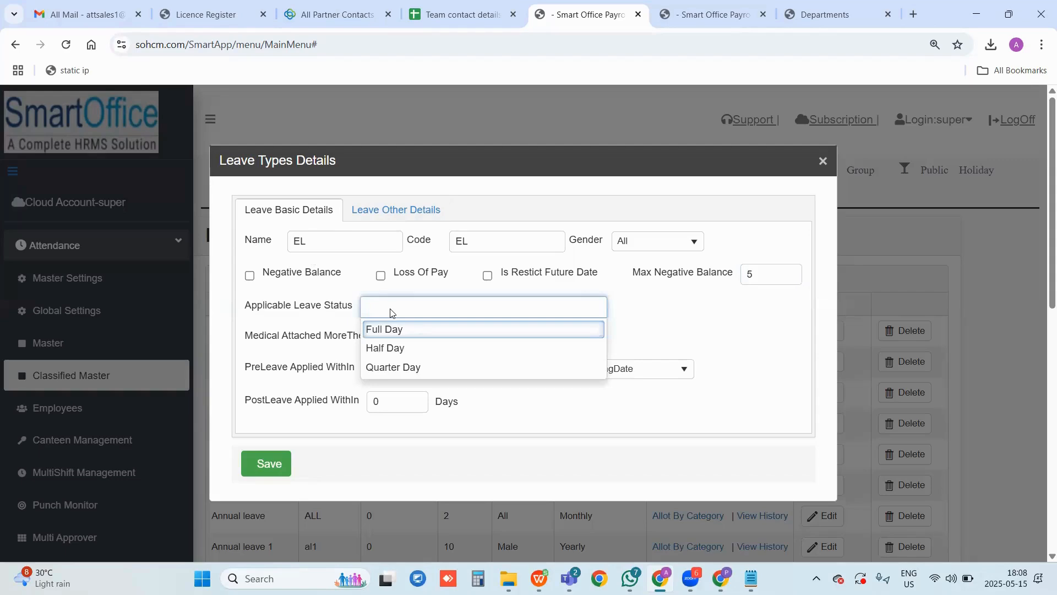
pyautogui.click(396, 349)
pyautogui.click(426, 318)
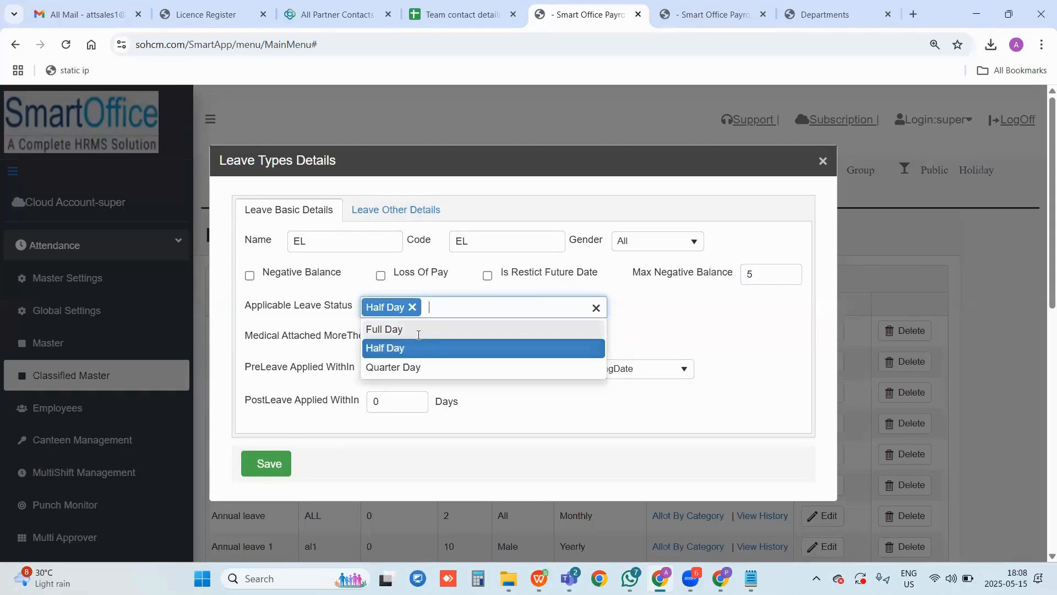
pyautogui.click(417, 333)
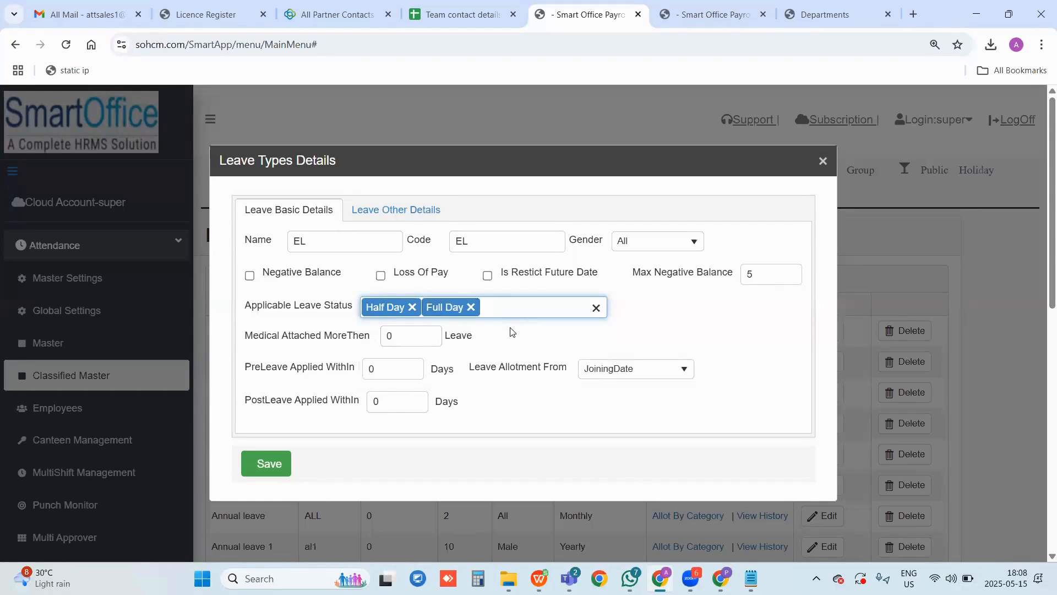
pyautogui.click(514, 319)
pyautogui.click(511, 313)
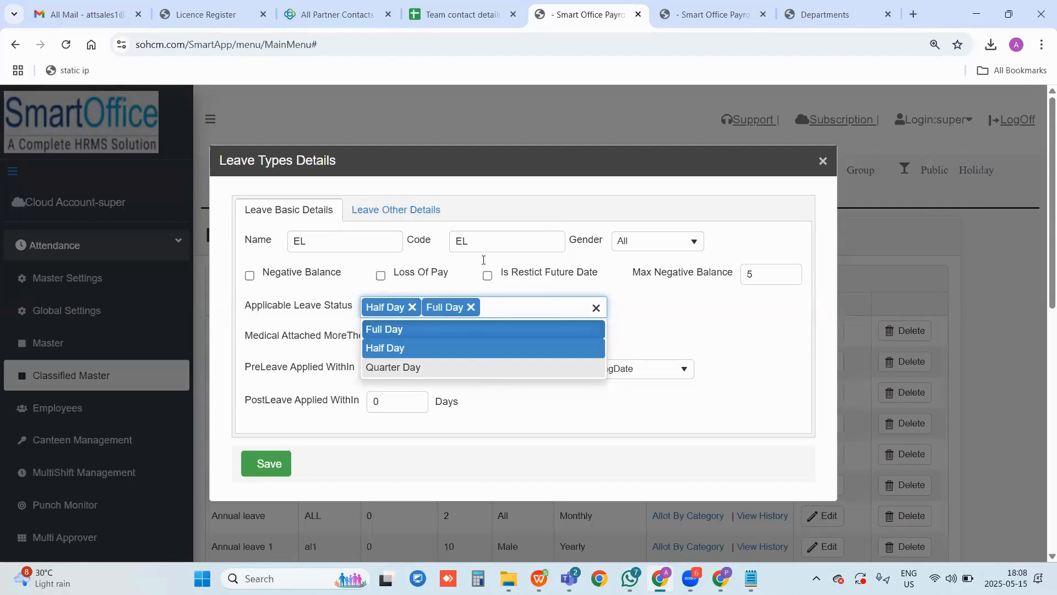
pyautogui.click(598, 323)
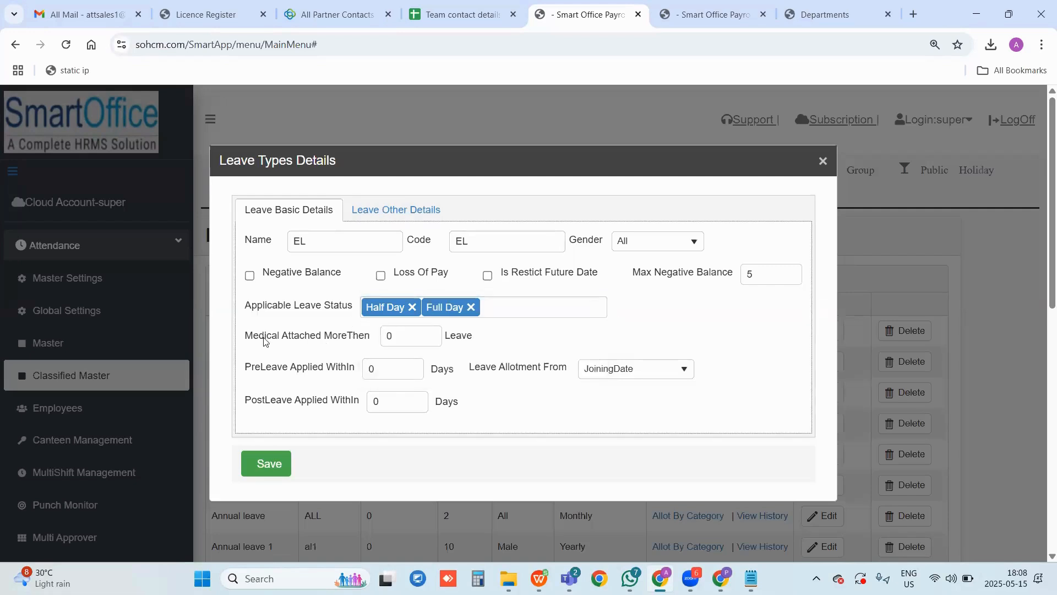
# Set the EL leave type's Medical Attached MoreThen value to 3 leaves
pyautogui.moveTo(264, 337); pyautogui.dragTo(313, 262)
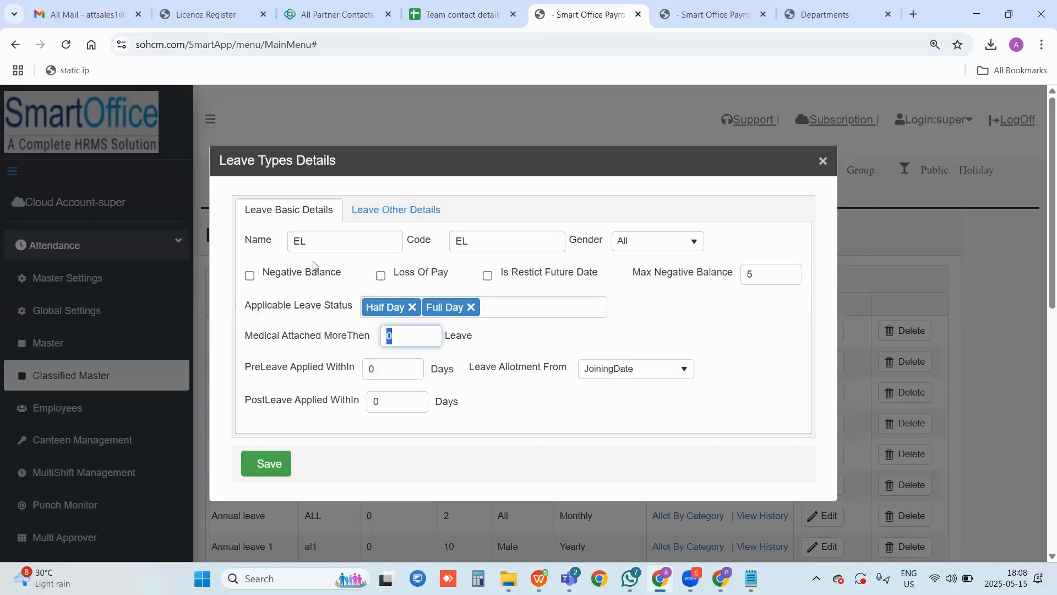
pyautogui.click(263, 247)
pyautogui.moveTo(401, 337); pyautogui.dragTo(47, 209)
pyautogui.press('BackSpace')
pyautogui.write('3')
pyautogui.moveTo(254, 336); pyautogui.dragTo(292, 337)
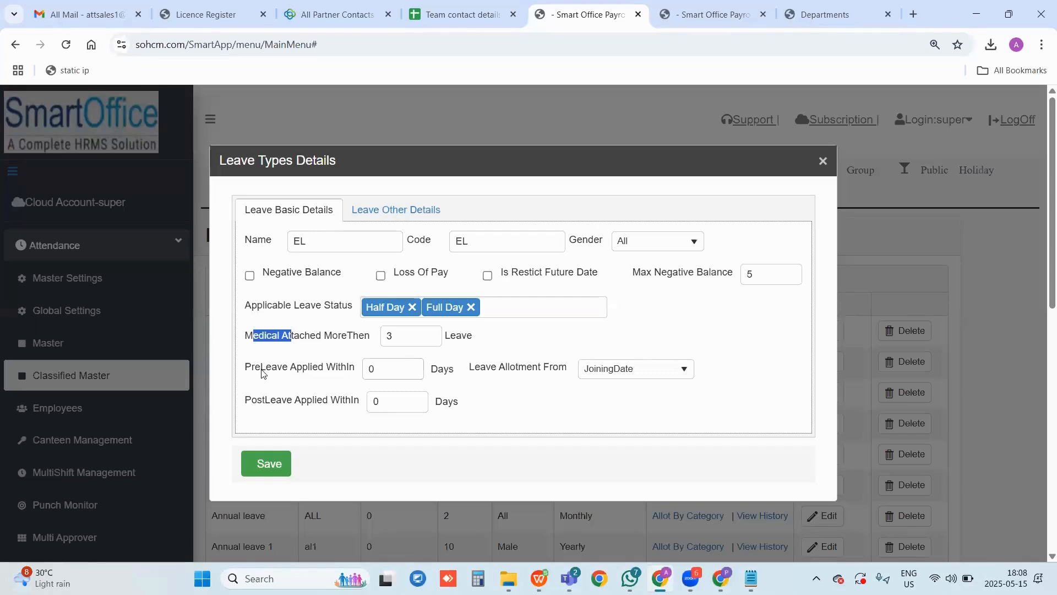
# Try 3 days for PreLeave Applied Within on the EL leave type and clear the value again
pyautogui.moveTo(255, 367); pyautogui.dragTo(291, 375)
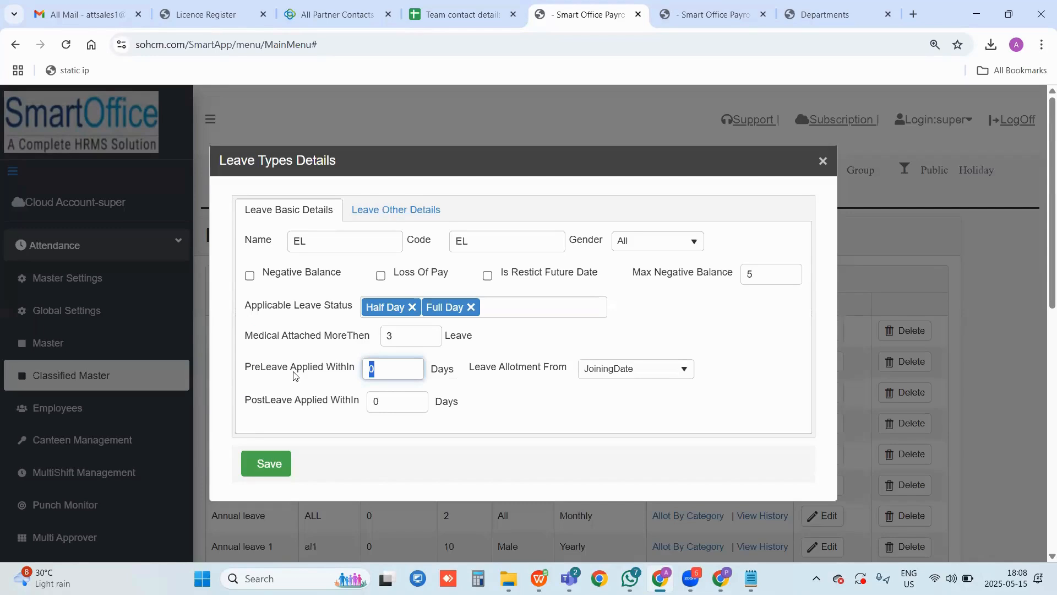
pyautogui.write('3')
pyautogui.press('BackSpace')
pyautogui.moveTo(245, 367); pyautogui.dragTo(284, 367)
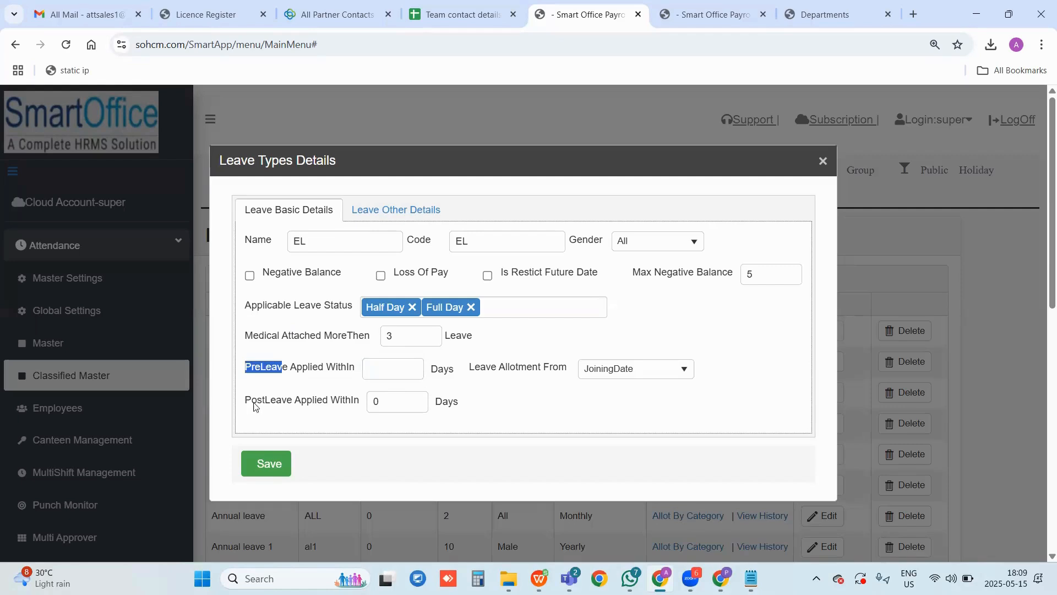
pyautogui.moveTo(245, 404); pyautogui.dragTo(352, 380)
pyautogui.click(346, 368)
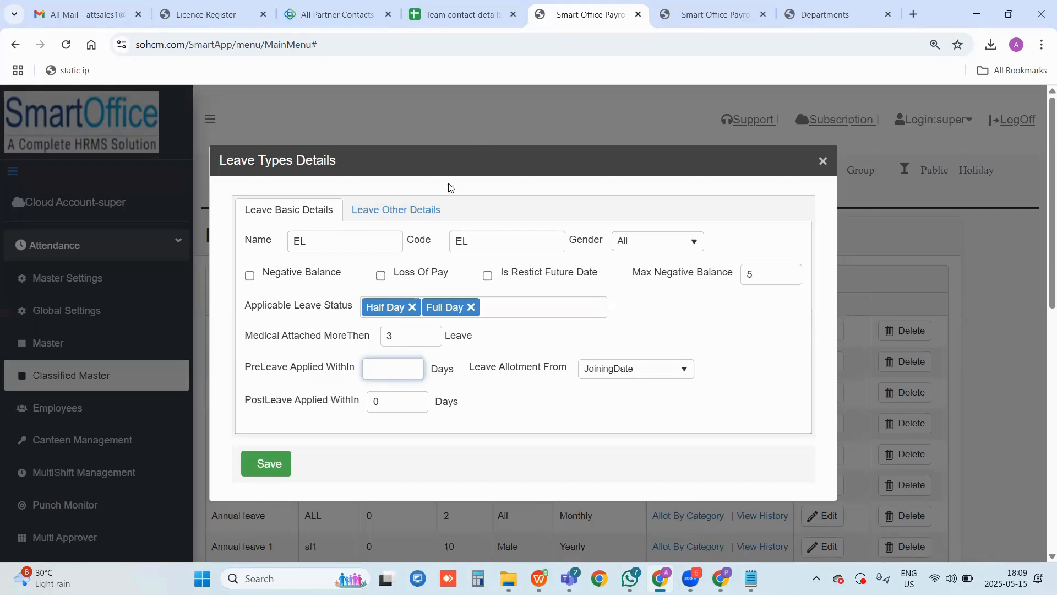
# In the EL leave type's other details, choose Monthly as the Allotment Type with a Yearly Limit of 1
pyautogui.click(422, 216)
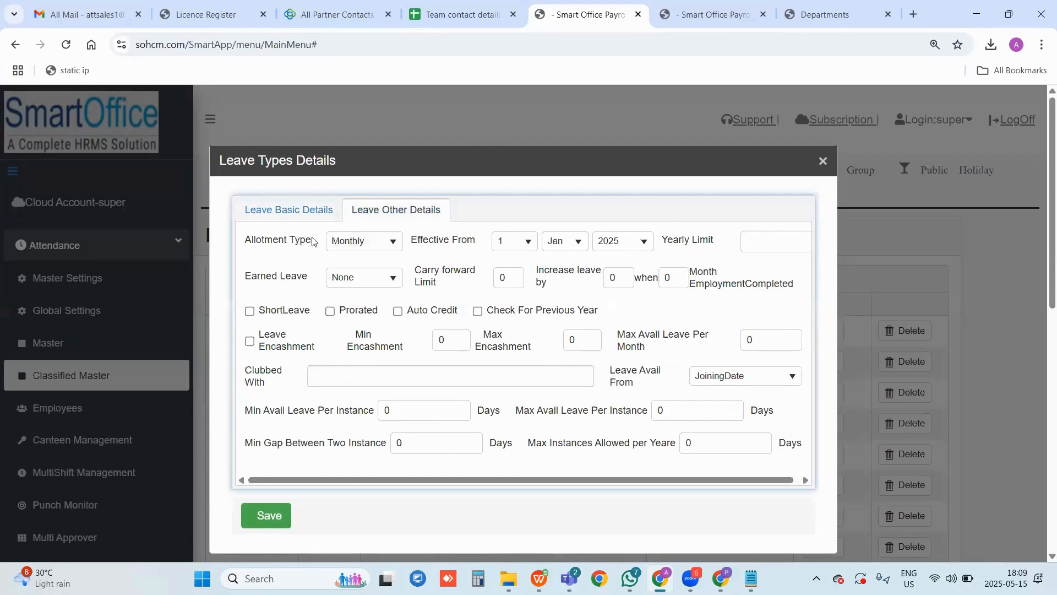
pyautogui.click(394, 245)
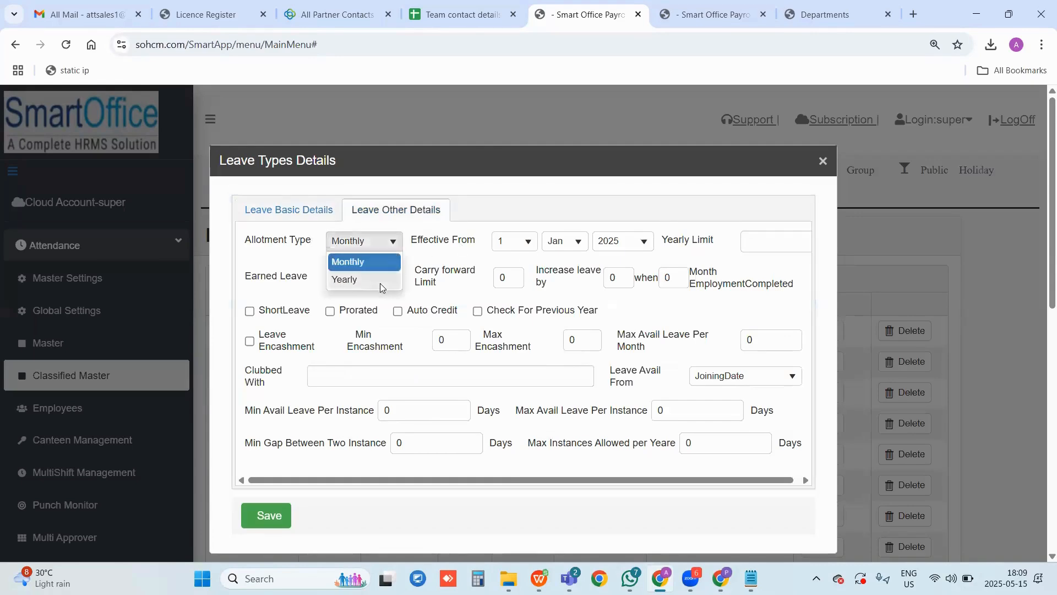
pyautogui.click(388, 260)
pyautogui.click(755, 245)
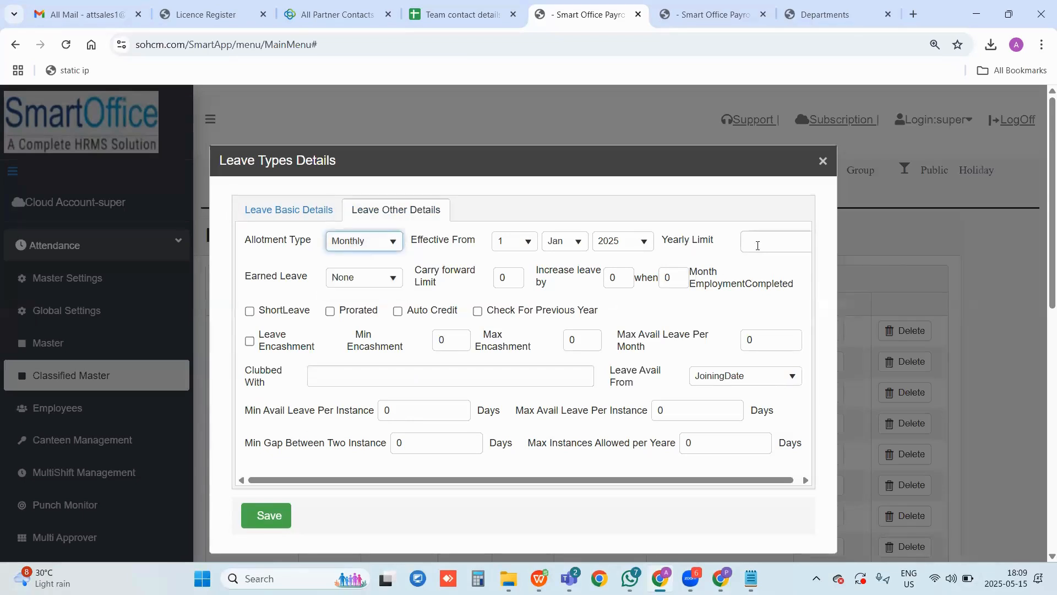
pyautogui.write('1')
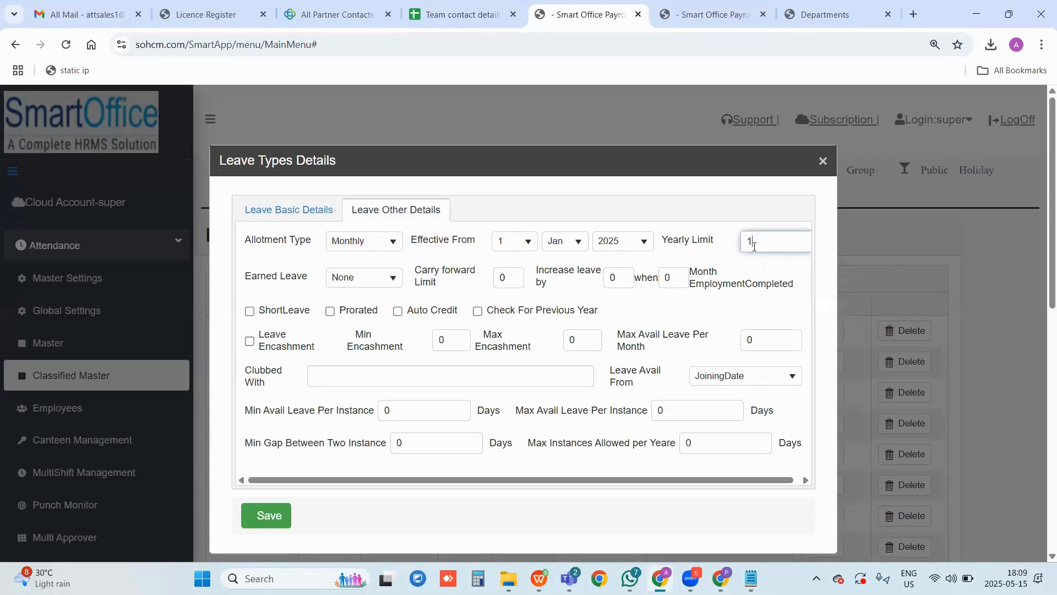
# Change the EL leave type's Allotment Type to Yearly and its Yearly Limit to 12
pyautogui.click(352, 240)
pyautogui.click(353, 279)
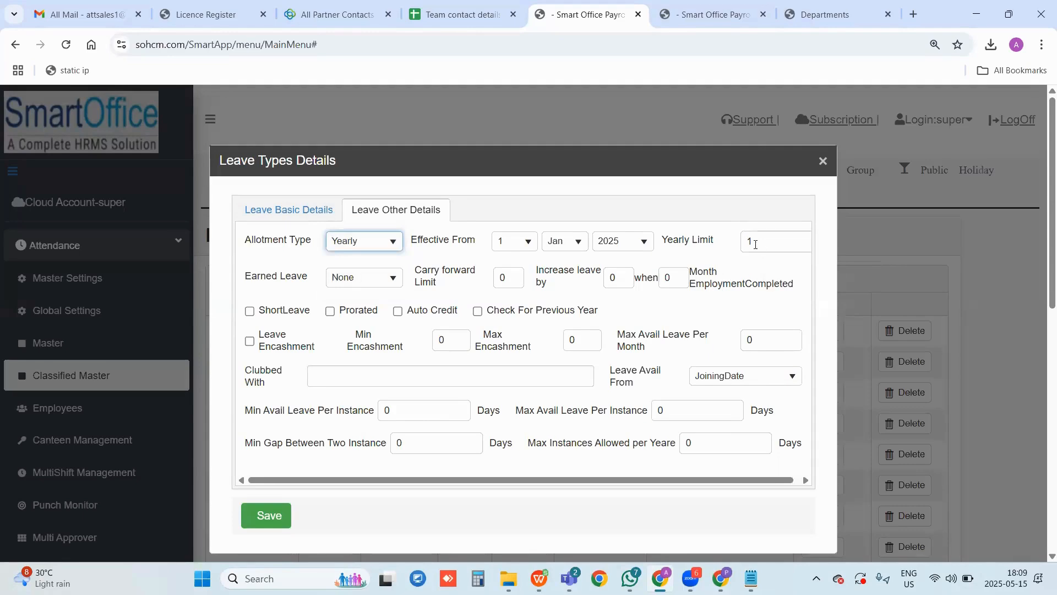
pyautogui.doubleClick(755, 244)
pyautogui.write('12')
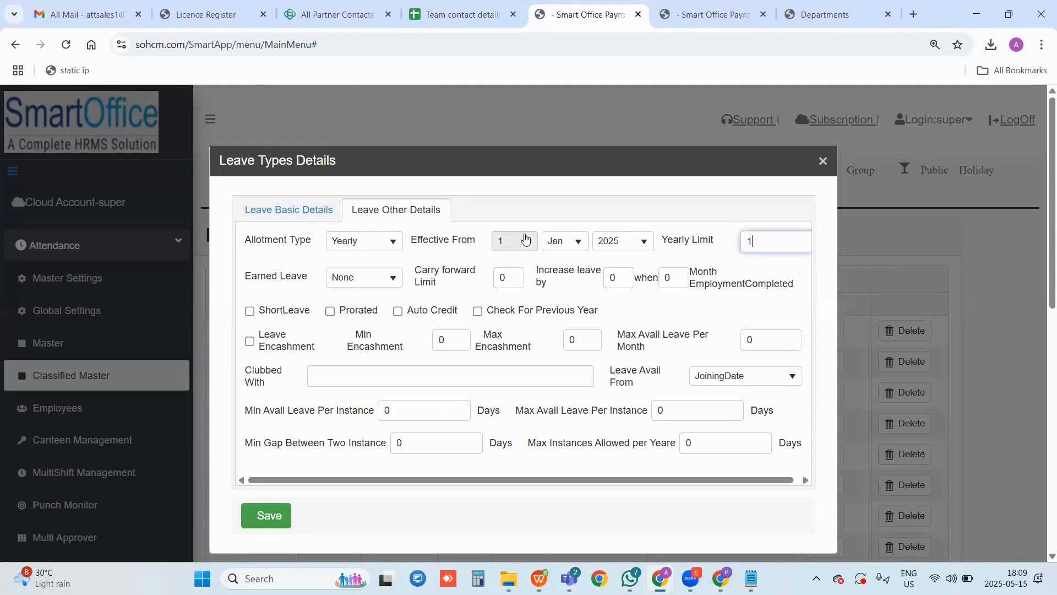
# Set the EL leave type to increase leave by 1 when 12 months of employment are completed
pyautogui.click(558, 247)
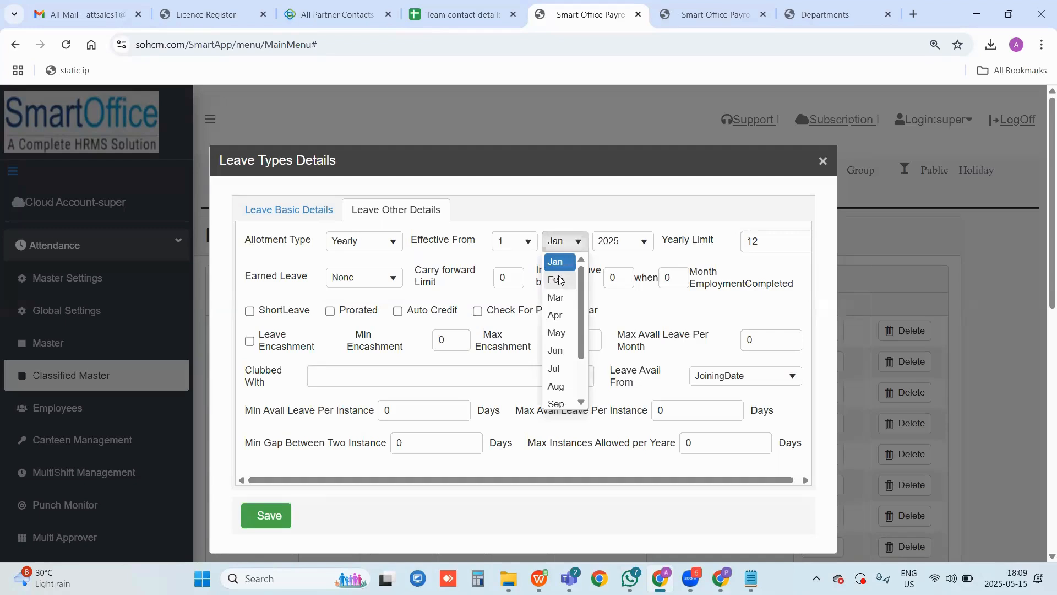
pyautogui.click(303, 278)
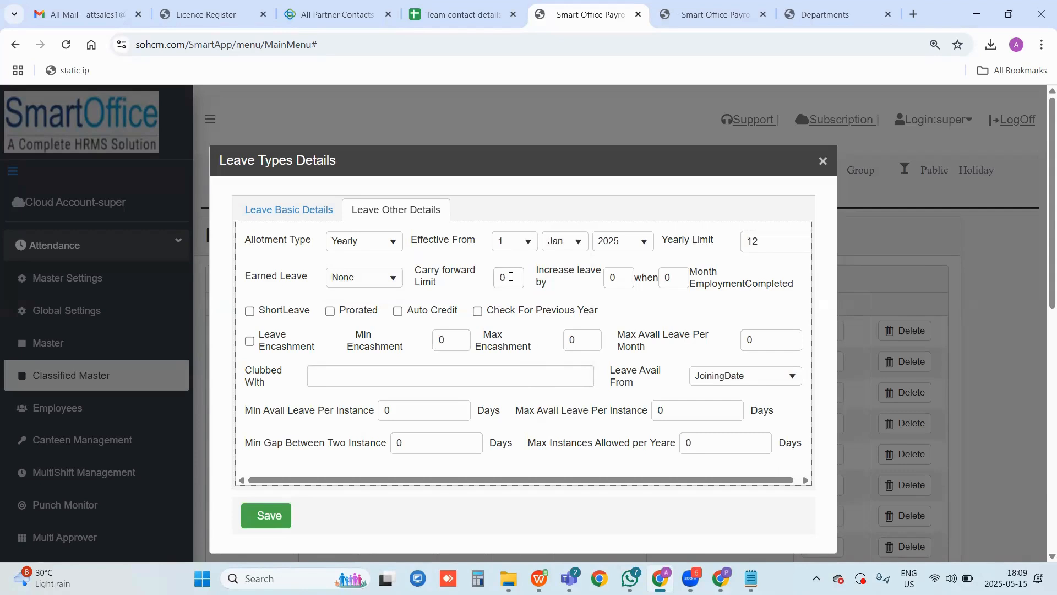
pyautogui.moveTo(511, 277); pyautogui.dragTo(459, 286)
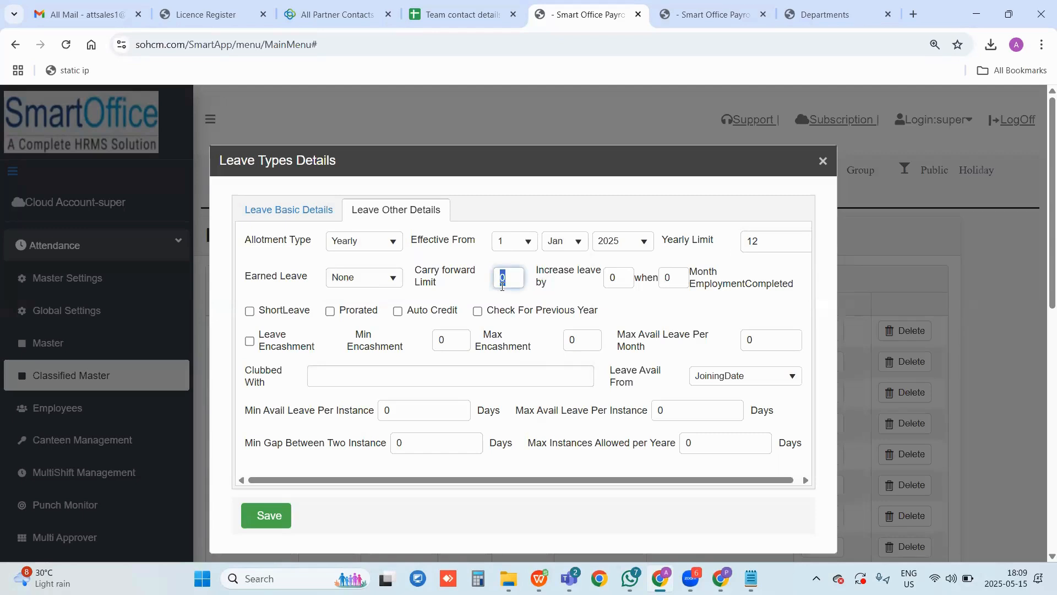
pyautogui.moveTo(544, 271); pyautogui.dragTo(587, 294)
pyautogui.click(612, 285)
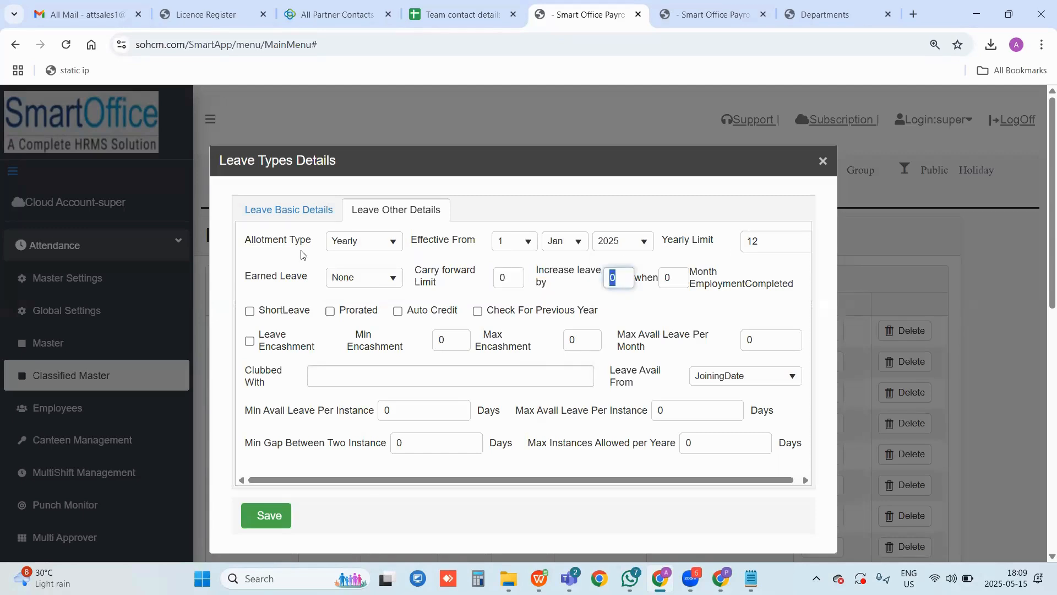
pyautogui.write('1')
pyautogui.press('Tab')
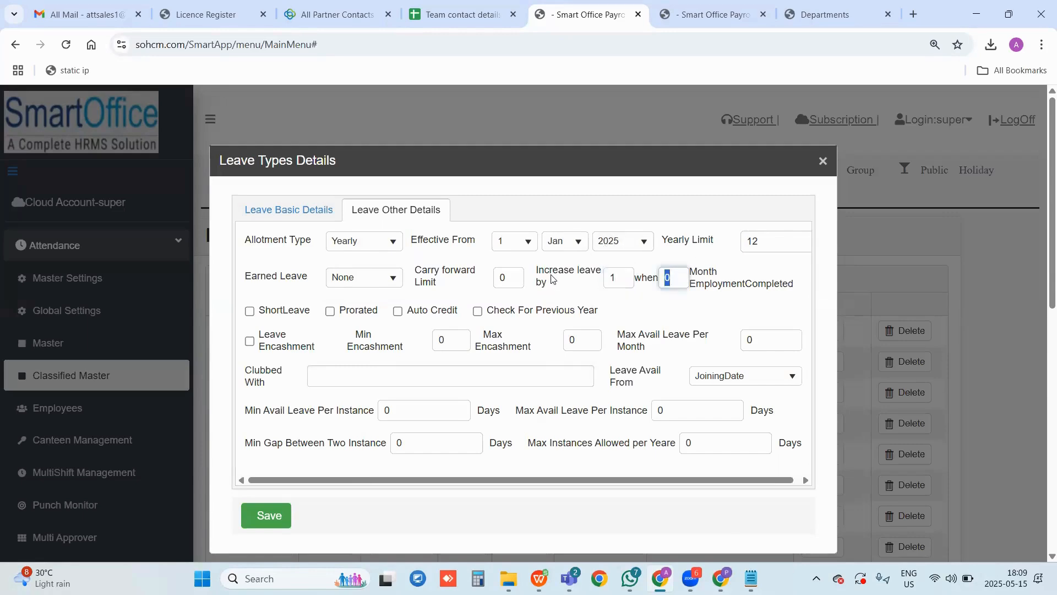
pyautogui.write('12')
pyautogui.doubleClick(613, 279)
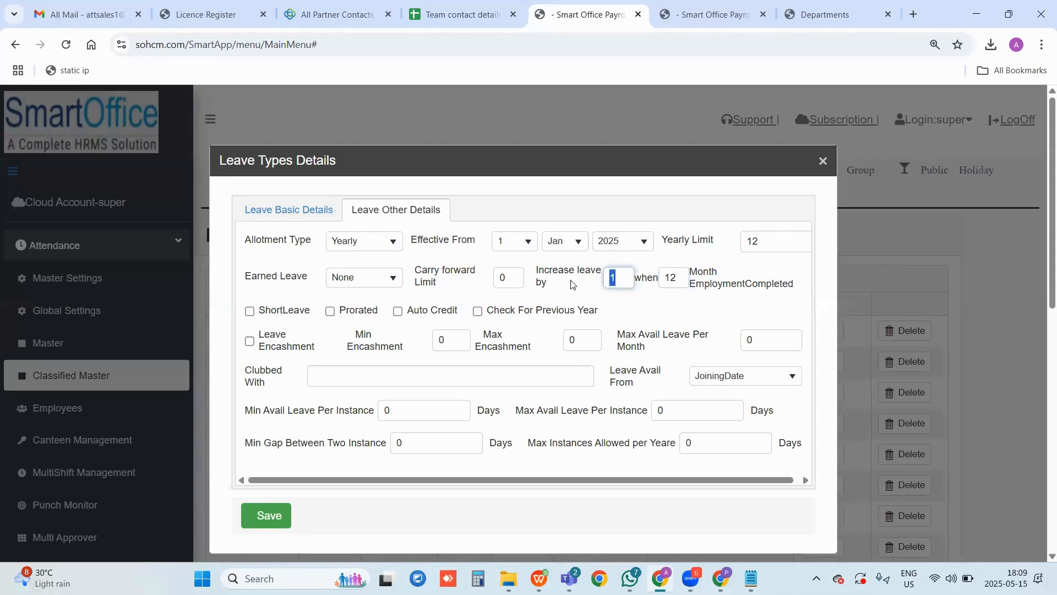
# Enable the Prorated and Auto Credit options for the EL leave type
pyautogui.click(331, 311)
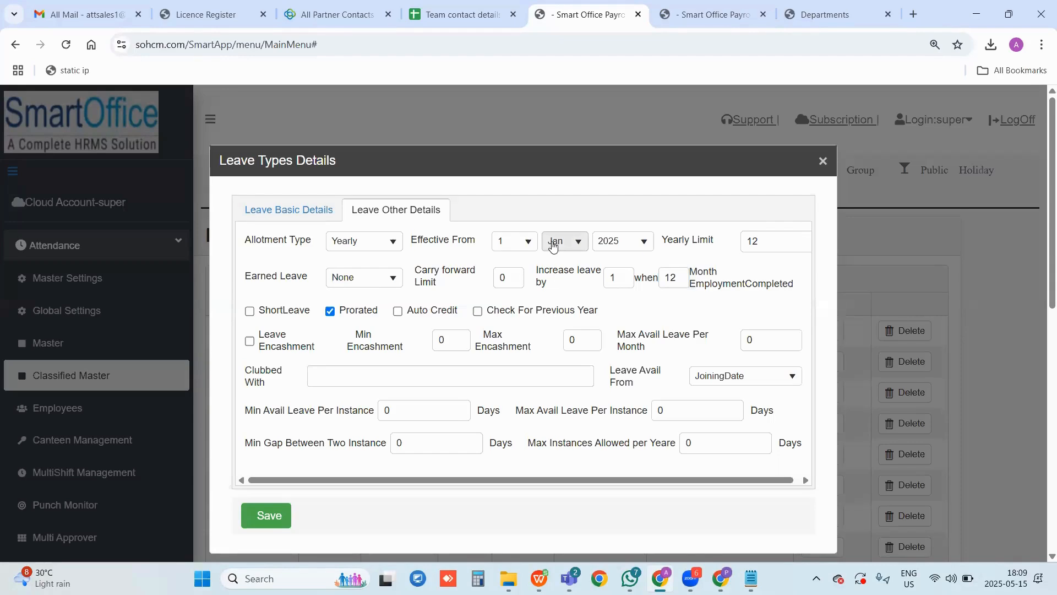
pyautogui.doubleClick(767, 243)
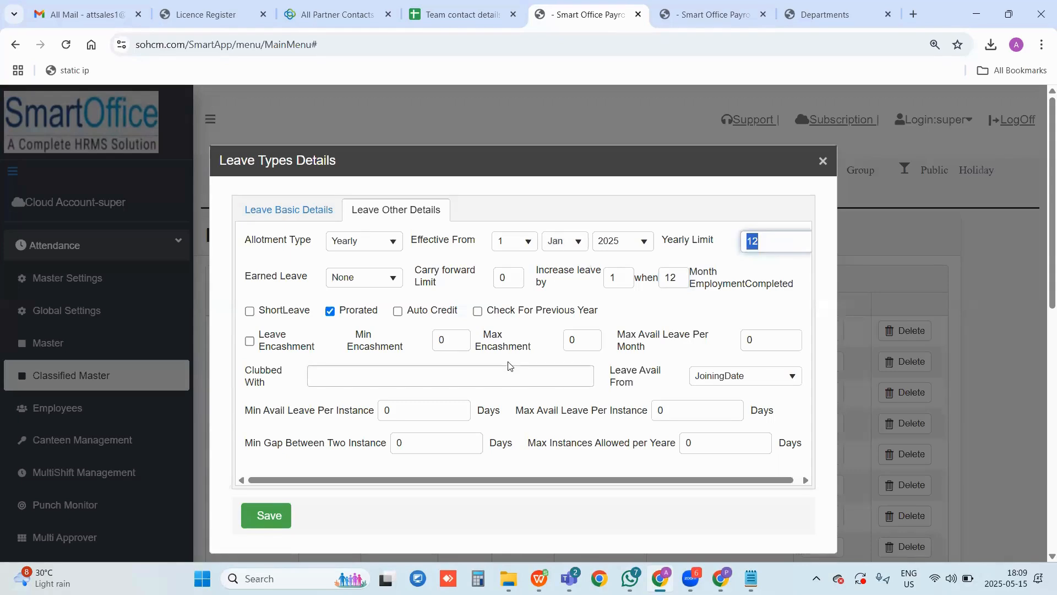
pyautogui.scroll(-3, 511, 368)
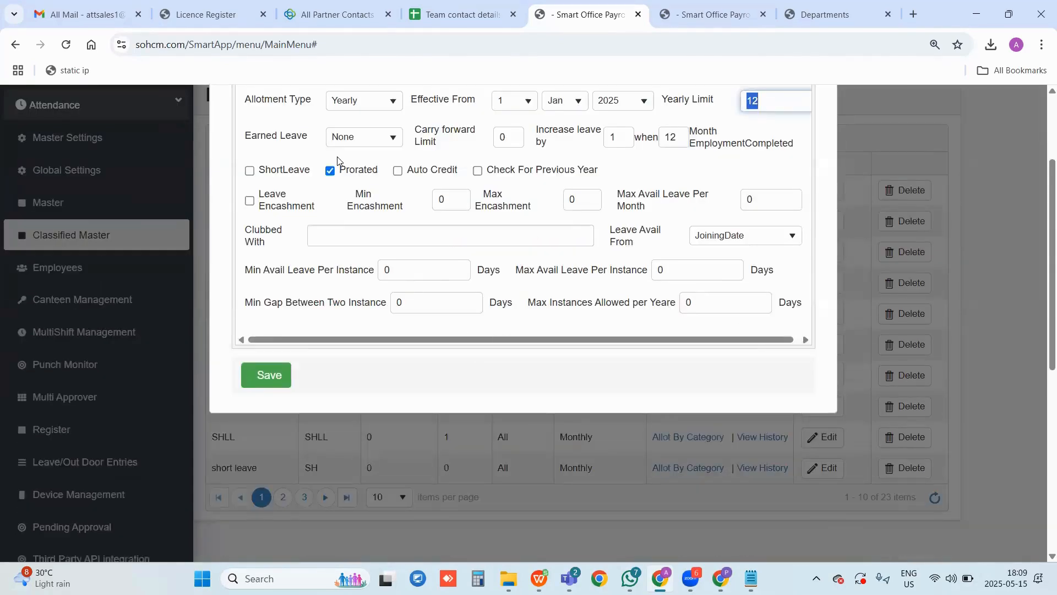
pyautogui.click(398, 171)
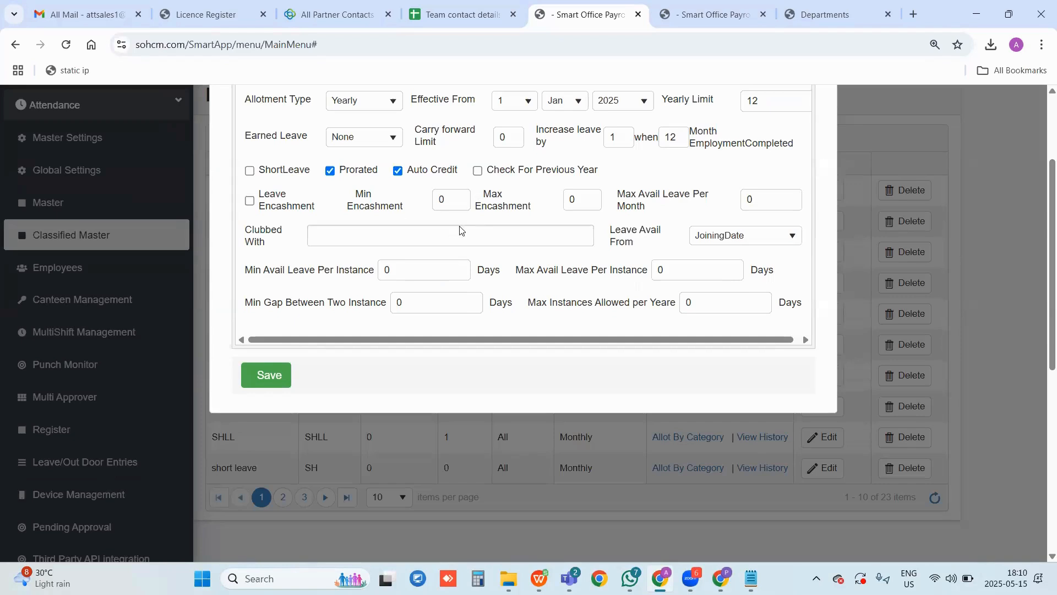
pyautogui.scroll(3, 375, 275)
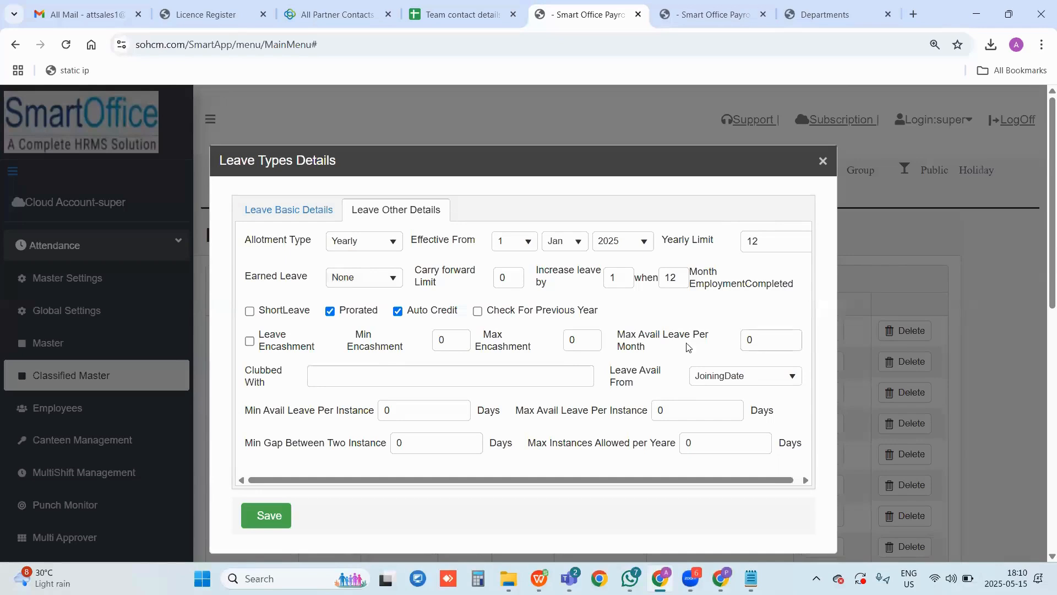
# Clear Min Avail Leave Per Instance and set Min Gap Between Two Instance to 15 days for the EL leave type
pyautogui.moveTo(761, 341); pyautogui.dragTo(593, 342)
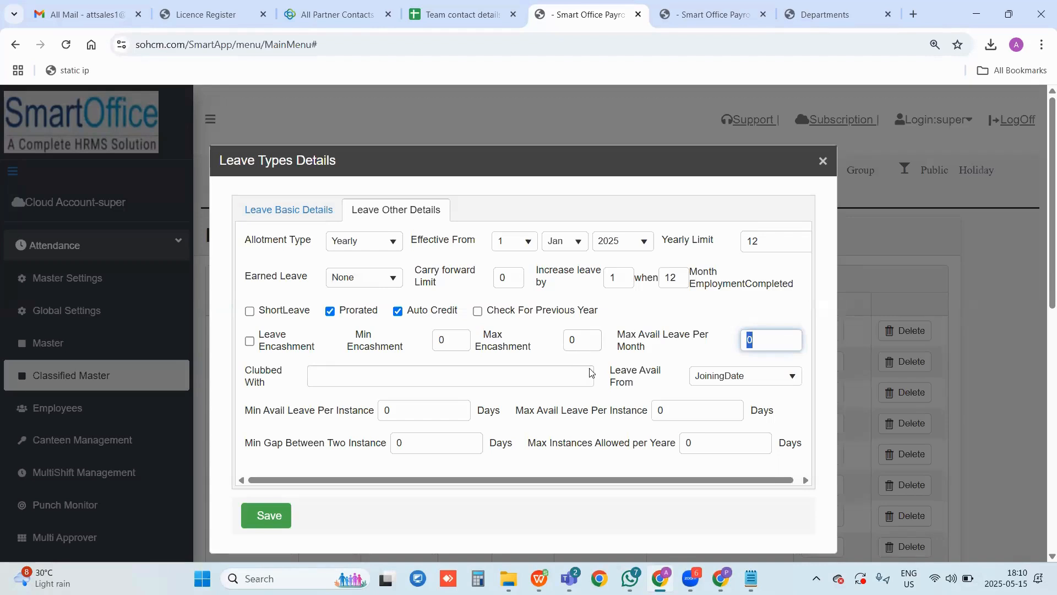
pyautogui.scroll(-1, 404, 349)
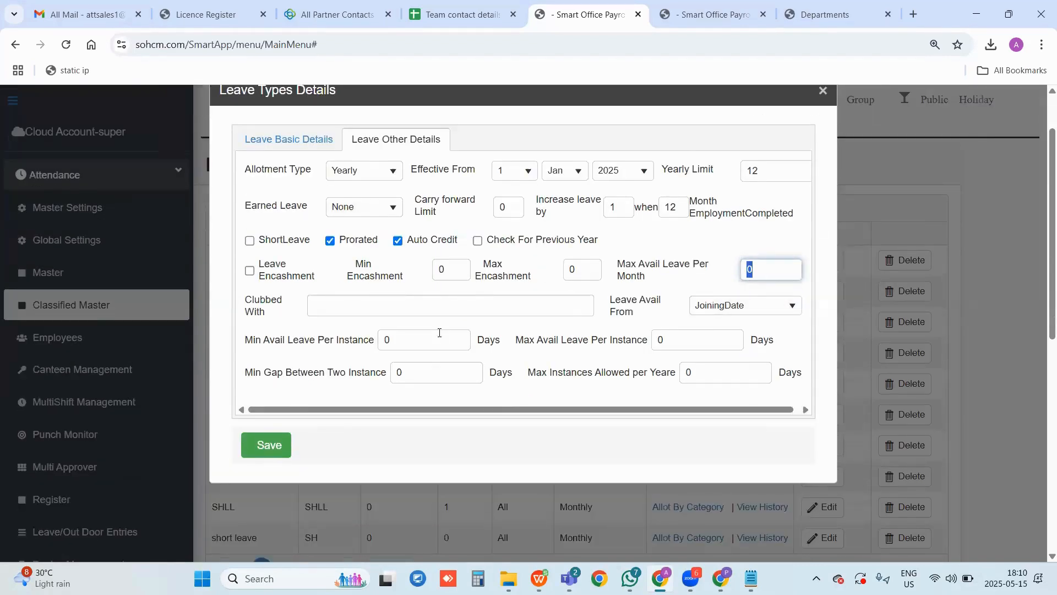
pyautogui.moveTo(246, 339); pyautogui.dragTo(380, 346)
pyautogui.click(400, 341)
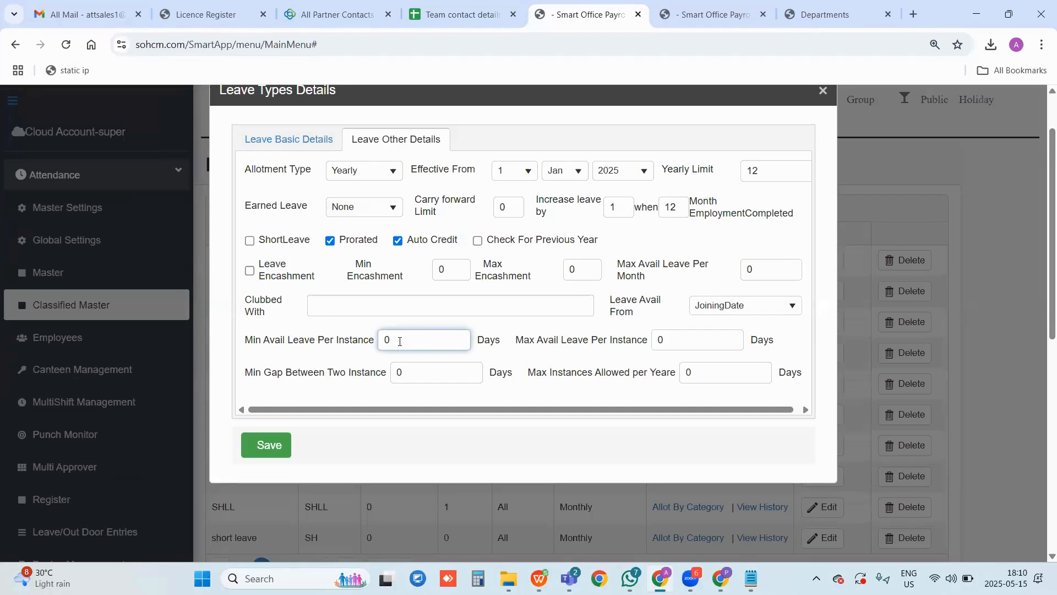
pyautogui.write('1')
pyautogui.press('Tab')
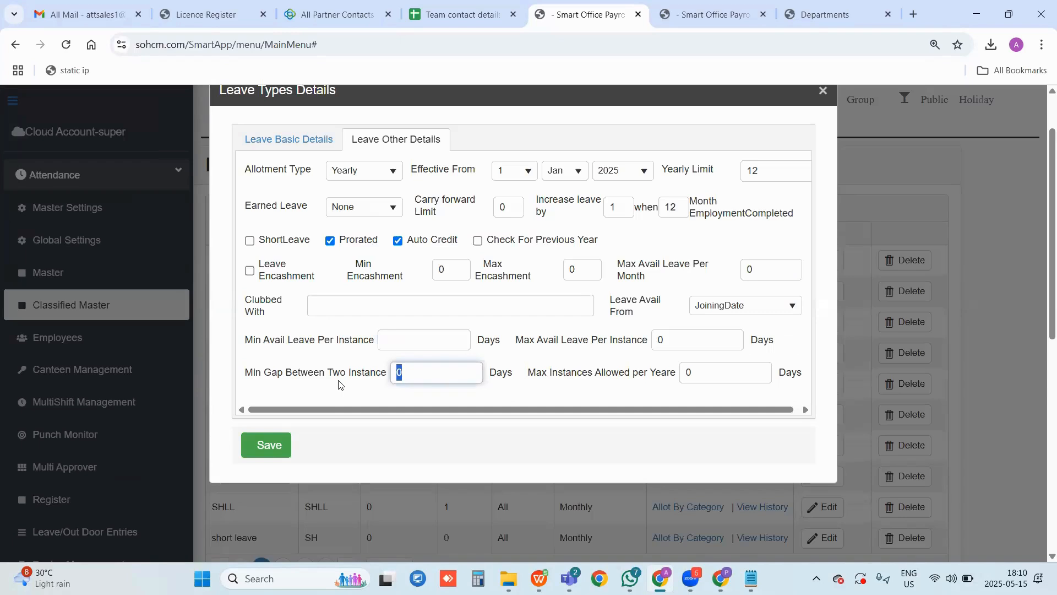
pyautogui.write('15')
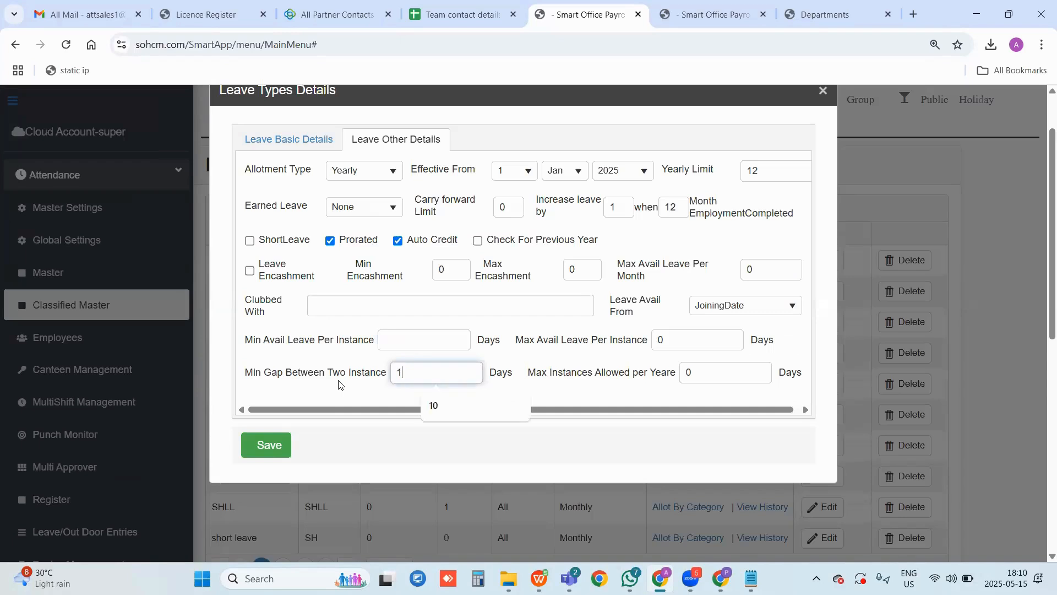
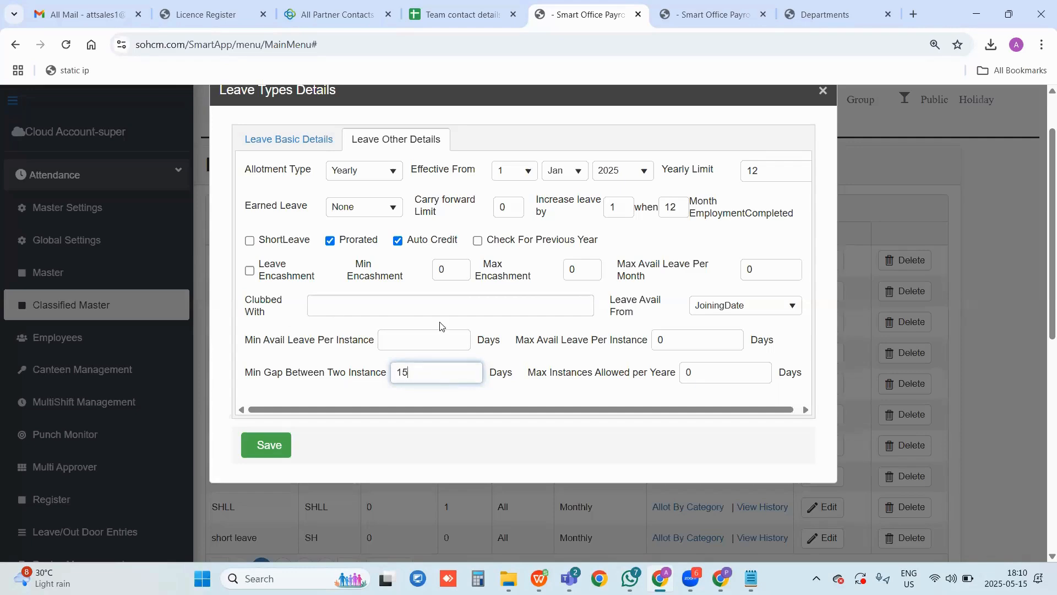
# Close the leave type form without saving and open the Shift Group list
pyautogui.moveTo(536, 374); pyautogui.dragTo(595, 378)
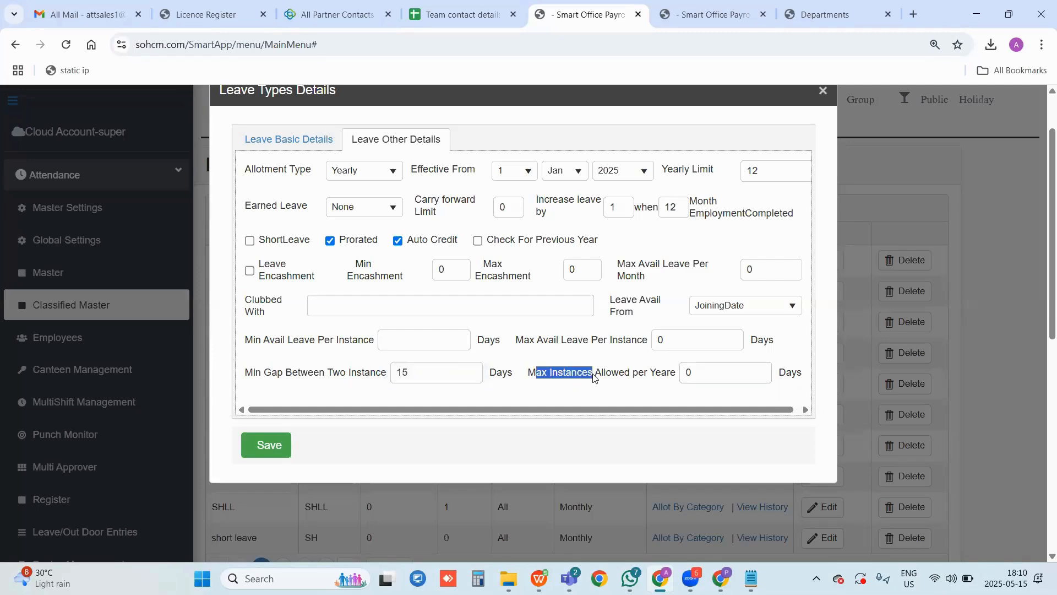
pyautogui.scroll(2, 780, 170)
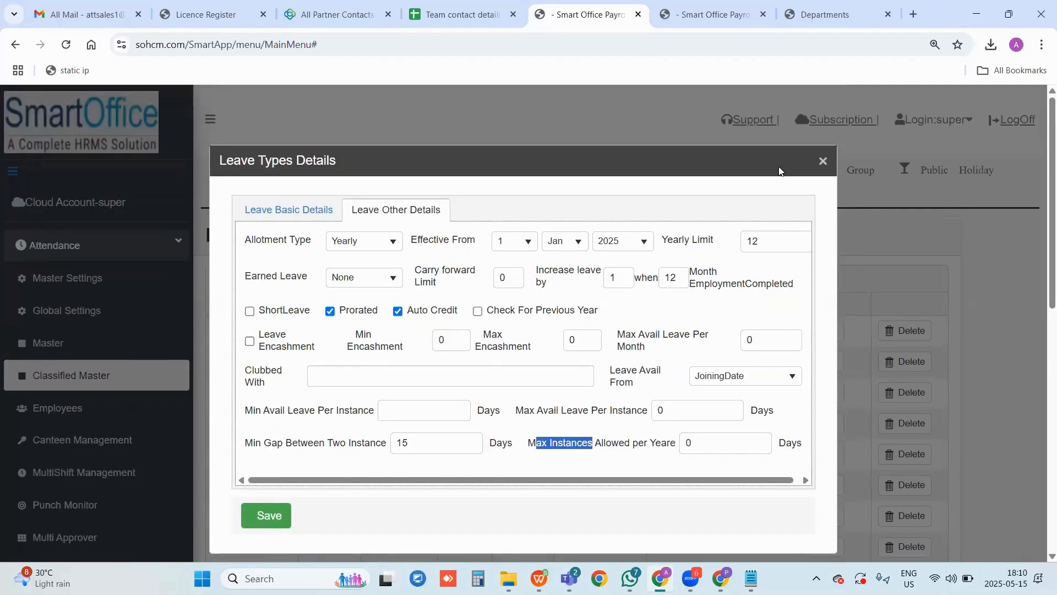
pyautogui.click(828, 156)
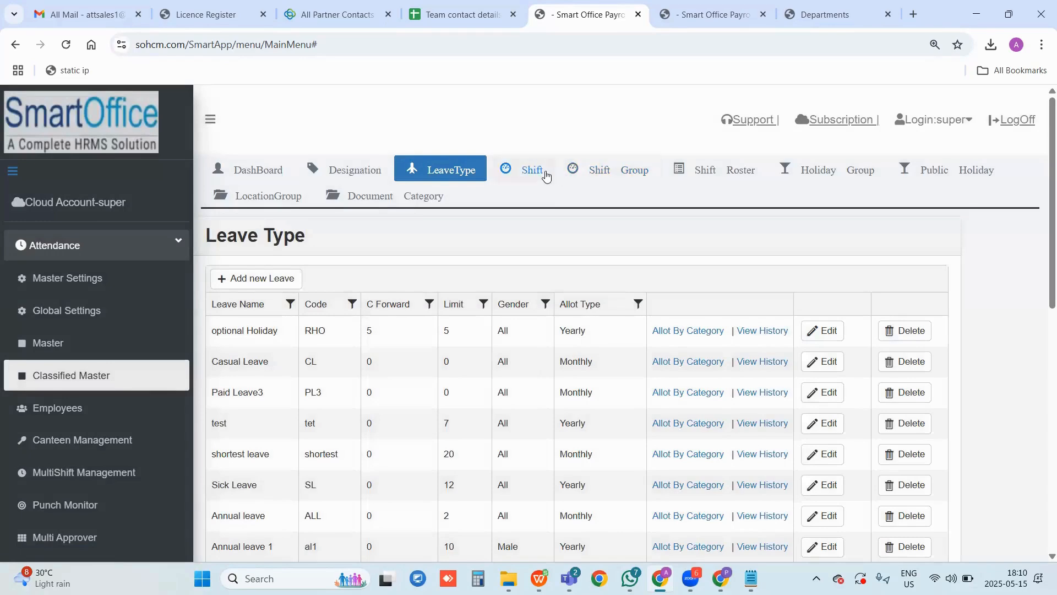
pyautogui.click(548, 174)
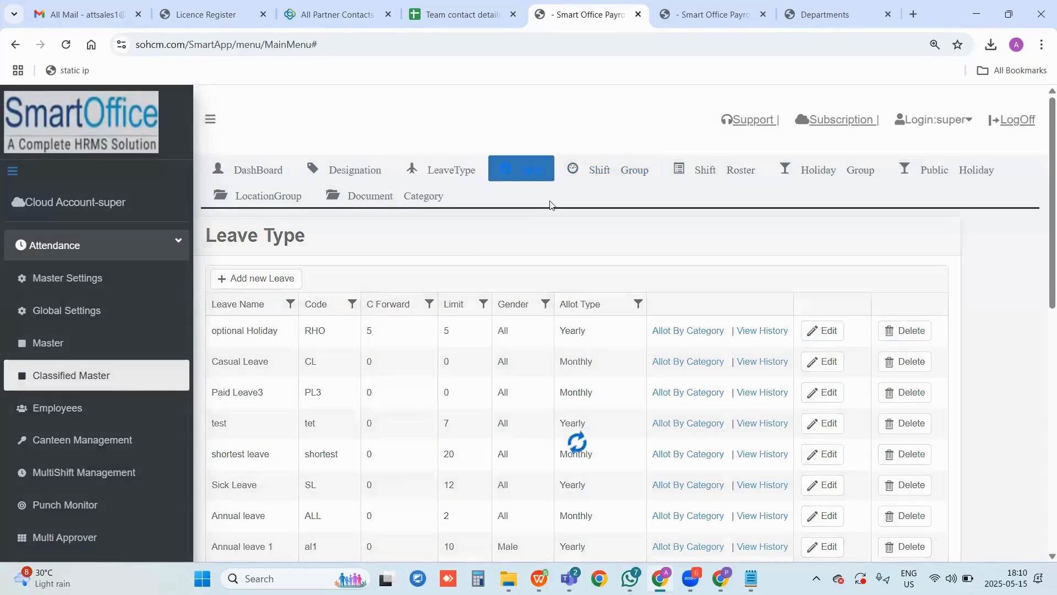
pyautogui.click(614, 175)
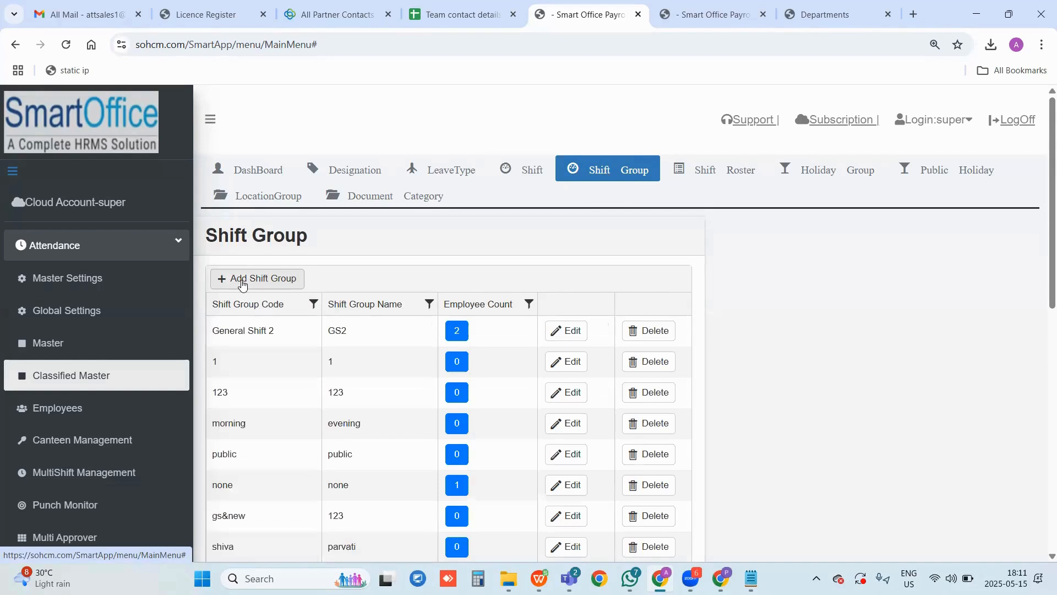
pyautogui.click(246, 361)
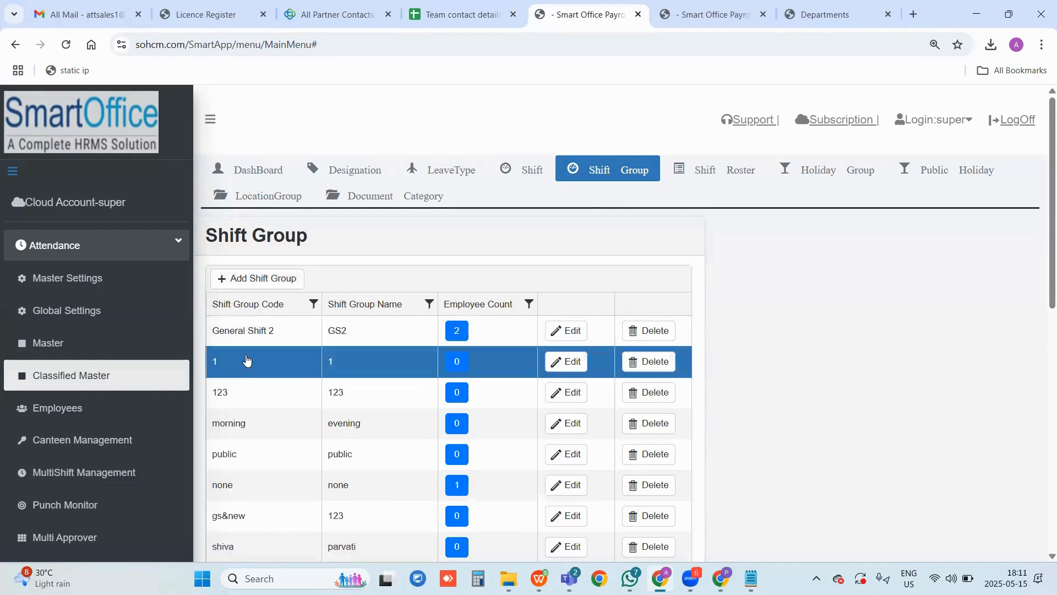
pyautogui.click(242, 393)
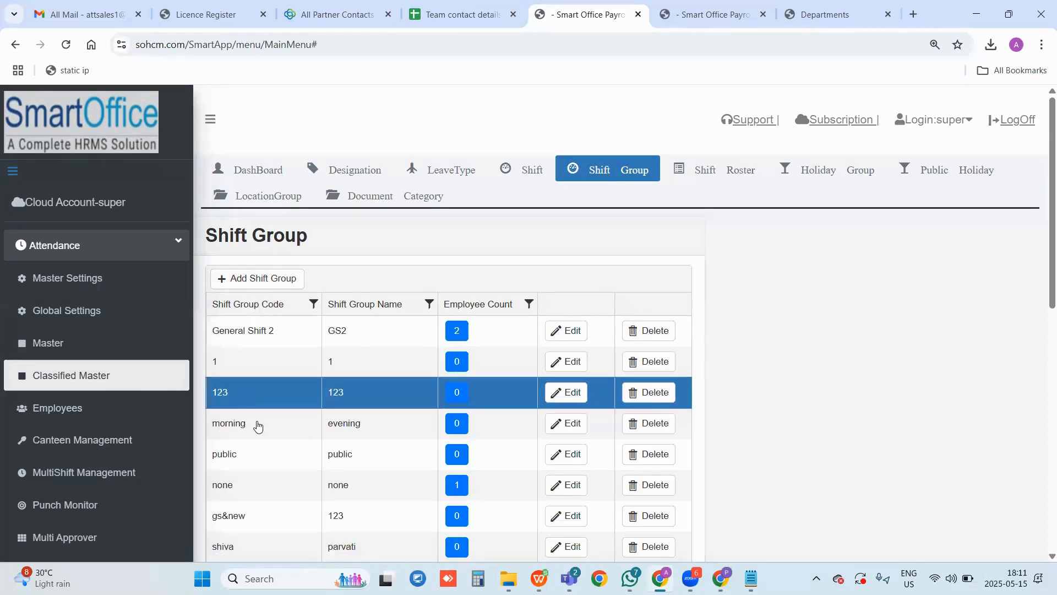
pyautogui.click(257, 425)
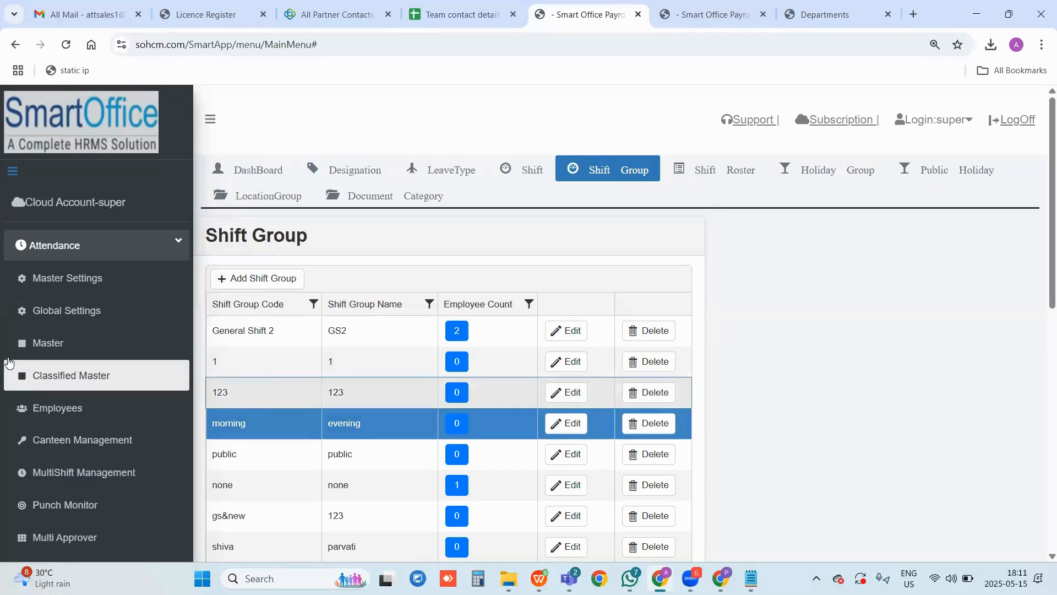
# Close the blank Shift Details form in the other SmartOffice tab and reload that page
pyautogui.click(711, 15)
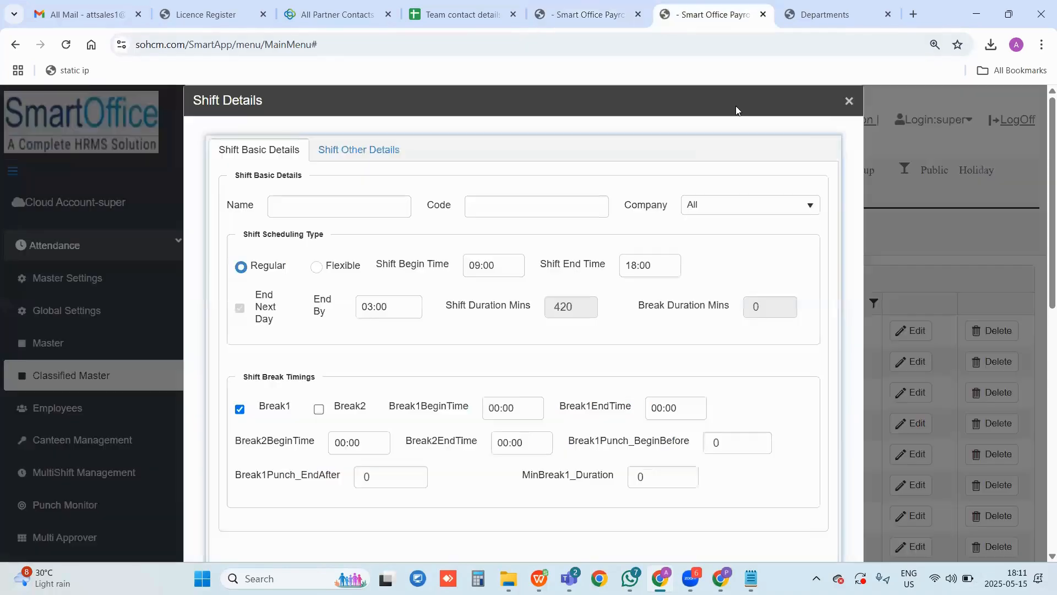
pyautogui.click(848, 103)
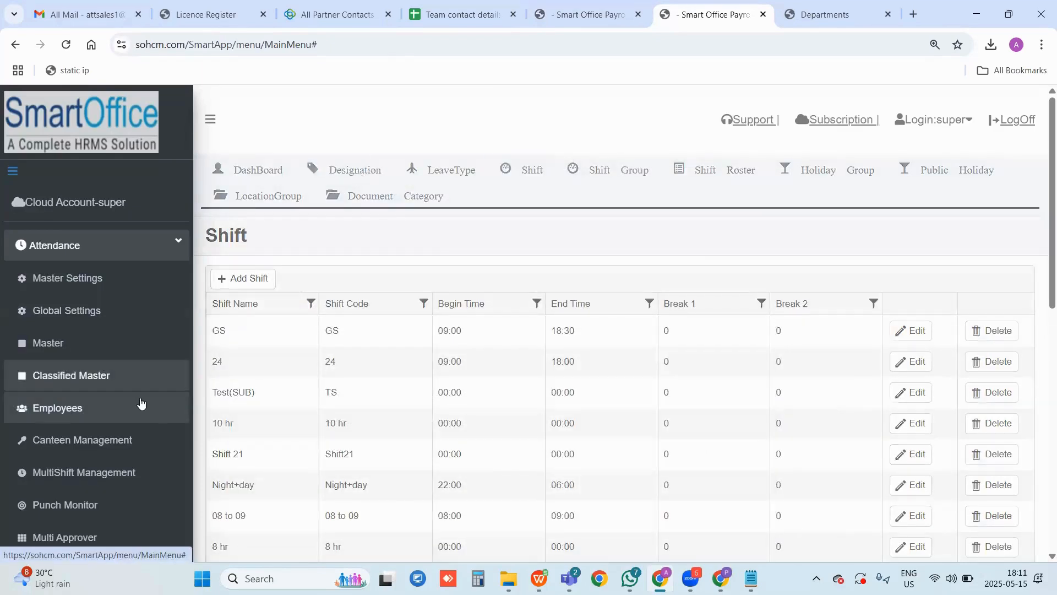
pyautogui.click(71, 48)
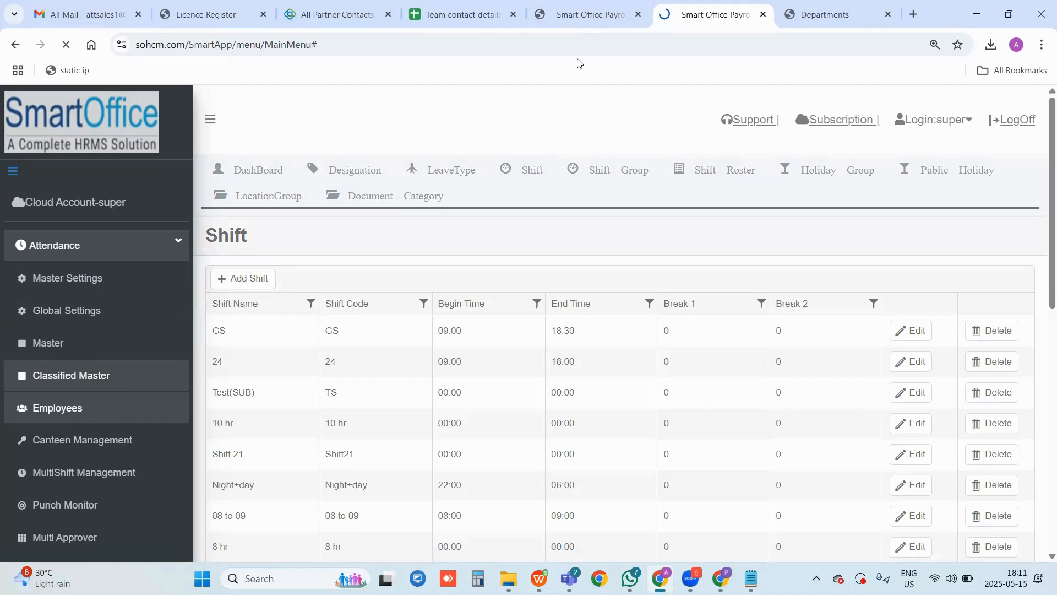
# Try out a new shift group containing shifts 002, 08 to 09 and 09:30 to 06:00, and close the form without saving
pyautogui.click(598, 18)
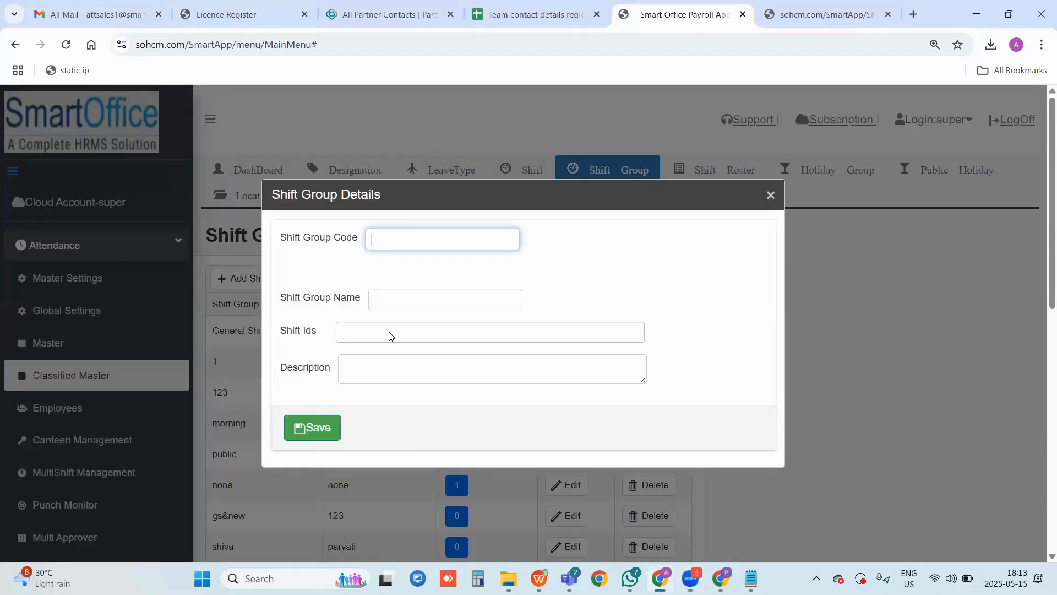
pyautogui.click(389, 336)
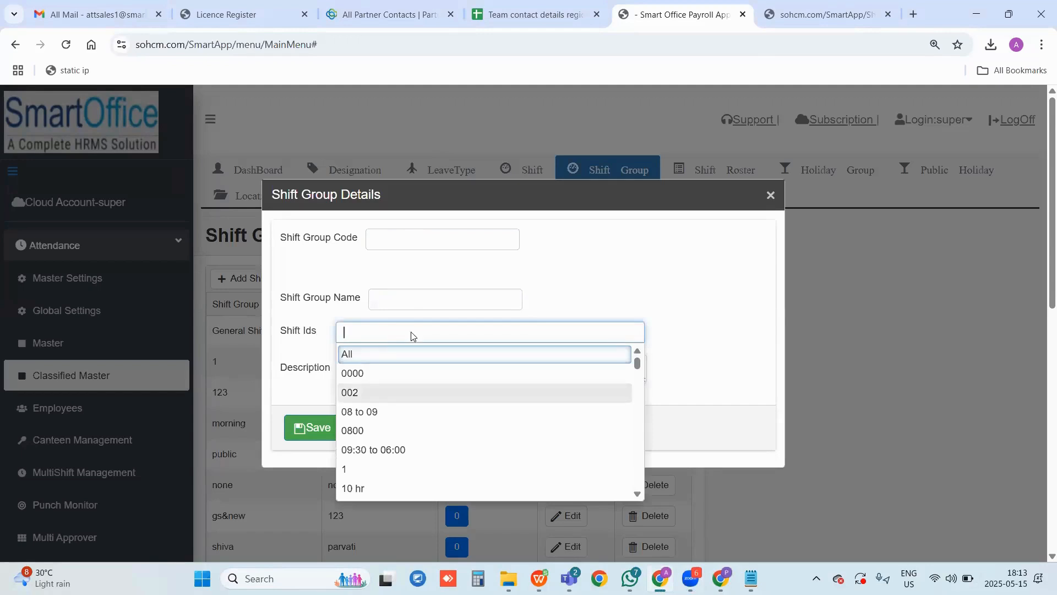
pyautogui.click(408, 393)
pyautogui.click(408, 413)
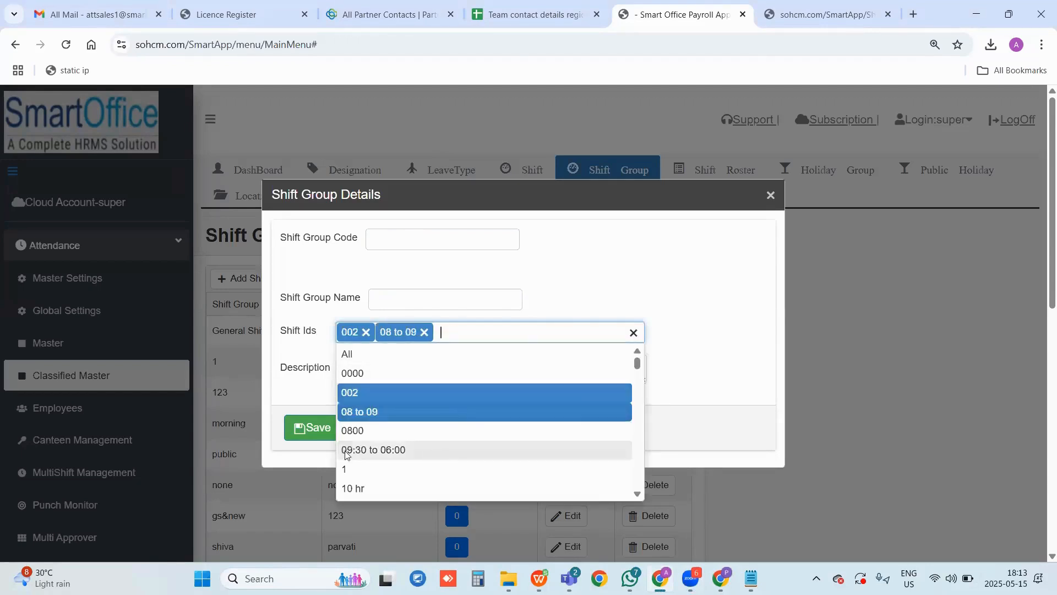
pyautogui.click(386, 450)
pyautogui.click(771, 196)
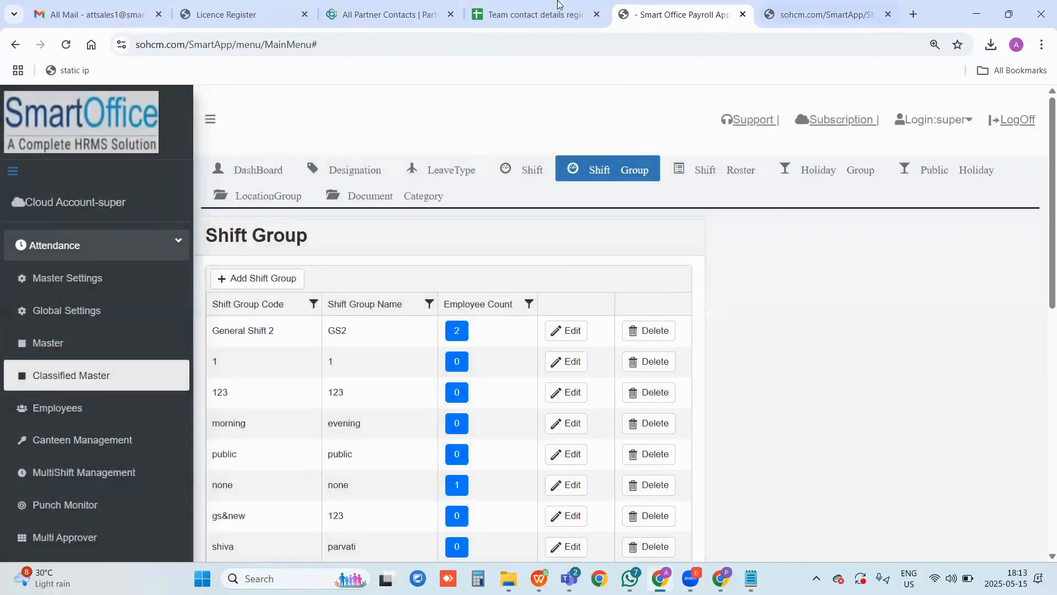
# Examine the bulk ShiftGroup update for employees and its available choices in the Employees list, and close the dialog
pyautogui.hotkey('ctrl', 'Tab')
pyautogui.click(639, 17)
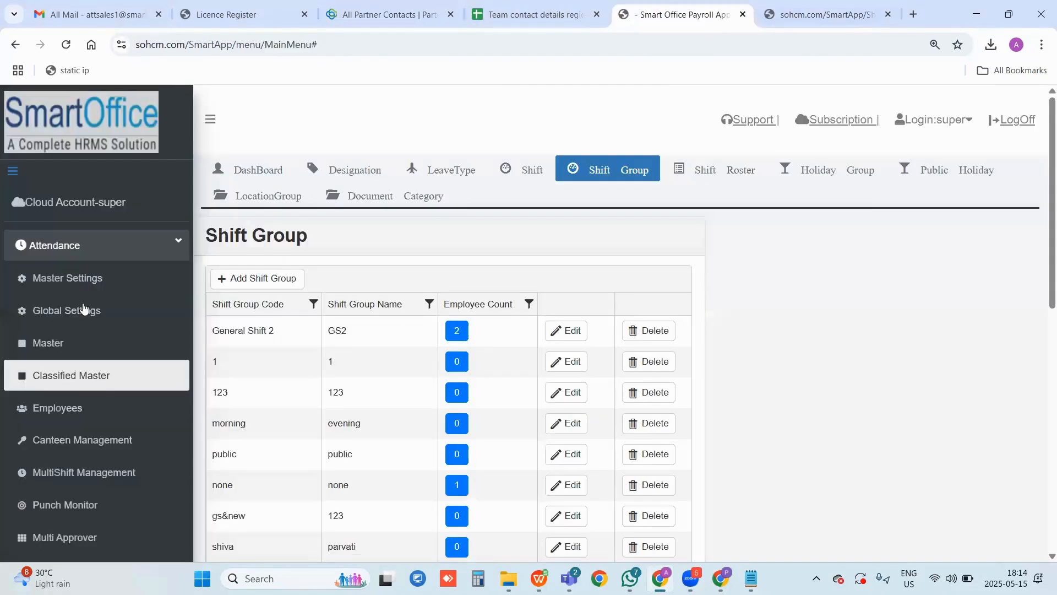
pyautogui.rightClick(686, 14)
pyautogui.click(722, 129)
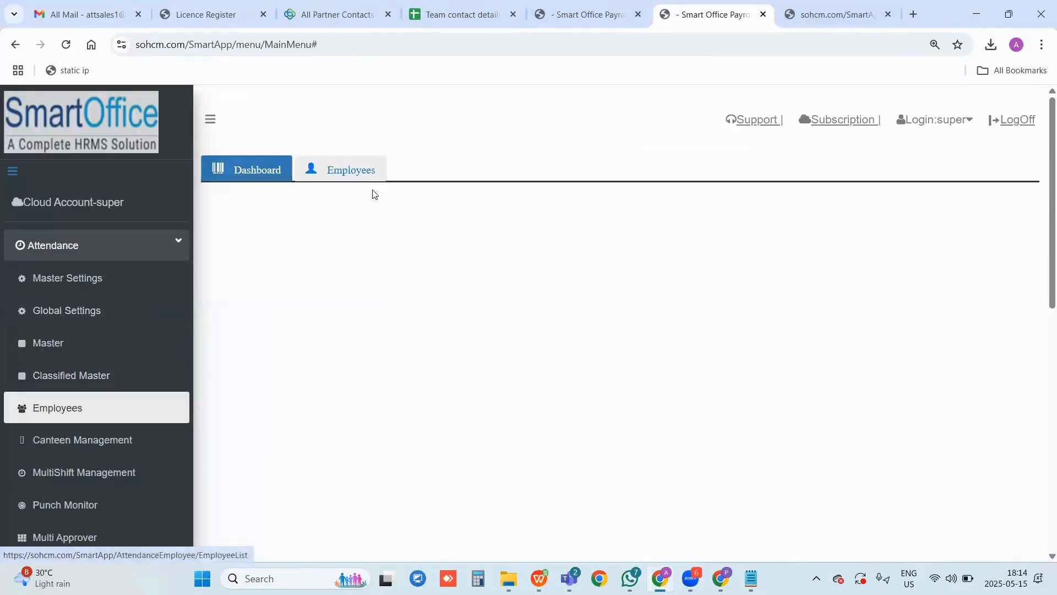
pyautogui.rightClick(803, 456)
pyautogui.scroll(-2, 826, 451)
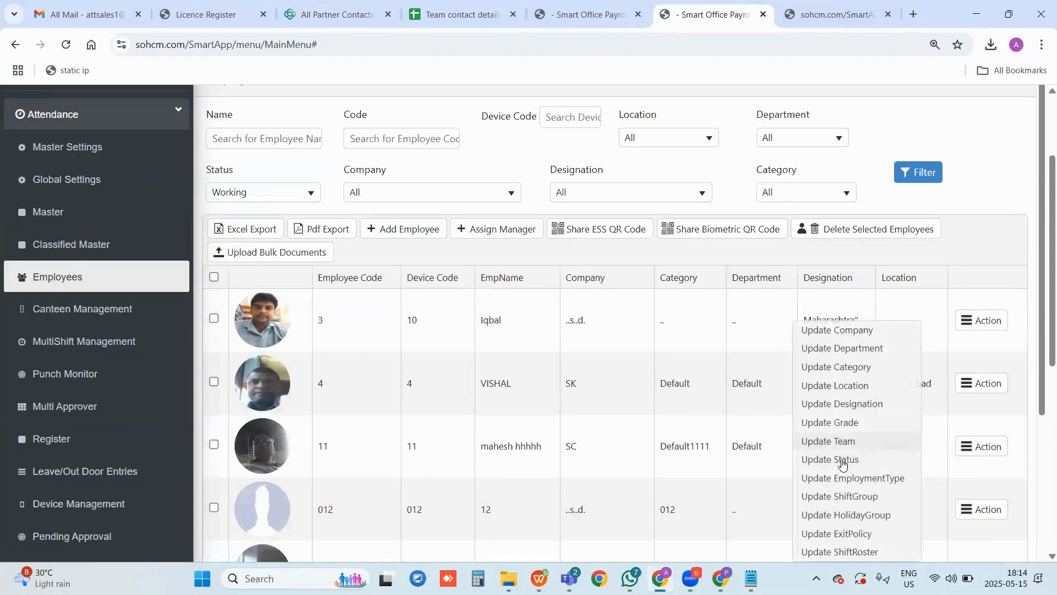
pyautogui.click(868, 497)
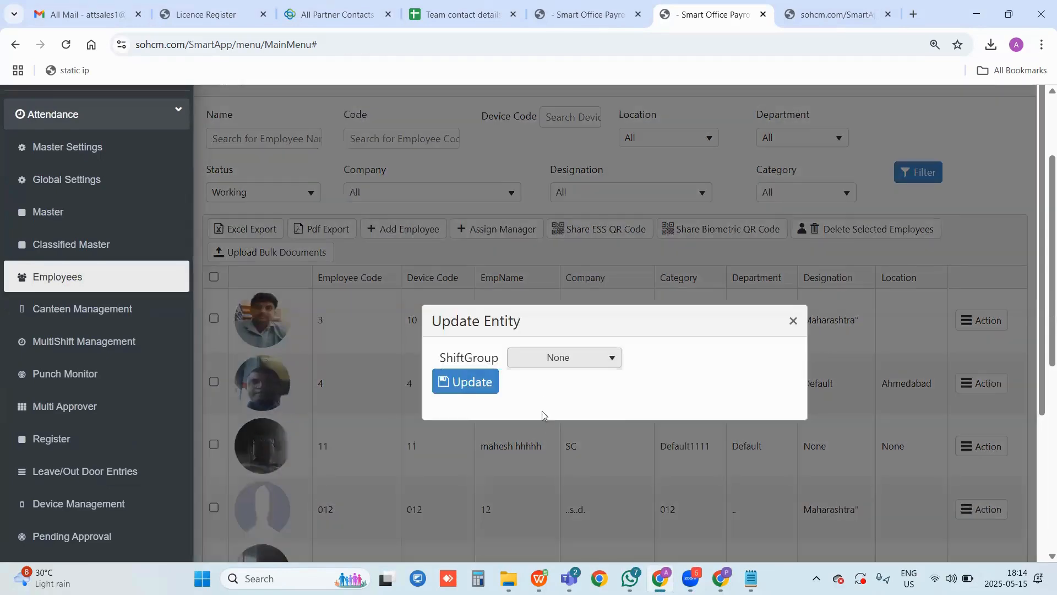
pyautogui.click(557, 358)
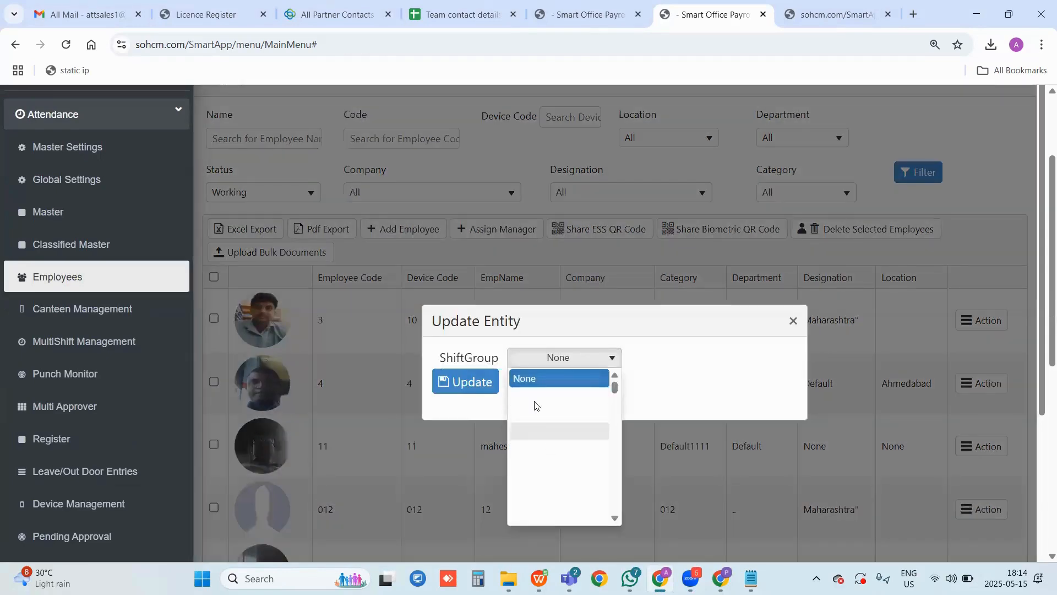
pyautogui.click(466, 389)
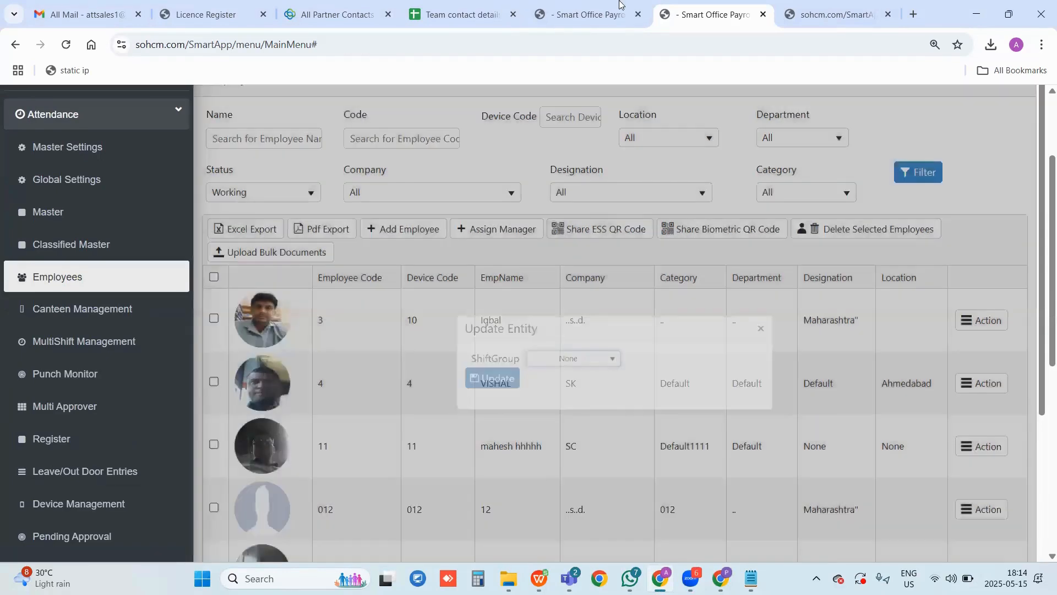
# Open the Shift Roster list in a separate browser tab and start a new employee shift roster
pyautogui.click(619, 5)
pyautogui.click(700, 171)
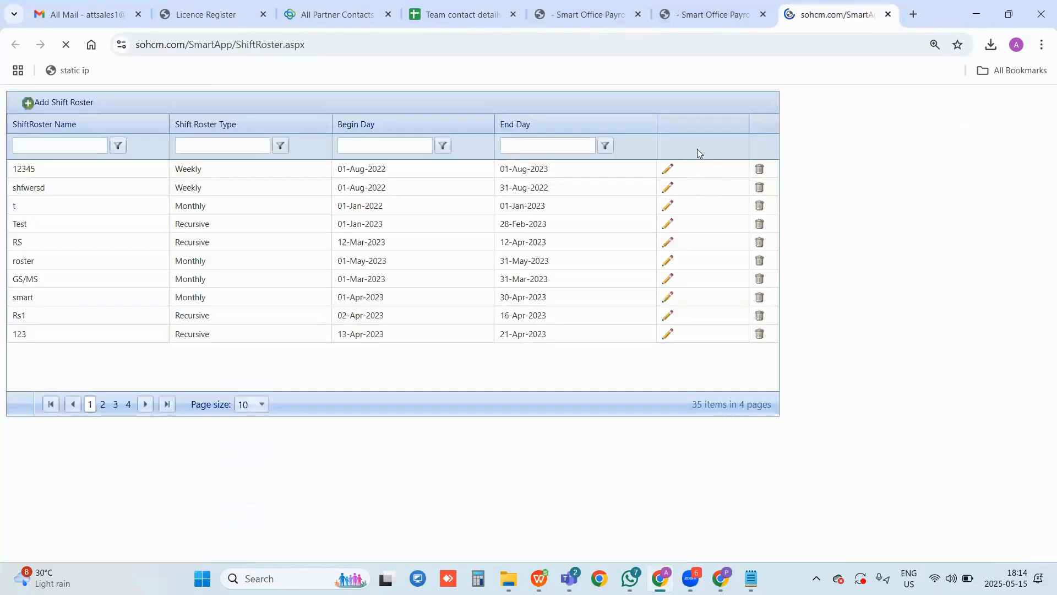
pyautogui.click(37, 105)
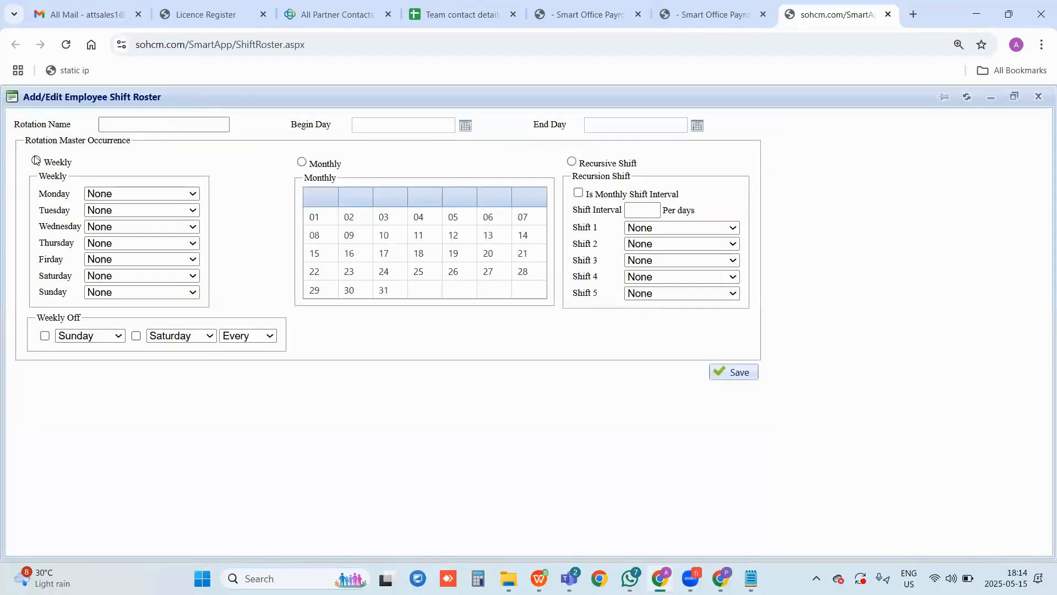
# For a weekly roster, assign 09:30 to 06:00 on Monday, 08 to 09 on Tuesday and Wednesday, 1st Shift on Thursday and 18:00 on Friday
pyautogui.click(114, 193)
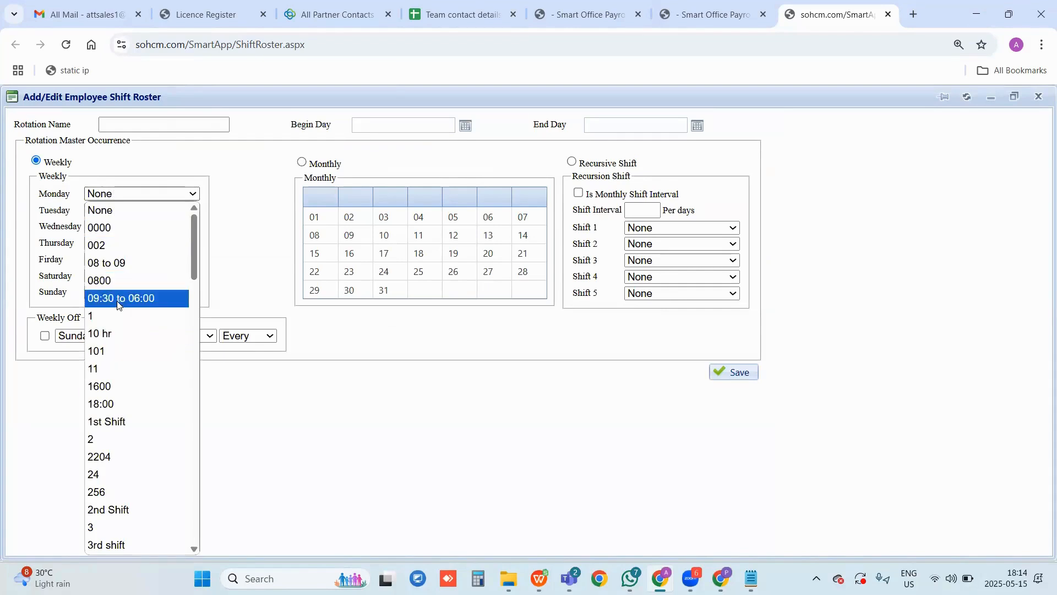
pyautogui.click(117, 298)
pyautogui.click(122, 210)
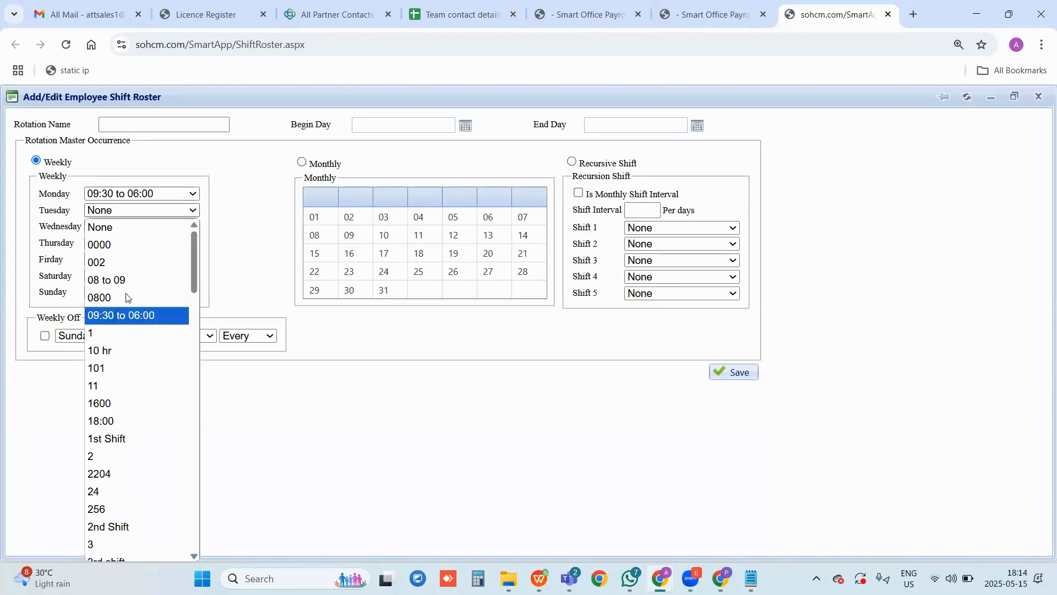
pyautogui.click(122, 280)
pyautogui.click(128, 226)
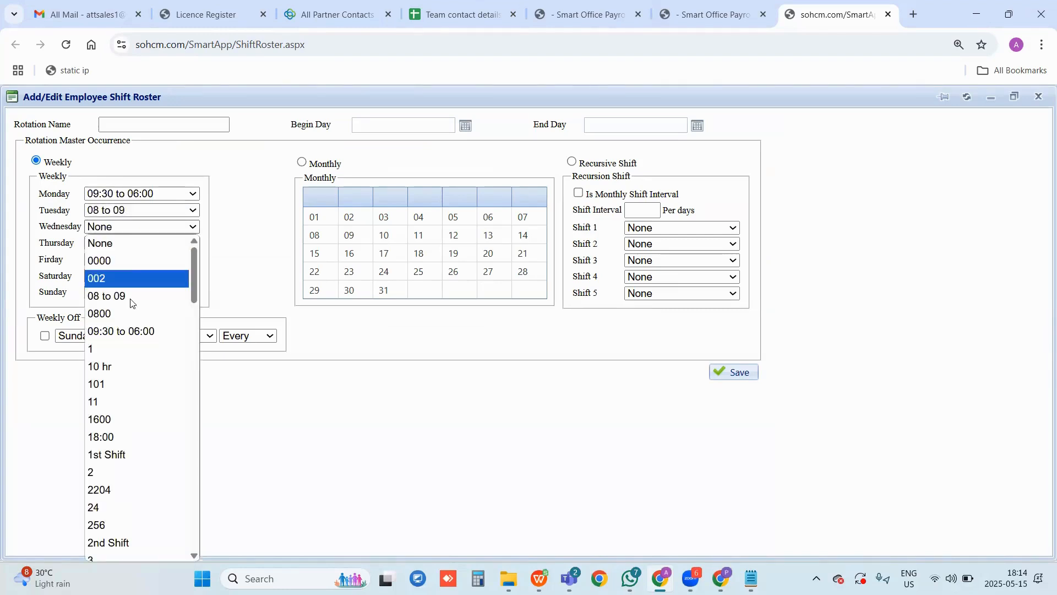
pyautogui.click(127, 295)
pyautogui.click(131, 244)
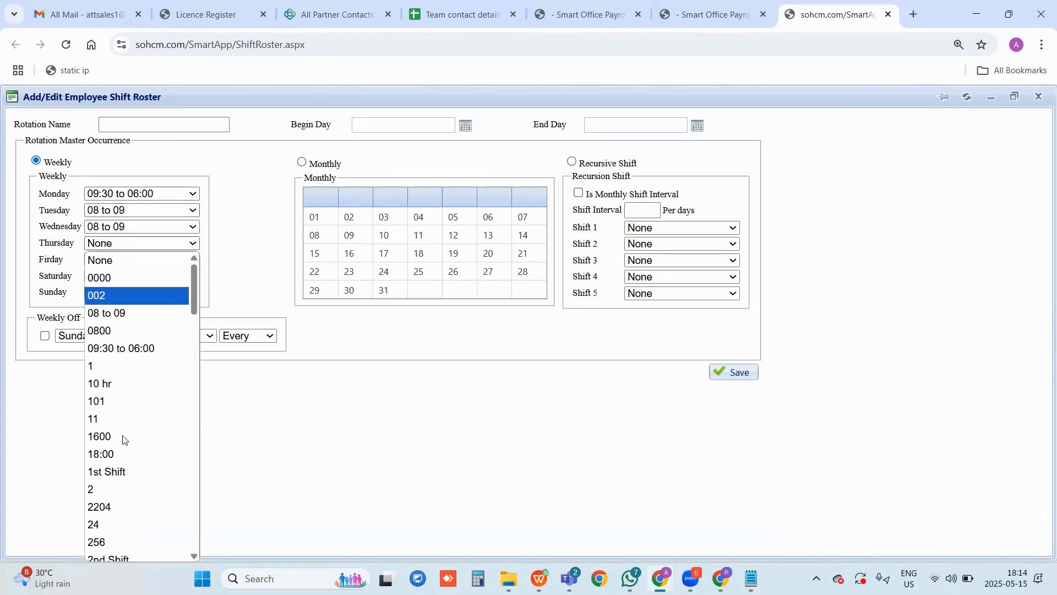
pyautogui.click(110, 468)
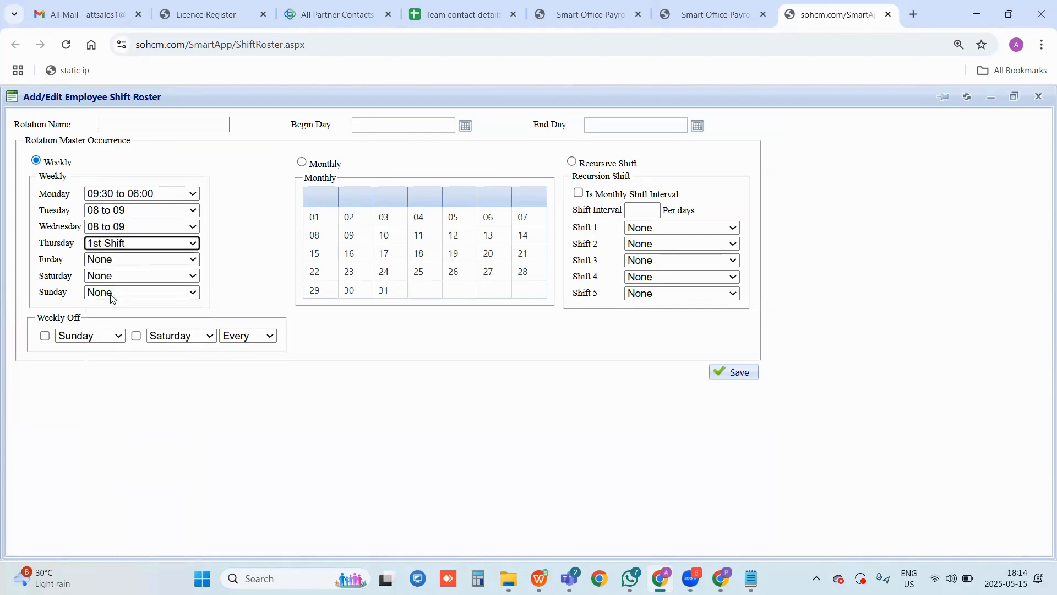
pyautogui.click(133, 259)
pyautogui.click(115, 476)
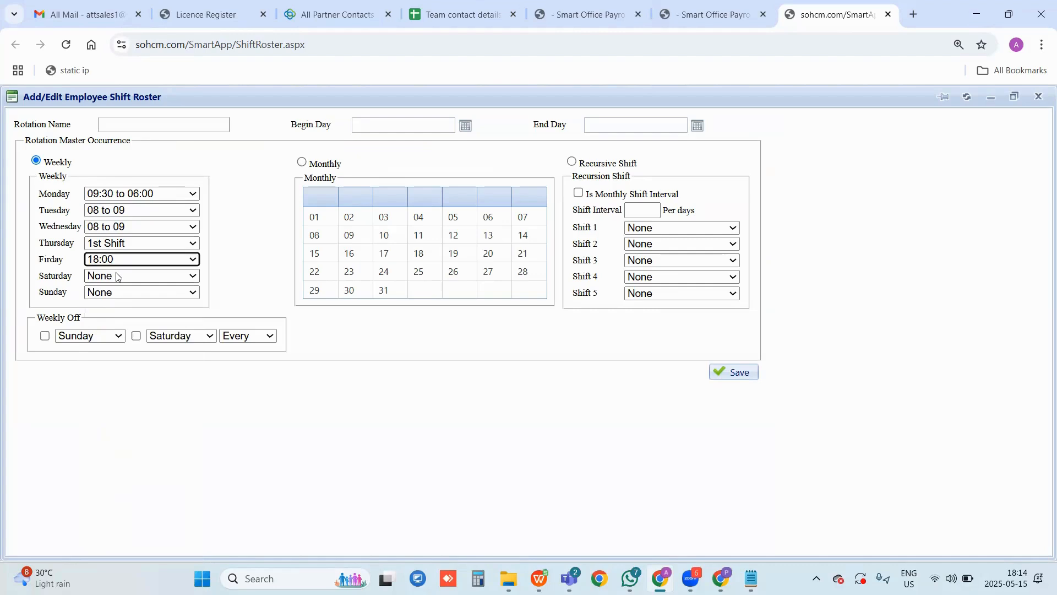
# Set both Saturday and Sunday to WO in the weekly roster
pyautogui.click(118, 277)
pyautogui.scroll(-10, 117, 534)
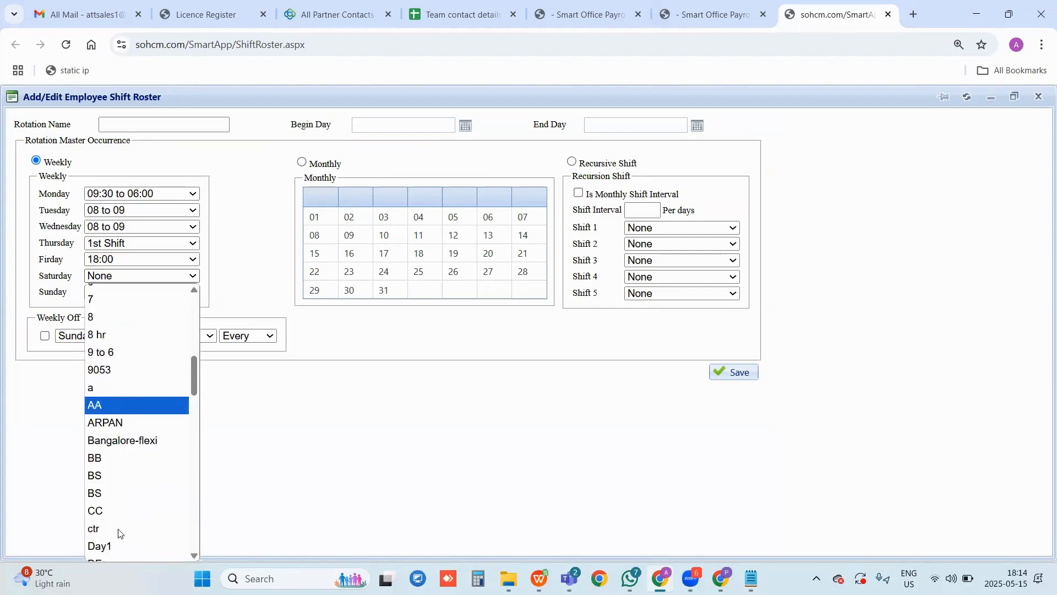
pyautogui.press('w')
pyautogui.press('o')
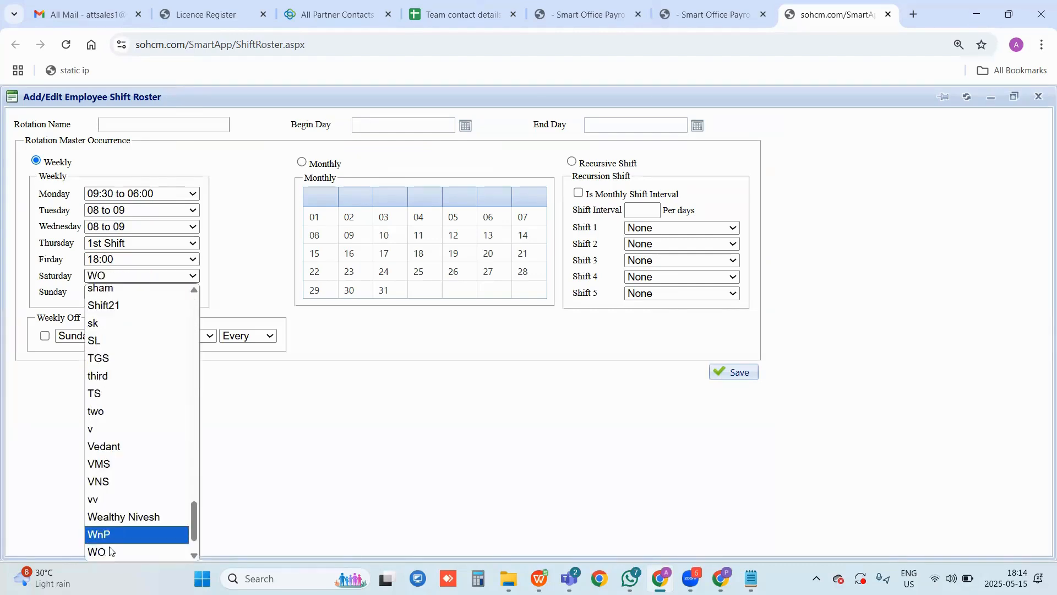
pyautogui.click(107, 533)
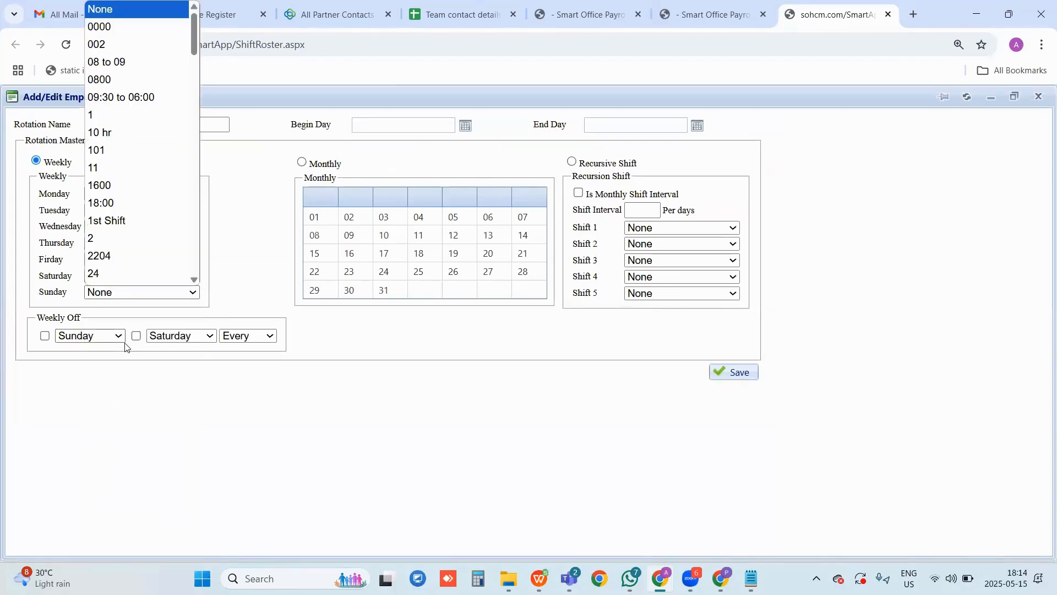
pyautogui.press('w')
pyautogui.press('o')
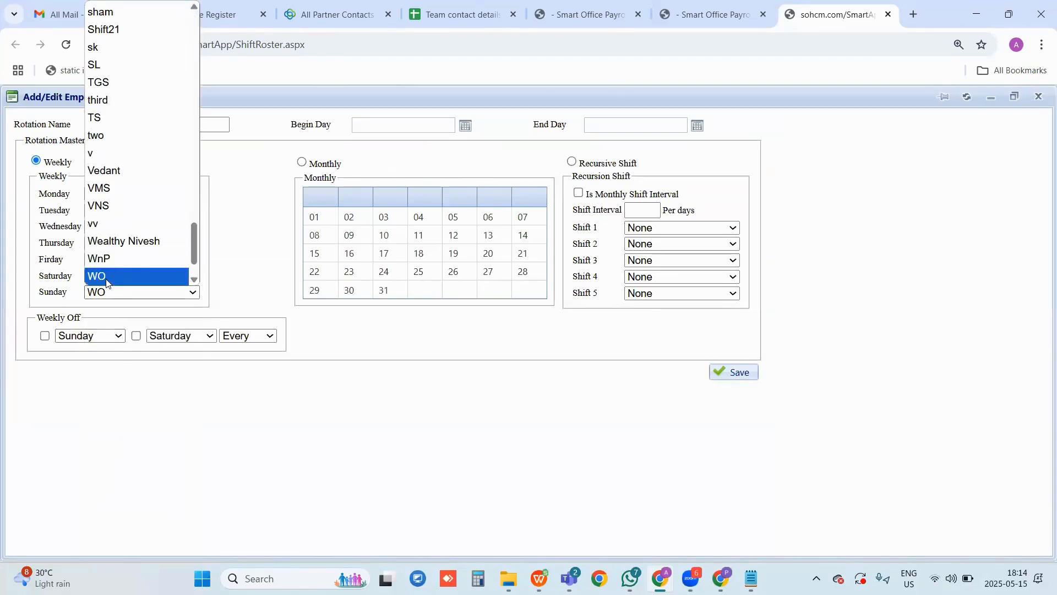
pyautogui.click(107, 281)
# Enable the roster's weekly offs for Sunday and for Saturday, keeping the Saturday occurrence at Every
pyautogui.click(45, 337)
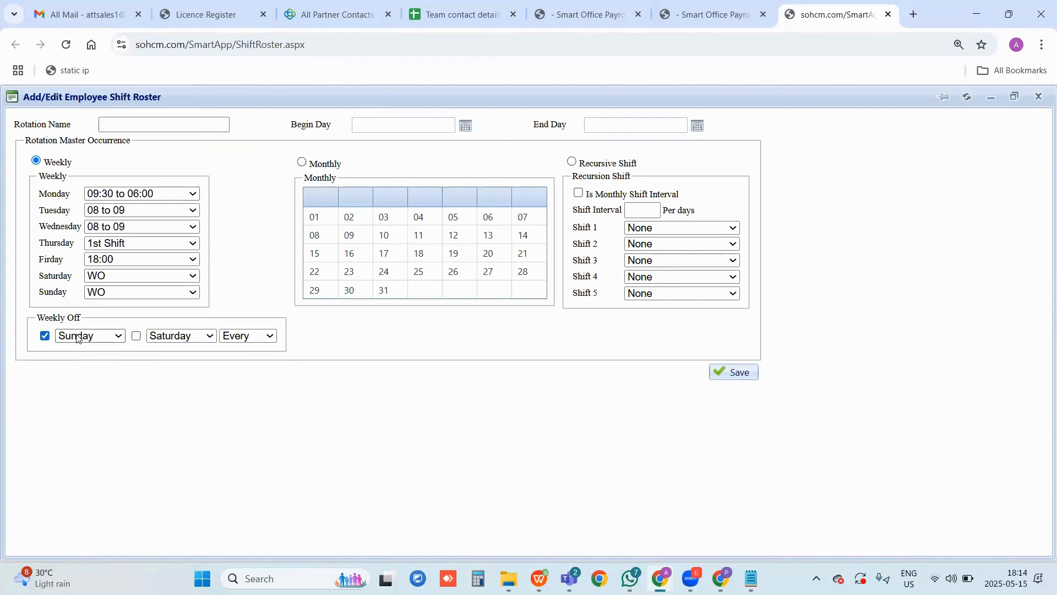
pyautogui.click(136, 336)
pyautogui.click(232, 337)
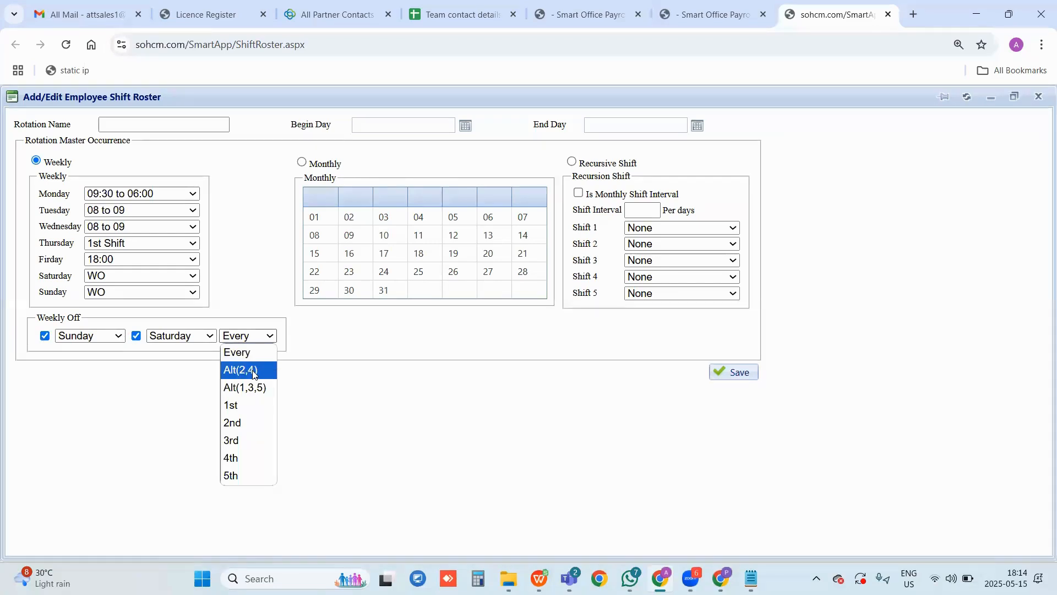
pyautogui.click(252, 332)
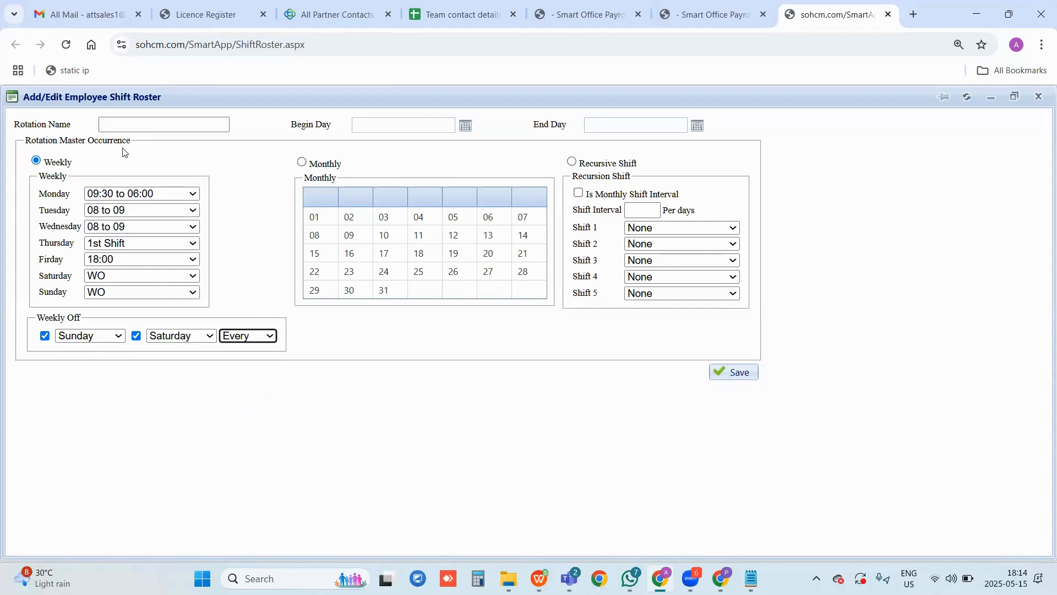
pyautogui.click(135, 123)
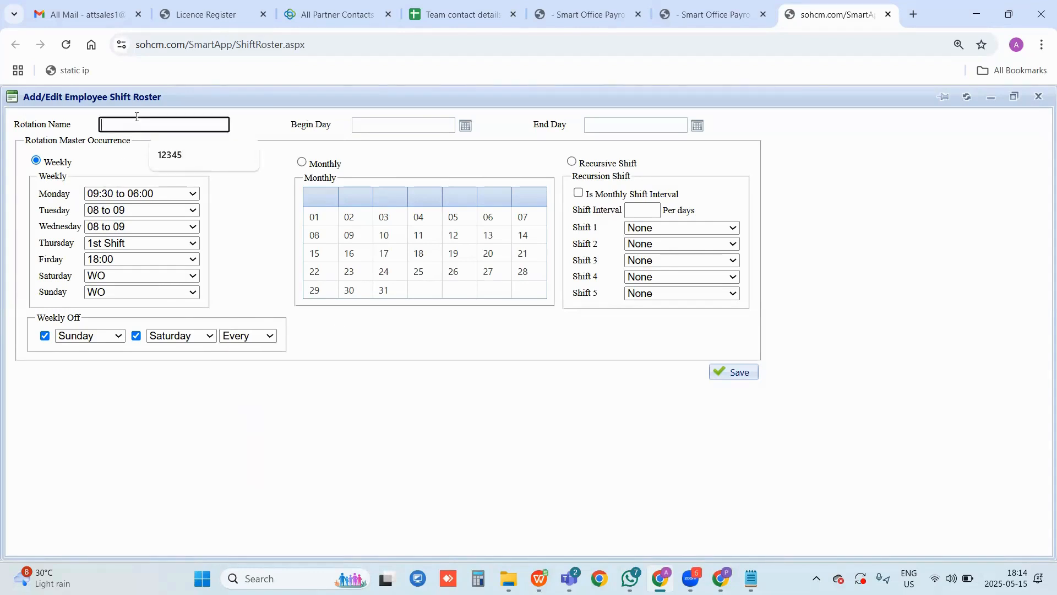
pyautogui.click(466, 126)
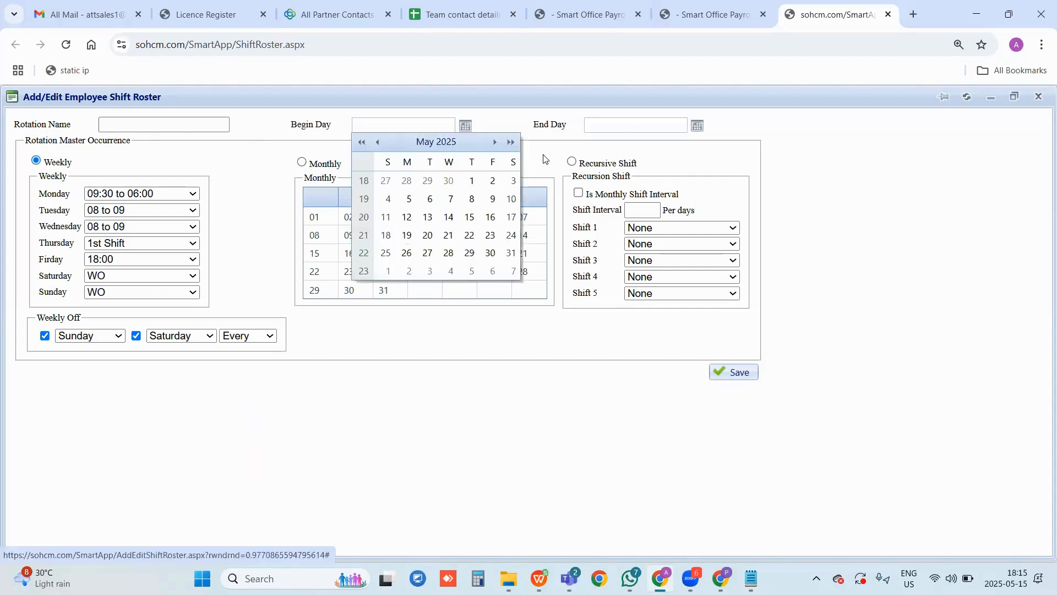
pyautogui.click(441, 119)
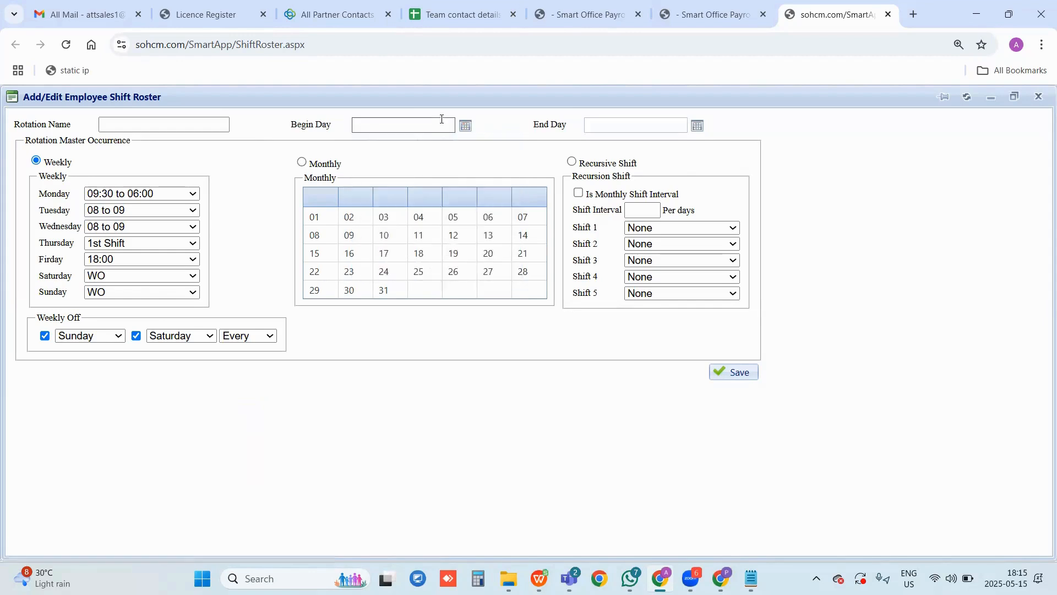
pyautogui.click(99, 197)
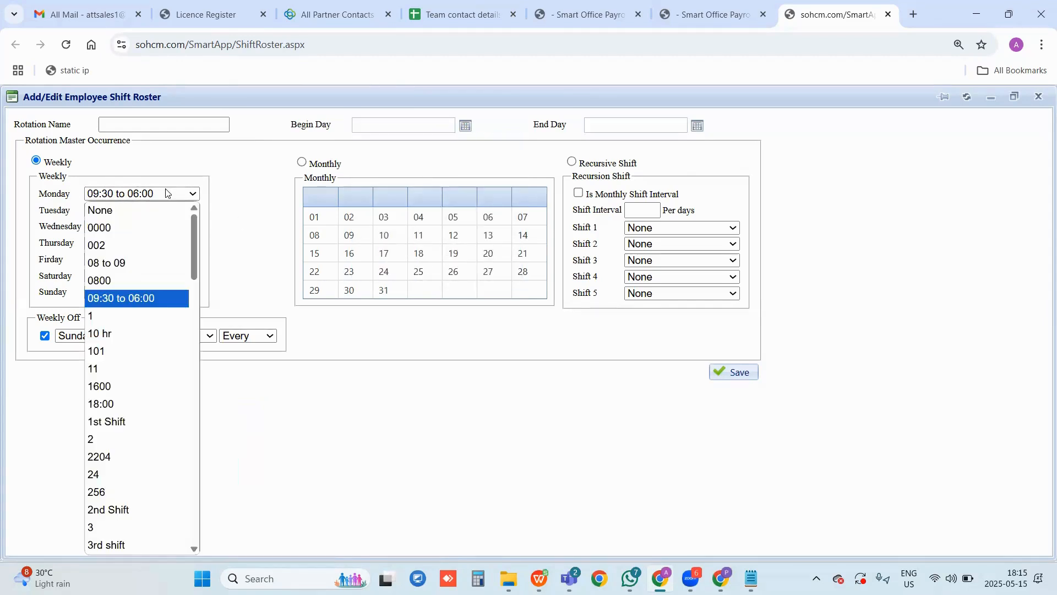
# Switch the shift roster to the Monthly occurrence, select day 12 in its grid, and open the Begin Day calendar
pyautogui.click(67, 211)
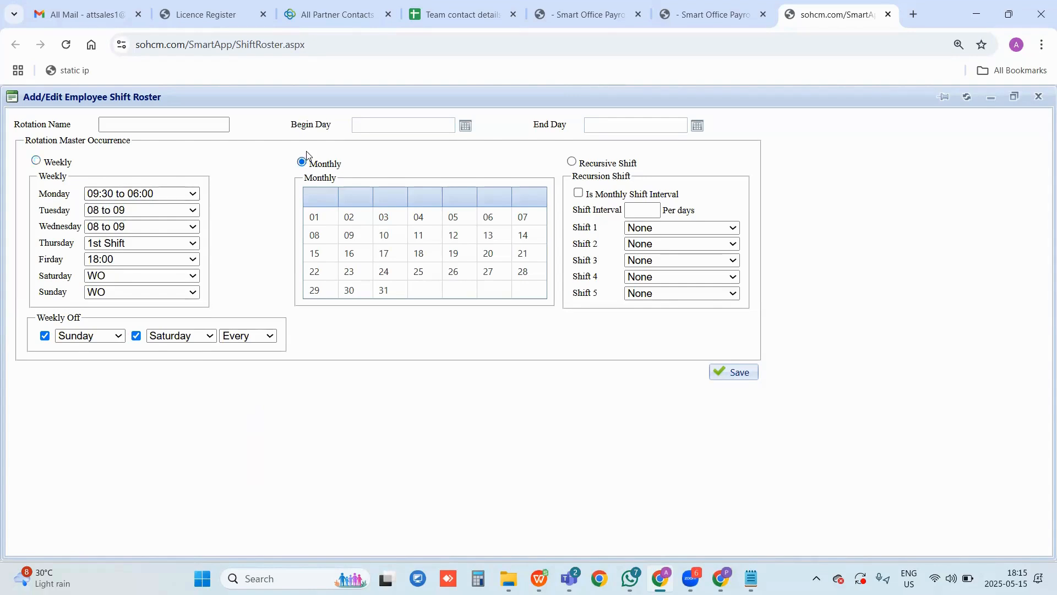
pyautogui.click(329, 223)
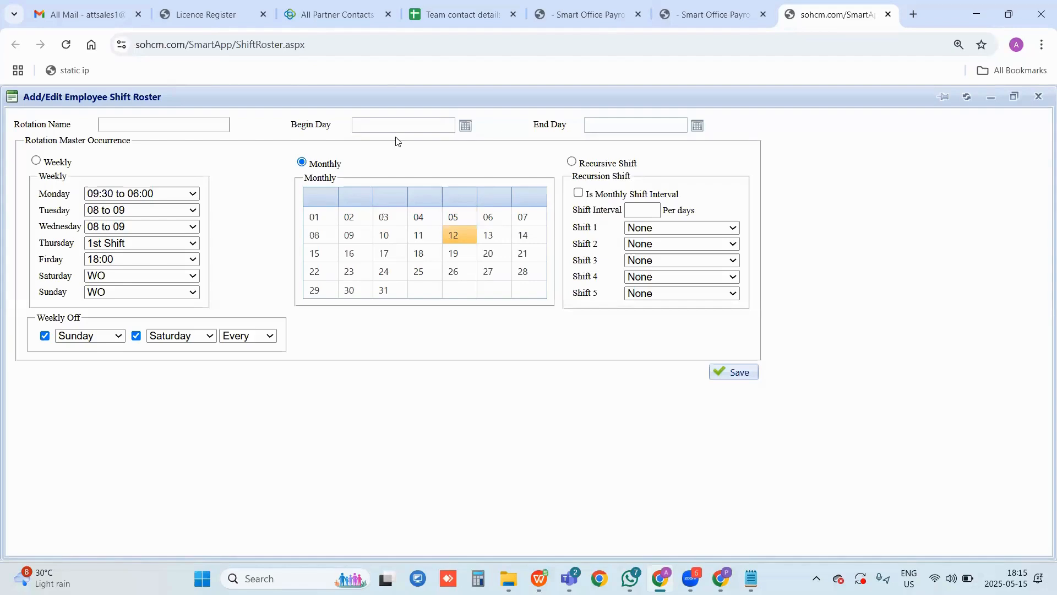
pyautogui.click(466, 126)
# Return to the Classified Master page, display its Public Holiday list, and close the two extra SmartOffice browser tabs
pyautogui.click(683, 7)
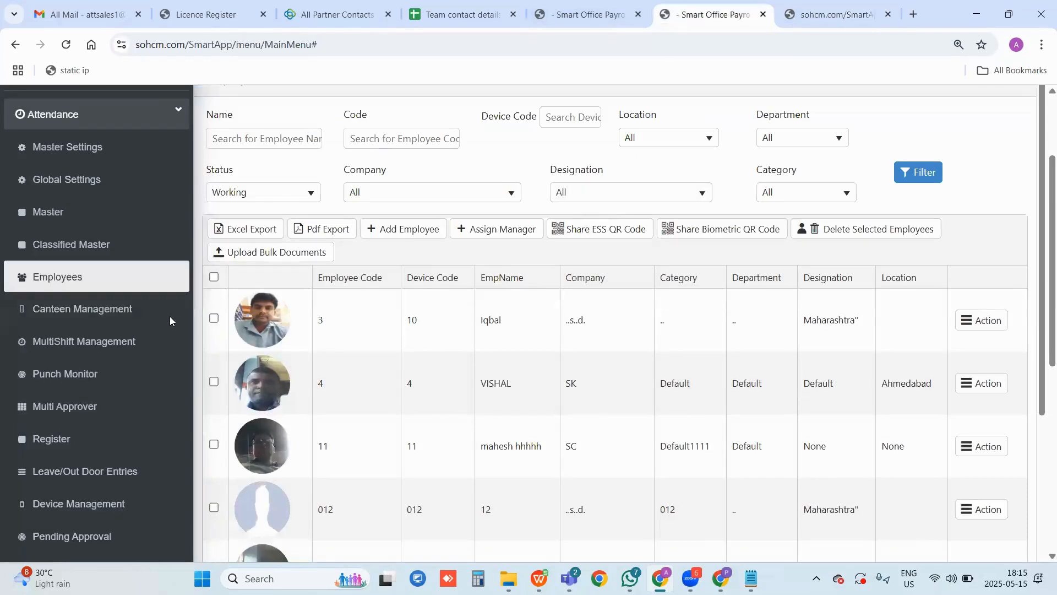
pyautogui.click(551, 15)
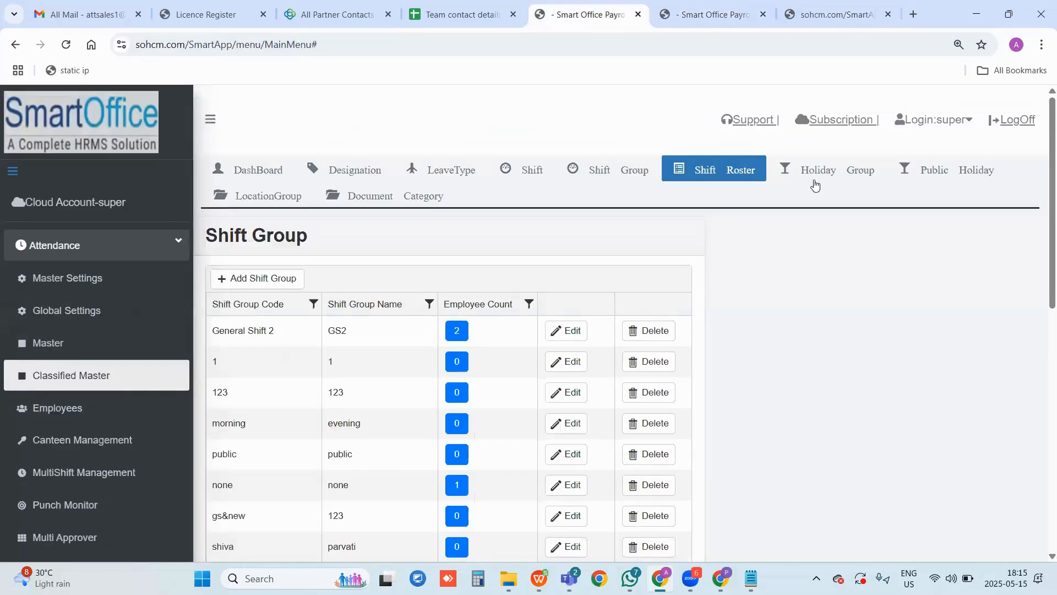
pyautogui.click(817, 175)
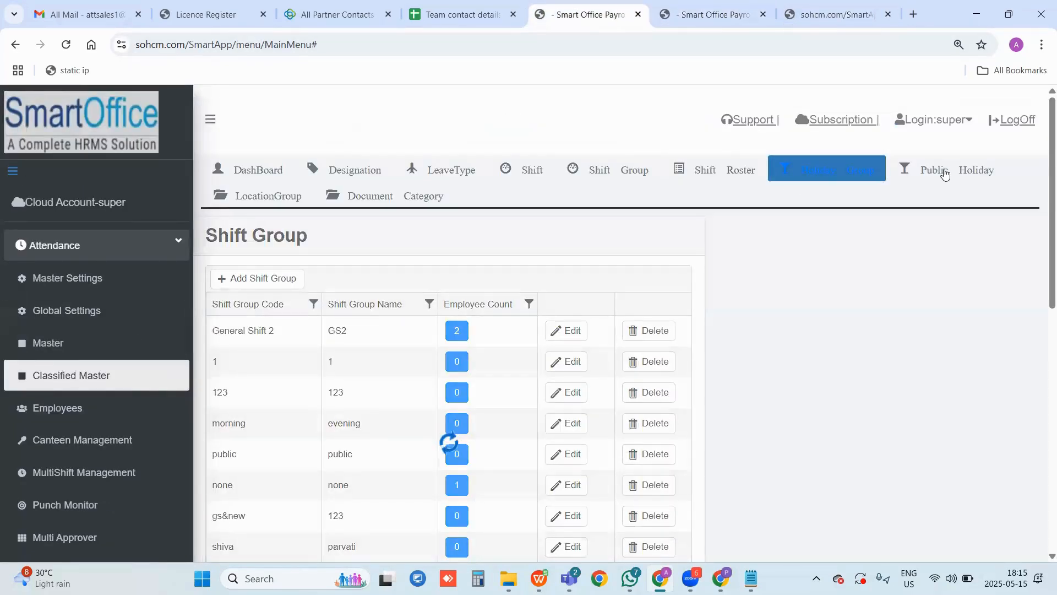
pyautogui.click(944, 172)
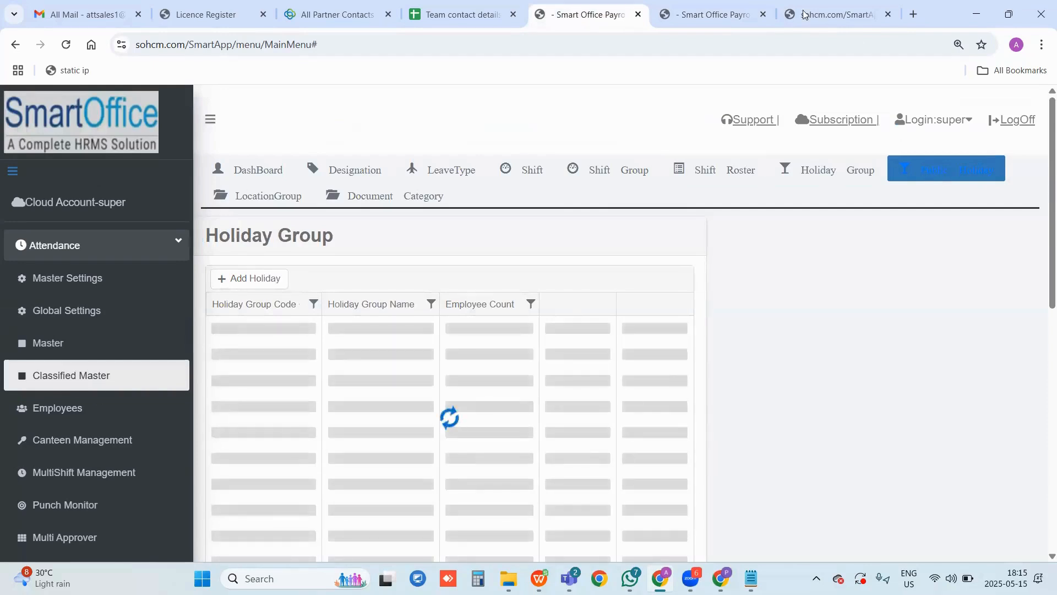
pyautogui.click(766, 15)
pyautogui.click(765, 15)
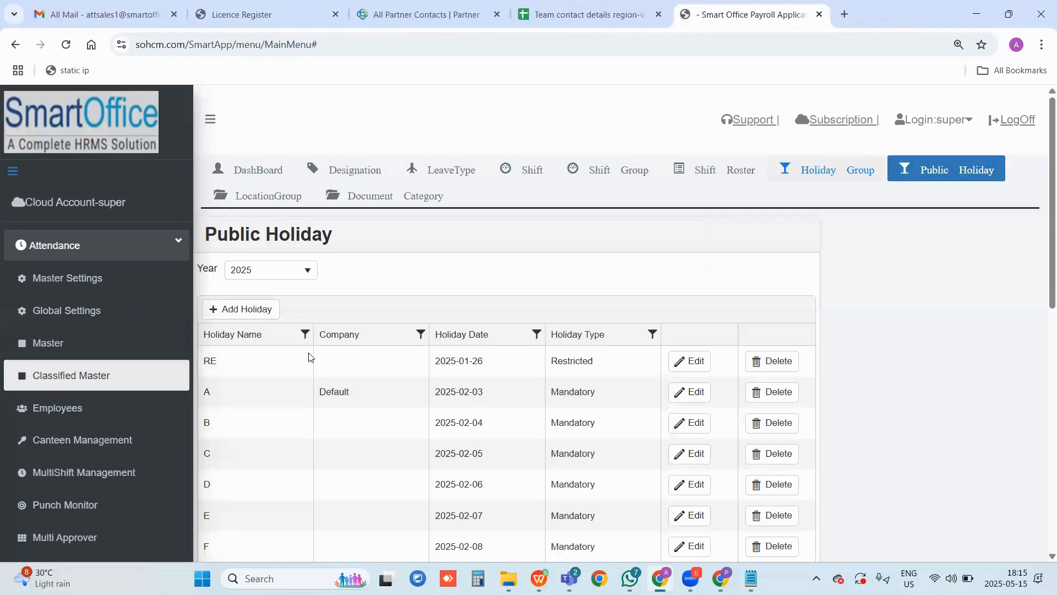
# Draft a new public holiday named May day, dated 2025-05-01, with the holiday type set to Restricted
pyautogui.click(246, 309)
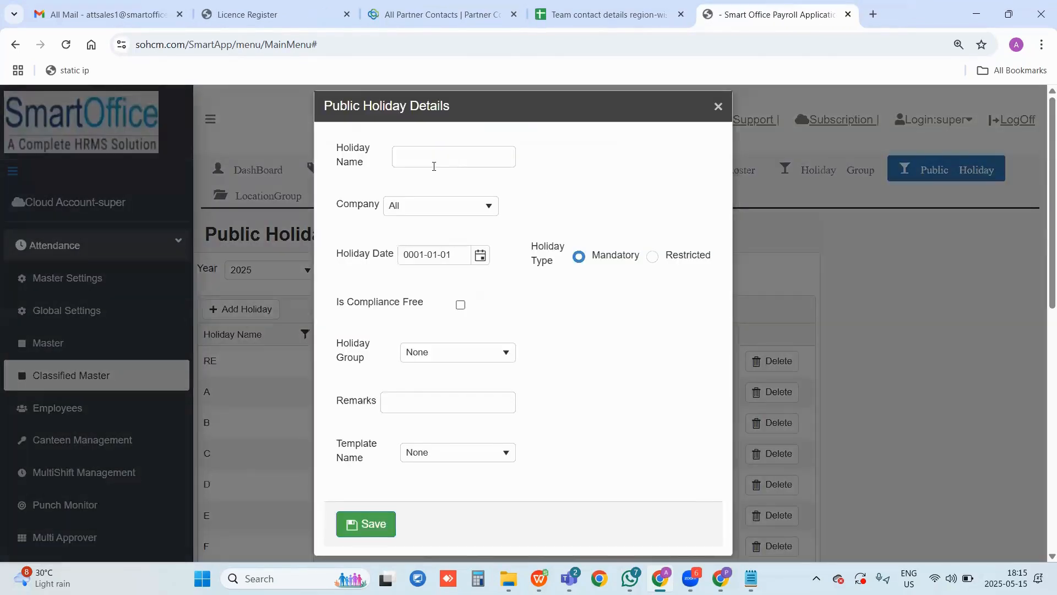
pyautogui.click(437, 164)
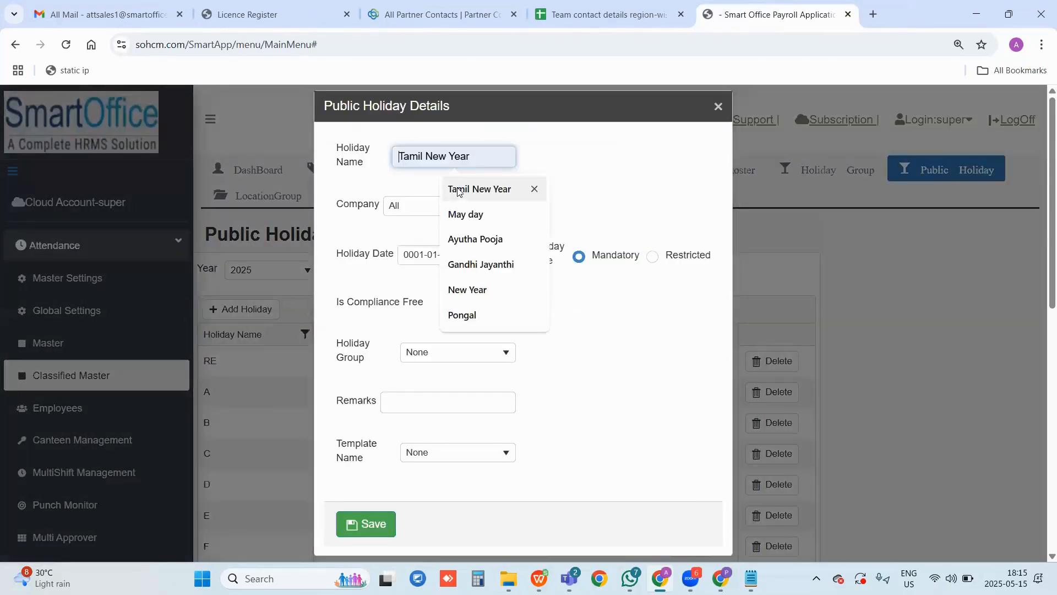
pyautogui.click(466, 216)
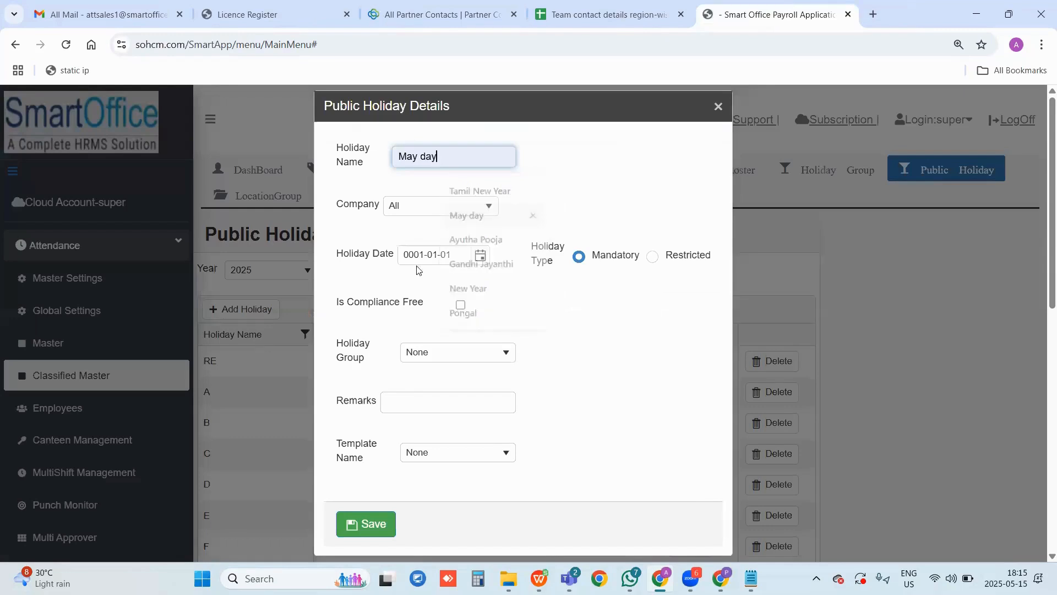
pyautogui.click(482, 256)
pyautogui.click(501, 324)
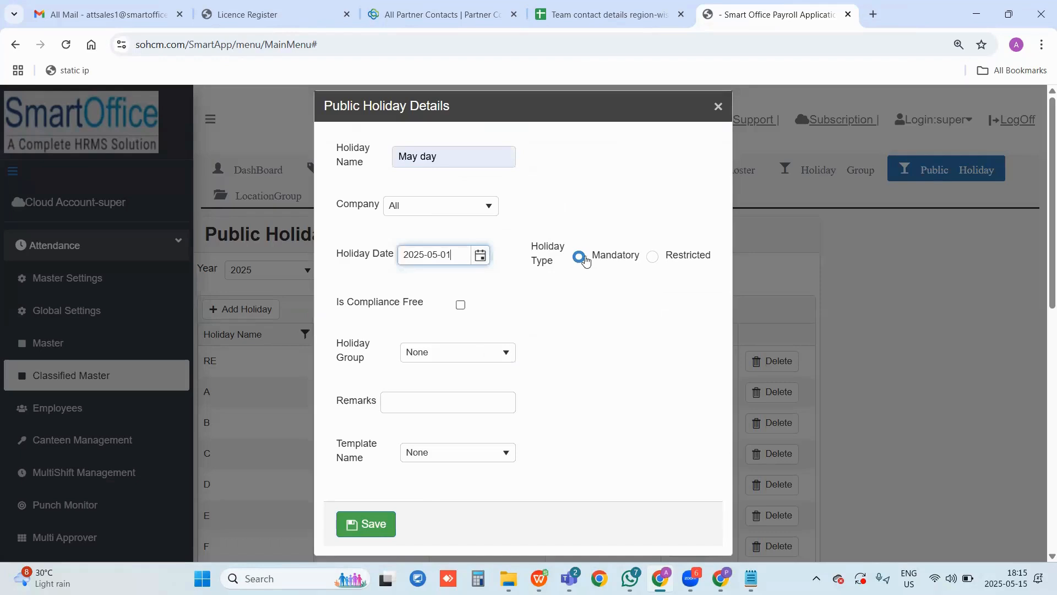
pyautogui.click(653, 256)
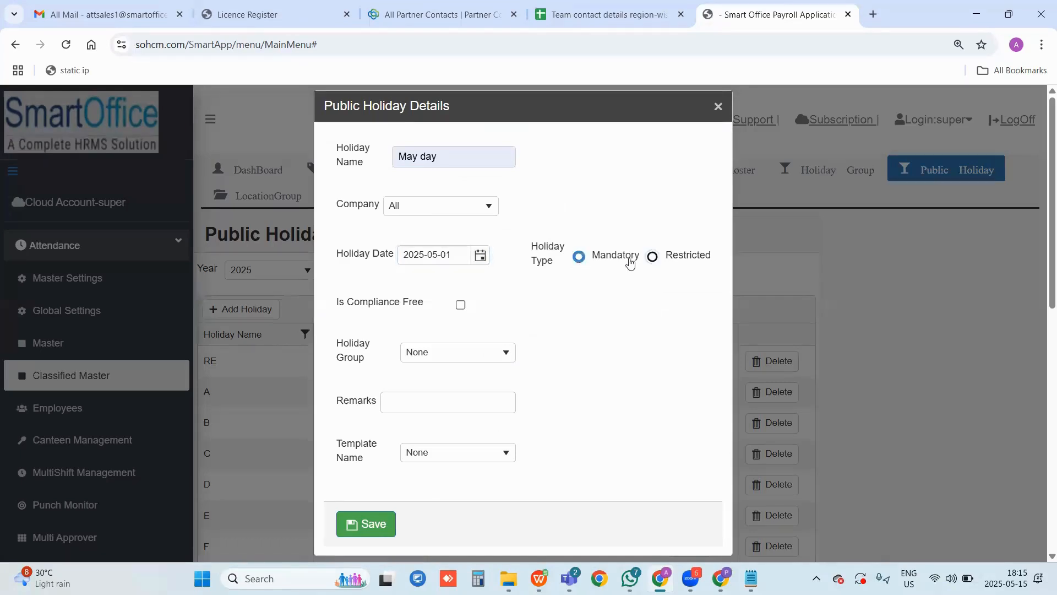
pyautogui.click(580, 257)
pyautogui.click(653, 257)
# Examine the Holiday Group choices and remaining fields of the May day holiday, and close the form without saving
pyautogui.scroll(-1, 384, 335)
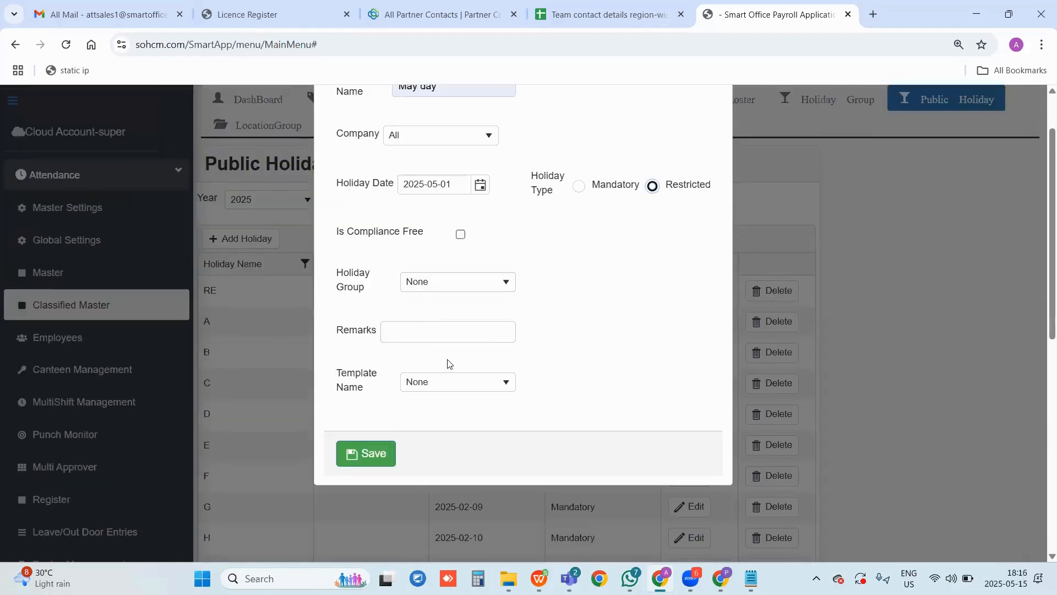
pyautogui.scroll(-2, 441, 295)
pyautogui.scroll(3, 451, 279)
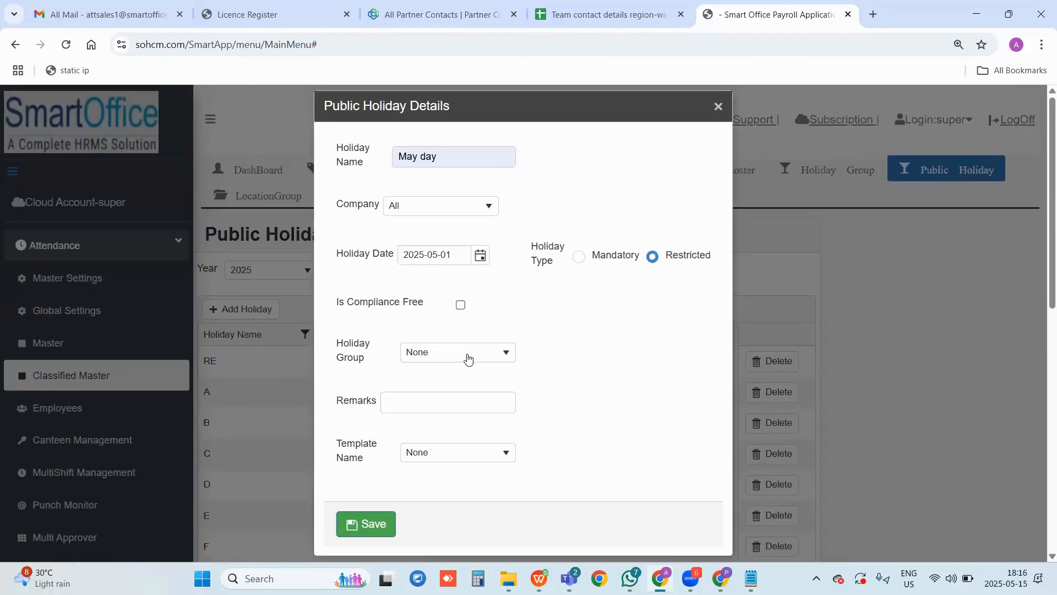
pyautogui.click(465, 353)
pyautogui.click(324, 460)
pyautogui.scroll(-1, 349, 446)
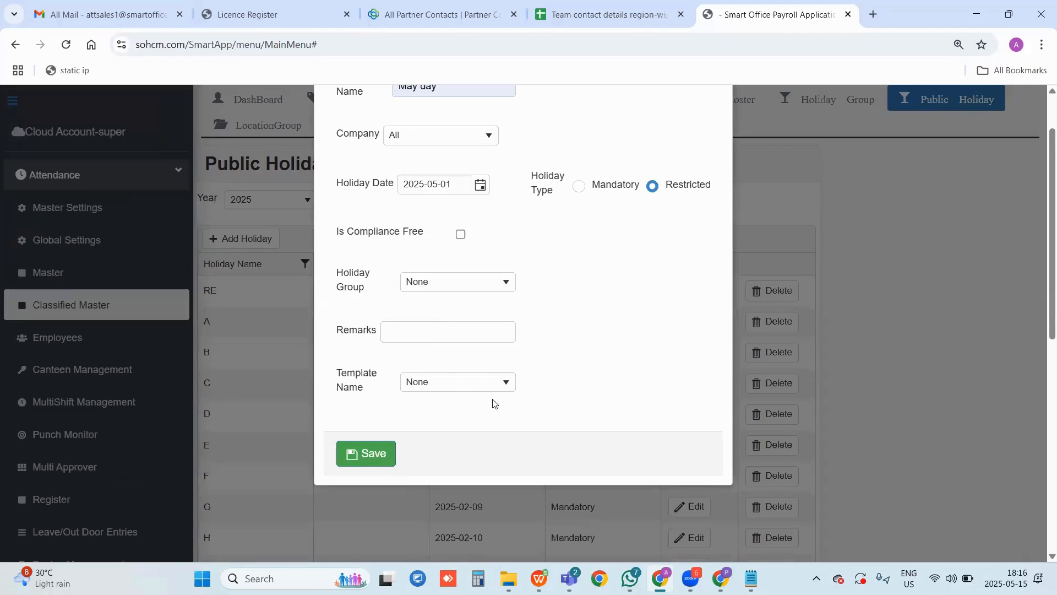
pyautogui.scroll(1, 584, 248)
pyautogui.click(719, 107)
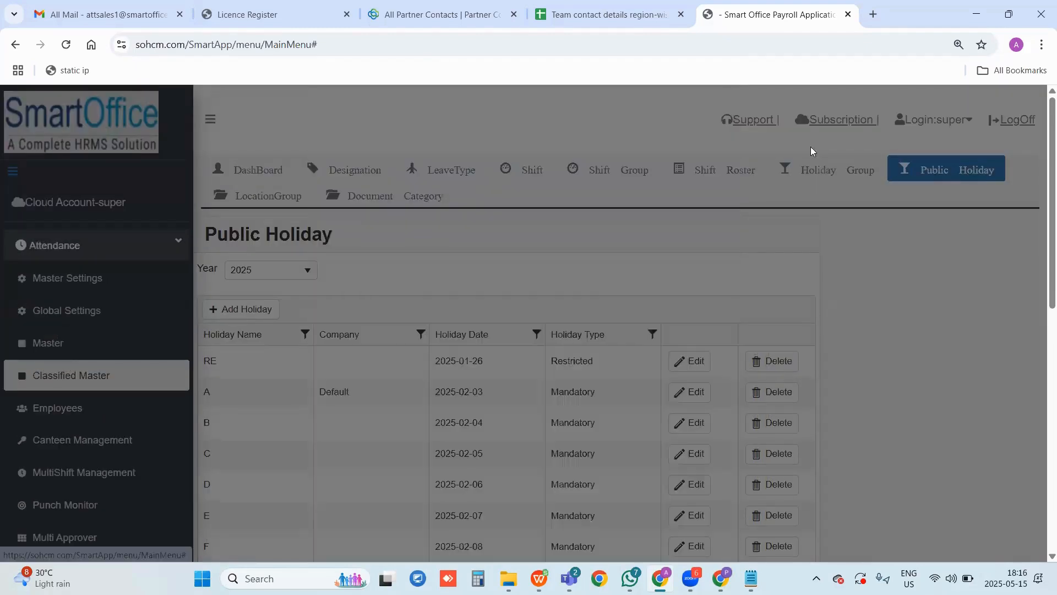
# View the blank new-group form for holiday groups, dismiss it, and return to the Public Holiday list
pyautogui.click(821, 169)
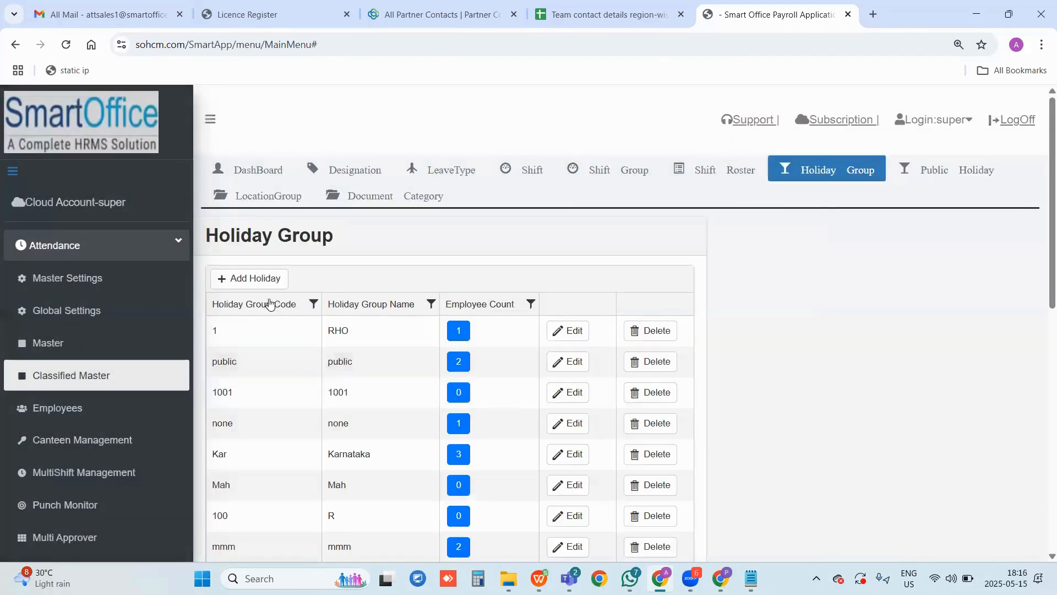
pyautogui.click(259, 282)
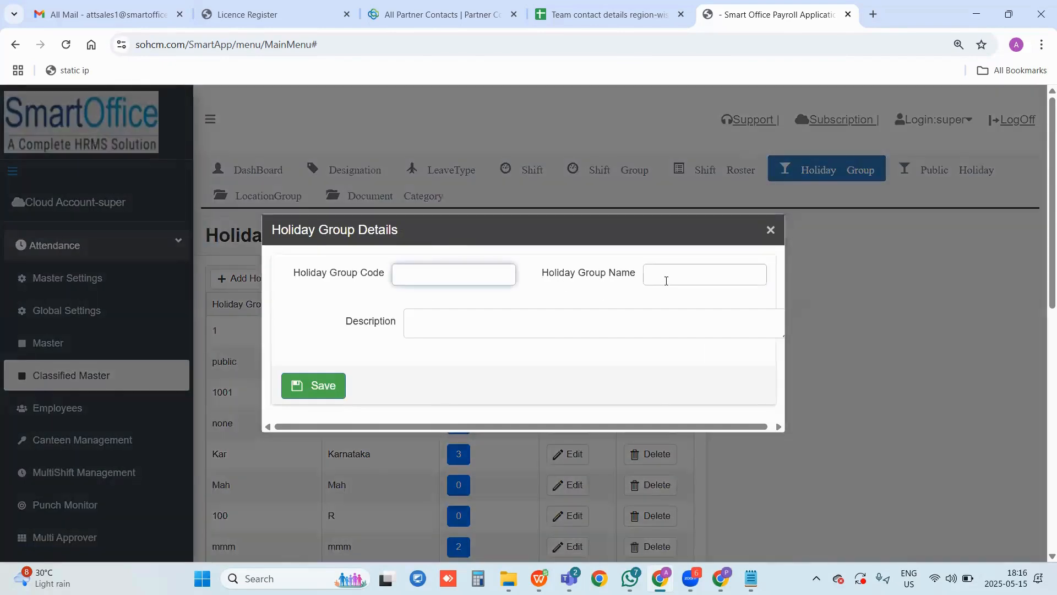
pyautogui.click(665, 278)
pyautogui.click(849, 188)
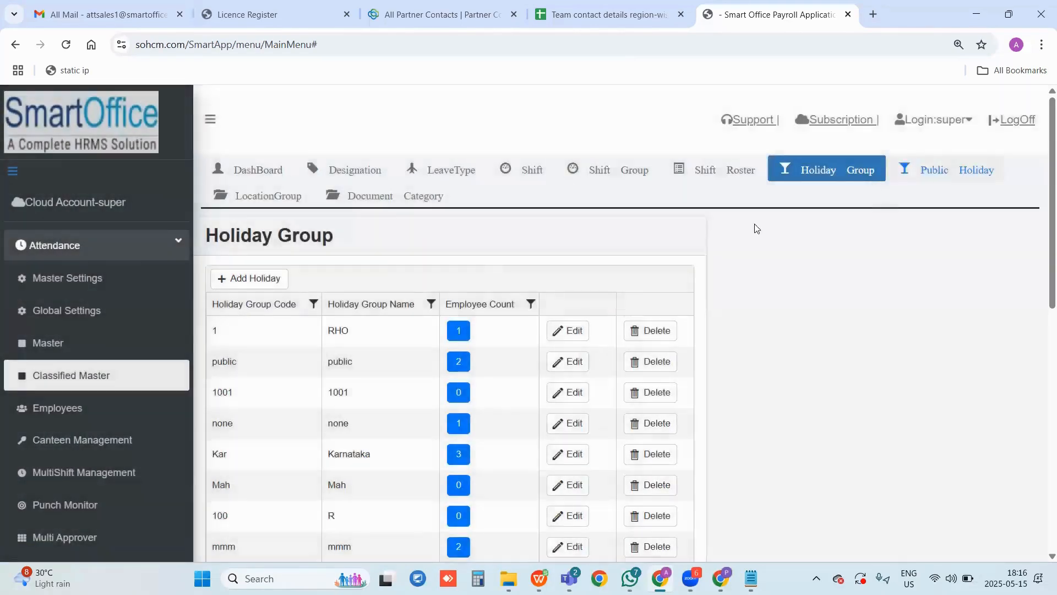
pyautogui.click(947, 170)
# Open the Punch Monitor and filter the attendance for 15-May-2025 across all companies
pyautogui.scroll(-1, 692, 356)
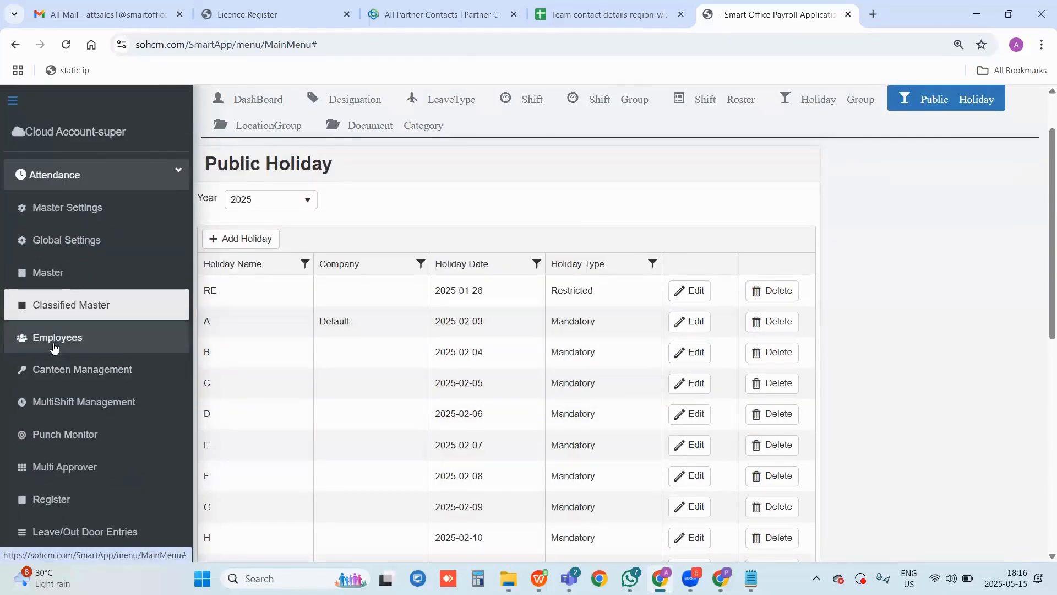
pyautogui.click(76, 443)
pyautogui.scroll(-2, 440, 357)
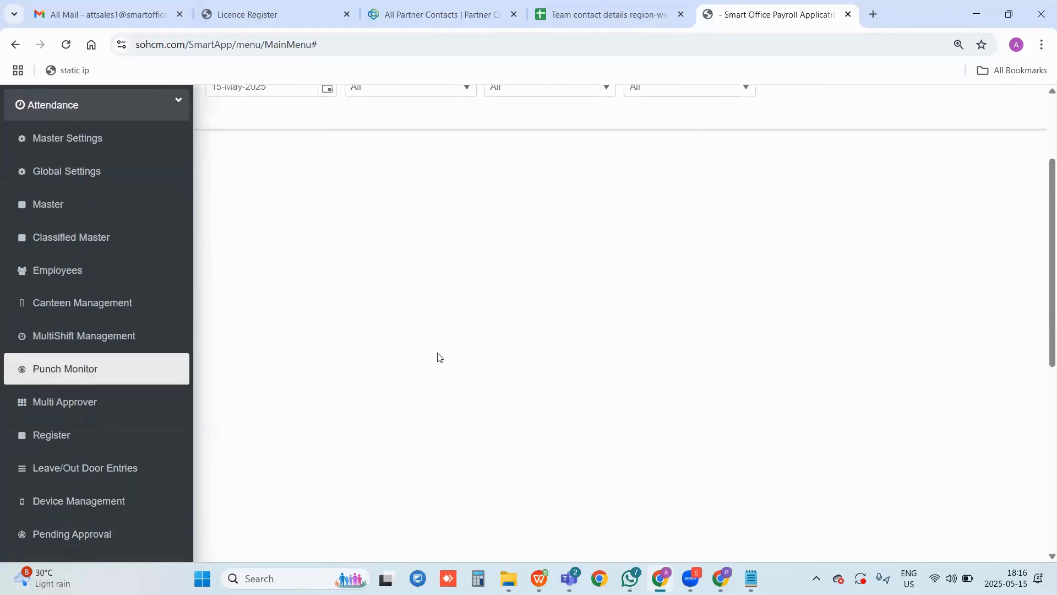
pyautogui.scroll(2, 542, 354)
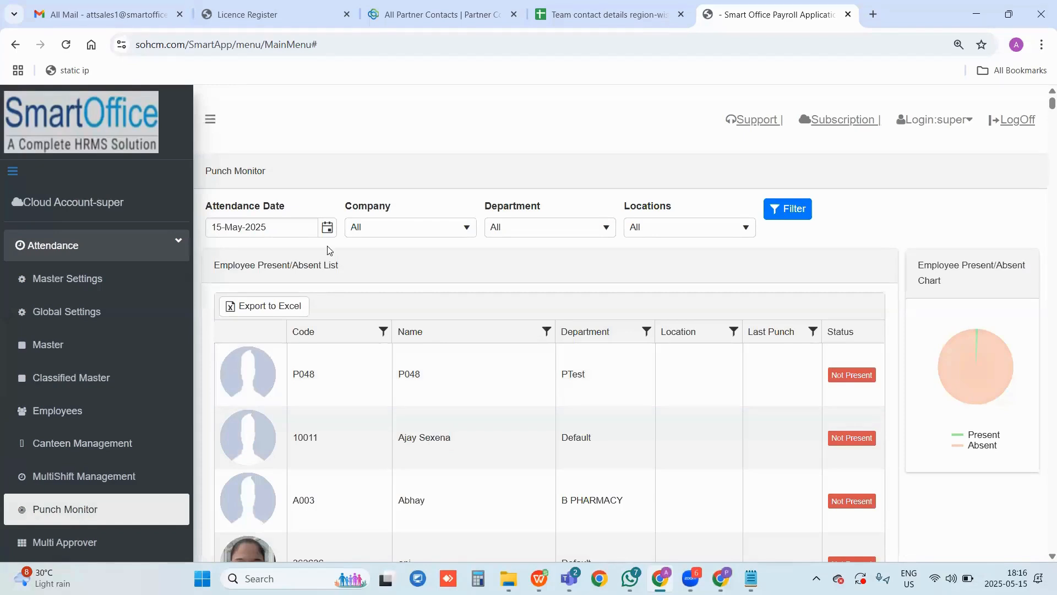
pyautogui.click(328, 228)
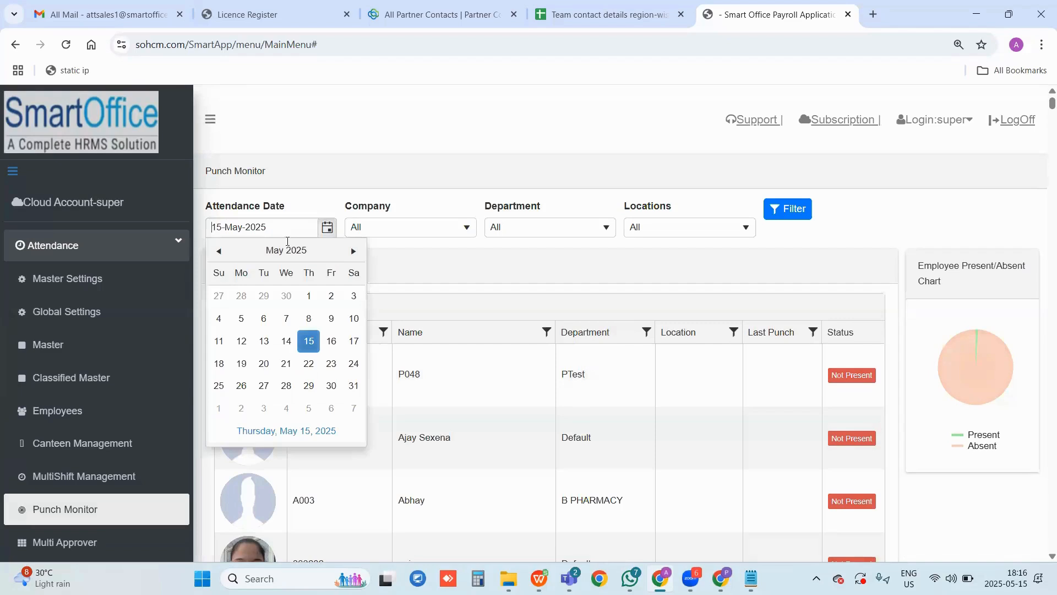
pyautogui.click(303, 343)
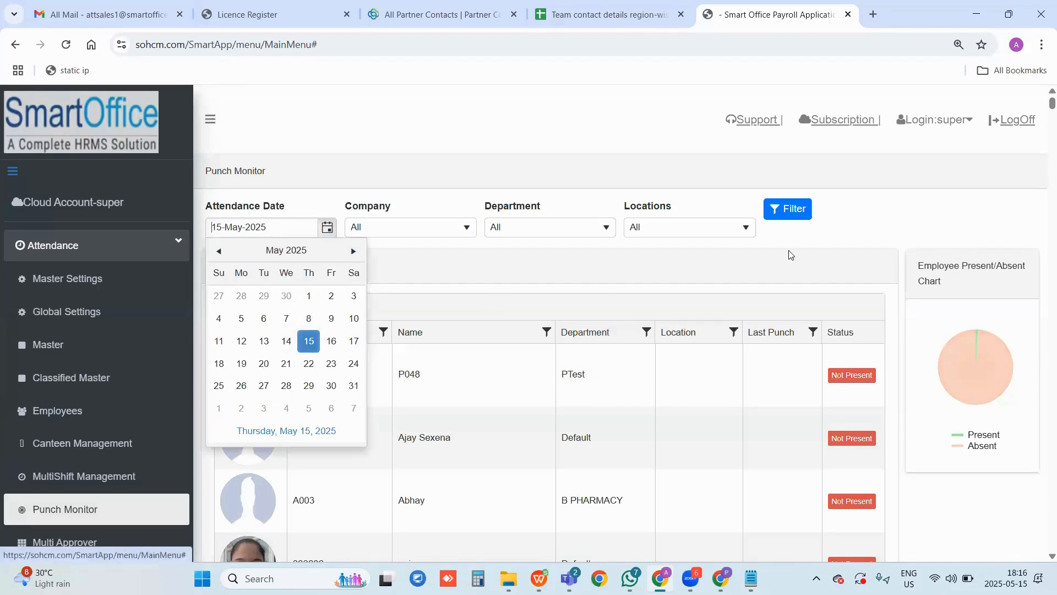
pyautogui.click(794, 218)
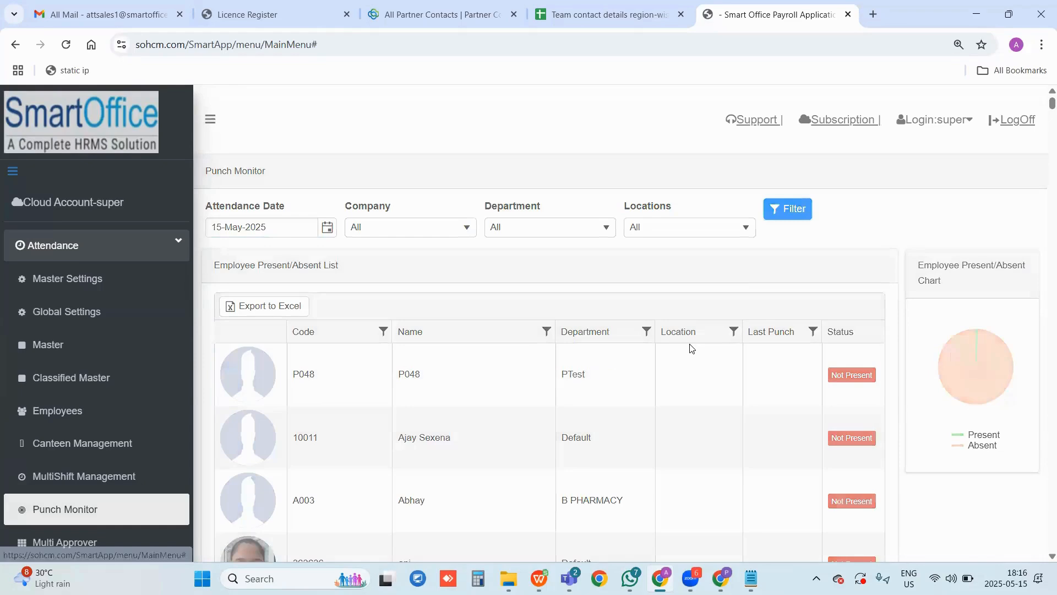
# Examine the last punch and status of the employees in the Present/Absent list
pyautogui.scroll(-1, 691, 347)
pyautogui.scroll(-2, 819, 320)
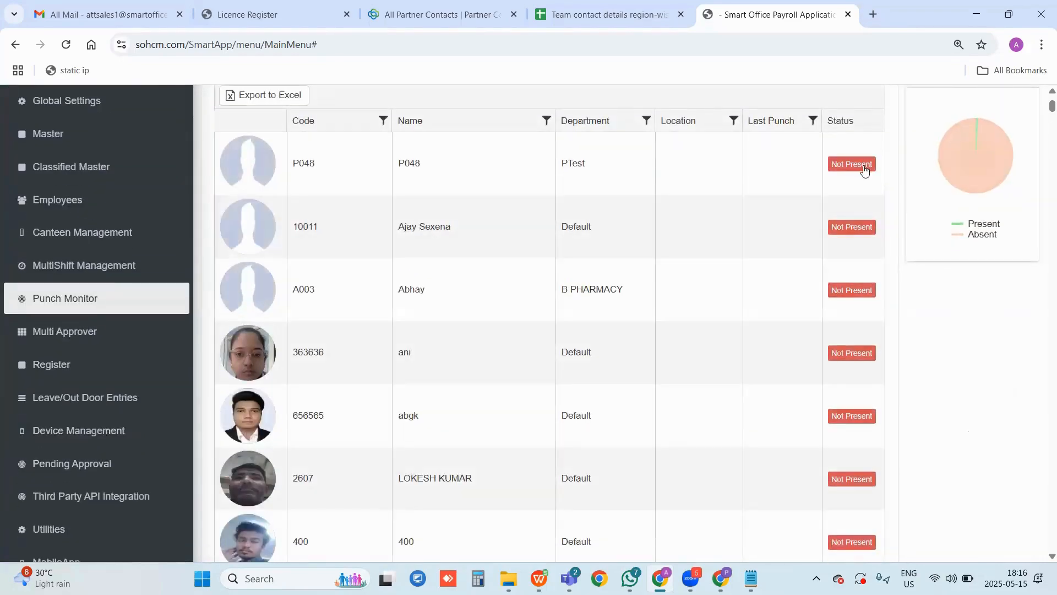
pyautogui.scroll(-4, 762, 332)
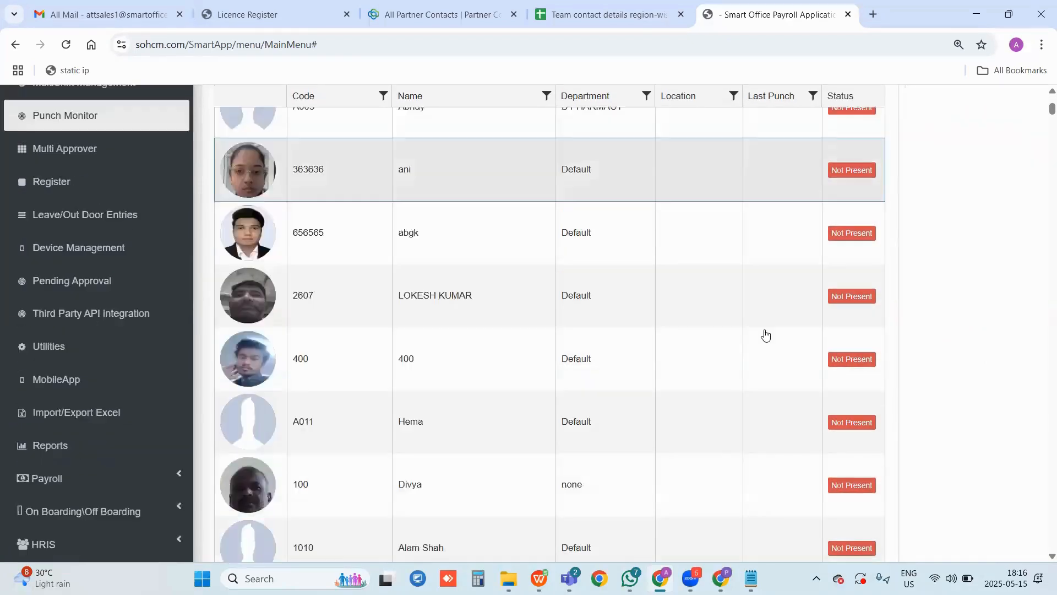
pyautogui.scroll(-4, 758, 377)
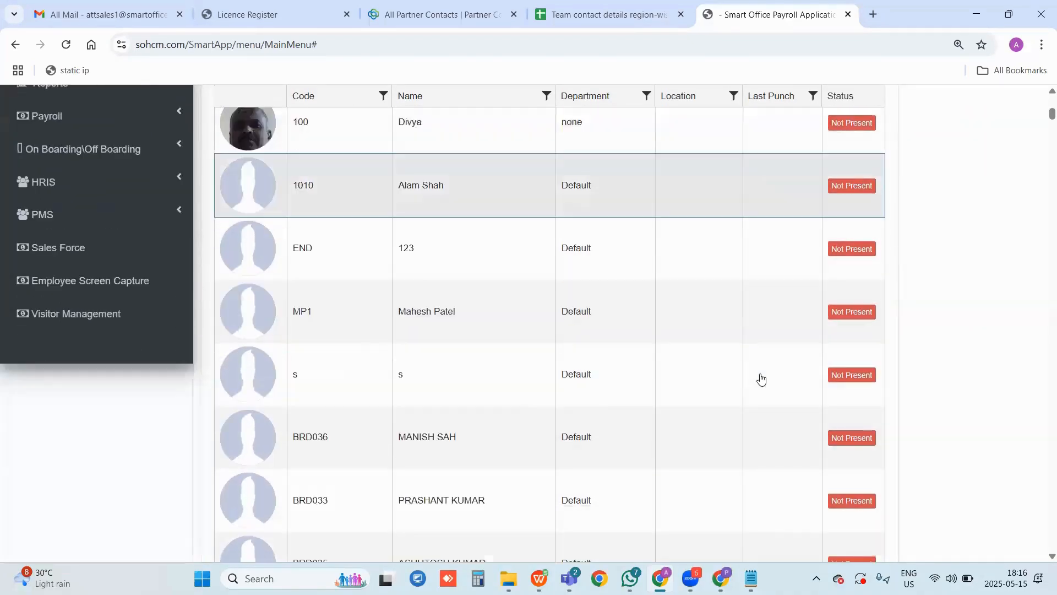
pyautogui.scroll(-9, 761, 379)
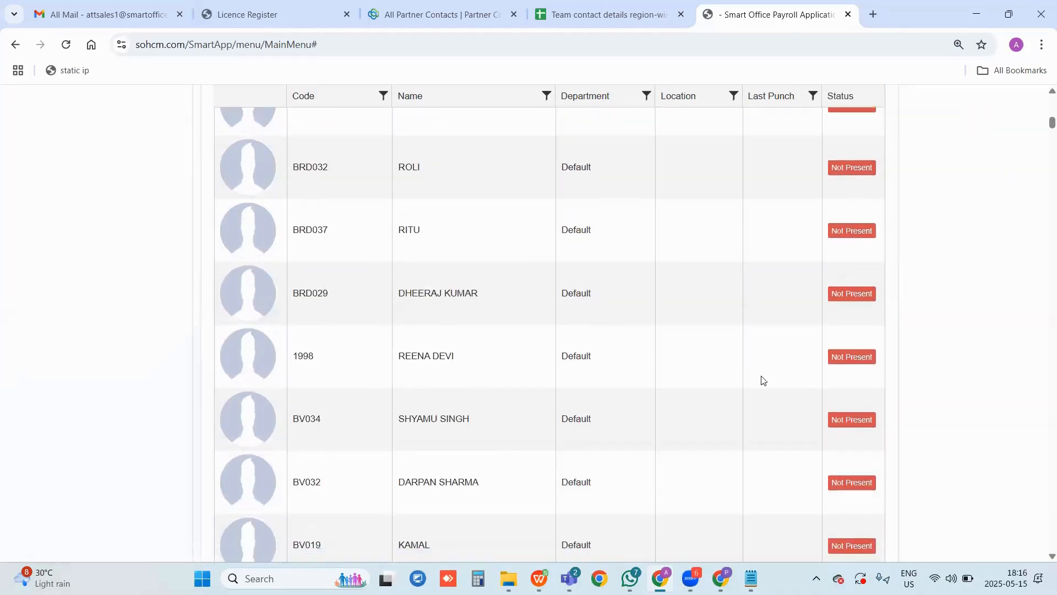
pyautogui.scroll(13, 754, 361)
pyautogui.scroll(8, 747, 338)
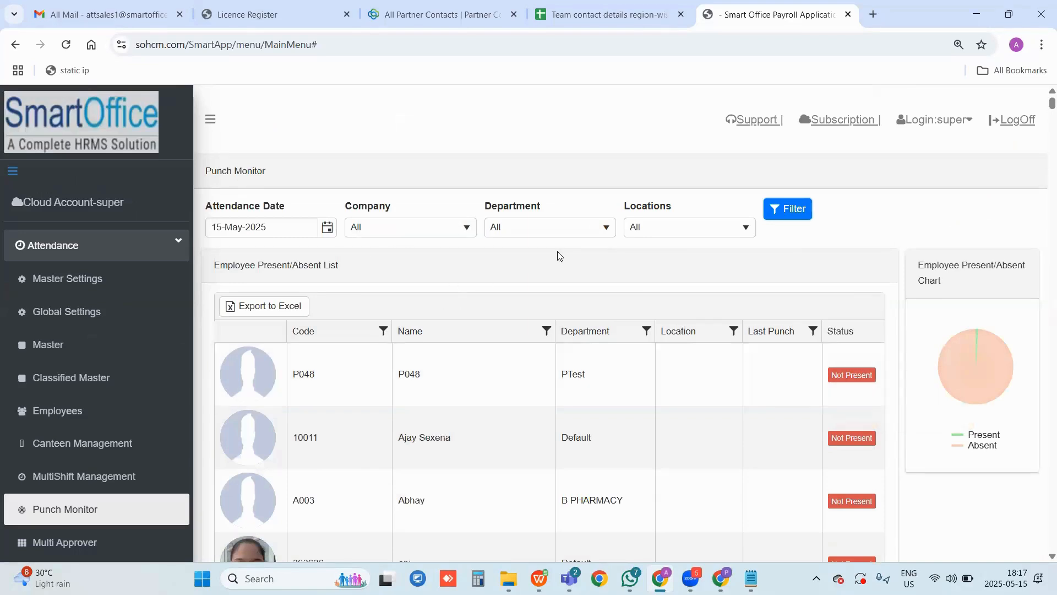
# Filter the Punch Monitor by the company smart care and examine its employees' attendance status
pyautogui.click(375, 237)
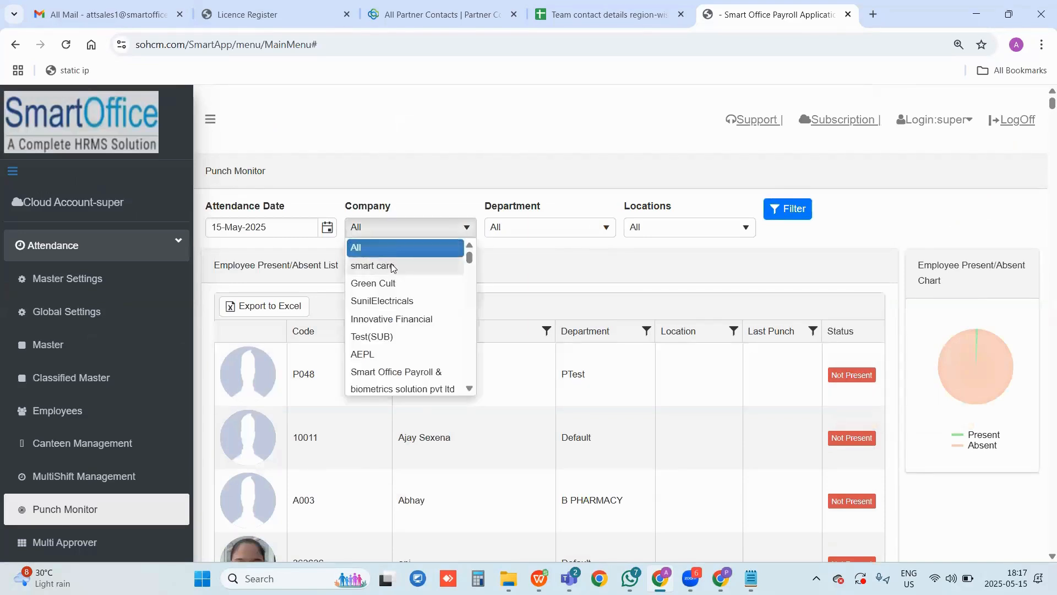
pyautogui.click(392, 268)
pyautogui.click(795, 212)
pyautogui.scroll(-5, 686, 385)
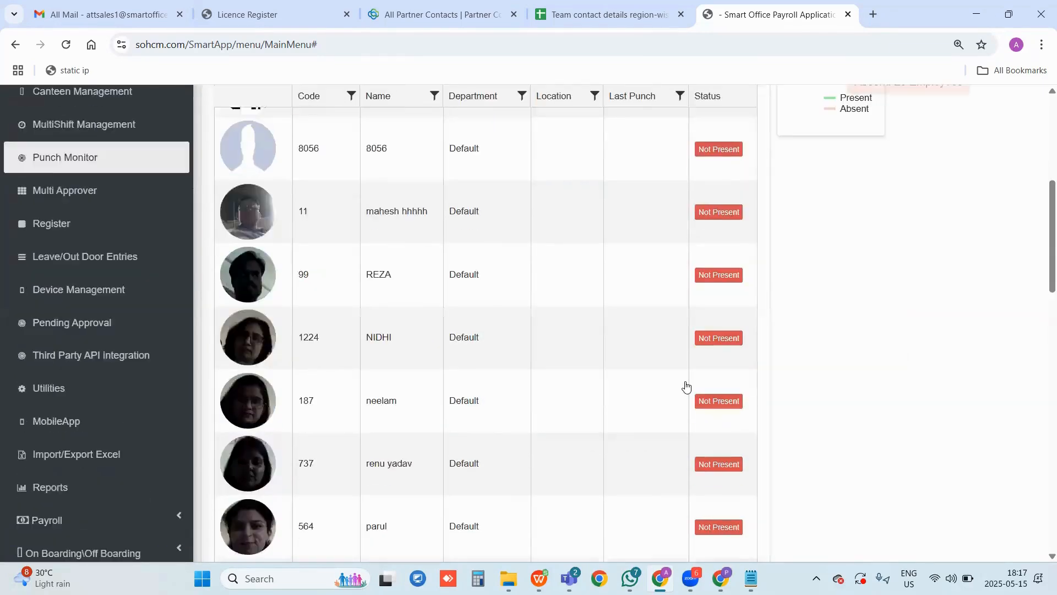
pyautogui.scroll(-10, 689, 380)
pyautogui.scroll(5, 688, 374)
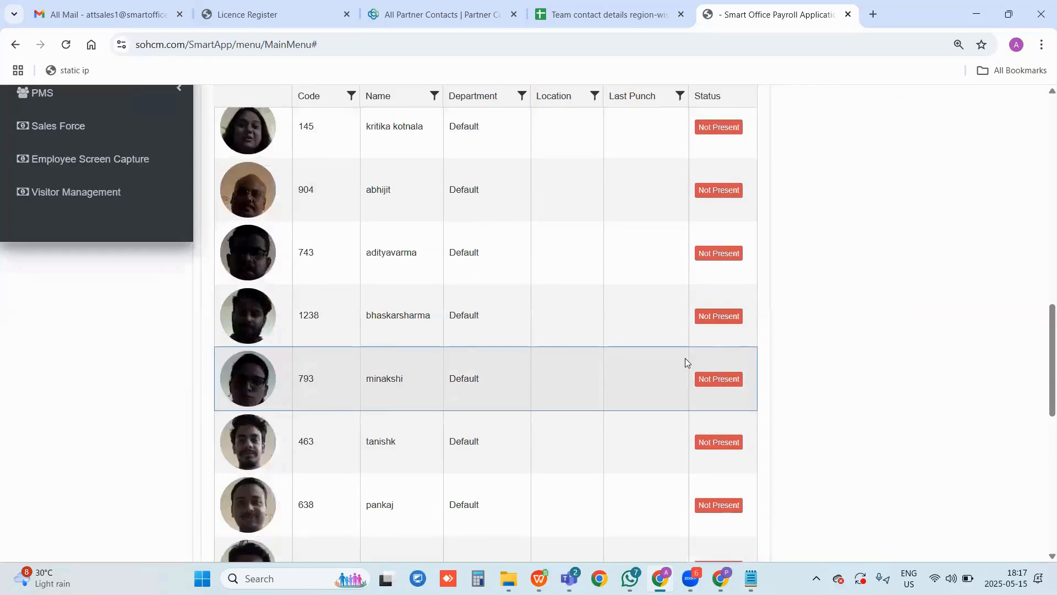
pyautogui.scroll(10, 685, 358)
pyautogui.scroll(-3, 347, 409)
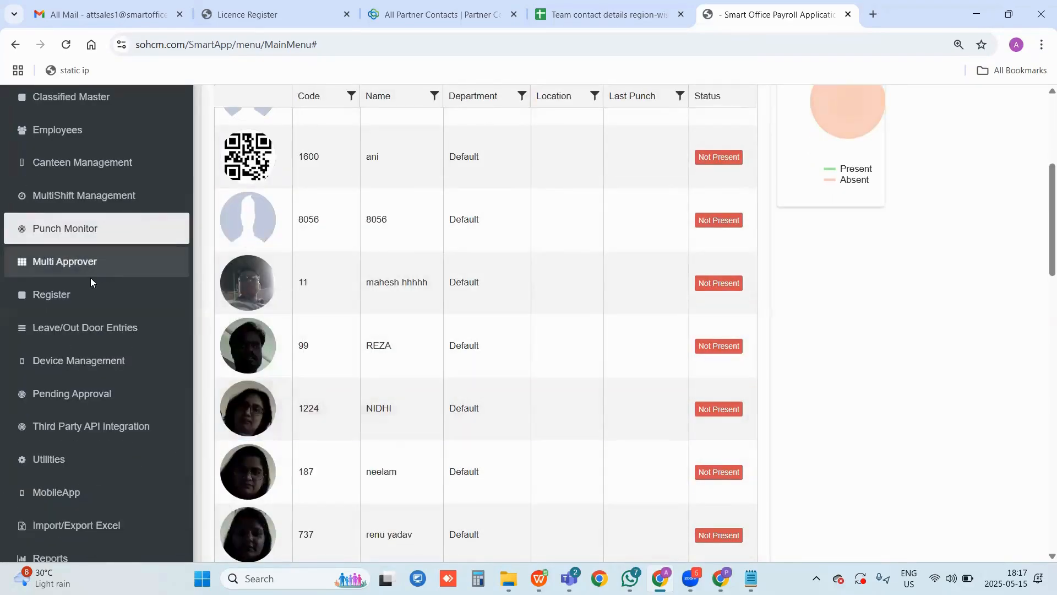
# Open the Employee Shift list in Register and start a new employee shift assignment
pyautogui.click(89, 294)
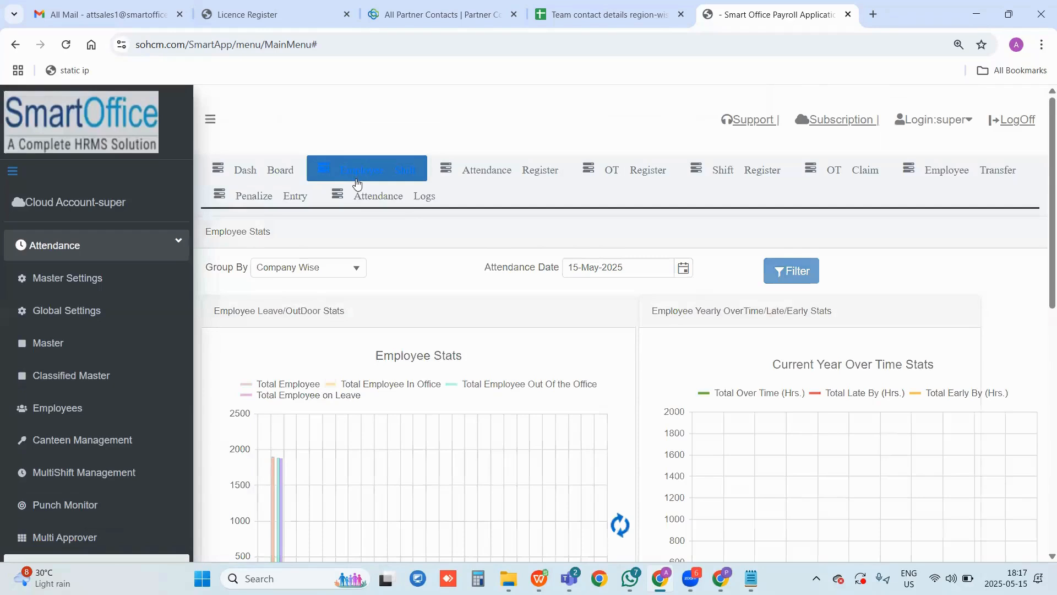
pyautogui.click(357, 183)
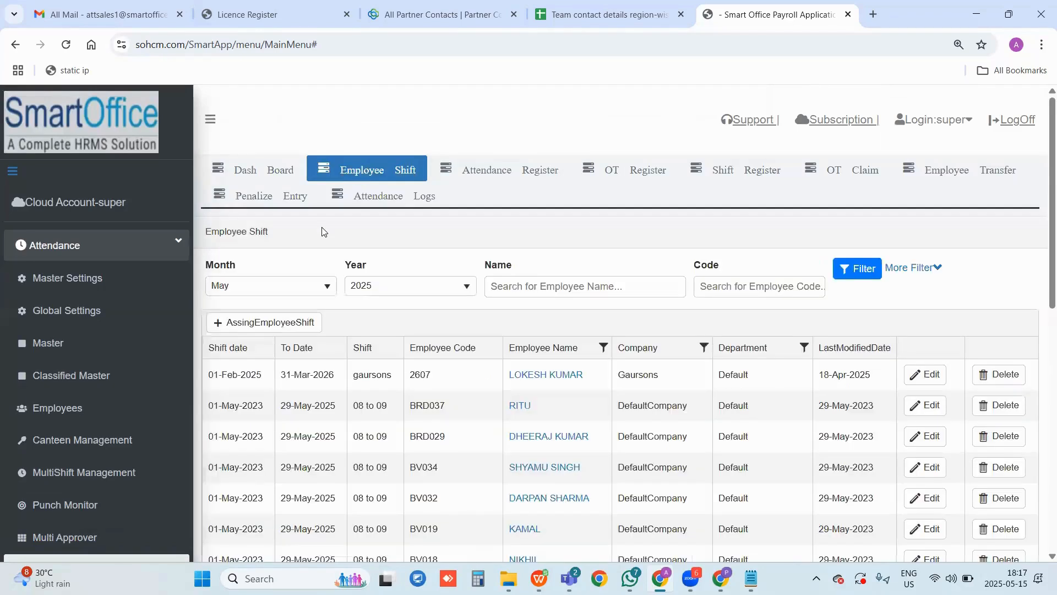
pyautogui.click(278, 324)
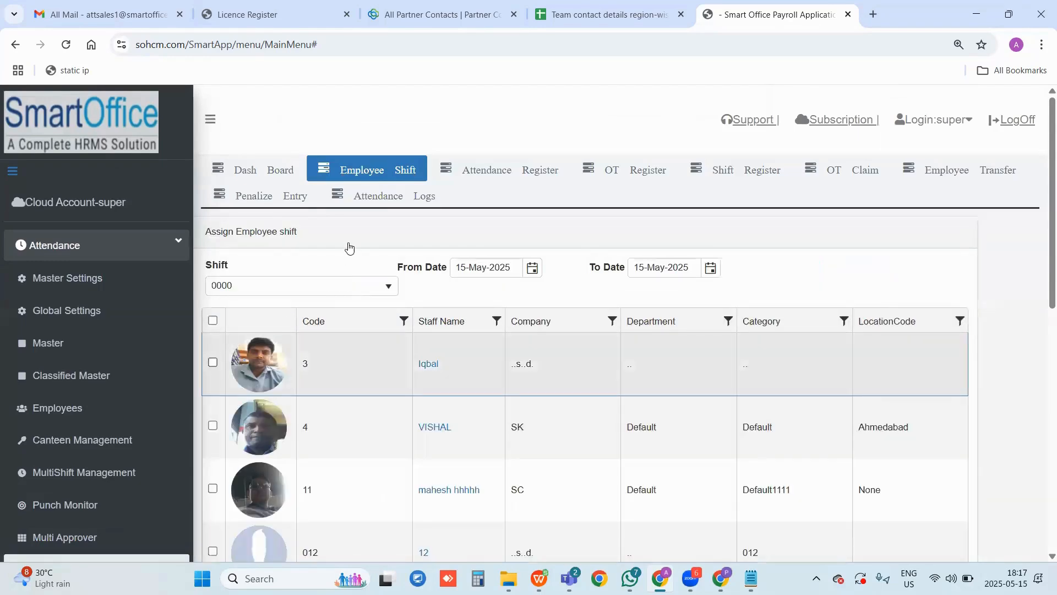
# Choose shift 1 for the first listed employee with 15-May-2025 as the start date, and look through the employee list
pyautogui.click(314, 286)
pyautogui.click(344, 394)
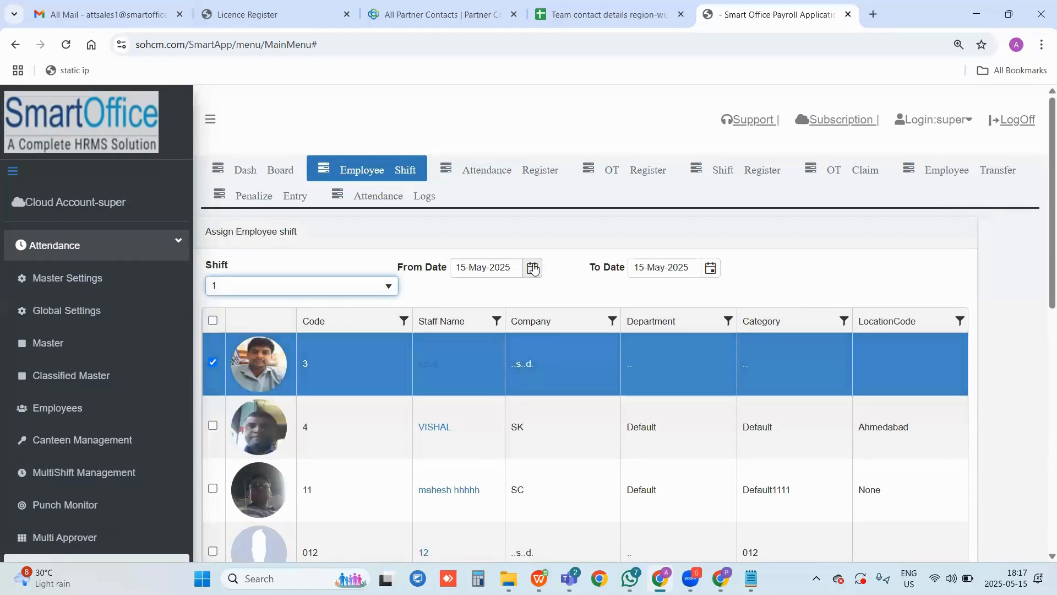
pyautogui.click(533, 267)
pyautogui.click(306, 382)
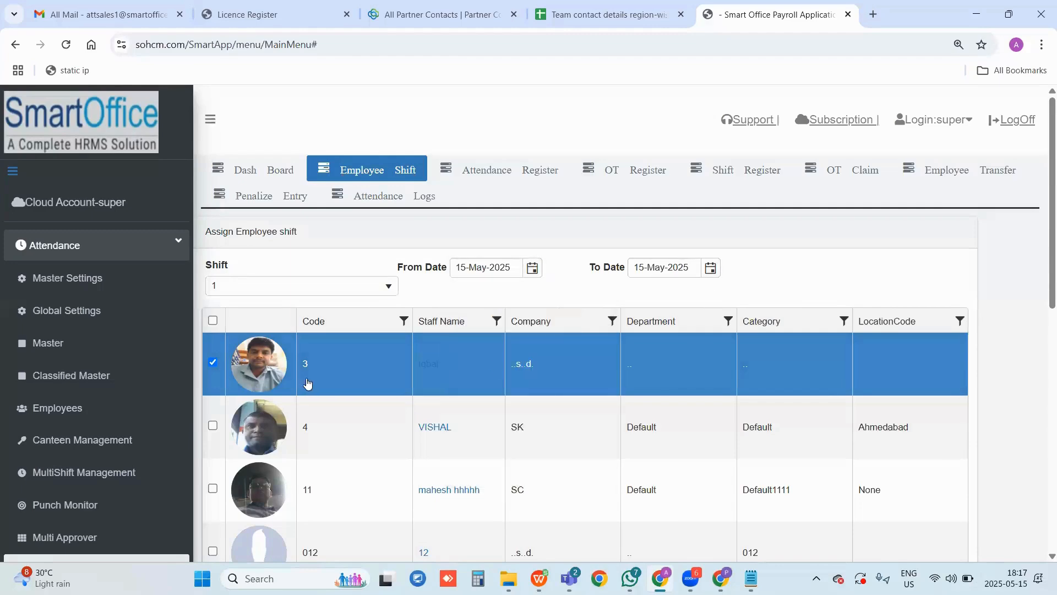
pyautogui.scroll(-10, 307, 408)
pyautogui.scroll(10, 250, 479)
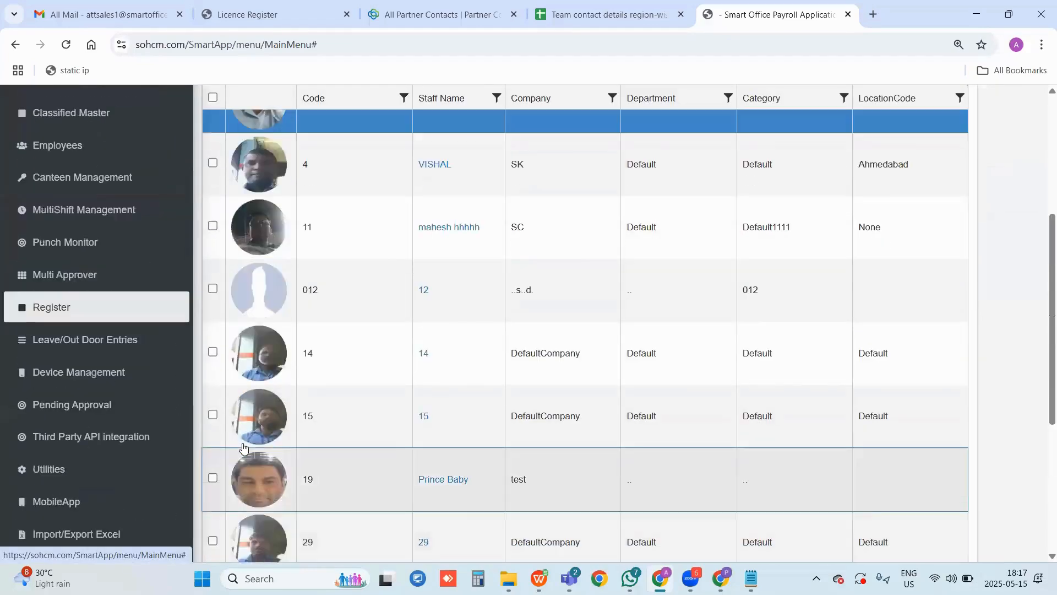
# Open the Attendance Register and set its month to Apr for the year 2025
pyautogui.click(544, 179)
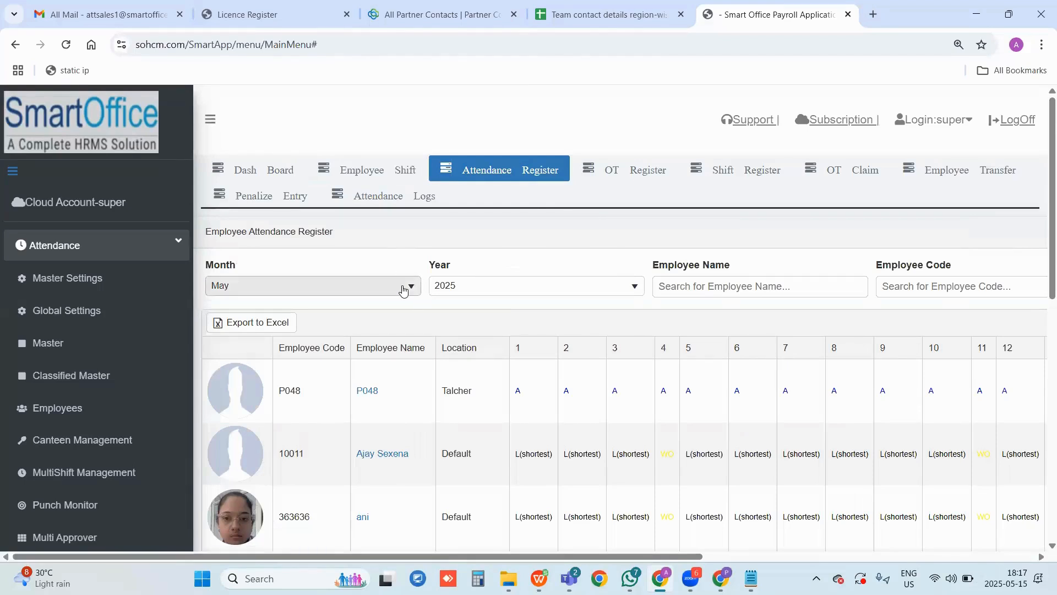
pyautogui.click(403, 290)
pyautogui.click(285, 360)
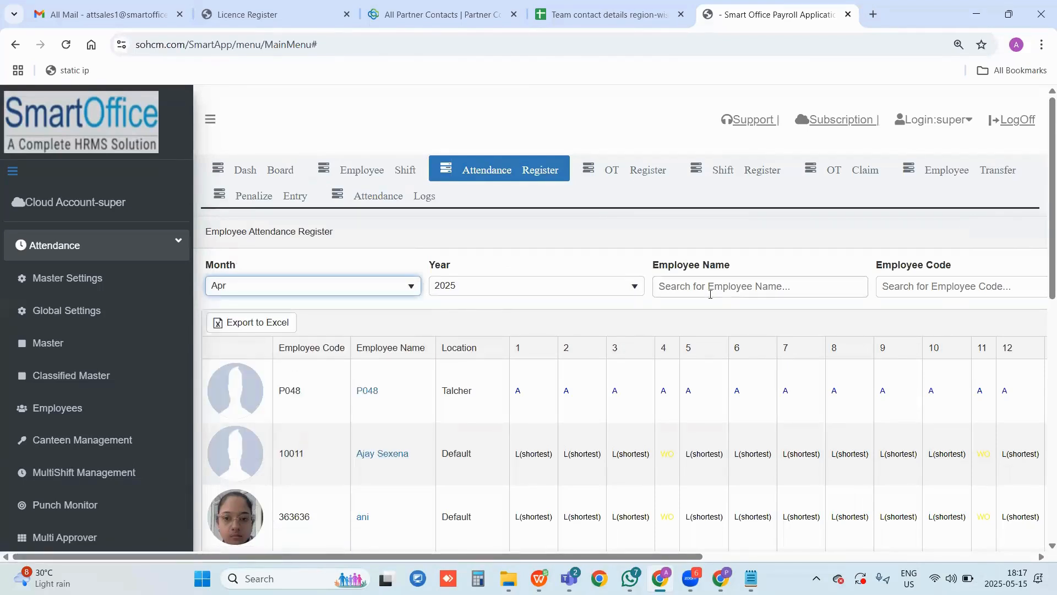
pyautogui.click(785, 292)
pyautogui.click(880, 292)
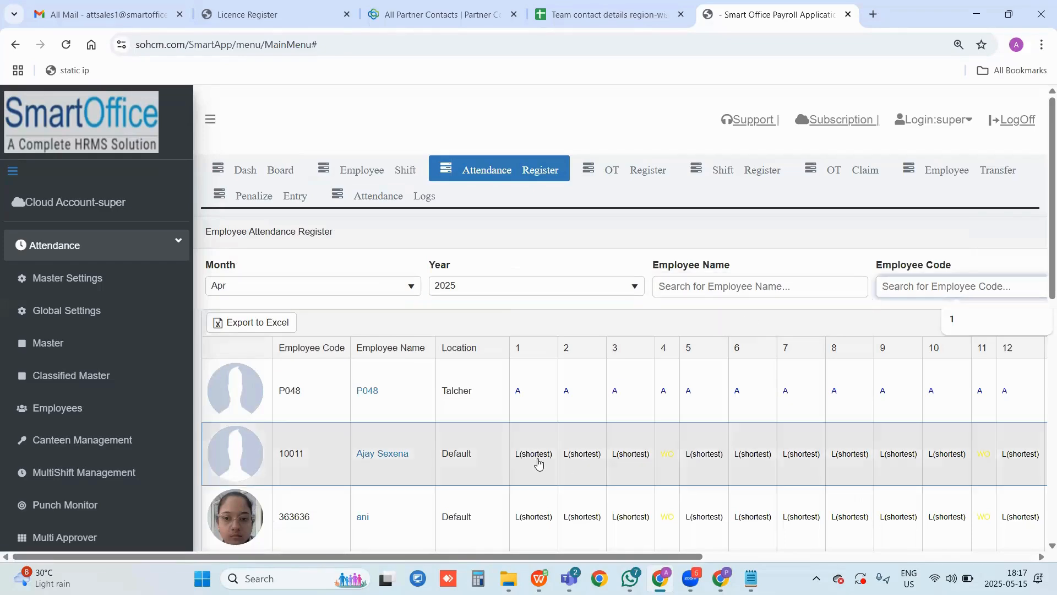
# Review the register's daily statuses, view the second employee's shift details for 05-Apr-2025, and dismiss them without changes
pyautogui.scroll(-3, 279, 435)
pyautogui.scroll(-4, 279, 435)
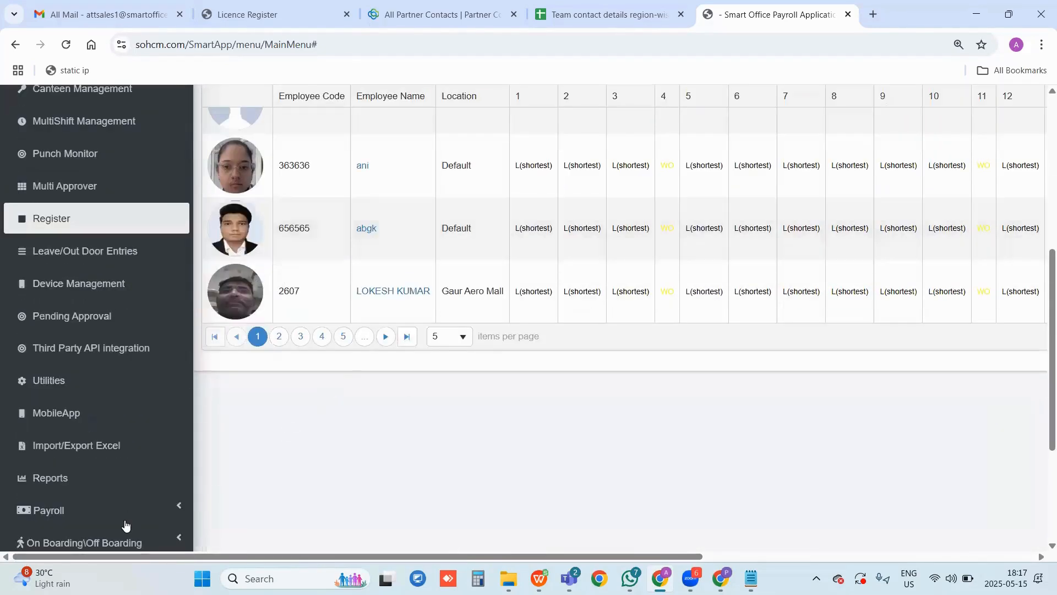
pyautogui.moveTo(133, 553); pyautogui.dragTo(370, 553)
pyautogui.scroll(3, 443, 372)
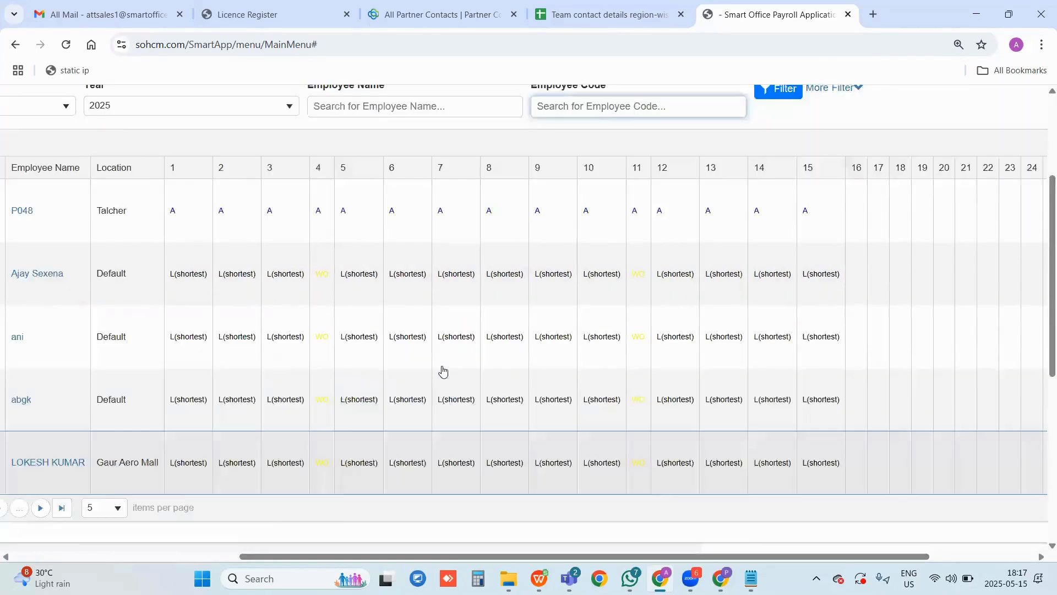
pyautogui.click(369, 330)
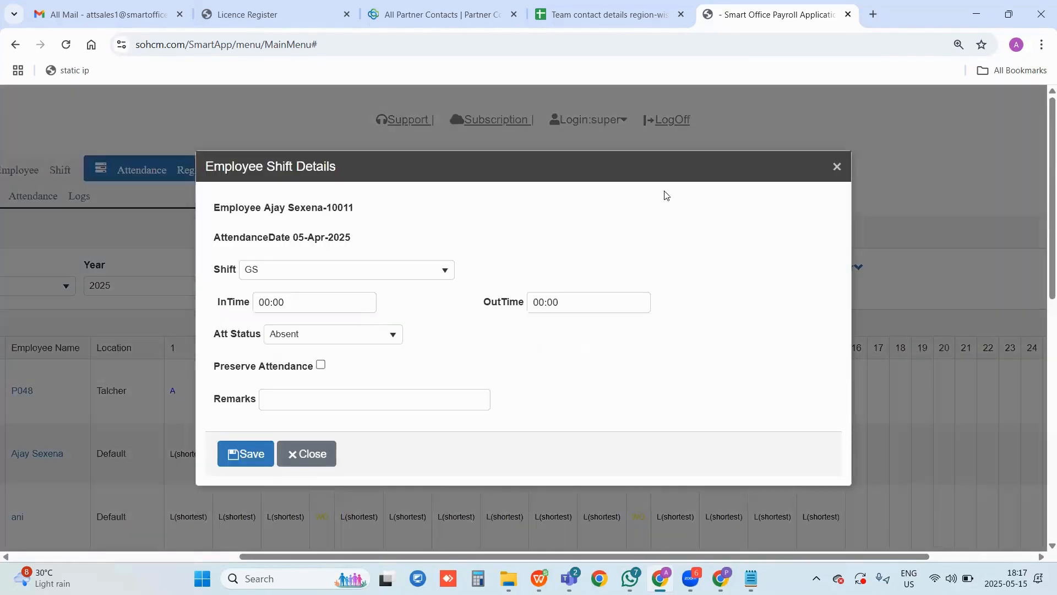
pyautogui.click(837, 167)
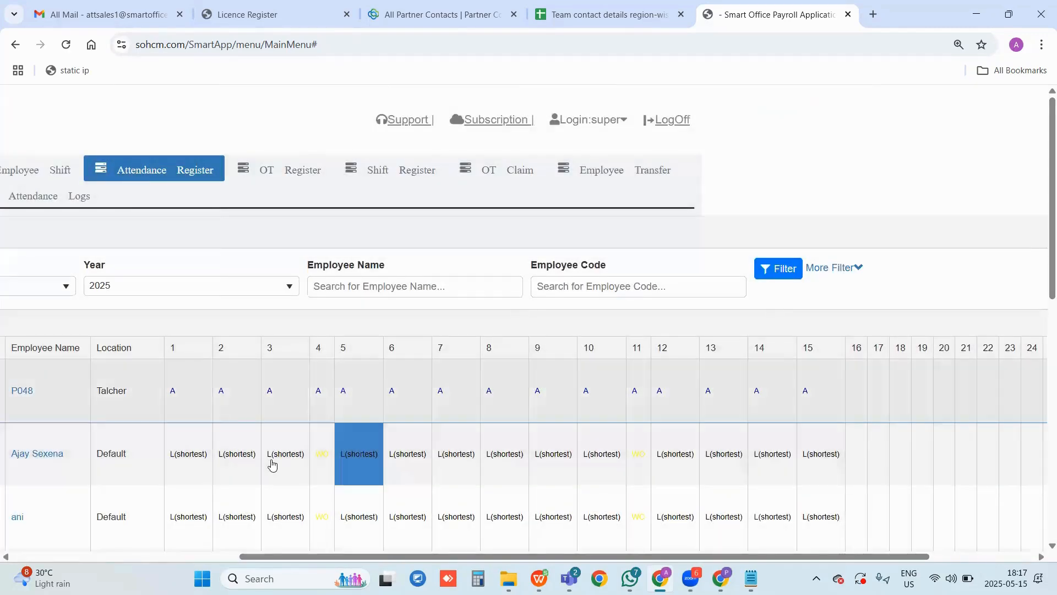
# Open the OT Register and examine the employees' daily overtime for May 2025
pyautogui.click(110, 558)
pyautogui.click(606, 171)
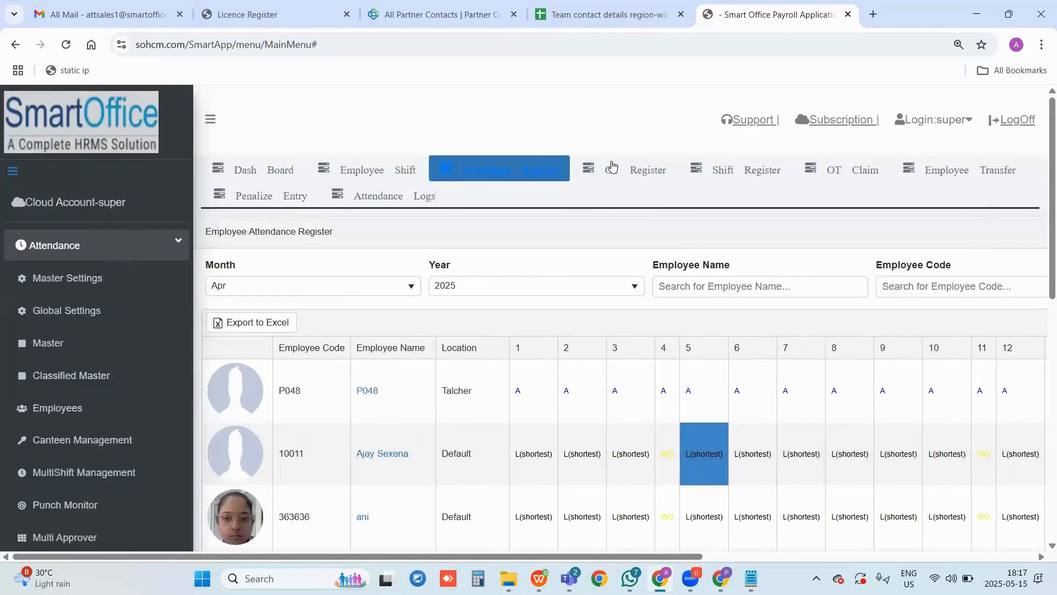
pyautogui.scroll(-1, 441, 336)
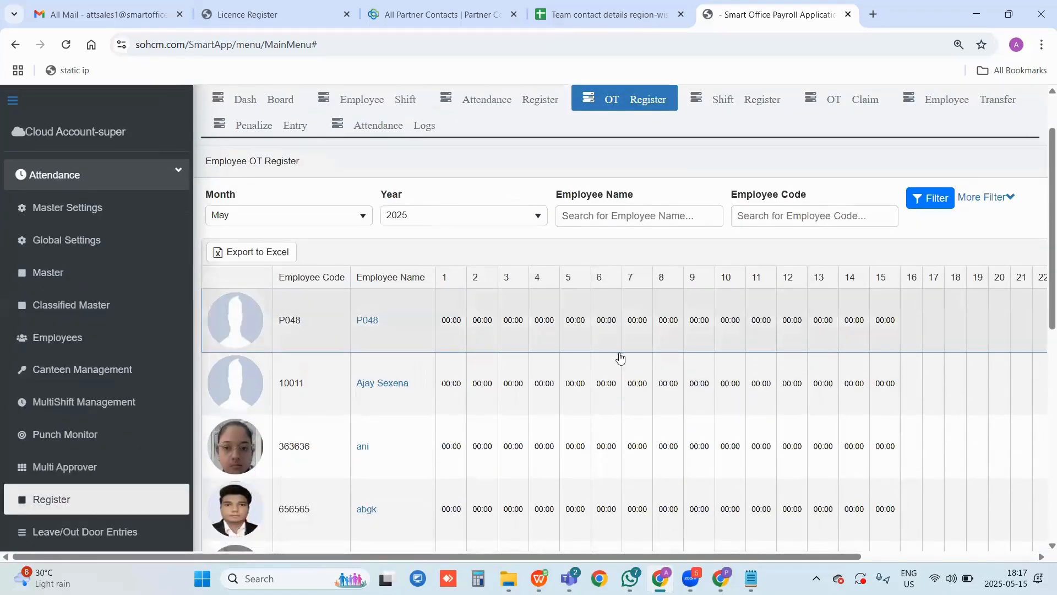
pyautogui.scroll(-6, 621, 358)
pyautogui.scroll(4, 672, 172)
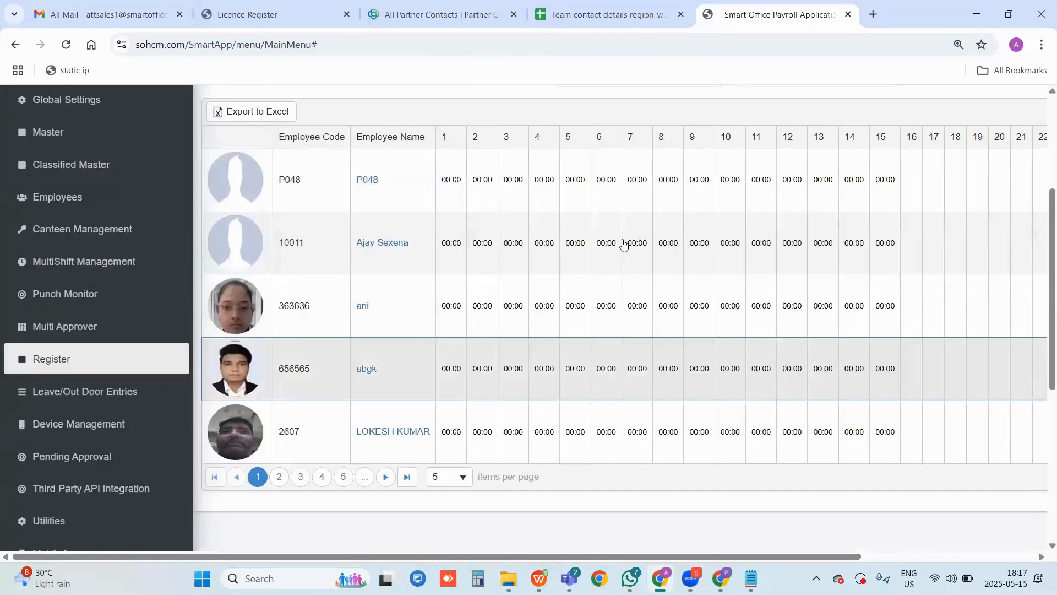
pyautogui.scroll(3, 668, 303)
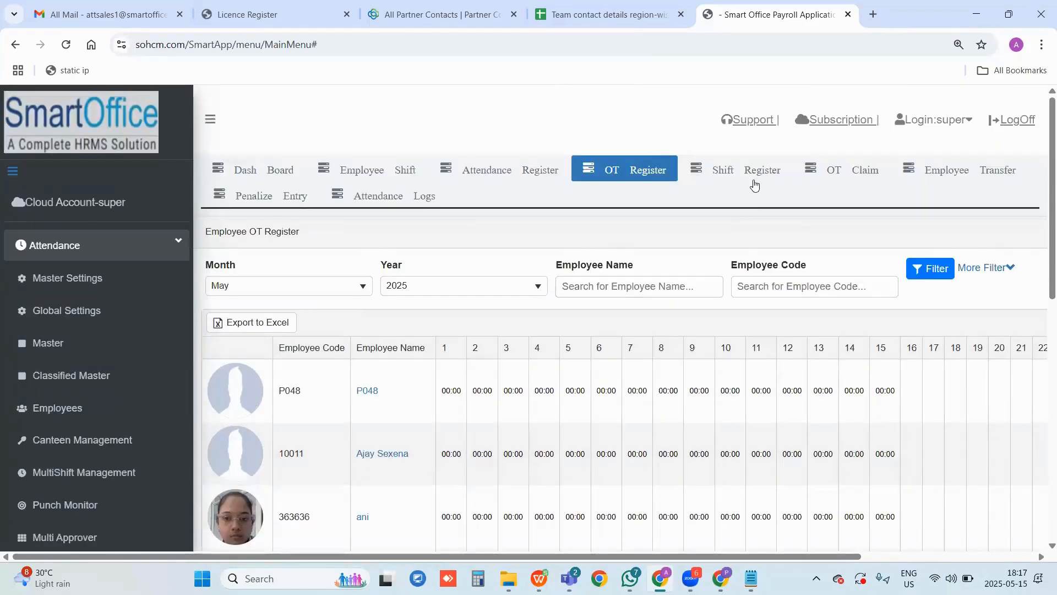
# Open the Shift Register for May 2025 and inspect the daily shifts of the last employee on the first page
pyautogui.click(754, 185)
pyautogui.scroll(-3, 572, 270)
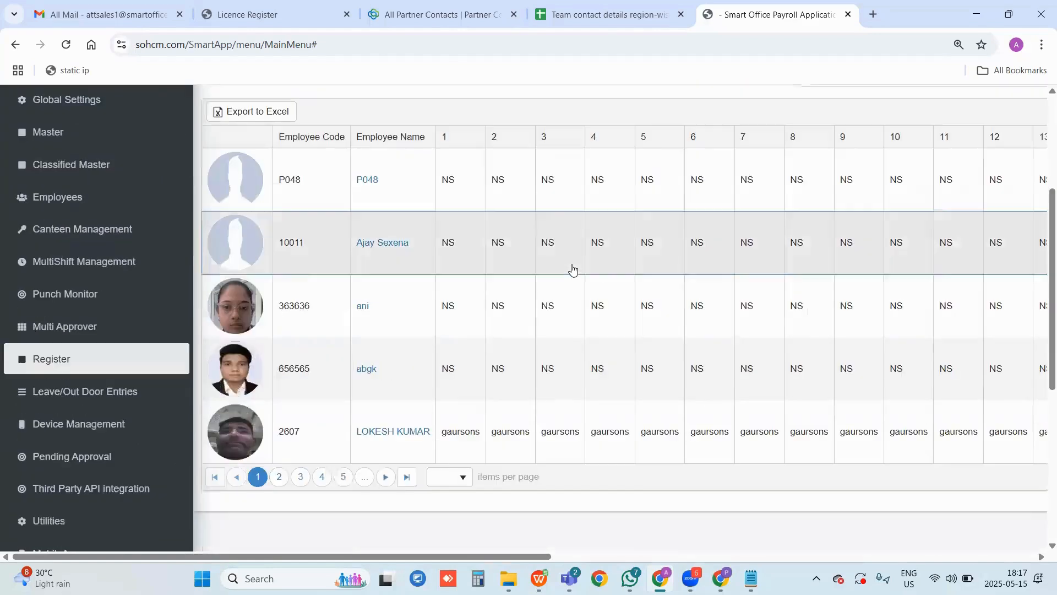
pyautogui.scroll(-1, 504, 373)
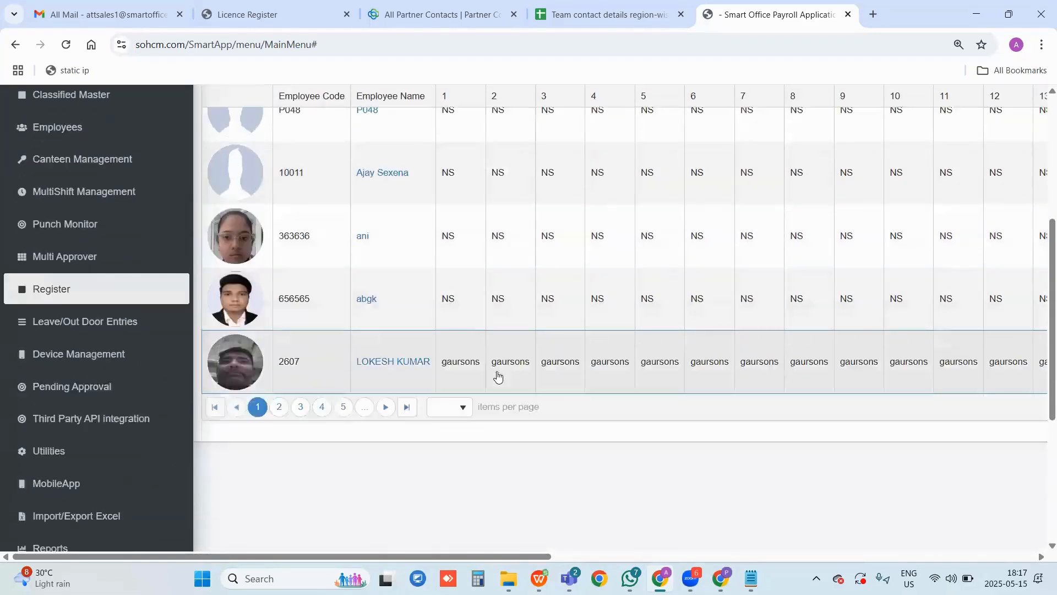
pyautogui.click(469, 362)
pyautogui.click(517, 371)
pyautogui.click(573, 377)
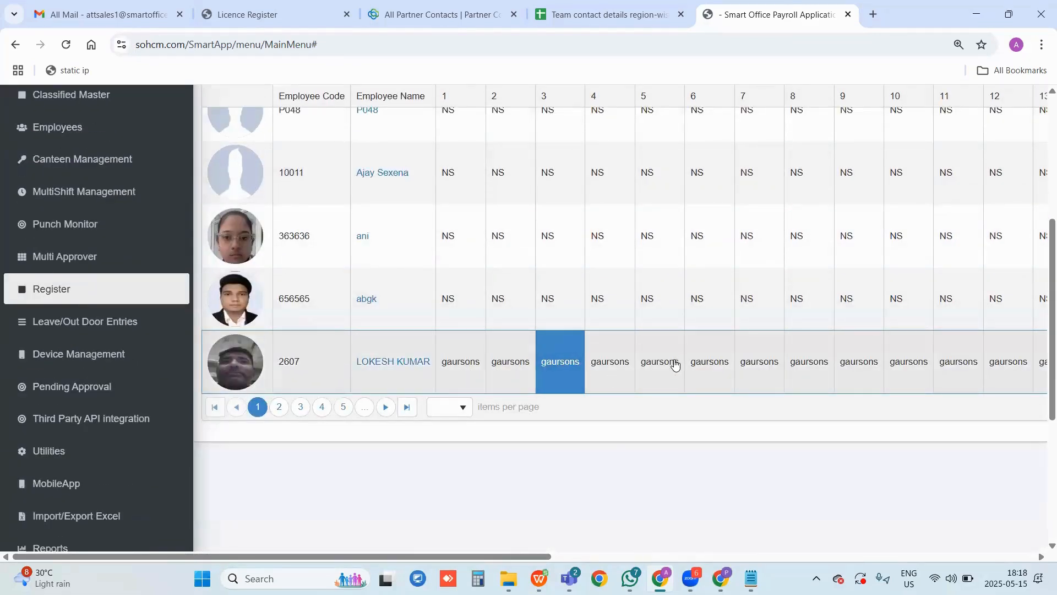
pyautogui.click(675, 365)
pyautogui.click(716, 375)
pyautogui.click(851, 373)
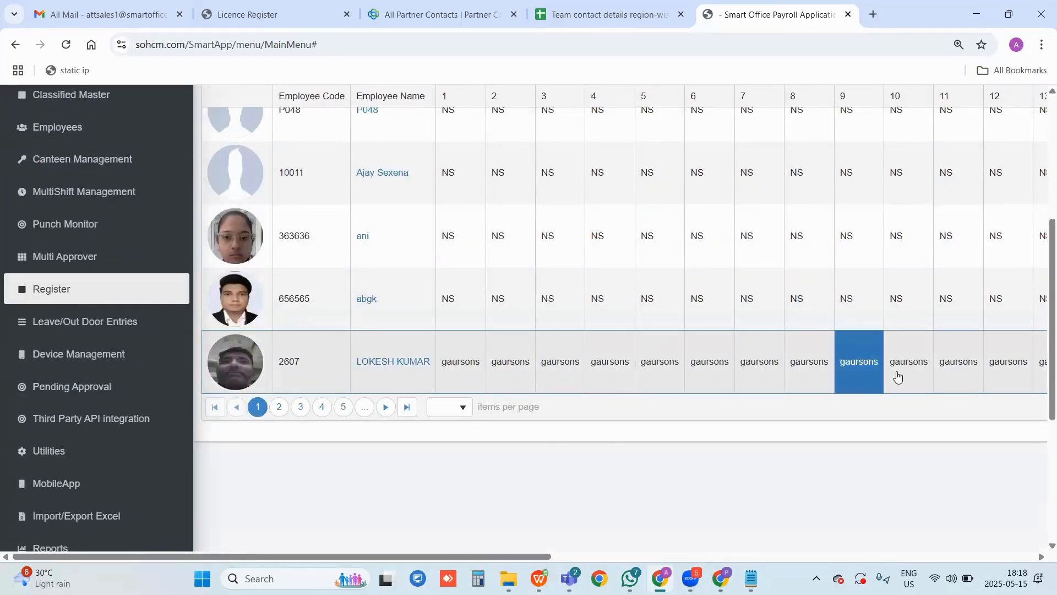
pyautogui.scroll(4, 792, 385)
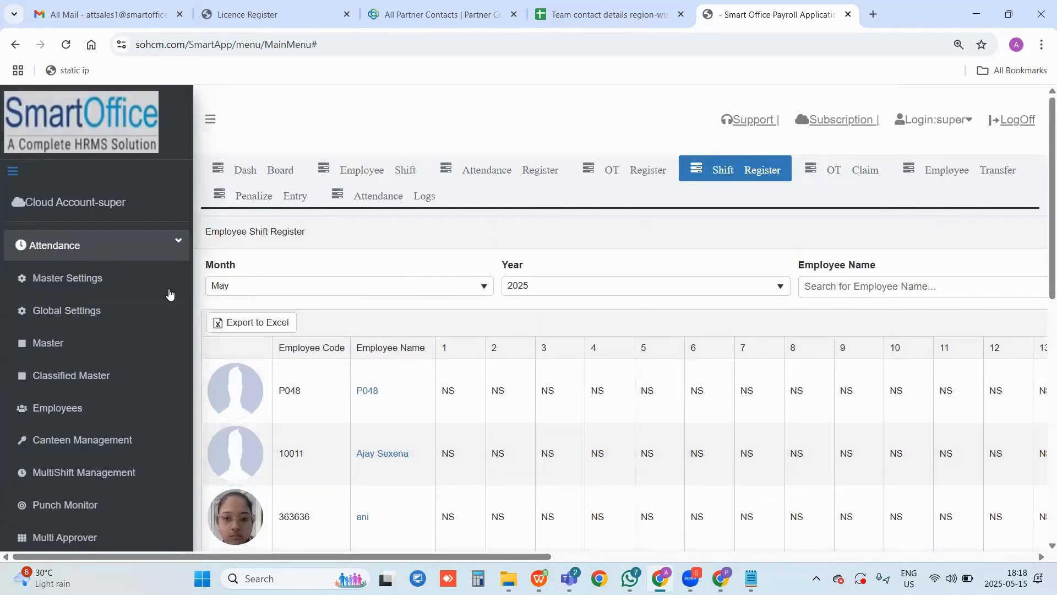
# Open Leave Entry under Leave/Out Door Entries and start a new employee leave assignment
pyautogui.scroll(-3, 115, 392)
pyautogui.click(115, 392)
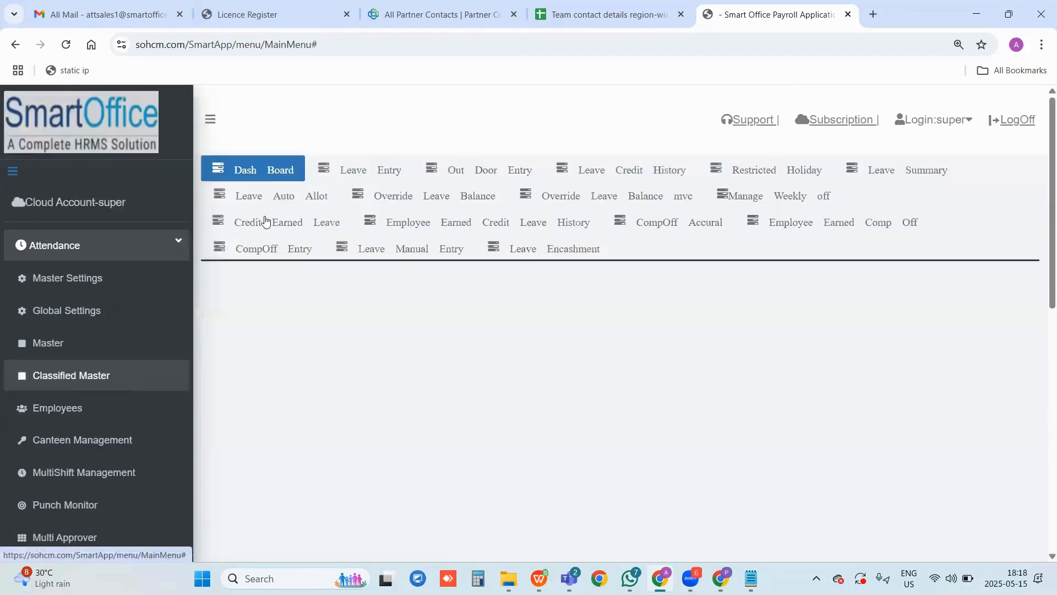
pyautogui.click(362, 176)
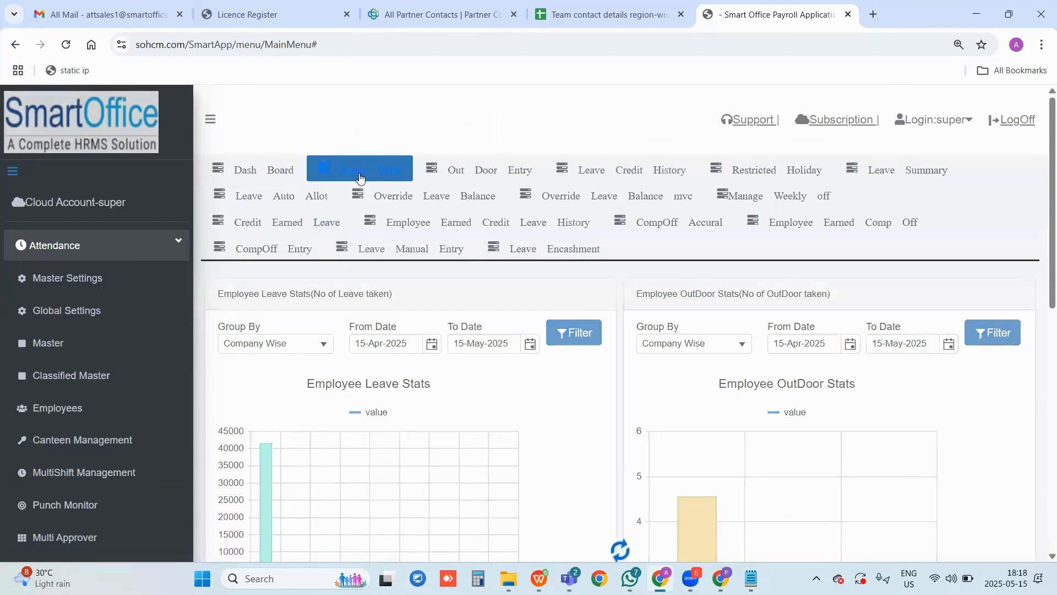
pyautogui.scroll(-1, 320, 373)
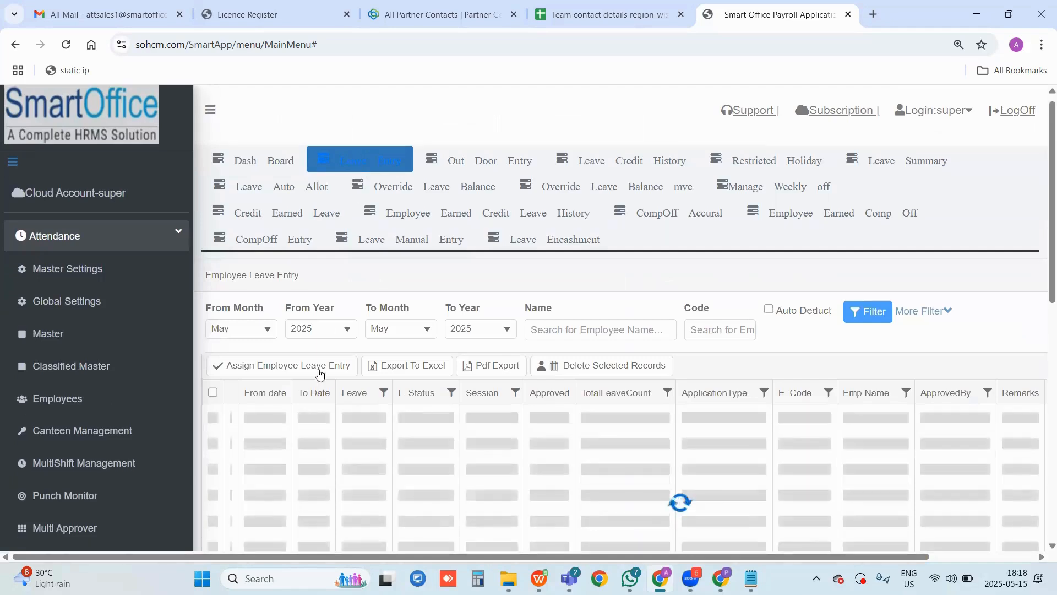
pyautogui.scroll(-3, 320, 374)
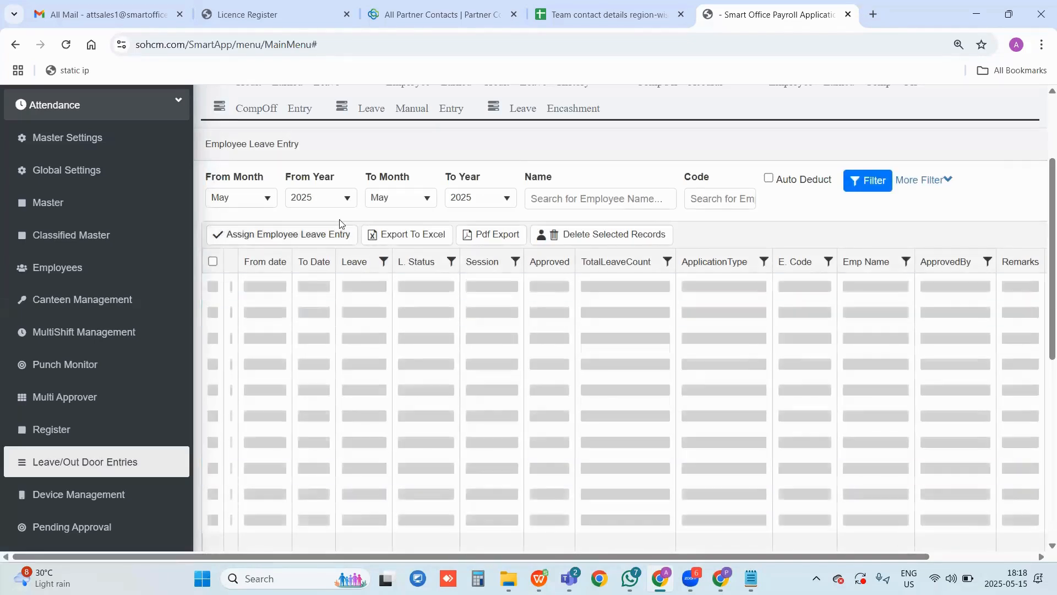
pyautogui.scroll(3, 317, 231)
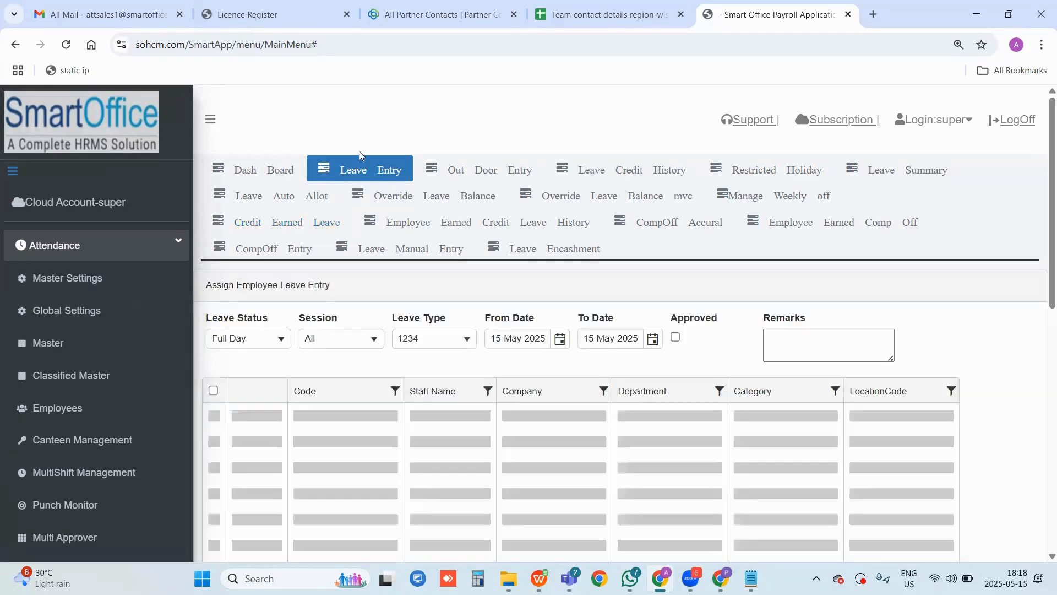
# Select the first listed employee and set the leave to Half Day, Session 2, leave type CL
pyautogui.scroll(-1, 236, 408)
pyautogui.scroll(-1, 234, 406)
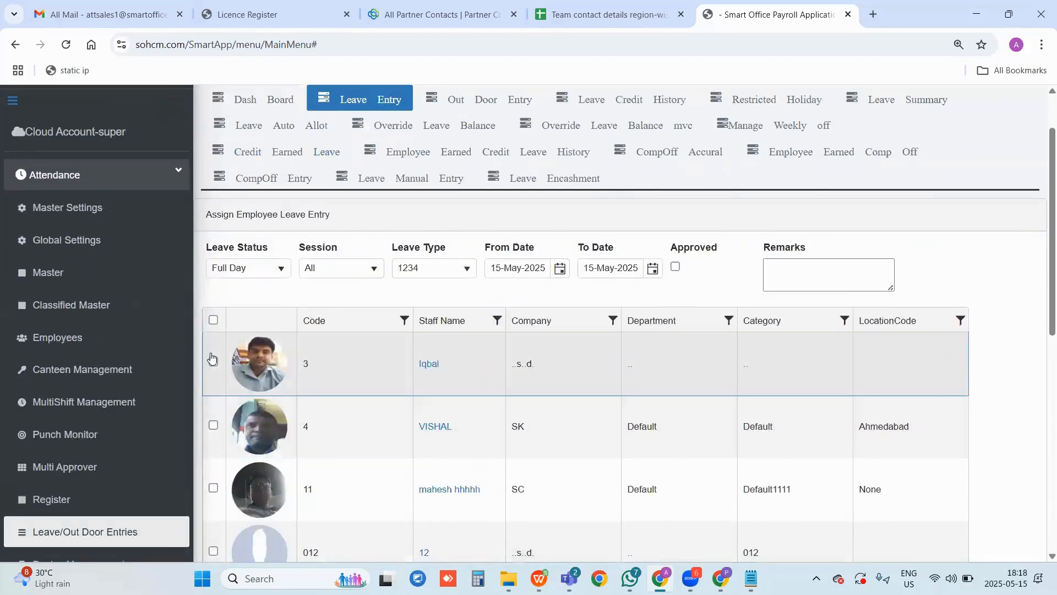
pyautogui.click(214, 361)
pyautogui.click(260, 268)
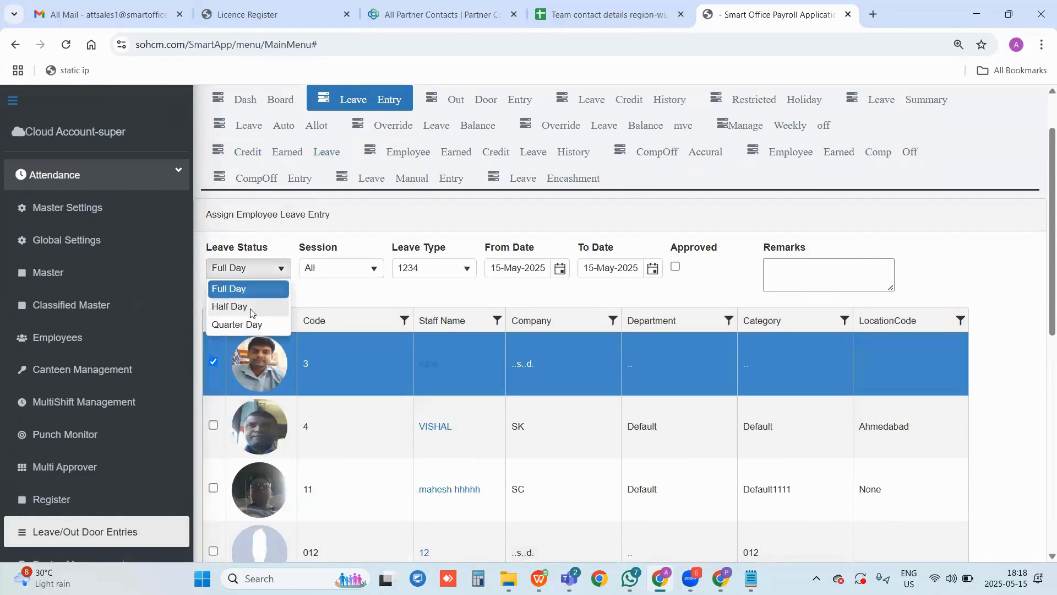
pyautogui.click(237, 305)
pyautogui.click(359, 270)
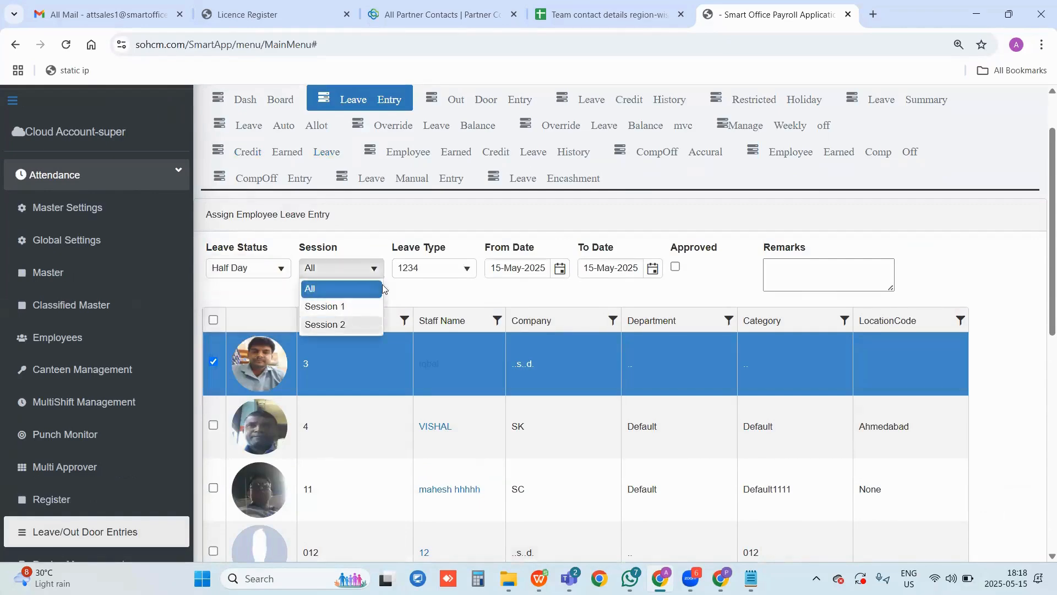
pyautogui.click(350, 323)
pyautogui.click(414, 272)
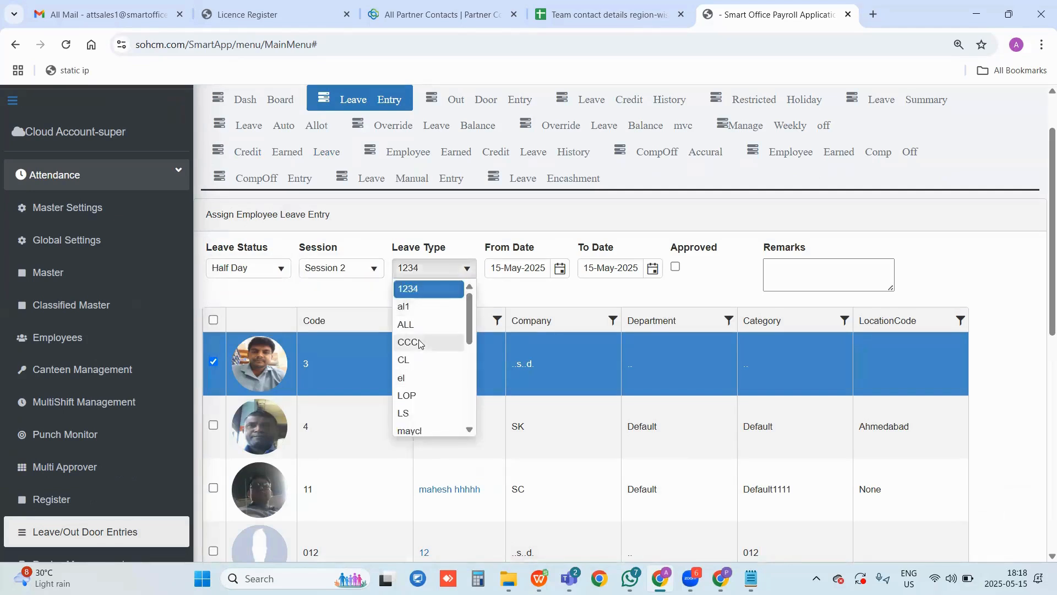
pyautogui.click(413, 360)
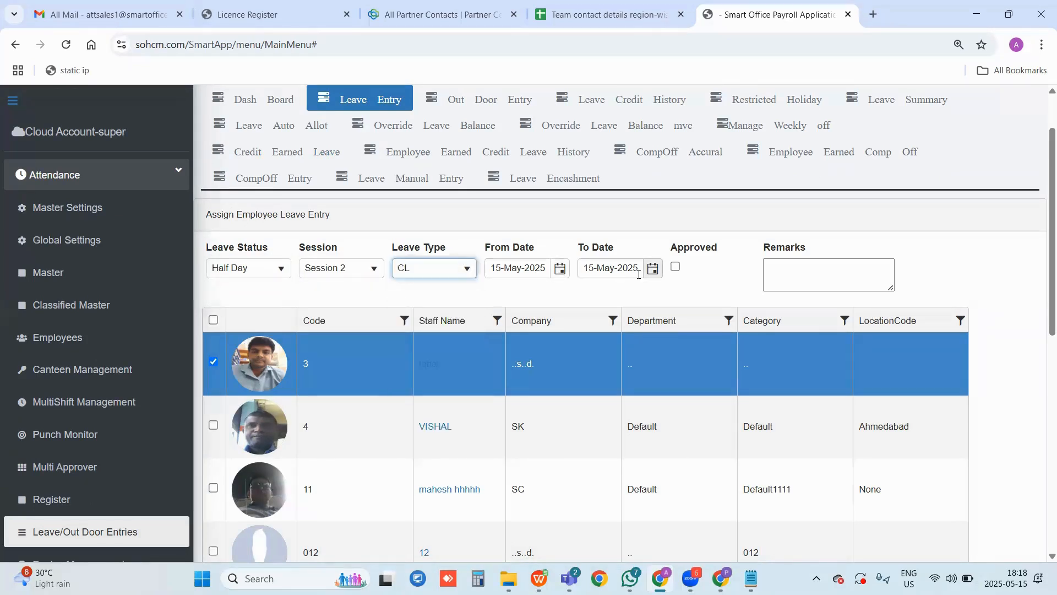
pyautogui.click(675, 267)
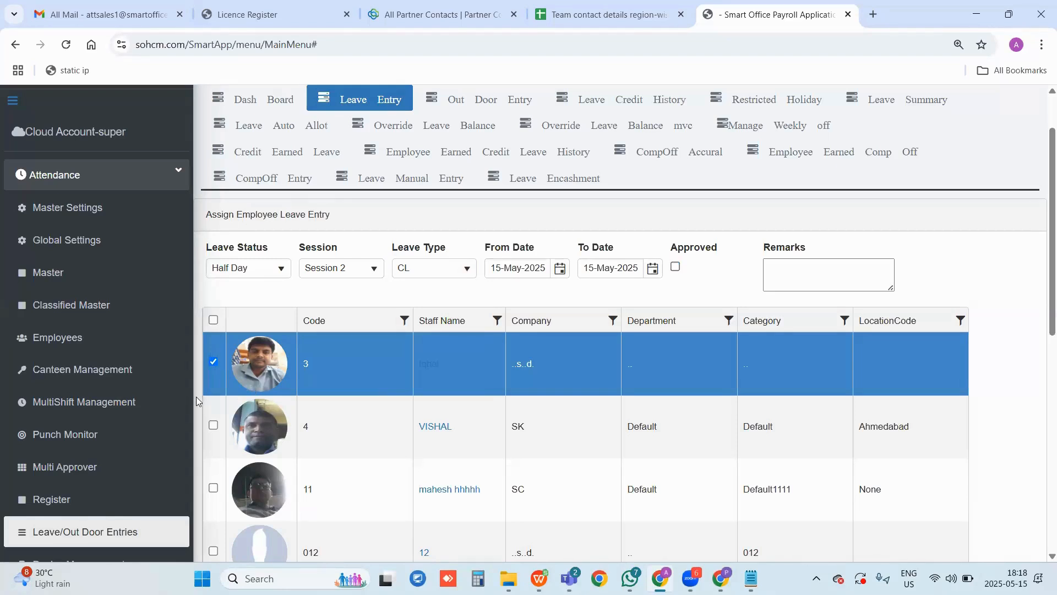
pyautogui.scroll(-1, 359, 387)
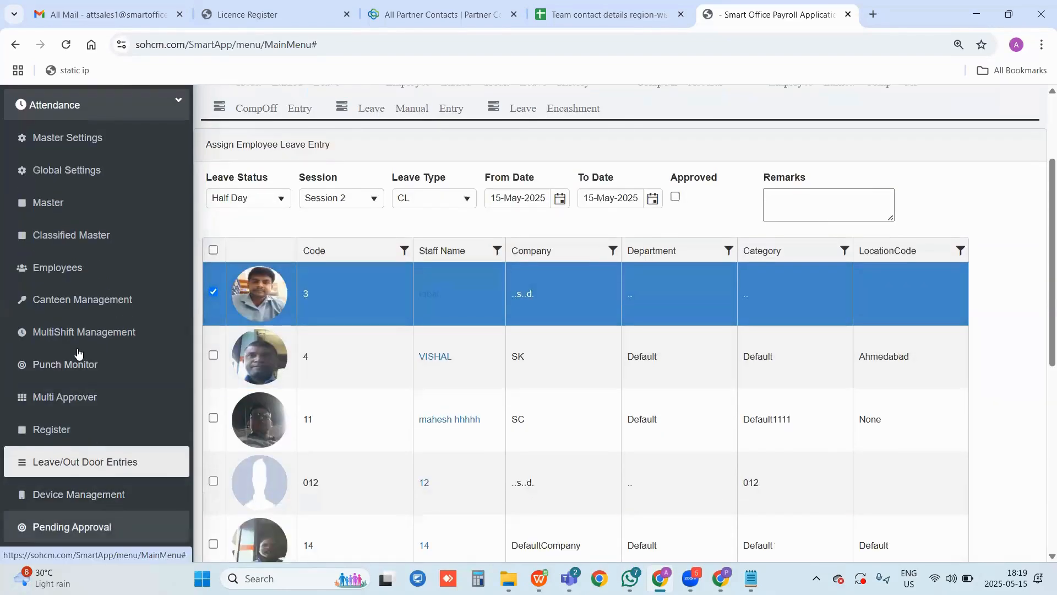
pyautogui.scroll(-3, 80, 342)
pyautogui.scroll(2, 471, 315)
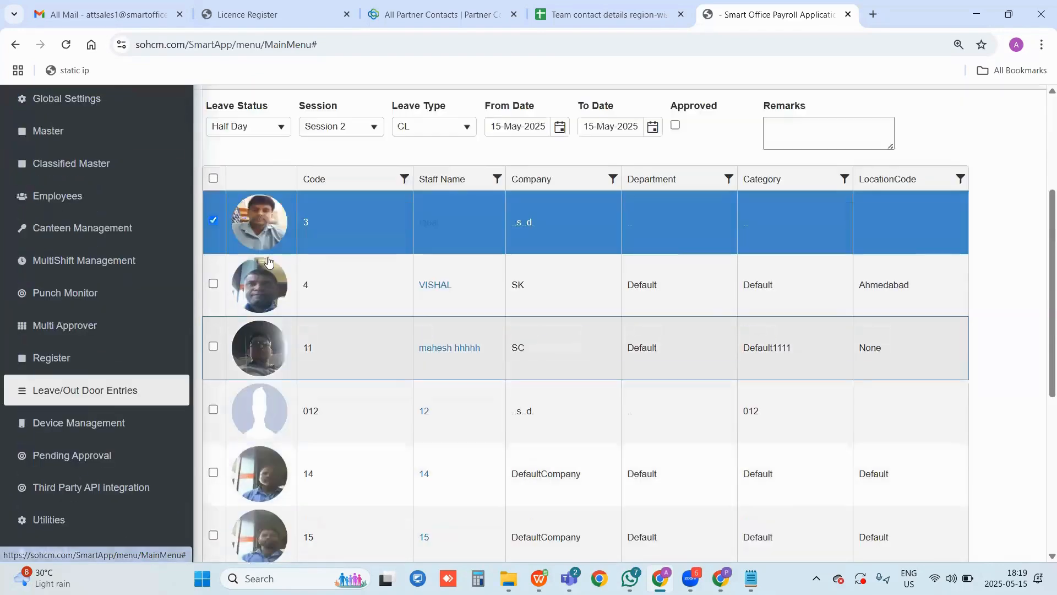
# Review the leave assignment form down to its allotment action, and open the employees' Out Door Entry page
pyautogui.scroll(3, 516, 391)
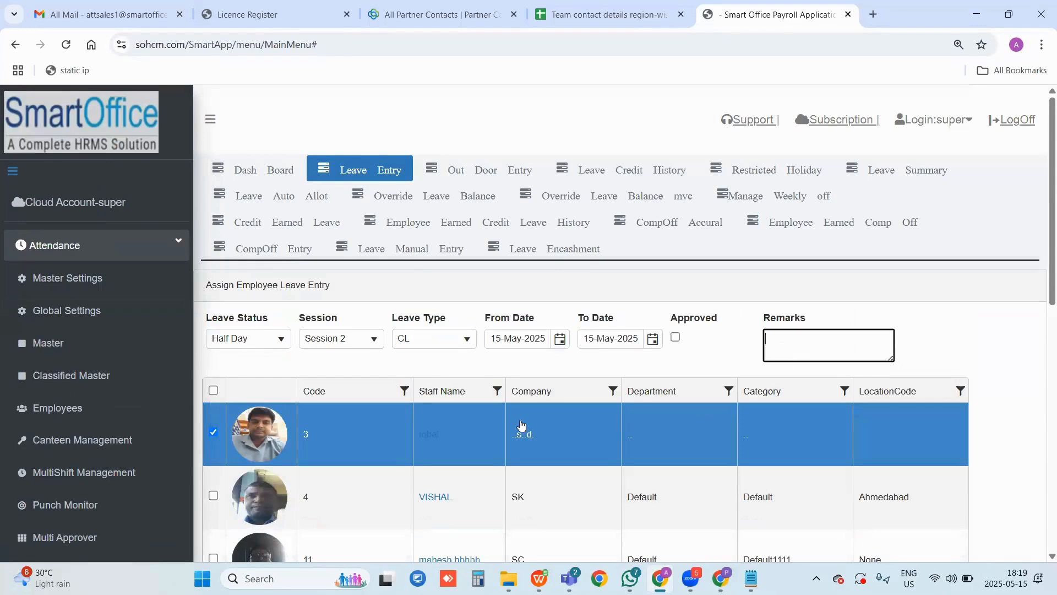
pyautogui.scroll(-8, 277, 461)
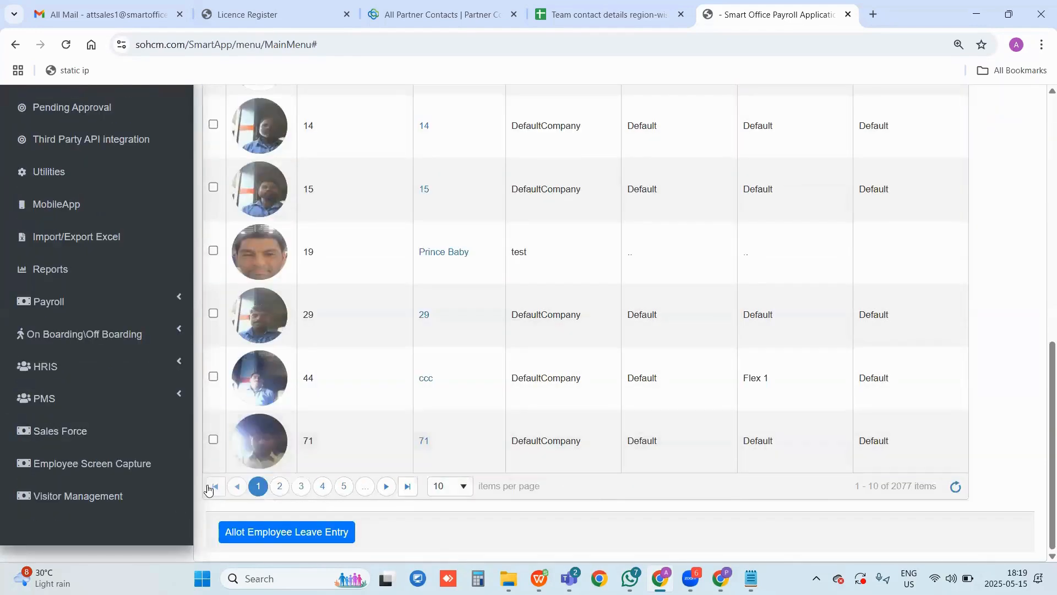
pyautogui.scroll(9, 202, 469)
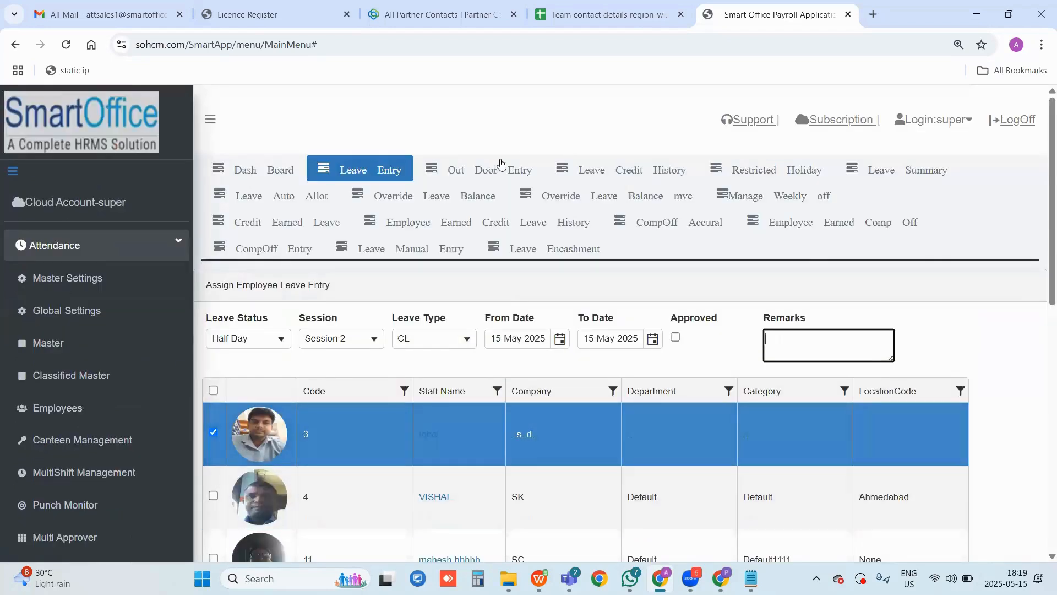
pyautogui.click(501, 168)
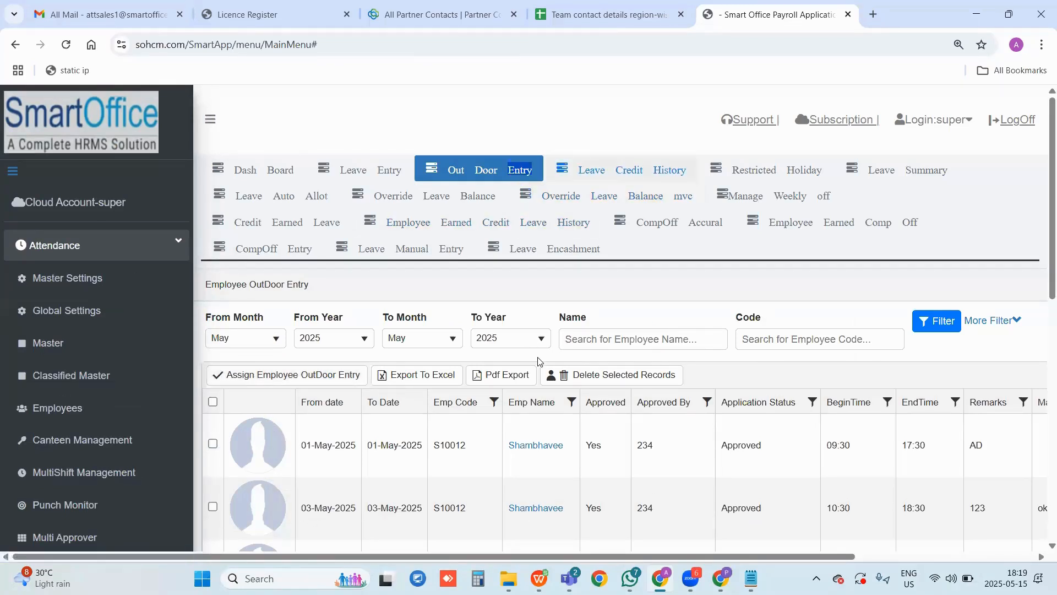
# Open Leave Credit History and filter the leave credits from 01-May-2025 to 15-May-2025
pyautogui.click(678, 168)
pyautogui.scroll(-3, 359, 363)
pyautogui.scroll(3, 307, 335)
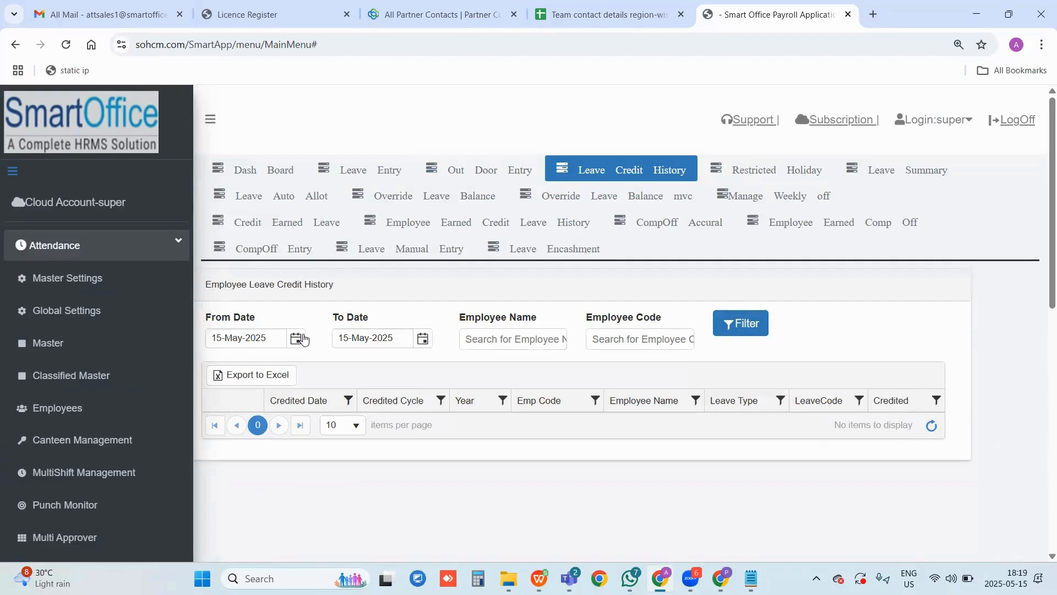
pyautogui.click(303, 338)
pyautogui.click(307, 408)
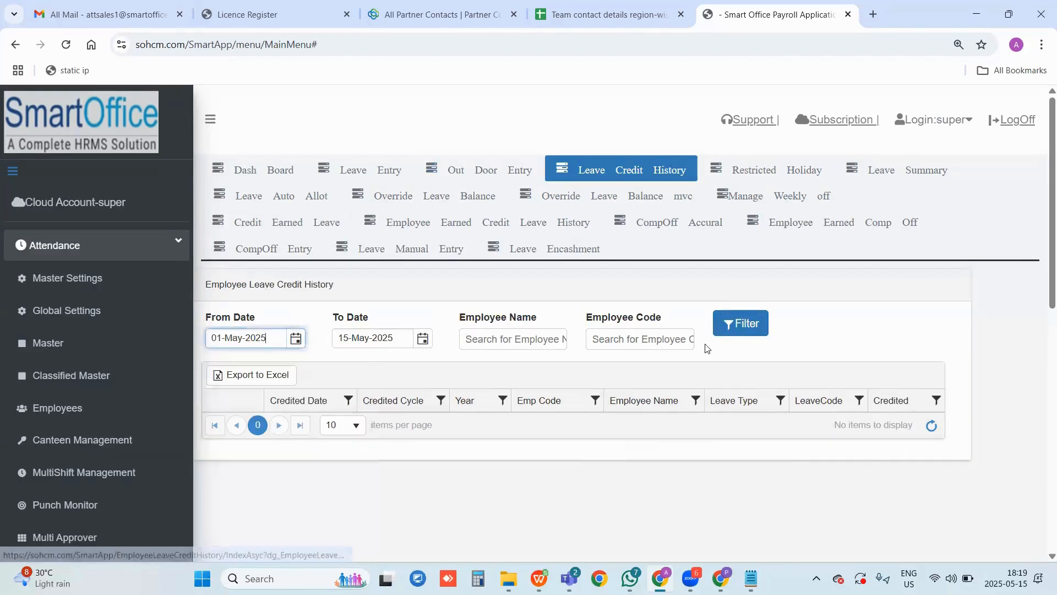
pyautogui.click(741, 323)
# Examine the employees' credited leave types and amounts, and check the Employee Name and Employee Code filters
pyautogui.scroll(-1, 638, 355)
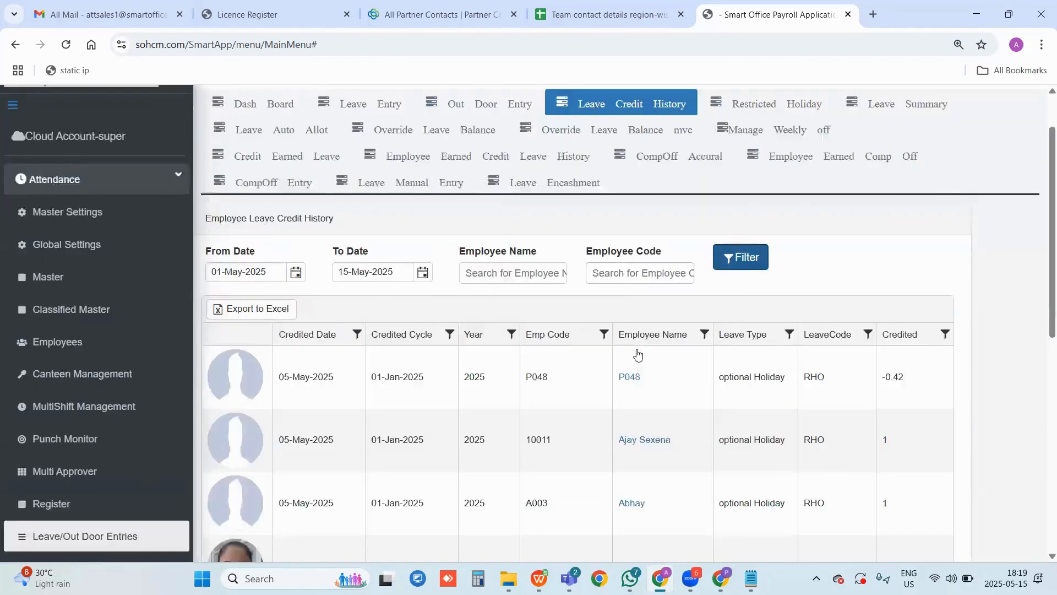
pyautogui.scroll(-2, 638, 355)
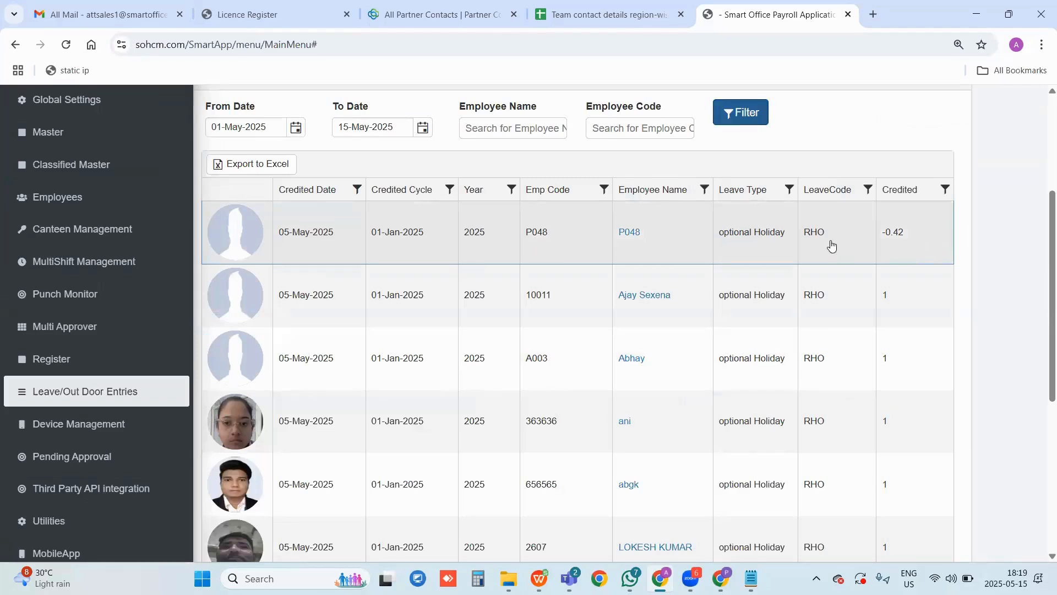
pyautogui.click(905, 307)
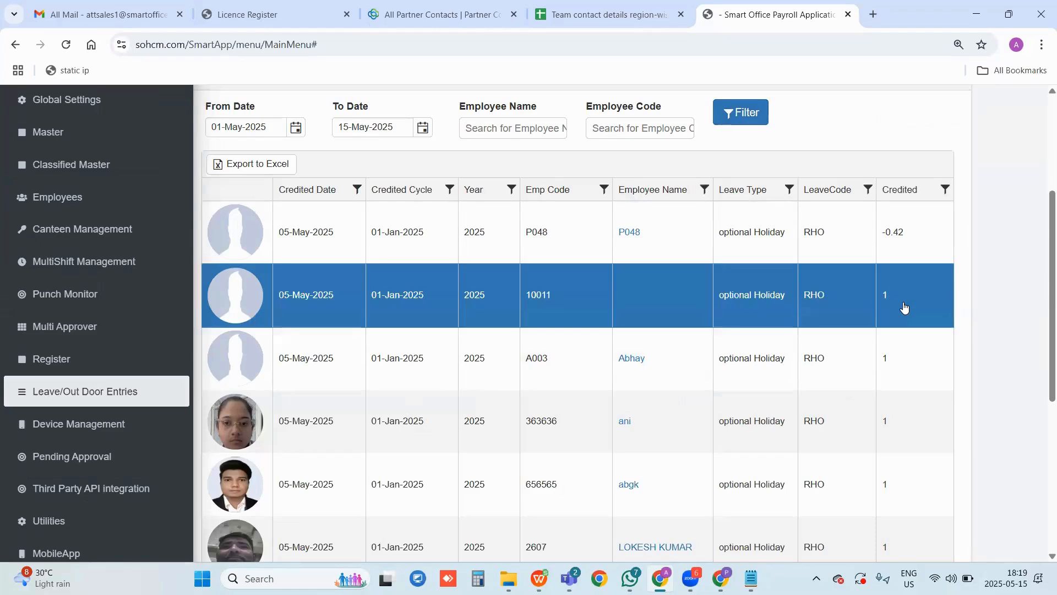
pyautogui.scroll(4, 675, 271)
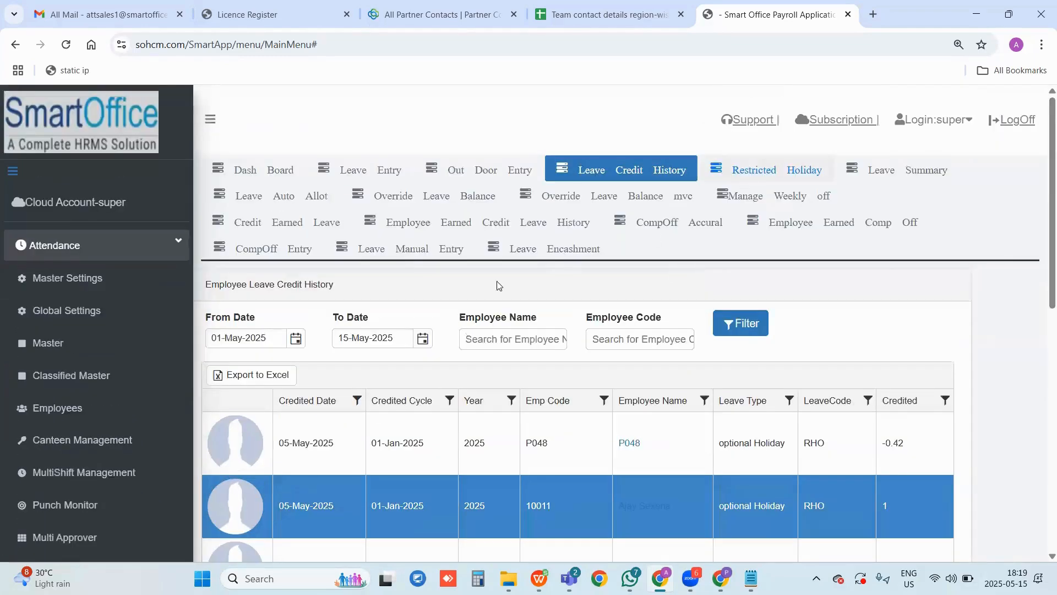
pyautogui.click(657, 346)
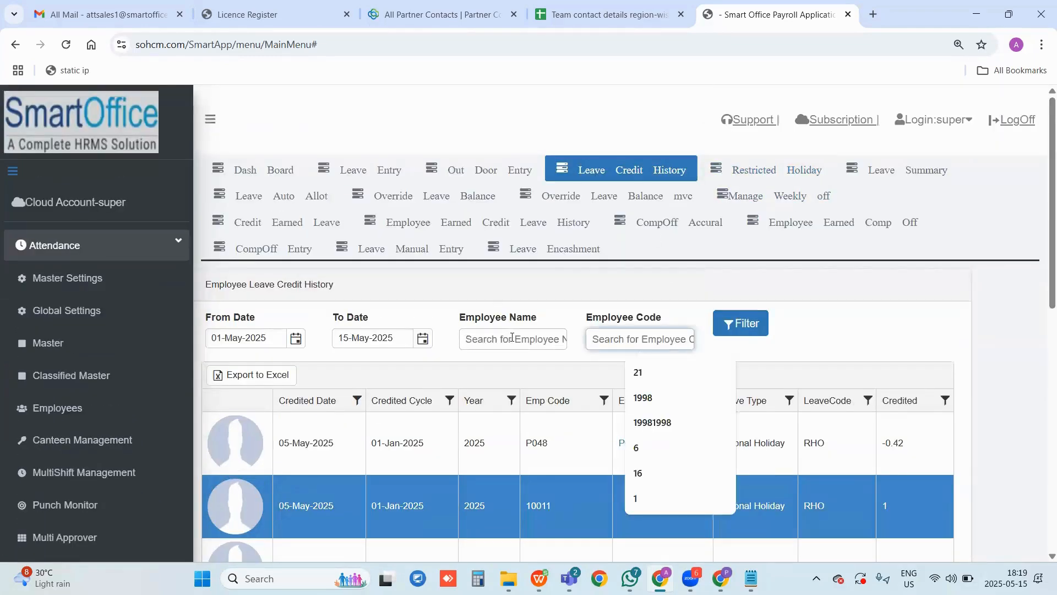
pyautogui.click(512, 337)
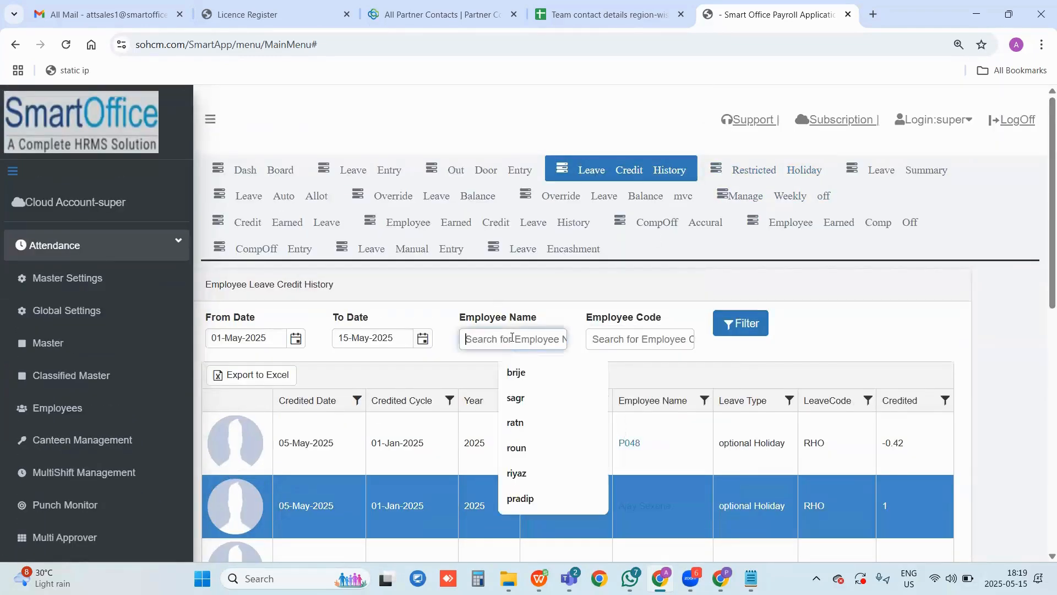
# Open the employees' Restricted Holiday list and inspect the approval status and approver of individual requests
pyautogui.click(768, 174)
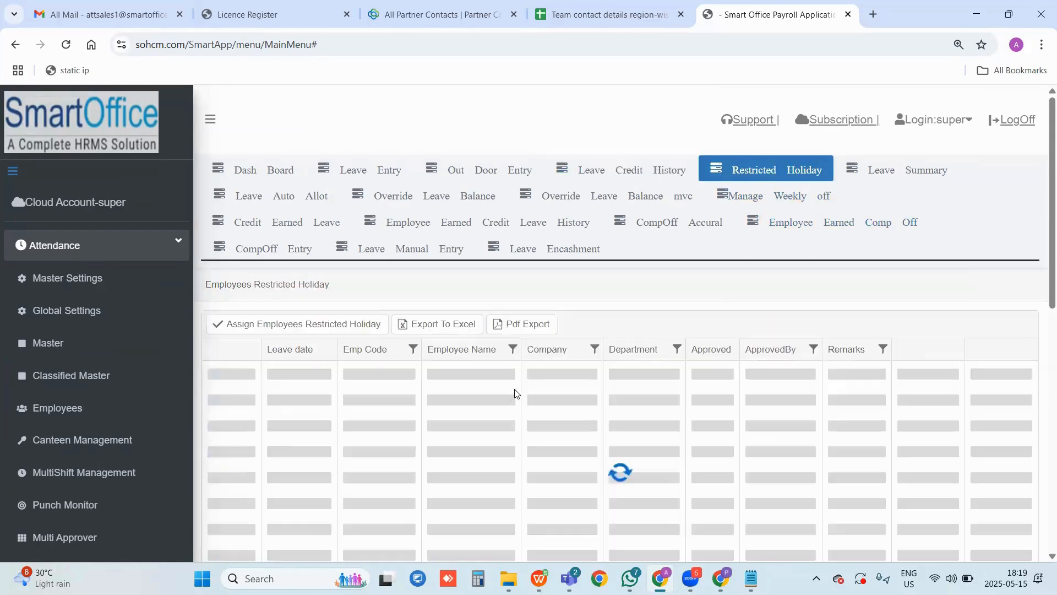
pyautogui.scroll(-3, 659, 371)
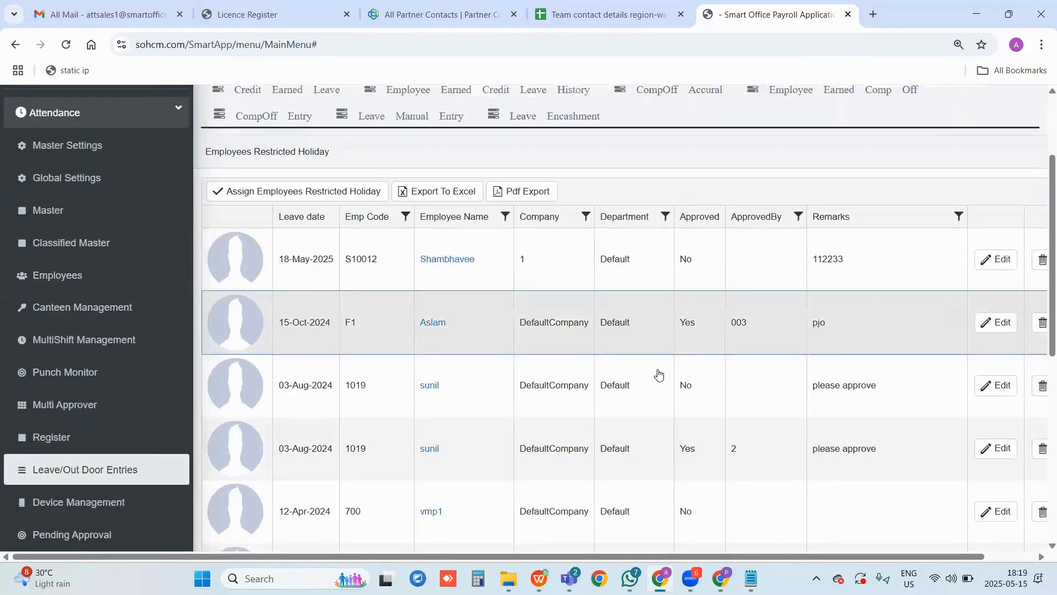
pyautogui.click(702, 326)
pyautogui.click(702, 253)
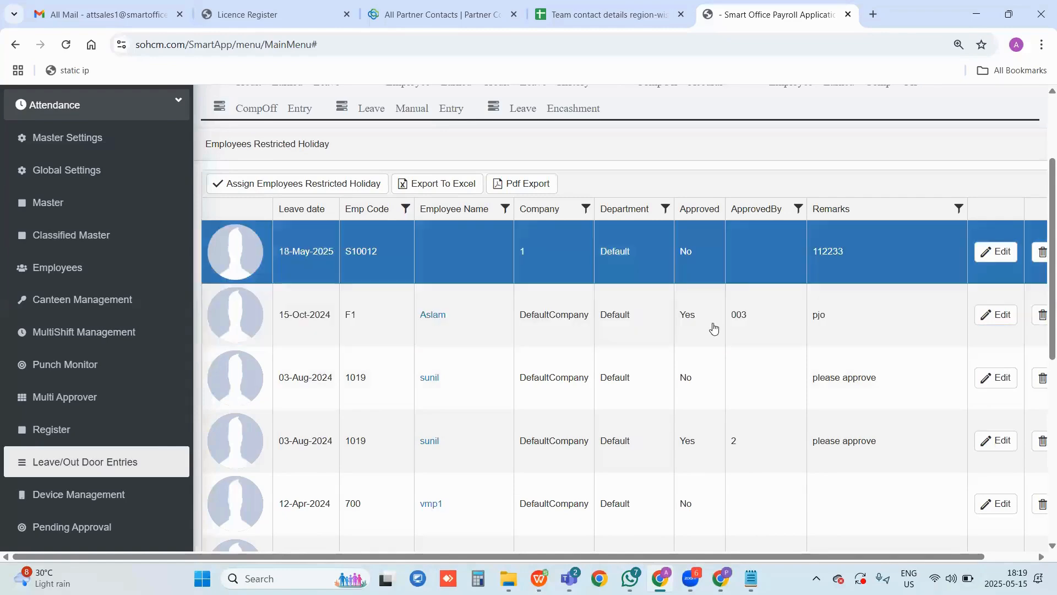
pyautogui.scroll(3, 729, 312)
pyautogui.scroll(-3, 738, 363)
pyautogui.click(718, 354)
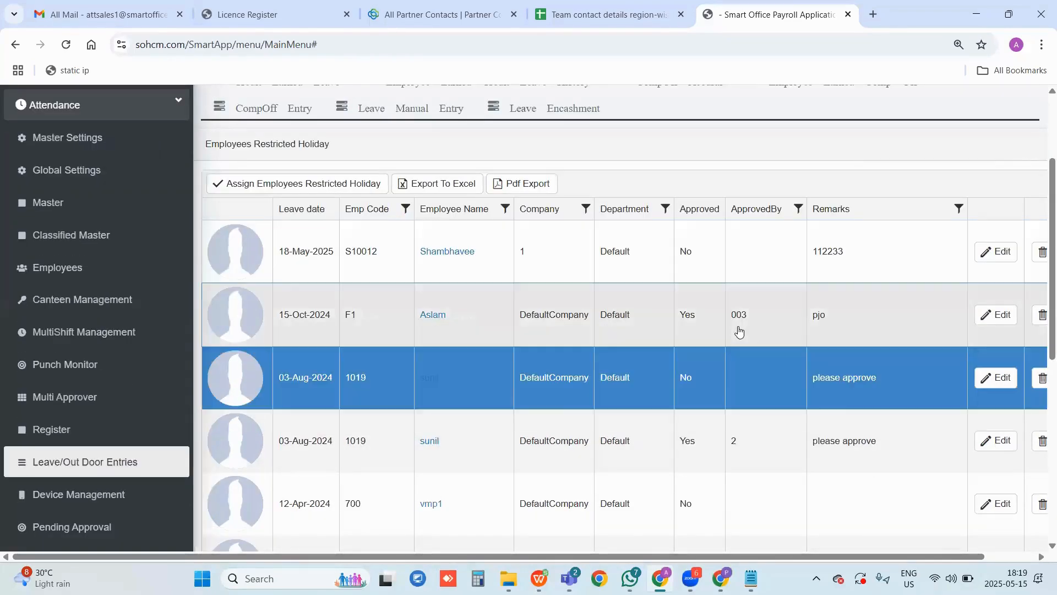
pyautogui.click(743, 328)
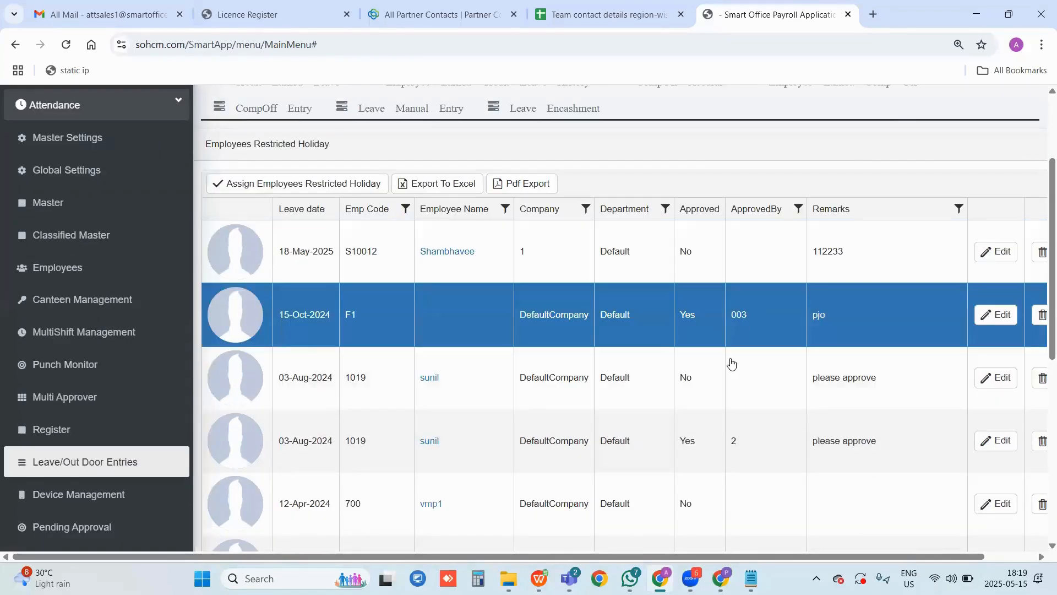
pyautogui.scroll(3, 731, 361)
# Open Leave Summary and filter it by the employee code of the first listed employee
pyautogui.click(932, 182)
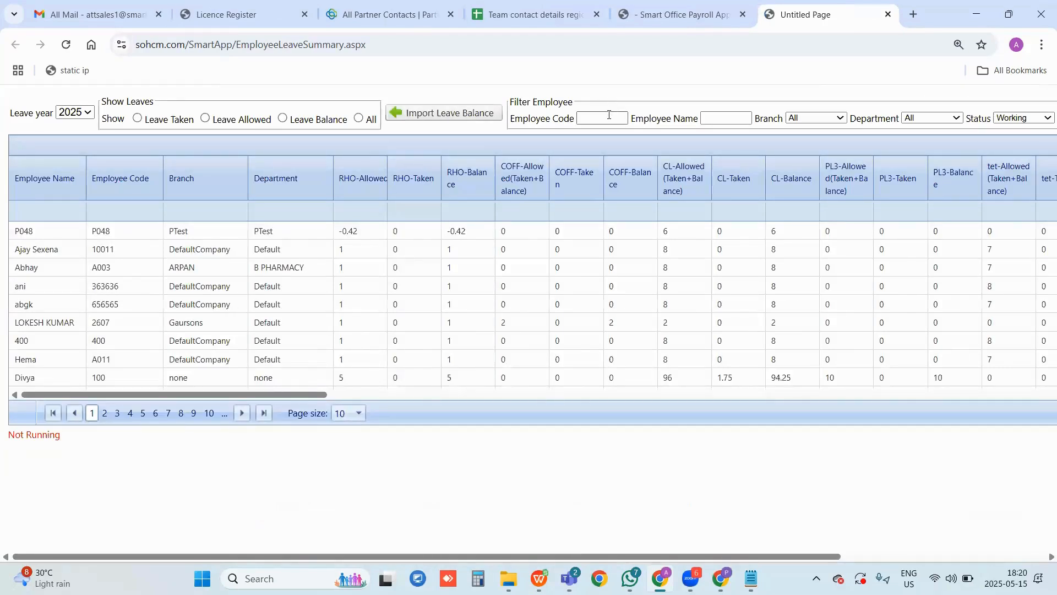
pyautogui.click(609, 113)
pyautogui.write('p048')
pyautogui.moveTo(813, 556); pyautogui.dragTo(923, 556)
pyautogui.click(943, 118)
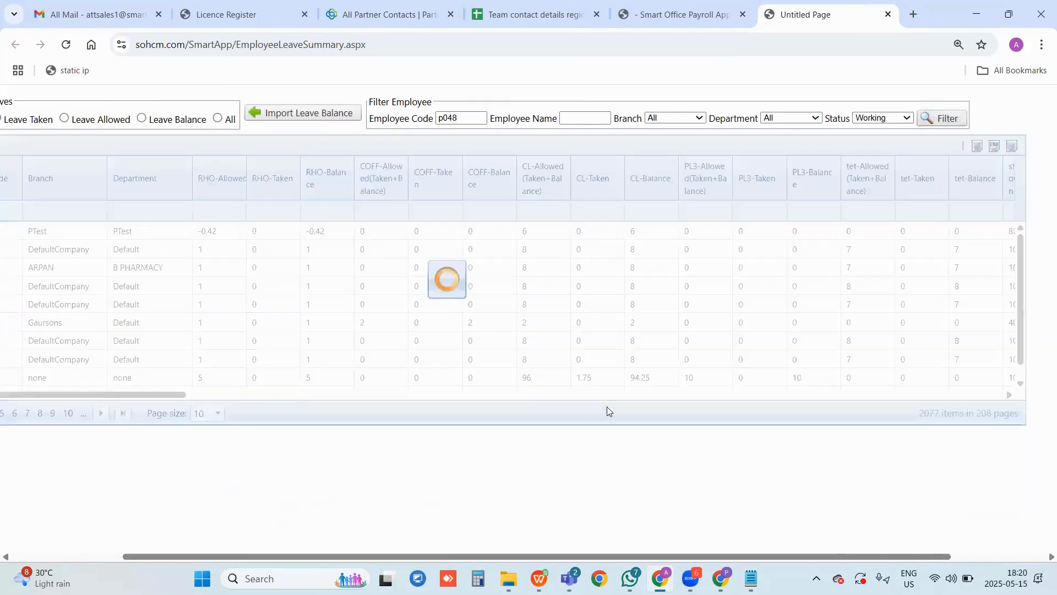
# Inspect the filtered employee's leave columns, checking the taken and allowed values of the shortest leave type
pyautogui.moveTo(151, 555); pyautogui.dragTo(60, 553)
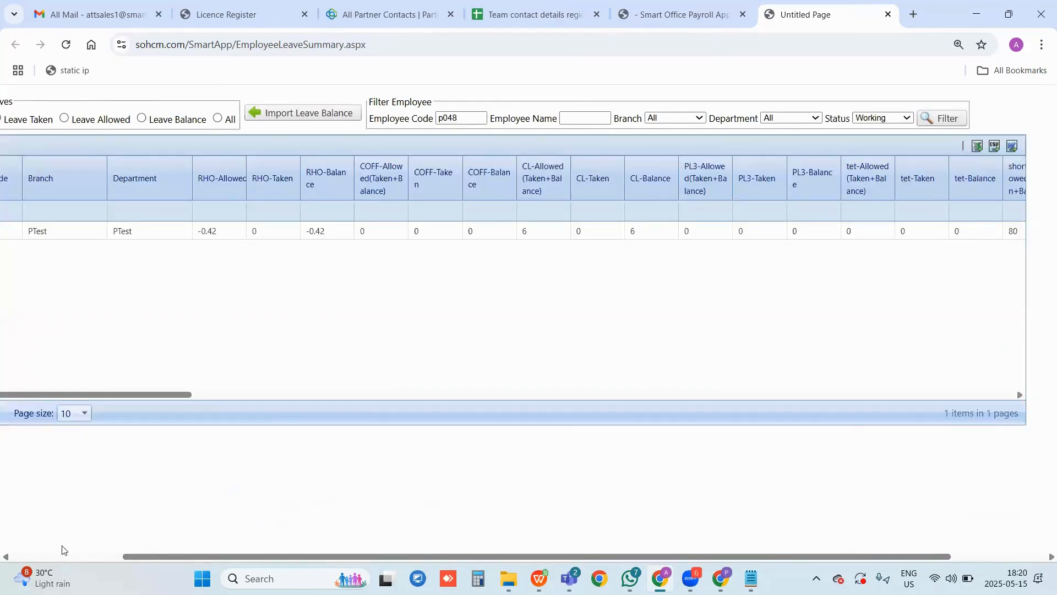
pyautogui.click(311, 398)
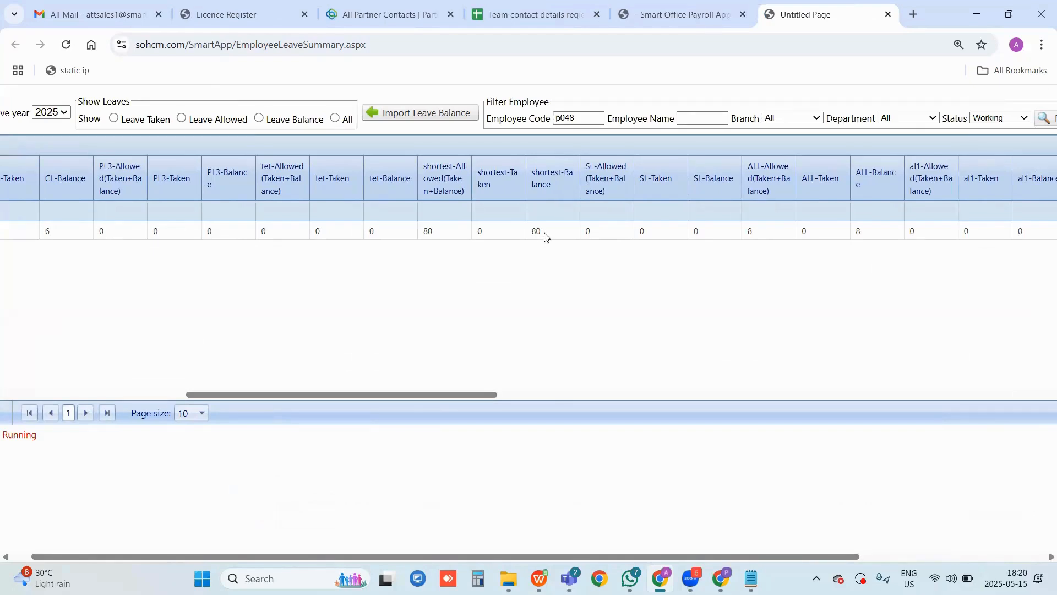
pyautogui.click(494, 235)
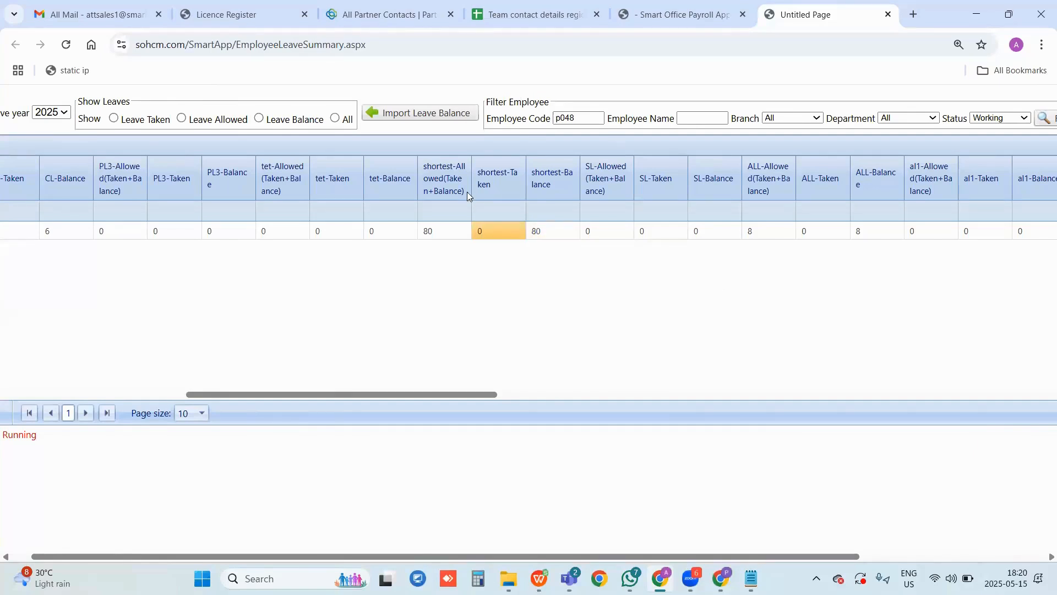
pyautogui.click(453, 228)
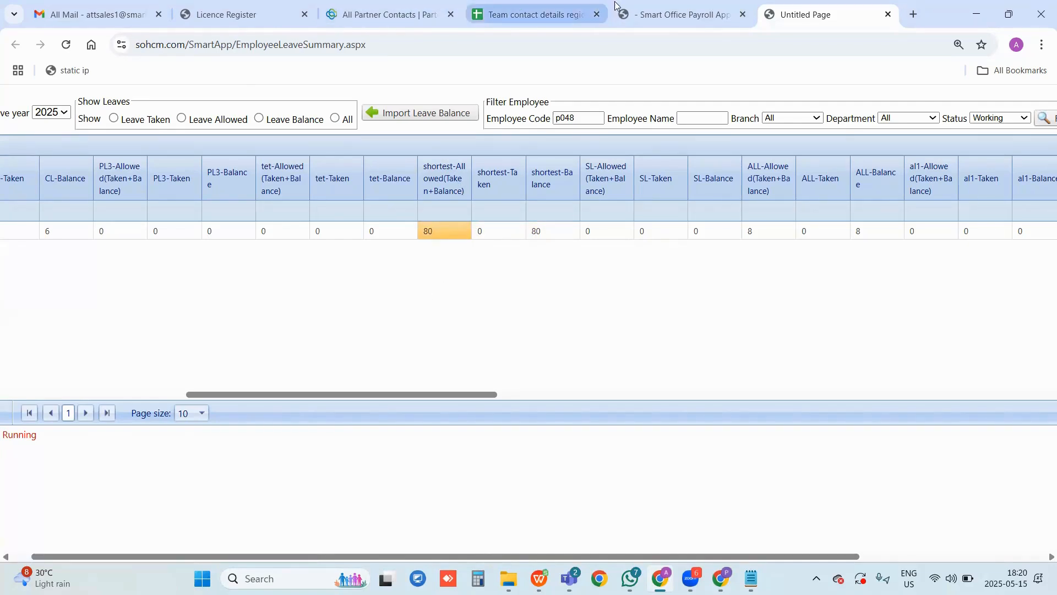
# Return to the main SmartOffice page and open the Pending Approval list for May 2025
pyautogui.click(677, 15)
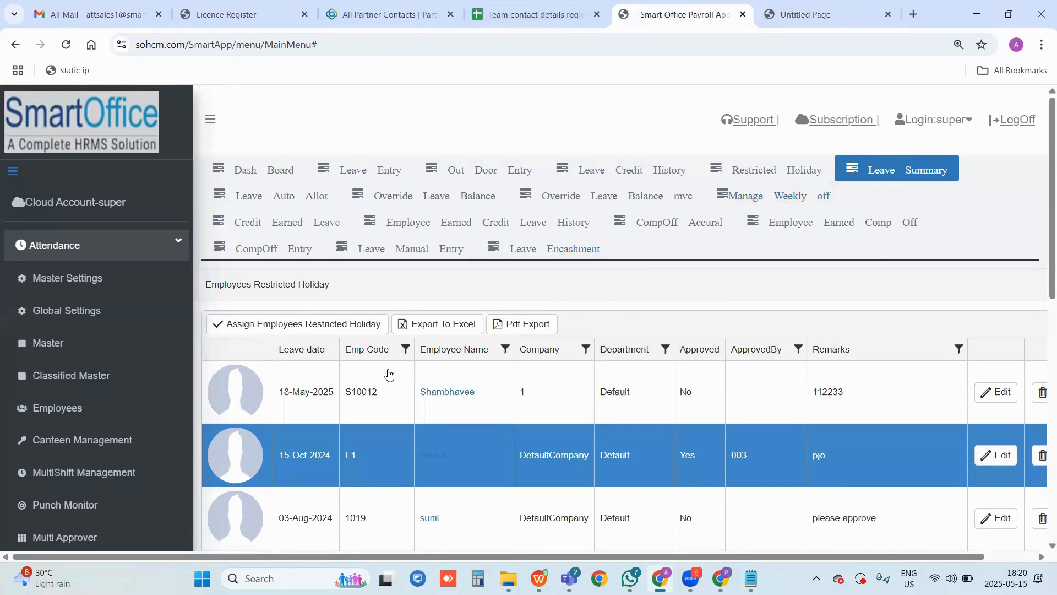
pyautogui.scroll(-3, 122, 406)
pyautogui.scroll(-3, 122, 405)
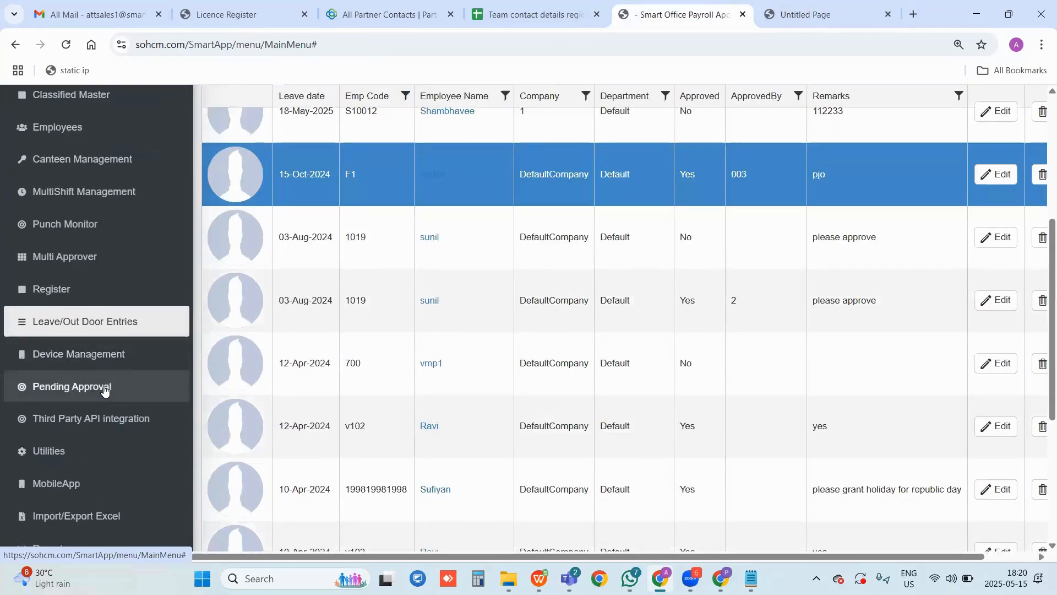
pyautogui.click(105, 388)
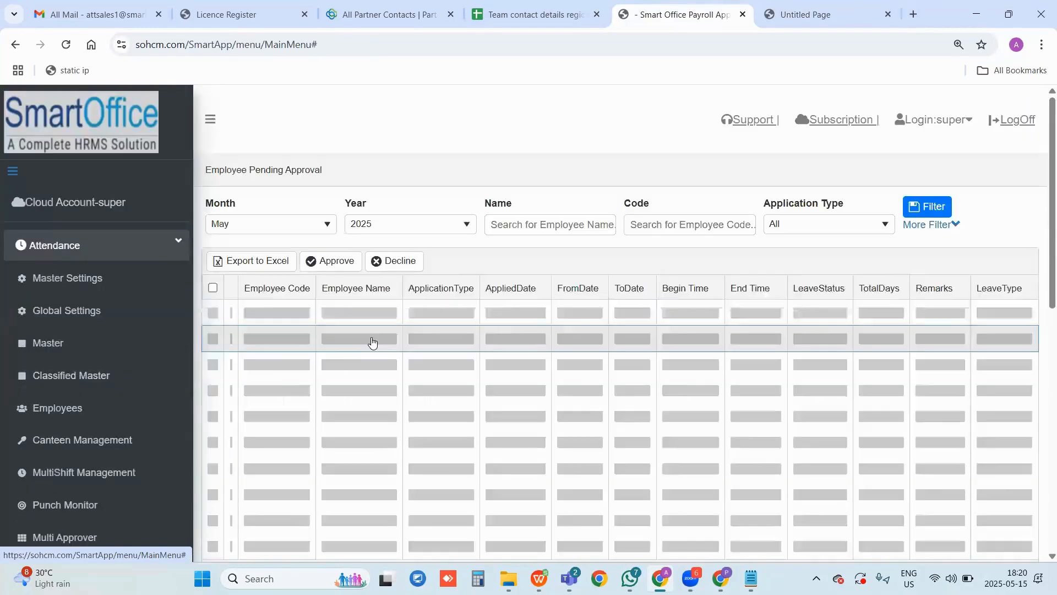
pyautogui.scroll(-1, 375, 345)
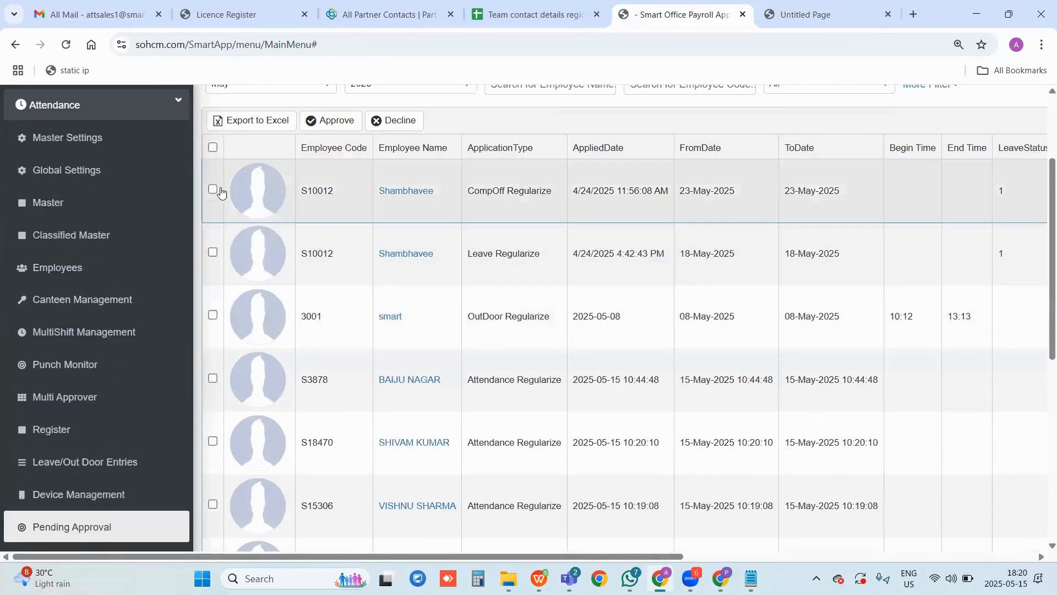
# Select the first CompOff Regularize request, look over the other pending requests, and try to decline the selected one
pyautogui.click(213, 189)
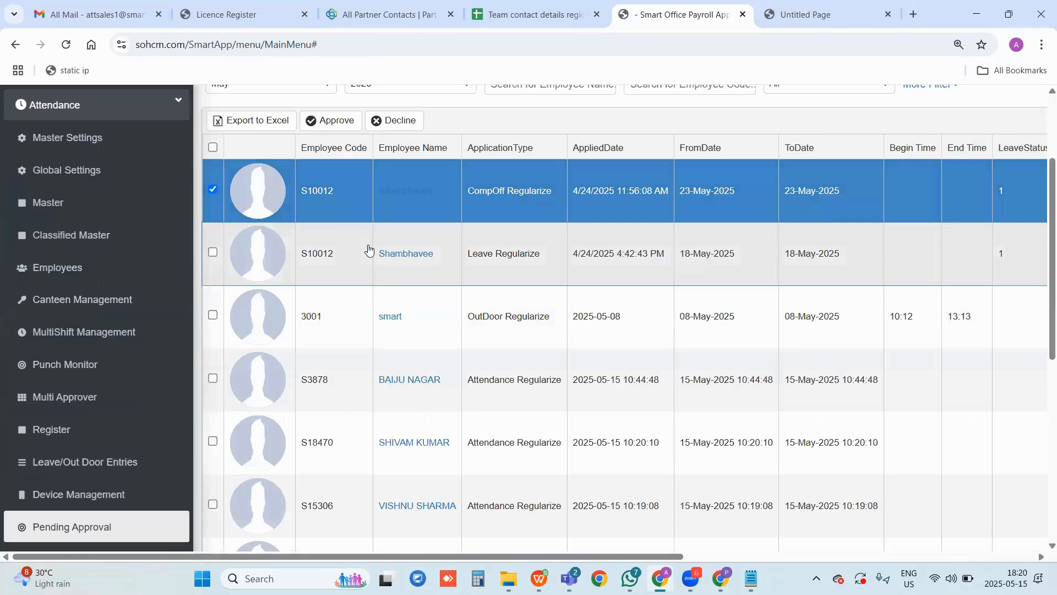
pyautogui.scroll(-4, 398, 267)
pyautogui.scroll(1, 537, 292)
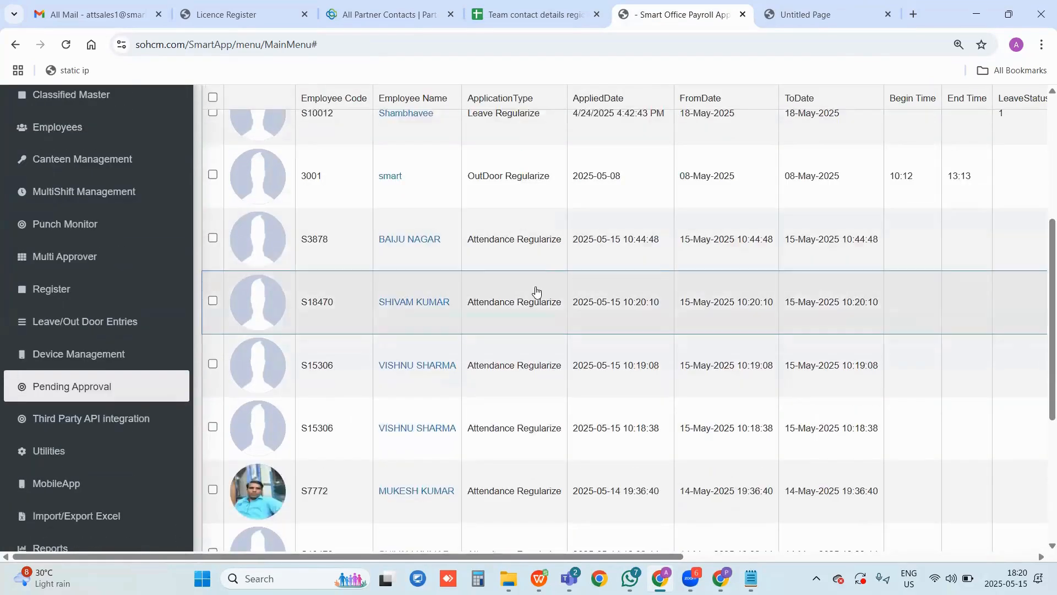
pyautogui.scroll(5, 537, 289)
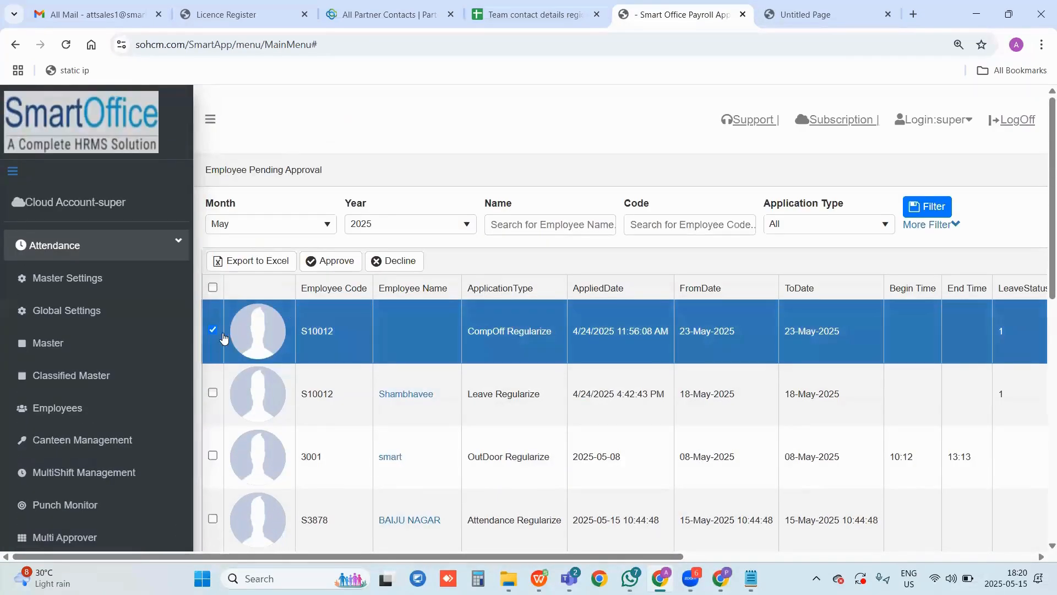
pyautogui.scroll(-4, 130, 444)
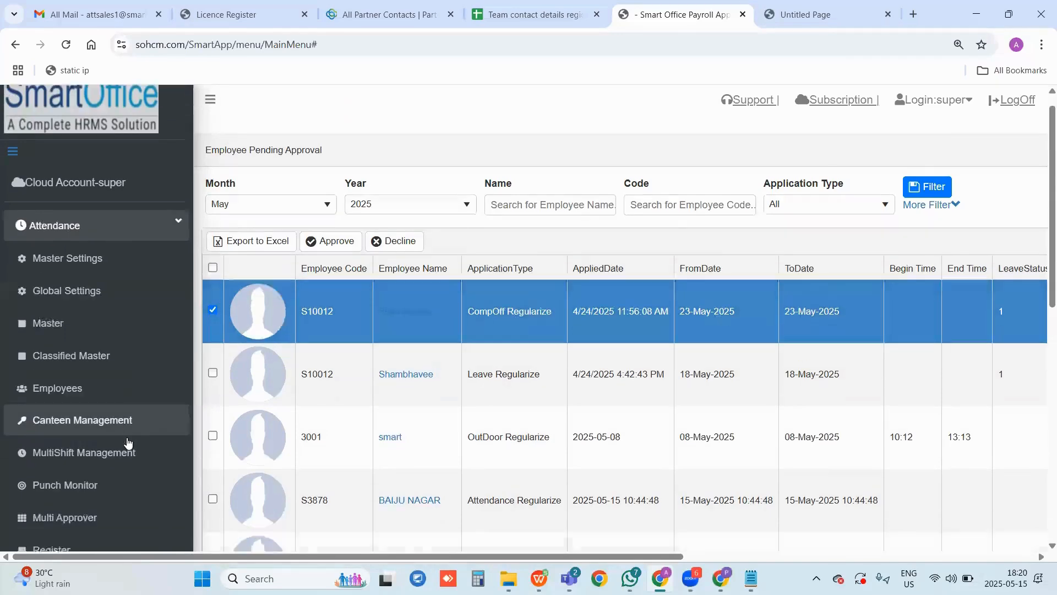
pyautogui.scroll(2, 192, 425)
pyautogui.scroll(2, 192, 425)
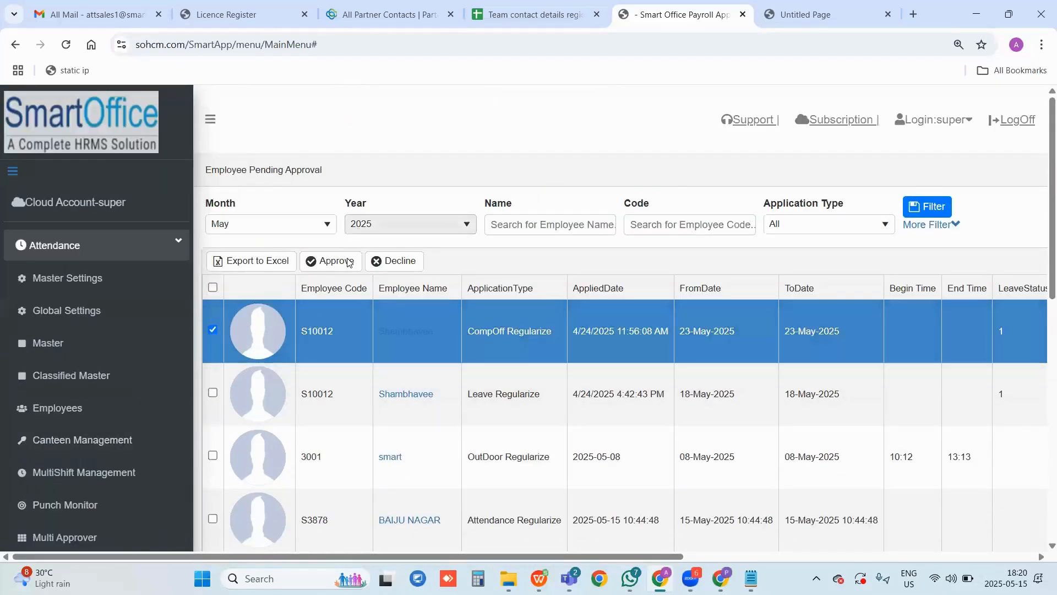
pyautogui.click(408, 263)
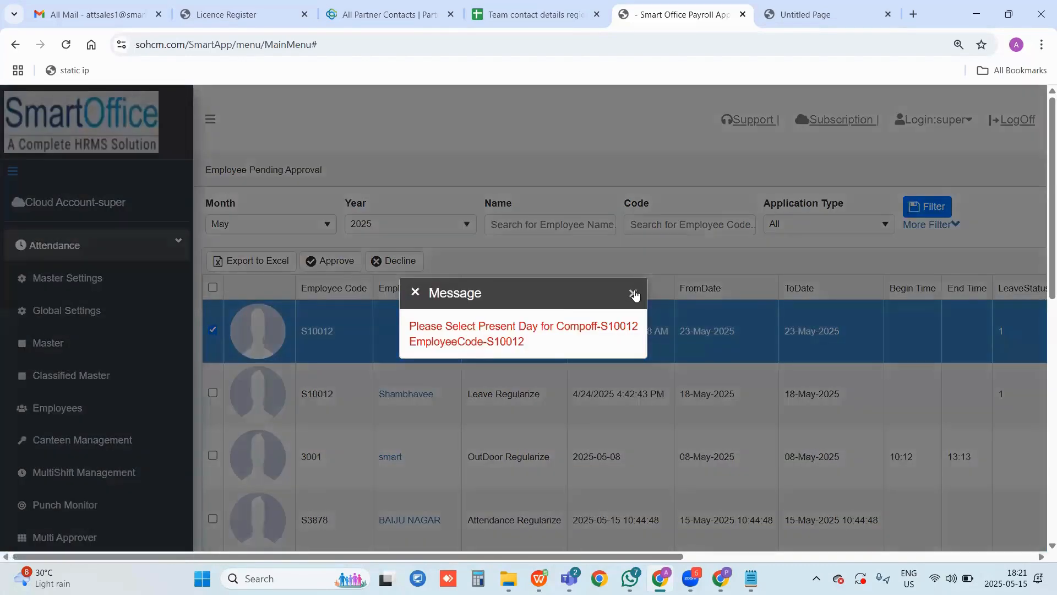
pyautogui.click(634, 290)
# Open Import/Export Excel under Attendance to view the employee details import page
pyautogui.scroll(-5, 190, 474)
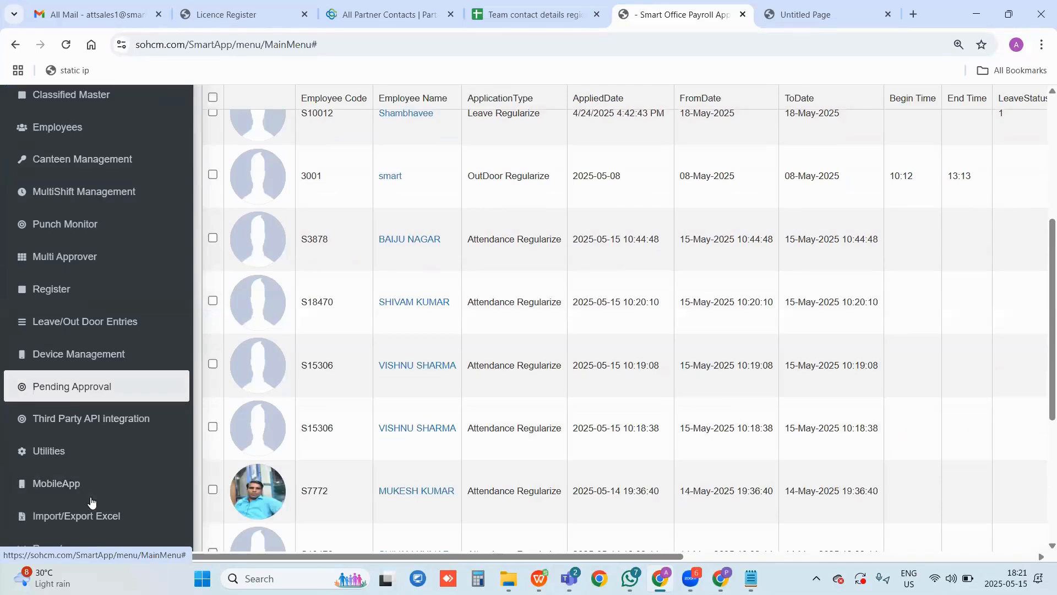
pyautogui.scroll(-1, 90, 503)
pyautogui.click(95, 442)
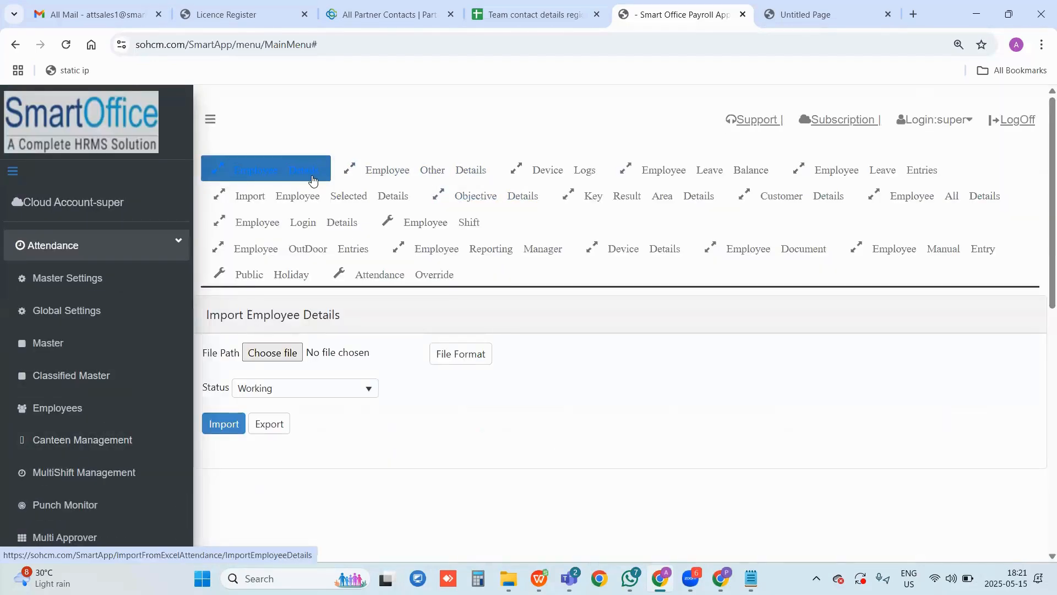
# Export the details of employees with Working status, view the exported spreadsheet, and return to the SmartOffice import page
pyautogui.click(298, 196)
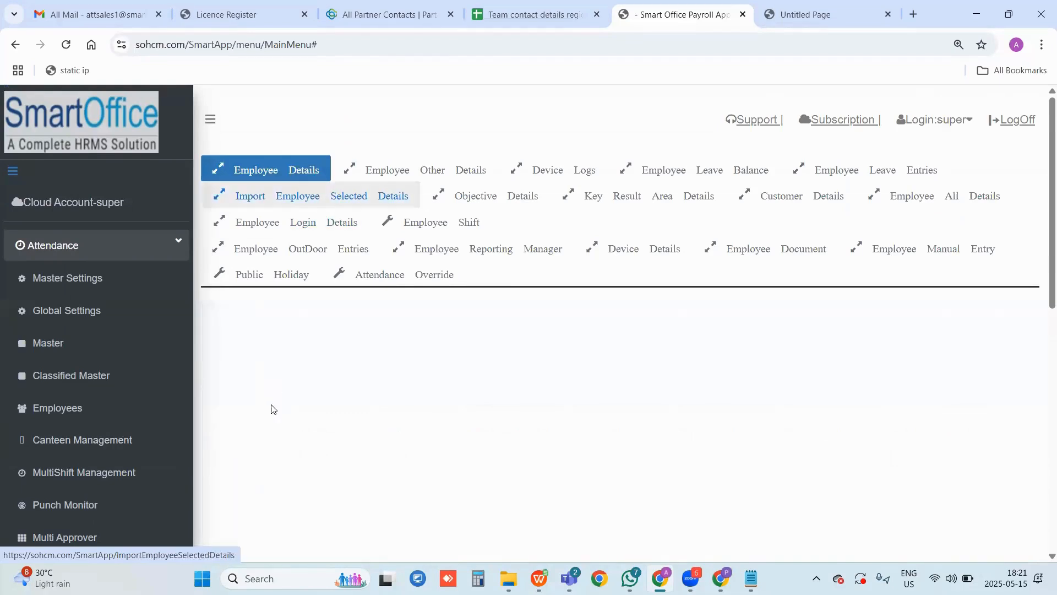
pyautogui.click(269, 424)
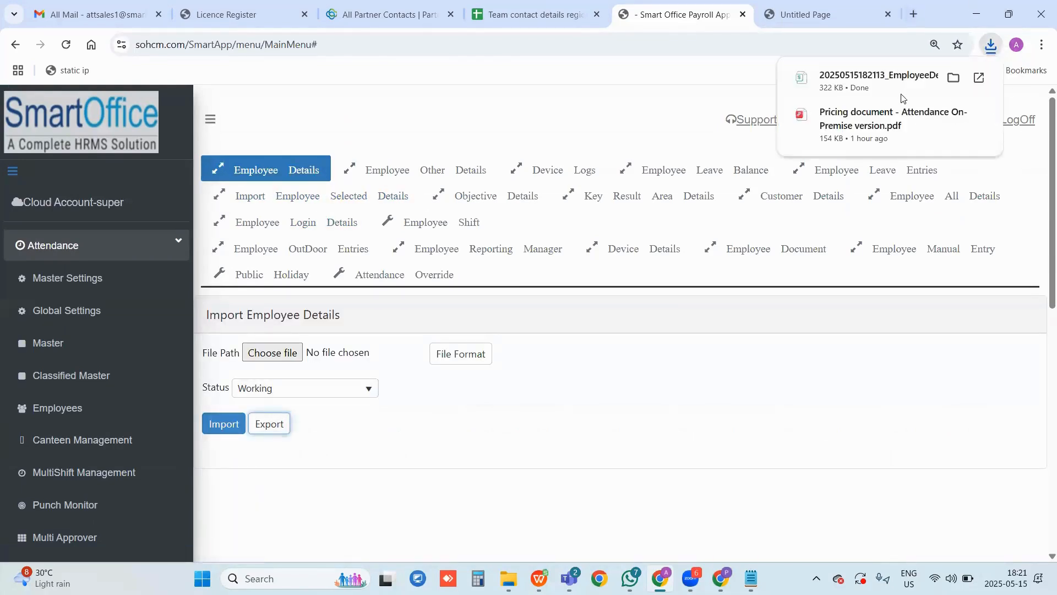
pyautogui.click(898, 88)
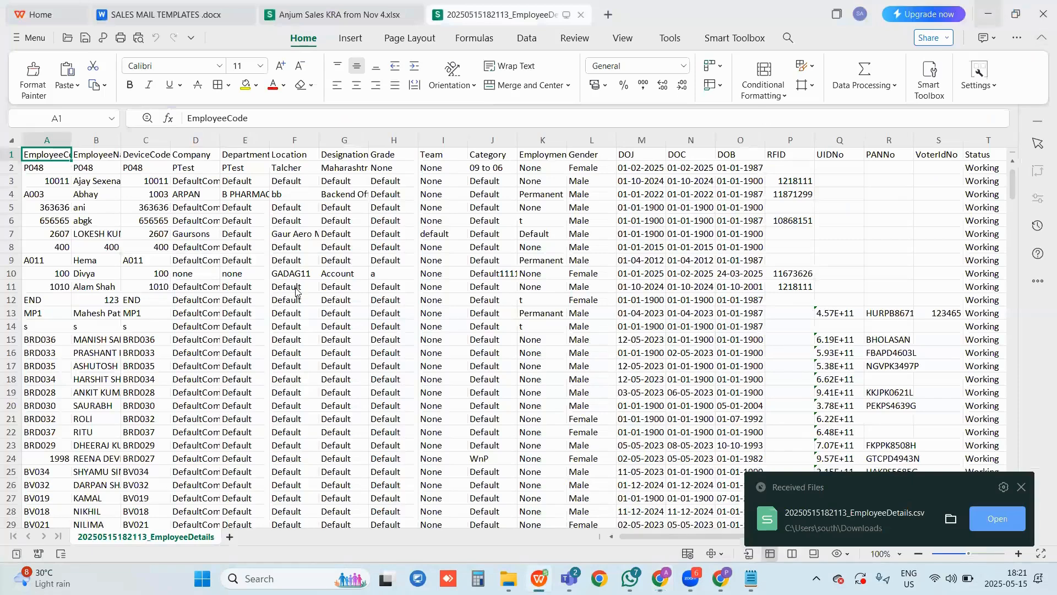
pyautogui.hotkey('alt', 'Tab')
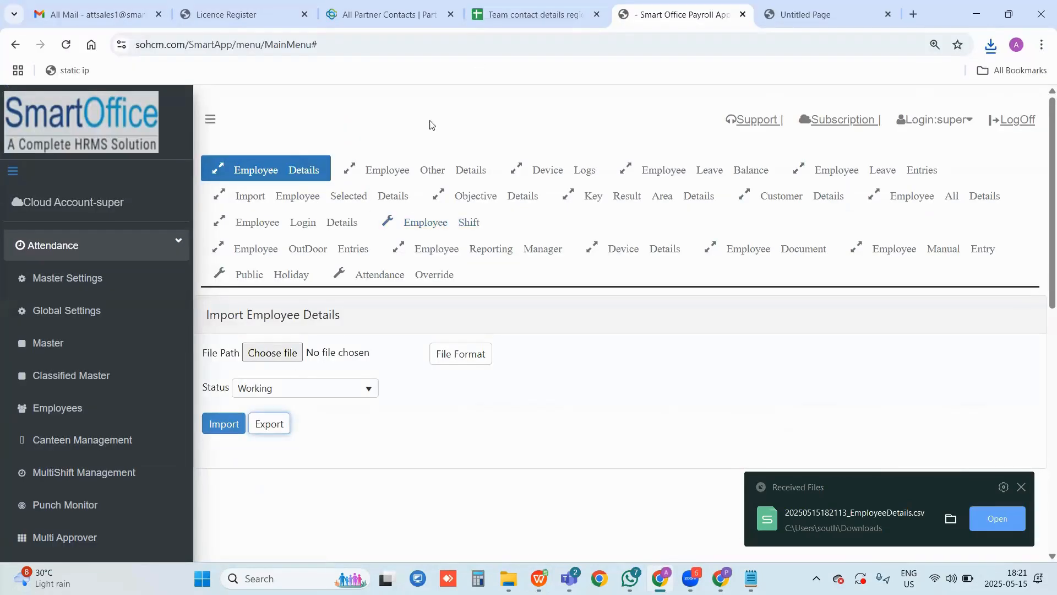
# Look through the import pages for Employee Other Details, Device Logs, Employee Leave Balance, Leave Entries and Login Details
pyautogui.click(406, 174)
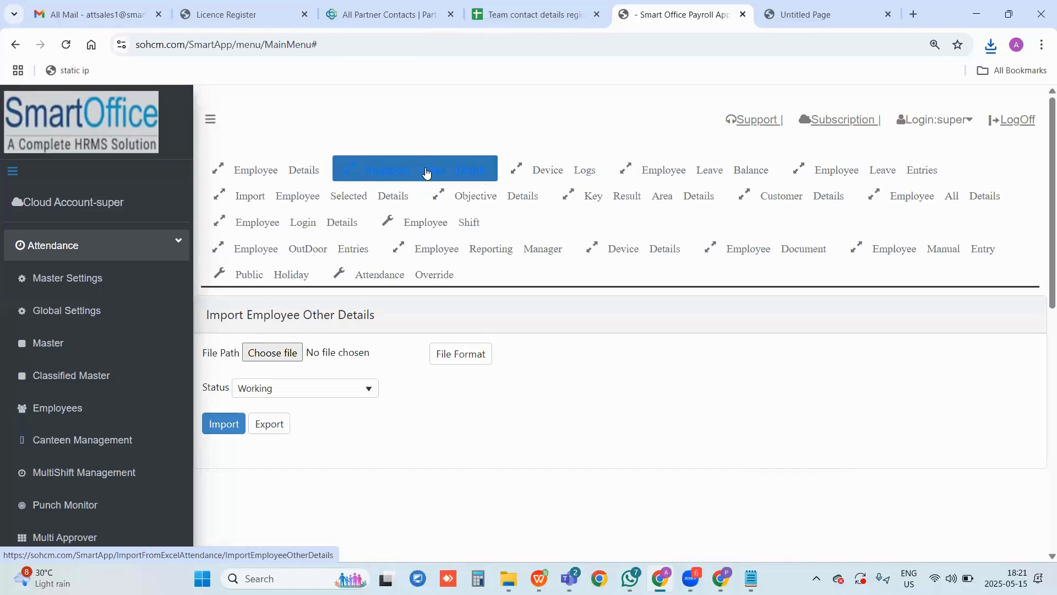
pyautogui.click(419, 175)
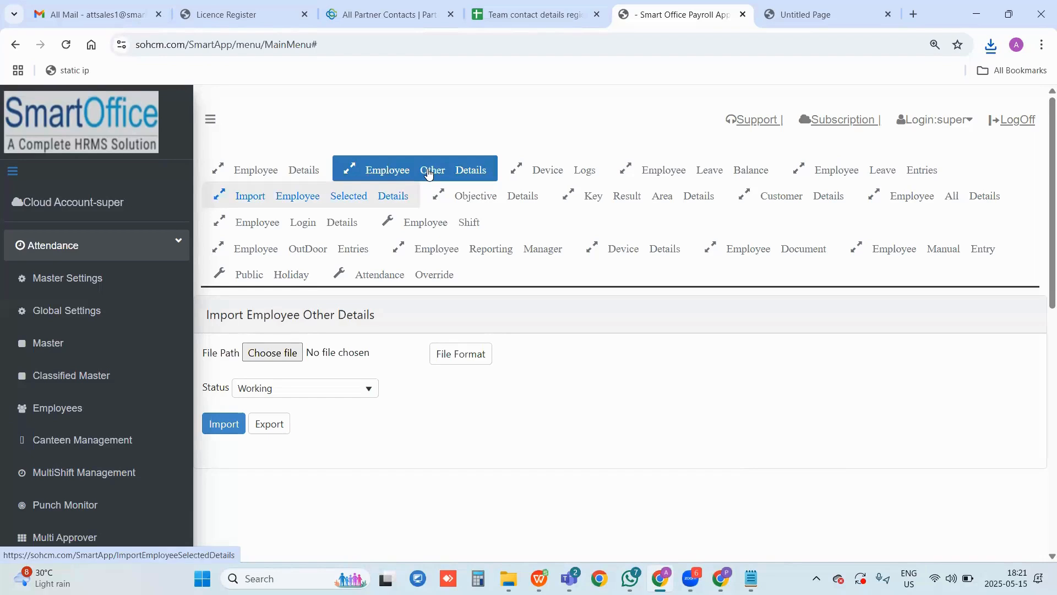
pyautogui.click(569, 165)
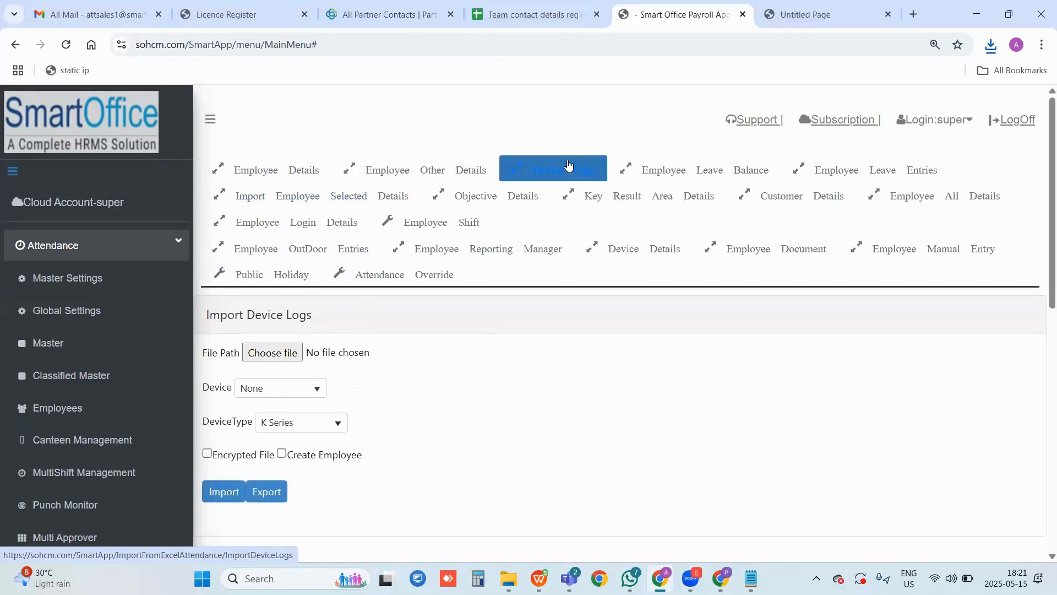
pyautogui.click(642, 170)
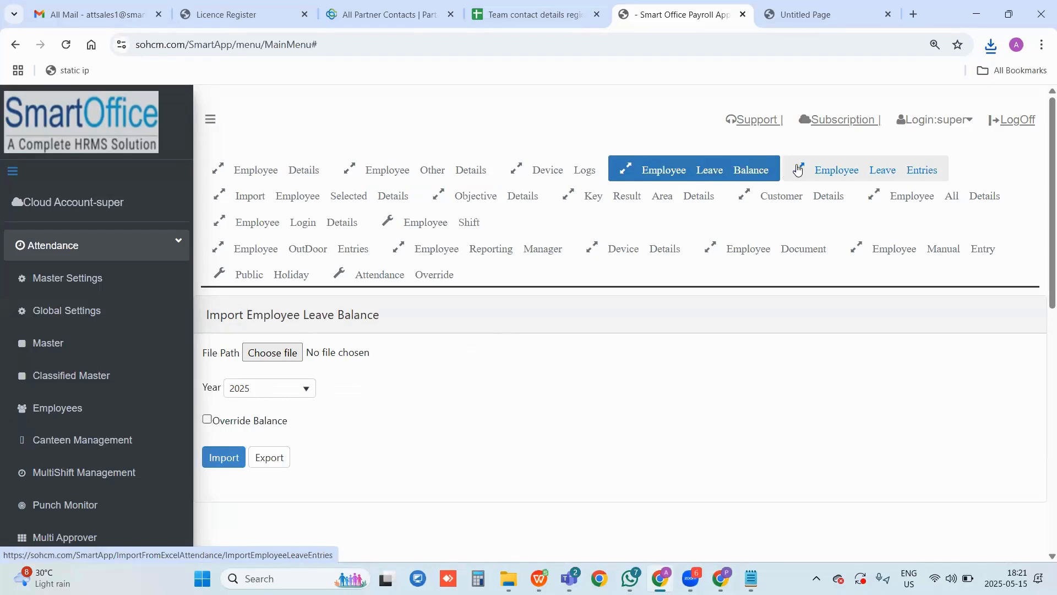
pyautogui.click(824, 171)
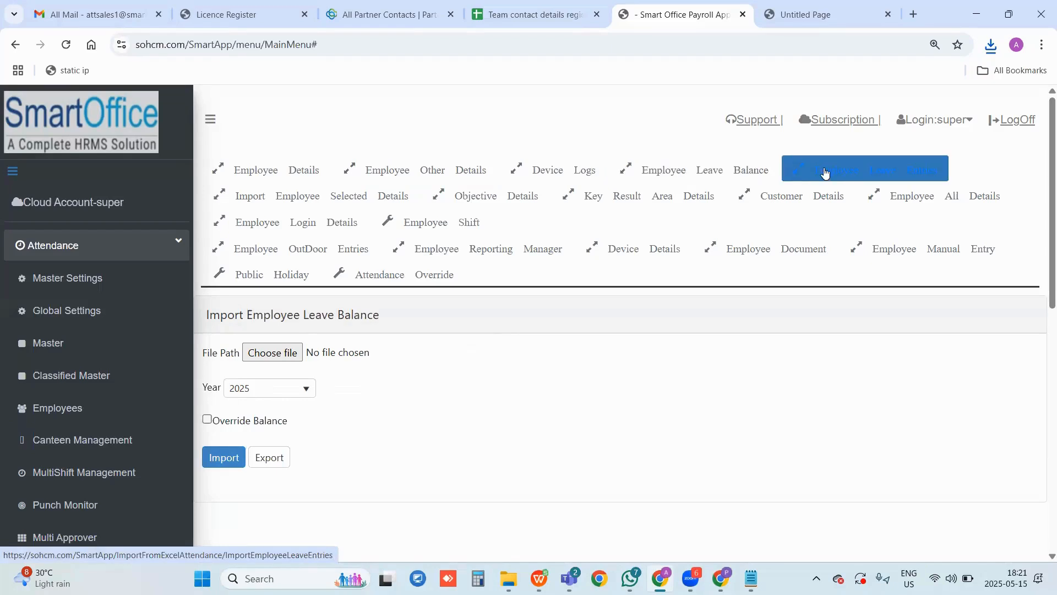
pyautogui.click(307, 202)
pyautogui.click(340, 219)
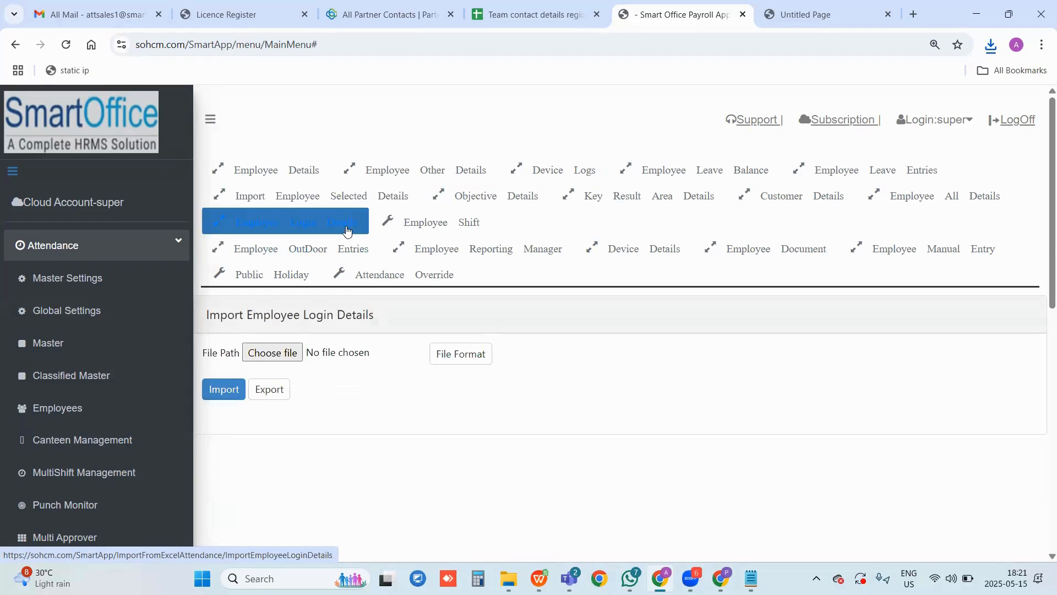
# Start a new Import Employee Selected Details format and add Location to its selected fields
pyautogui.click(323, 197)
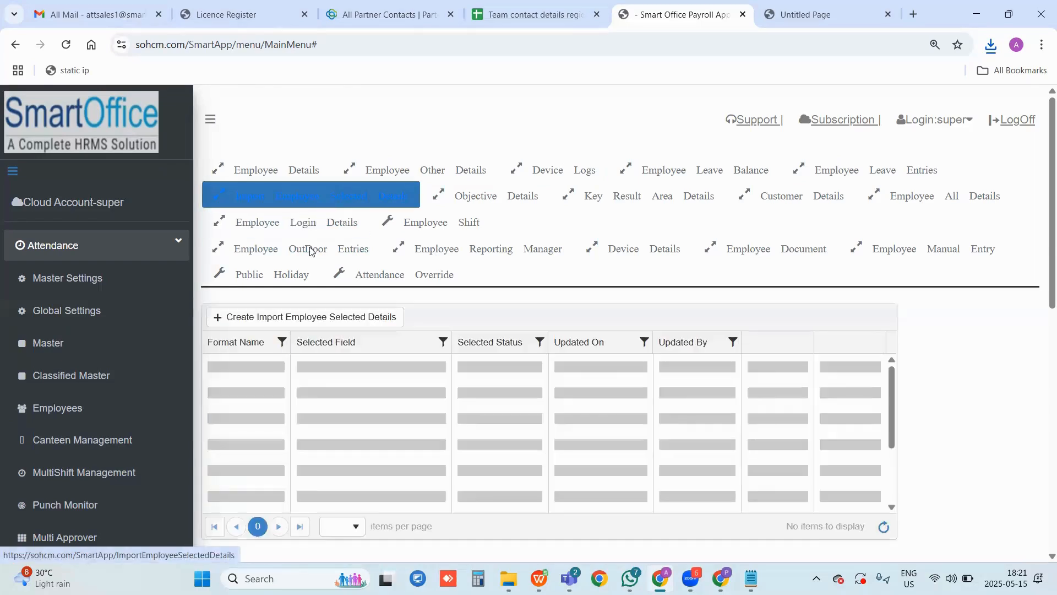
pyautogui.click(357, 315)
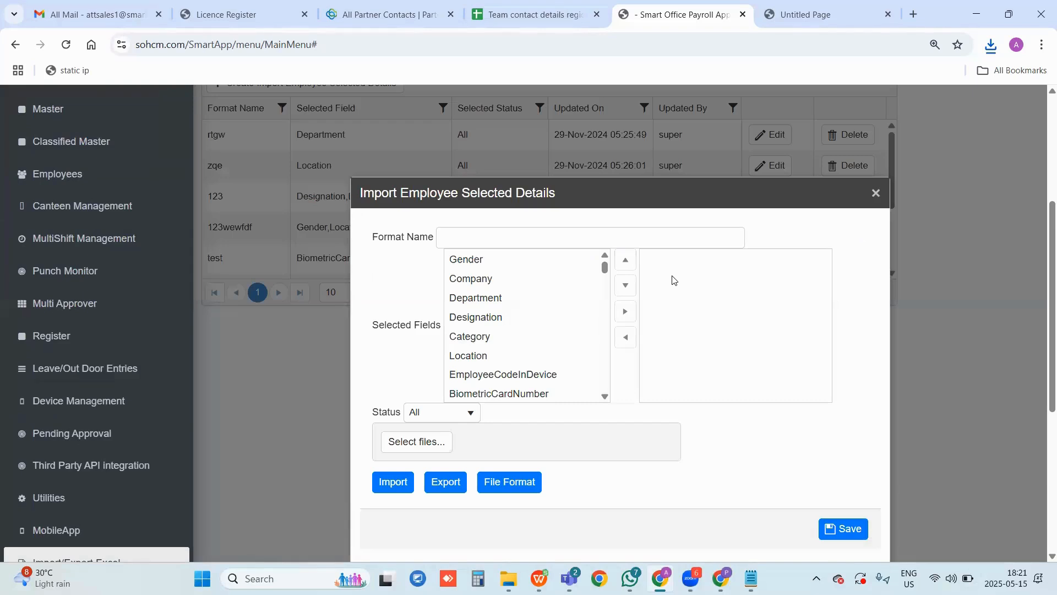
pyautogui.scroll(-1, 531, 352)
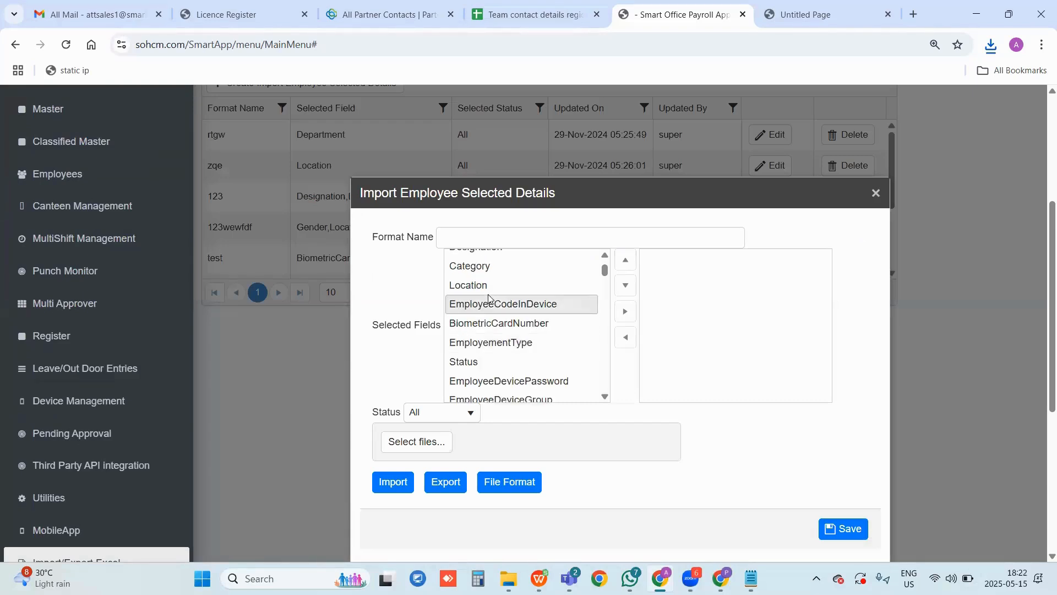
pyautogui.click(496, 285)
pyautogui.click(625, 311)
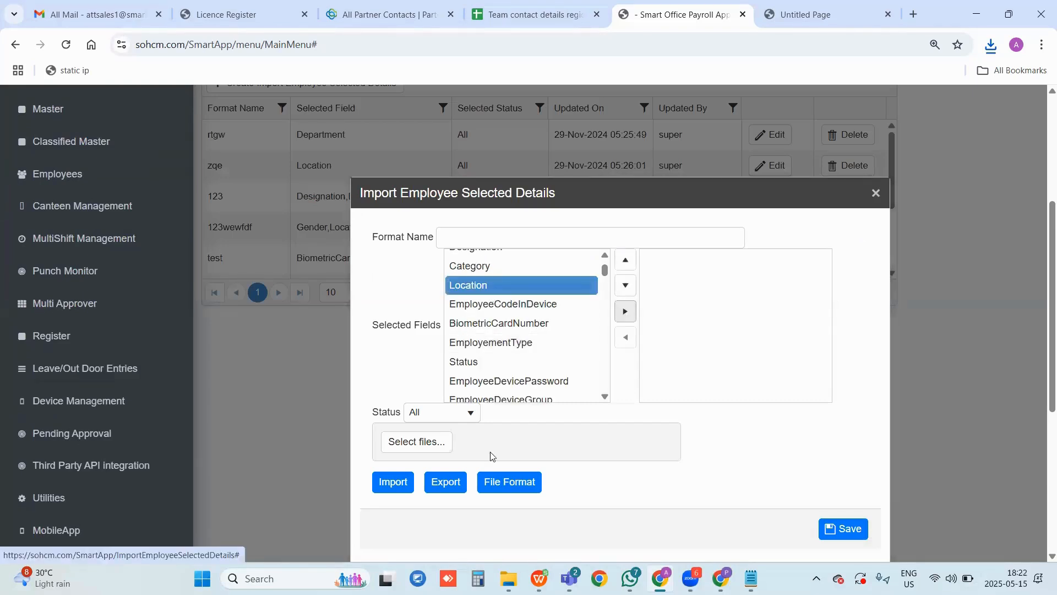
pyautogui.scroll(-2, 660, 423)
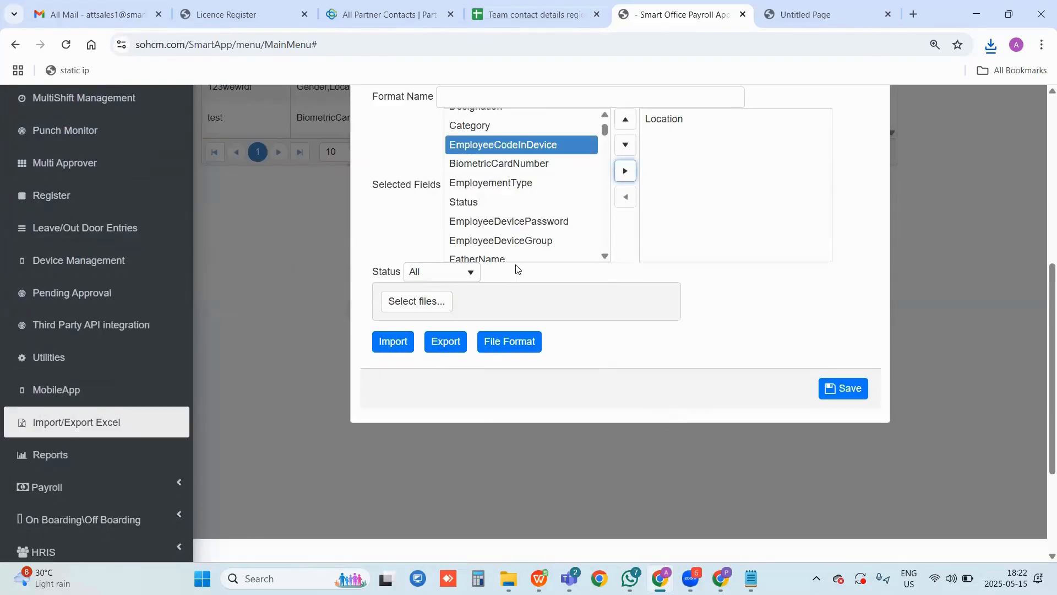
# Name the new import format "location" and save it
pyautogui.scroll(3, 516, 267)
pyautogui.click(513, 302)
pyautogui.write('loca')
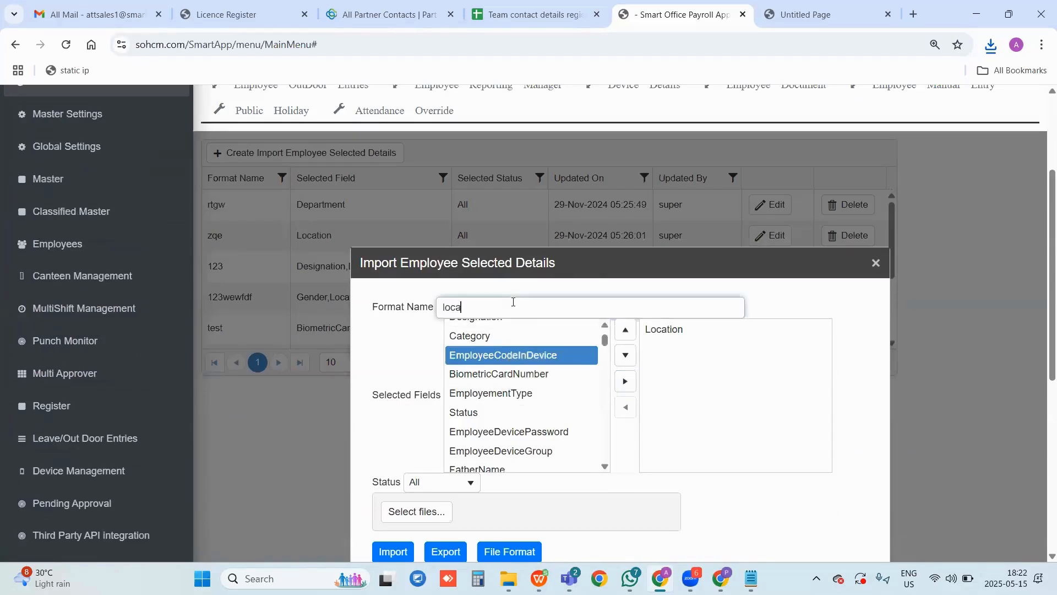
pyautogui.write('tion')
pyautogui.scroll(-3, 524, 328)
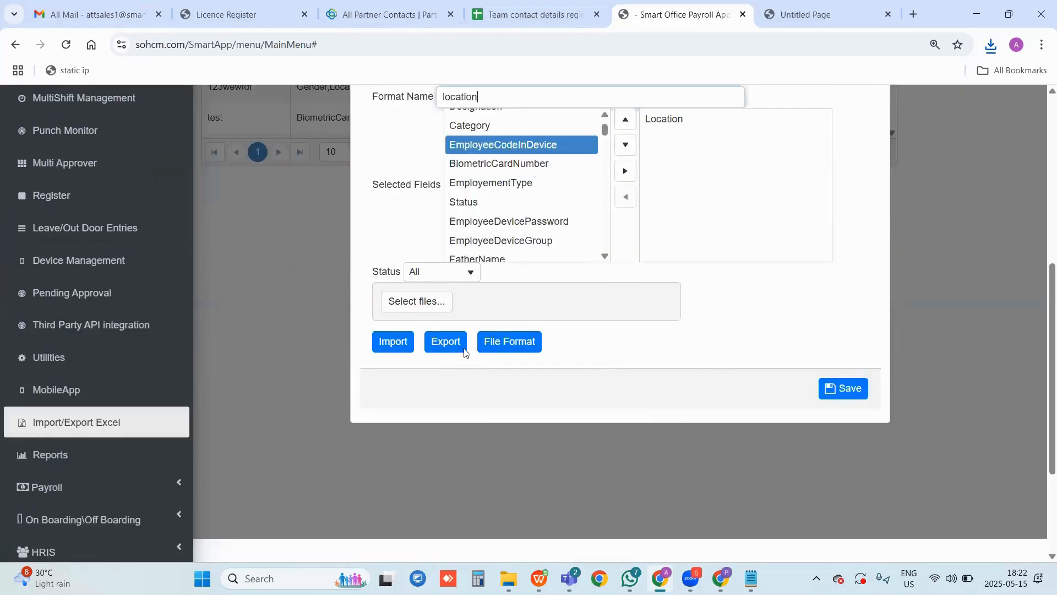
pyautogui.click(842, 390)
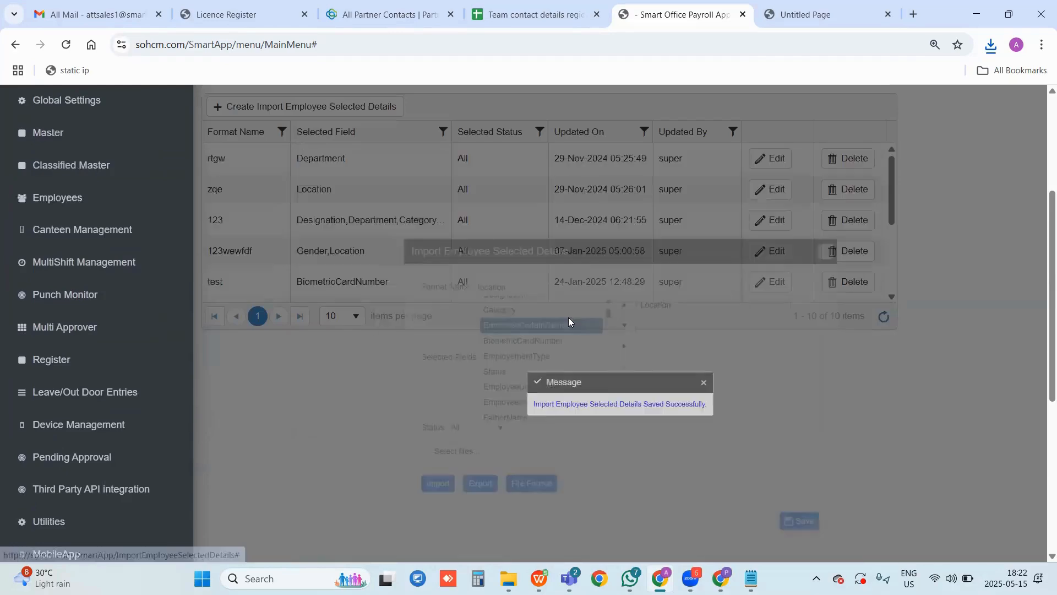
# Reopen the saved location format, export its employee data, and look over the employee rows in the spreadsheet
pyautogui.scroll(2, 331, 385)
pyautogui.scroll(-3, 309, 404)
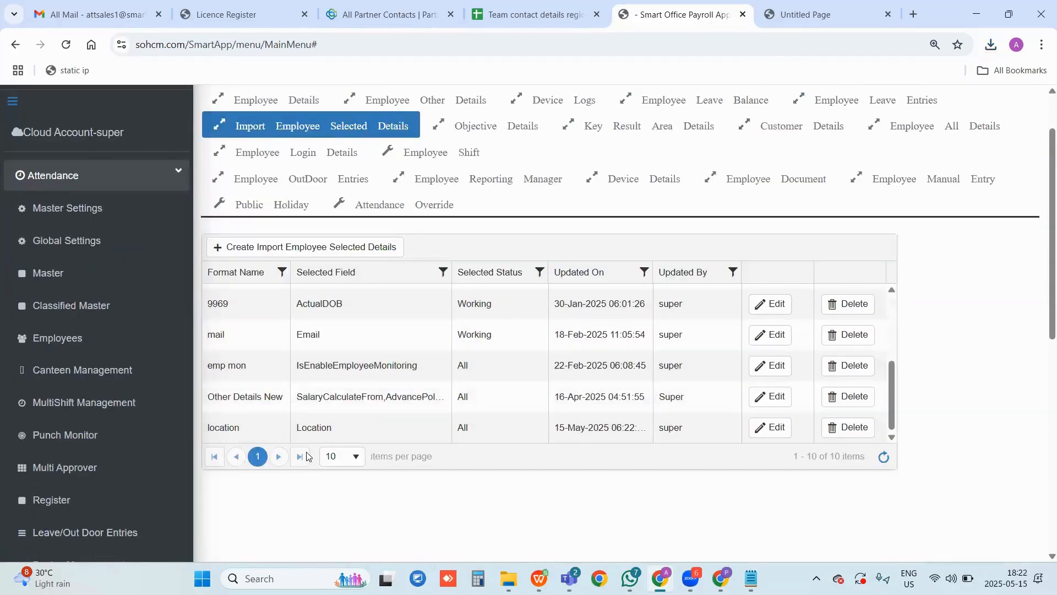
pyautogui.click(777, 428)
pyautogui.scroll(-5, 449, 433)
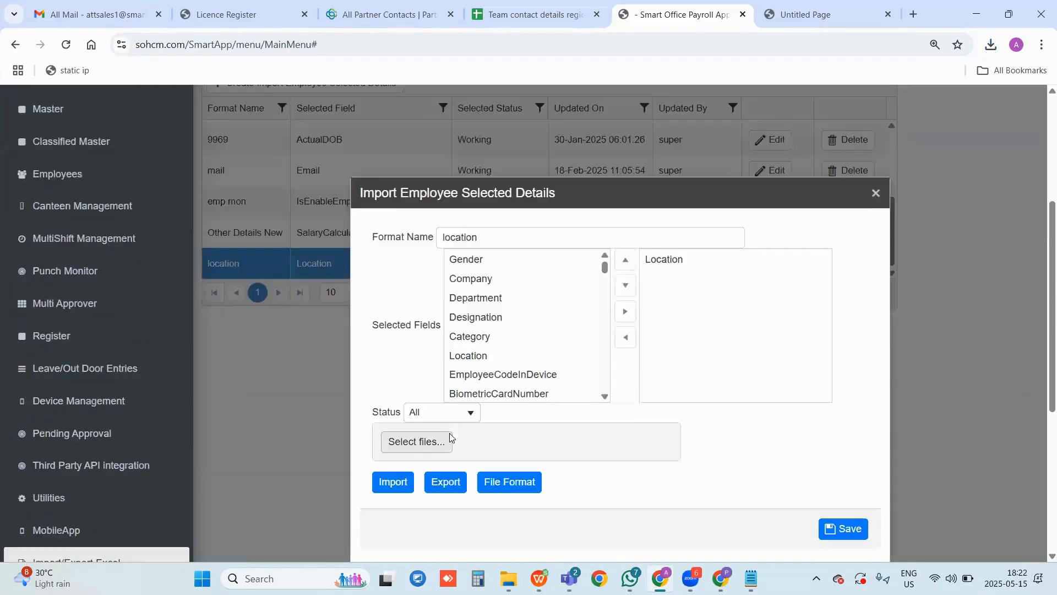
pyautogui.click(462, 269)
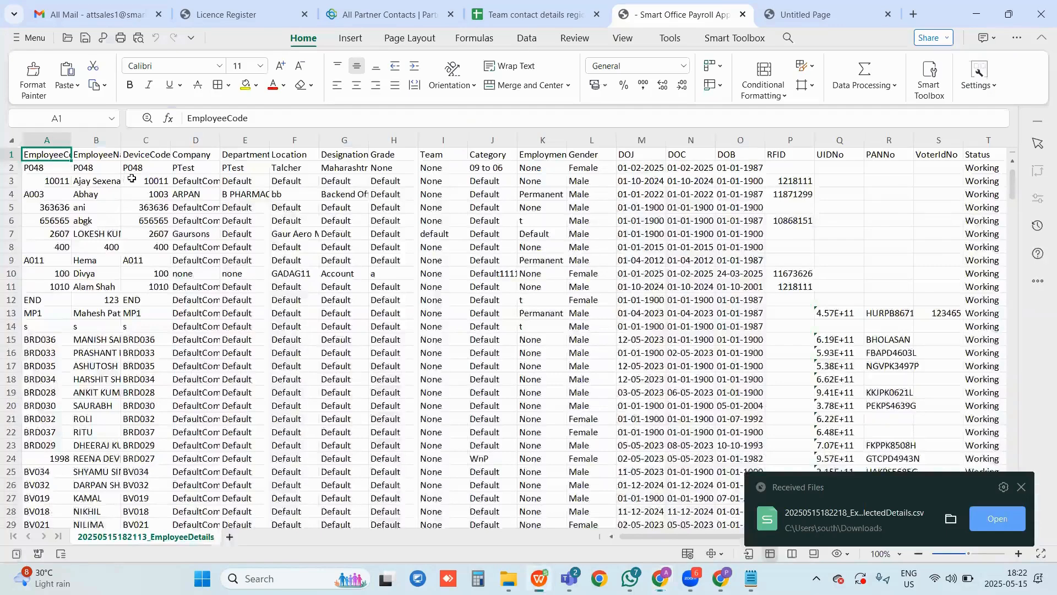
pyautogui.moveTo(135, 181); pyautogui.dragTo(160, 466)
pyautogui.click(988, 11)
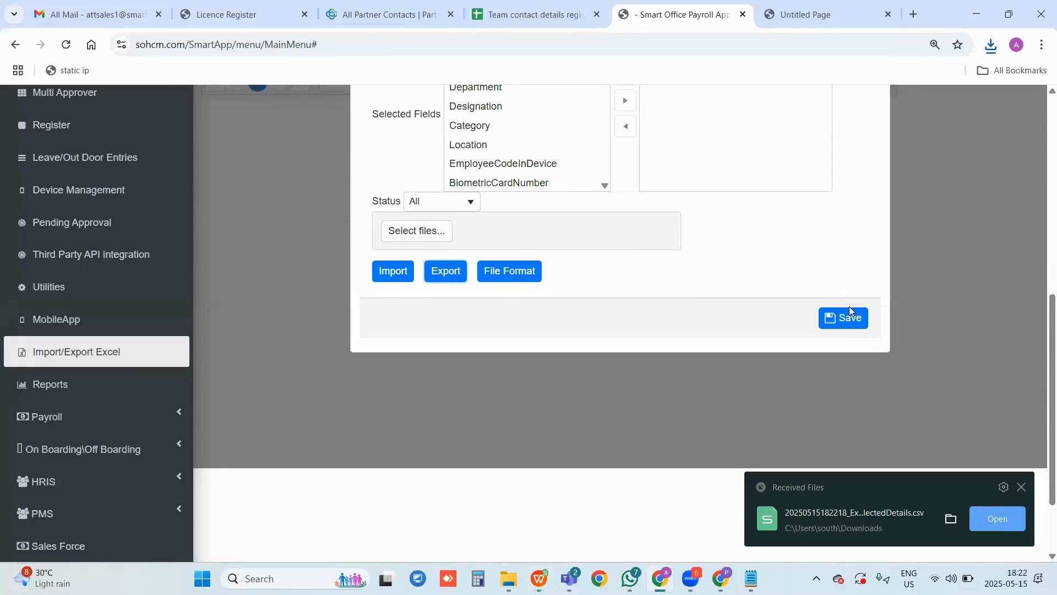
# Close the location format's dialog and view the Employee Login Details import page
pyautogui.scroll(4, 753, 246)
pyautogui.click(876, 216)
pyautogui.scroll(4, 753, 248)
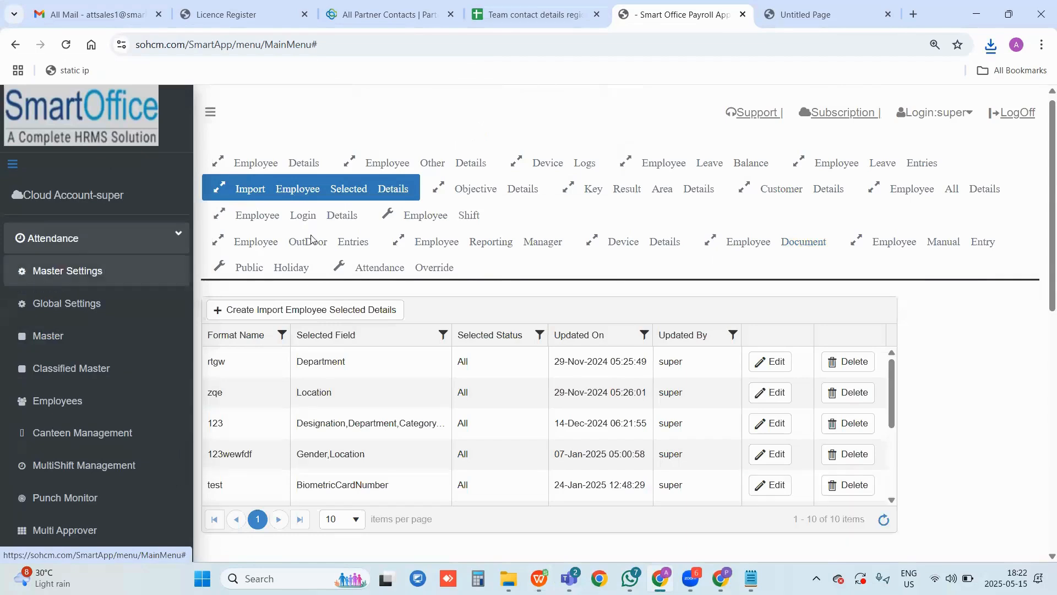
pyautogui.click(310, 216)
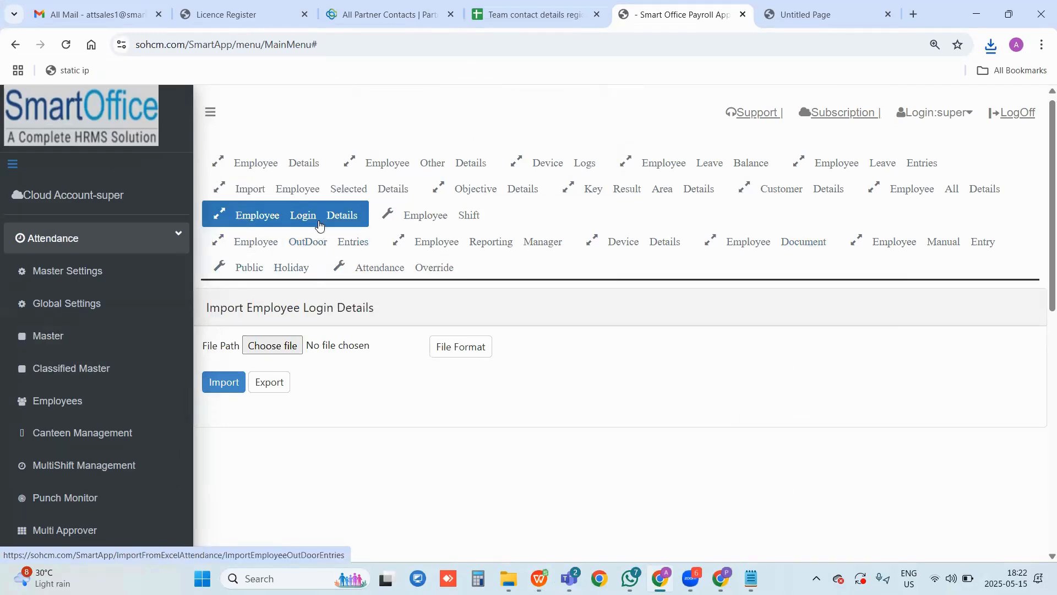
# Open the attendance Reports section and look through the Daily, Monthly and Yearly Attendance report pages
pyautogui.scroll(-6, 41, 551)
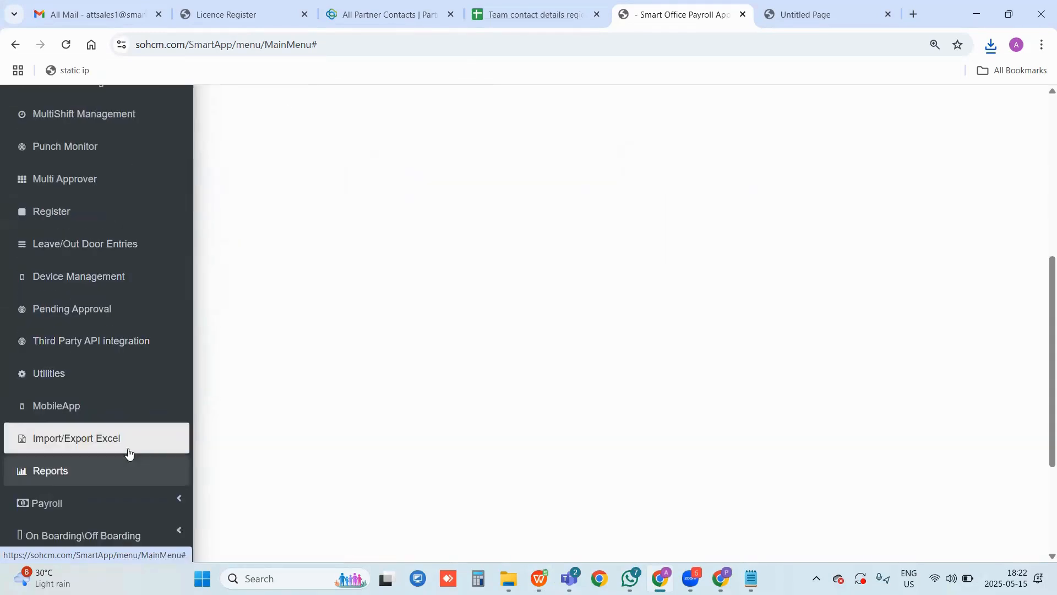
pyautogui.click(98, 471)
pyautogui.click(308, 177)
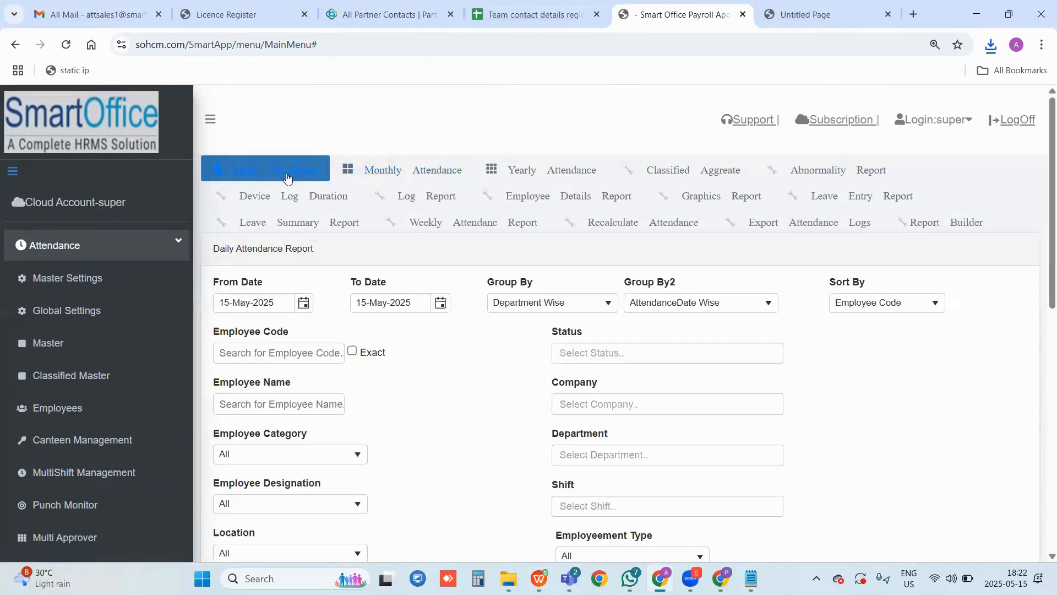
pyautogui.click(388, 173)
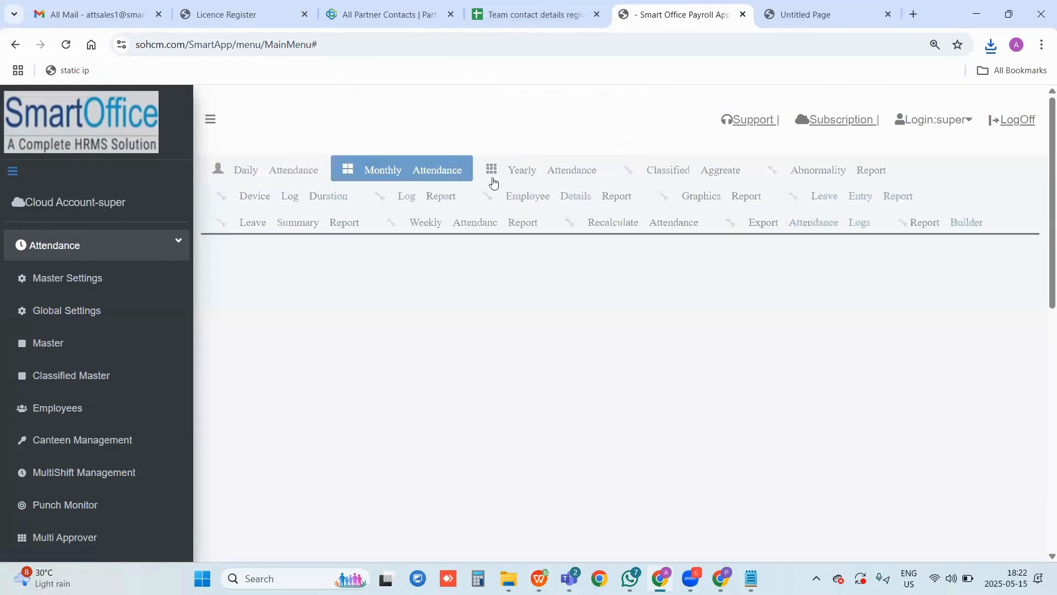
pyautogui.click(532, 177)
# Set the Daily Attendance report to start from 01-May-2025 and match the employee's code exactly
pyautogui.click(280, 171)
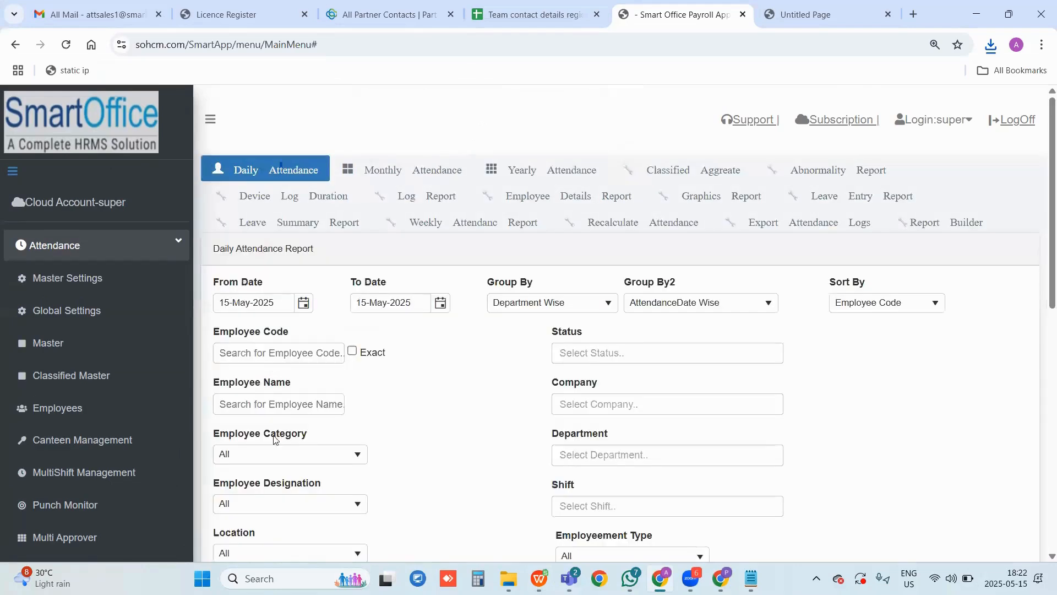
pyautogui.click(277, 352)
pyautogui.write('1')
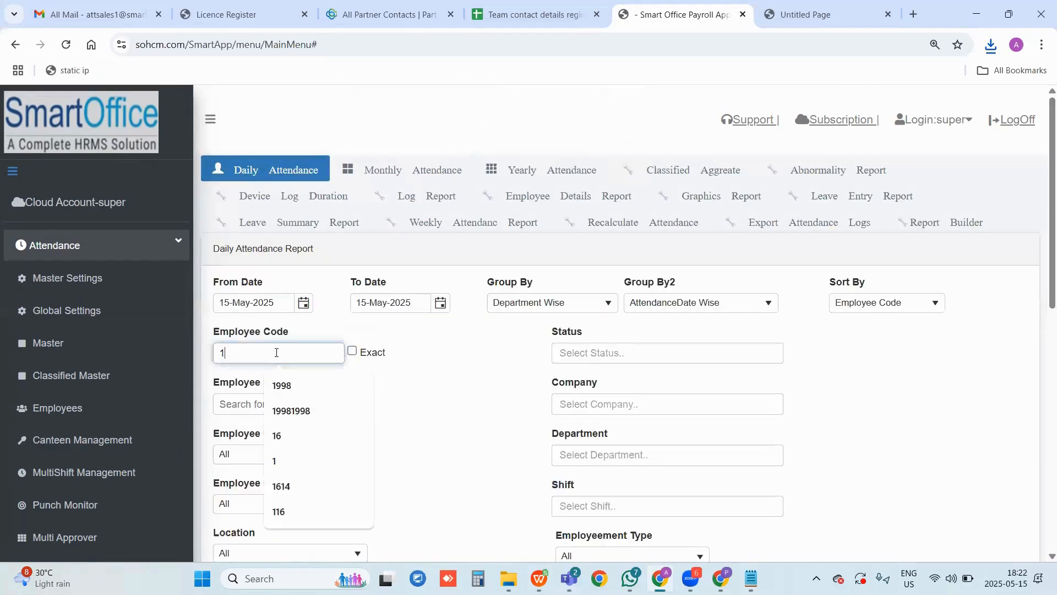
pyautogui.write('9981998')
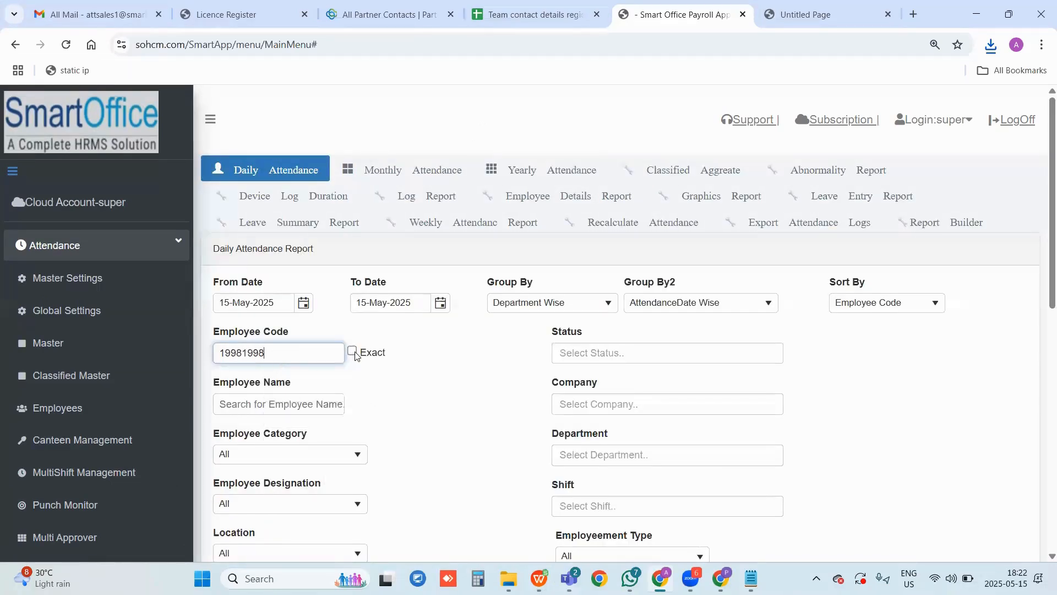
pyautogui.click(353, 351)
pyautogui.click(305, 305)
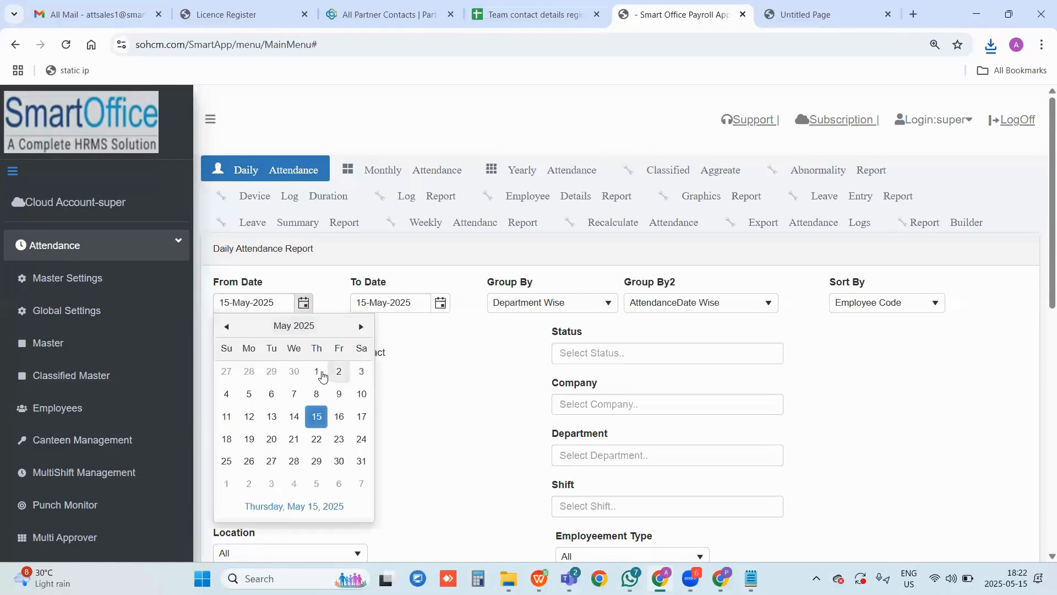
pyautogui.click(329, 372)
# Enable Recalculate Attendance, generate the Detailed Report, and look over the employee's daily attendance entries
pyautogui.scroll(-4, 264, 411)
pyautogui.click(214, 419)
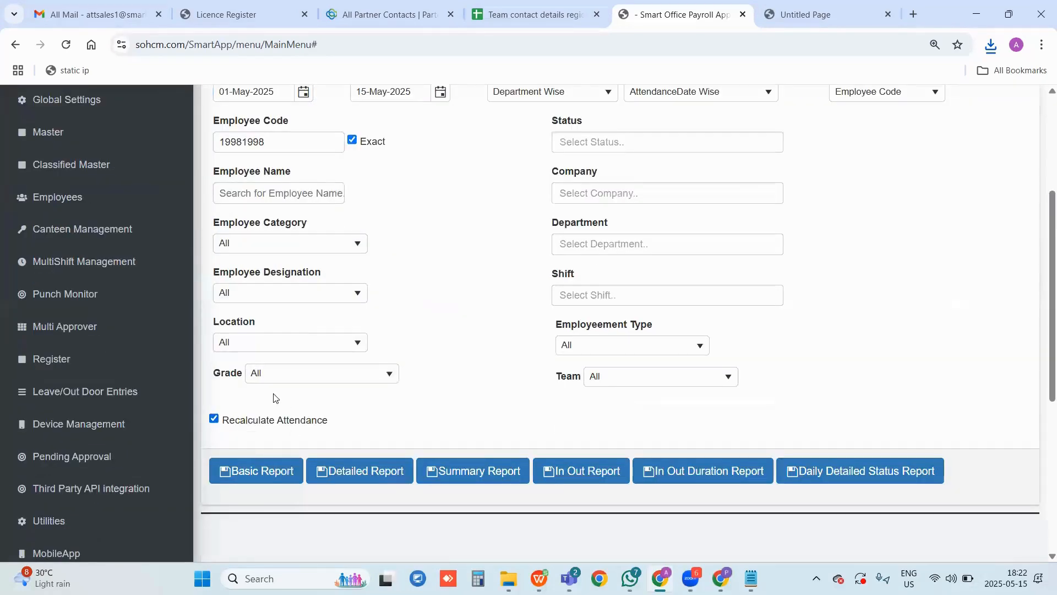
pyautogui.click(356, 477)
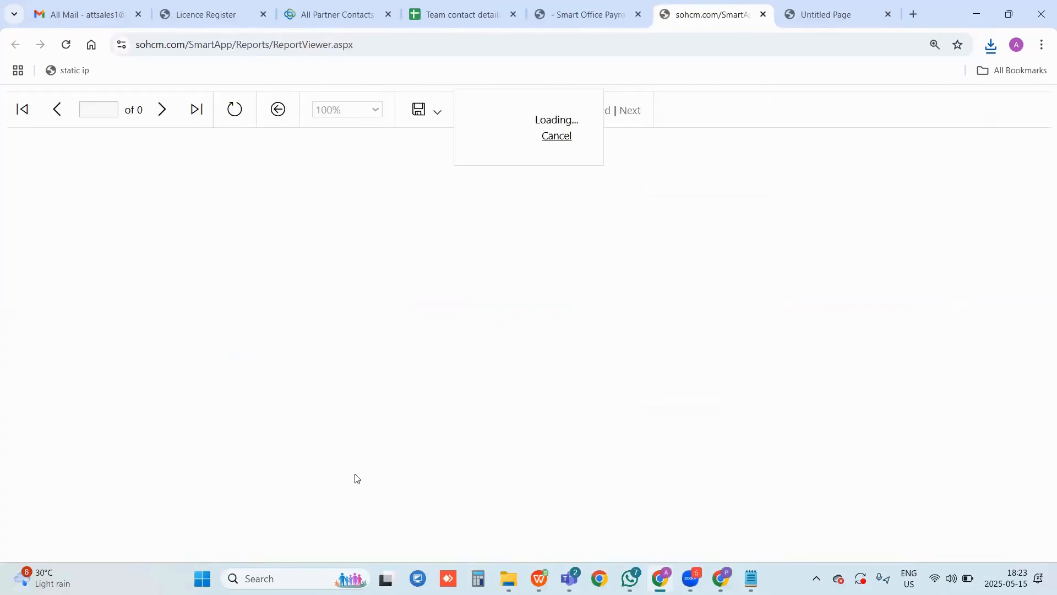
pyautogui.scroll(-3, 354, 477)
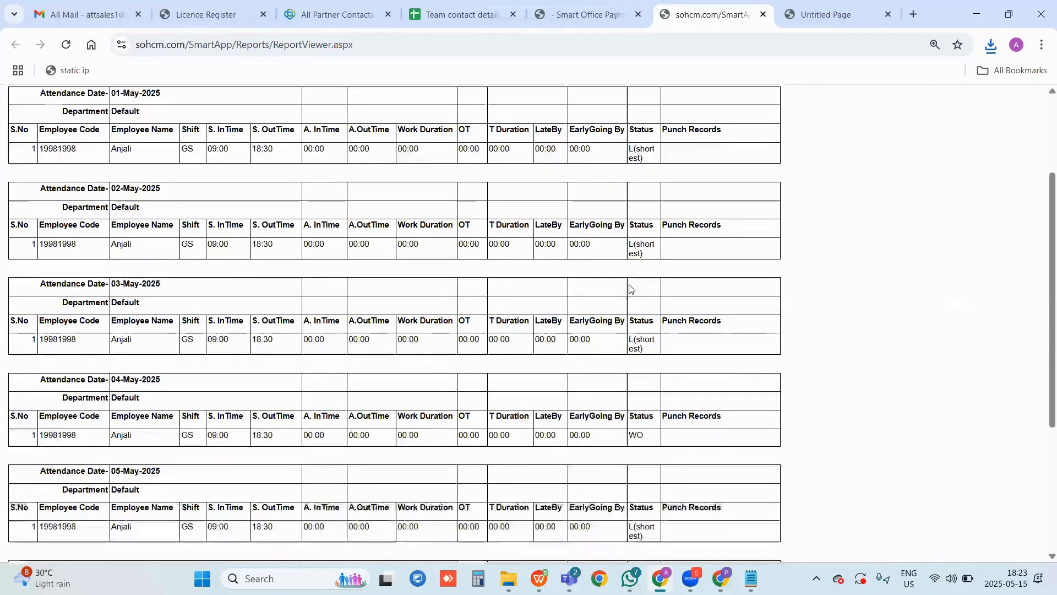
pyautogui.doubleClick(124, 246)
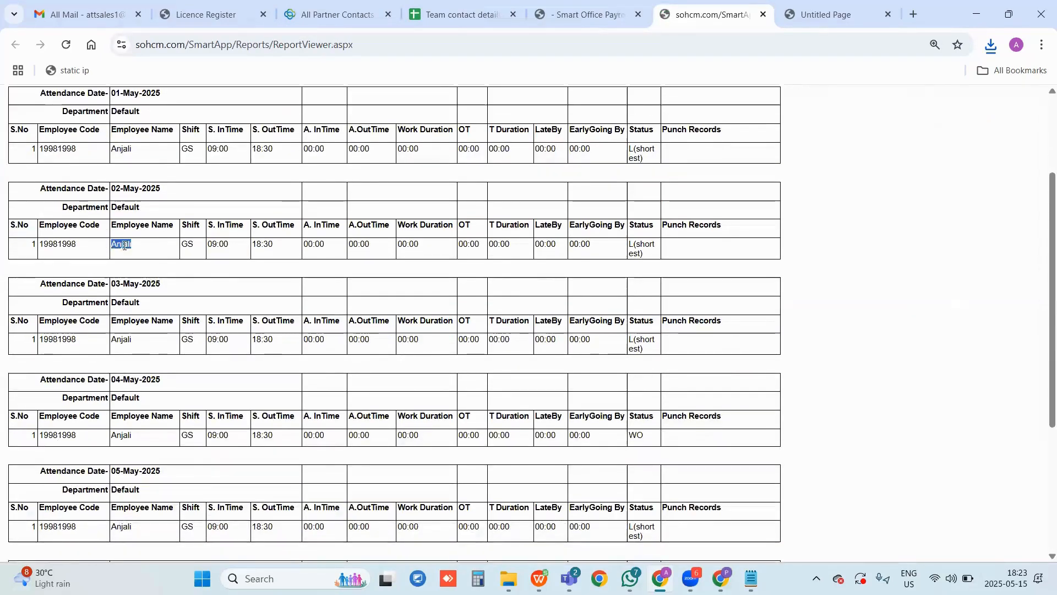
# Examine the 02-May-2025 entry's shift, in and out times, durations, late-by and early-going values in the Daily Detailed Attendance Report
pyautogui.doubleClick(188, 246)
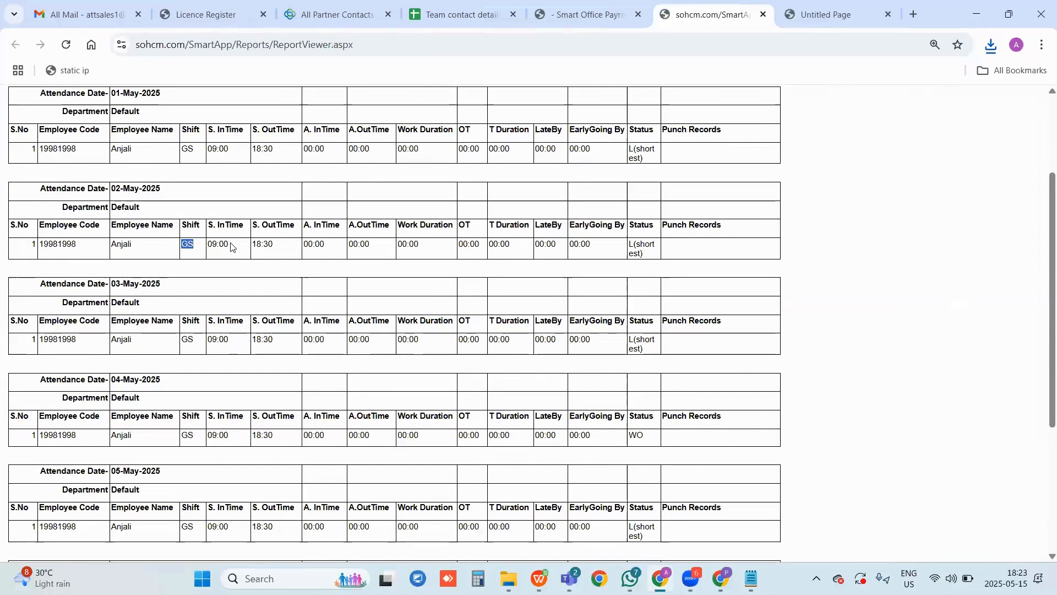
pyautogui.moveTo(230, 247); pyautogui.dragTo(208, 247)
pyautogui.moveTo(275, 246); pyautogui.dragTo(258, 246)
pyautogui.moveTo(330, 245); pyautogui.dragTo(512, 249)
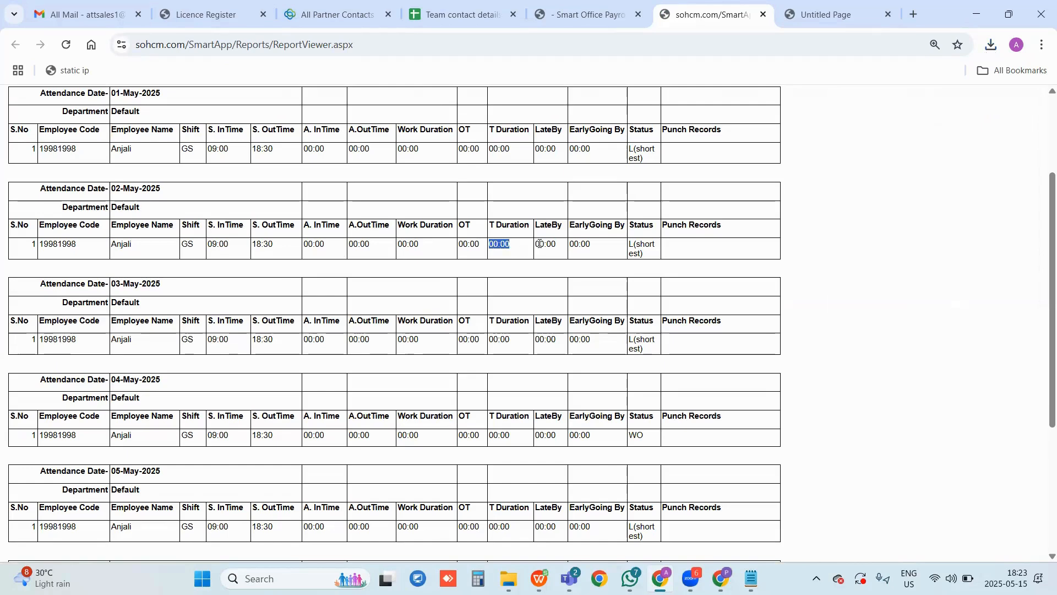
pyautogui.moveTo(536, 245); pyautogui.dragTo(611, 257)
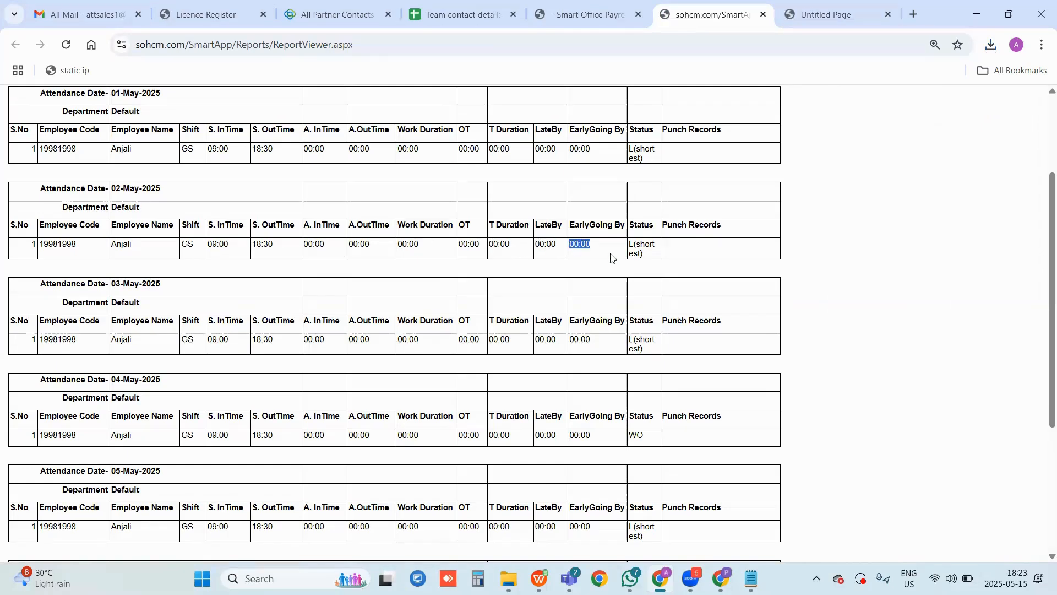
pyautogui.scroll(5, 611, 257)
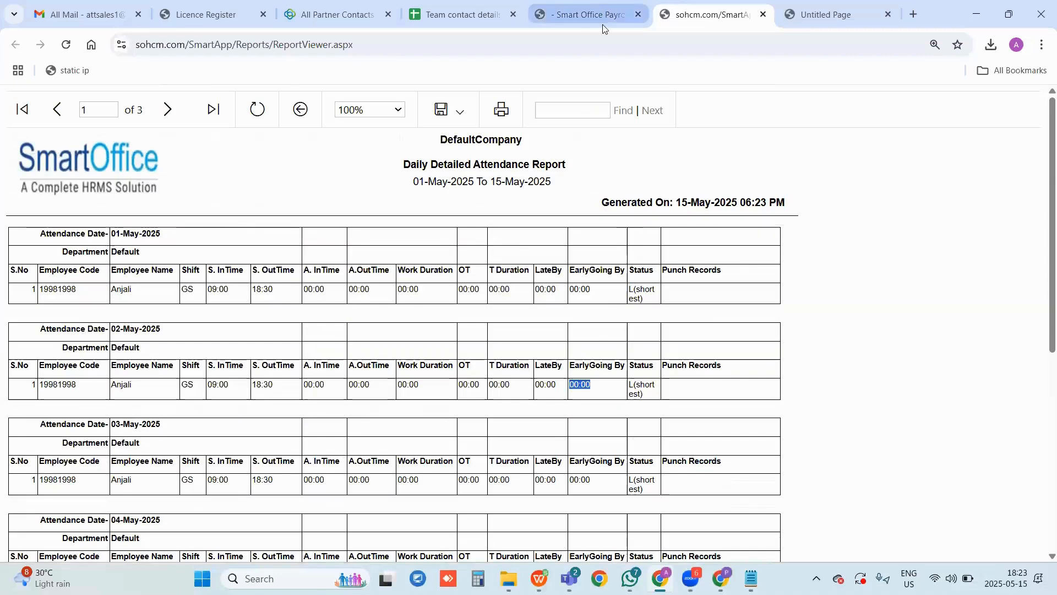
# Set the Monthly Attendance report to start from 01-May-2025 and match the employee's code exactly
pyautogui.click(589, 14)
pyautogui.click(374, 169)
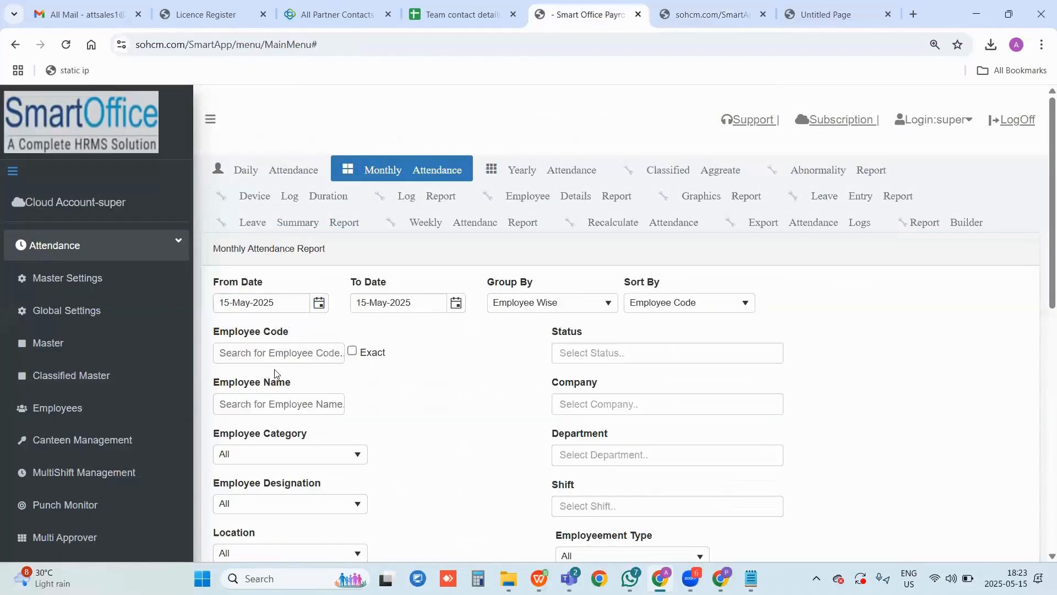
pyautogui.click(281, 358)
pyautogui.write('19981998')
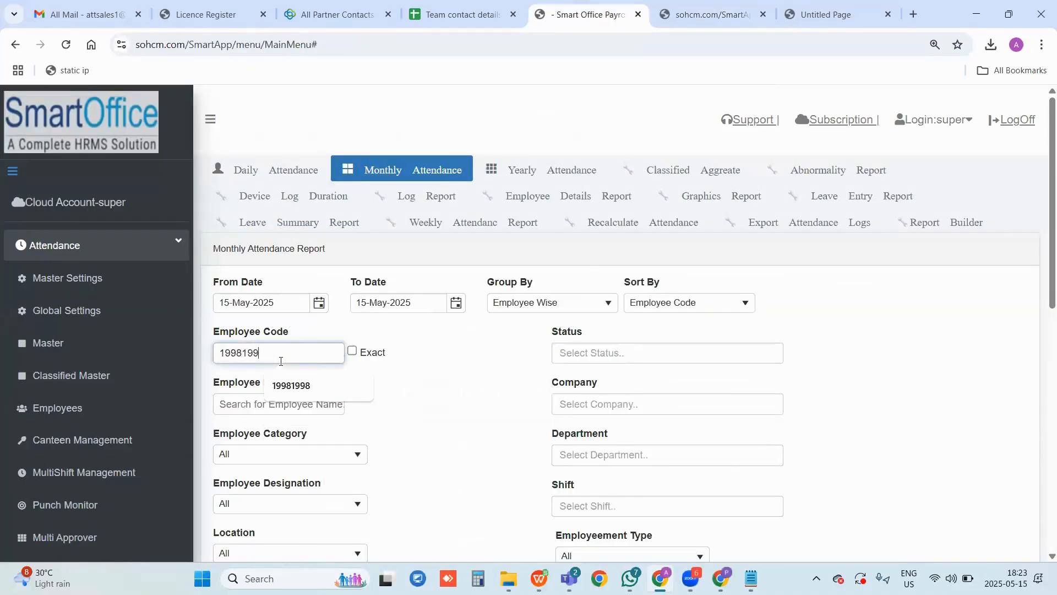
pyautogui.click(353, 352)
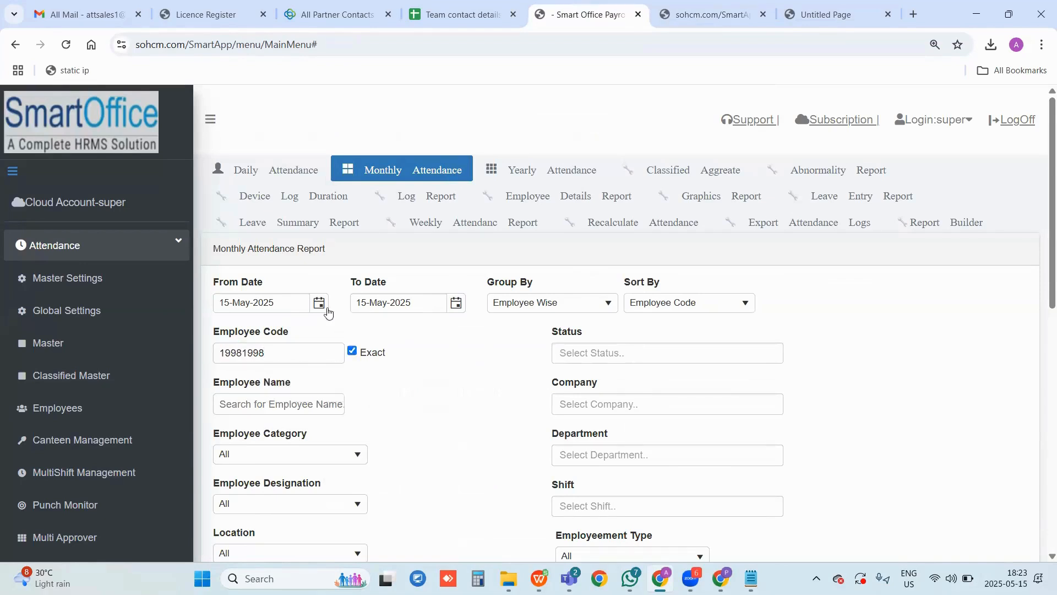
pyautogui.click(320, 303)
# Enable Recalculate Attendance, generate the monthly Detailed Report, and close the two older report viewer pages
pyautogui.scroll(-5, 304, 374)
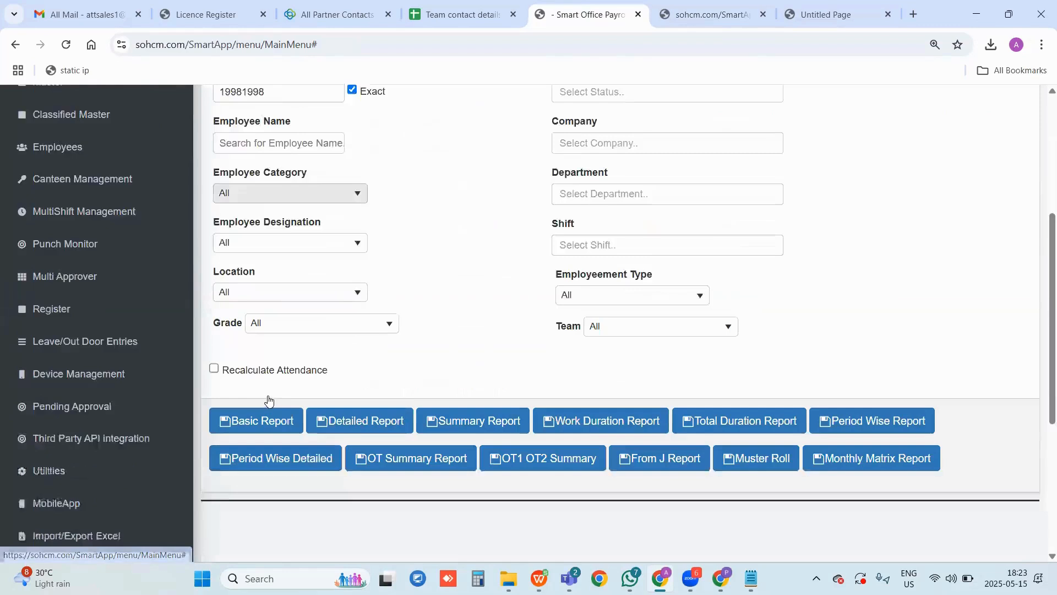
pyautogui.click(215, 348)
pyautogui.click(363, 400)
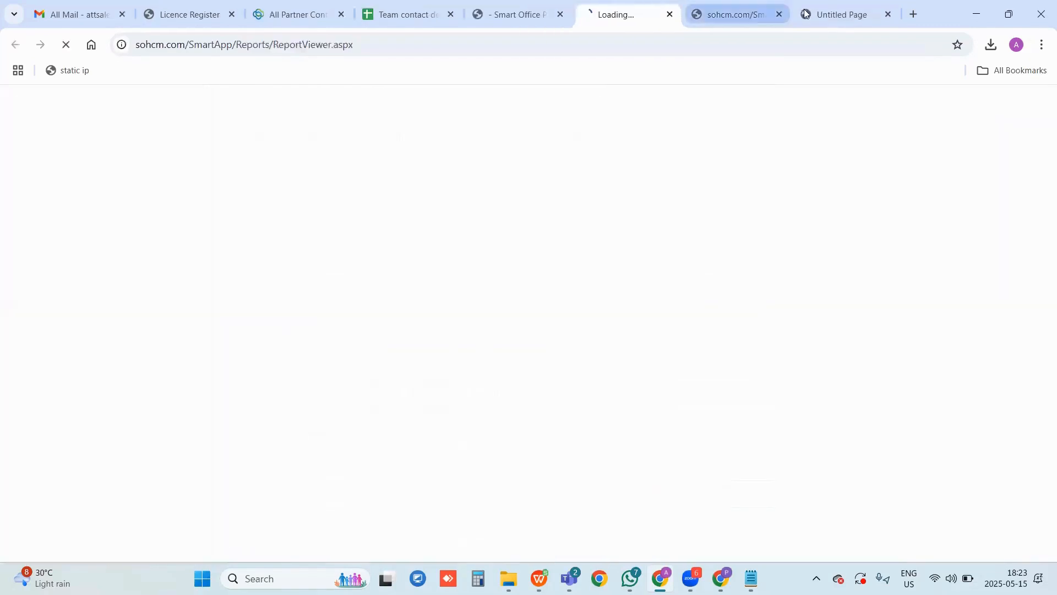
pyautogui.click(782, 13)
pyautogui.click(780, 14)
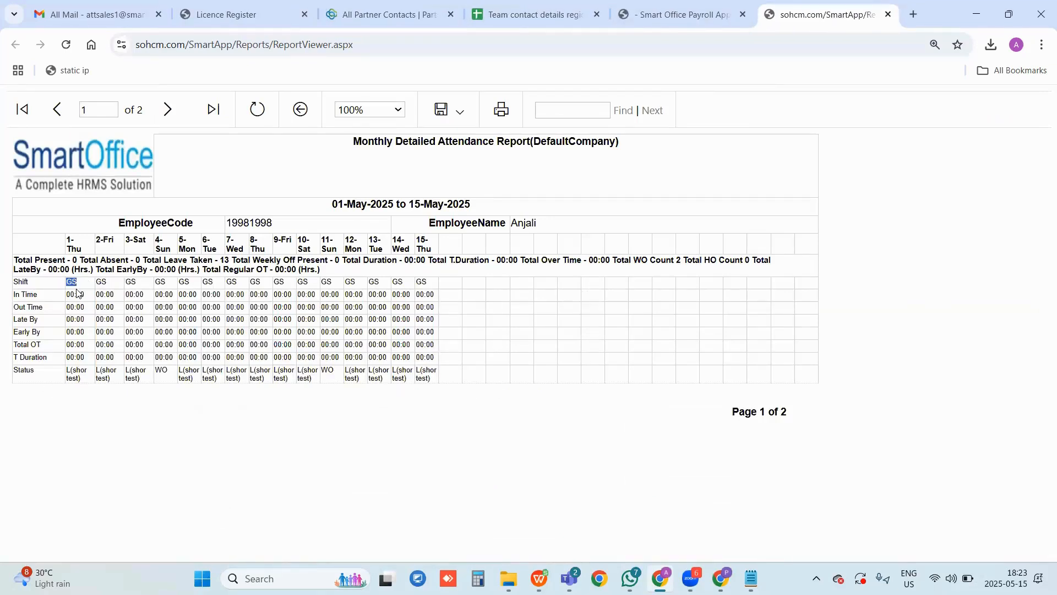
# Examine the daily time and status rows in the Monthly Detailed Attendance Report, and return to the Monthly Attendance settings
pyautogui.moveTo(70, 295); pyautogui.dragTo(83, 372)
pyautogui.moveTo(107, 373)
pyautogui.mouseDown()
pyautogui.moveTo(91, 377)
pyautogui.moveTo(113, 380)
pyautogui.mouseUp()
pyautogui.click(627, 7)
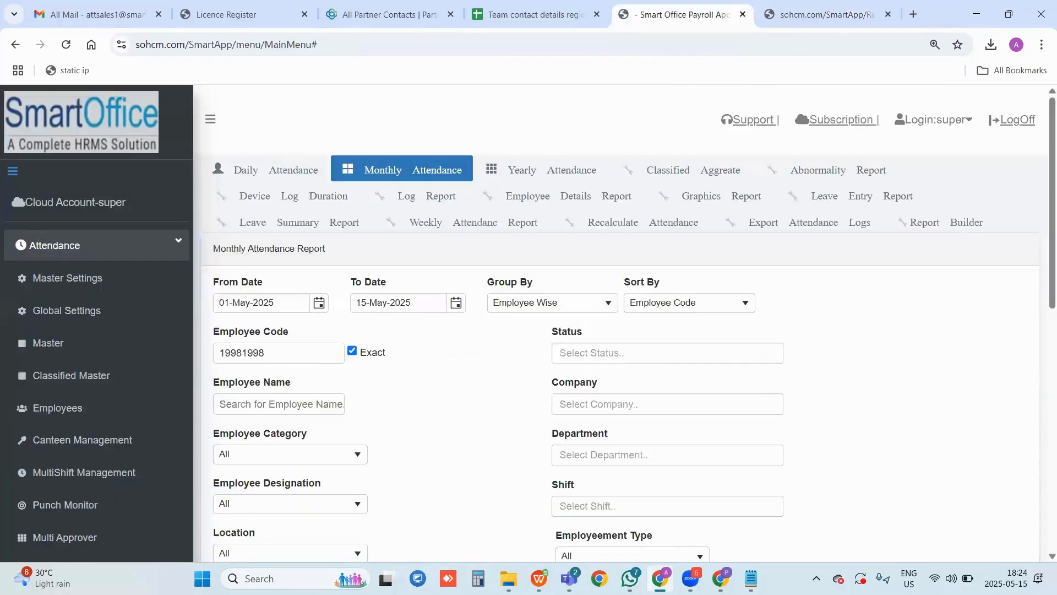